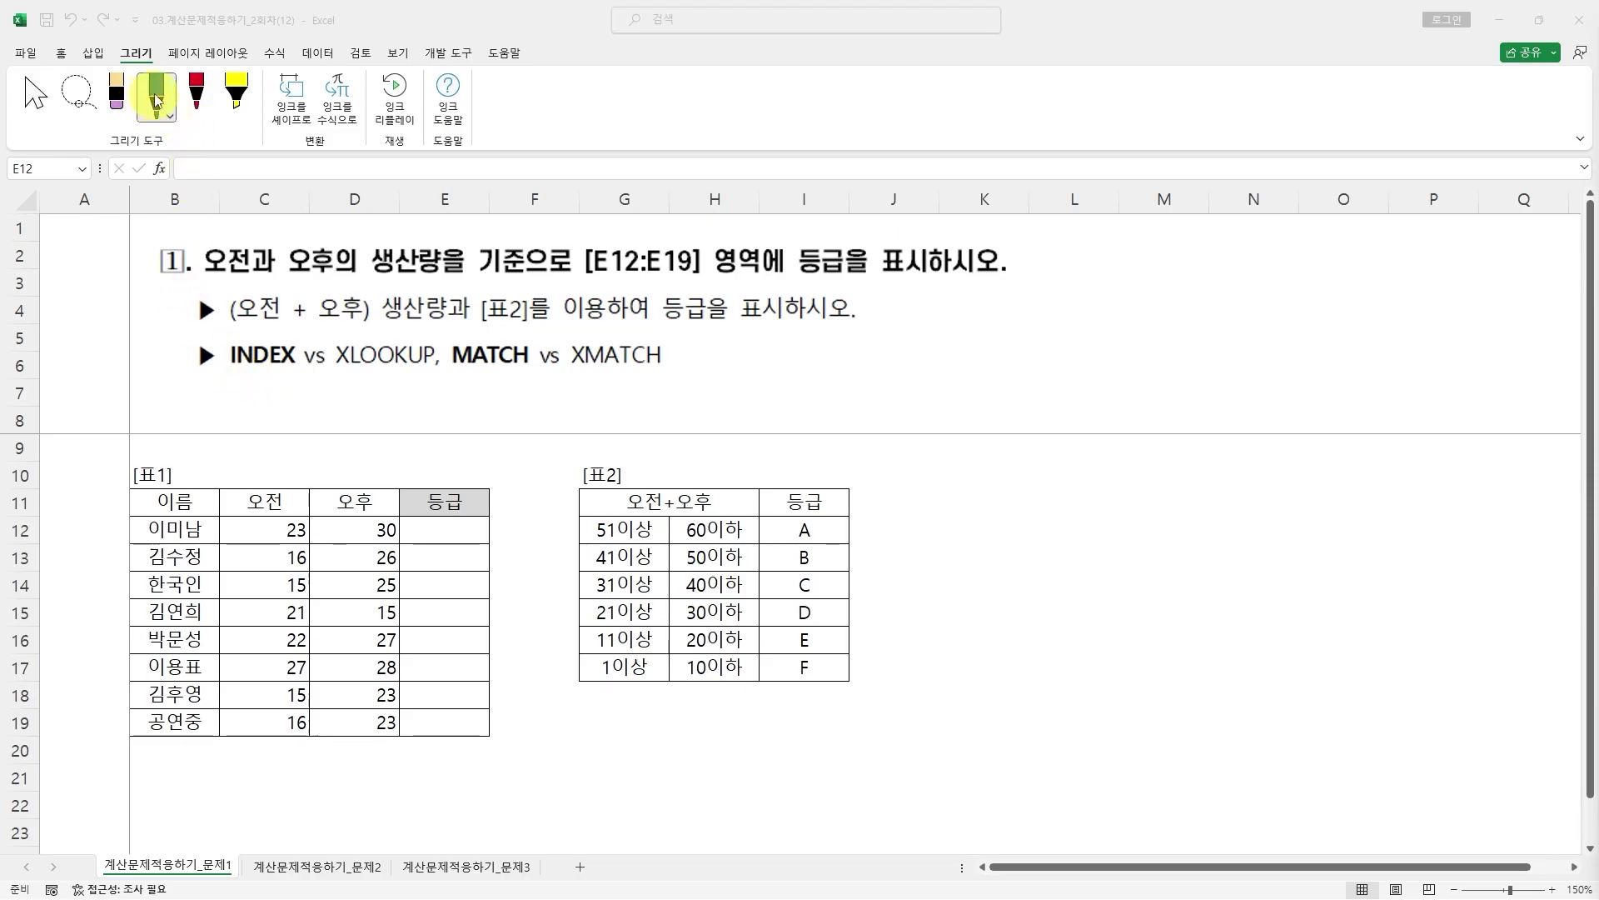
left_click(156, 93)
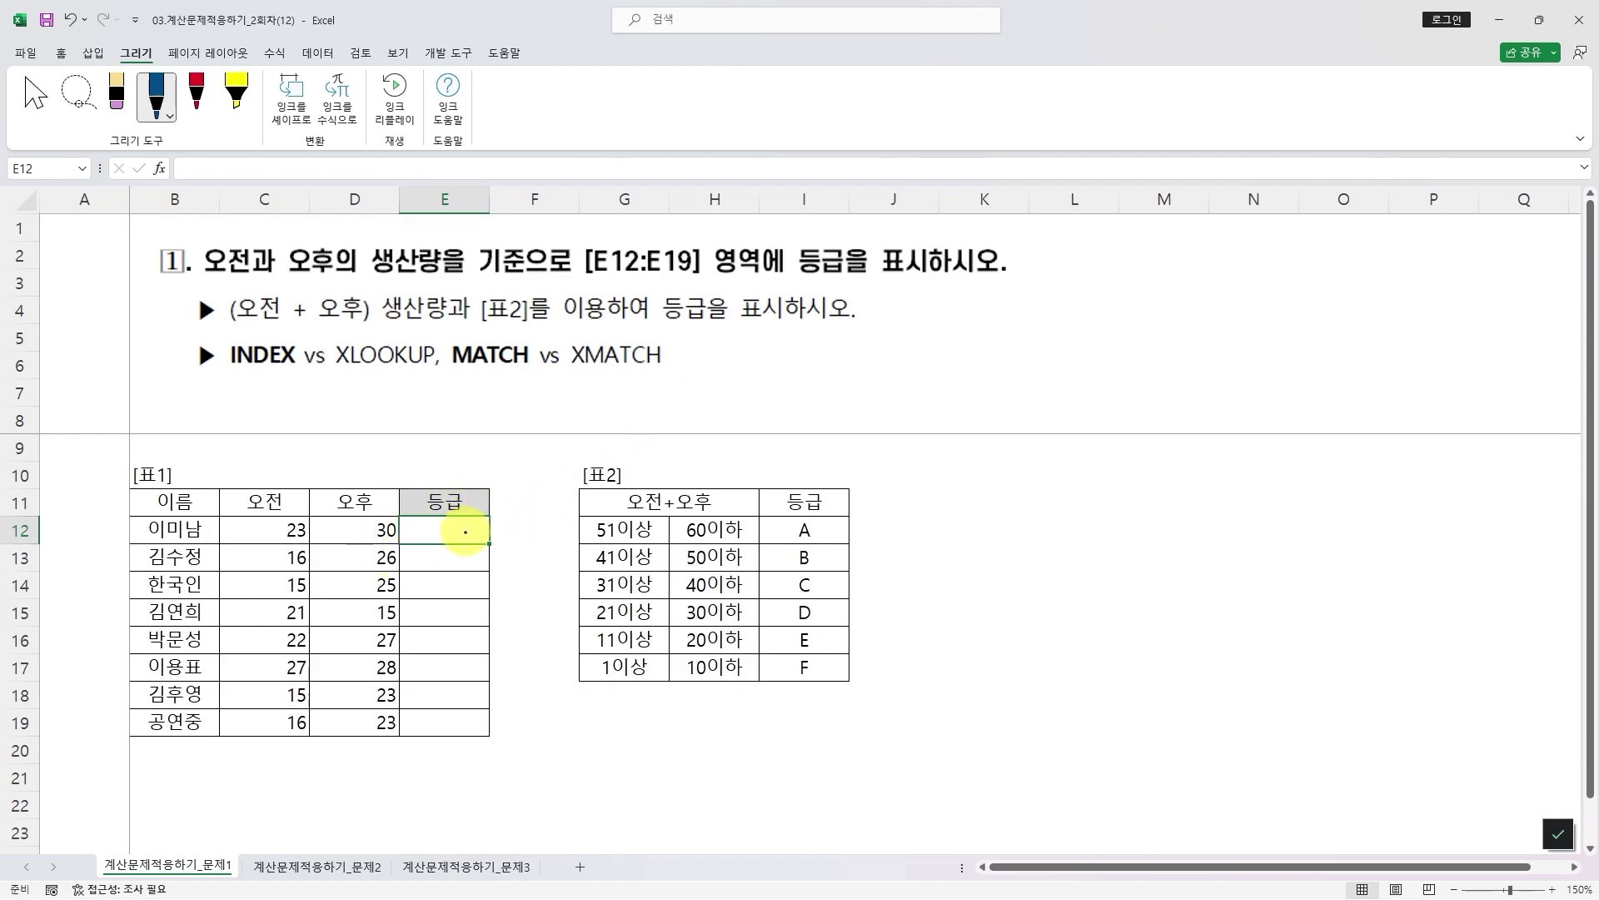
left_click(79, 95)
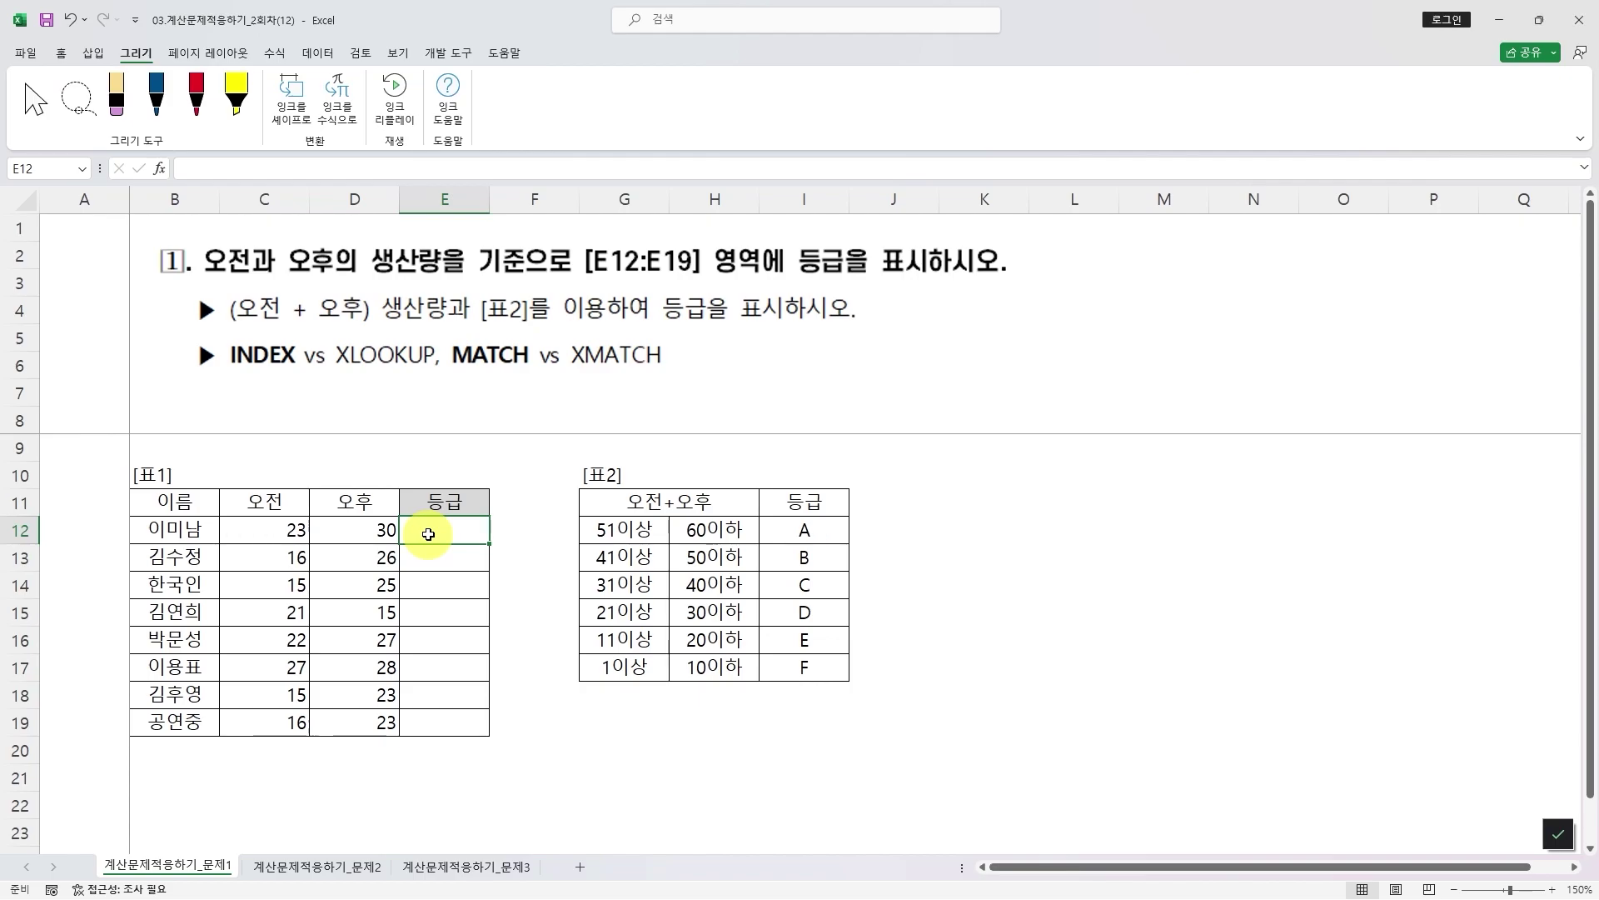
- Add the morning and afternoon production in E12 with =C12+D12 and fill the formula down to E19
type("=")
left_click(274, 530)
type("+")
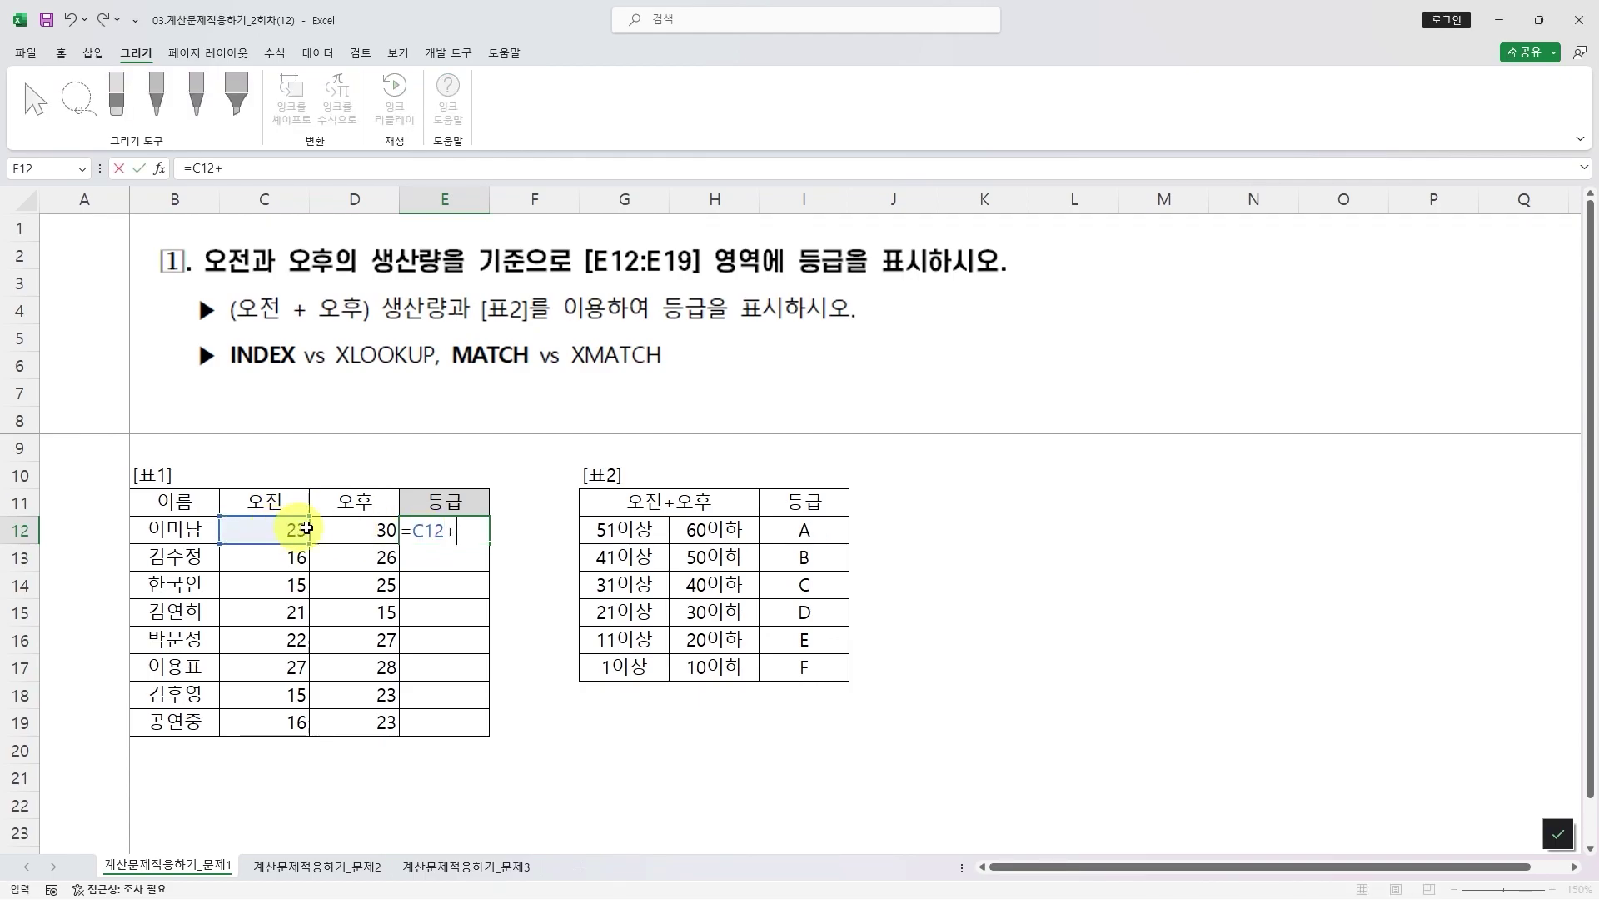
left_click(366, 530)
key("Return")
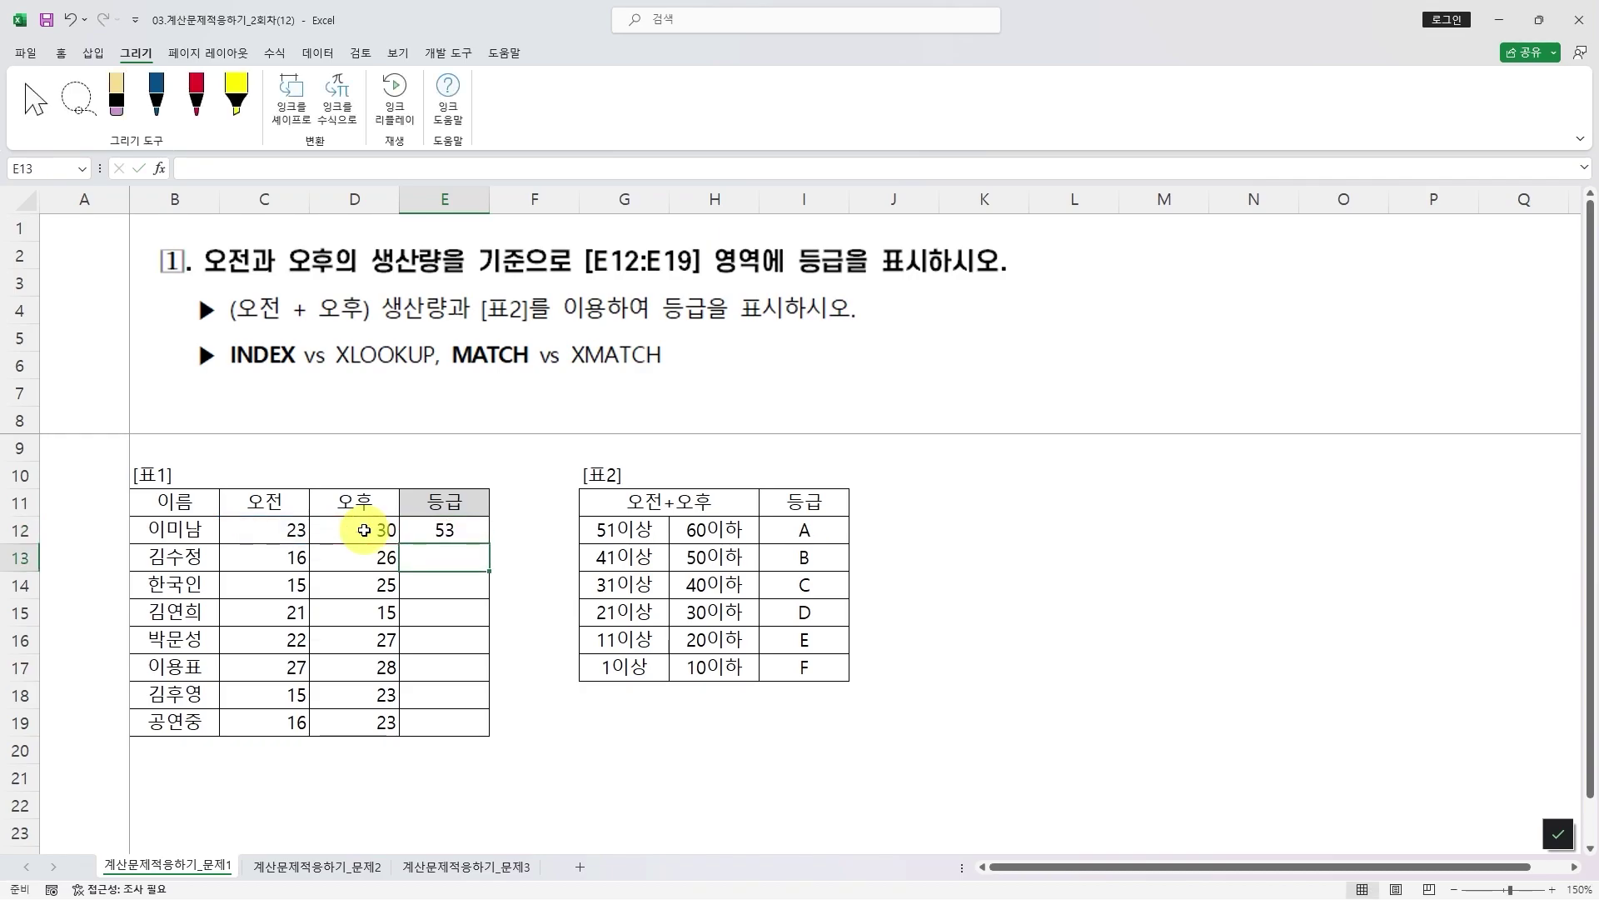
left_click(463, 530)
left_click_drag(493, 542, 473, 728)
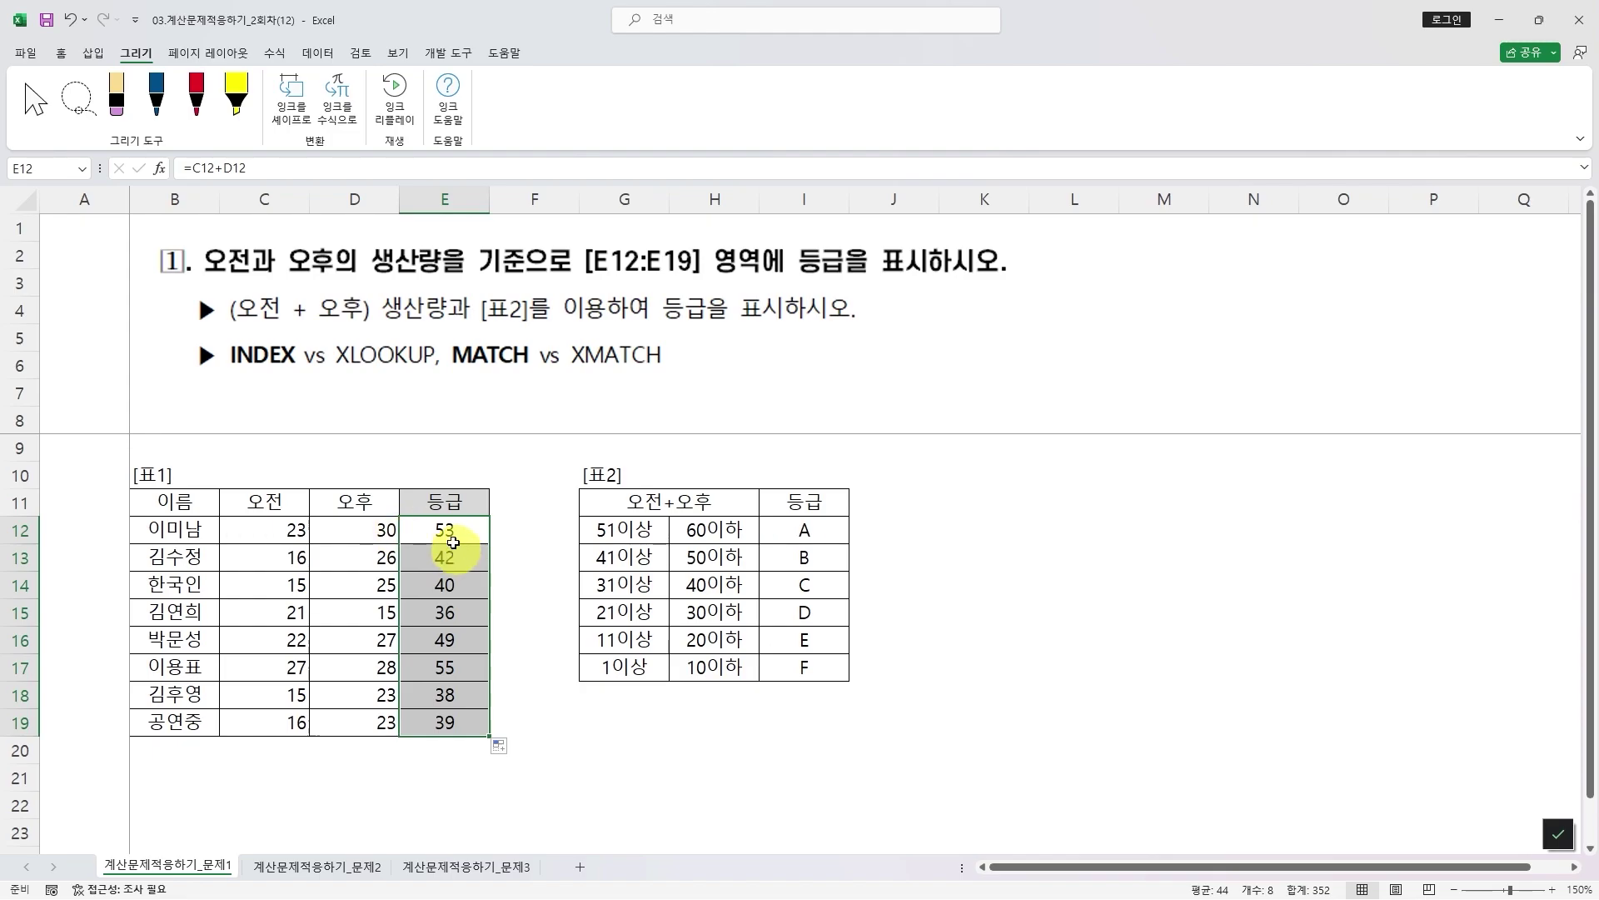
- Begin a MATCH formula in F12 with lookup value E12 and the absolute lookup range $H$12:$H$17
left_click(518, 541)
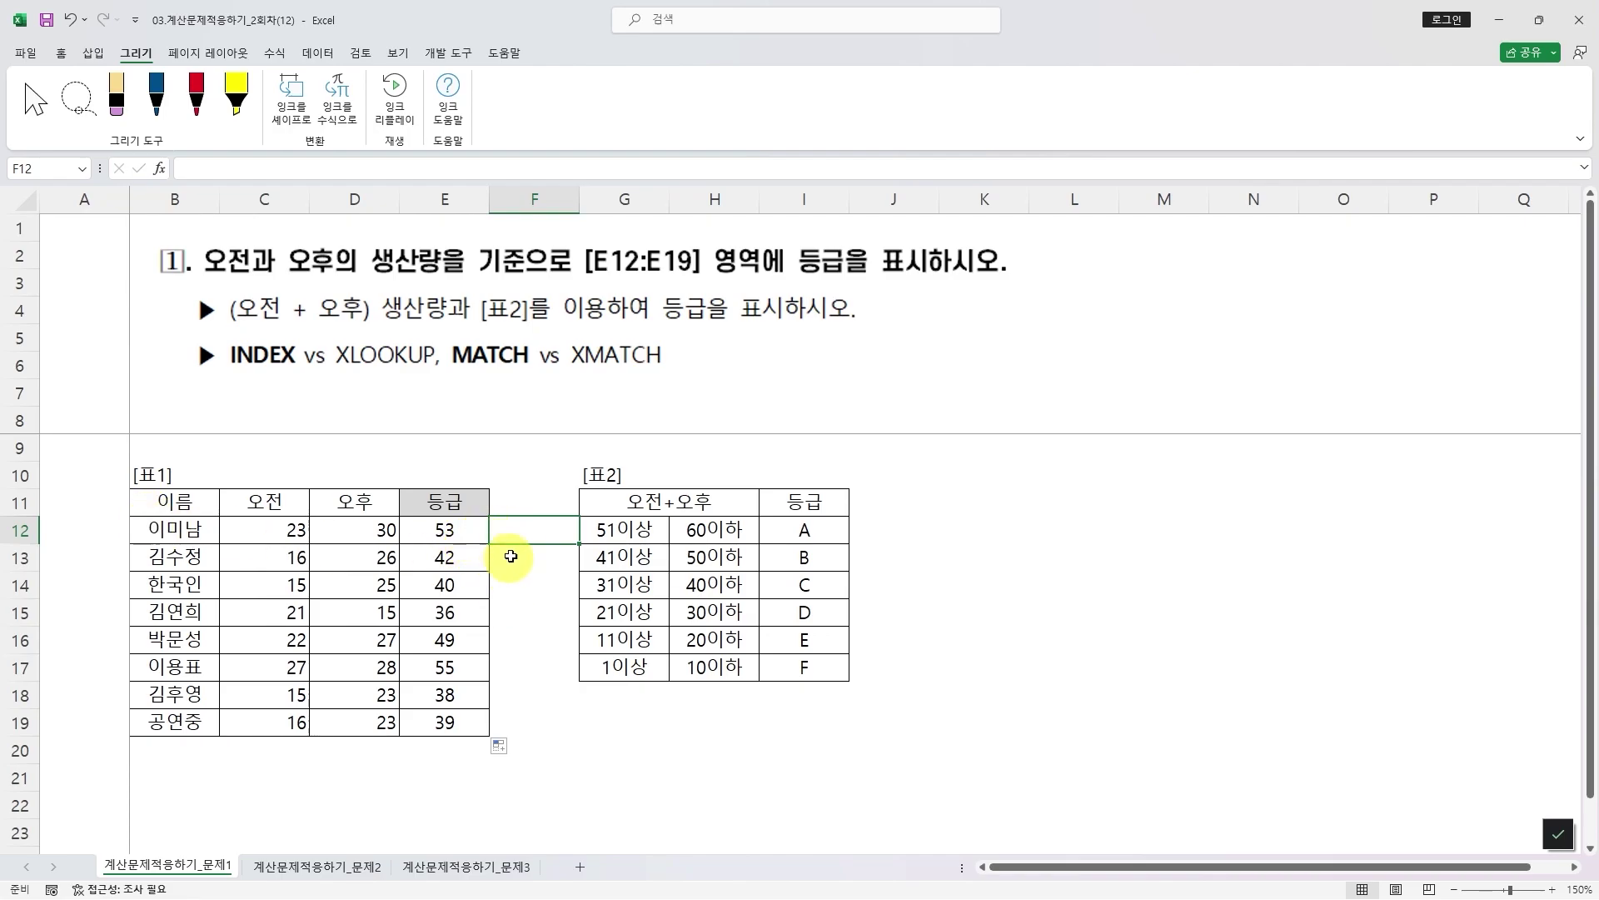
type("=")
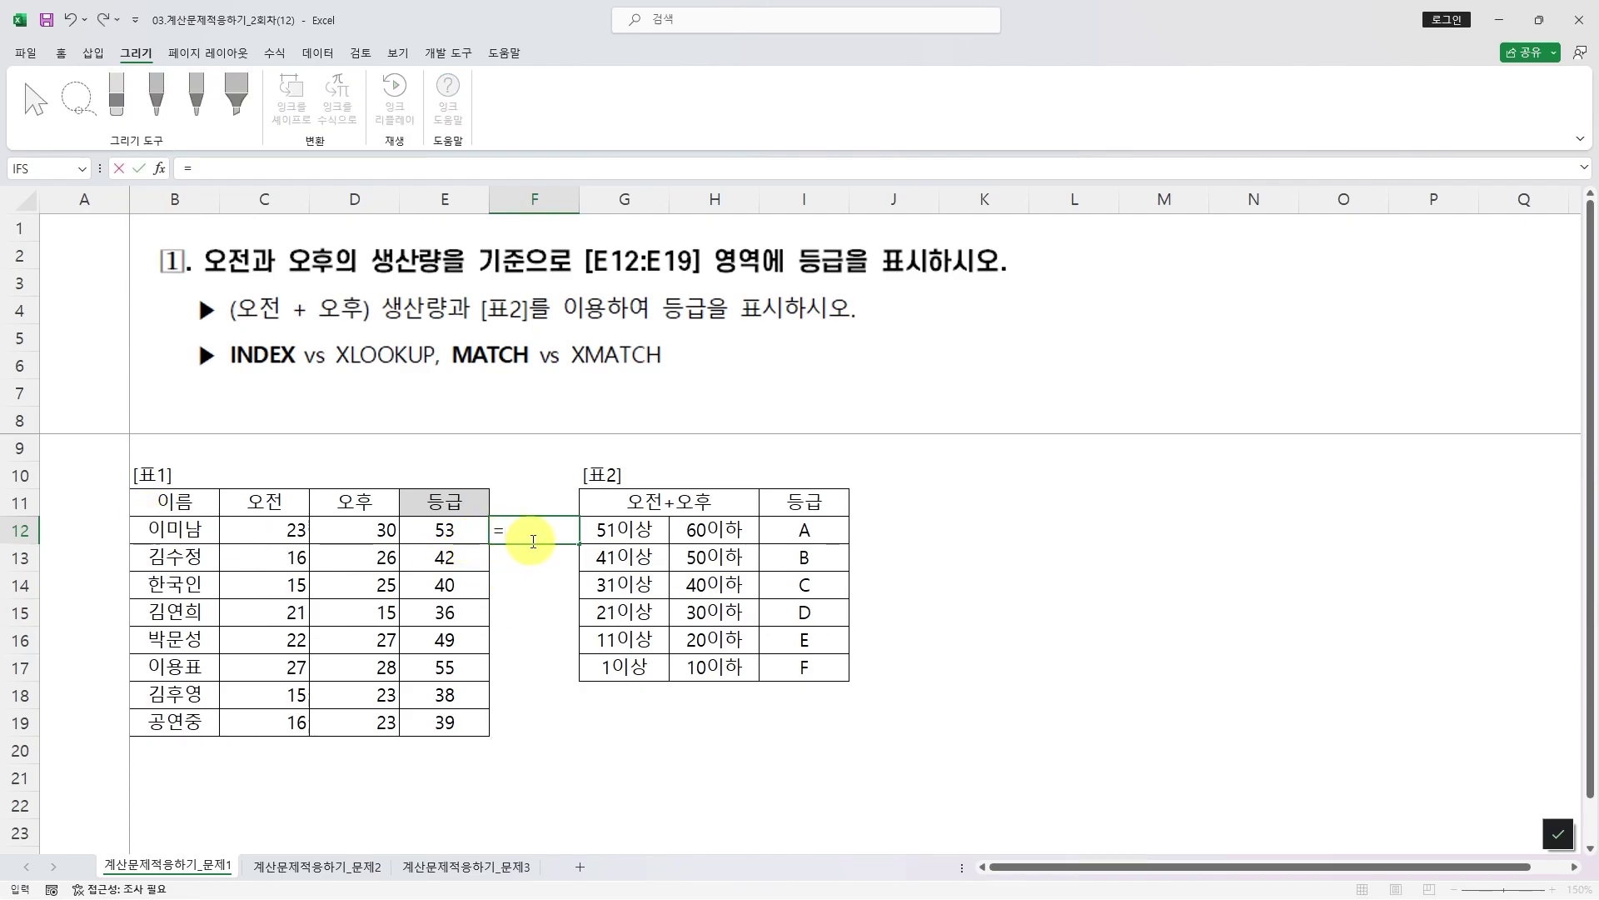
type("match")
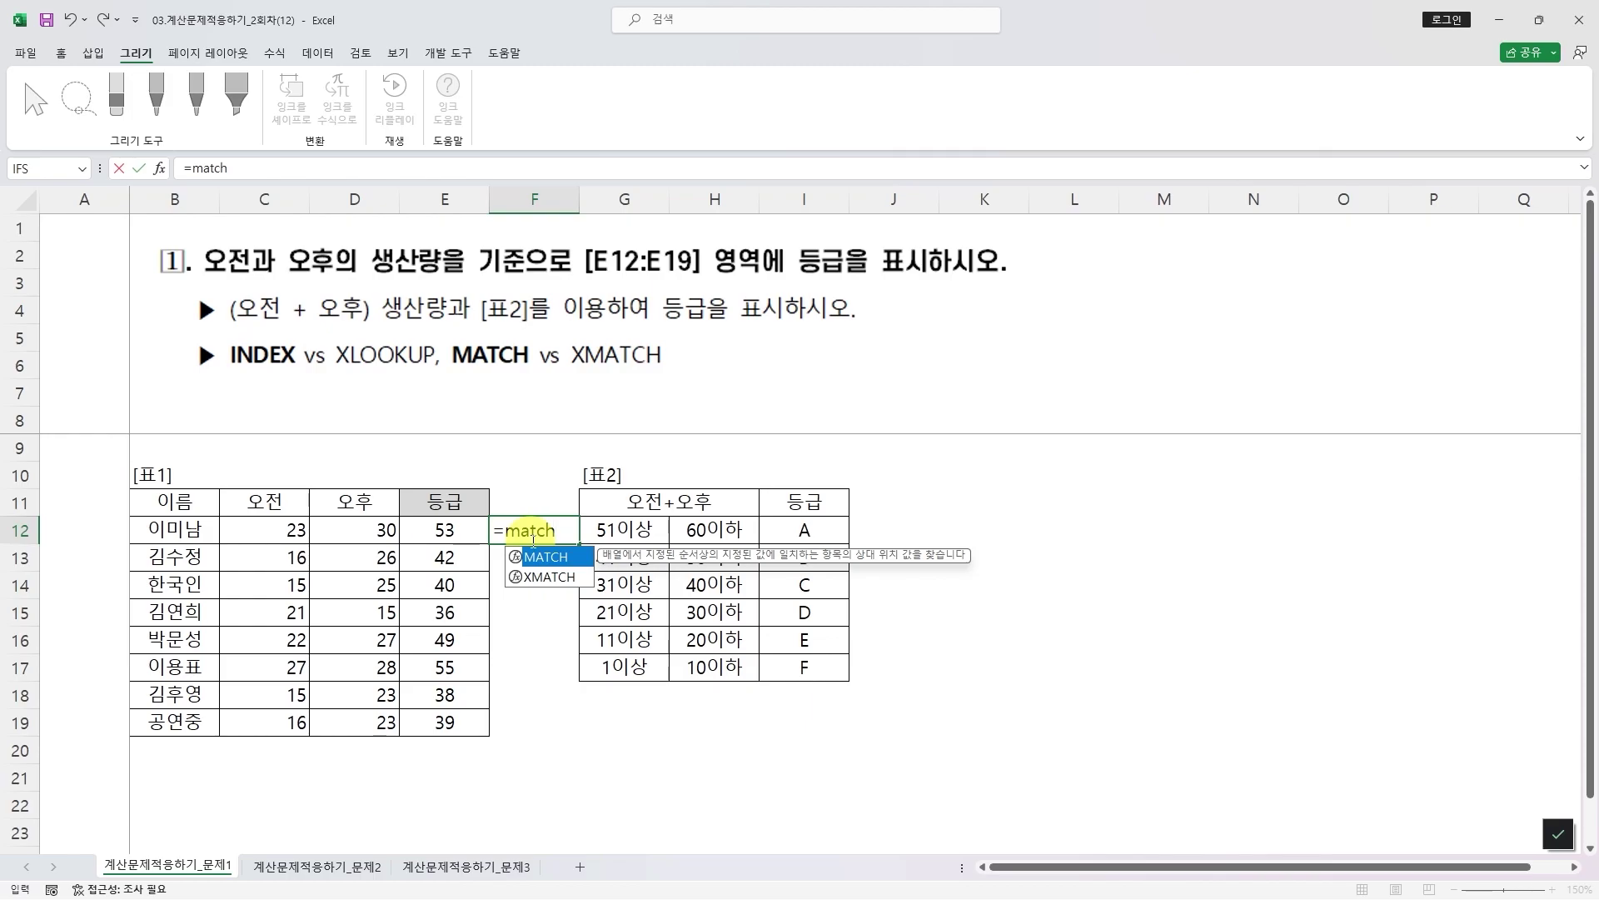
key("Tab")
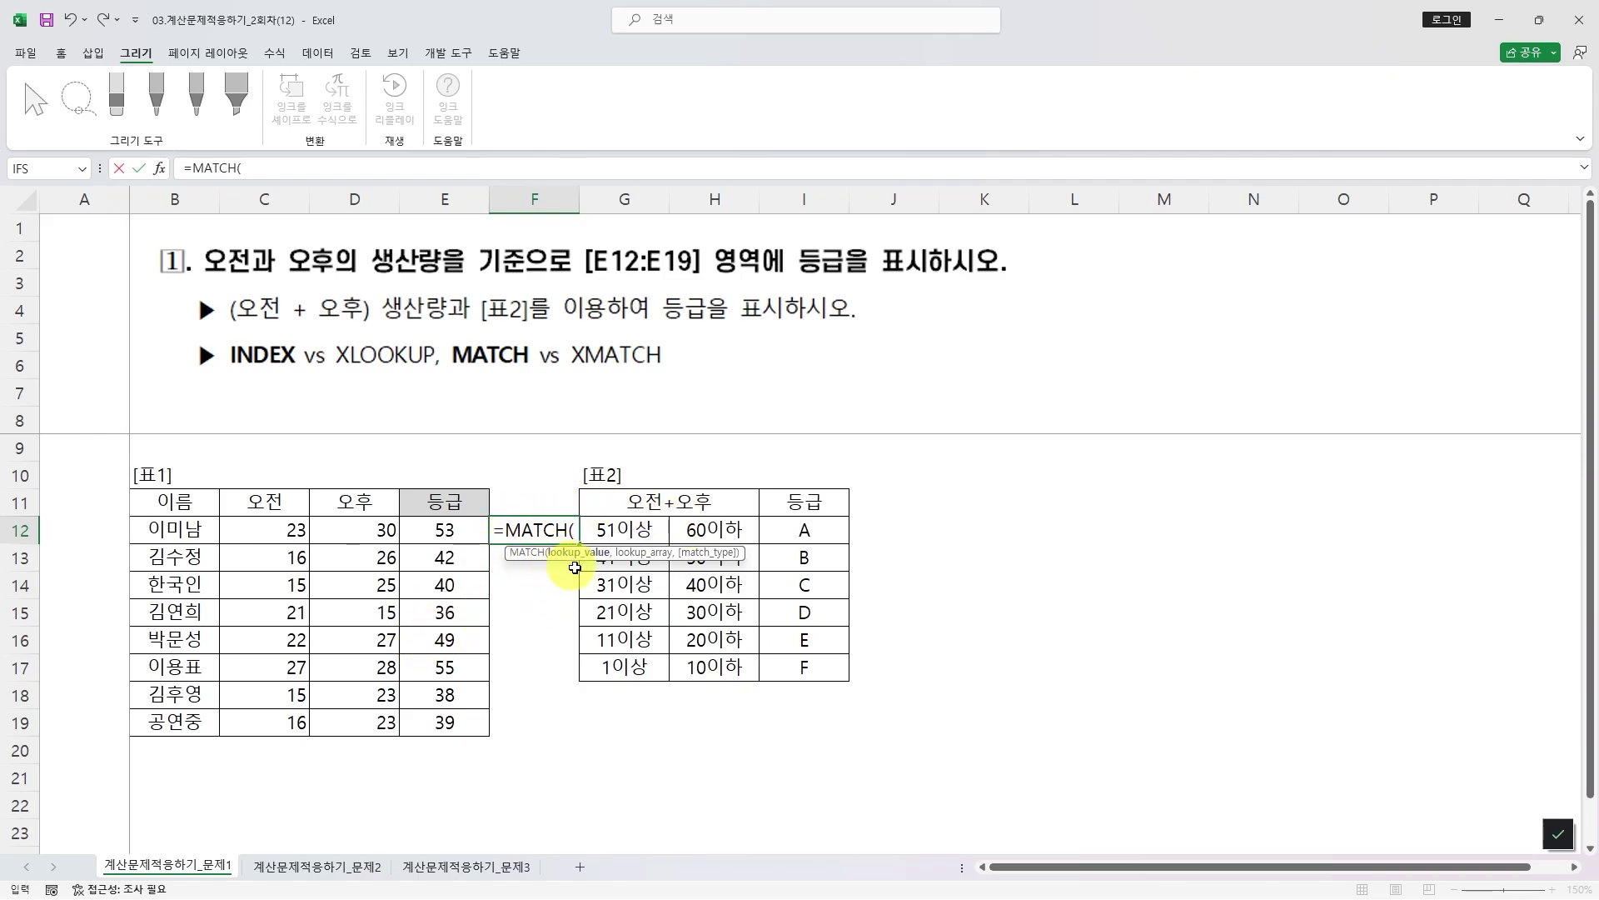
left_click(450, 529)
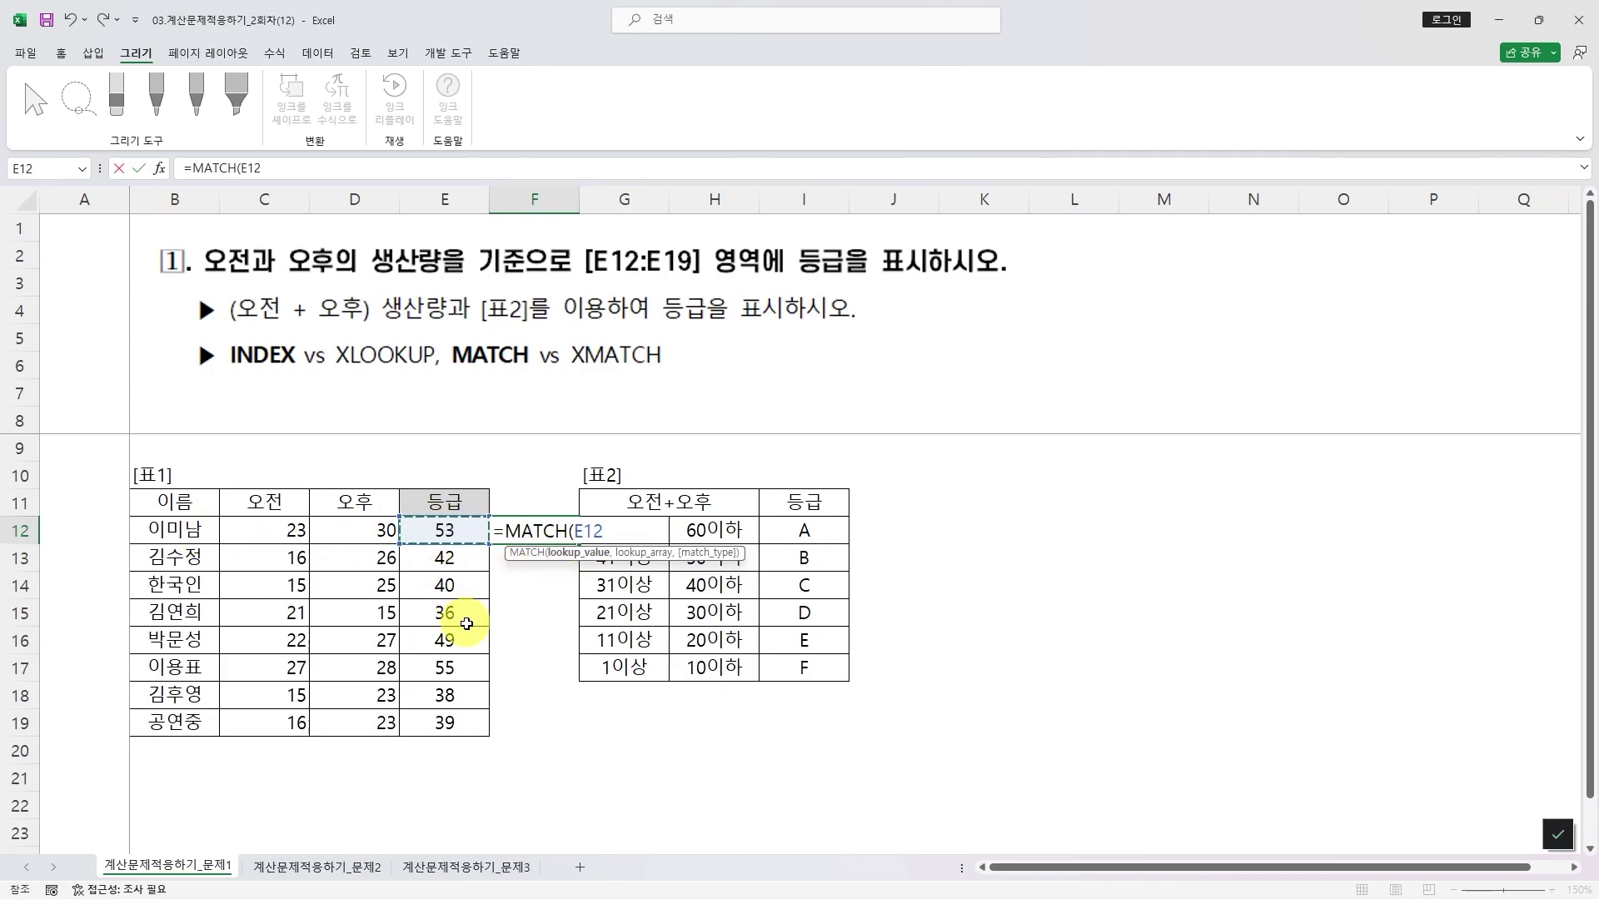
type(",")
left_click_drag(711, 580, 564, 433)
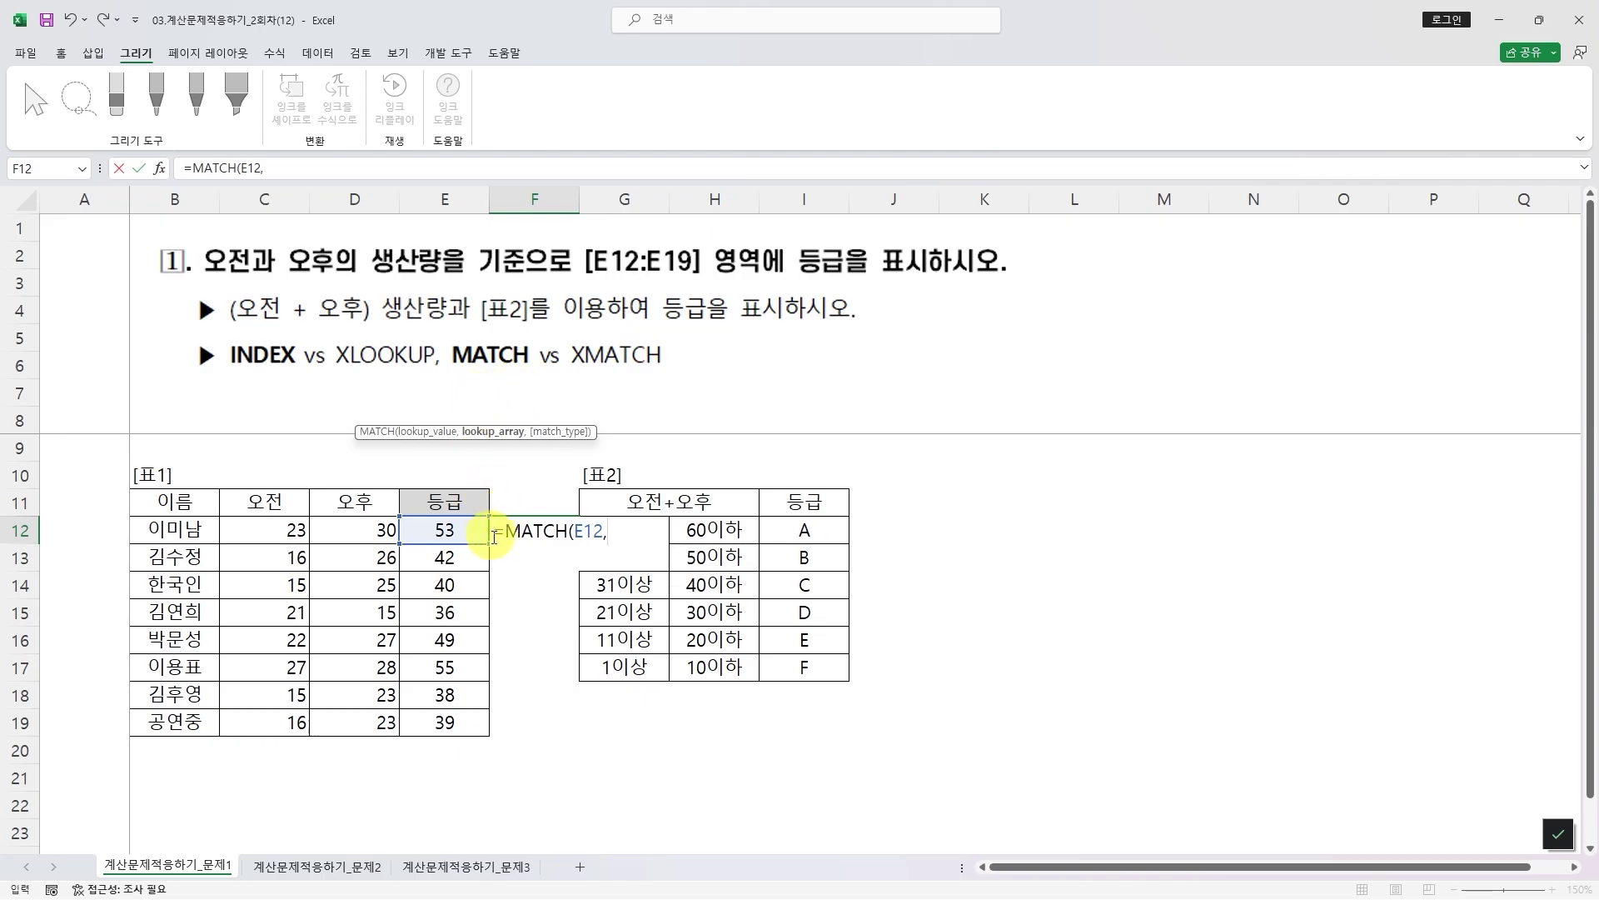
left_click_drag(714, 529, 711, 570)
left_click_drag(709, 664, 709, 664)
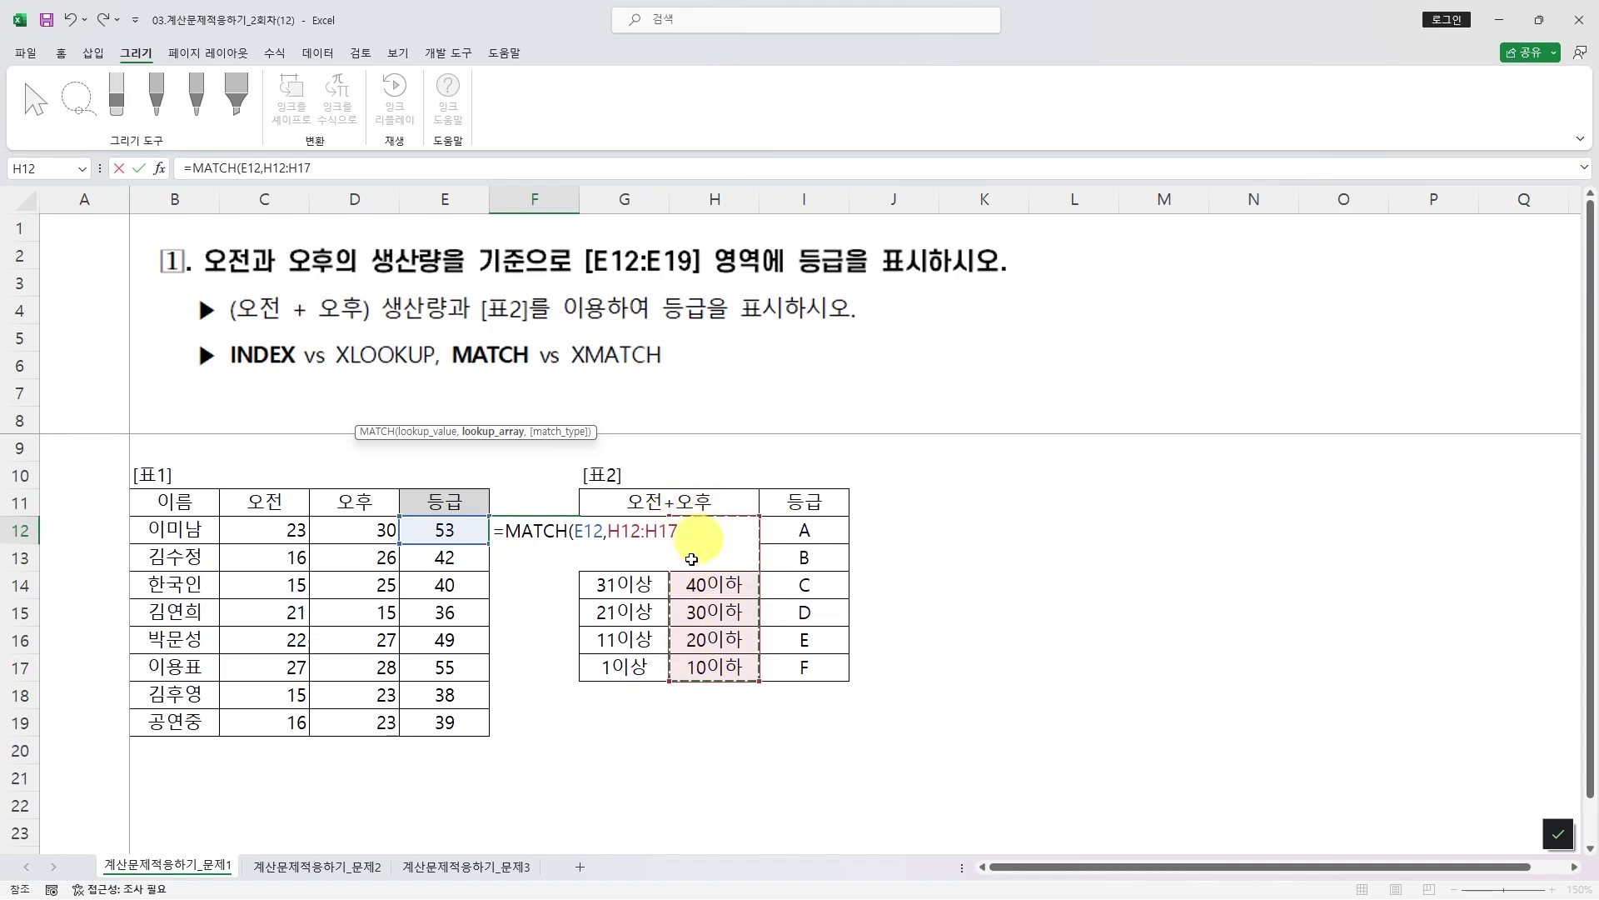
key("F4")
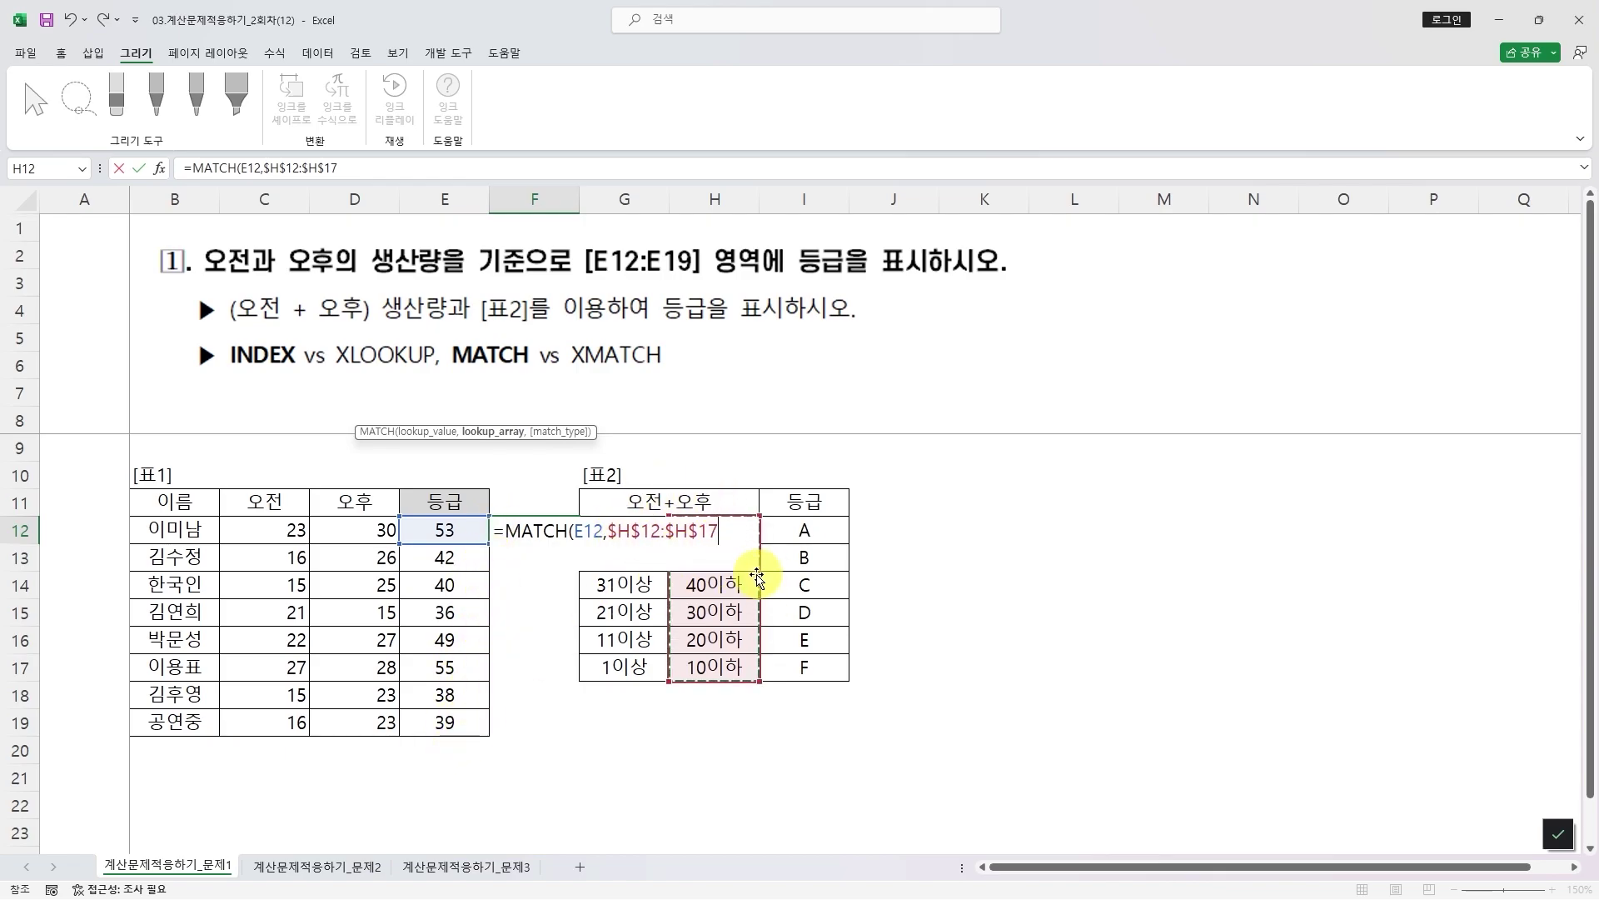
- Complete the MATCH formula with match type -1 and fill it down from F12 to F19
type(",")
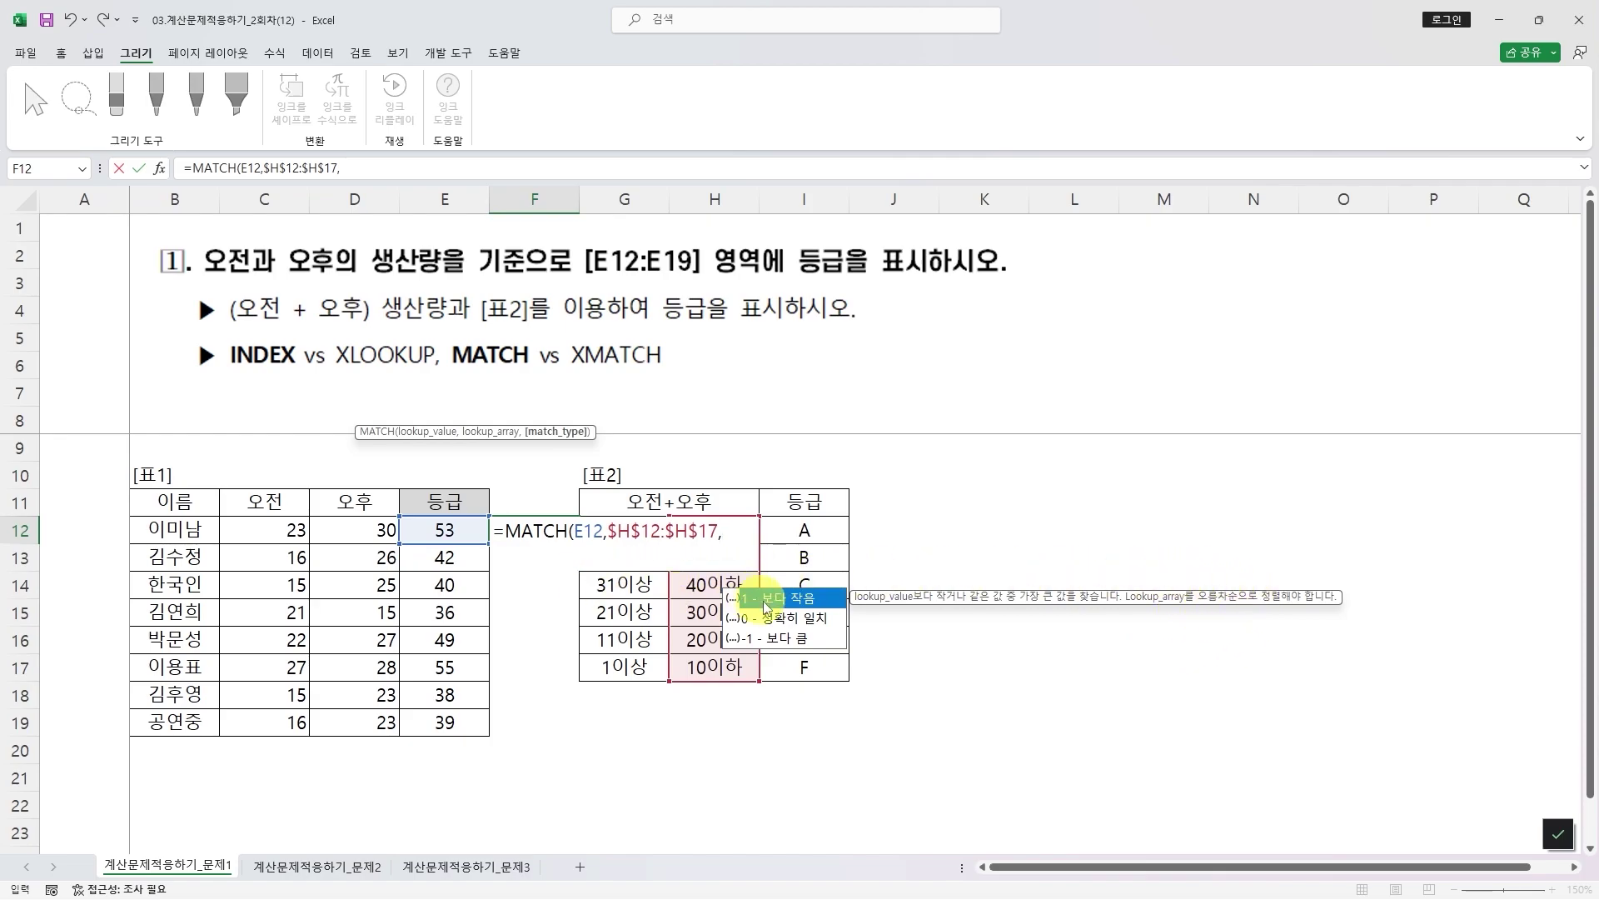
left_click(796, 638)
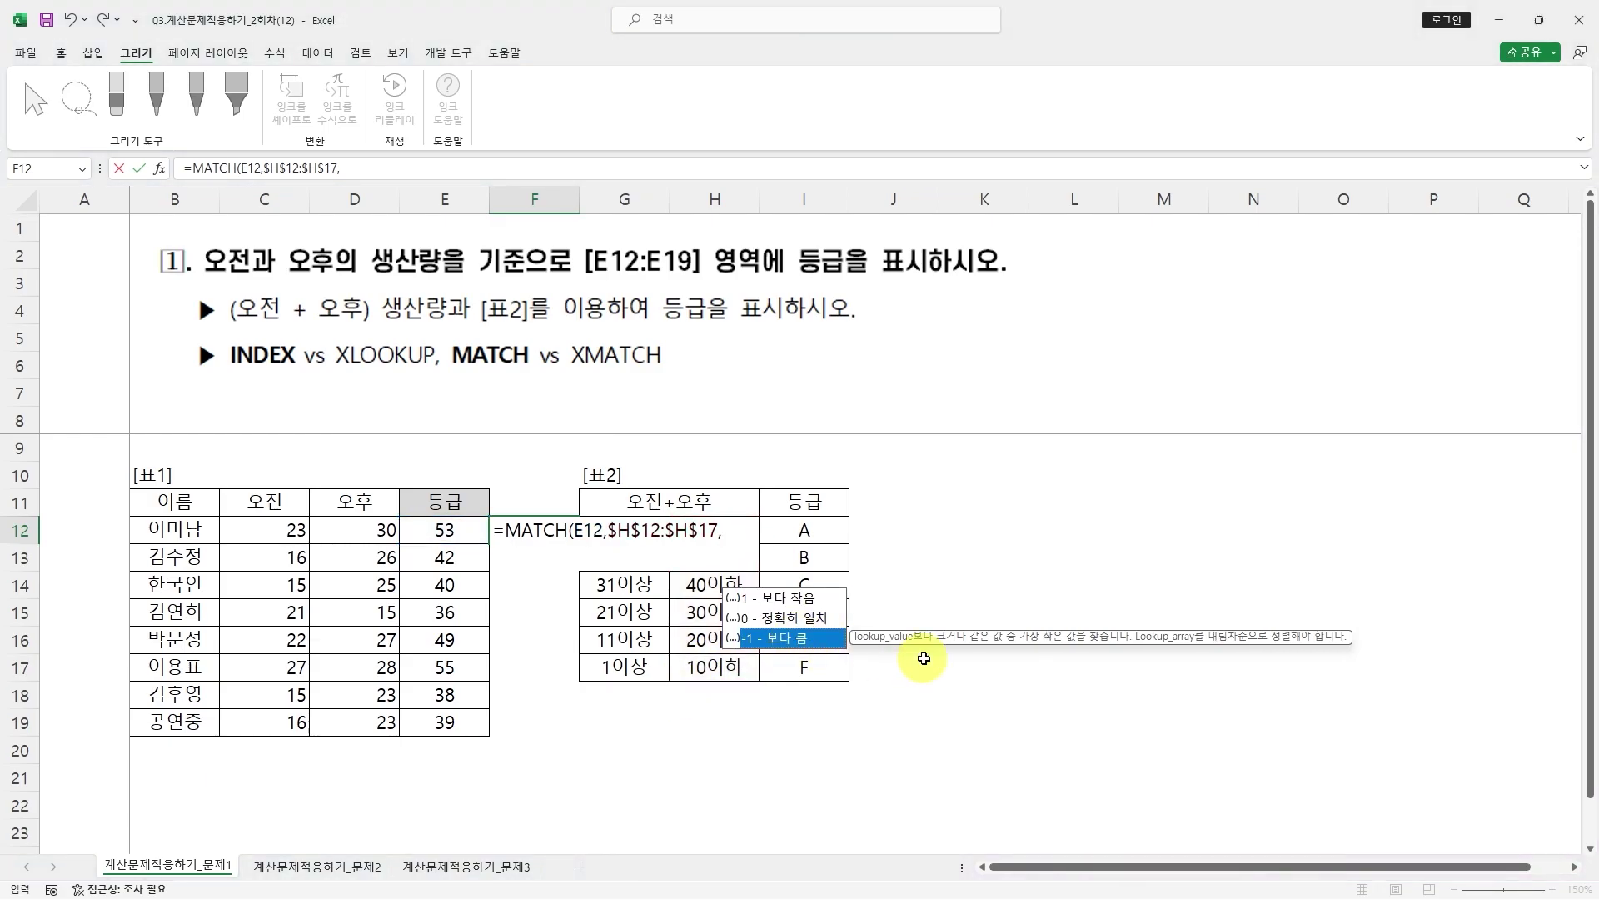
left_click(731, 532)
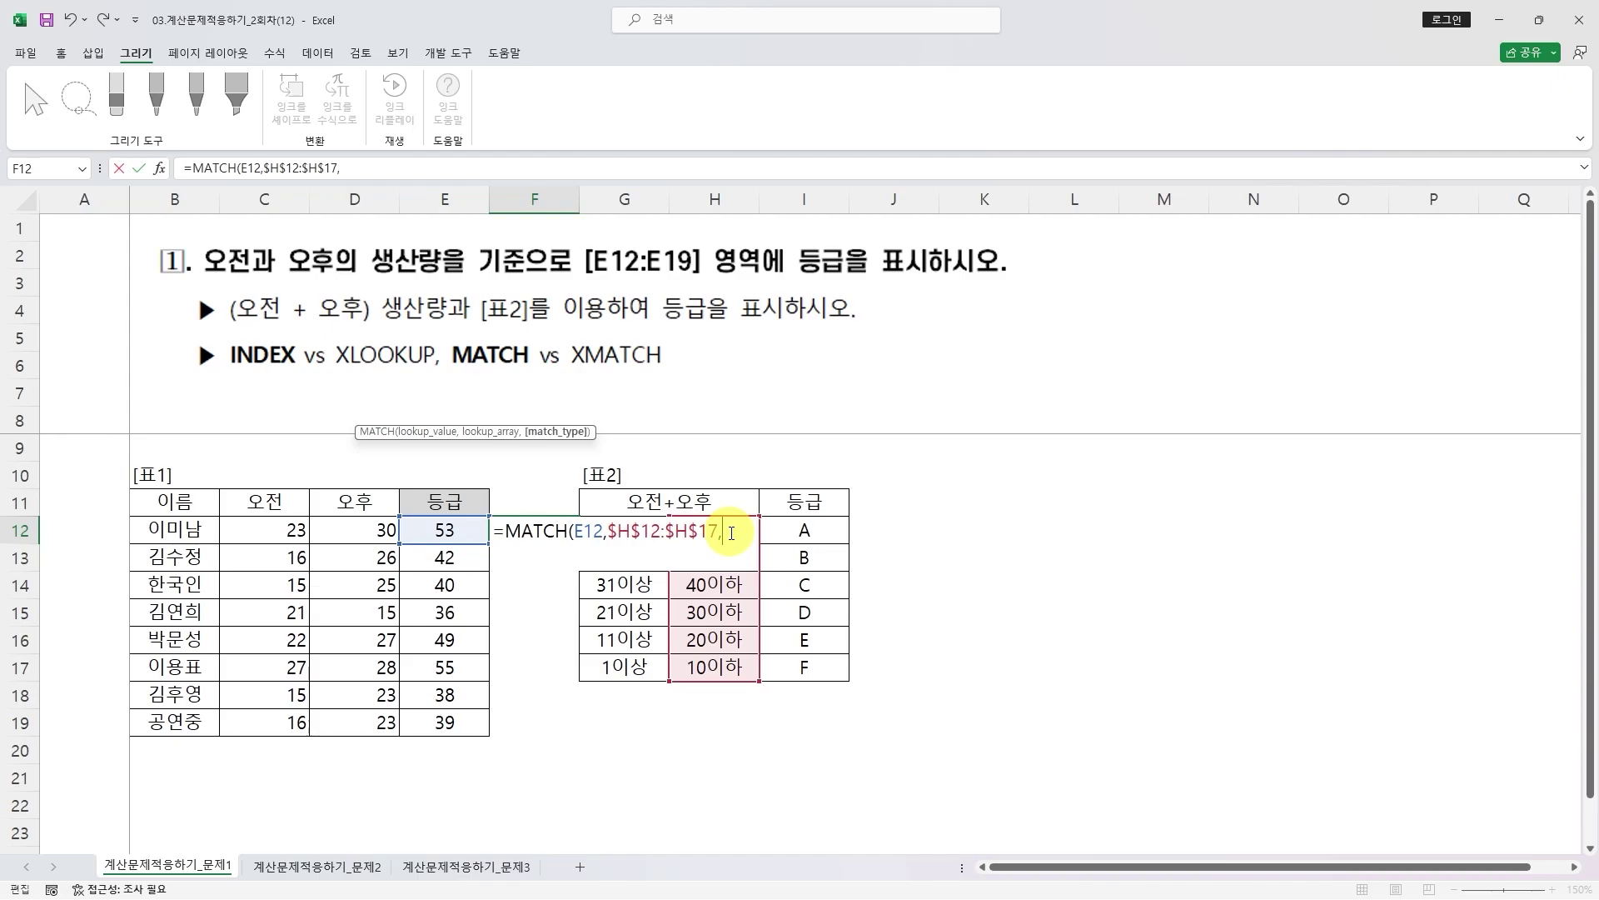
type("-")
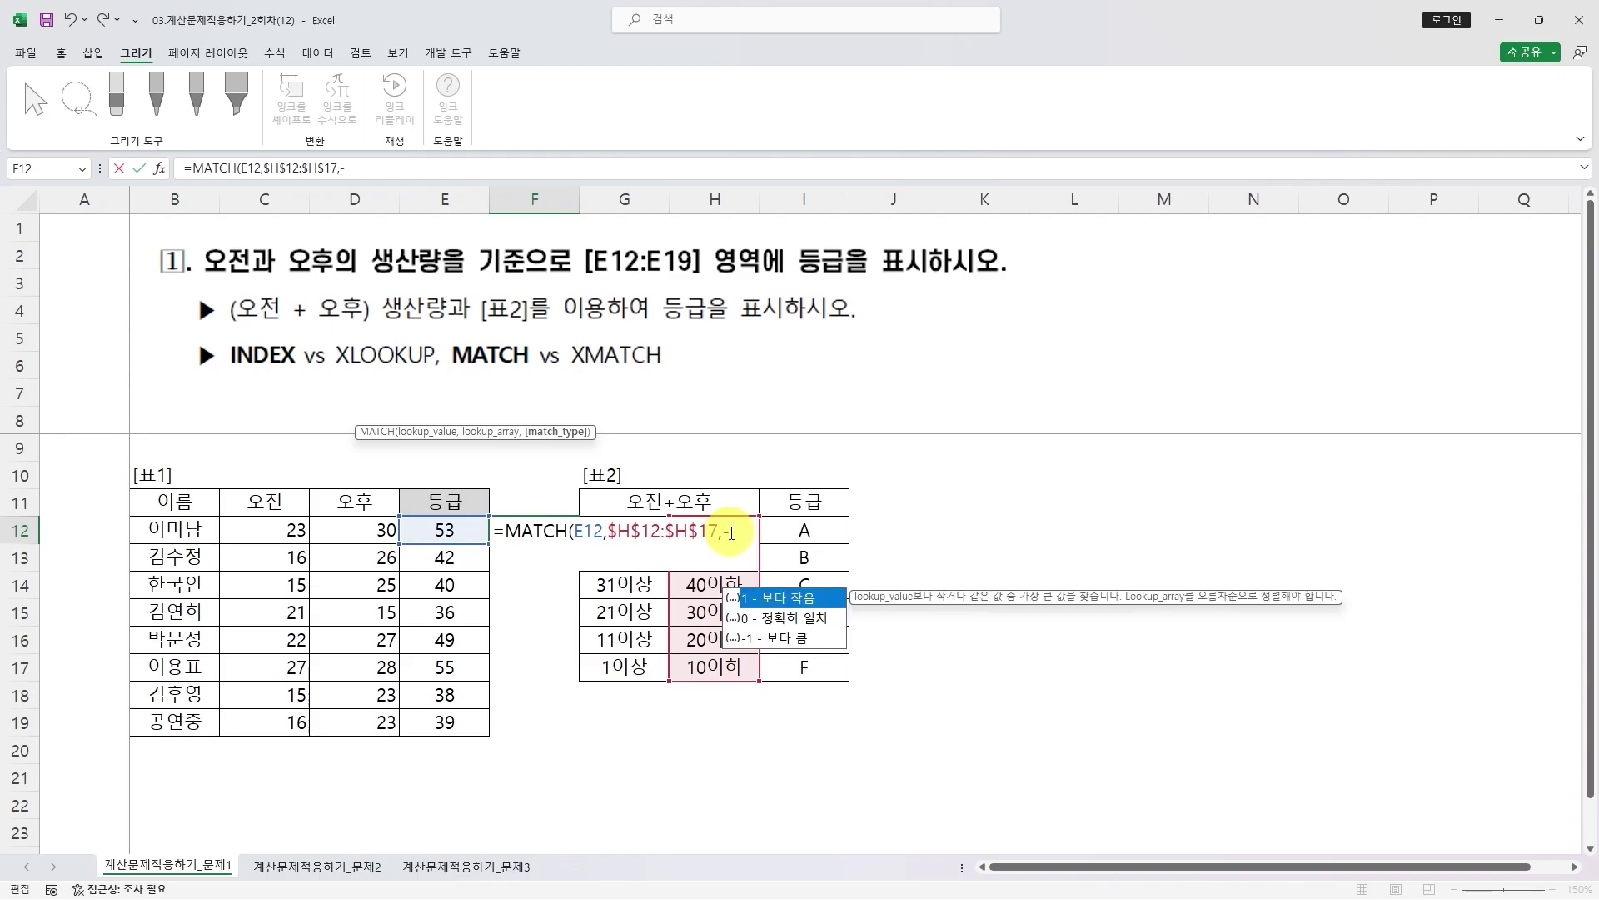
type("1")
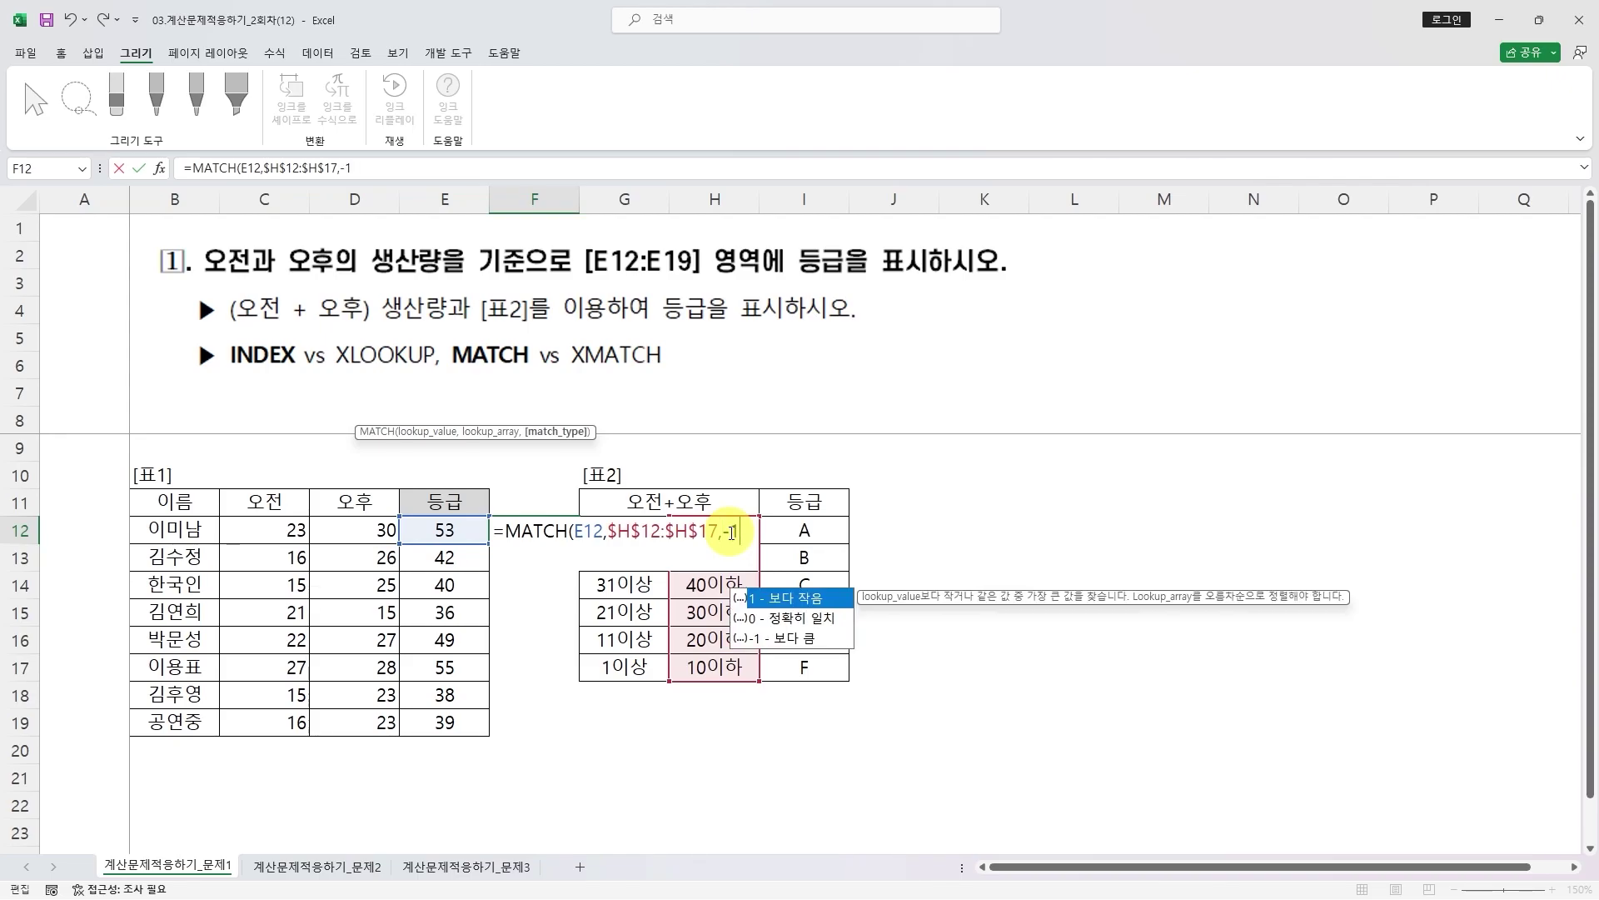
type(")")
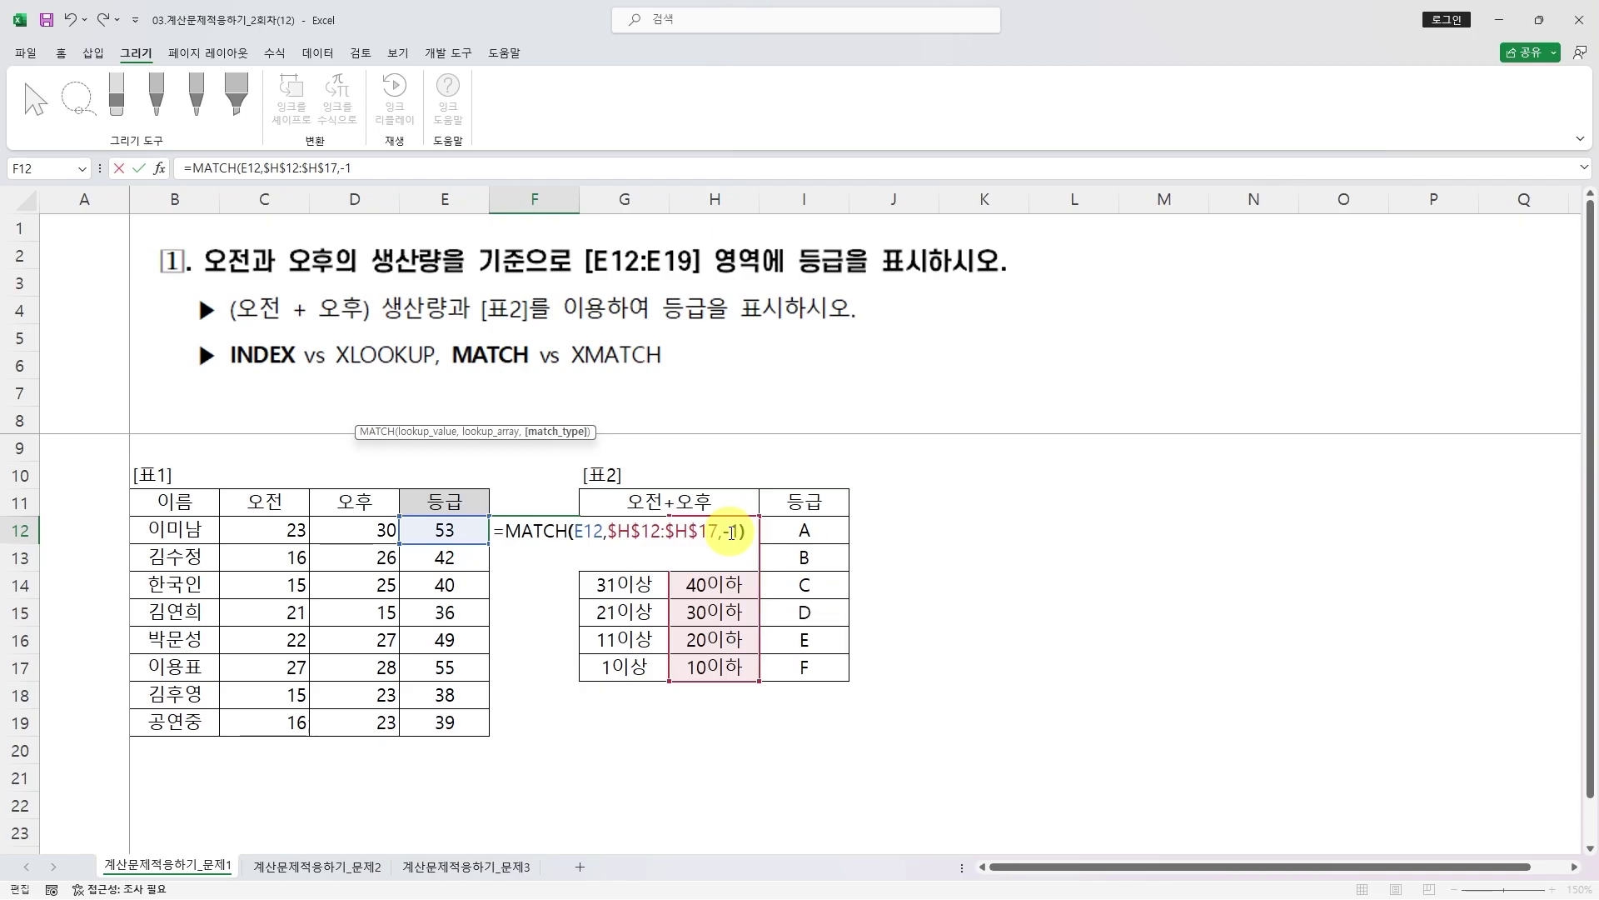
key("ctrl+Return")
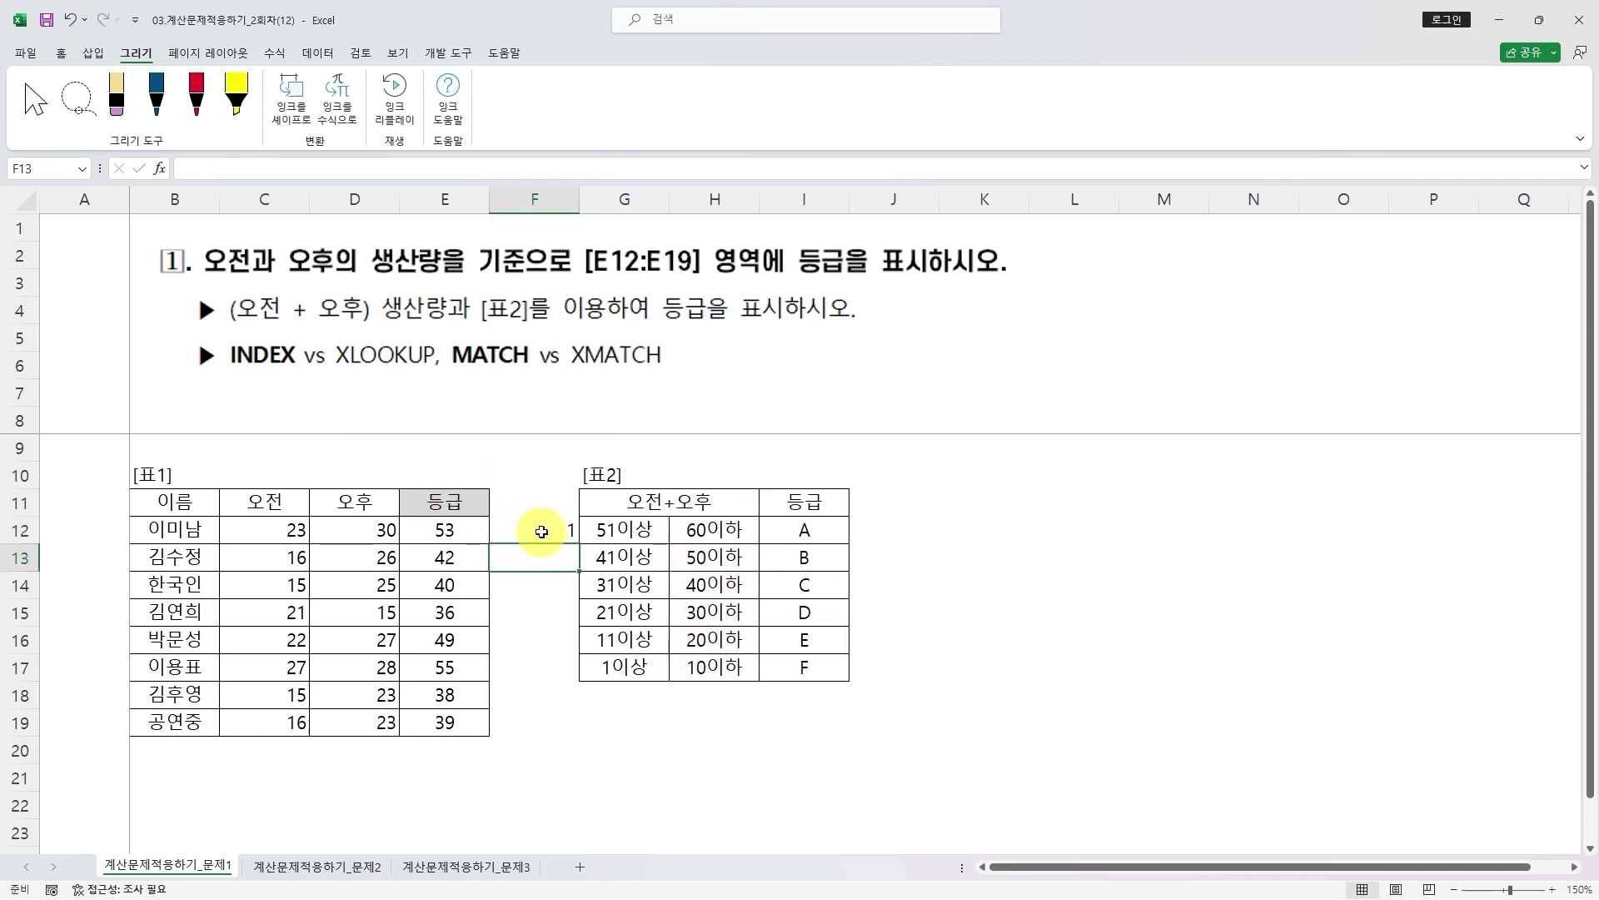
left_click_drag(578, 543, 545, 731)
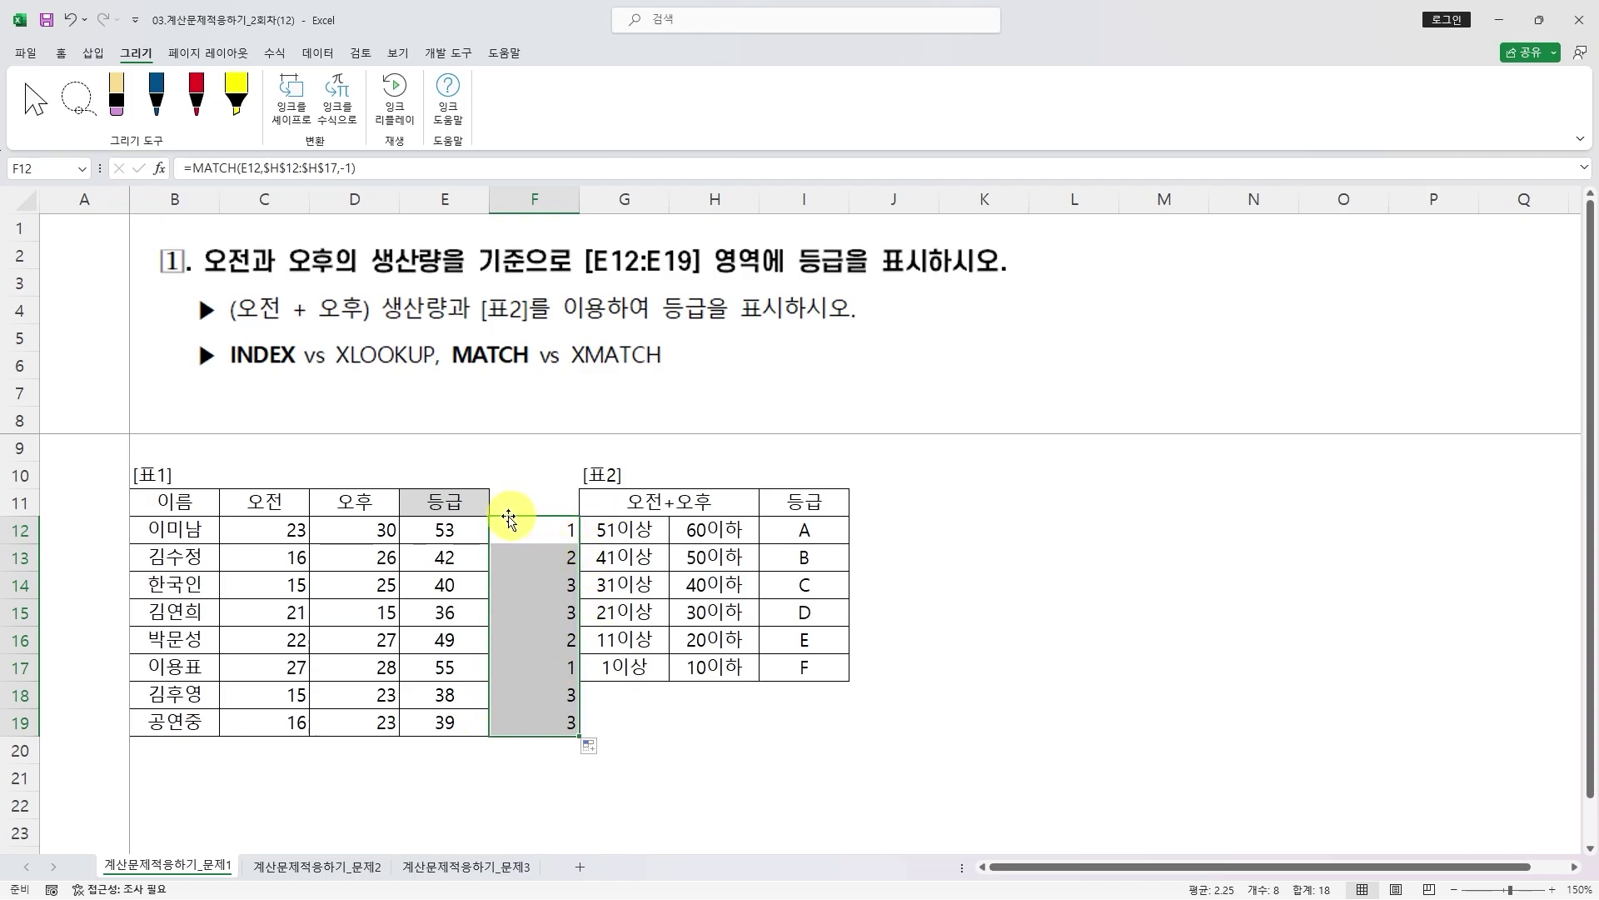
- Begin an XMATCH formula in J12 with lookup value E12 and the absolute lookup range $H$12:$H$17
left_click(887, 529)
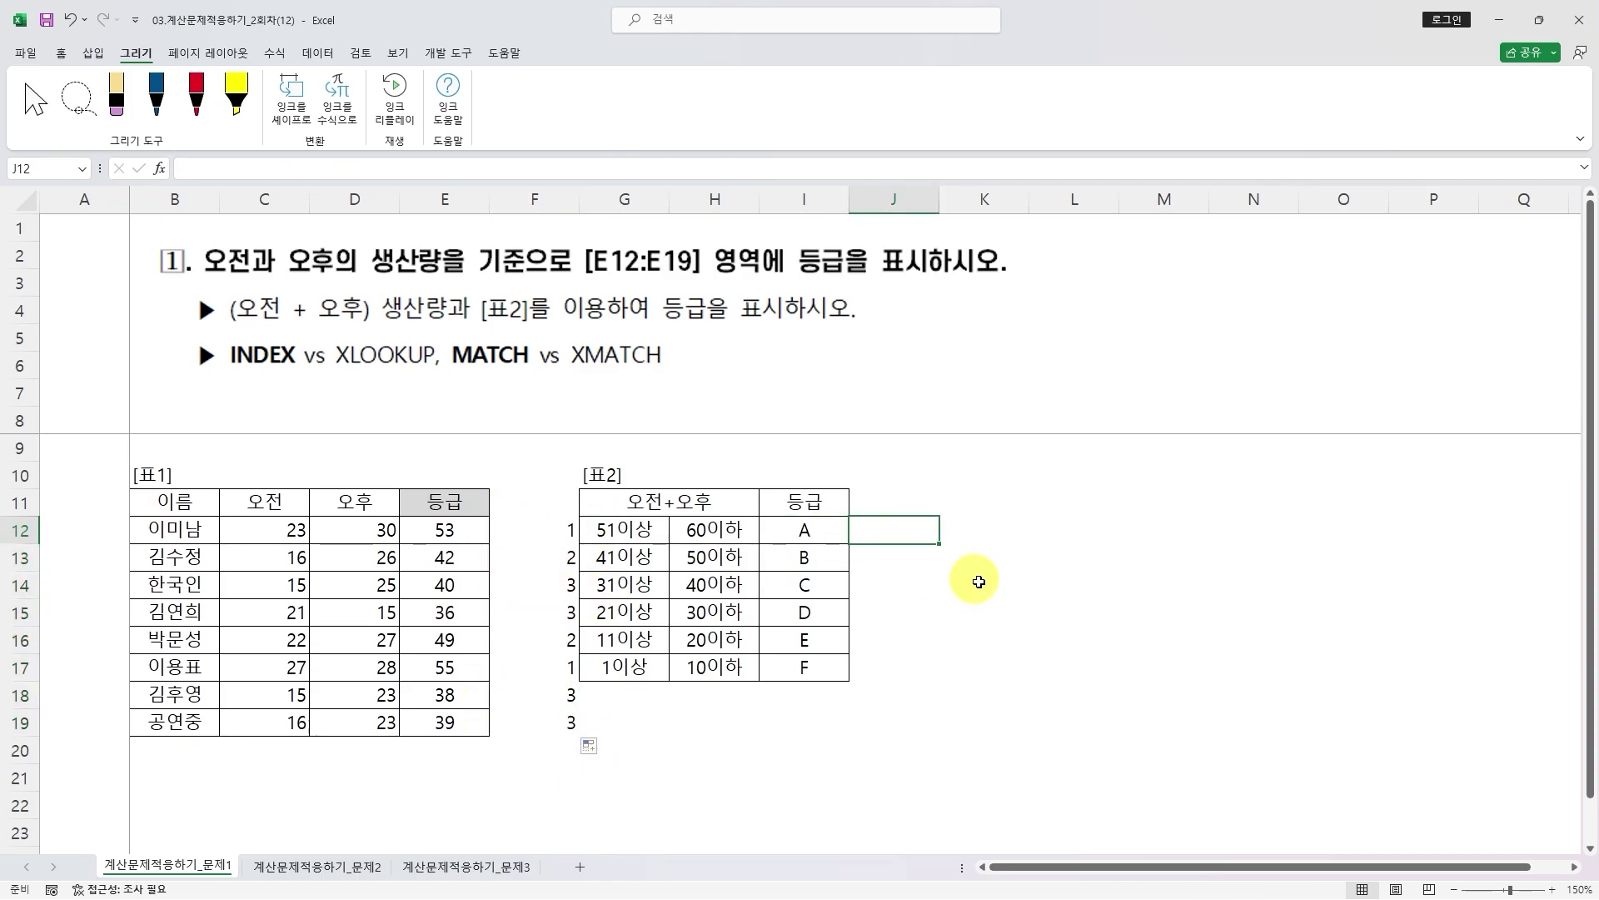
type("=")
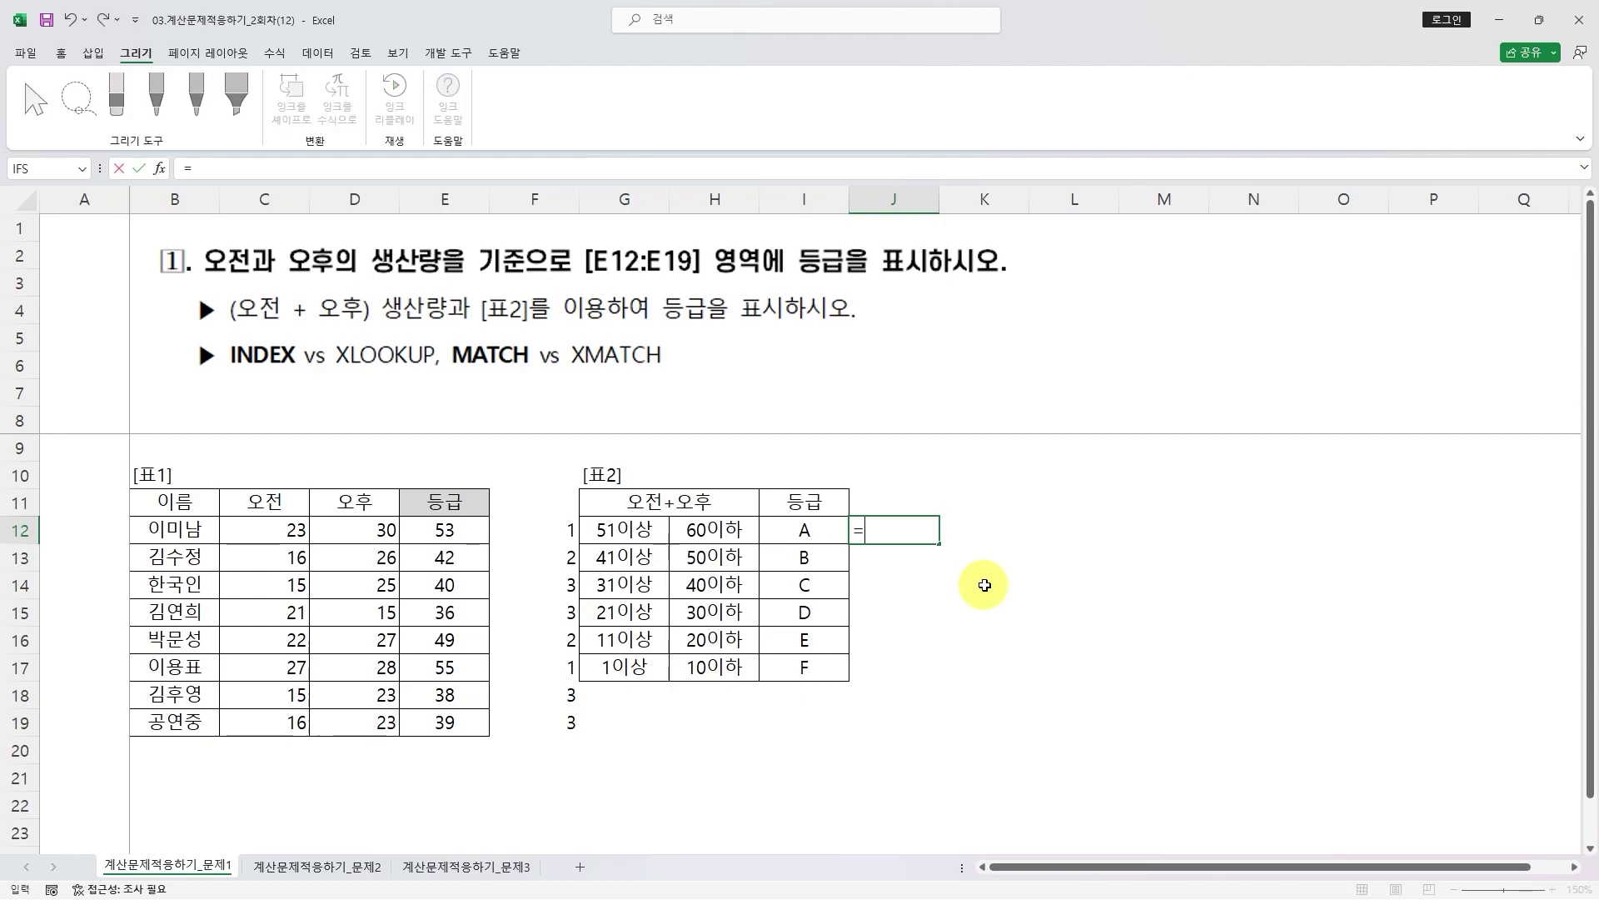
type("xmat")
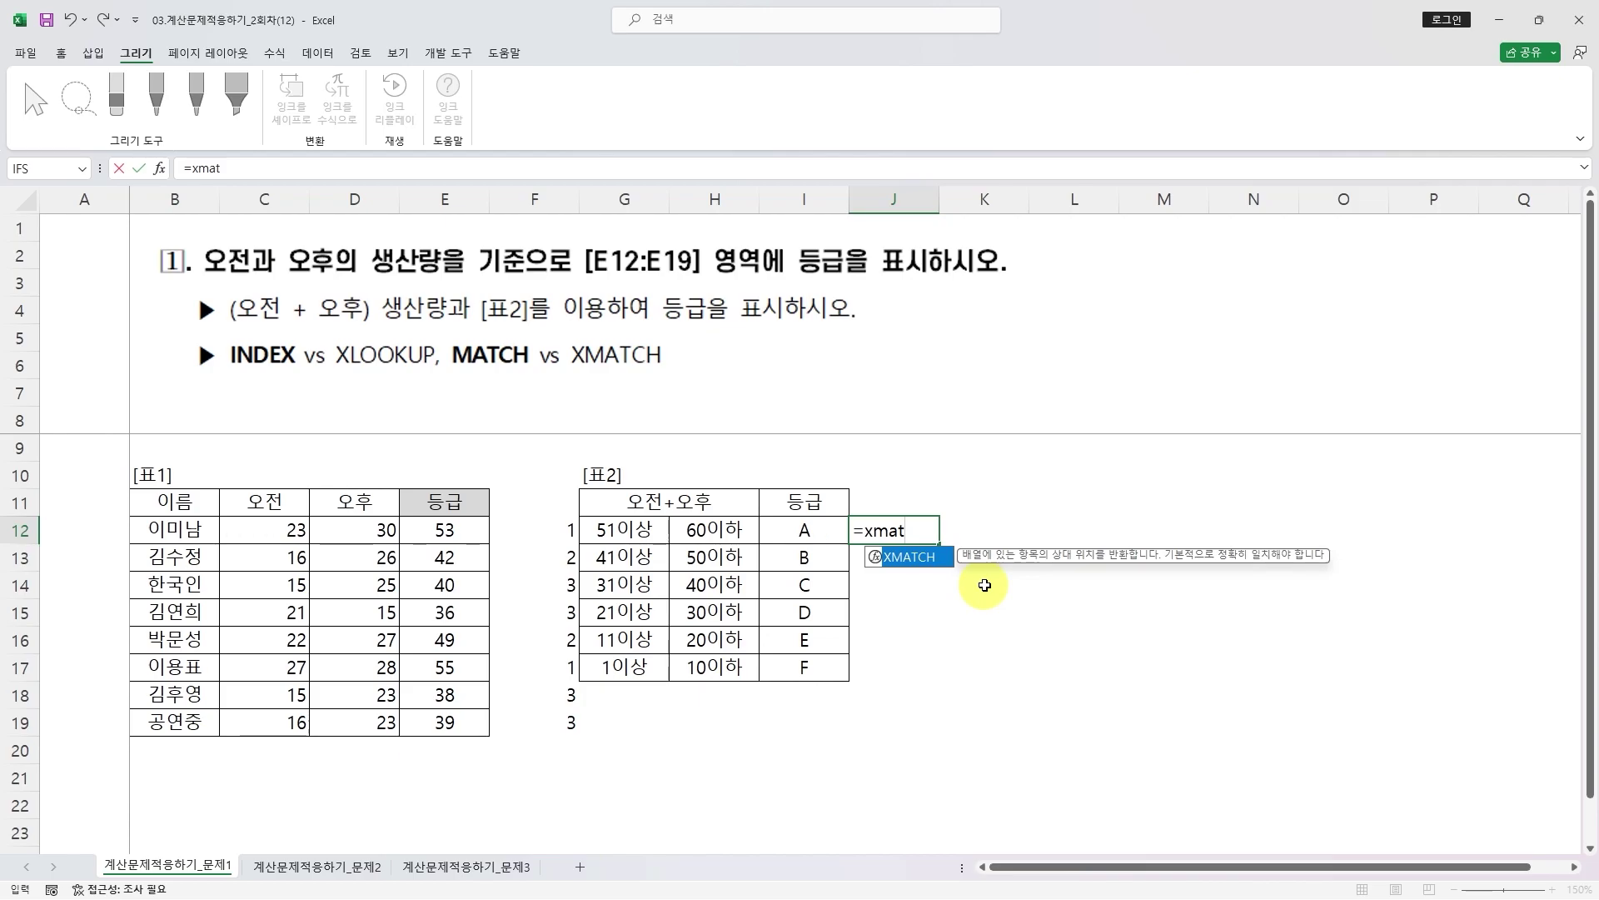
key("Tab")
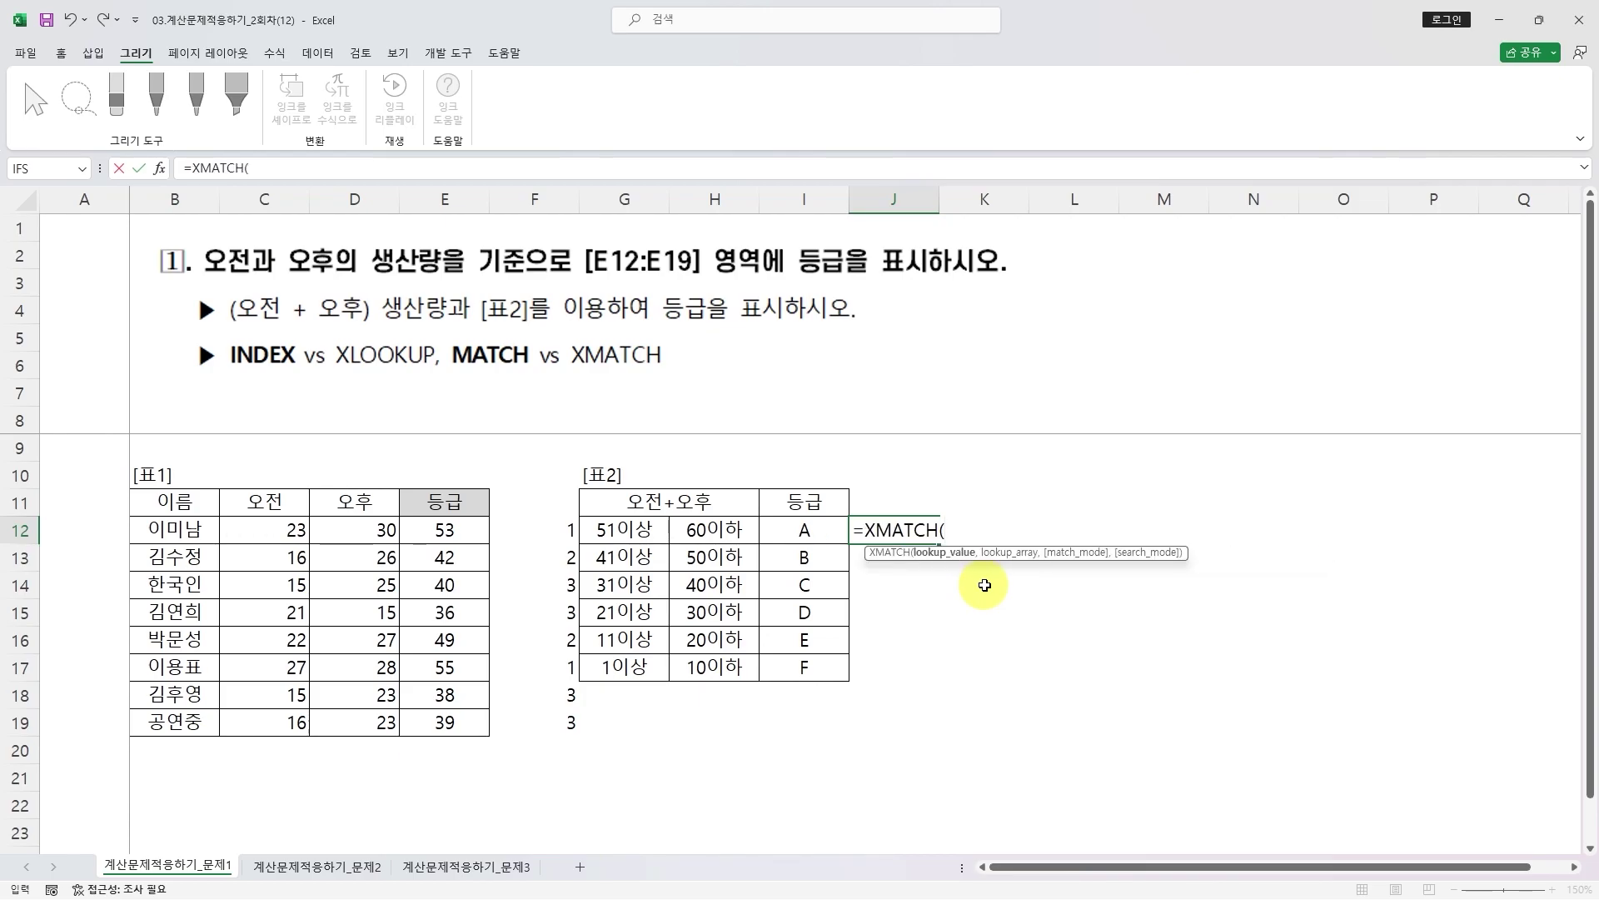
left_click(450, 534)
type(",")
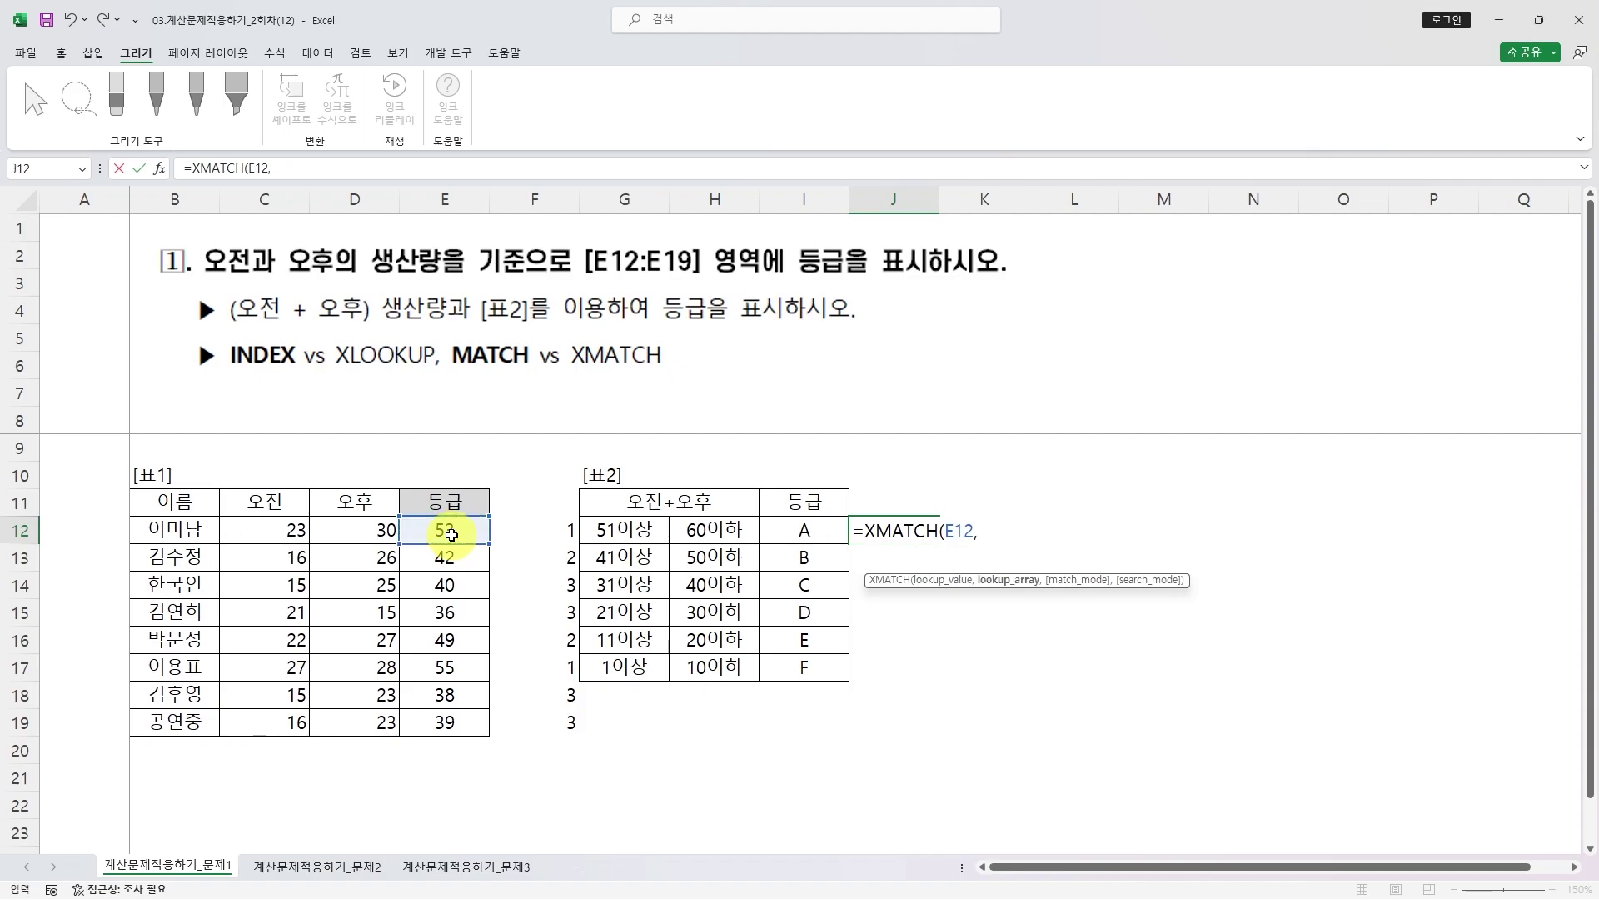
left_click_drag(708, 529, 707, 664)
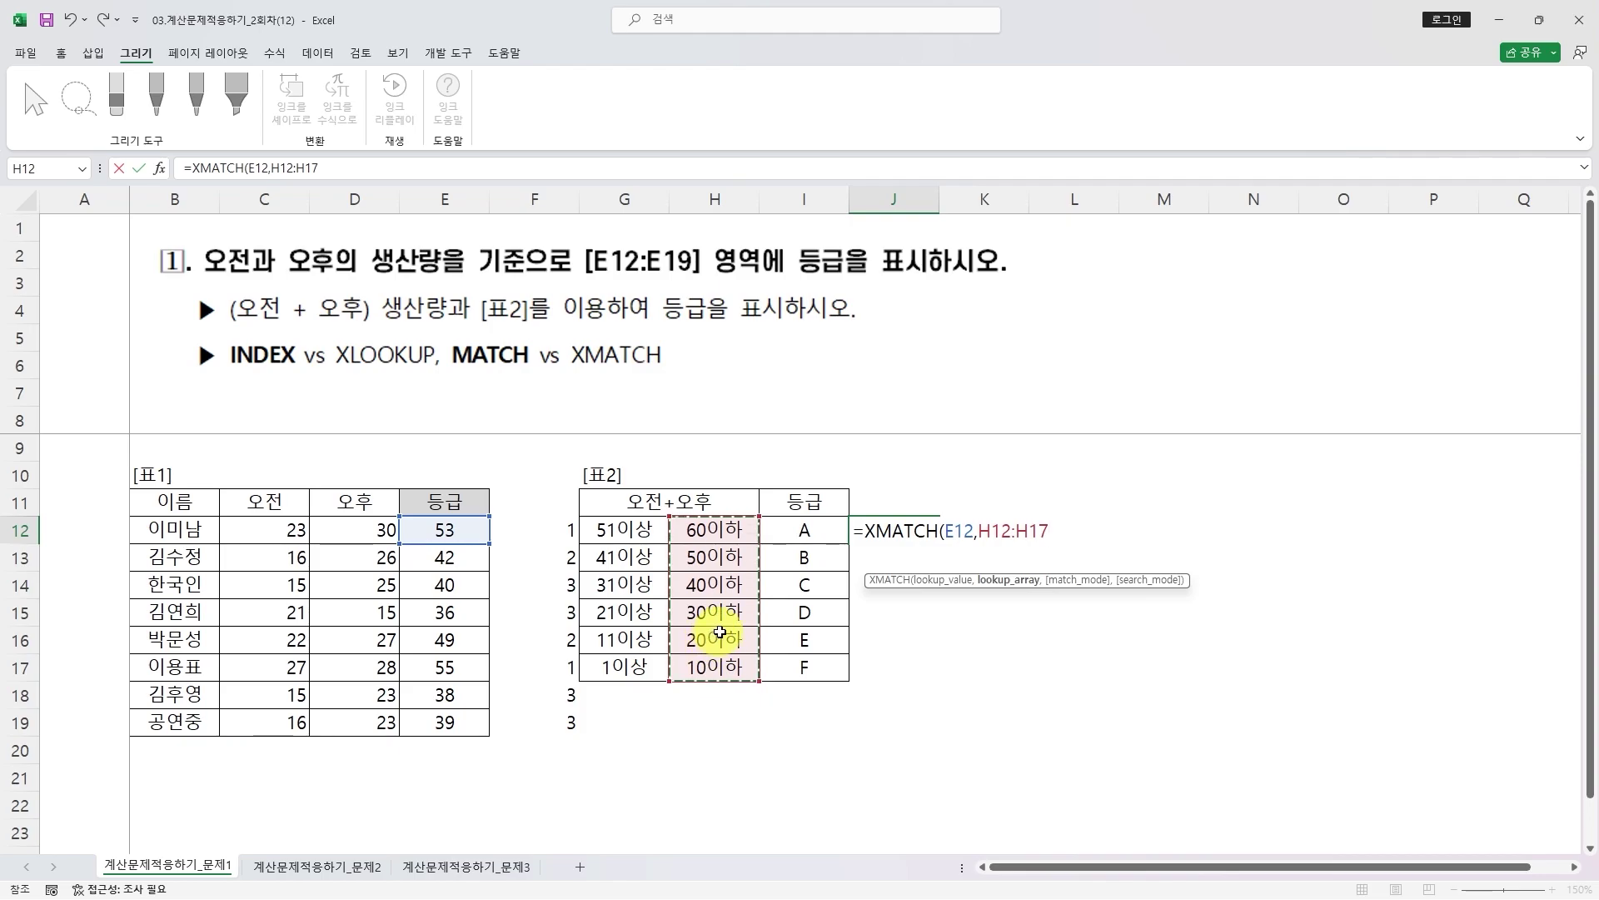
key("F4")
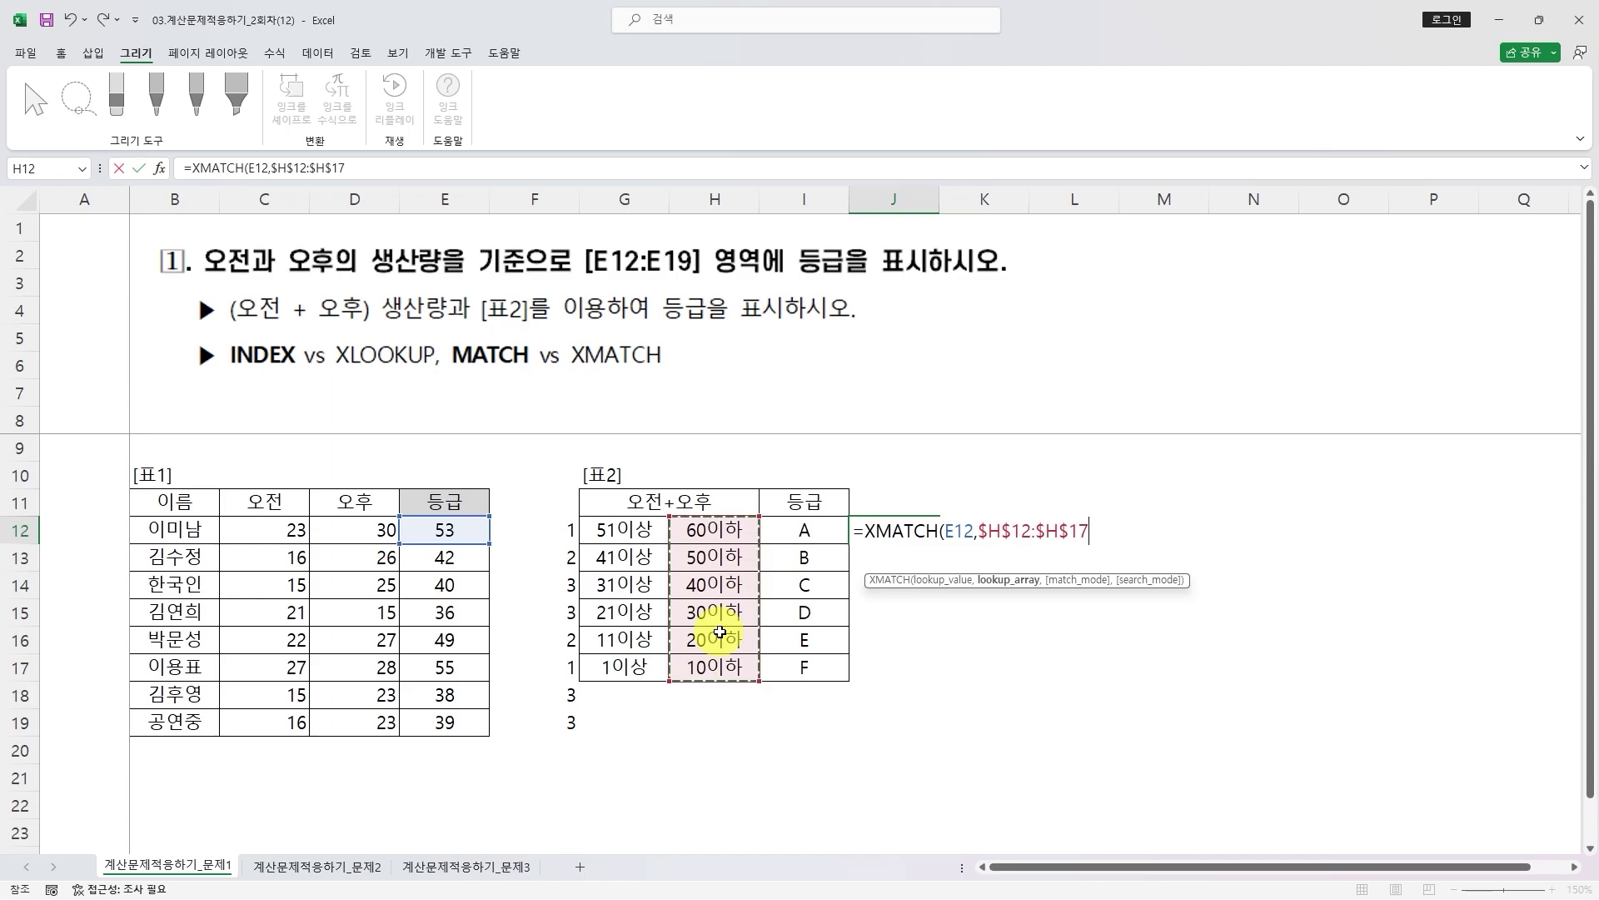
- Complete the XMATCH formula with match mode 1 and no search mode, and fill it down from J12 to J19
type(",")
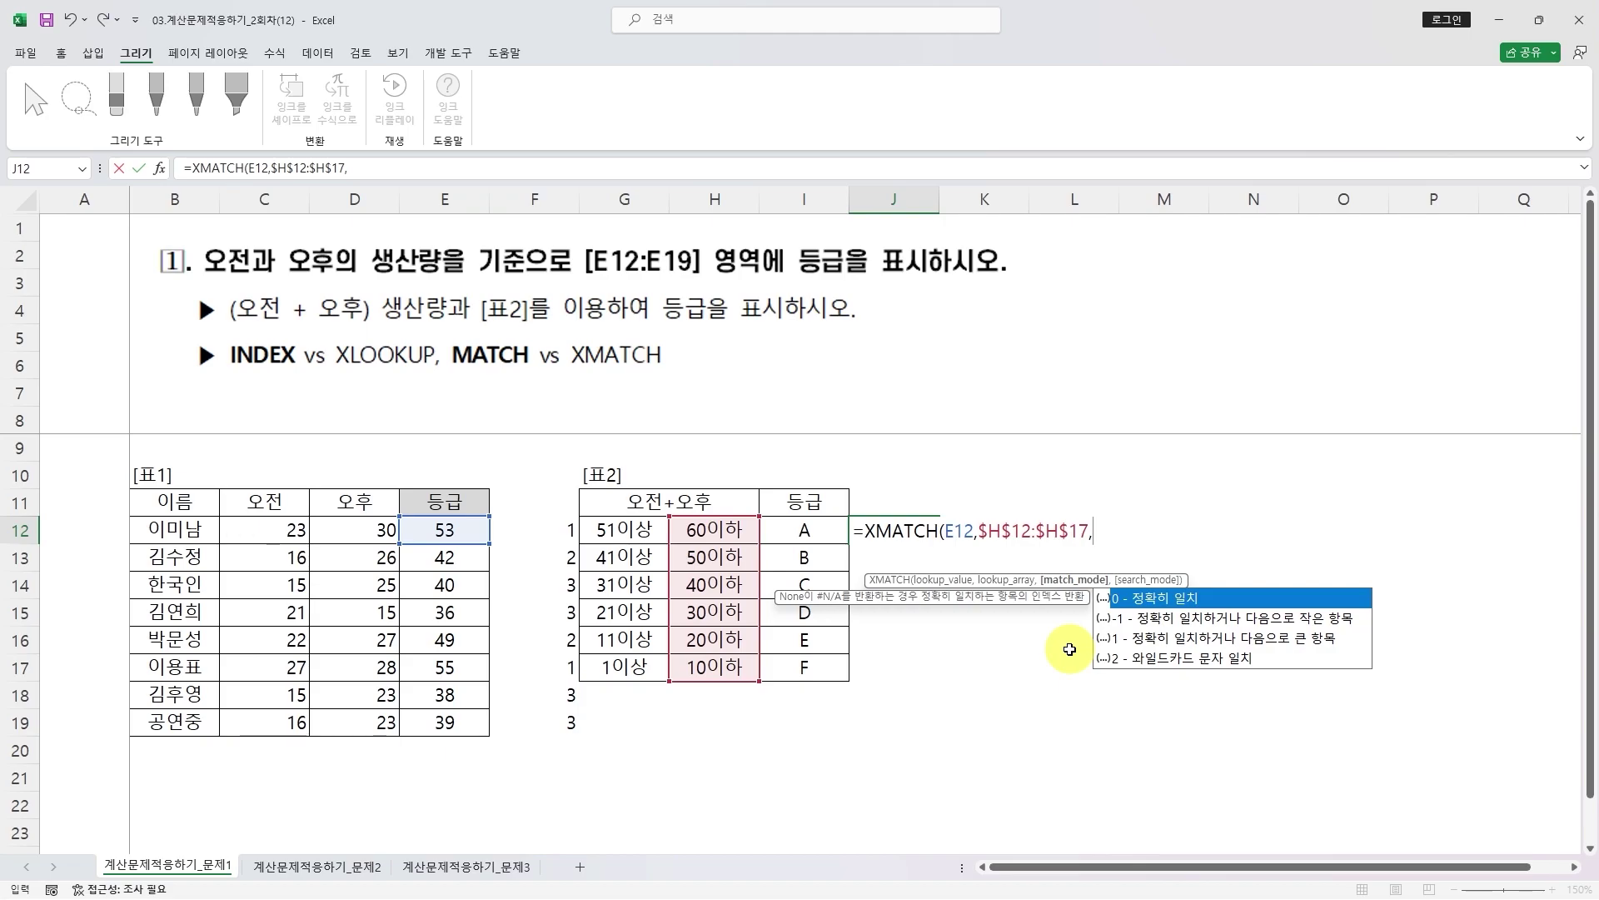
key("BackSpace")
type(",")
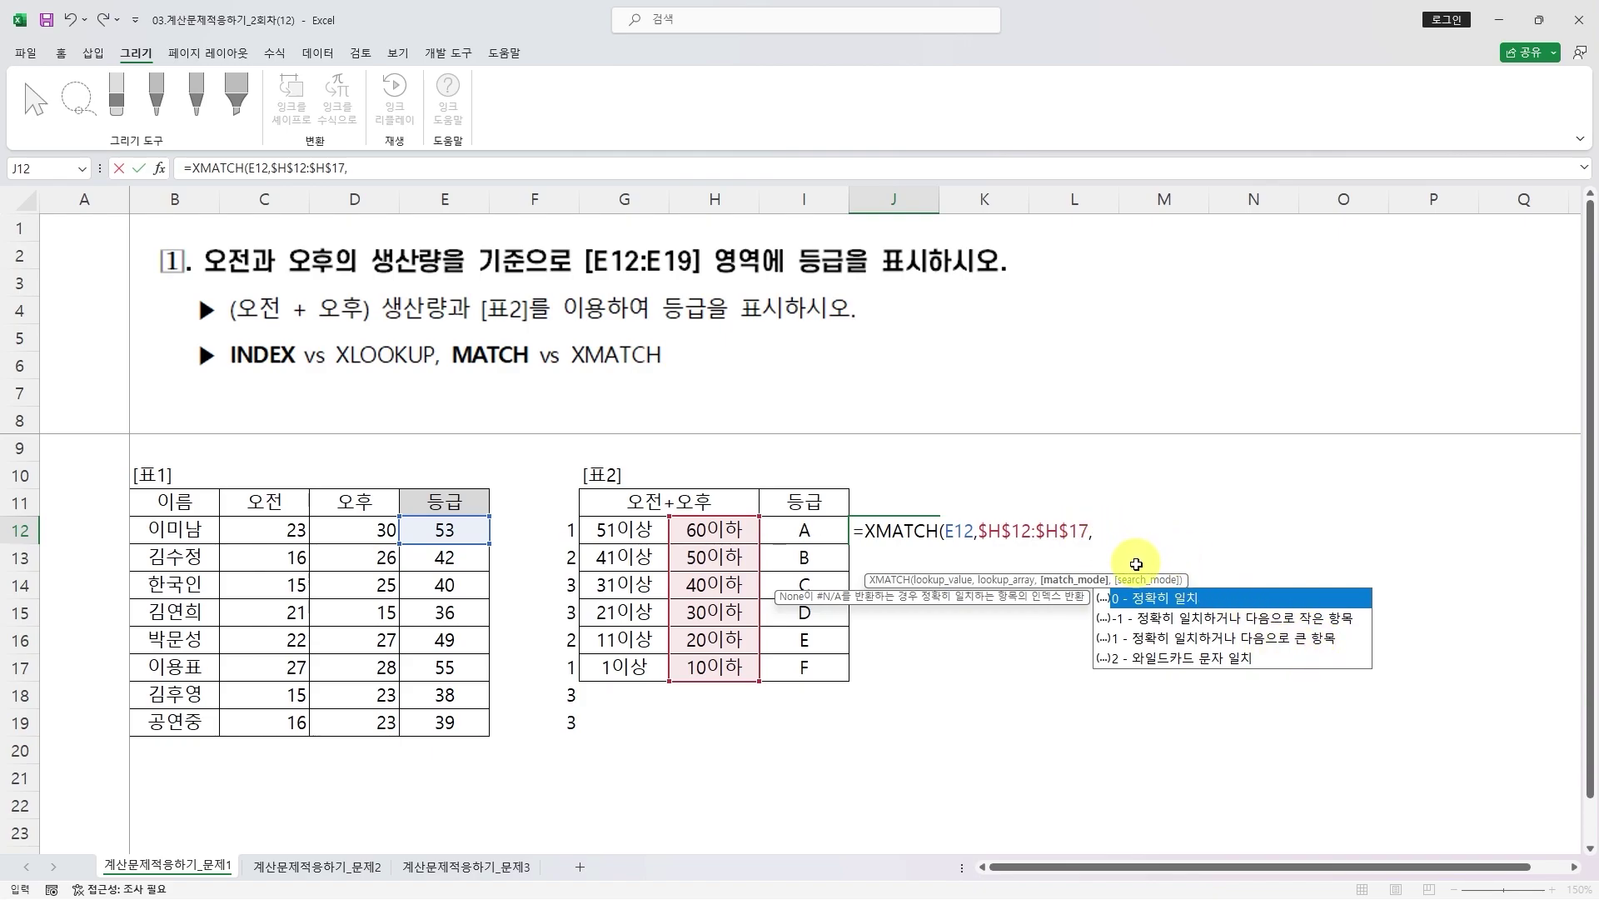
type("1")
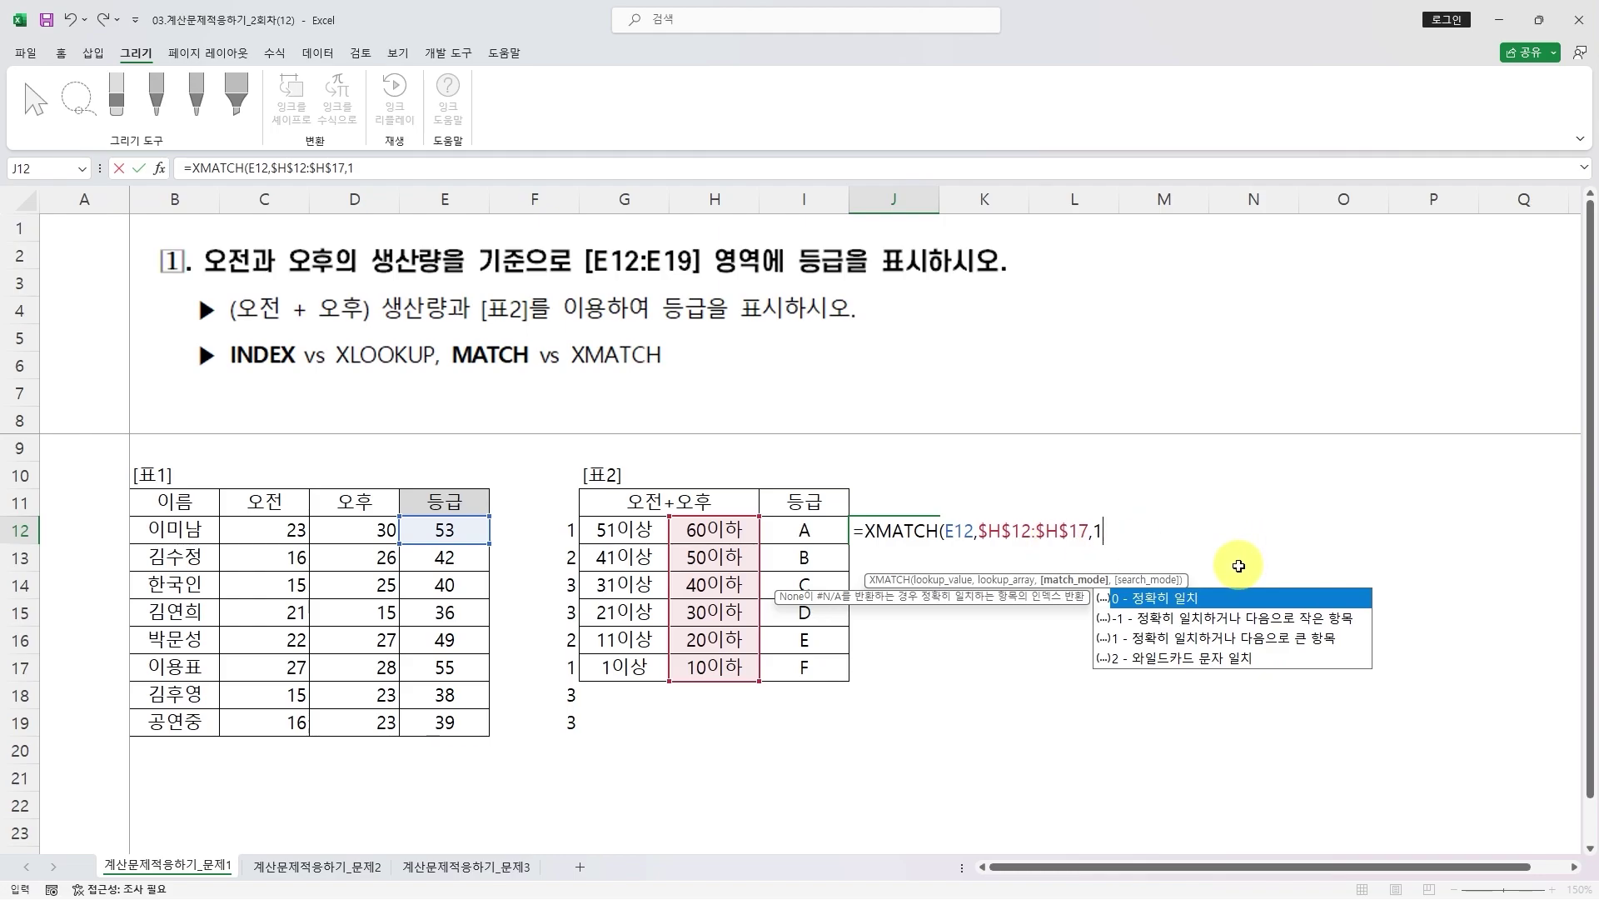
type(",")
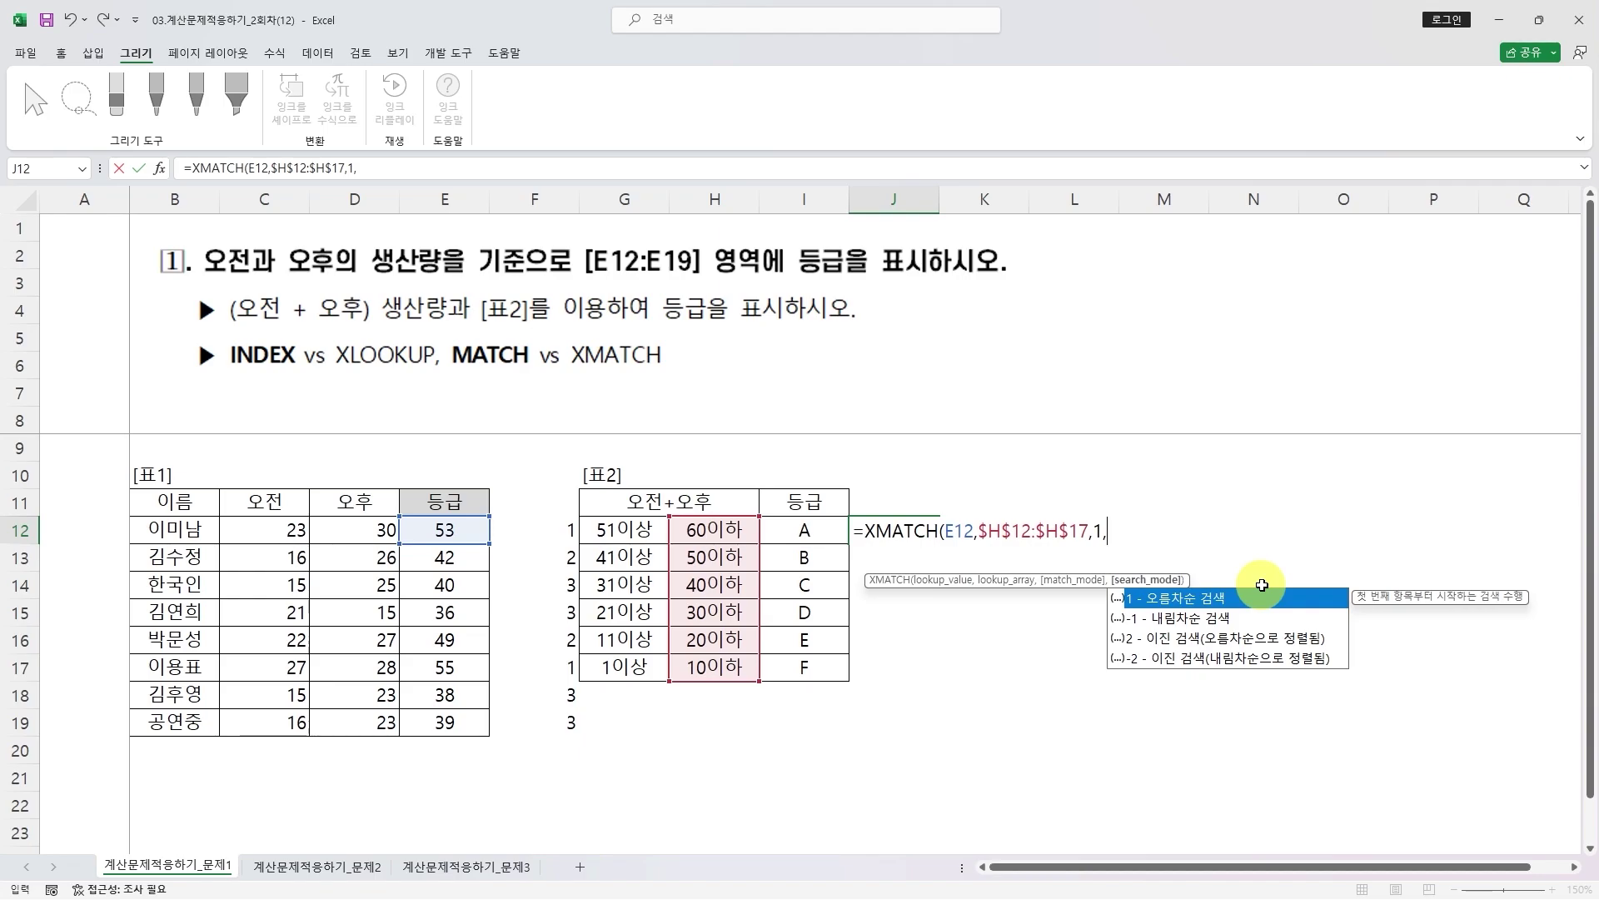
key("BackSpace")
type(")")
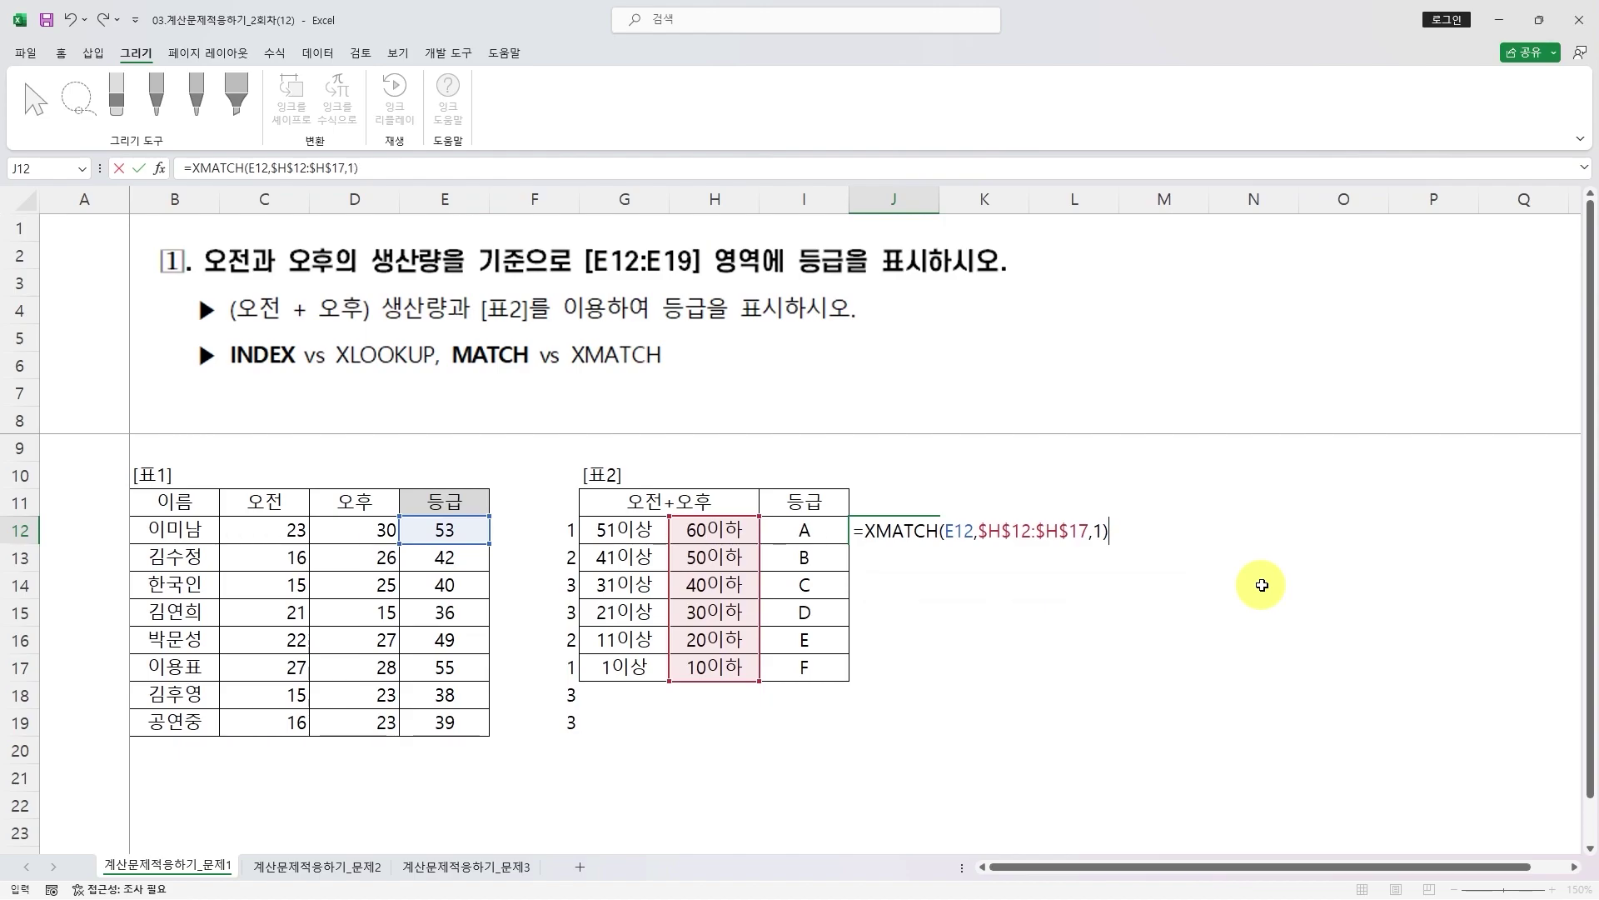
key("Return")
left_click(892, 537)
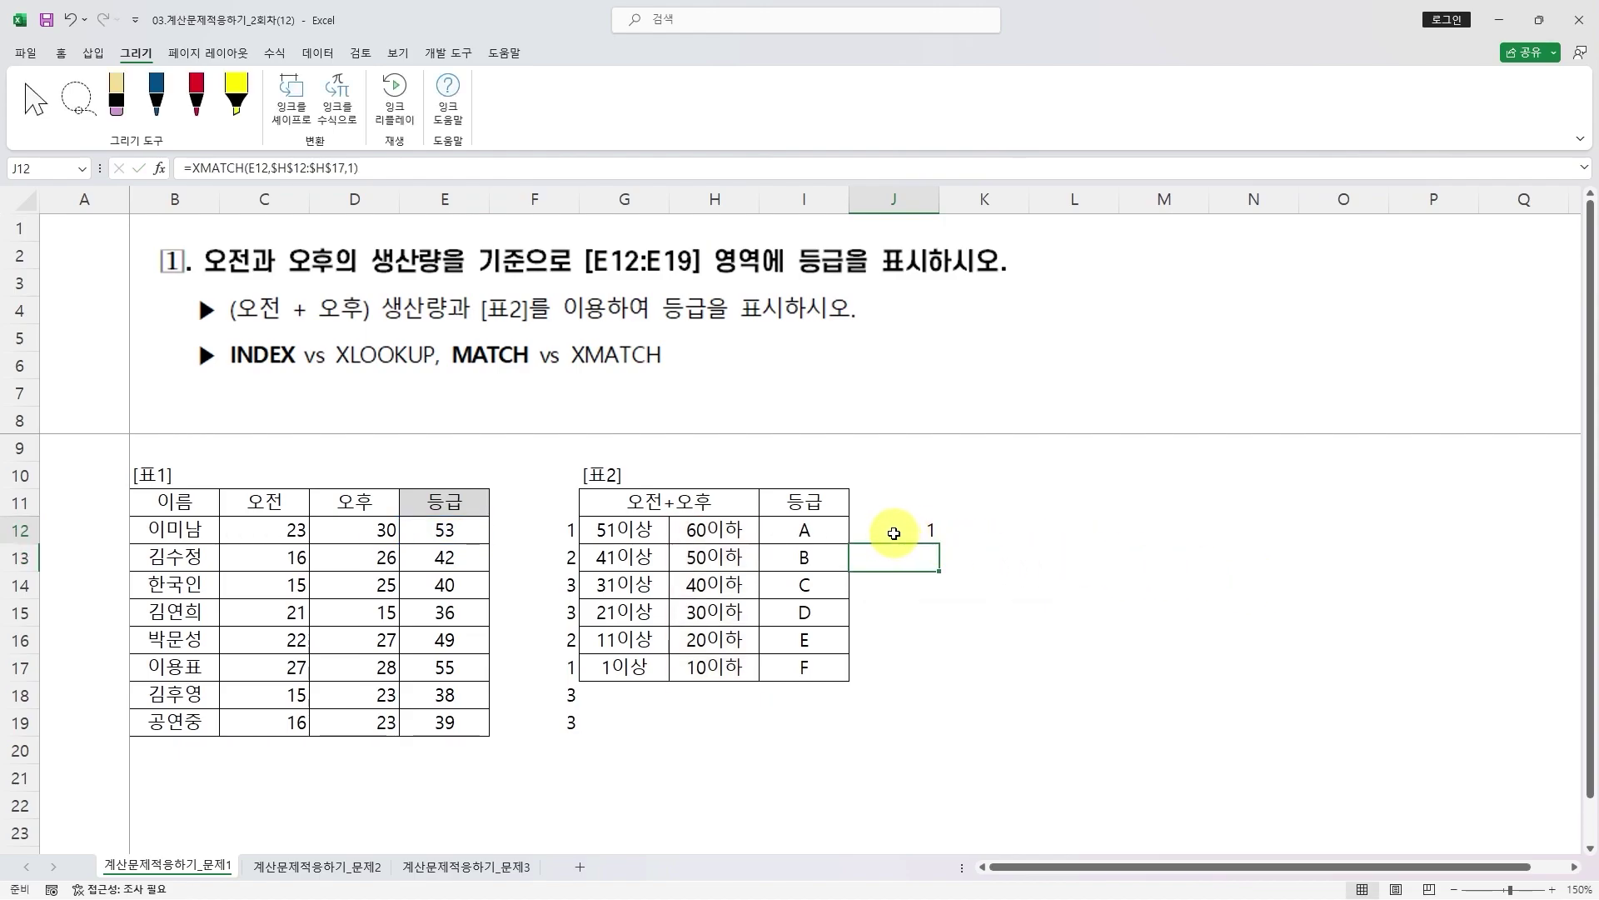
left_click_drag(939, 545, 921, 735)
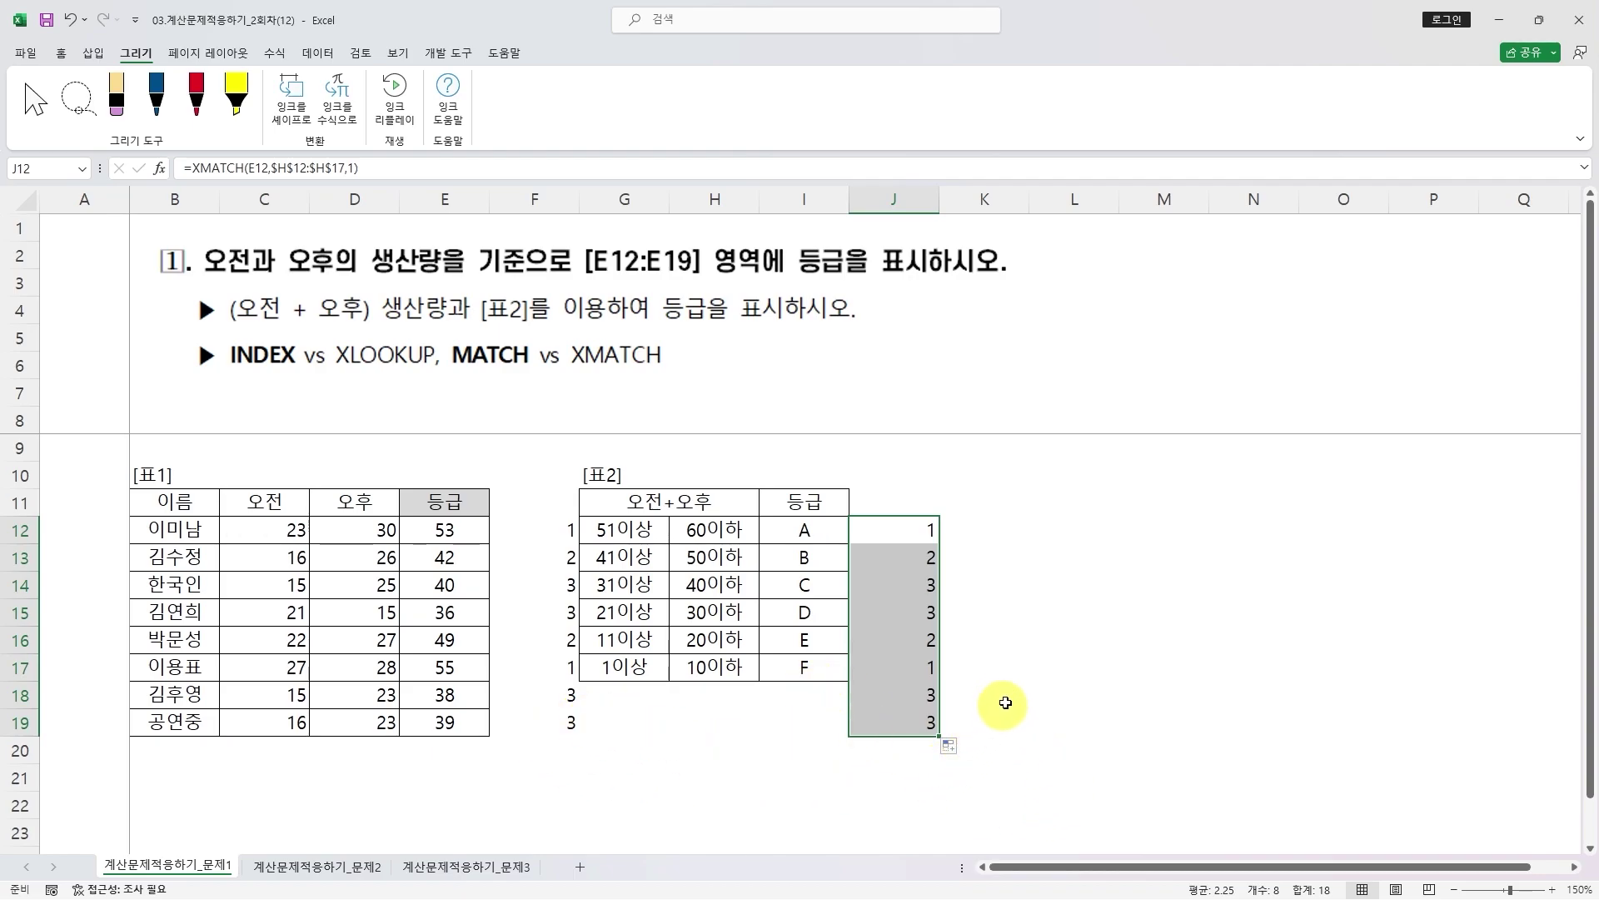
- Add search mode 1 to the XMATCH formula throughout J12:J19
key("F2")
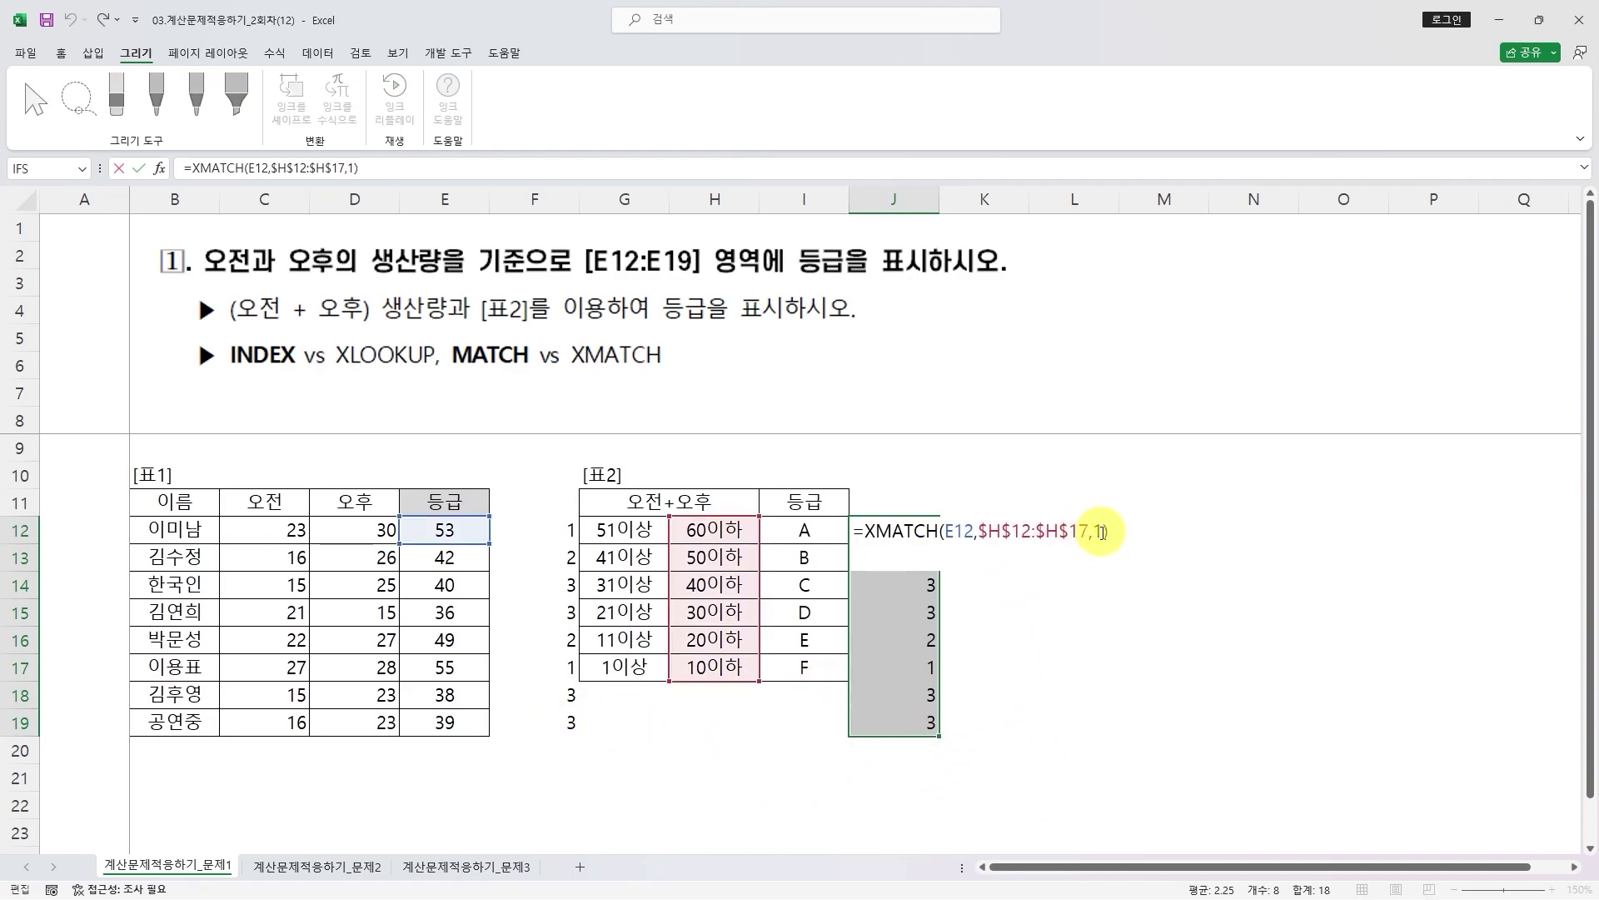
left_click(1104, 533)
type(",1")
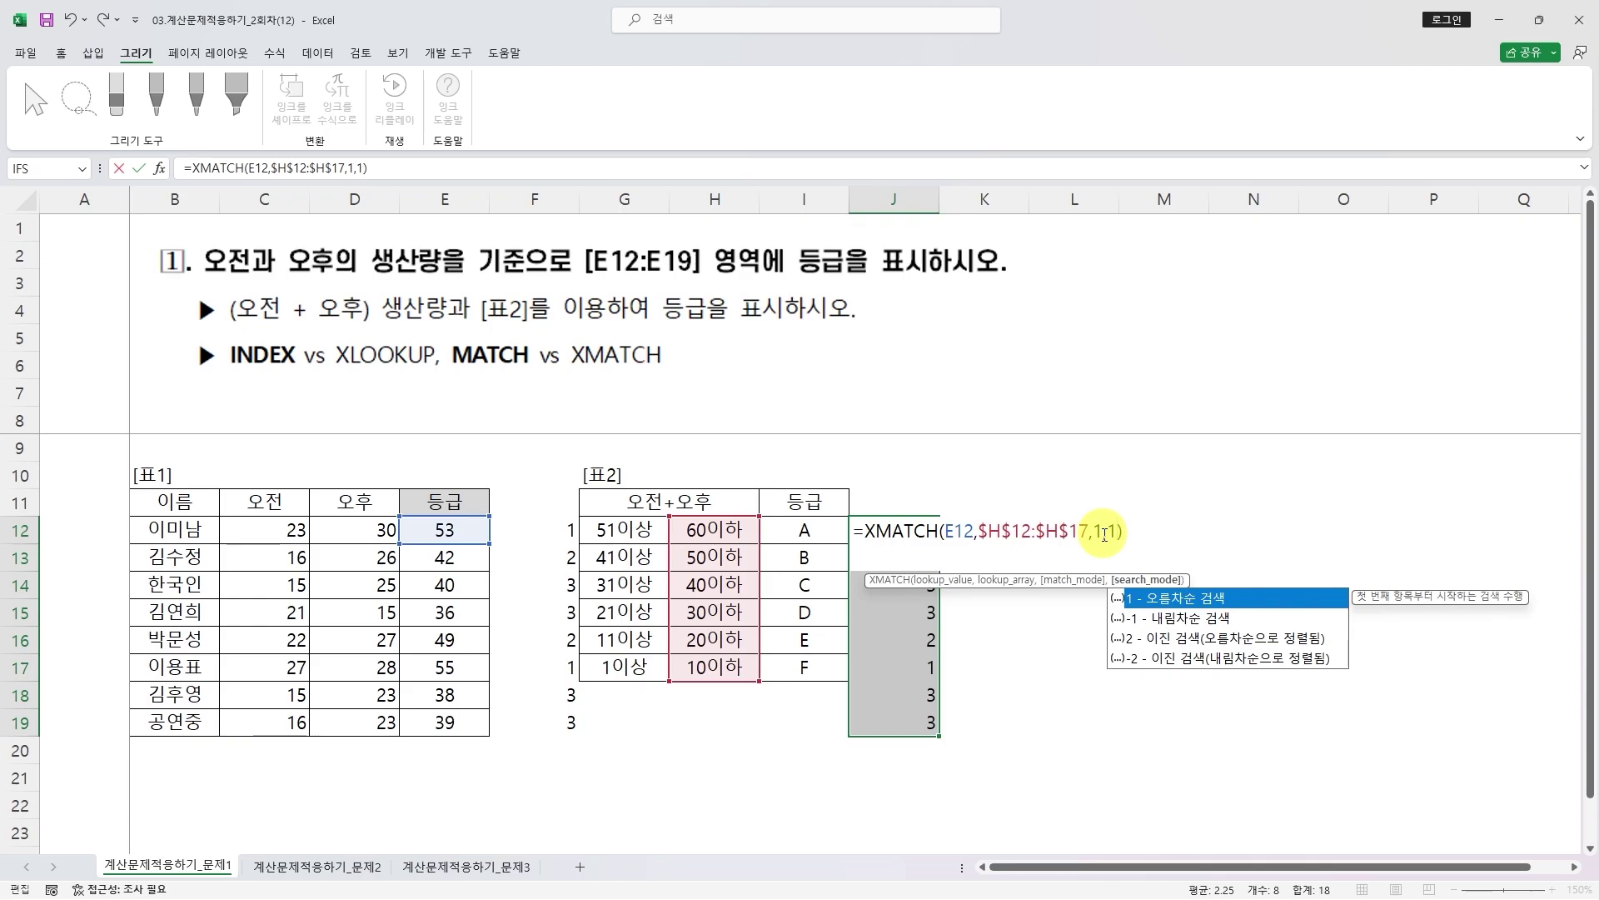
key("ctrl+Return")
- Set the search mode of the XMATCH formula to -1 throughout J12:J19
key("F2")
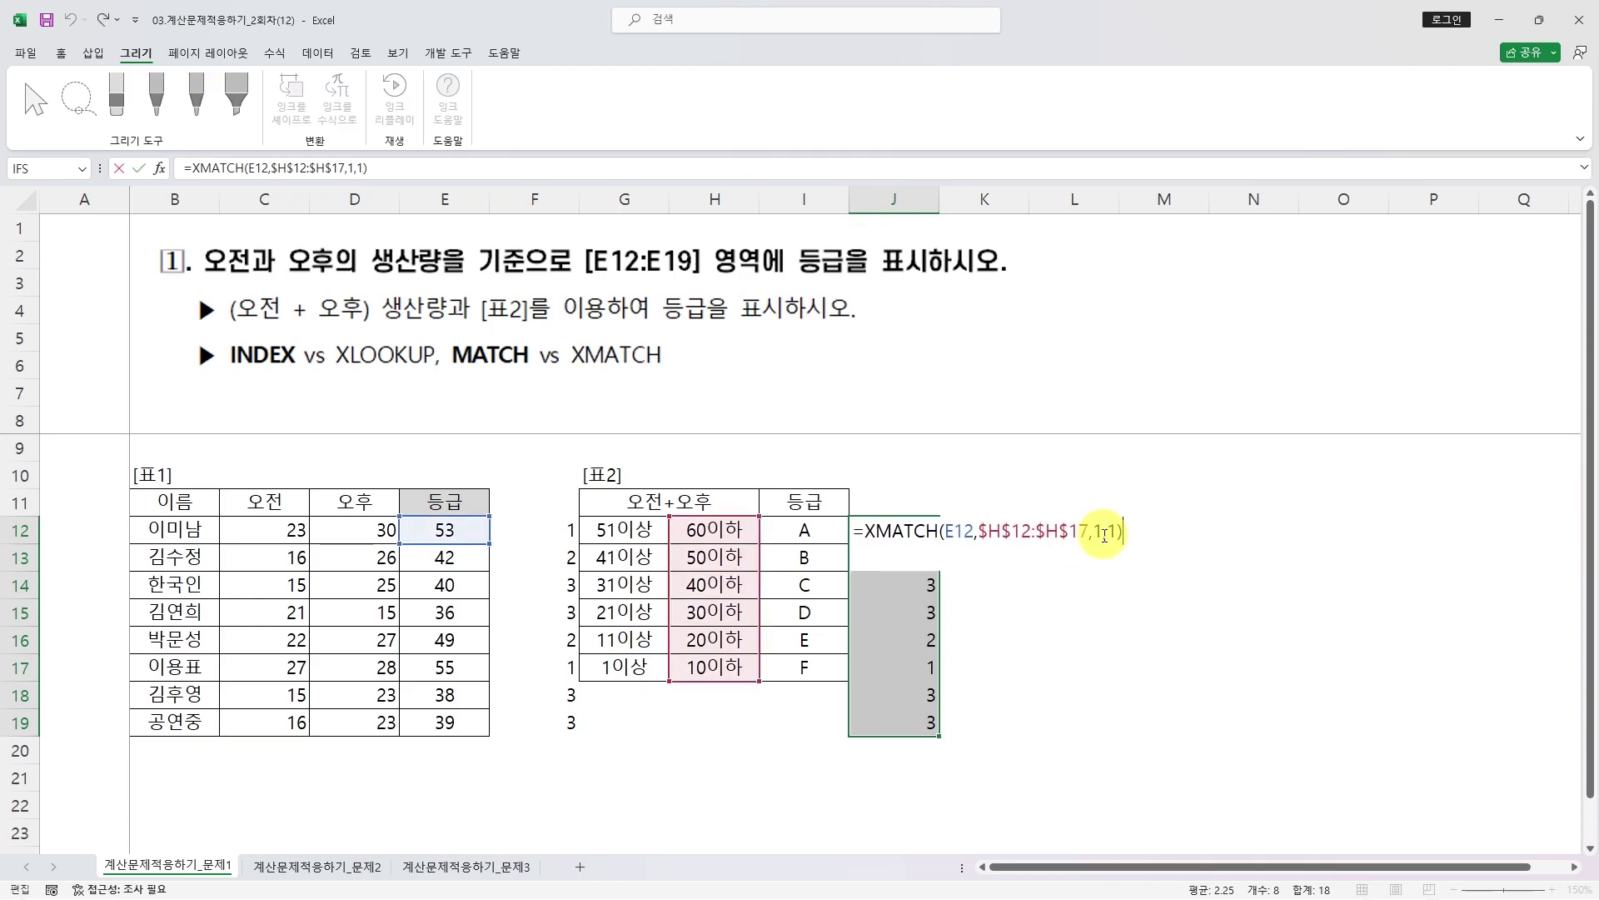
left_click(1108, 533)
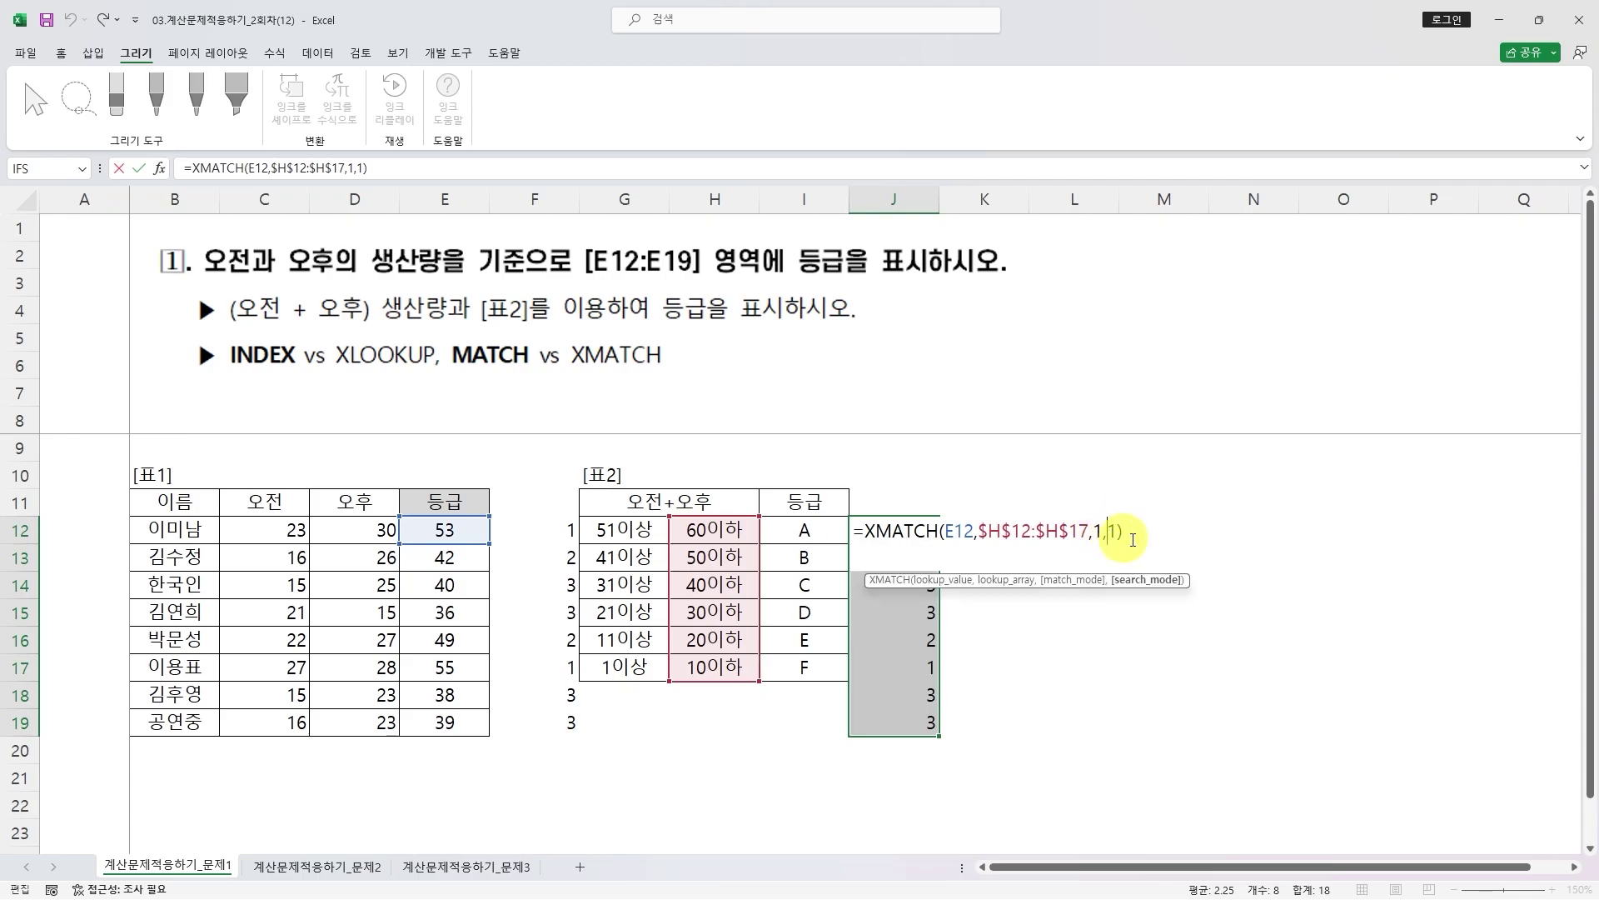
key("Left")
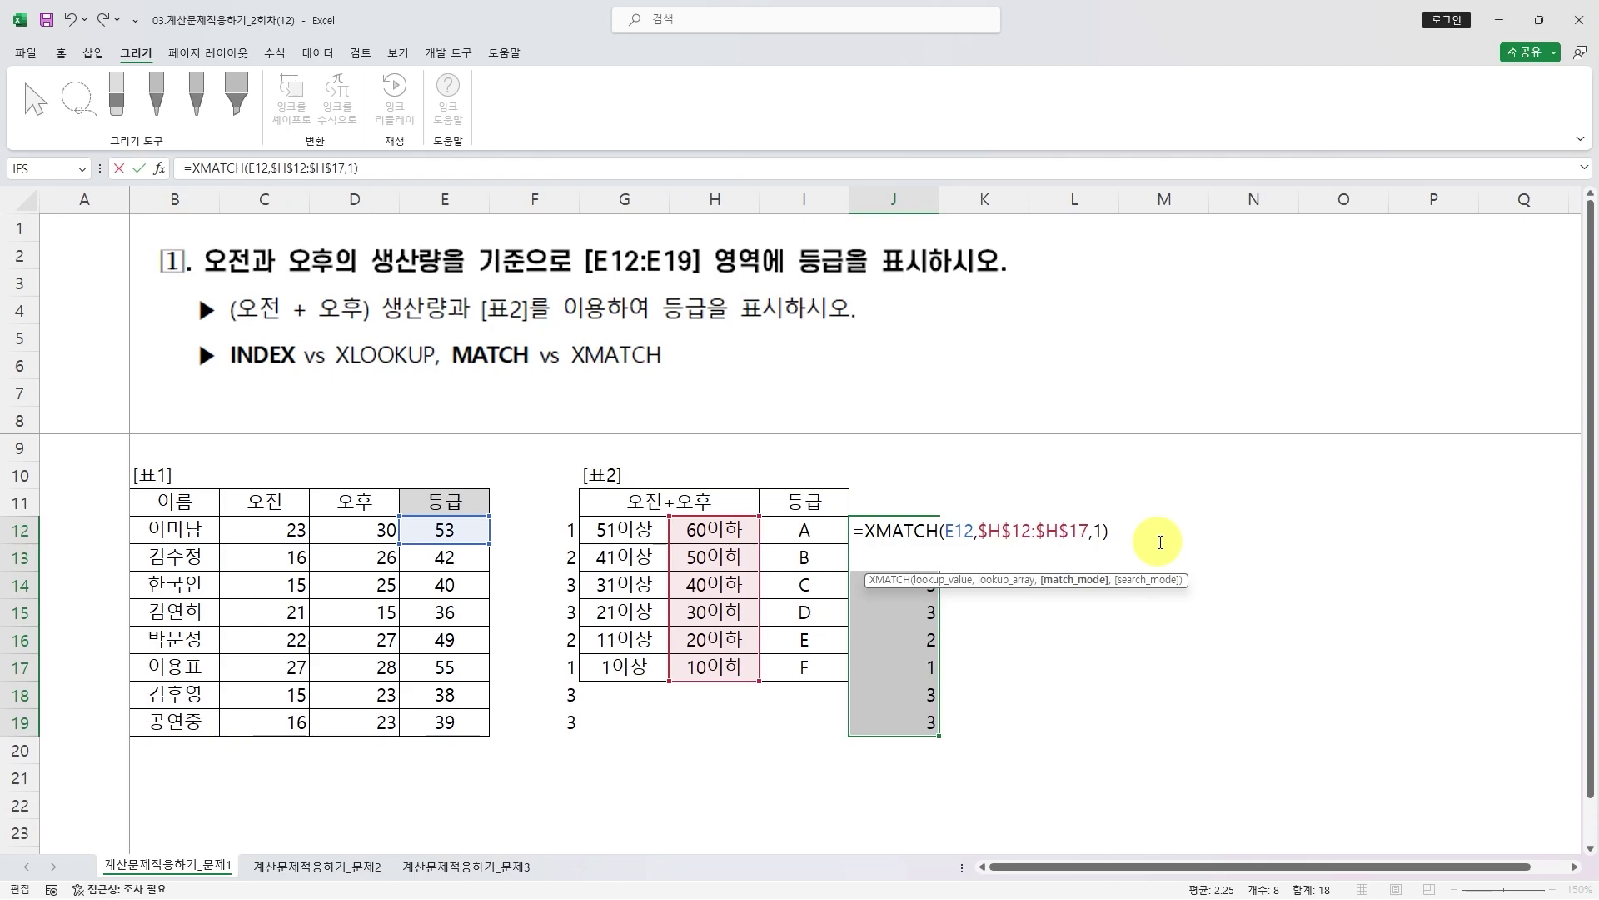
type(",")
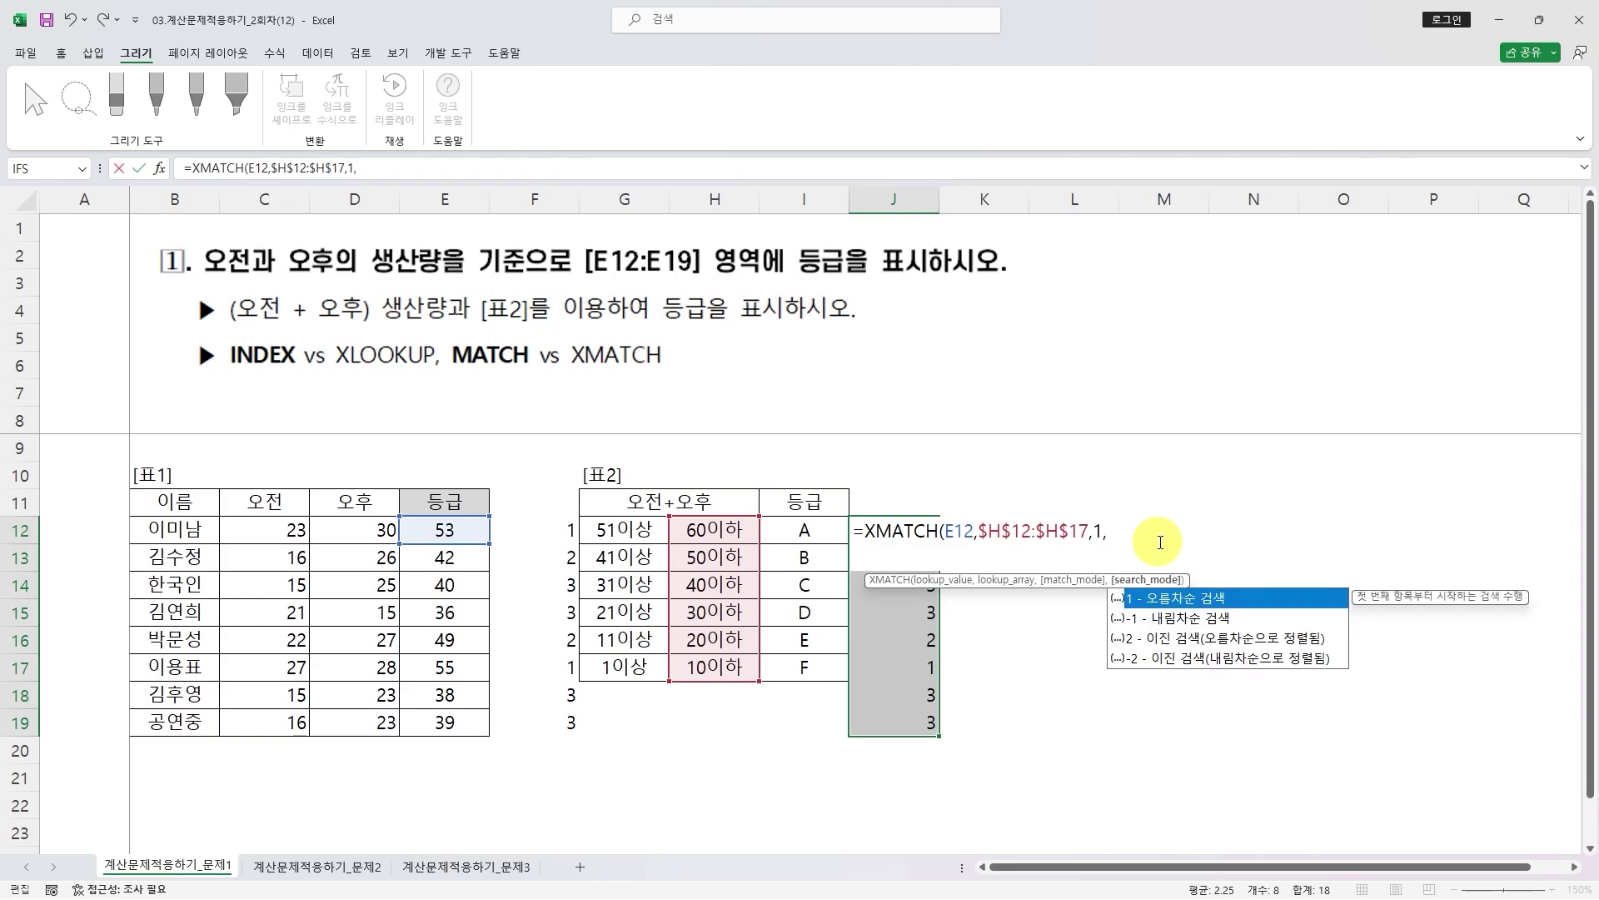
type("-1")
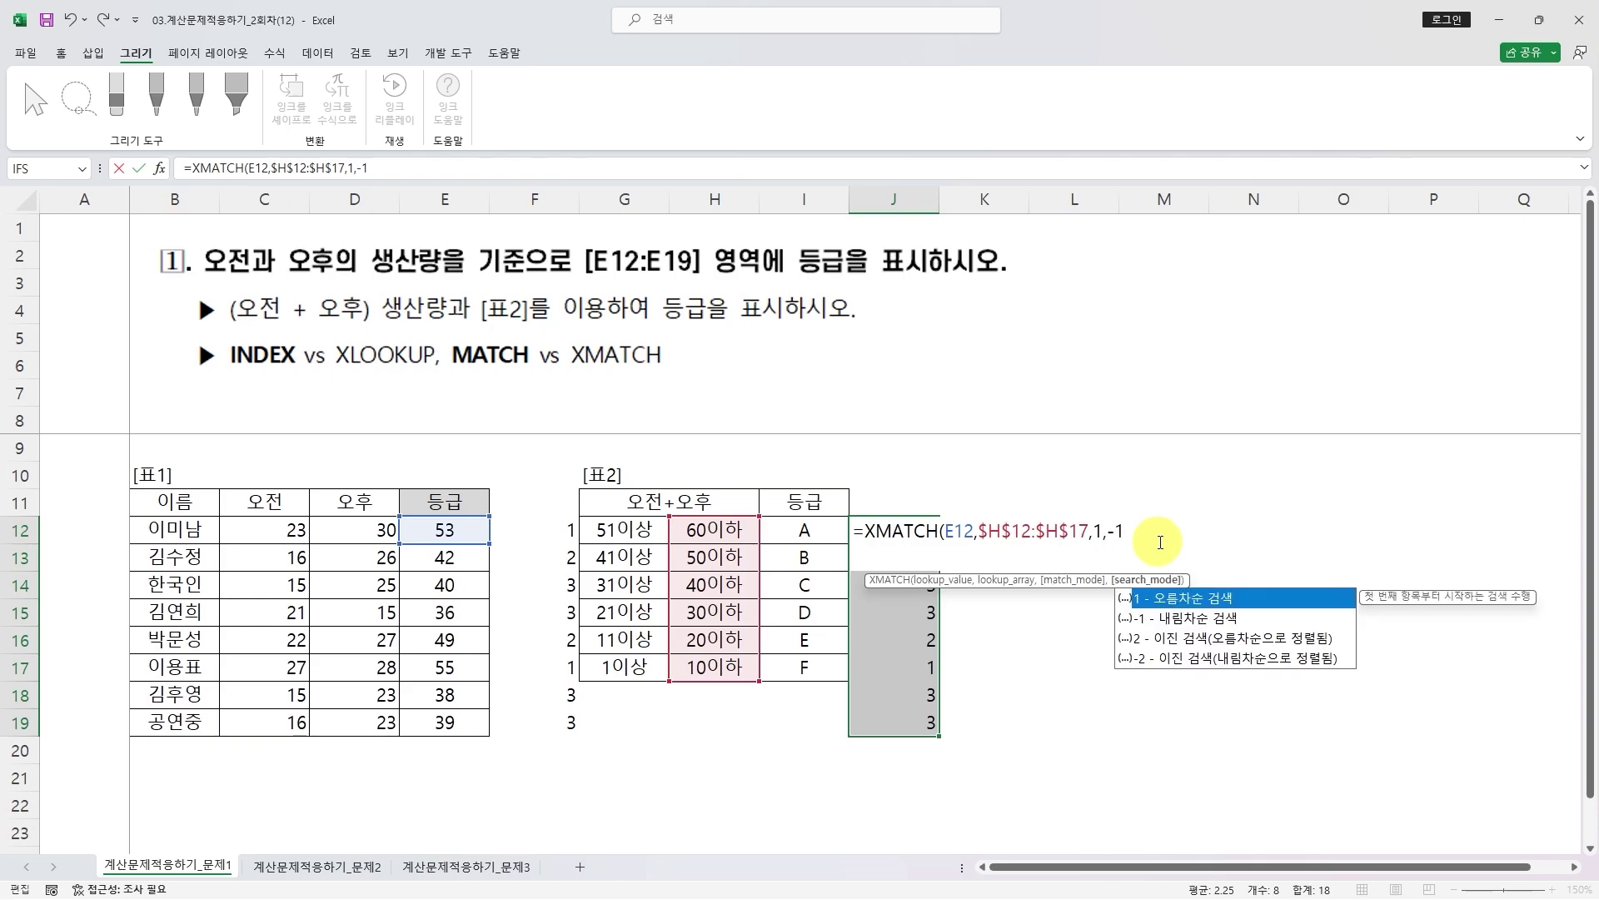
key("ctrl+Return")
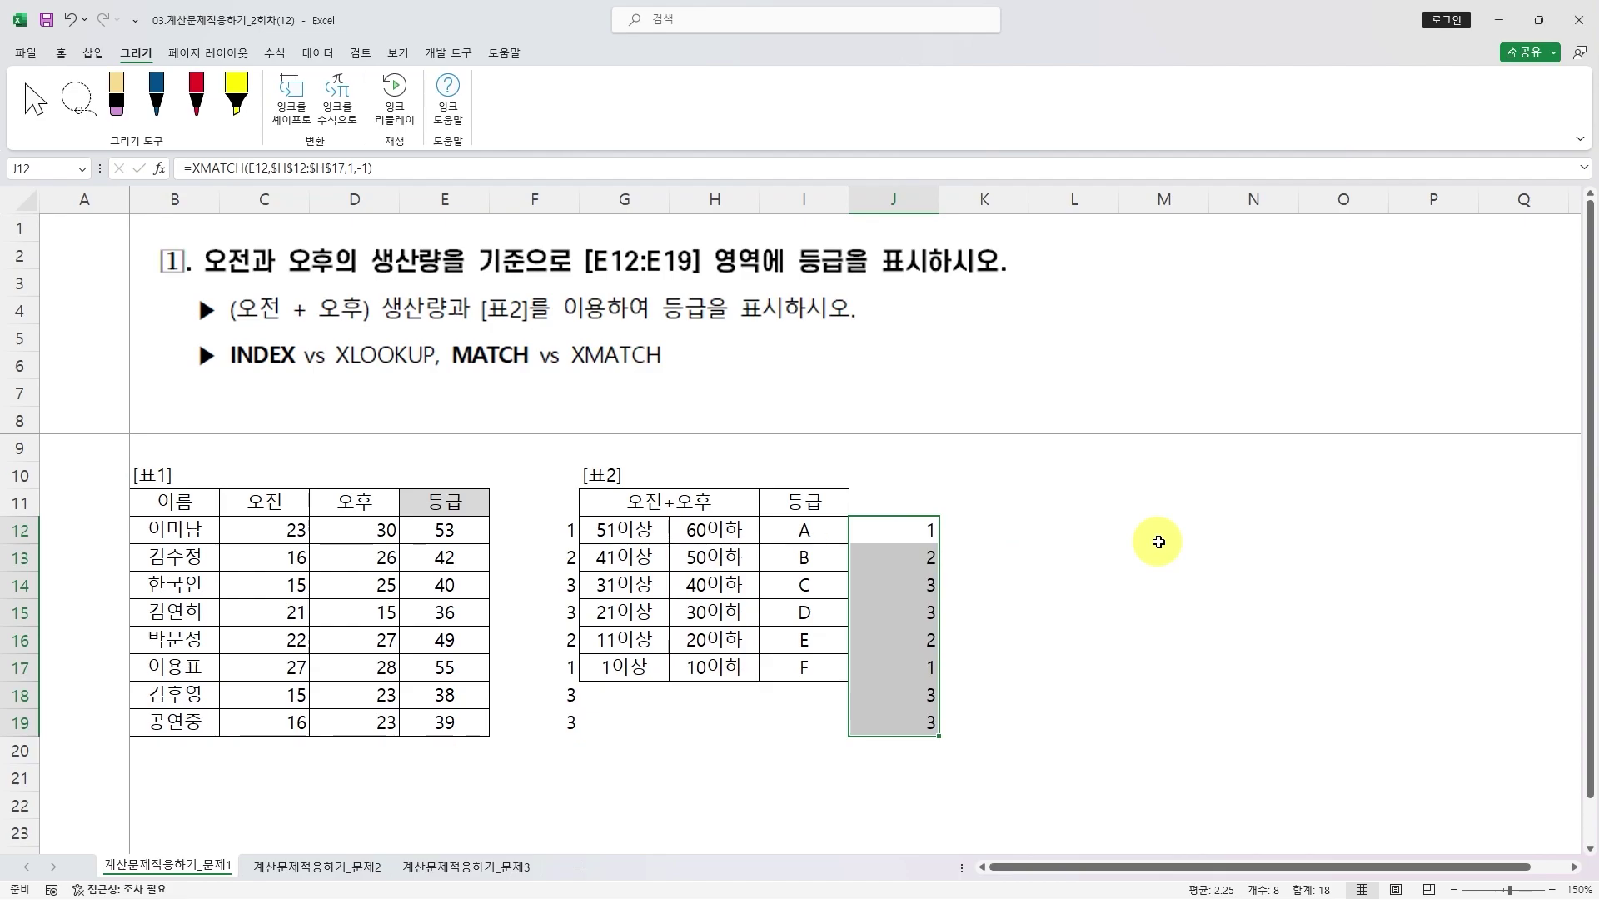
- Remove the search mode argument from the XMATCH formula throughout J12:J19, keeping match mode 1
key("F2")
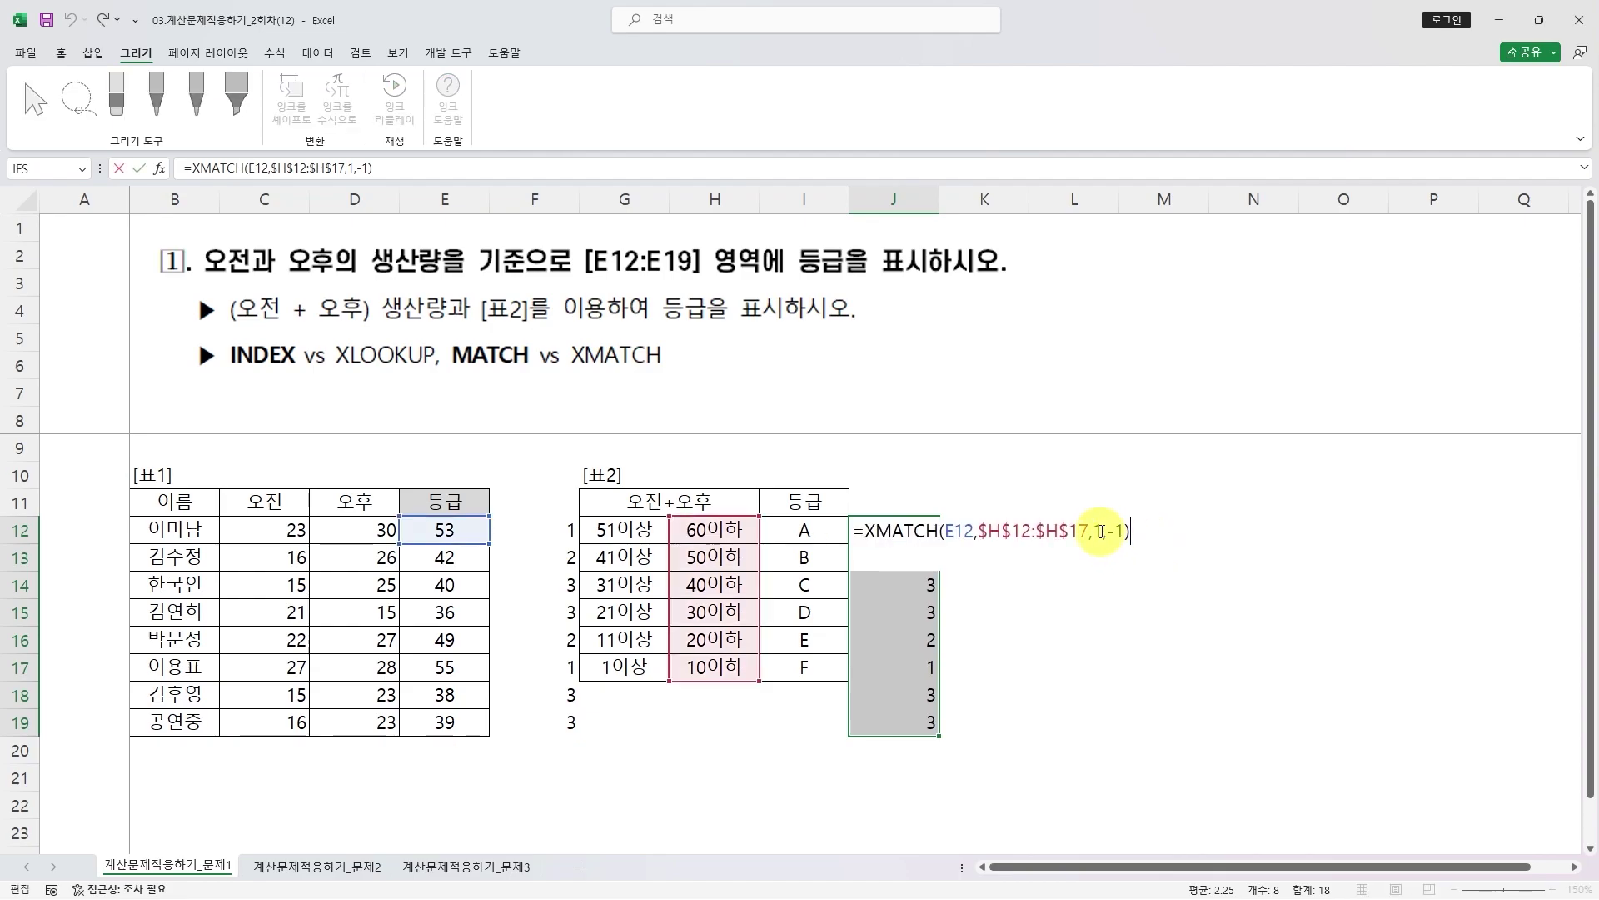
left_click_drag(1105, 530, 1175, 530)
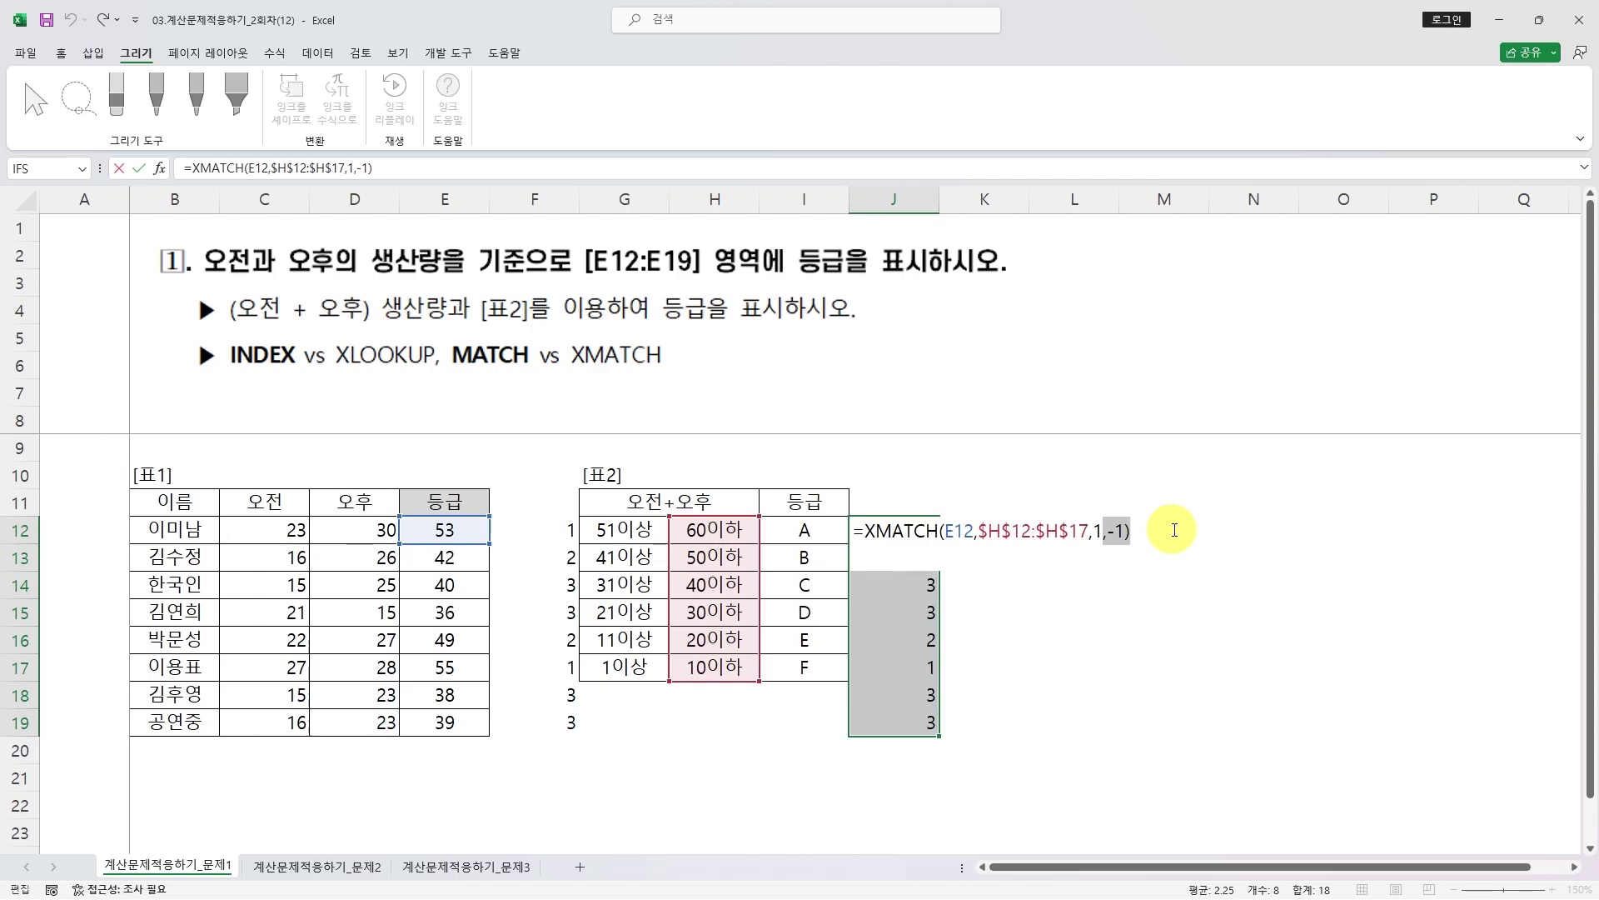
key("BackSpace")
key("ctrl+Return")
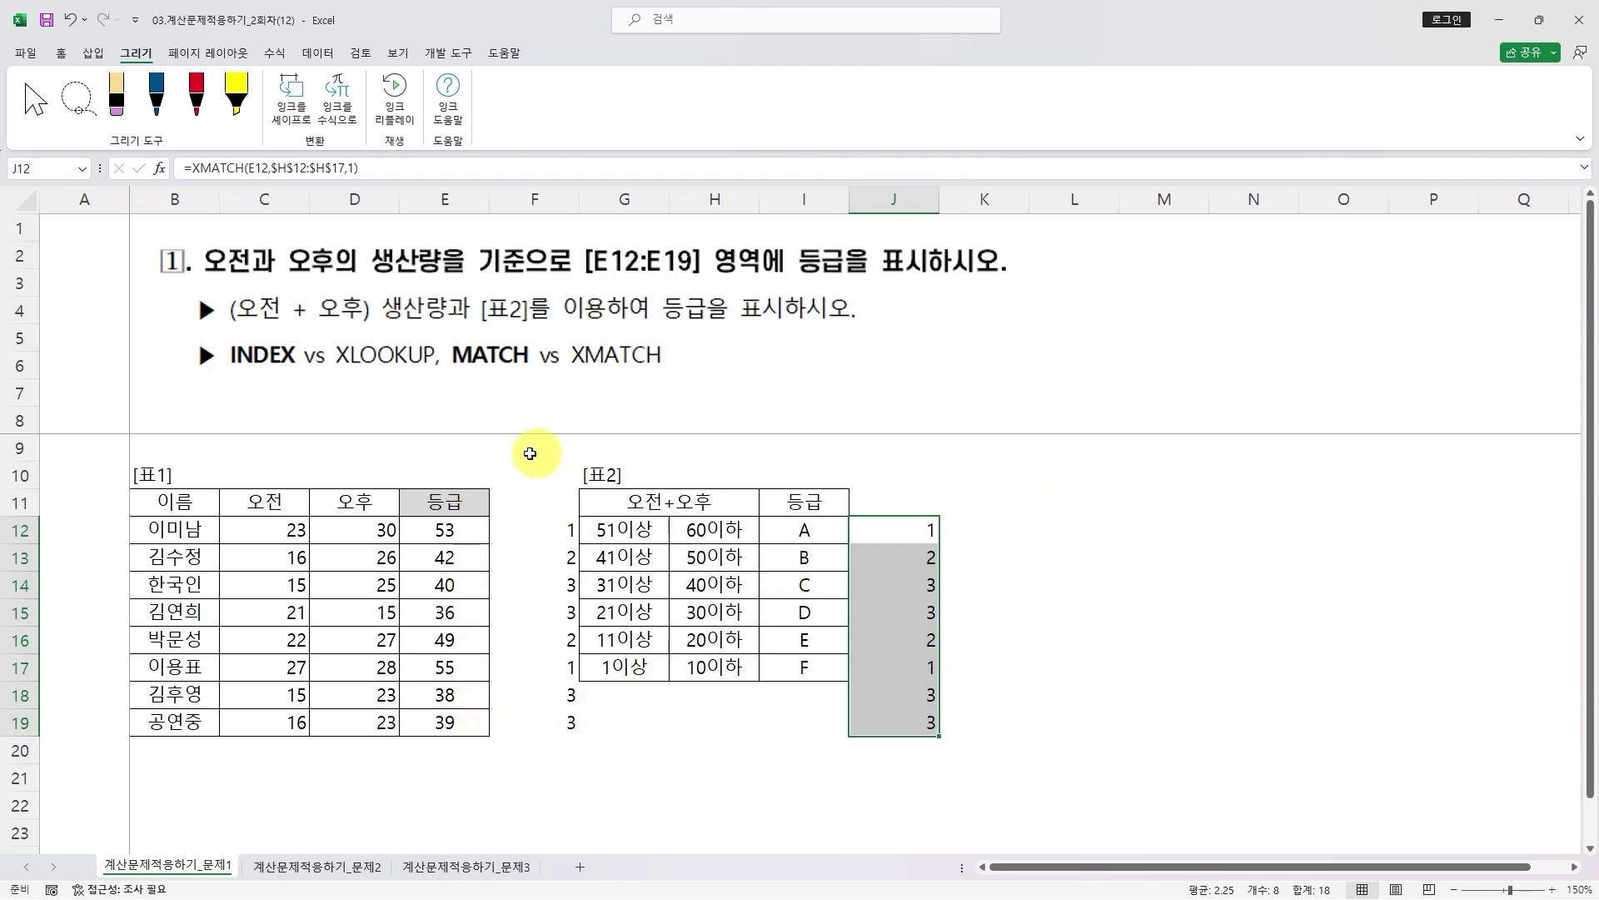
- Turn the sum in E12 into the start of a MATCH formula with C12+D12 as the lookup value
left_click(535, 532)
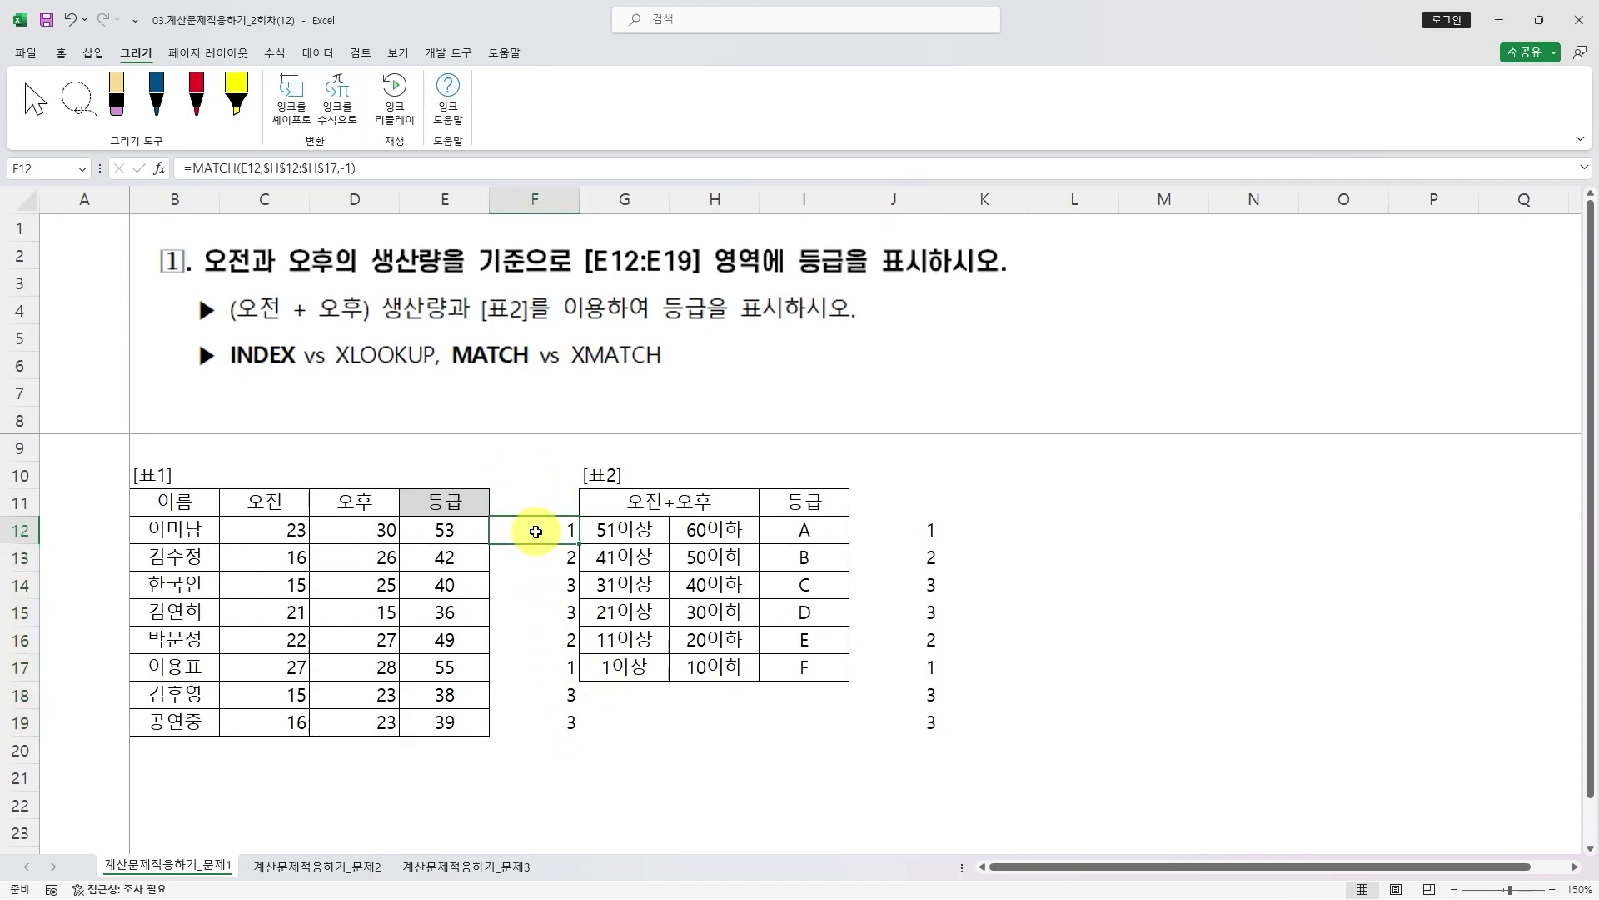
left_click(466, 534)
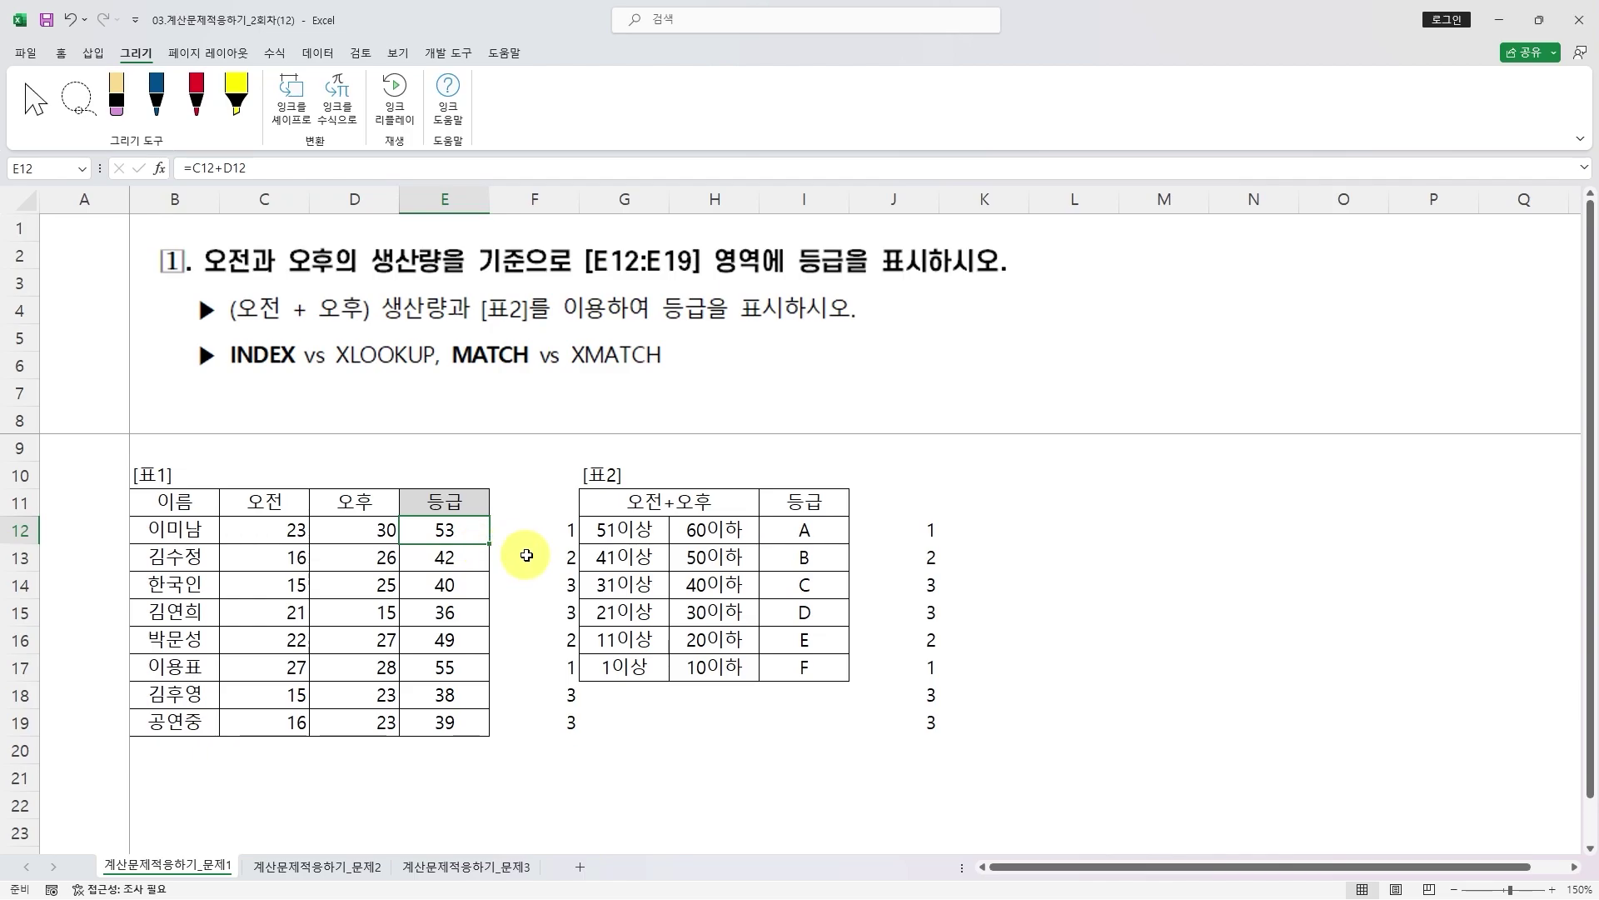
double_click(478, 528)
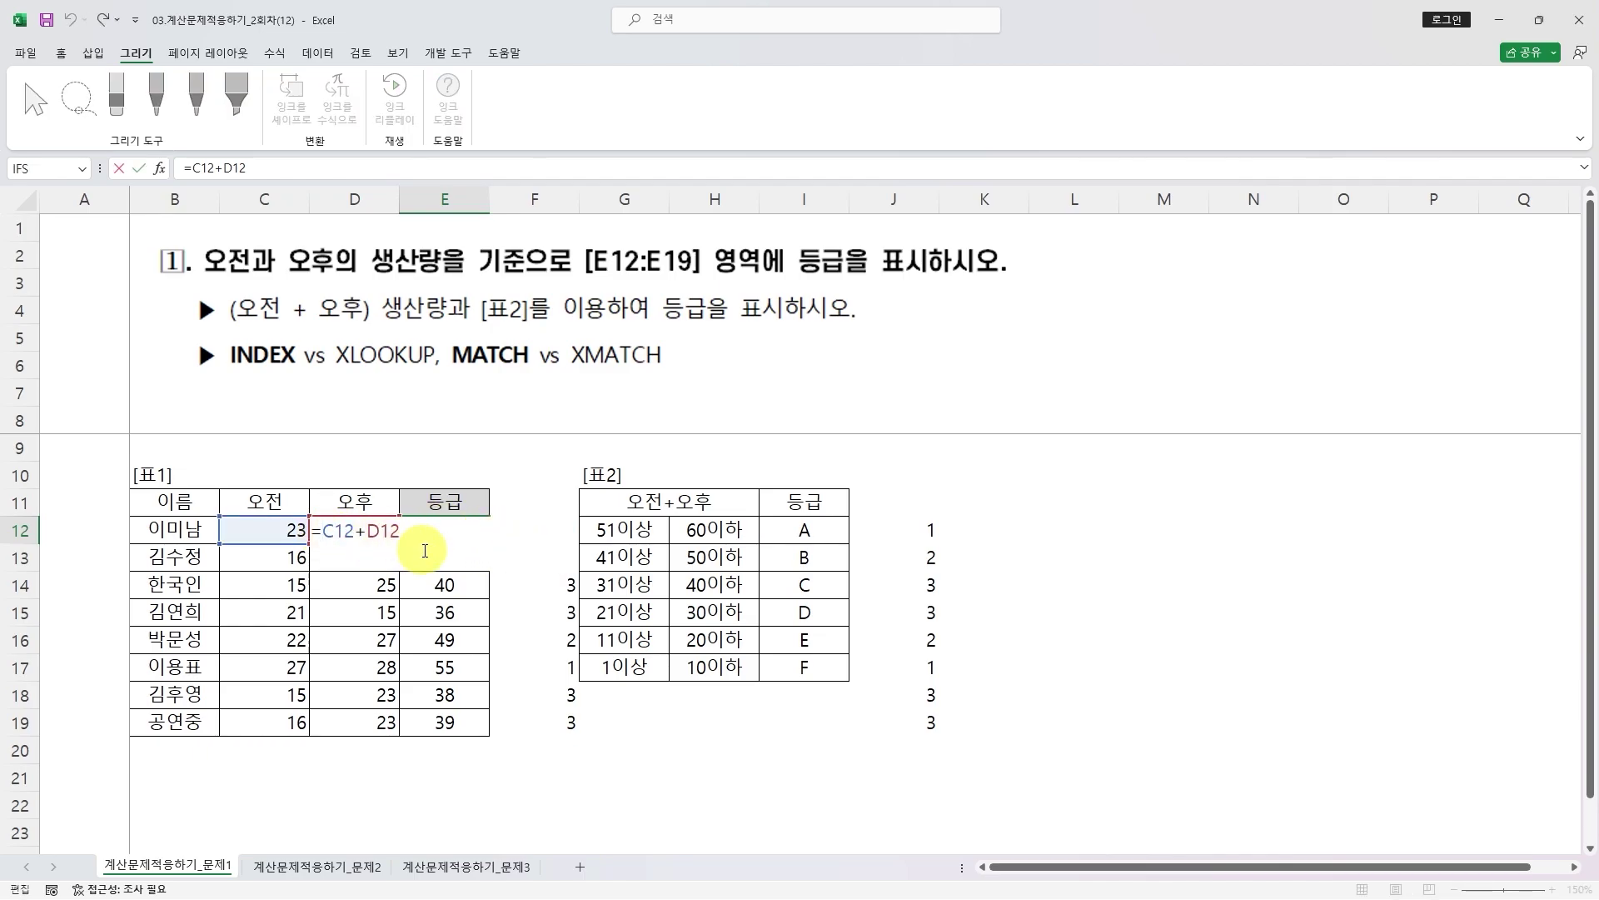
type("match(")
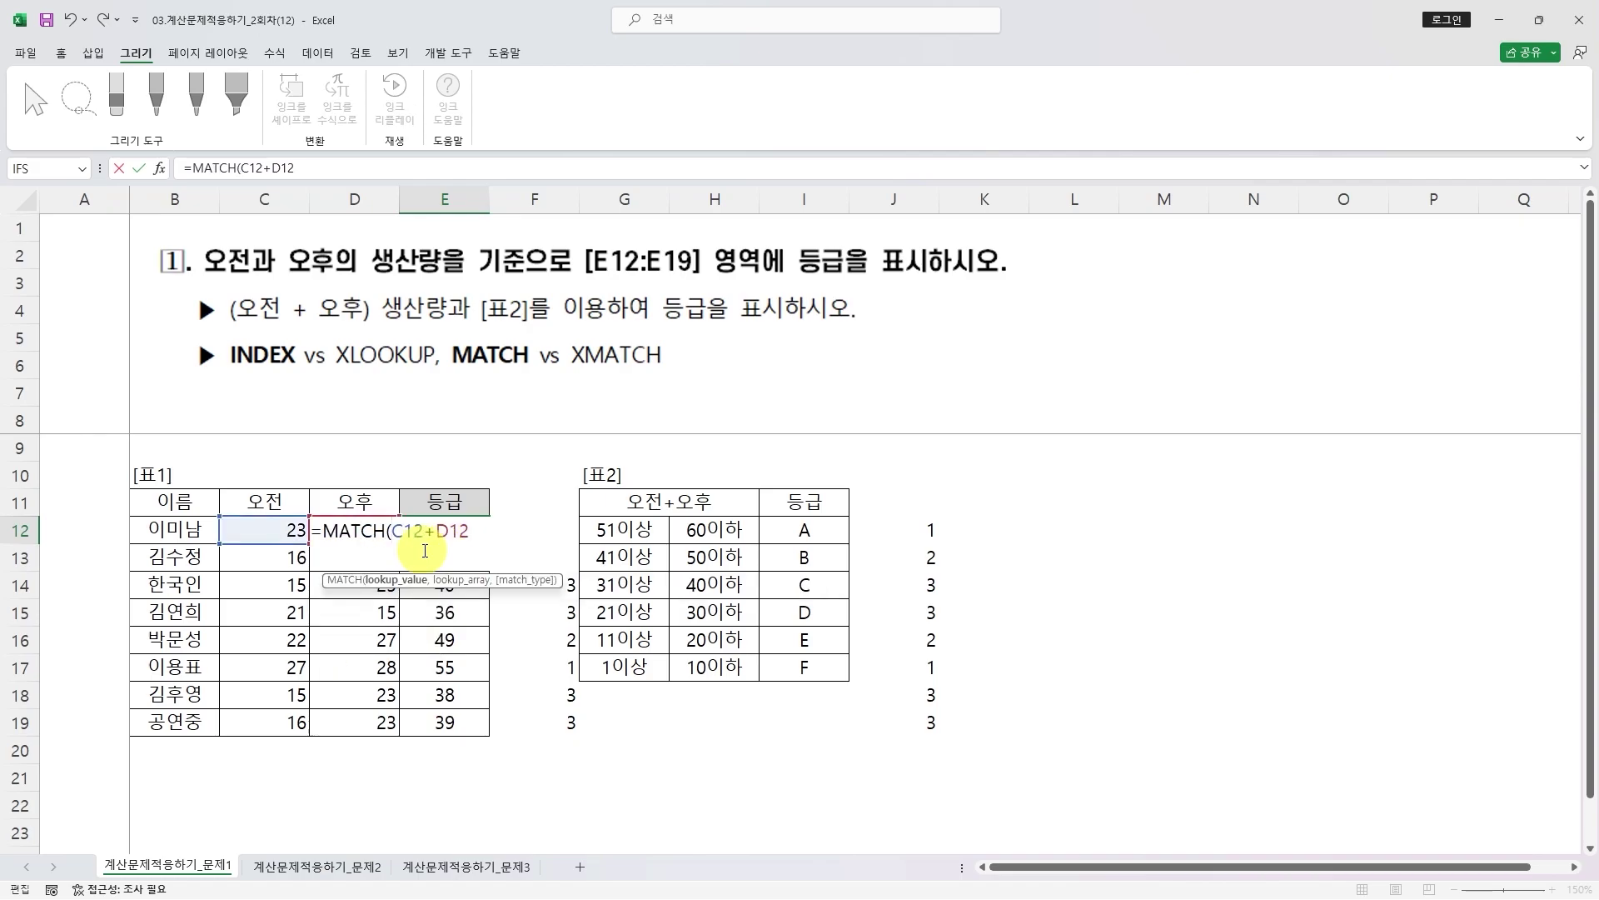
key("shift+End")
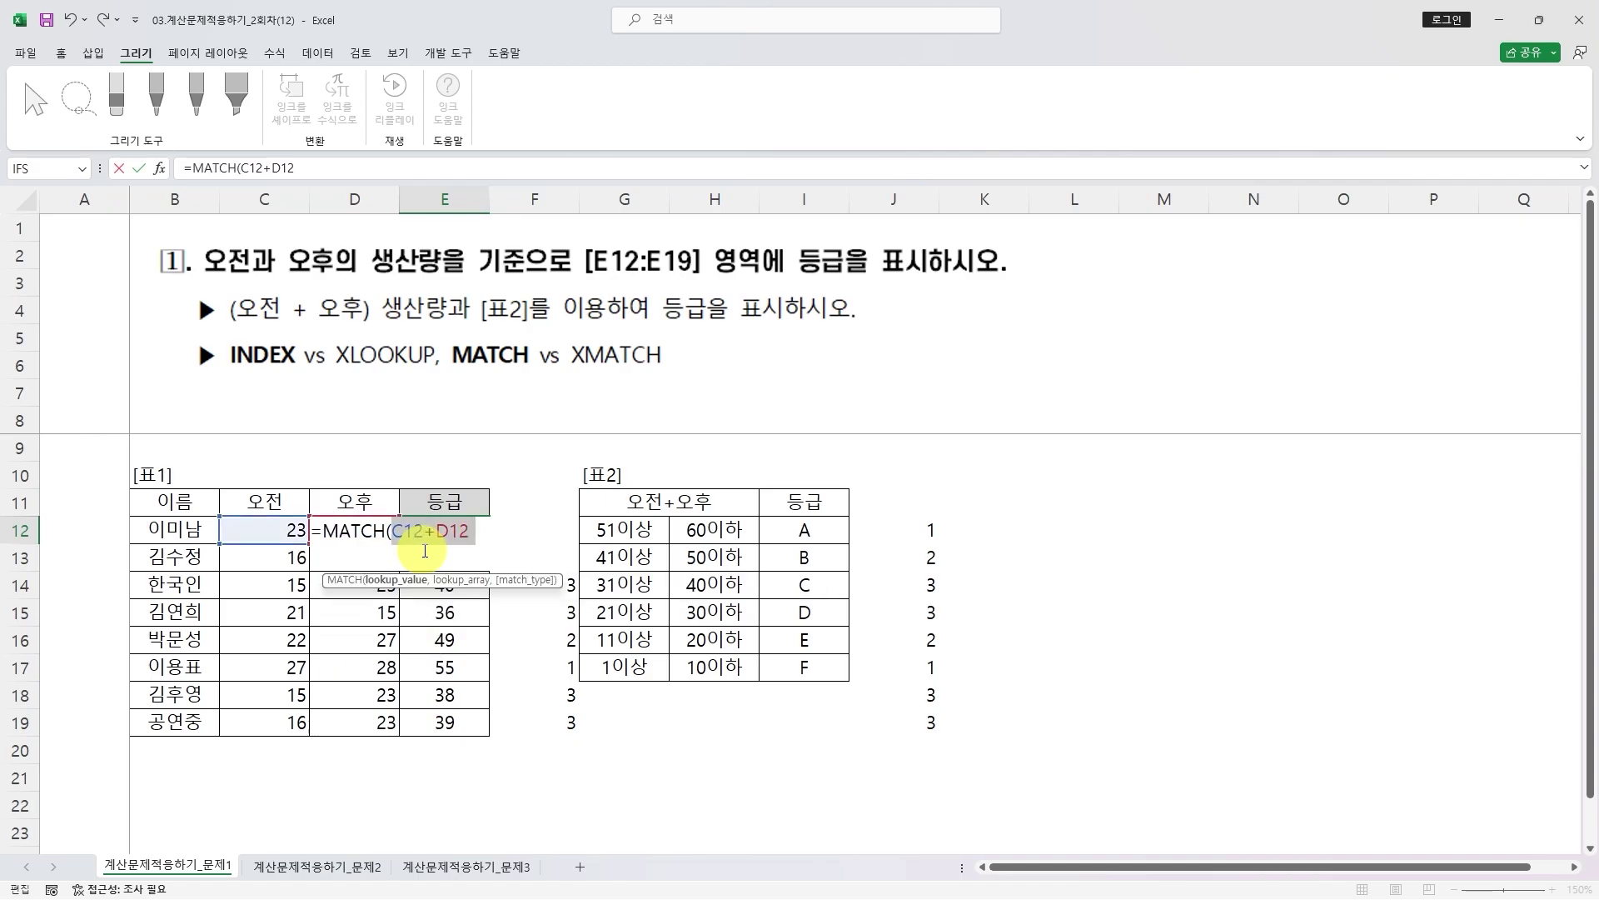
key("Right")
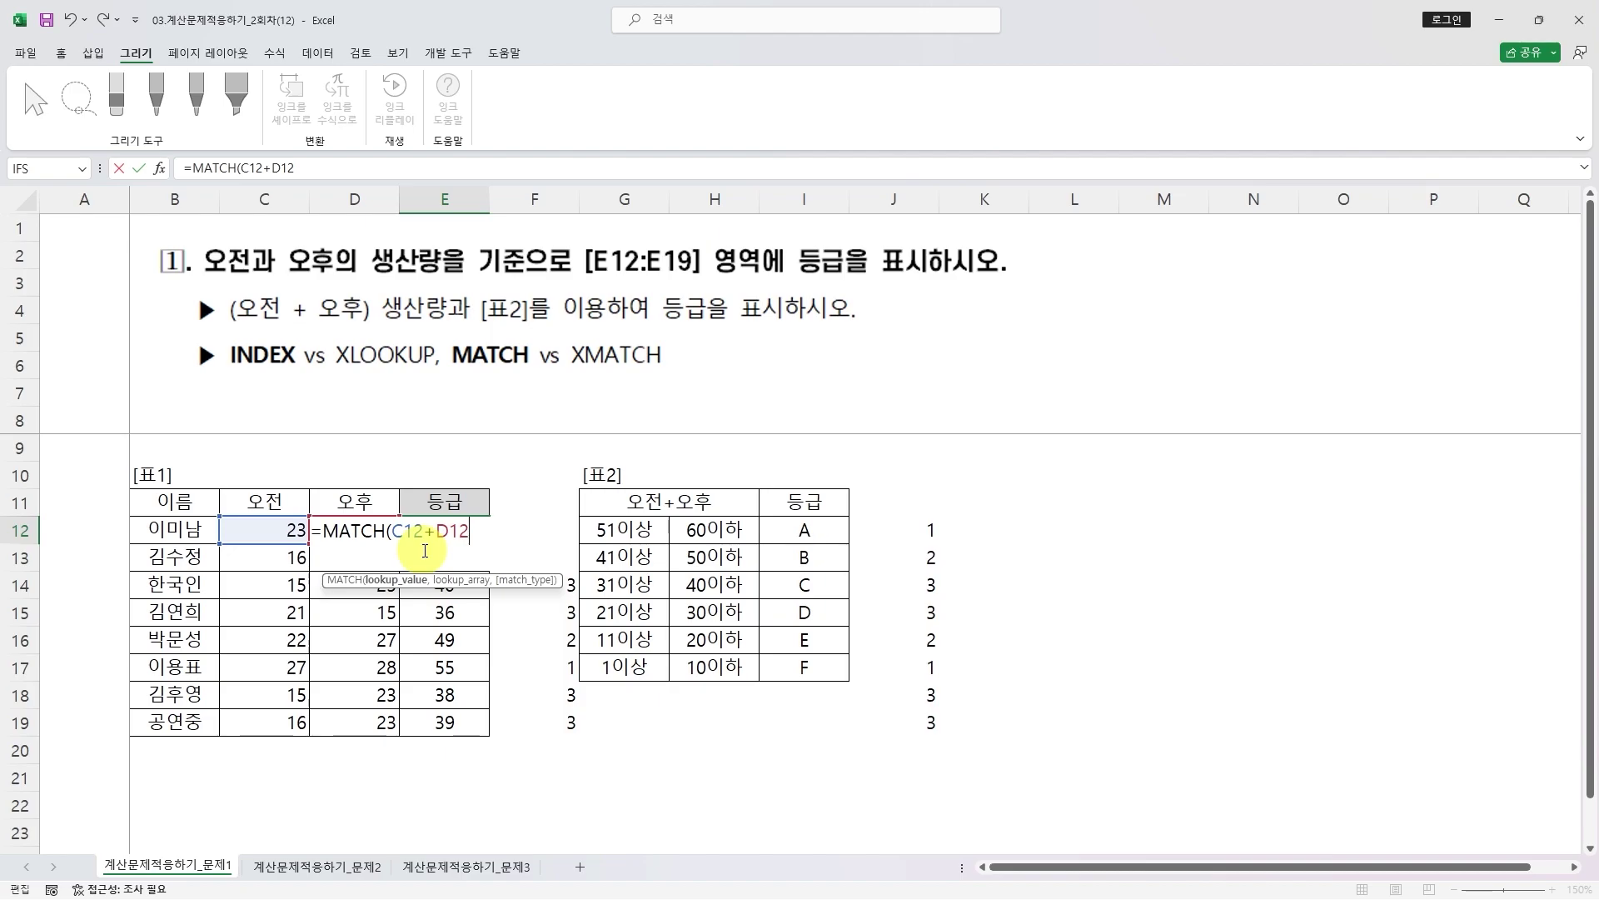
type(",")
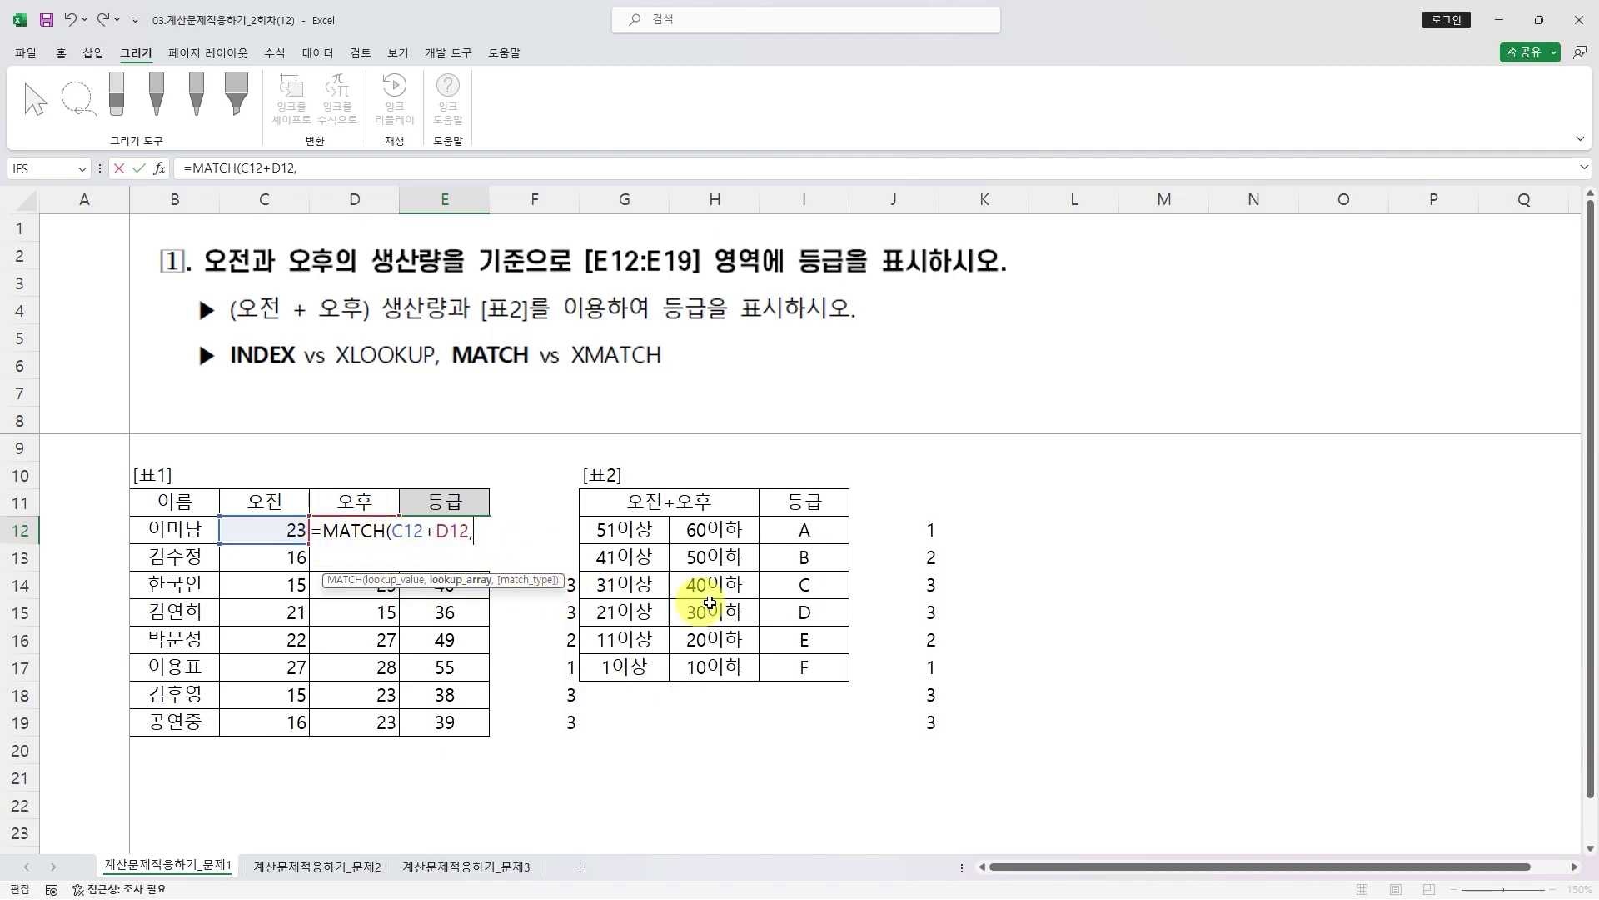
- Complete the E12 MATCH formula with the absolute lookup range $H$12:$H$17 and match type -1, and fill it down to E19
left_click_drag(715, 528, 716, 667)
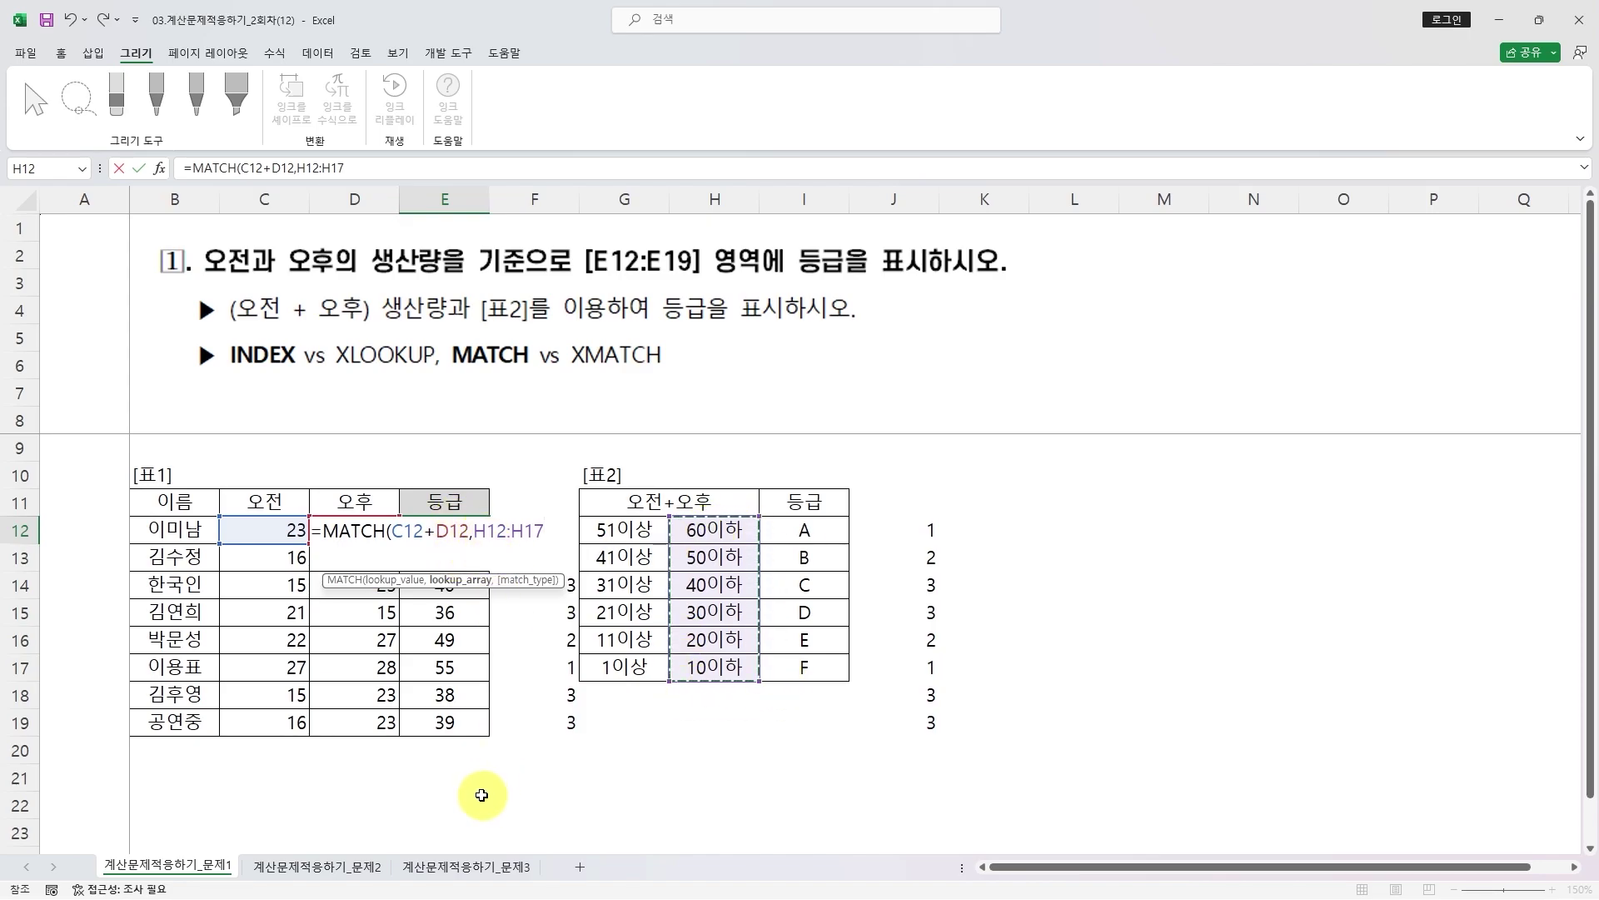
key("F4")
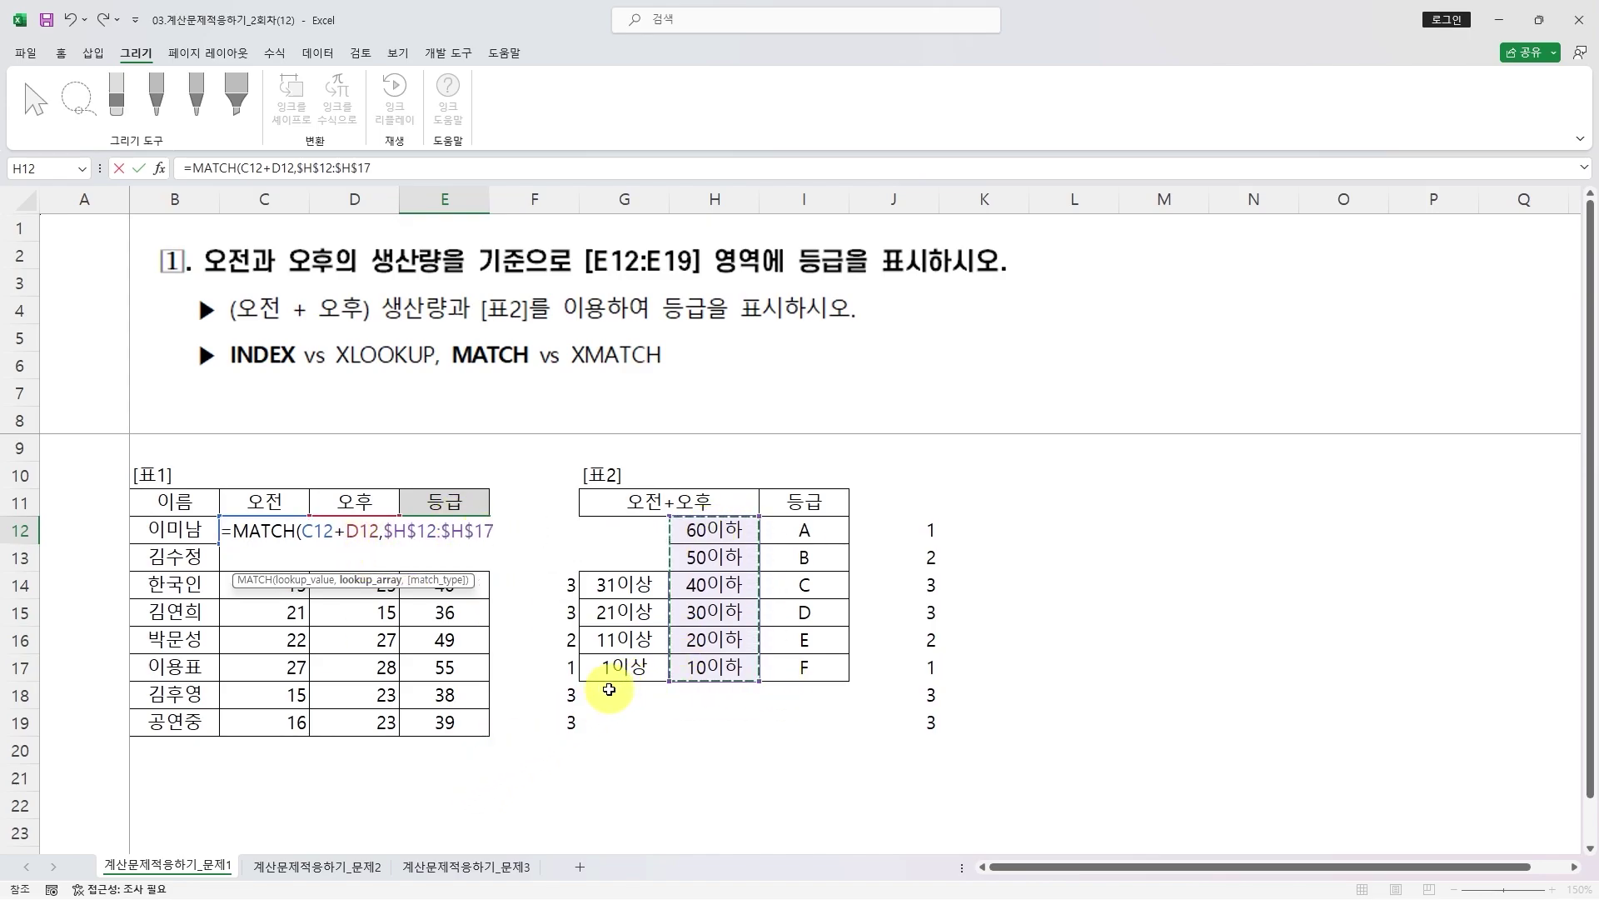
type(",")
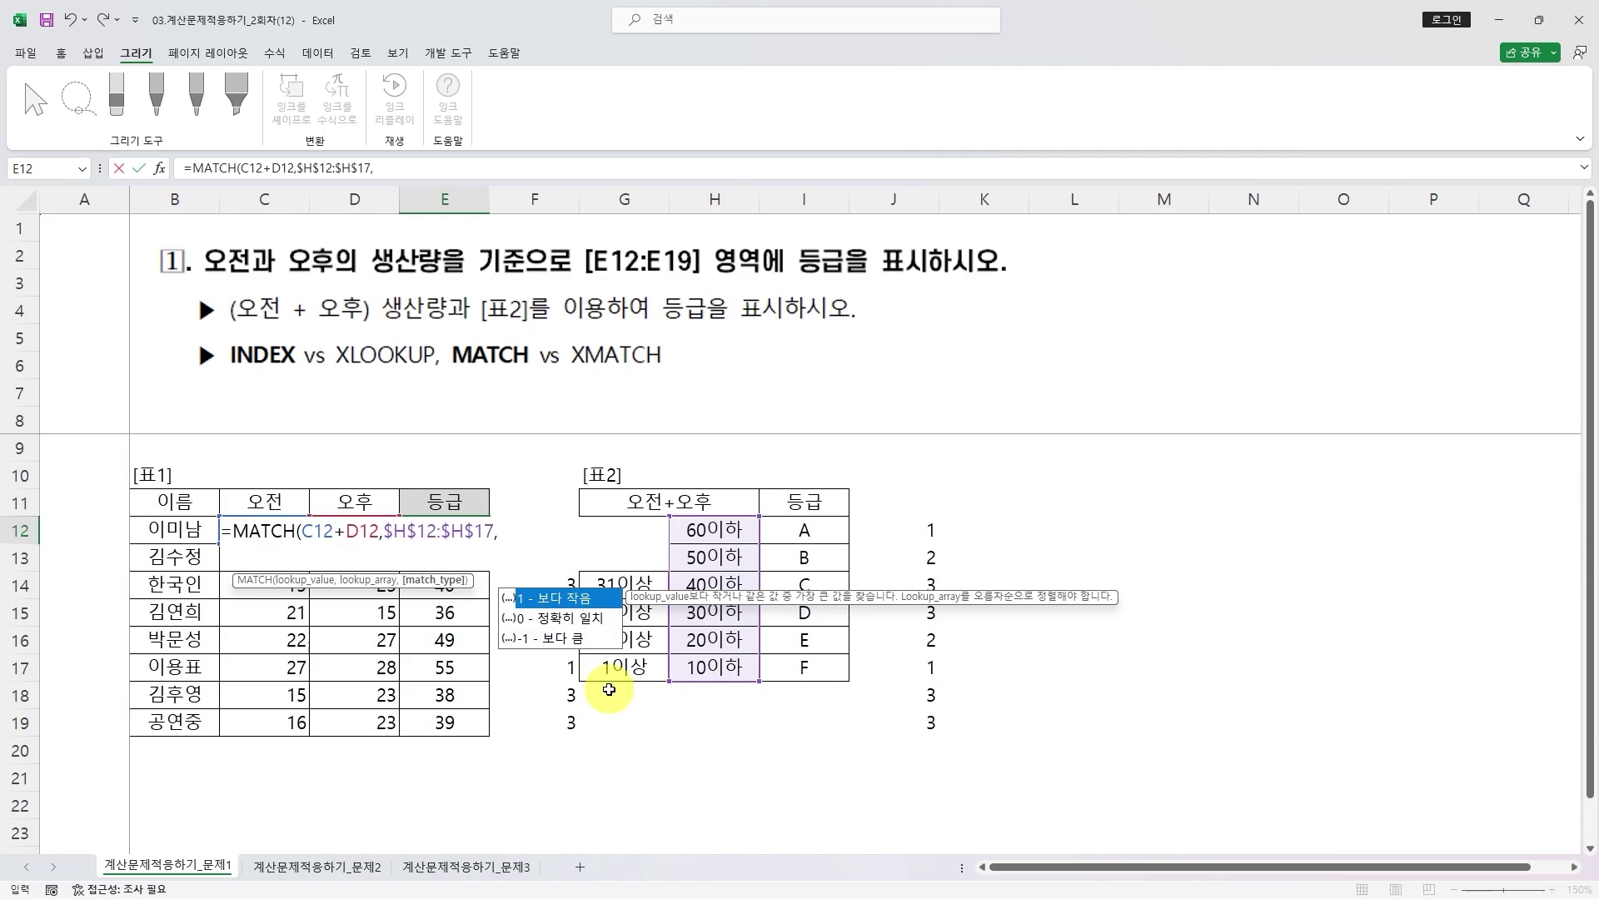
type("-1")
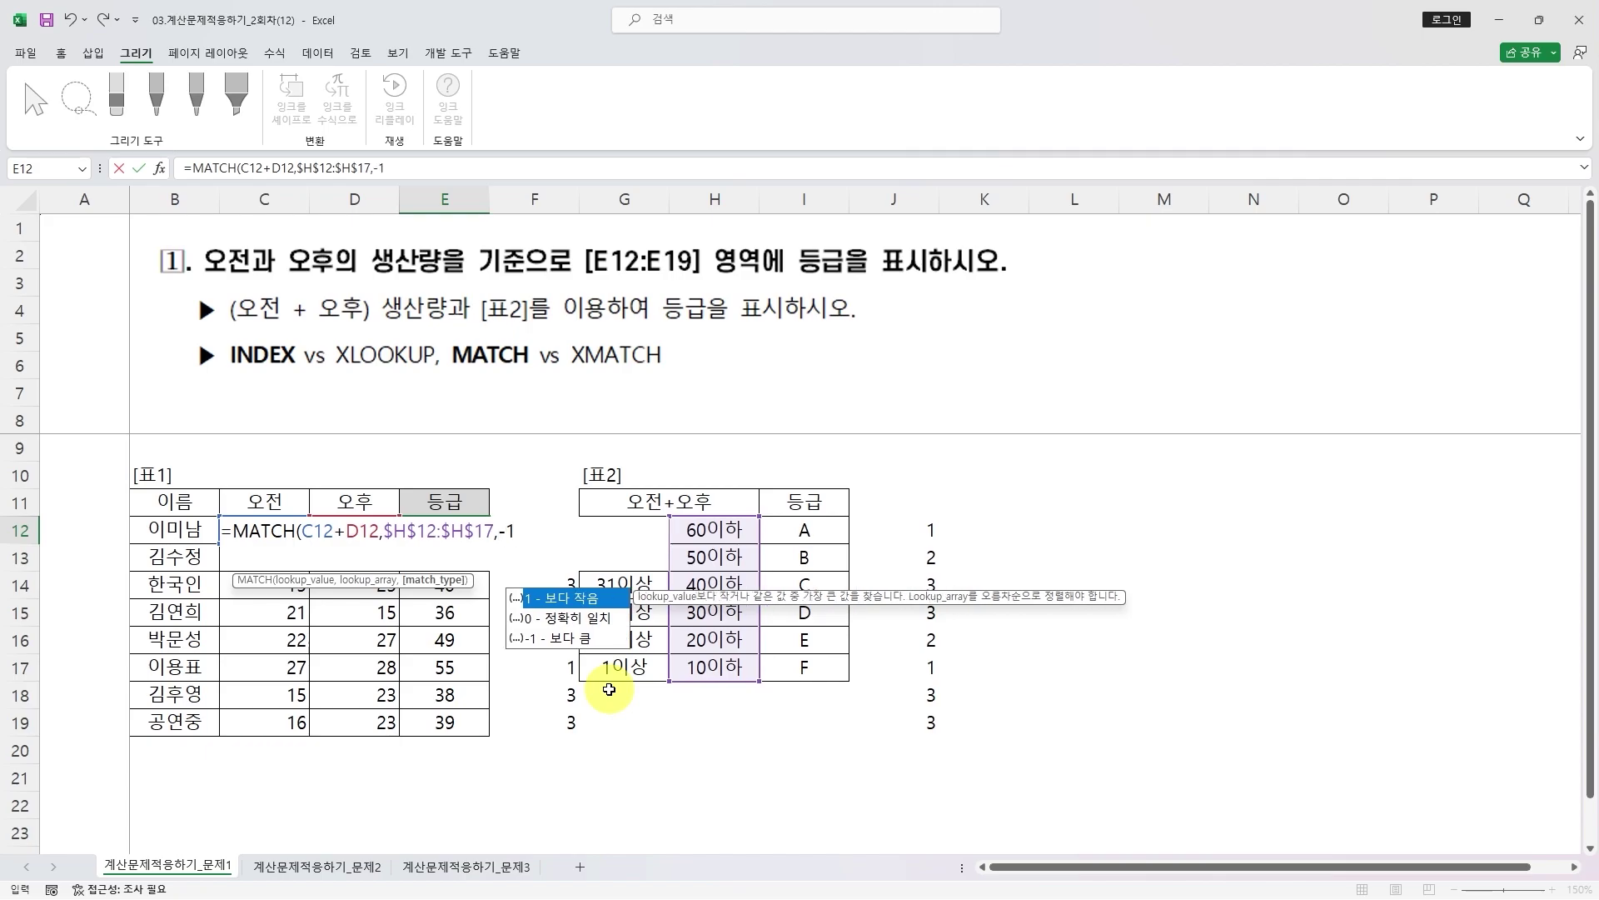
type(")")
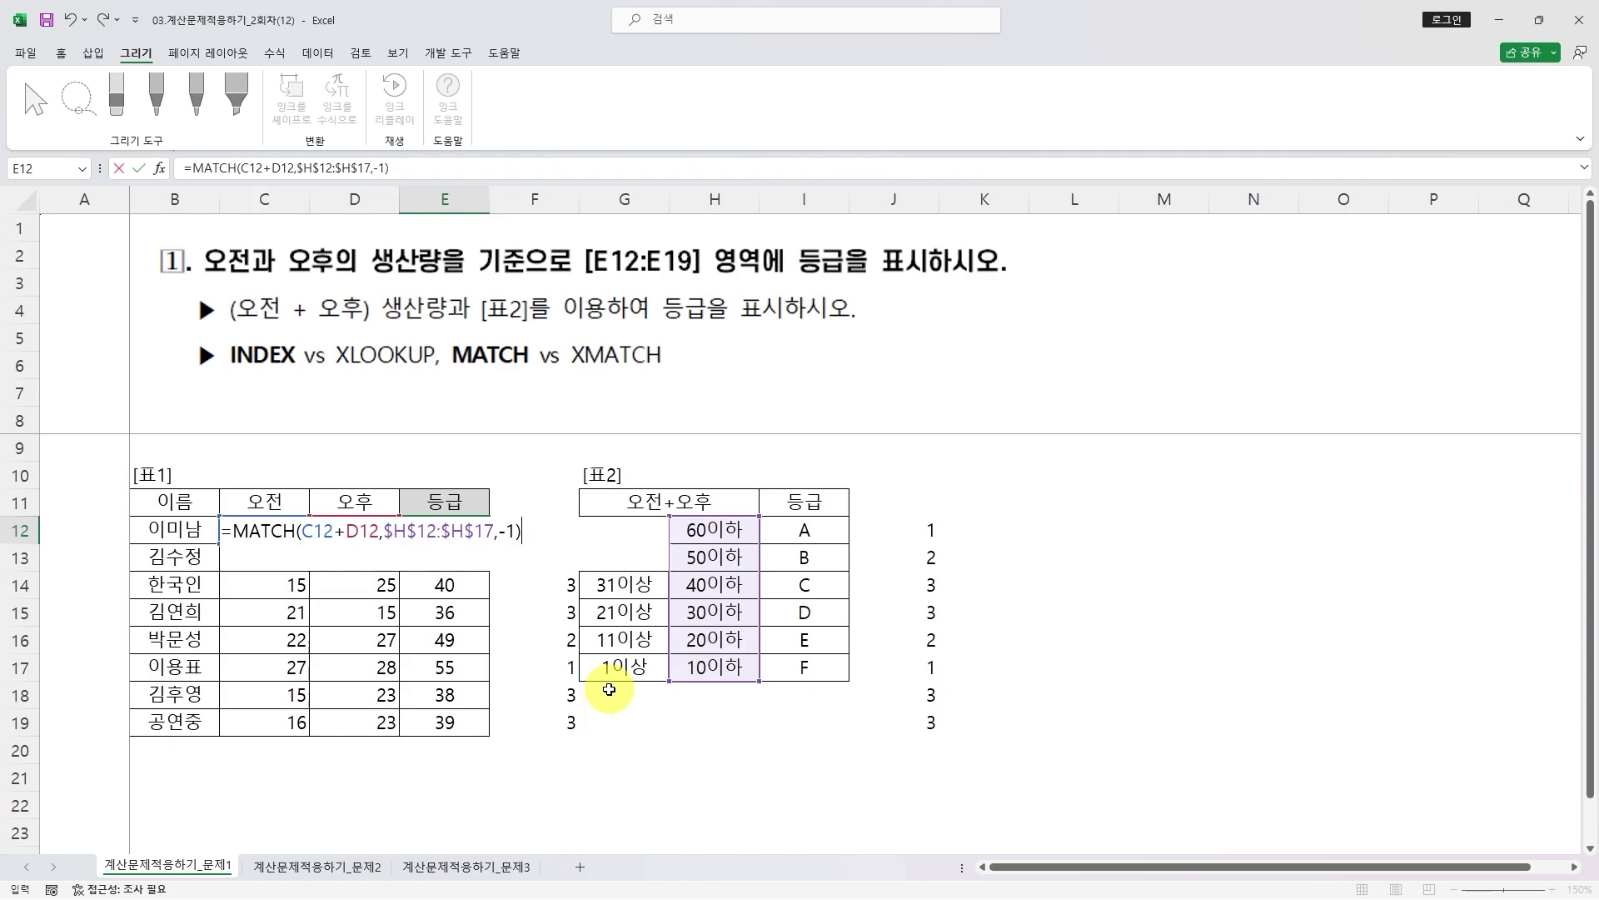
key("Return")
left_click(482, 538)
left_click_drag(492, 546, 488, 735)
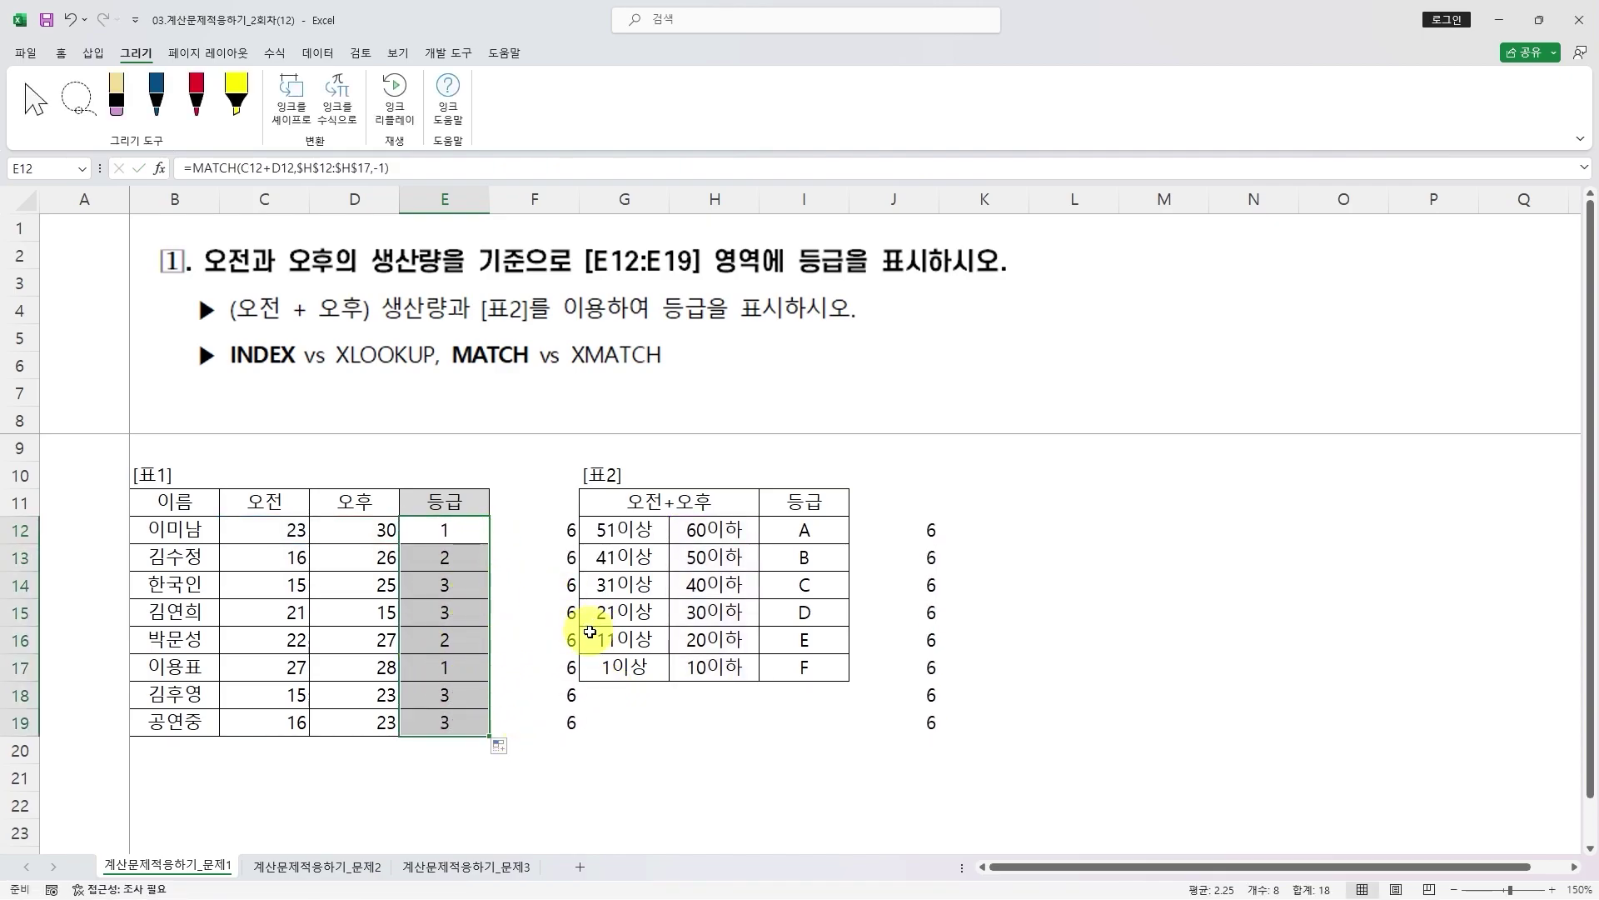
- Wrap the MATCH formula in INDEX with the absolute array $I$12:$I$17 and apply it throughout E12:E19
key("F2")
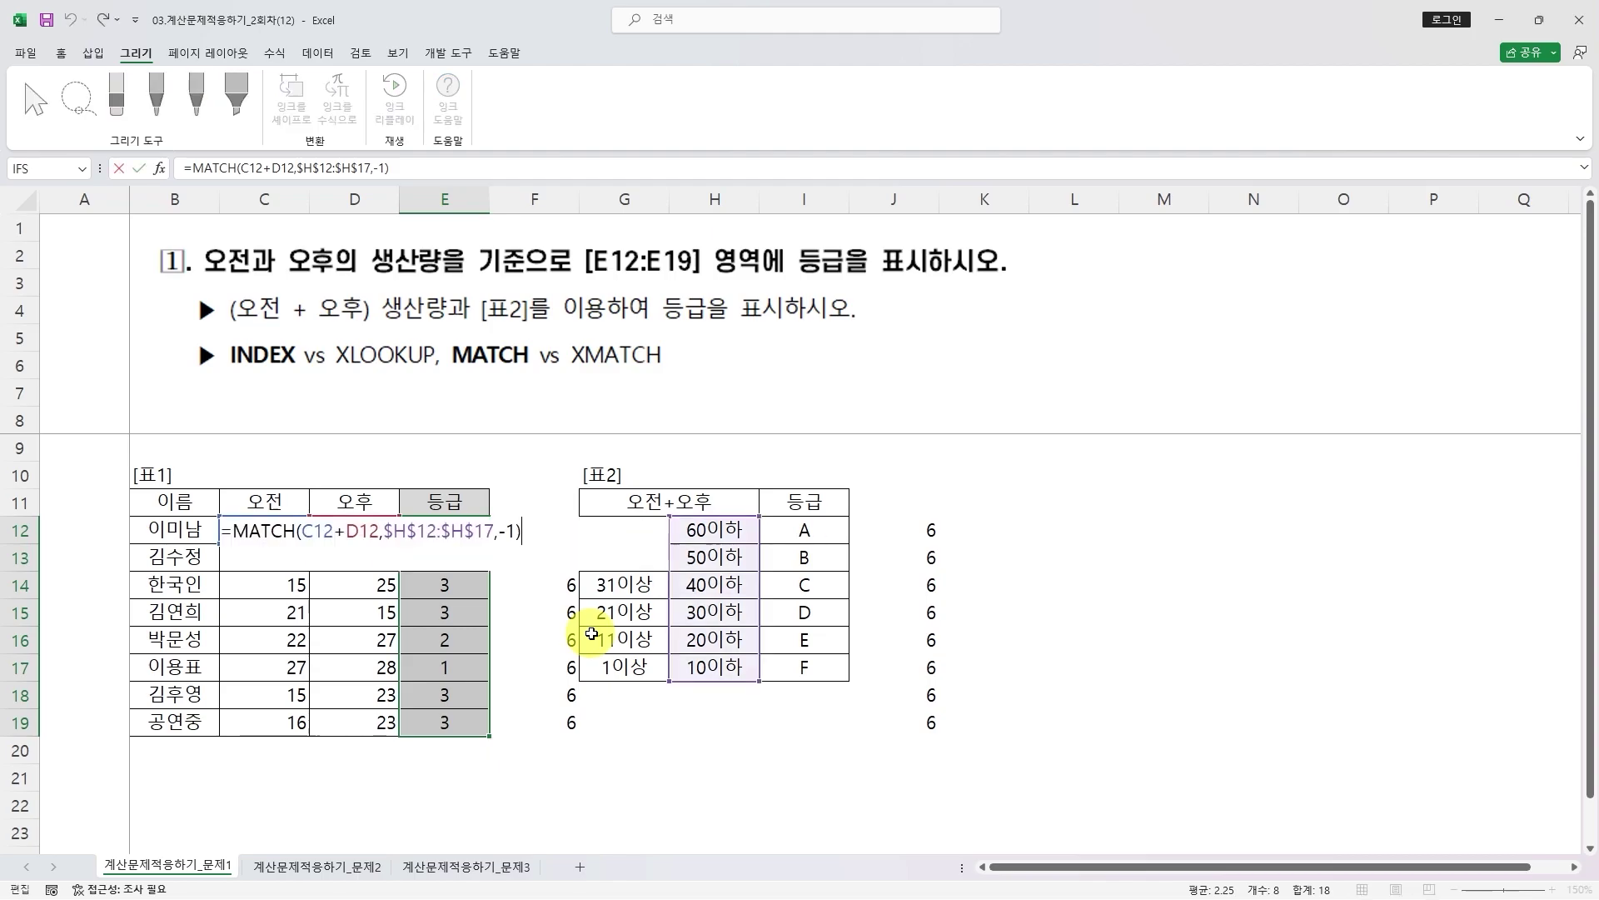
left_click(234, 532)
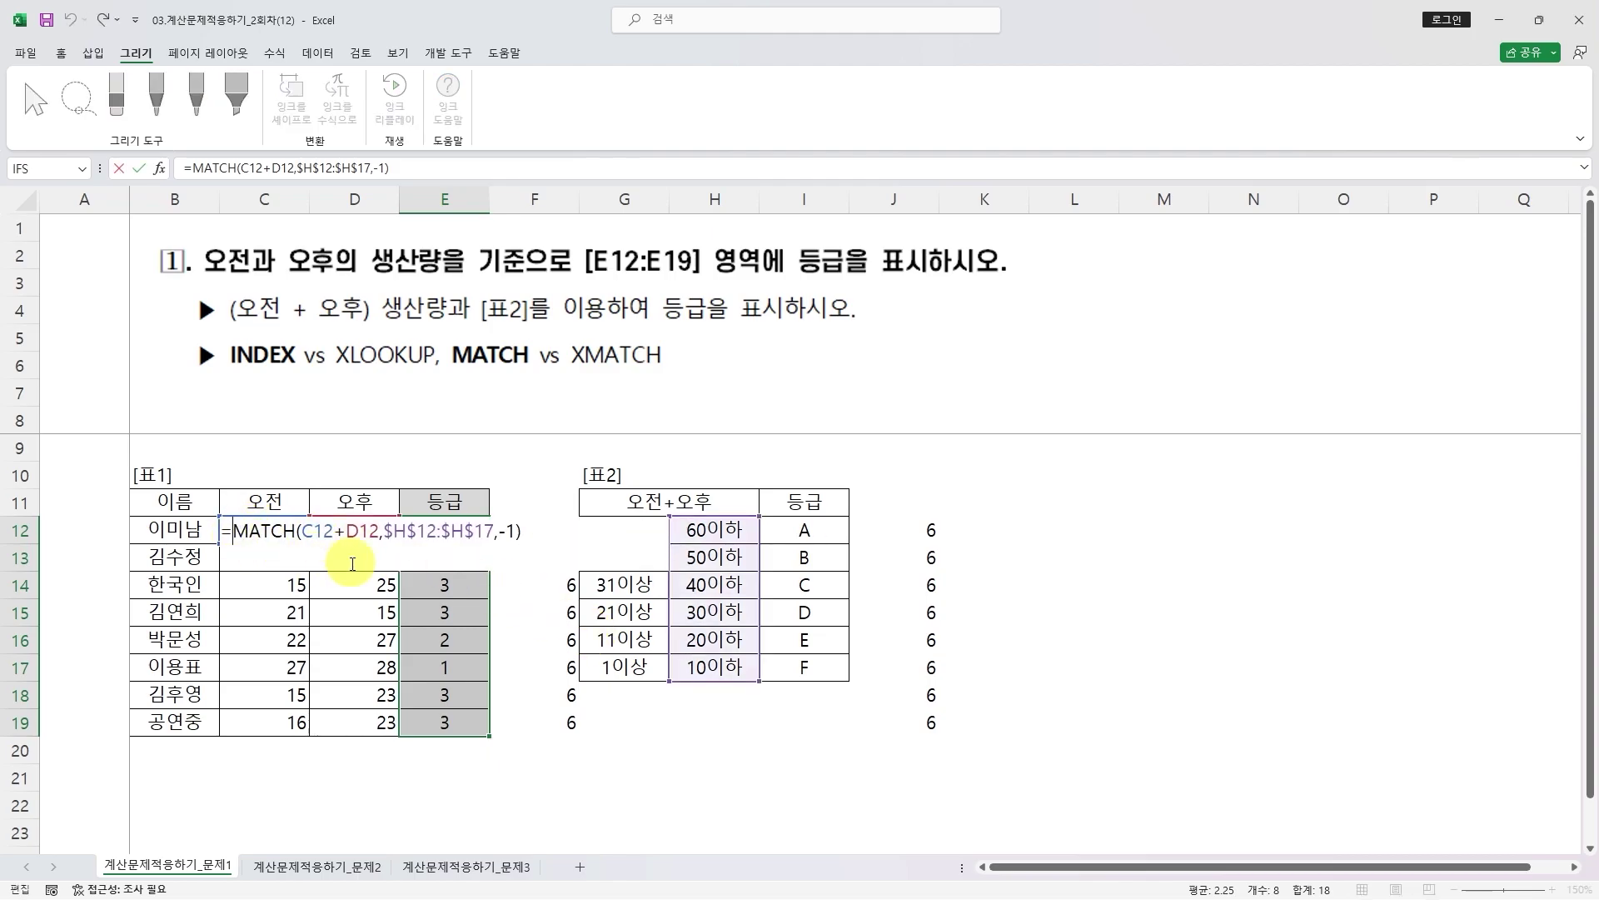
type("inde")
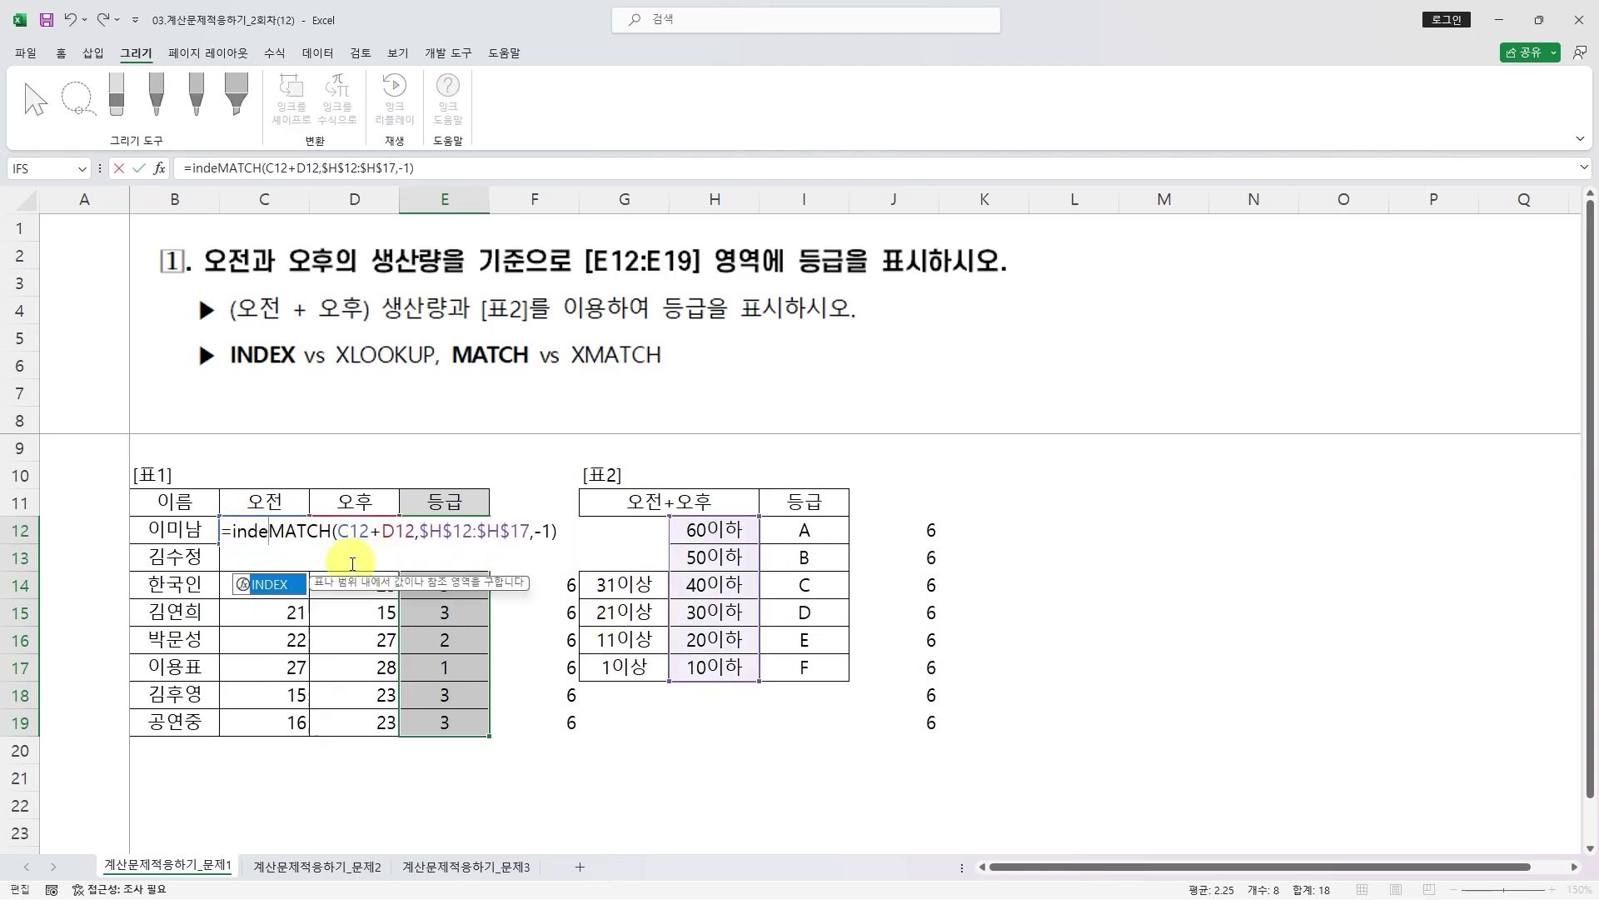
key("Tab")
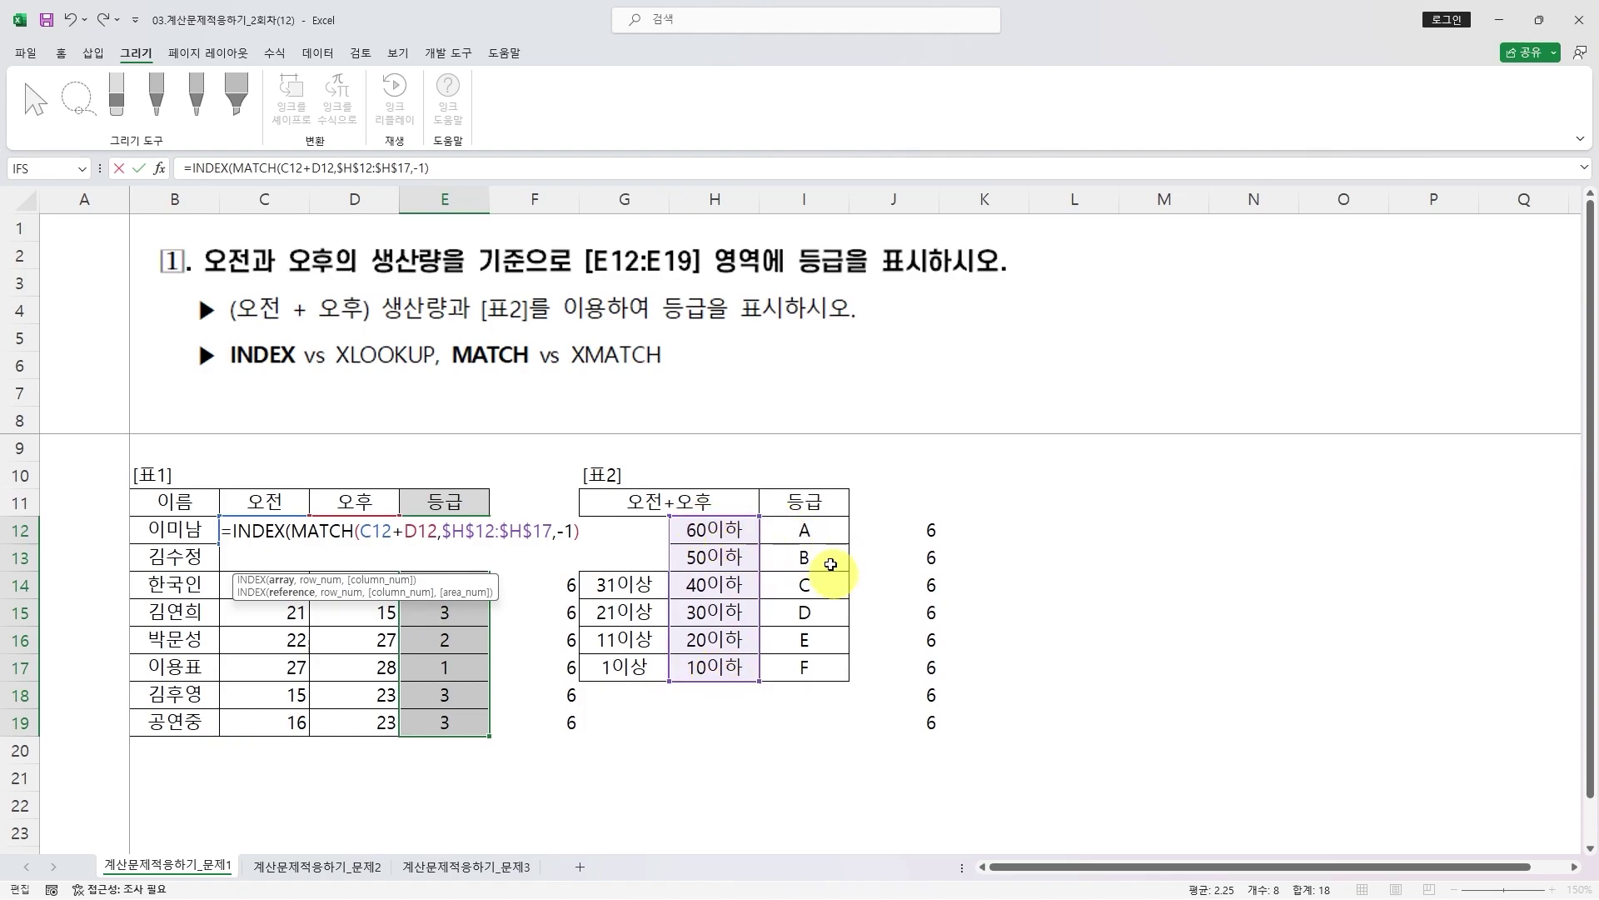
left_click_drag(802, 530, 804, 669)
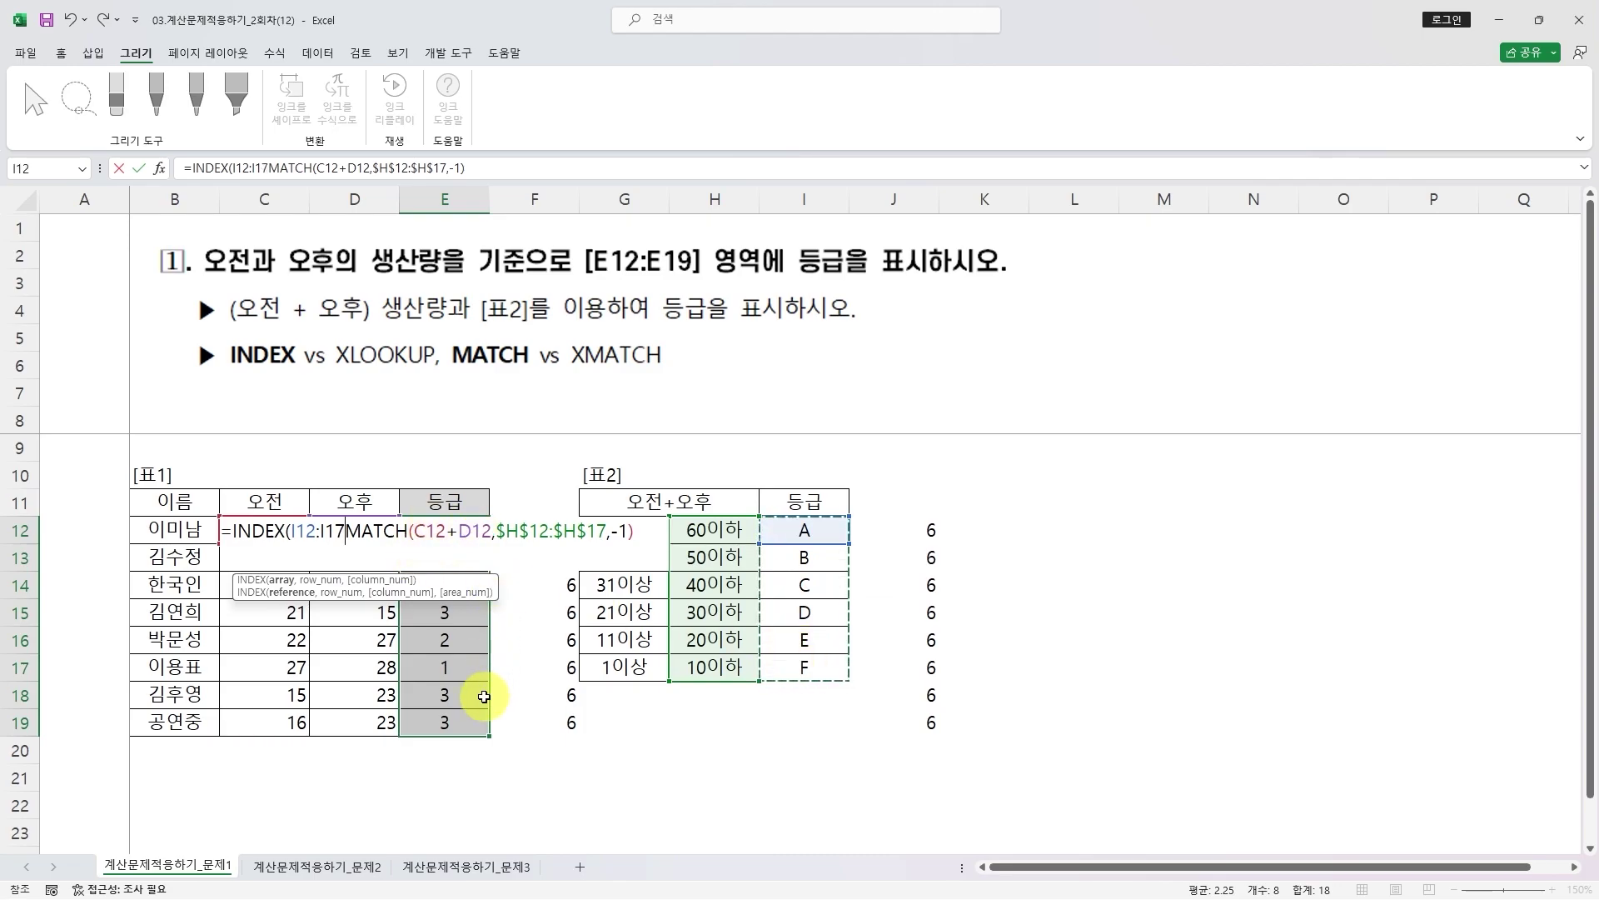
key("F4")
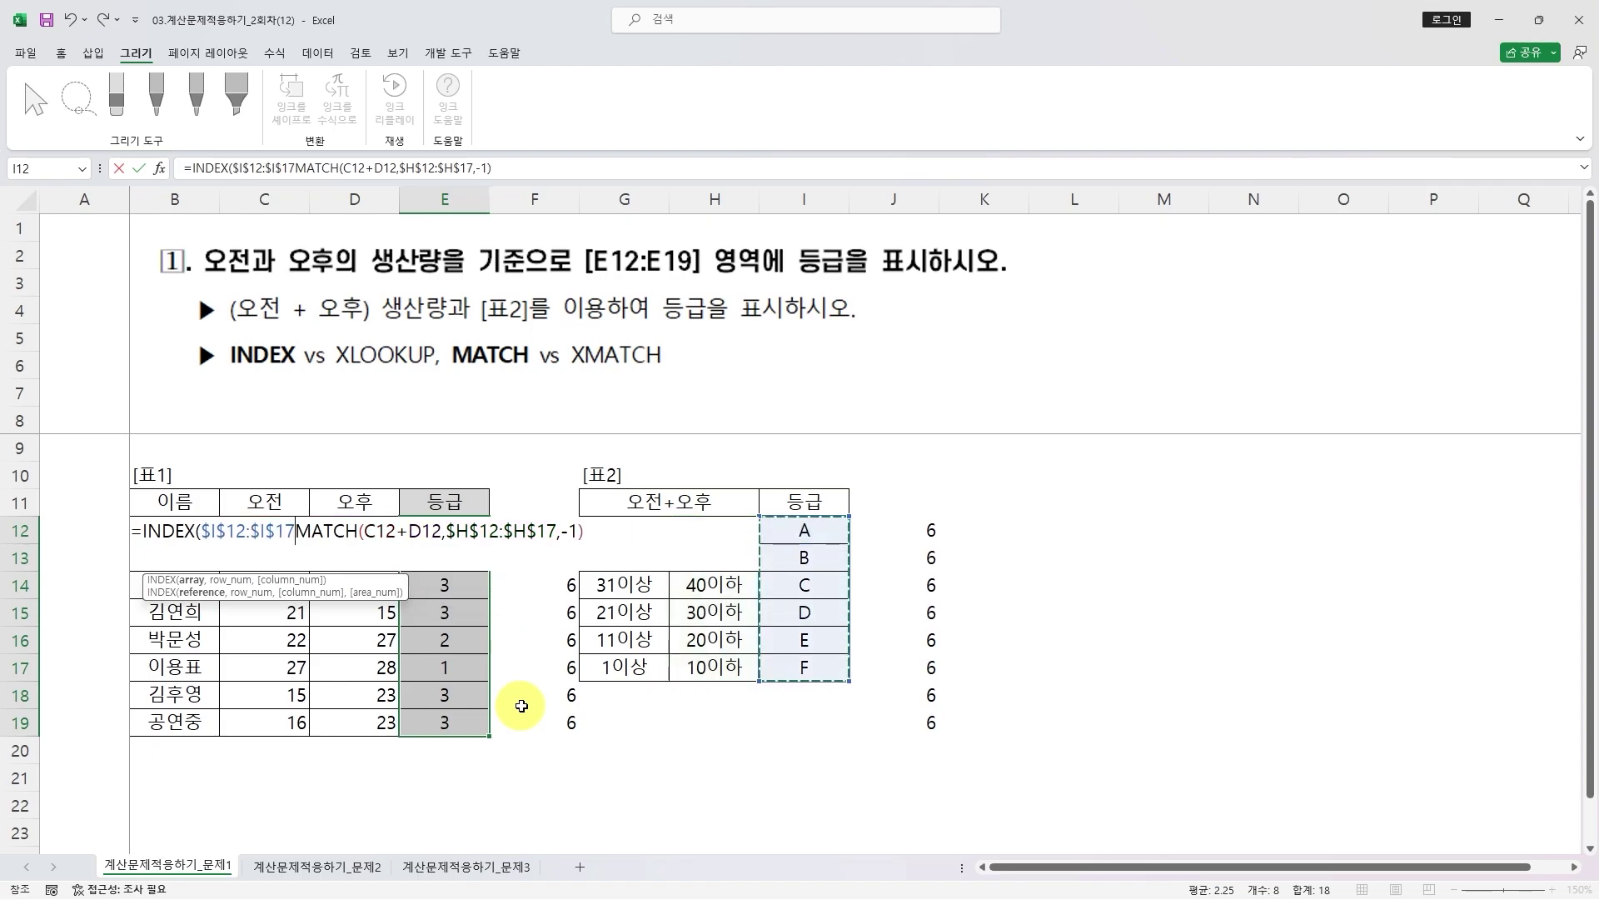
type(",")
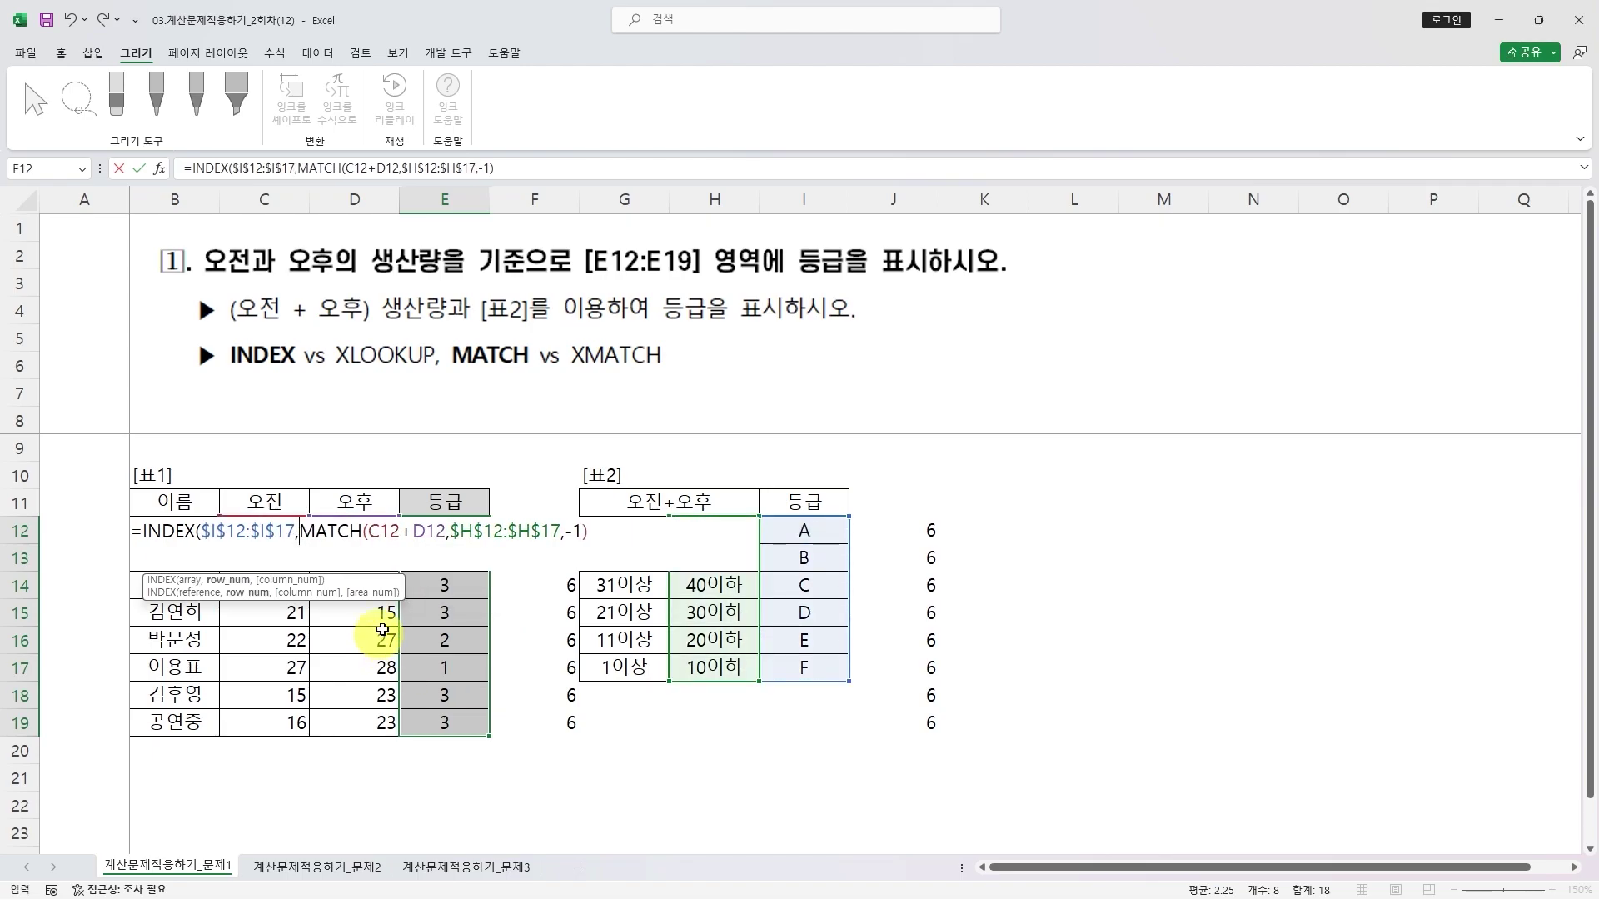
left_click(593, 531)
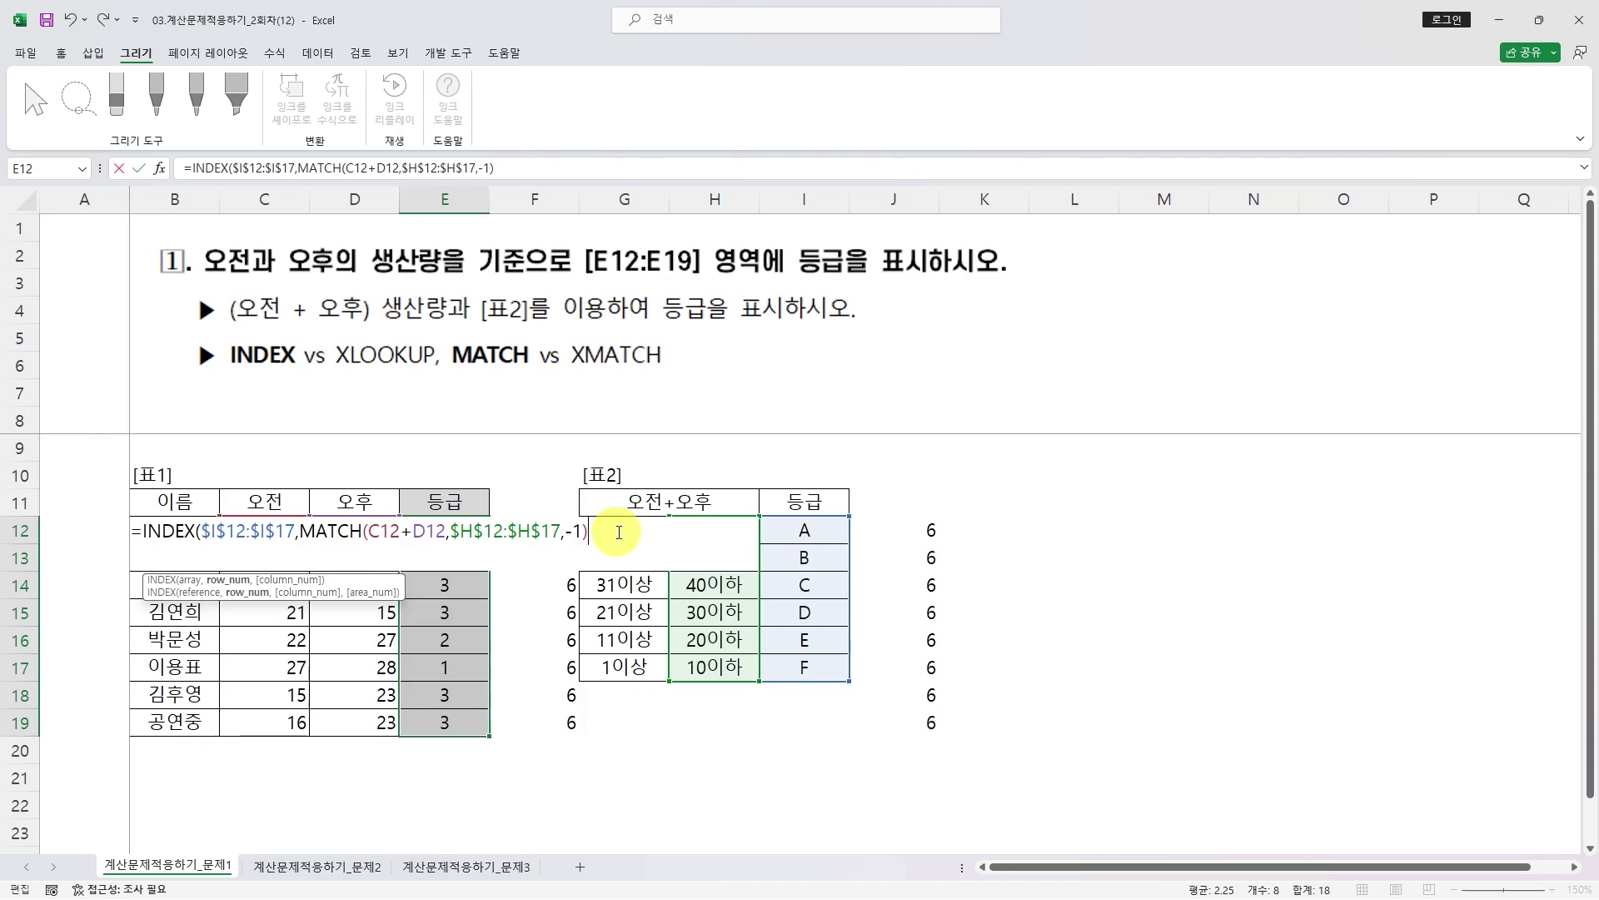
type(")")
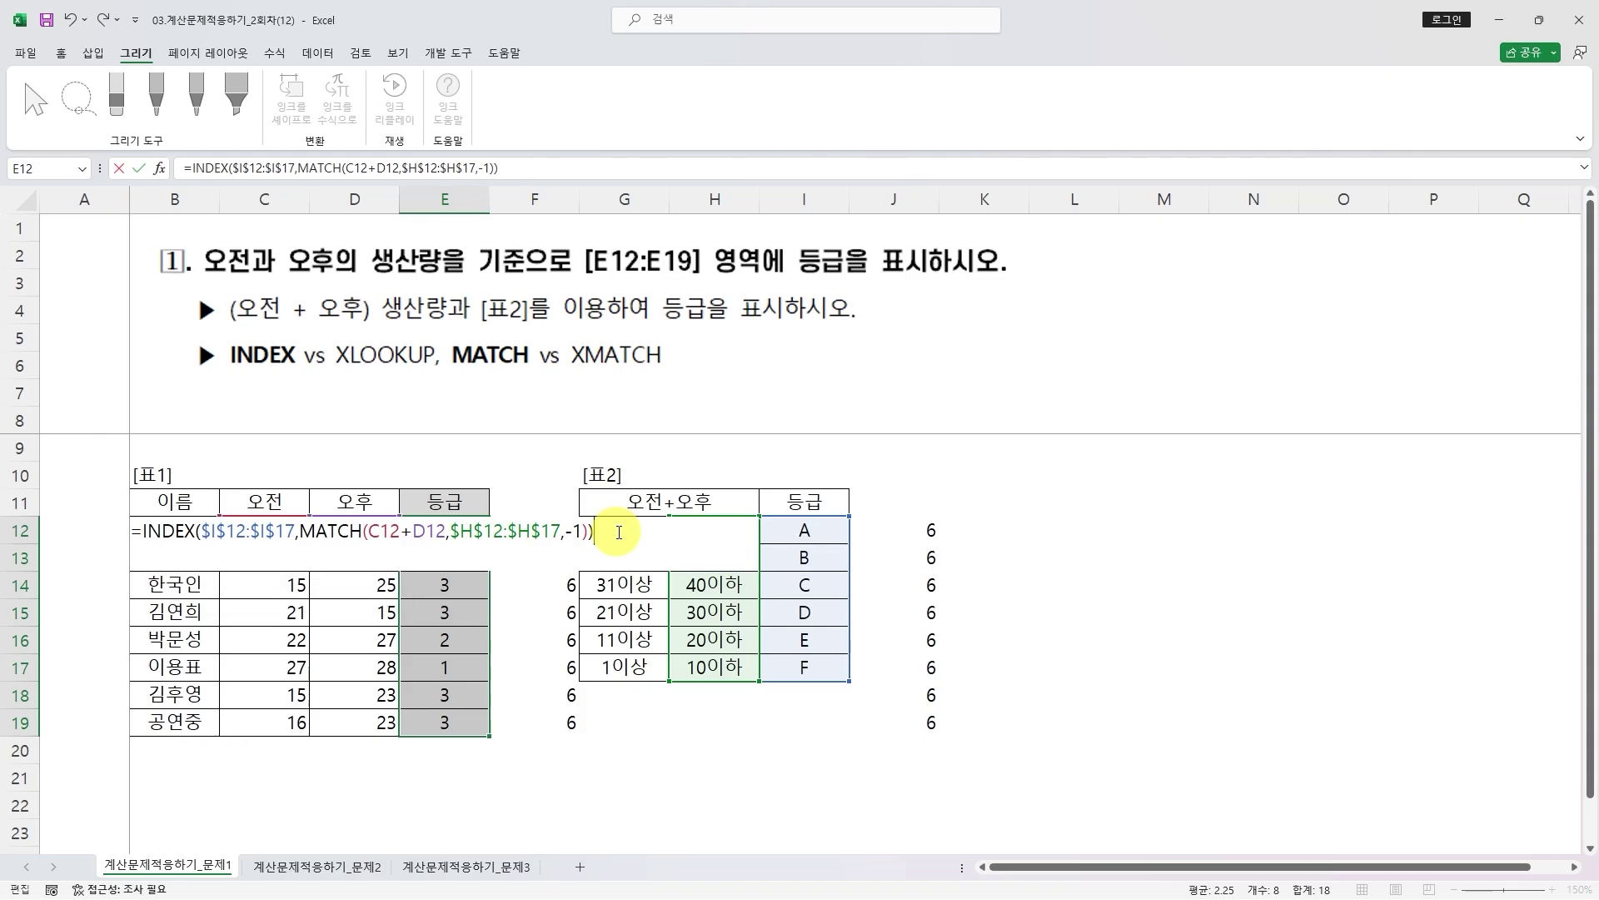
key("ctrl+Return")
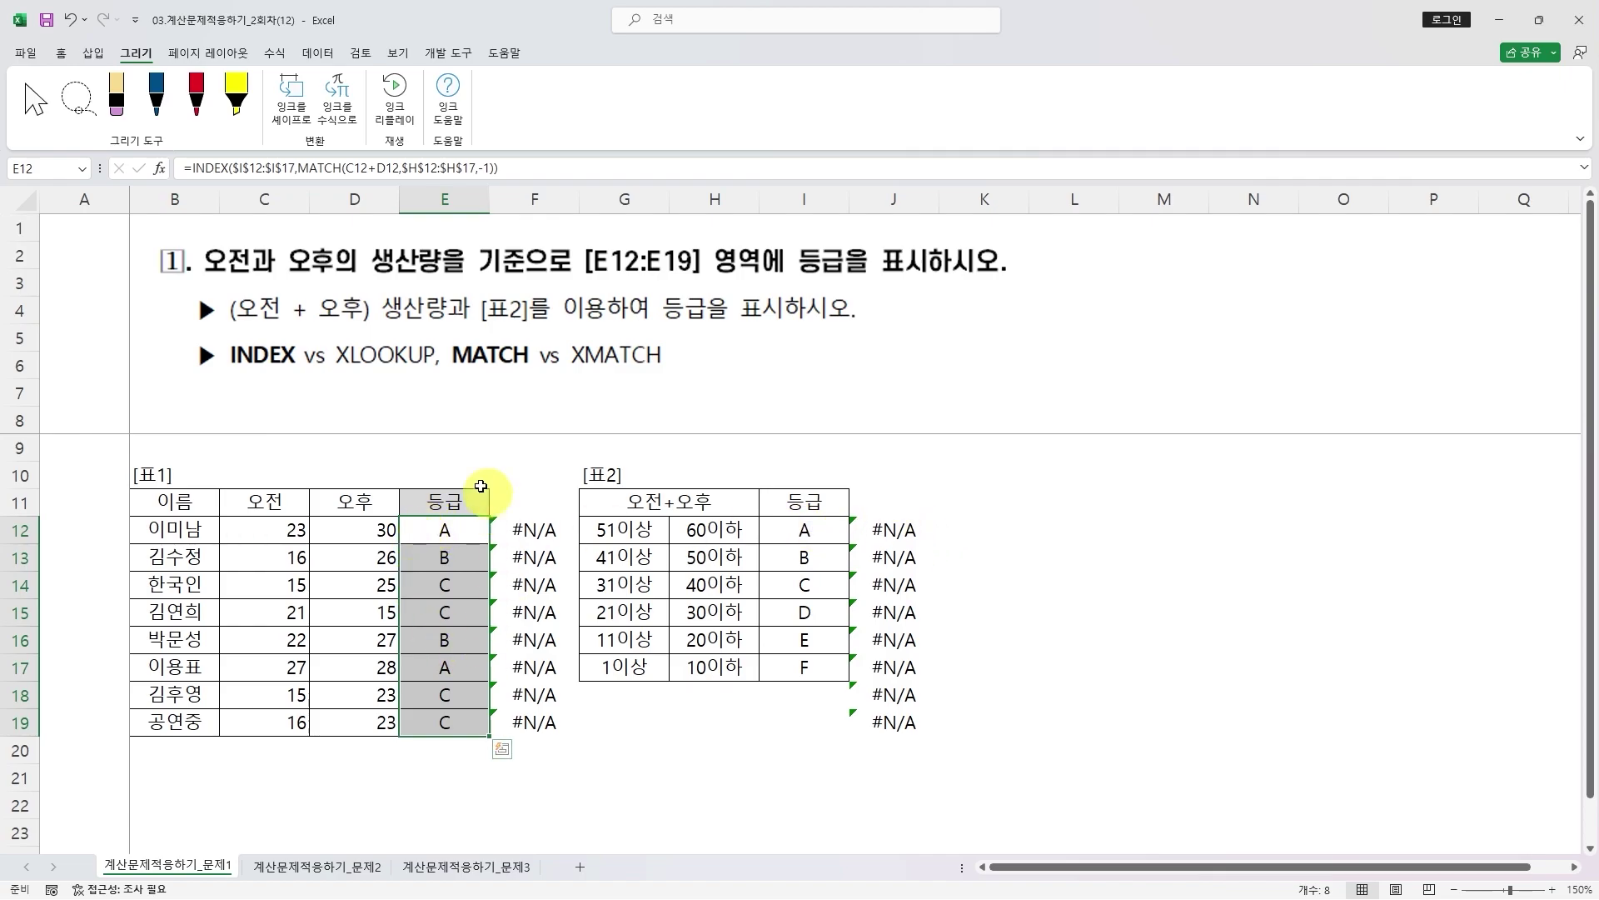
- Clear the helper formulas from J12:J19 and F12:F19
left_click_drag(533, 530, 538, 718)
left_click_drag(892, 530, 893, 721)
key("Delete")
left_click_drag(533, 530, 536, 722)
key("Delete")
left_click_drag(964, 526, 1252, 656)
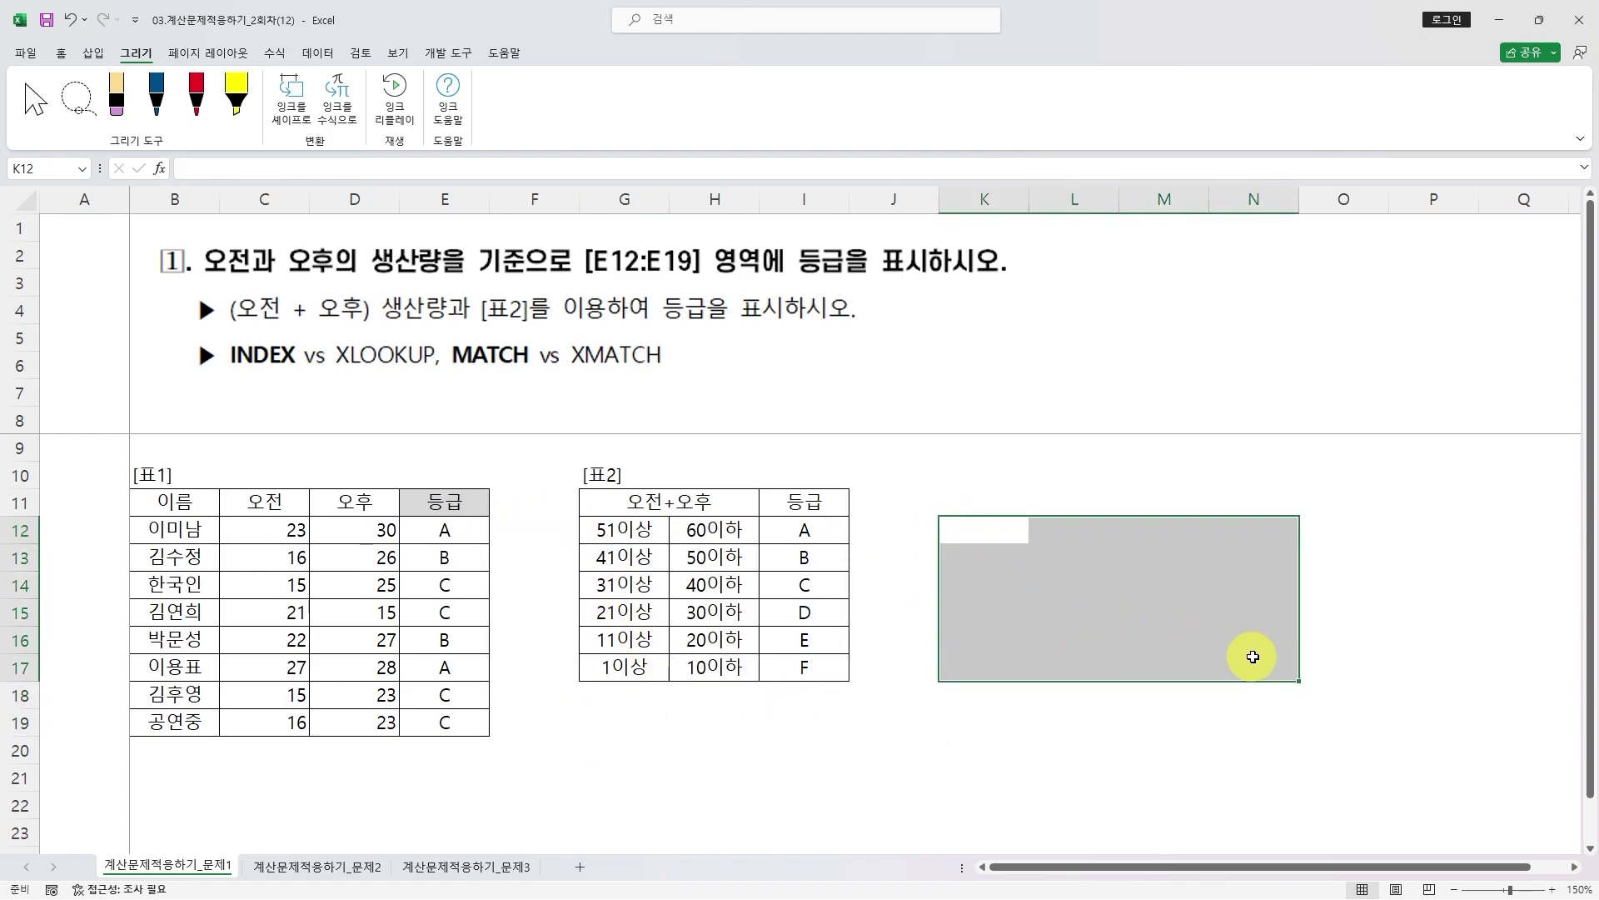
- Fill every cell of K12:N17 with the first person's name from 표1 in a single entry
type("dl")
key("BackSpace")
key("Hangul")
type("이미남")
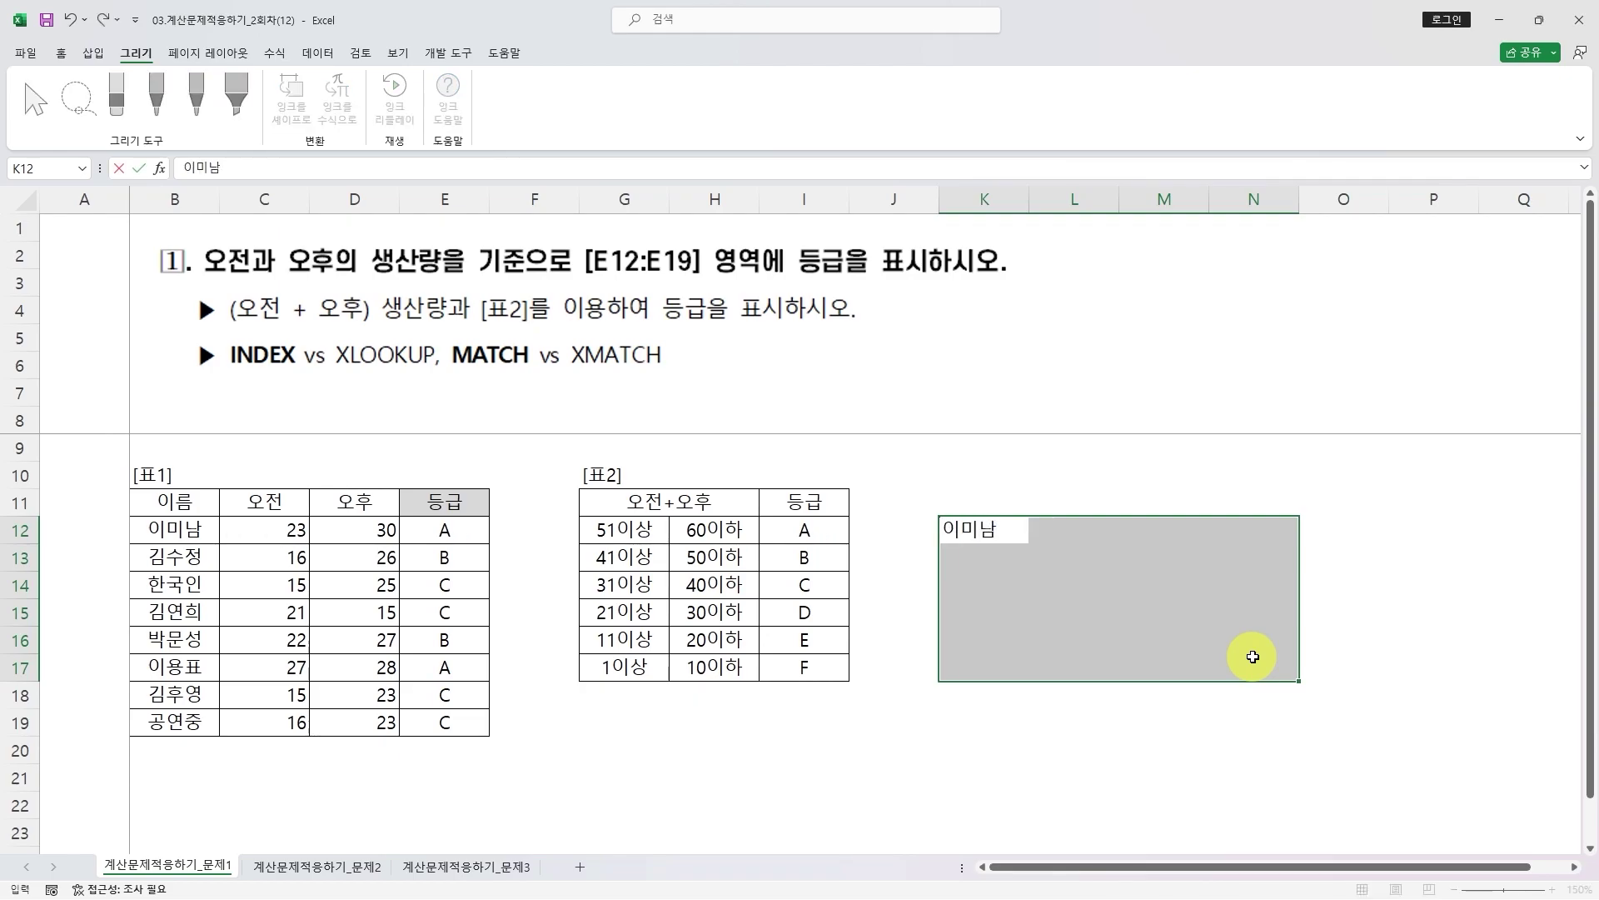
key("ctrl+Return")
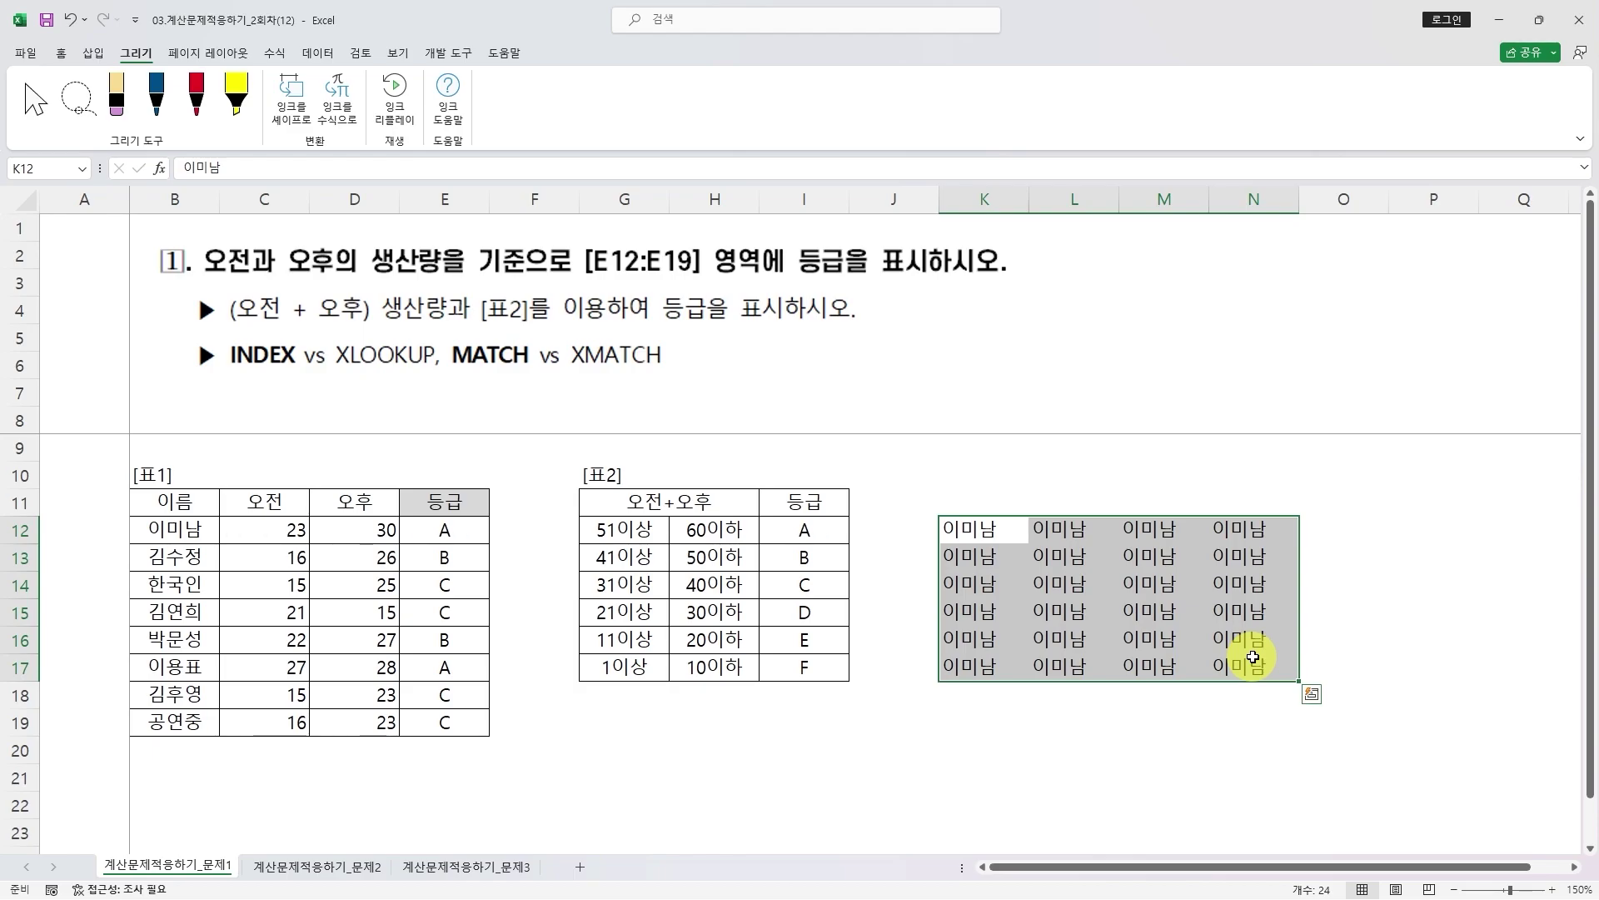
- Inspect the INDEX and MATCH formula in E12 and the grade range E12:E19 it is applied to
left_click_drag(456, 532, 447, 717)
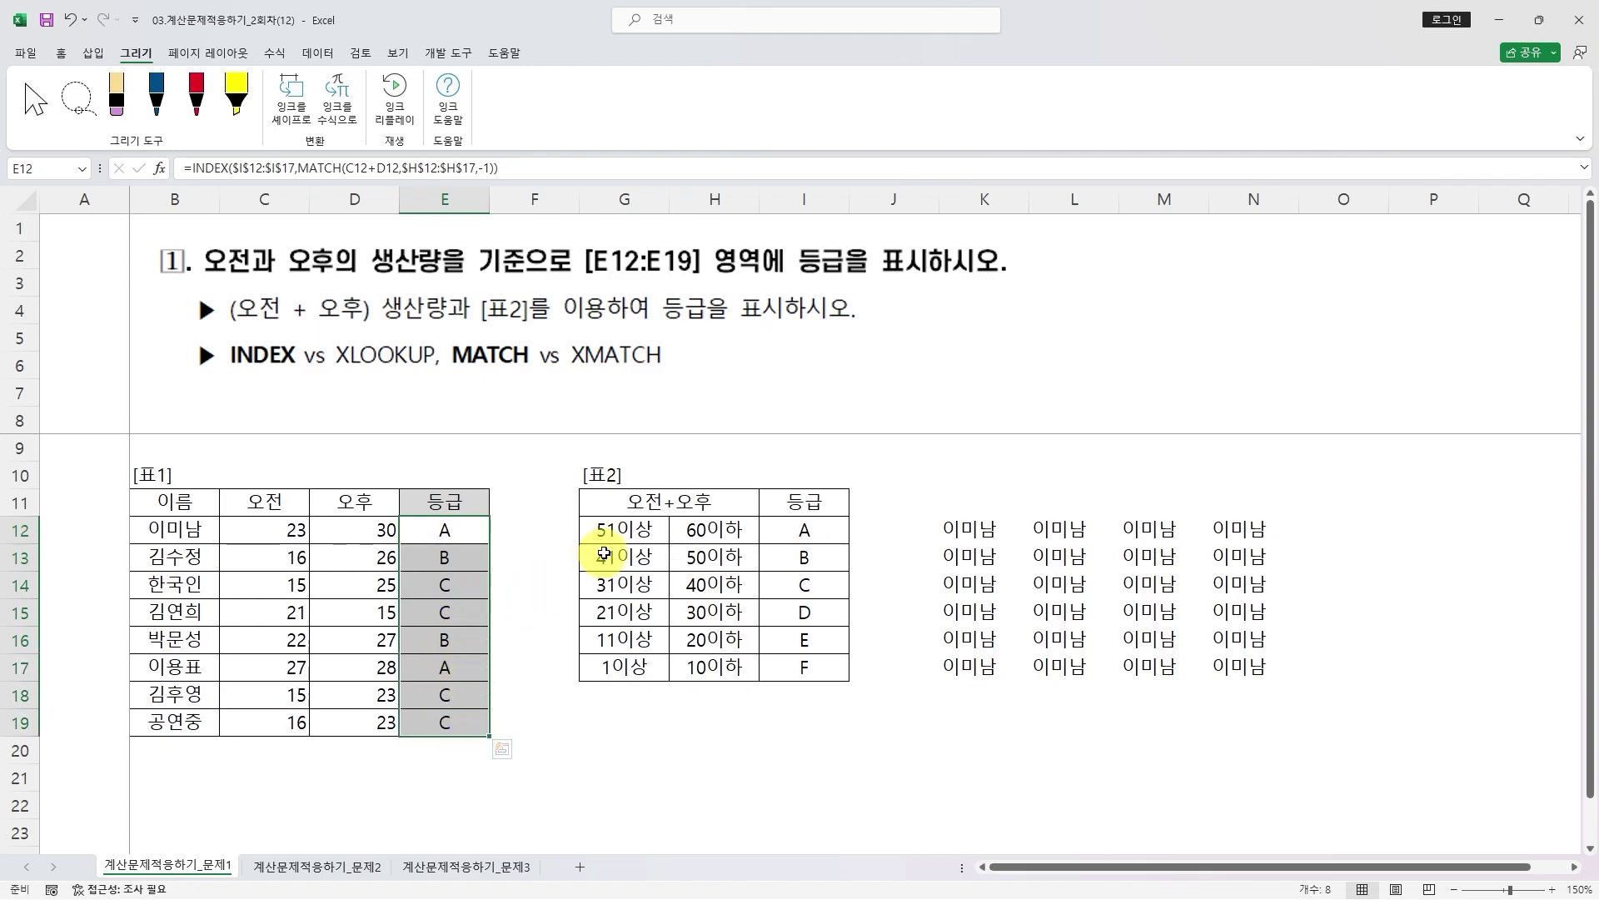
double_click(463, 531)
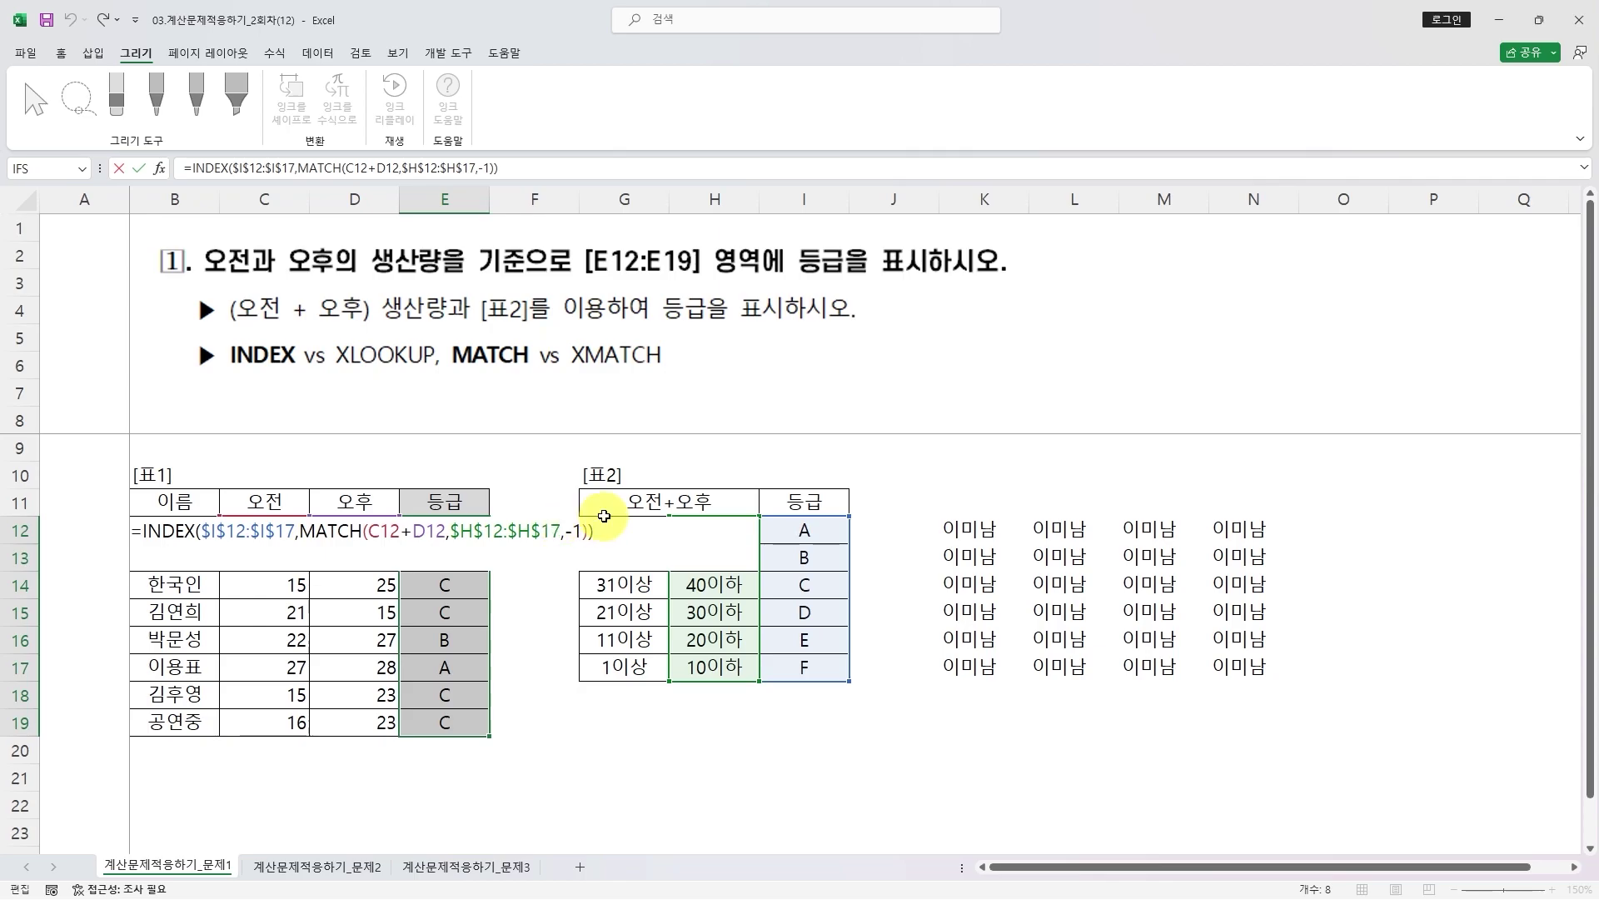
key("Escape")
left_click(482, 535)
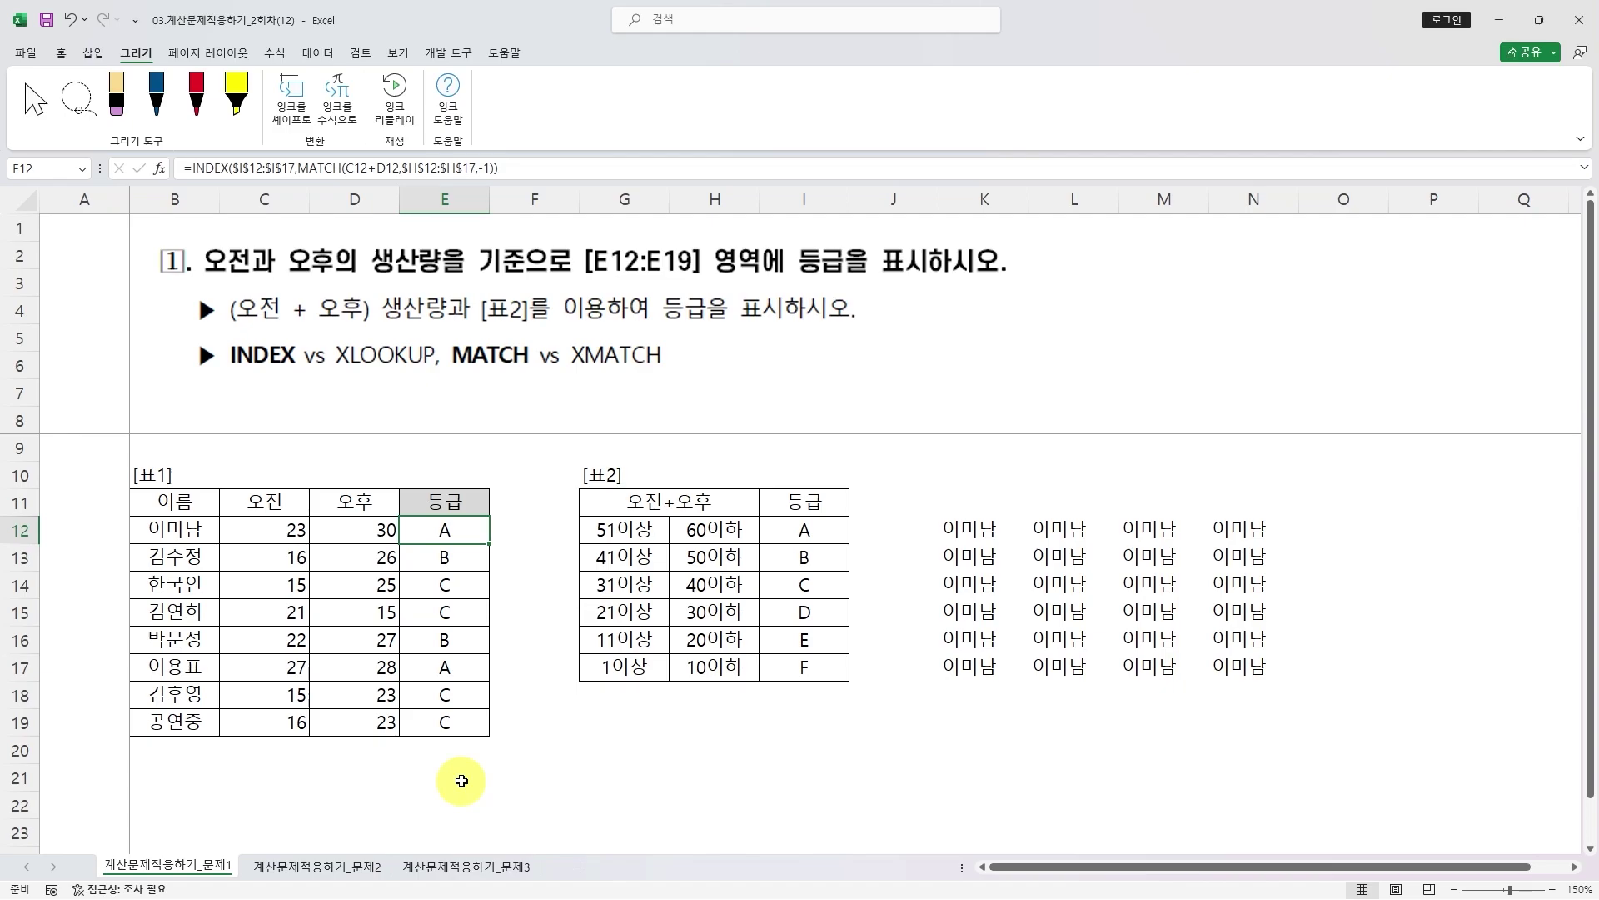
left_click_drag(442, 537, 464, 721)
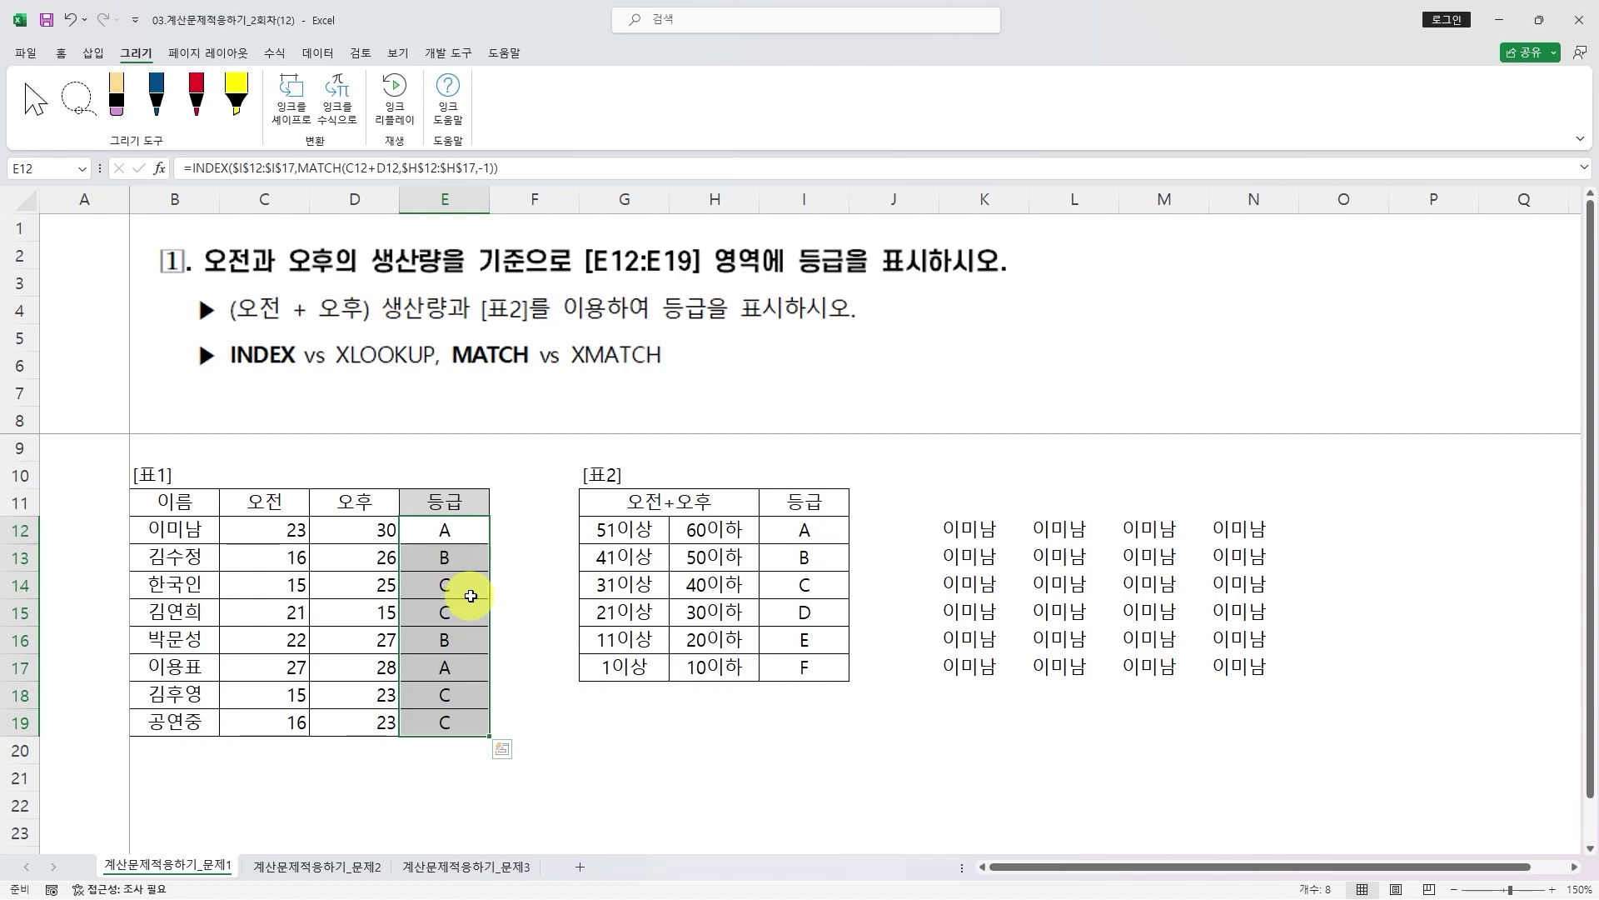
- Start an XLOOKUP formula in F12 with C12+D12 as the lookup value
left_click(526, 529)
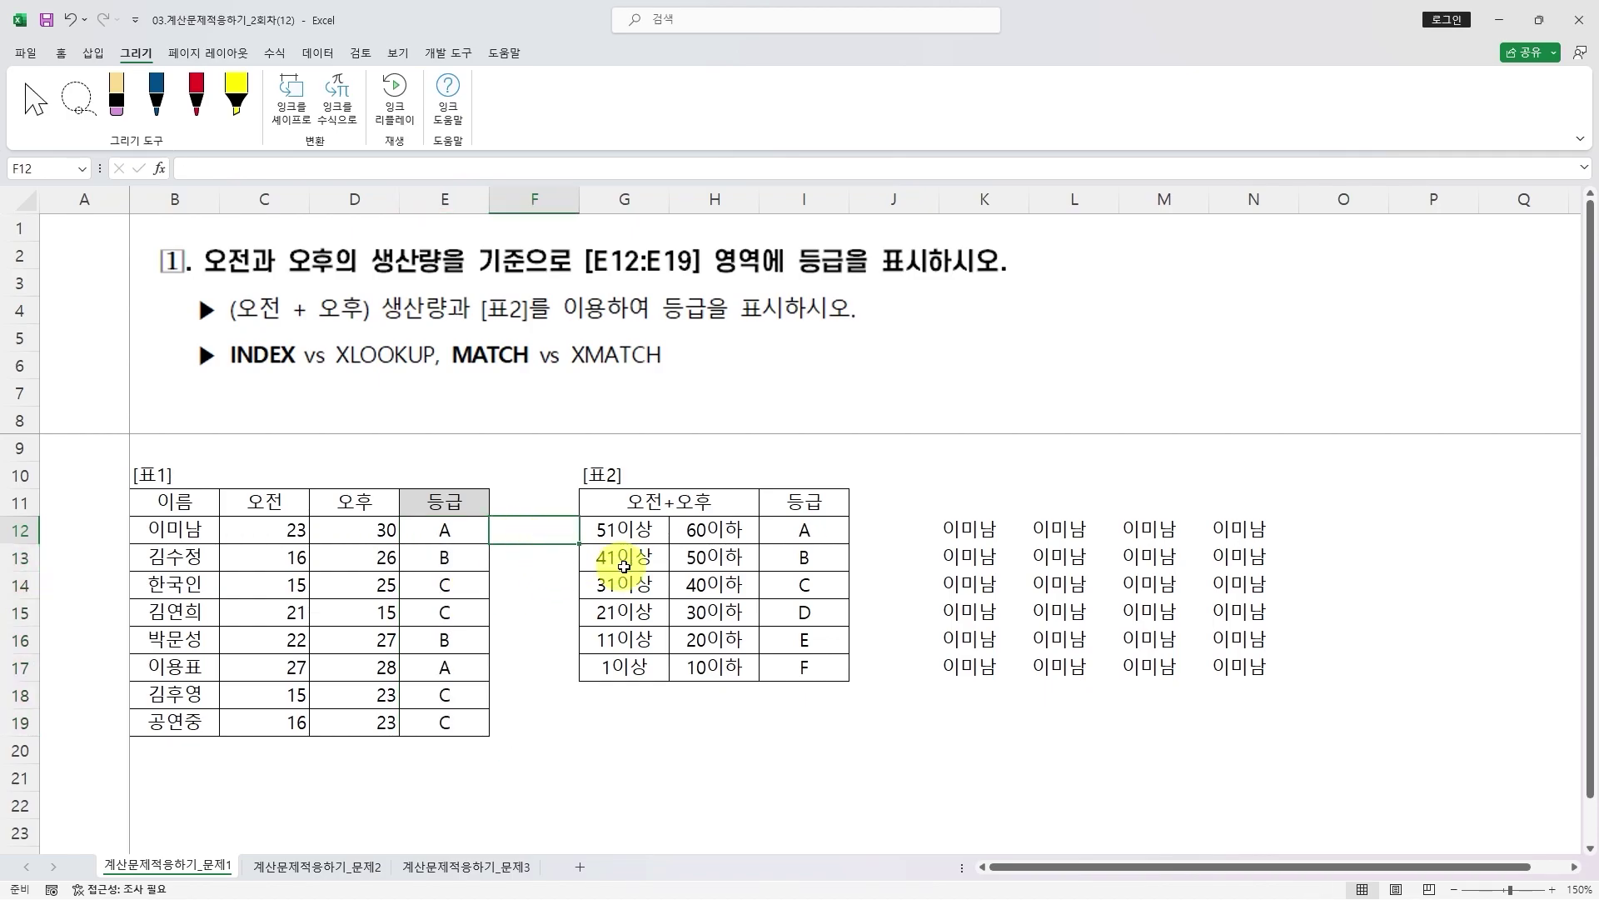
type("=")
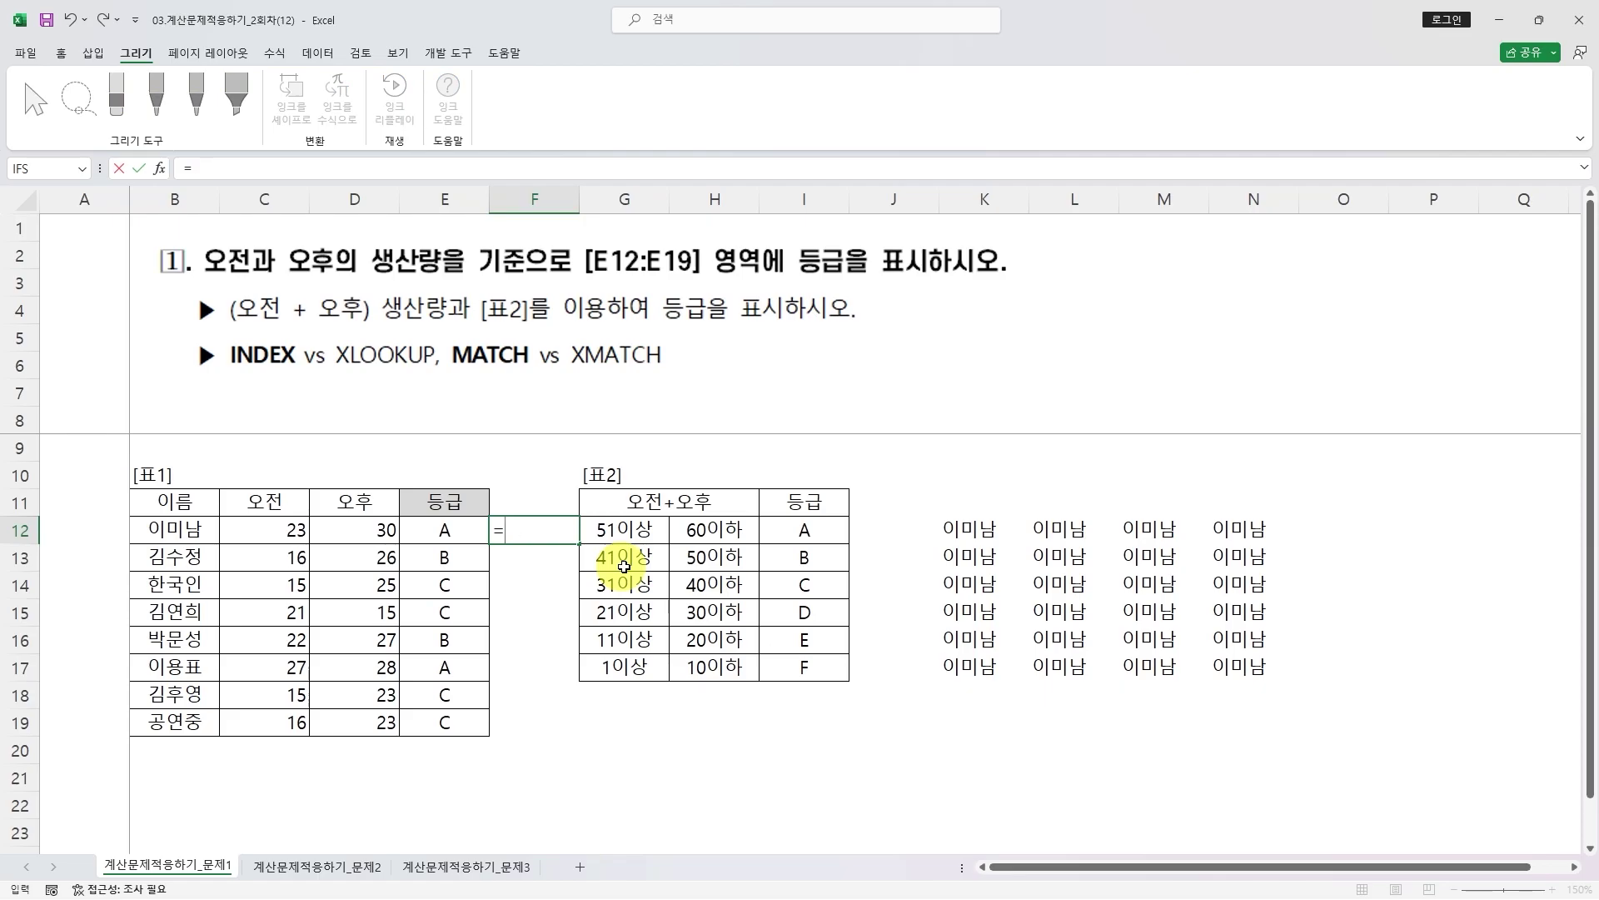
type("xlo")
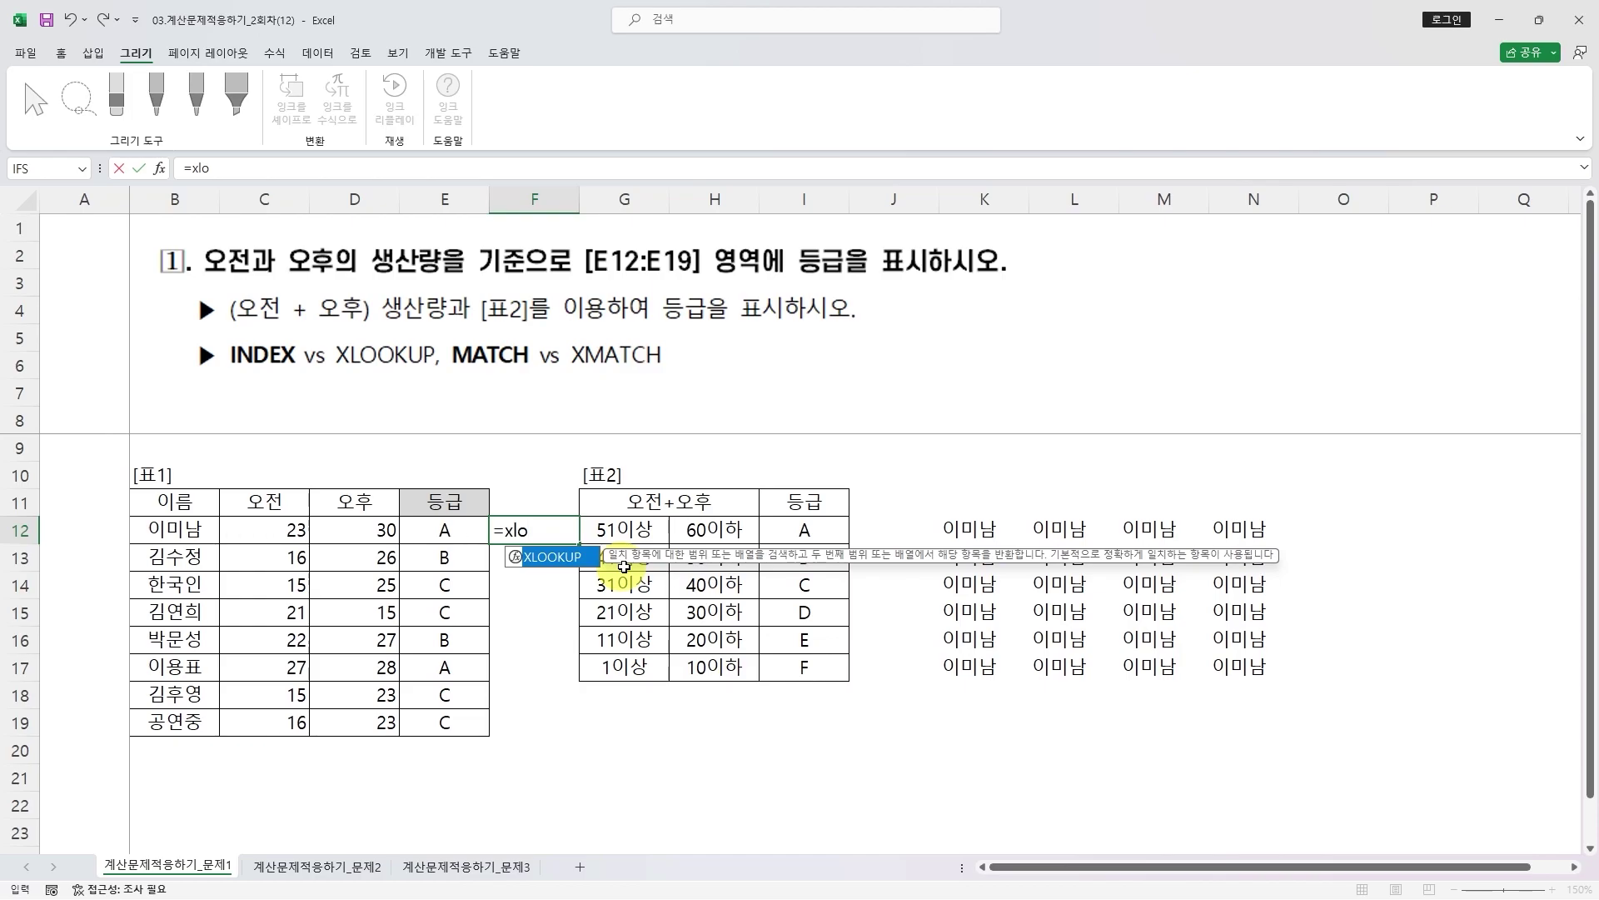
key("Tab")
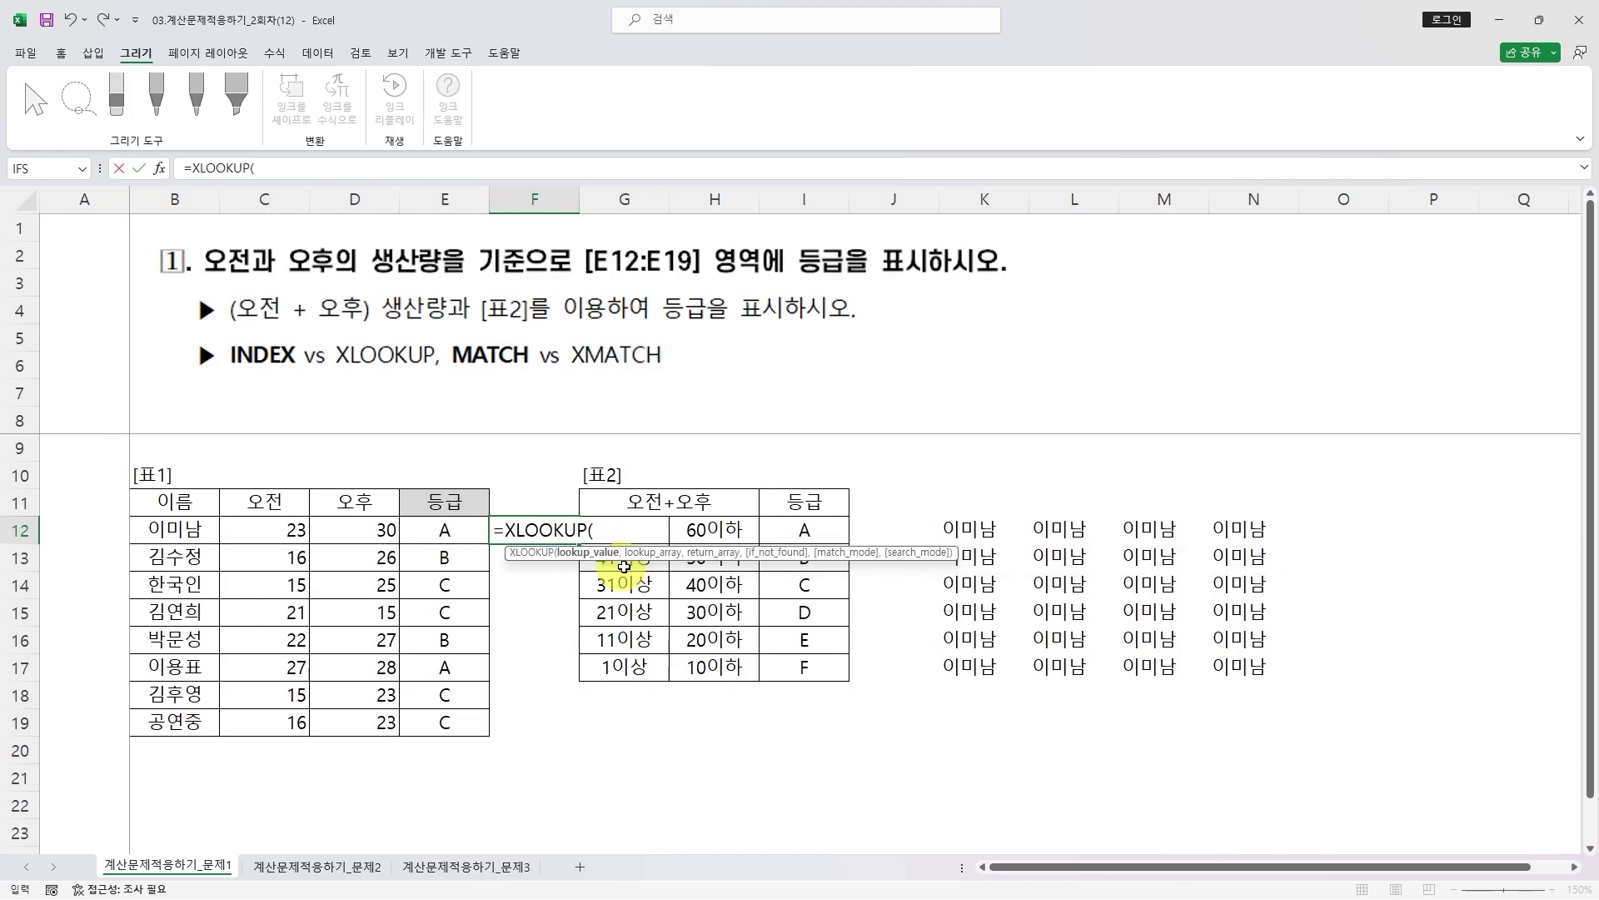
left_click(267, 531)
type("+")
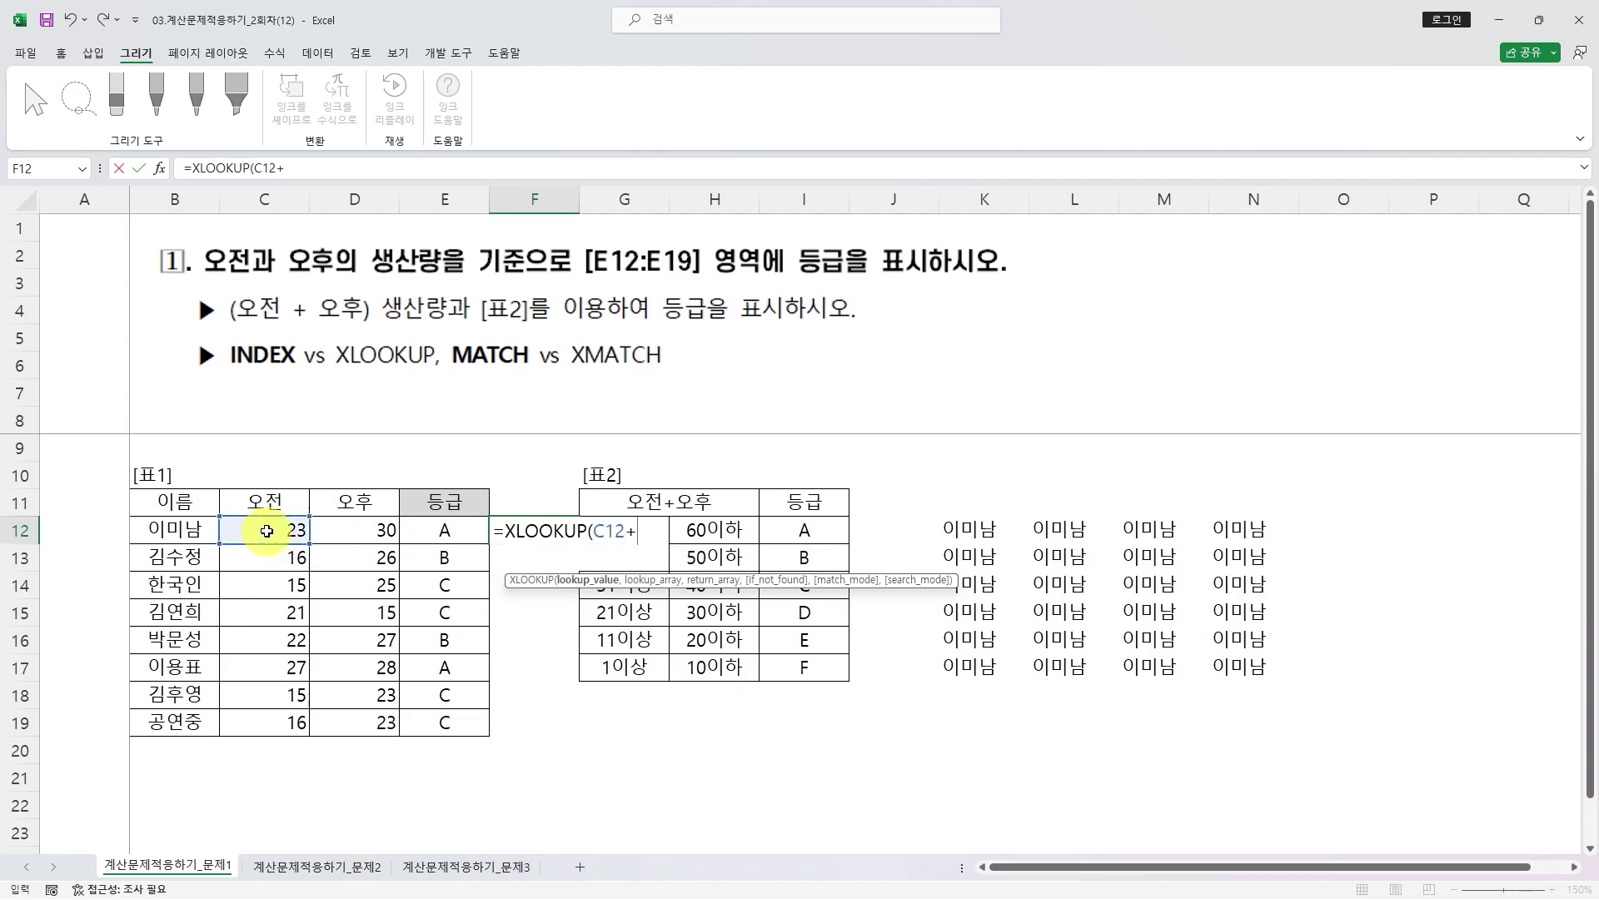
left_click(367, 533)
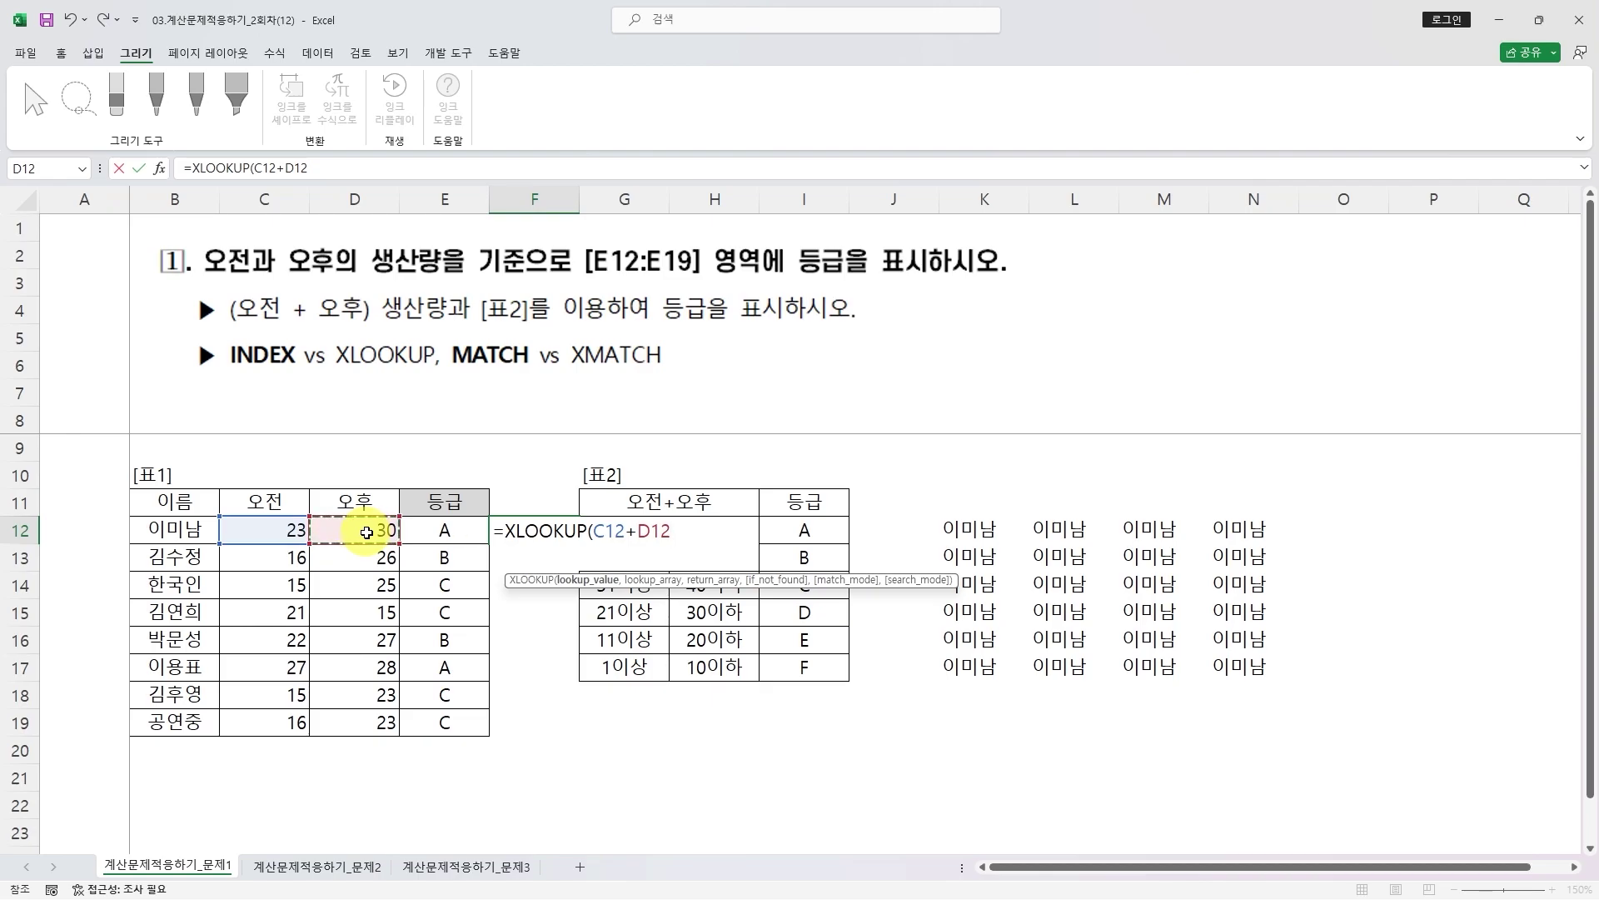
type(",")
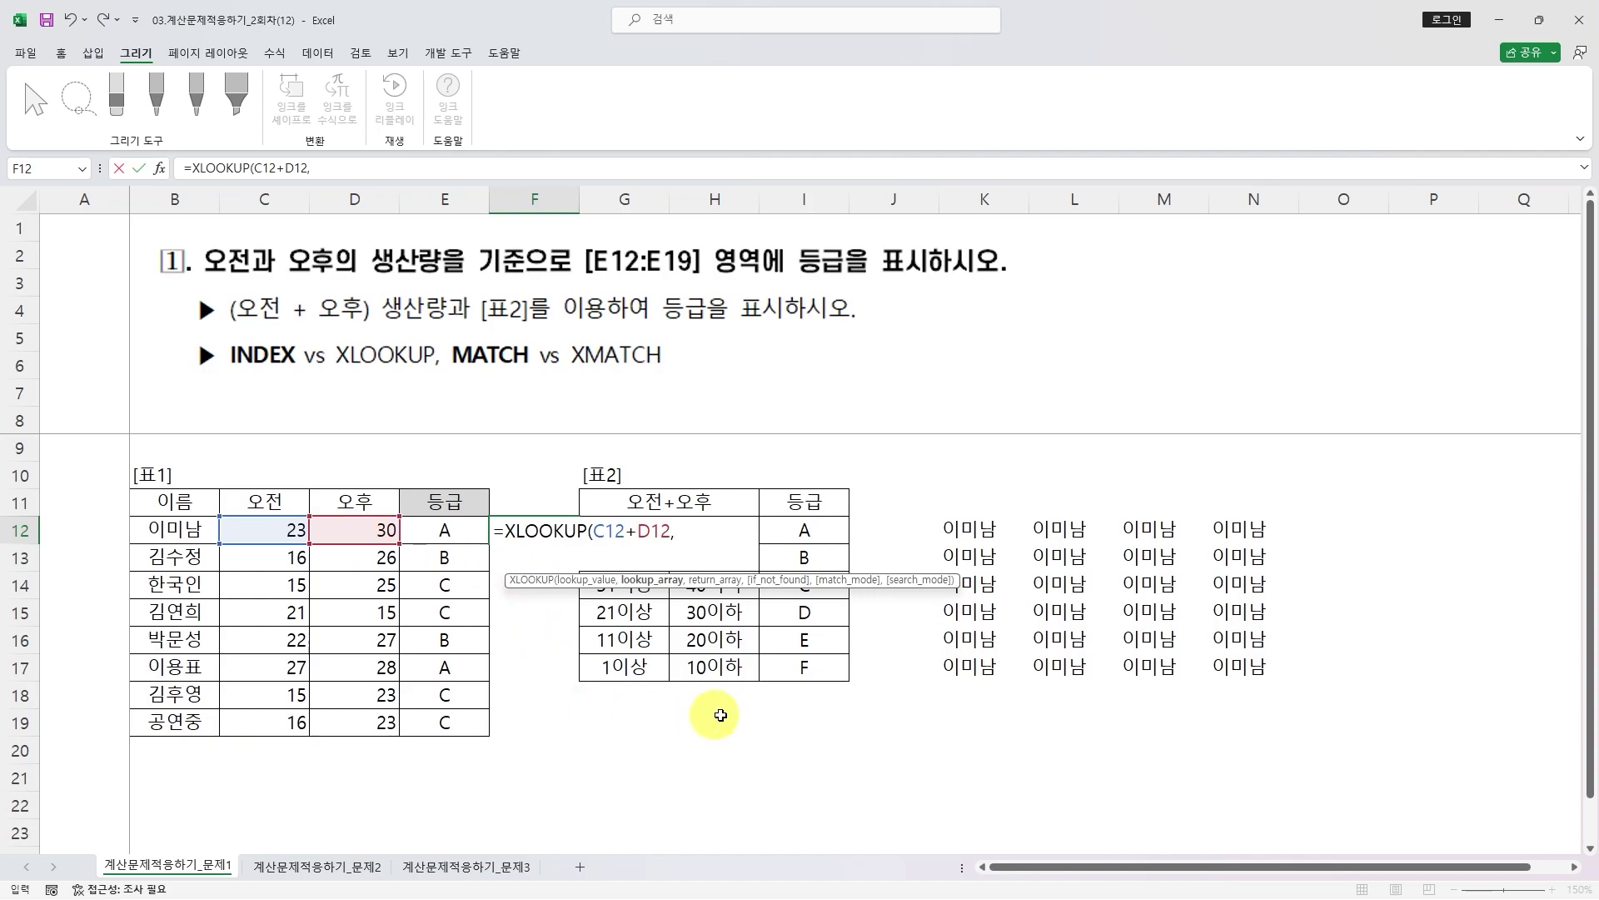
- Add the absolute lookup array $H$12:$H$17 and the absolute return array $I$12:$I$17 to the XLOOKUP formula
left_click_drag(720, 670, 715, 531)
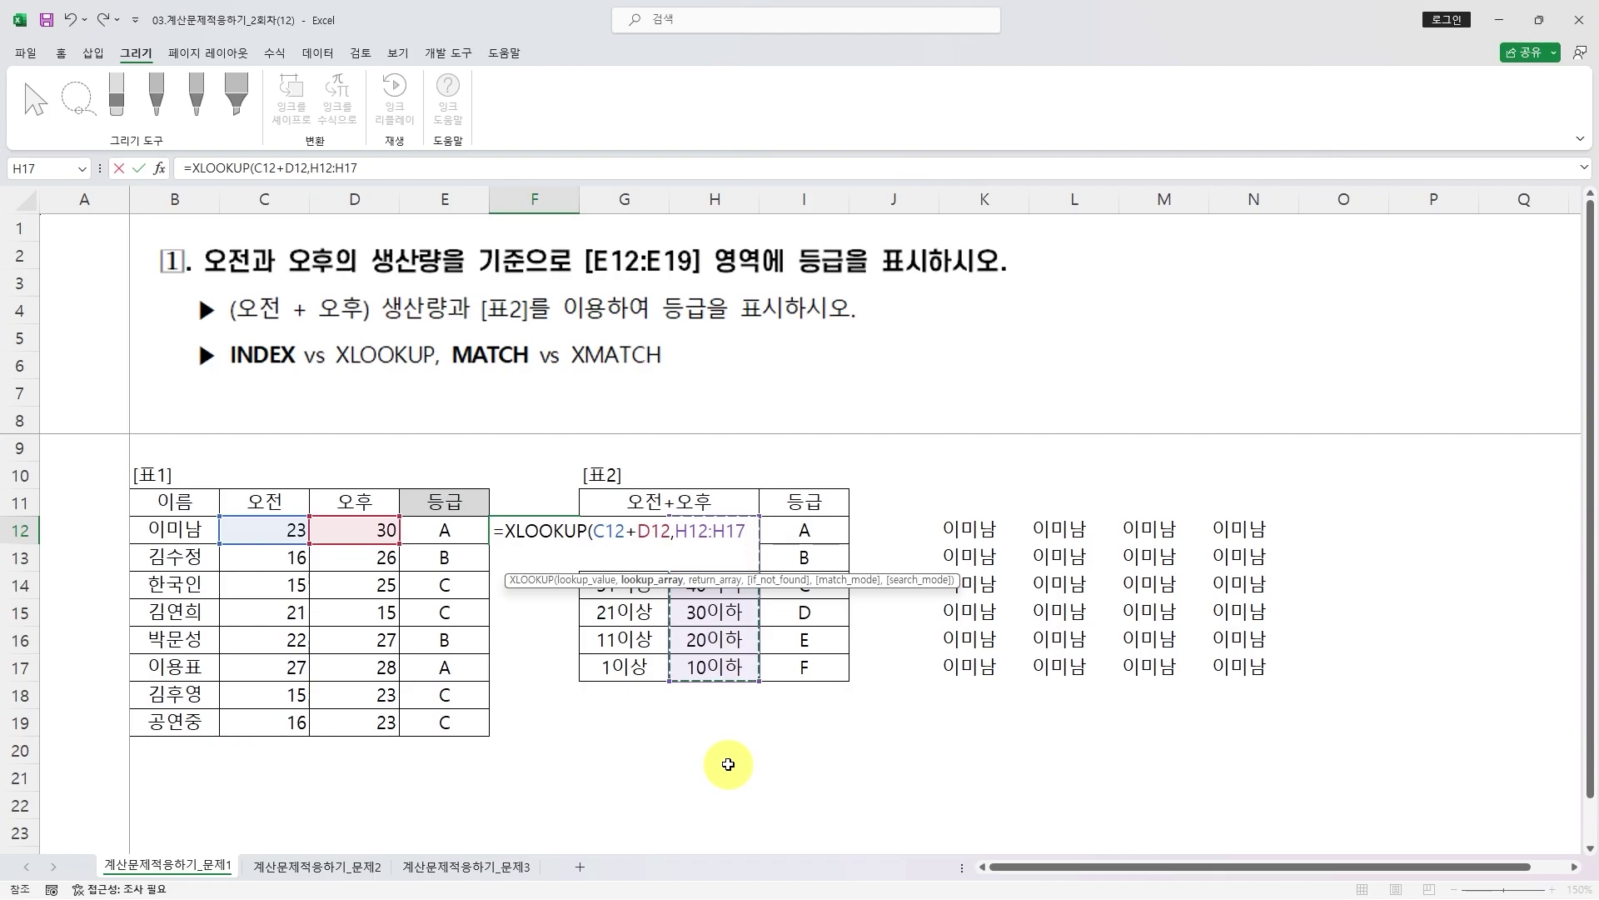
key("F4")
type(",")
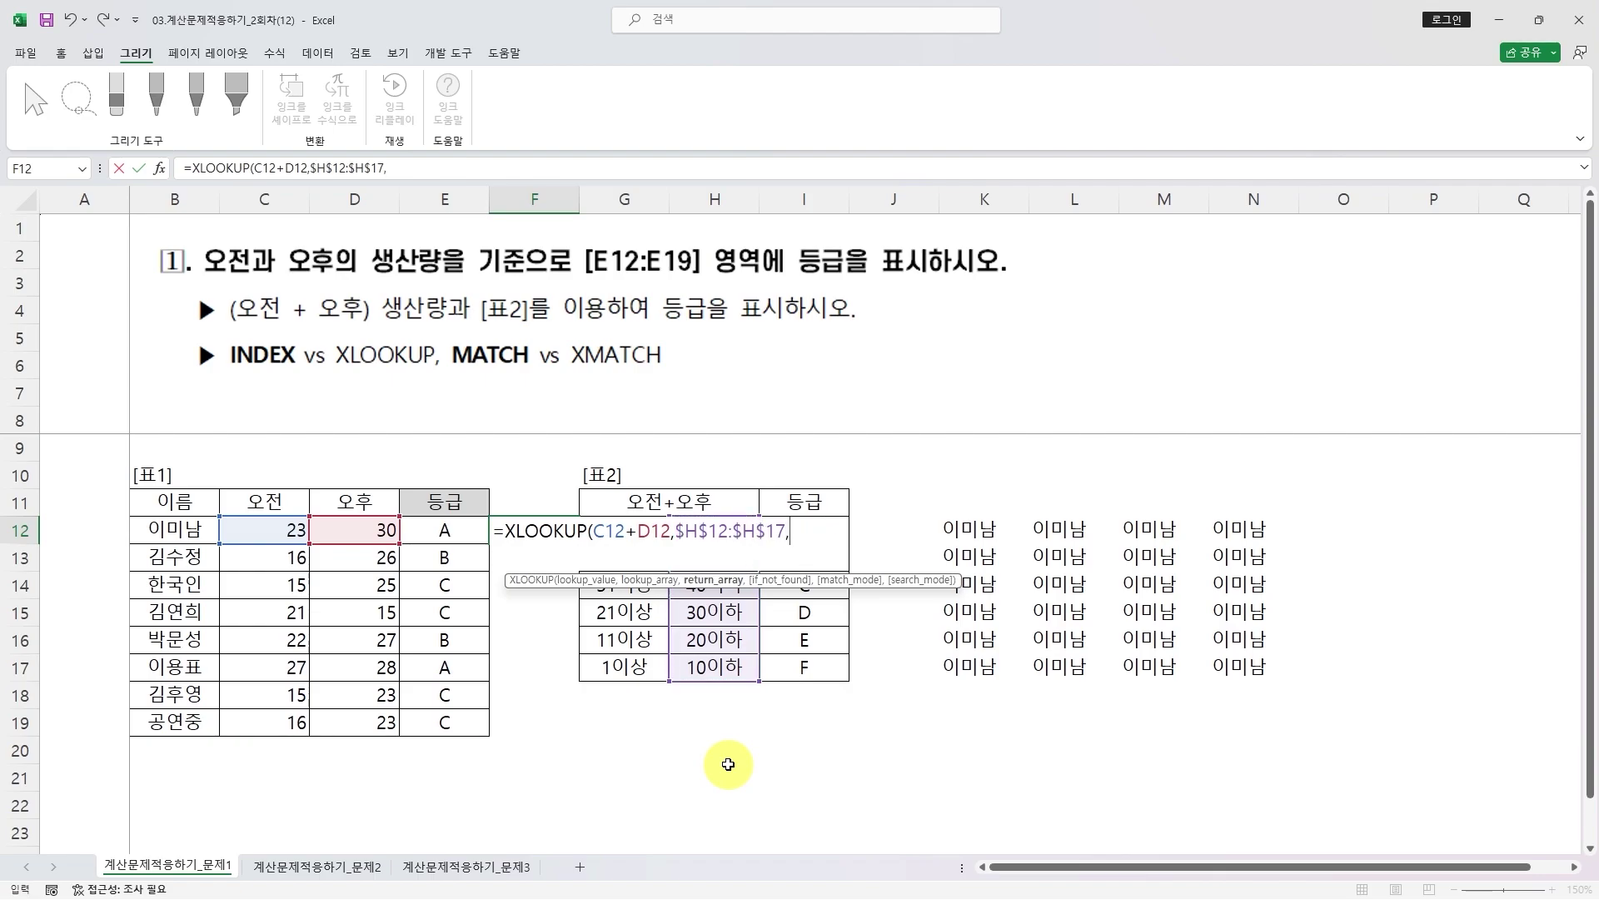
left_click_drag(803, 667, 799, 595)
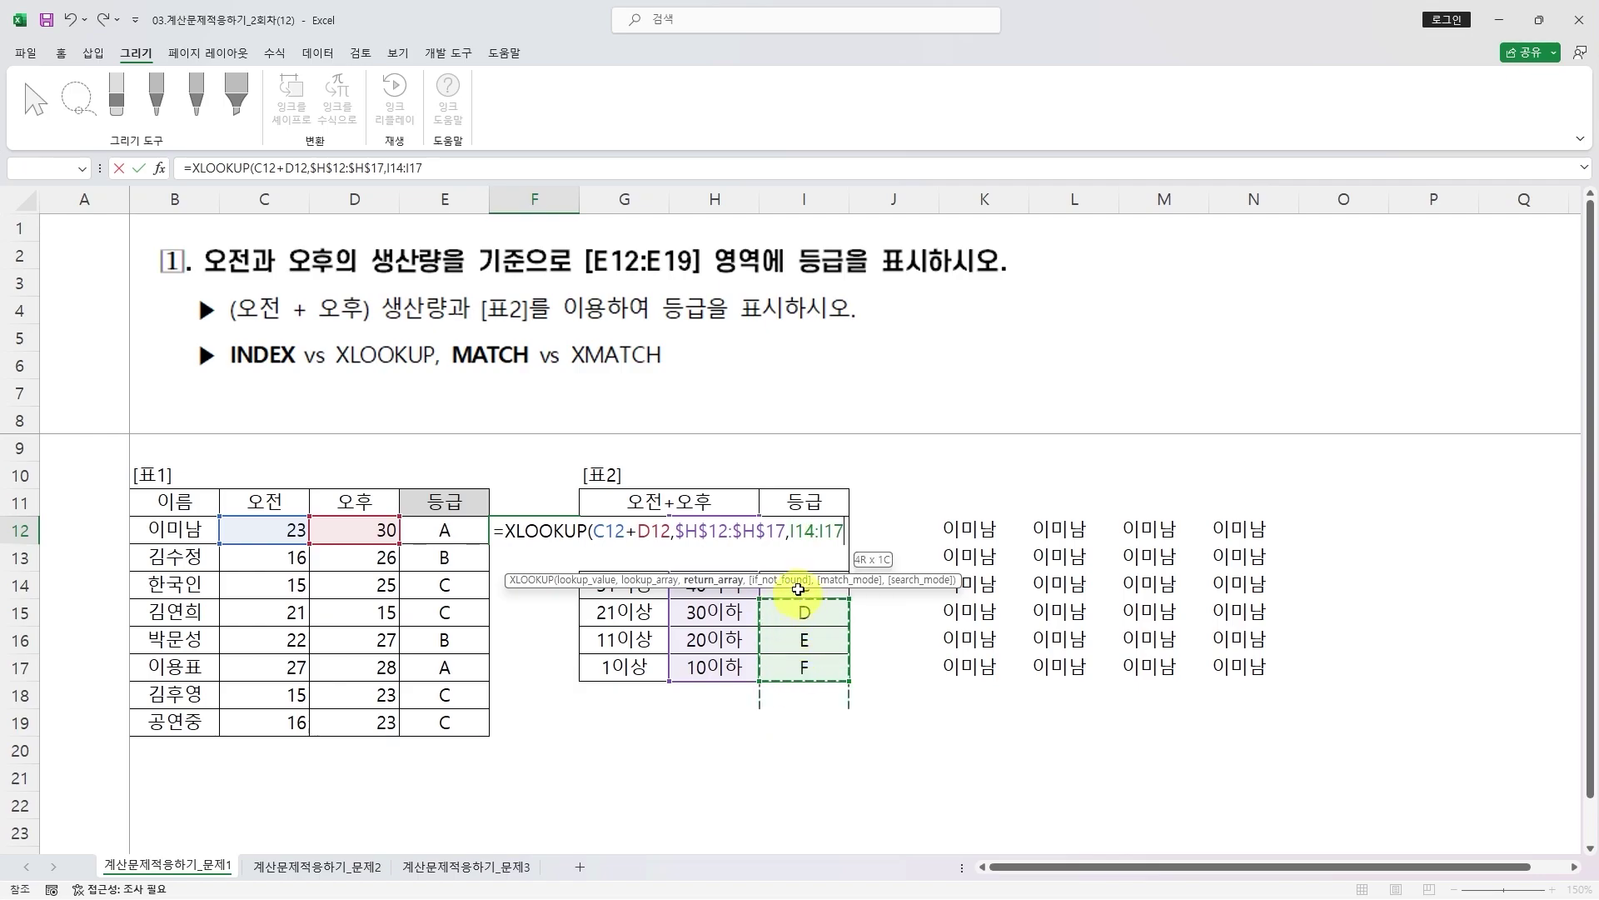
left_click_drag(833, 527, 830, 674)
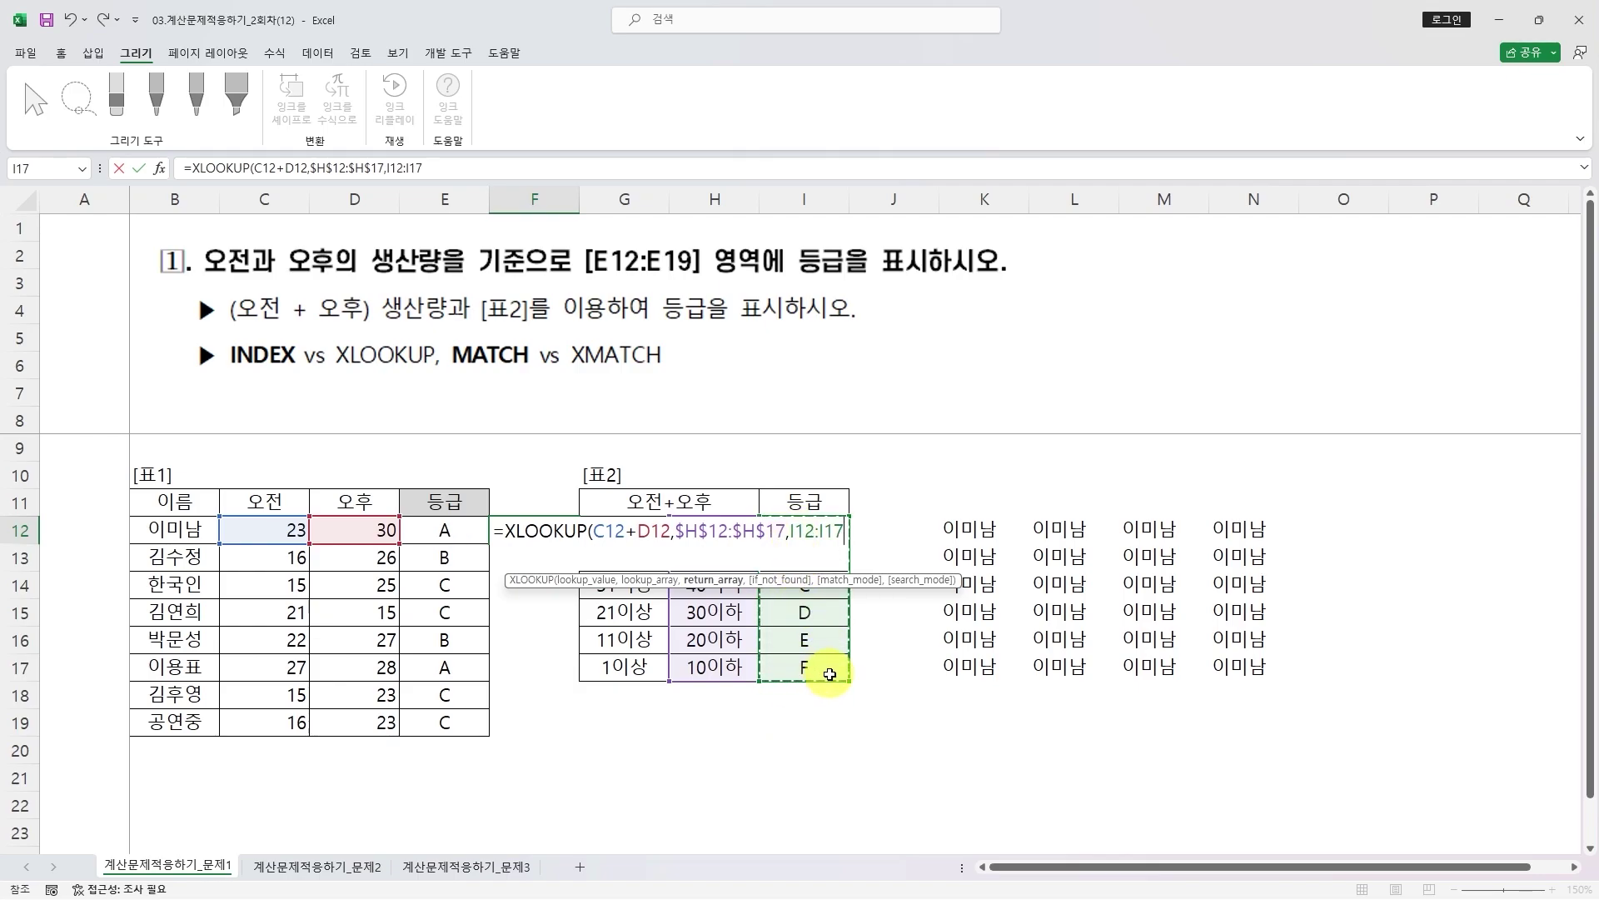
key("F4")
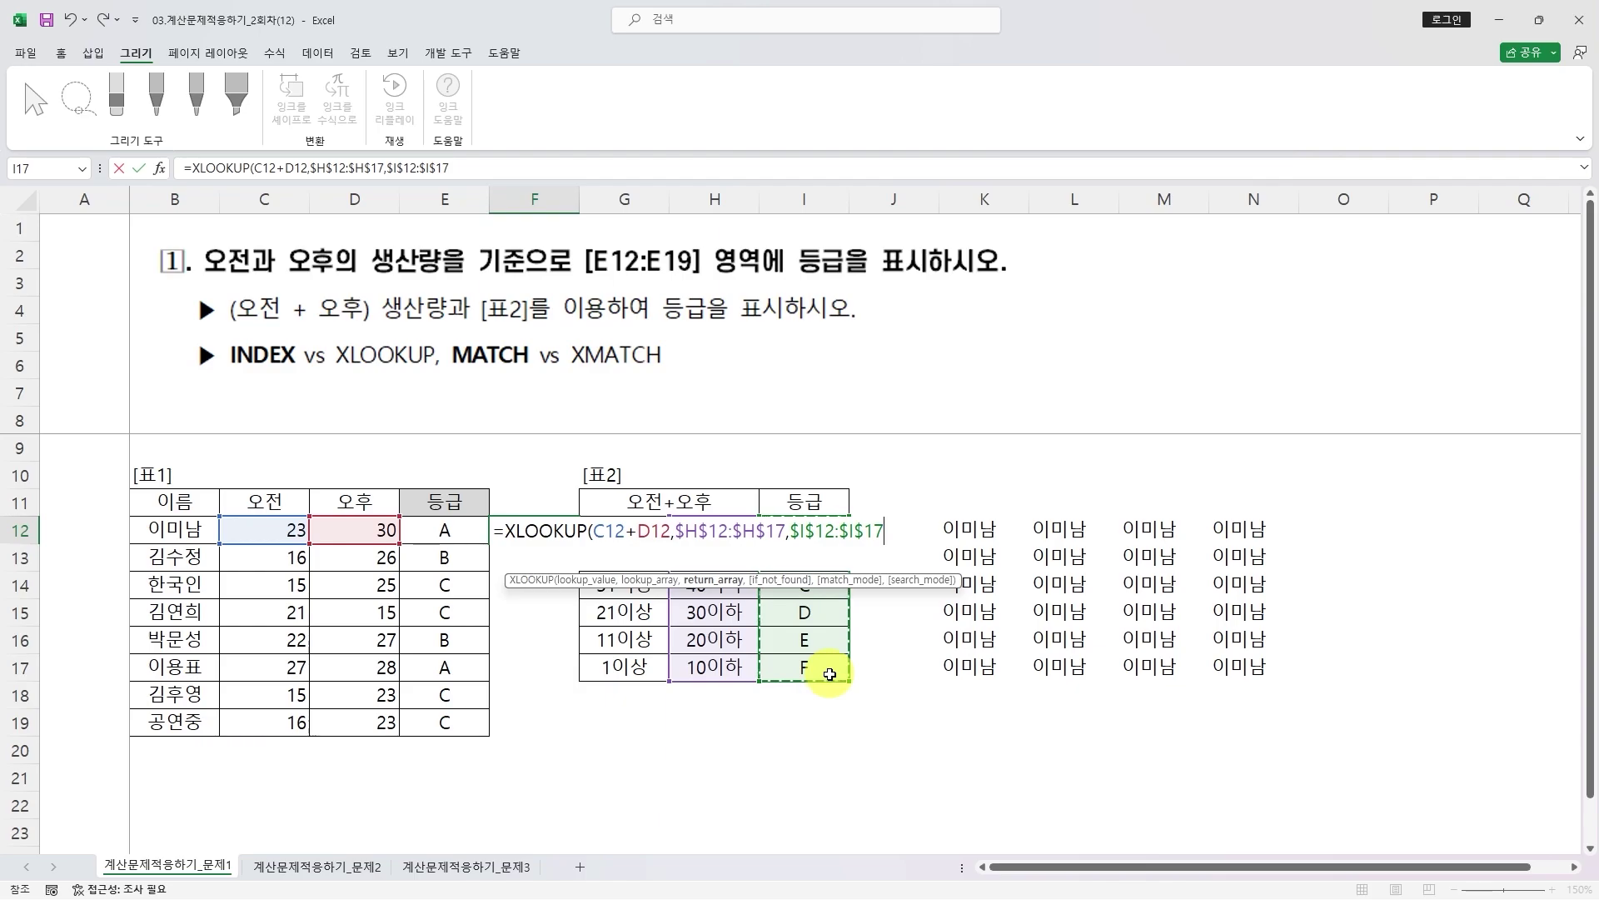
type(",")
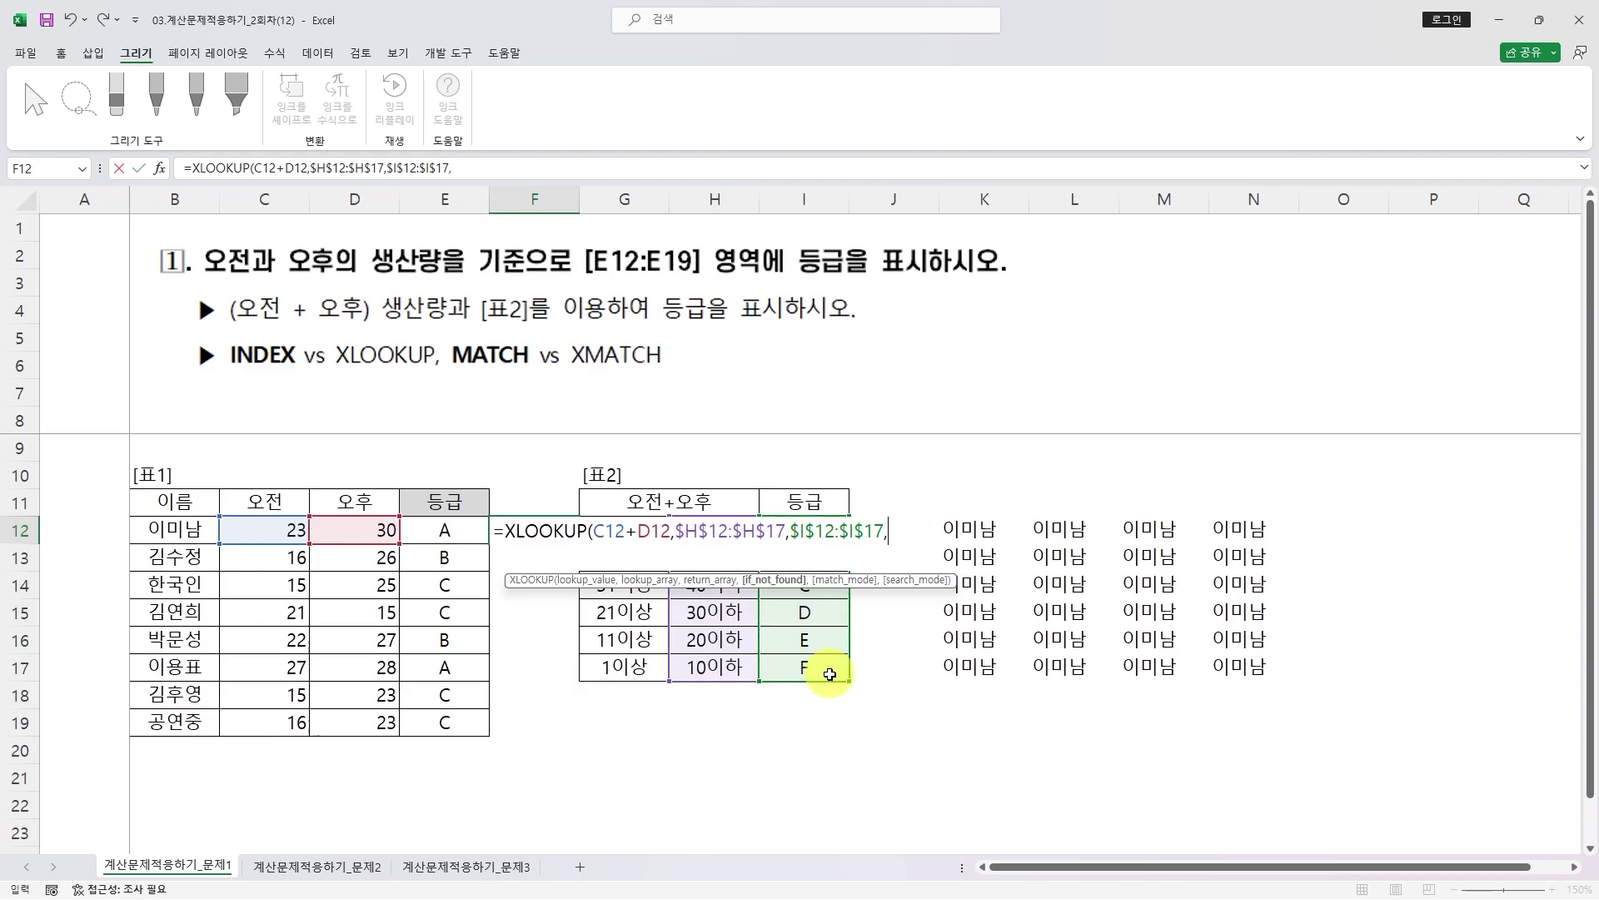
- Complete the XLOOKUP formula with "해당없음" as the not-found text and match mode 1, and fill it down to F19
type("\"")
type("해당없음")
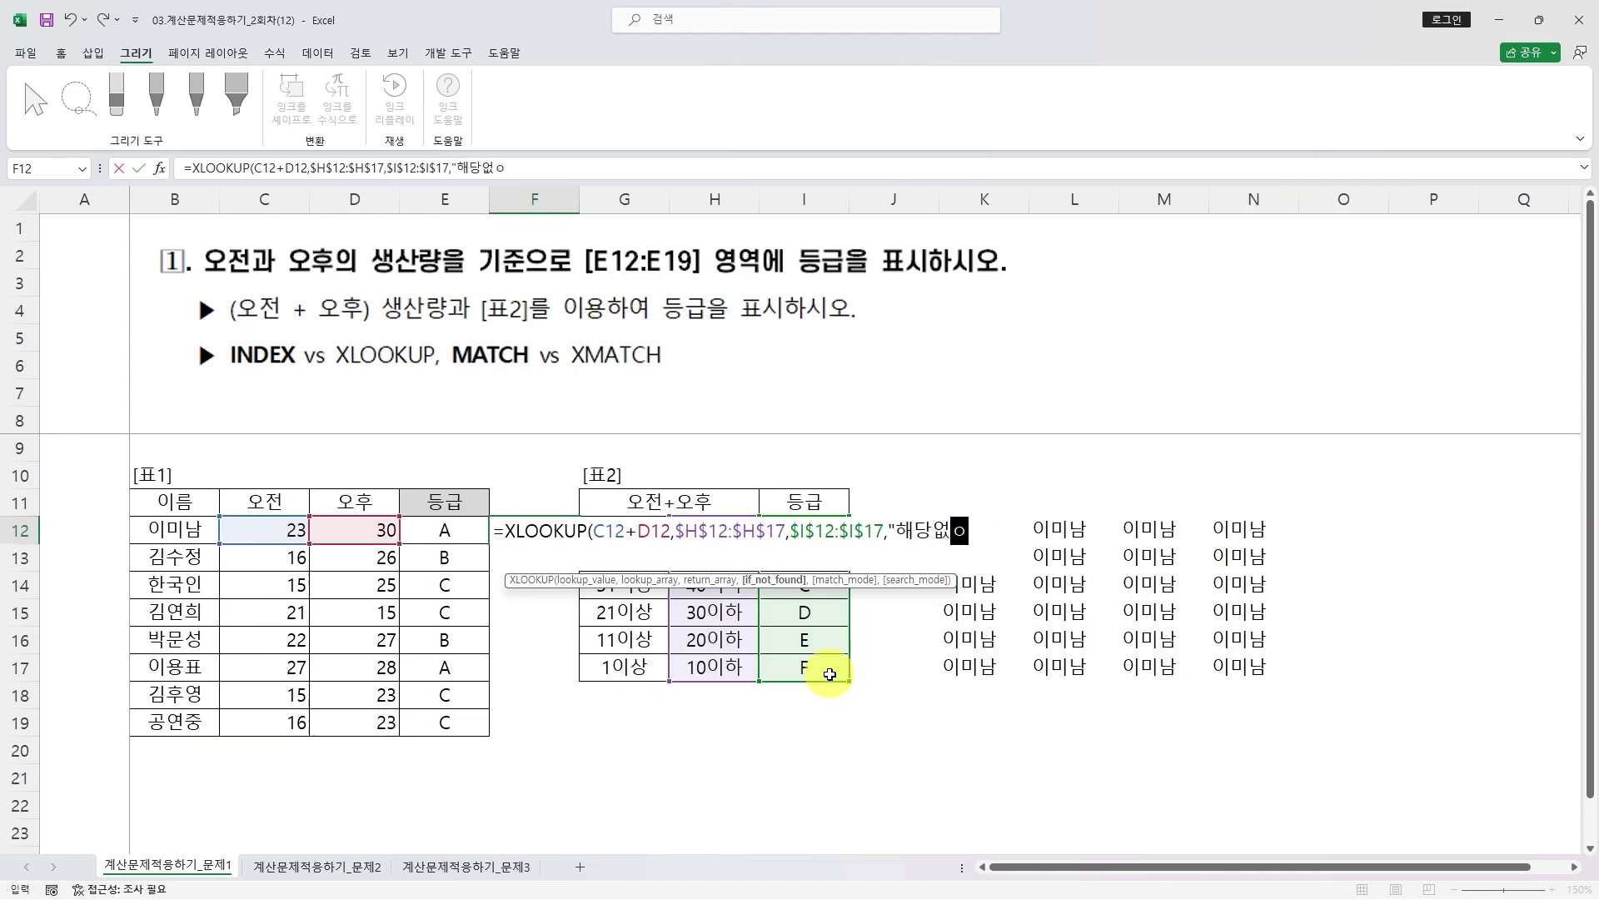
type("\",1")
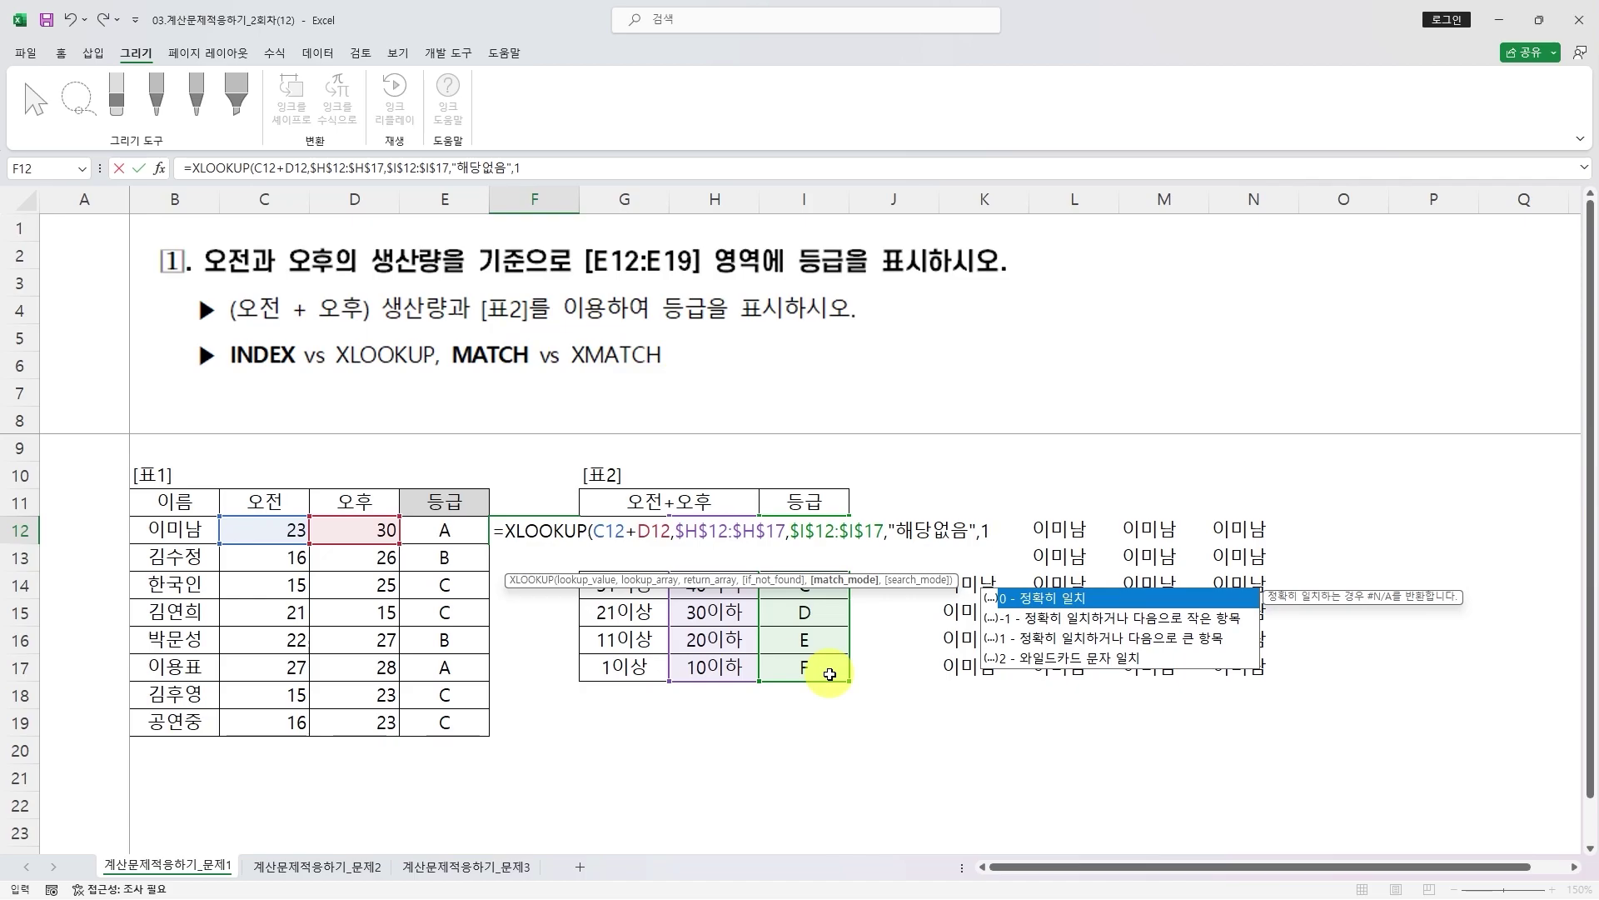
type(",")
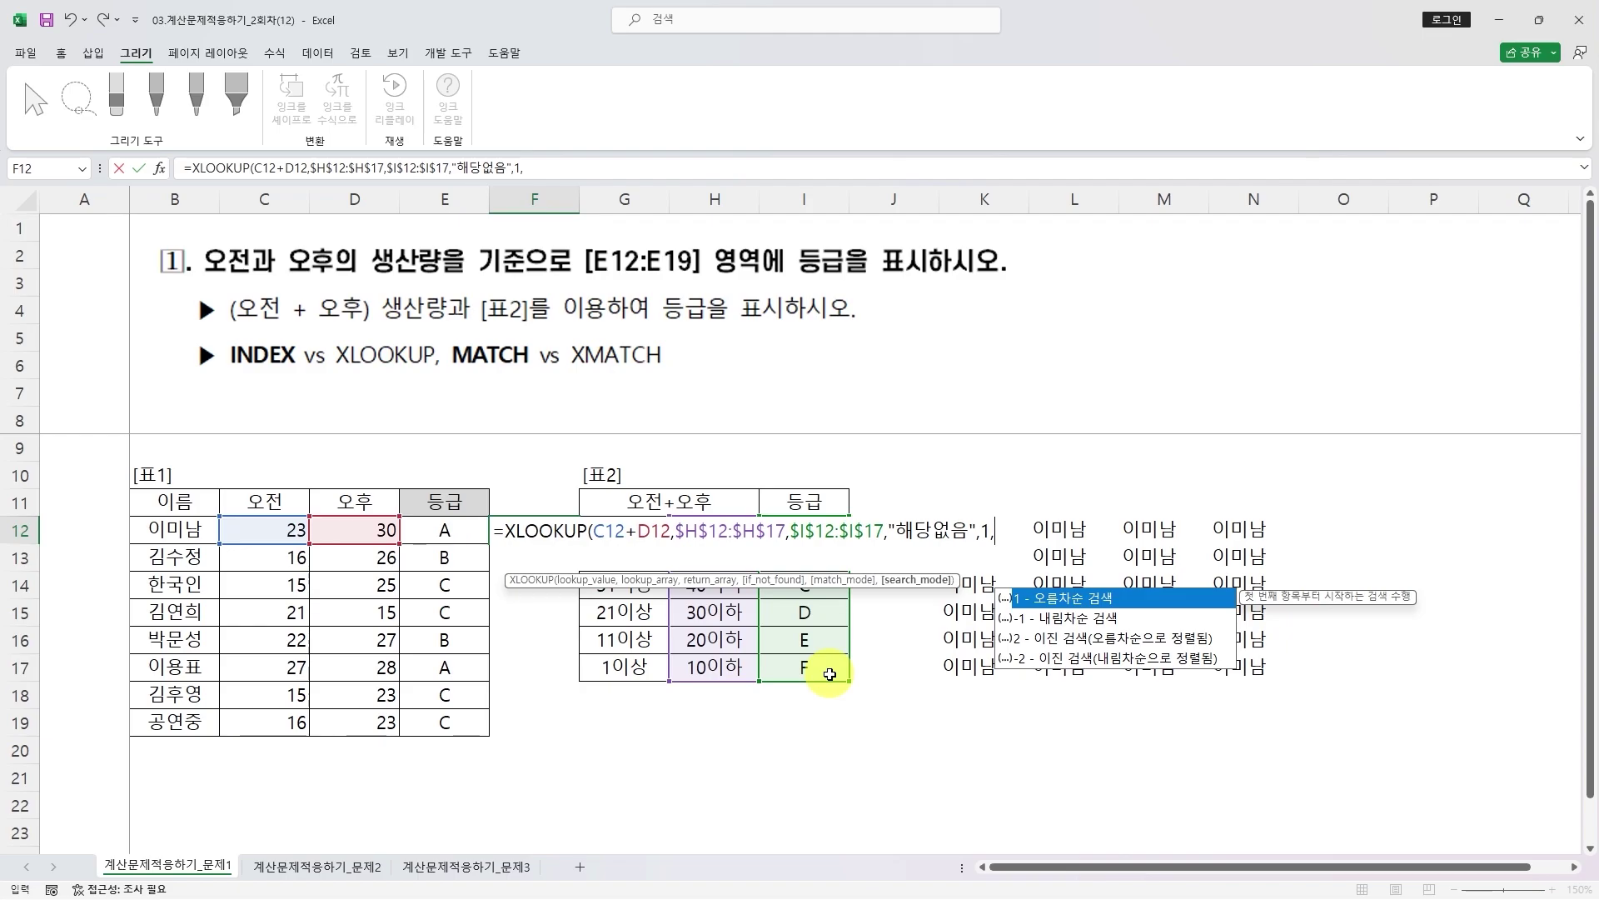
key("BackSpace")
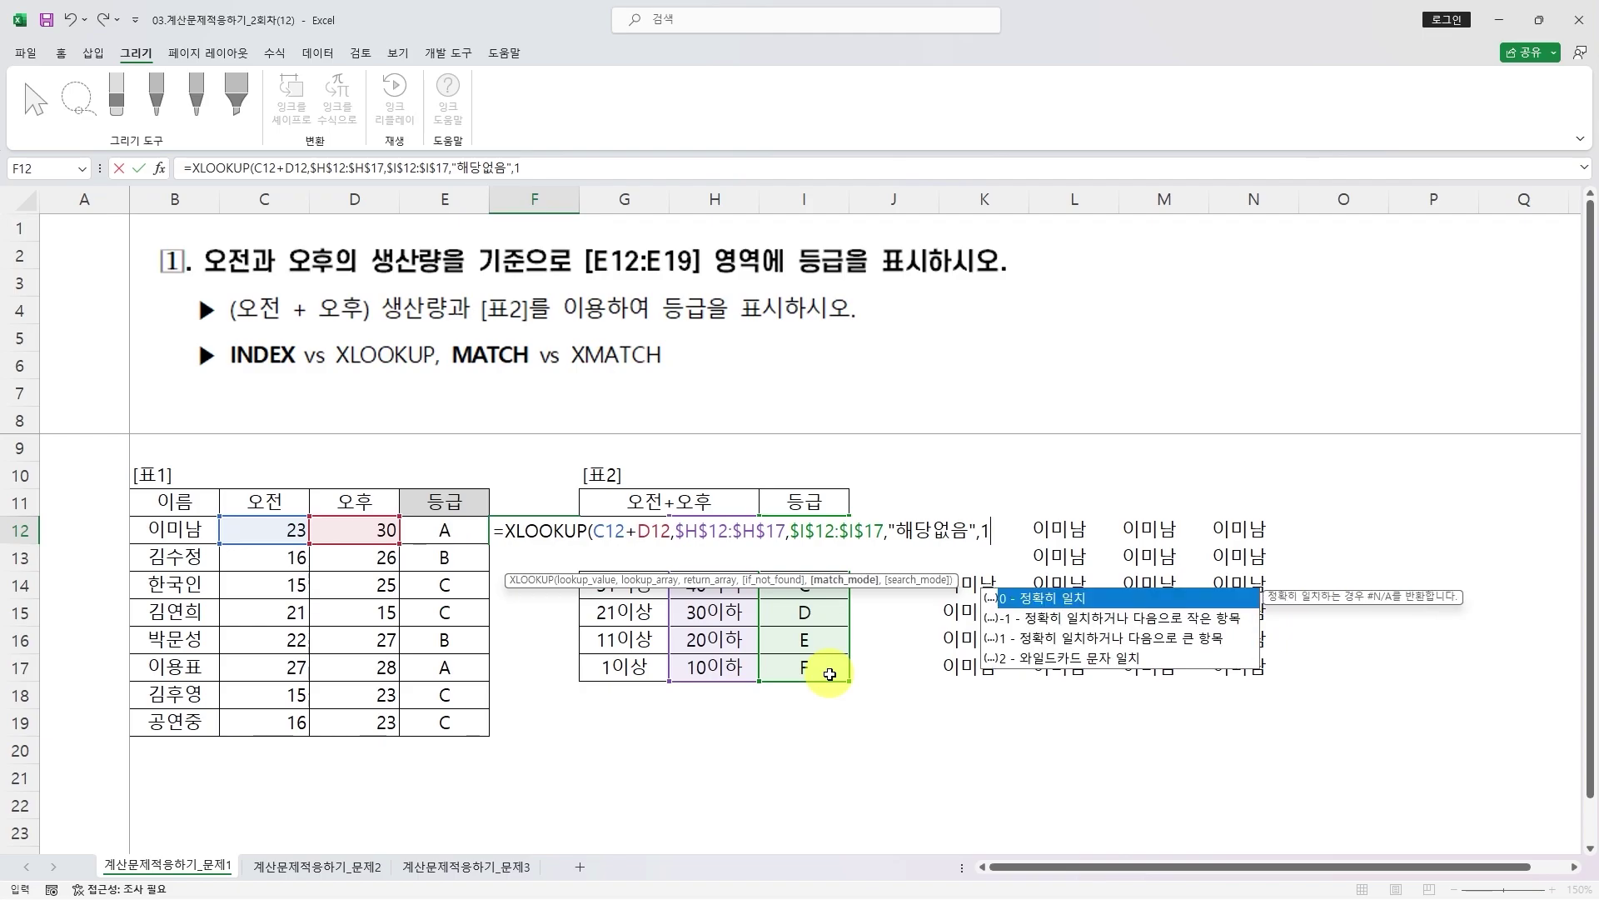
type(")")
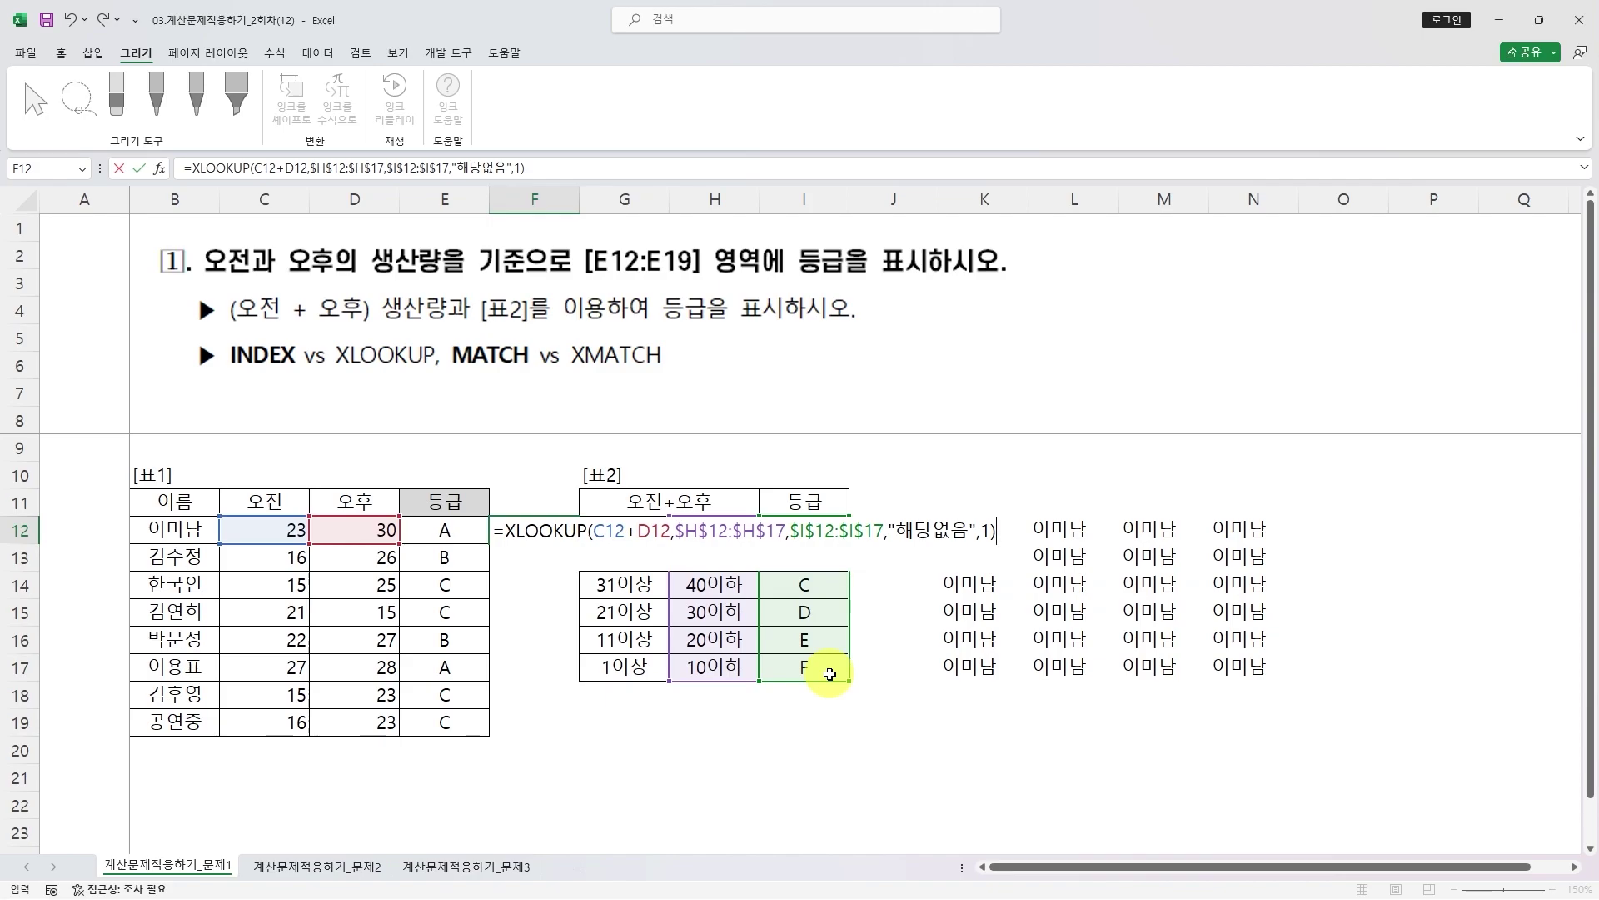
key("Return")
left_click(534, 530)
left_click_drag(578, 543, 578, 731)
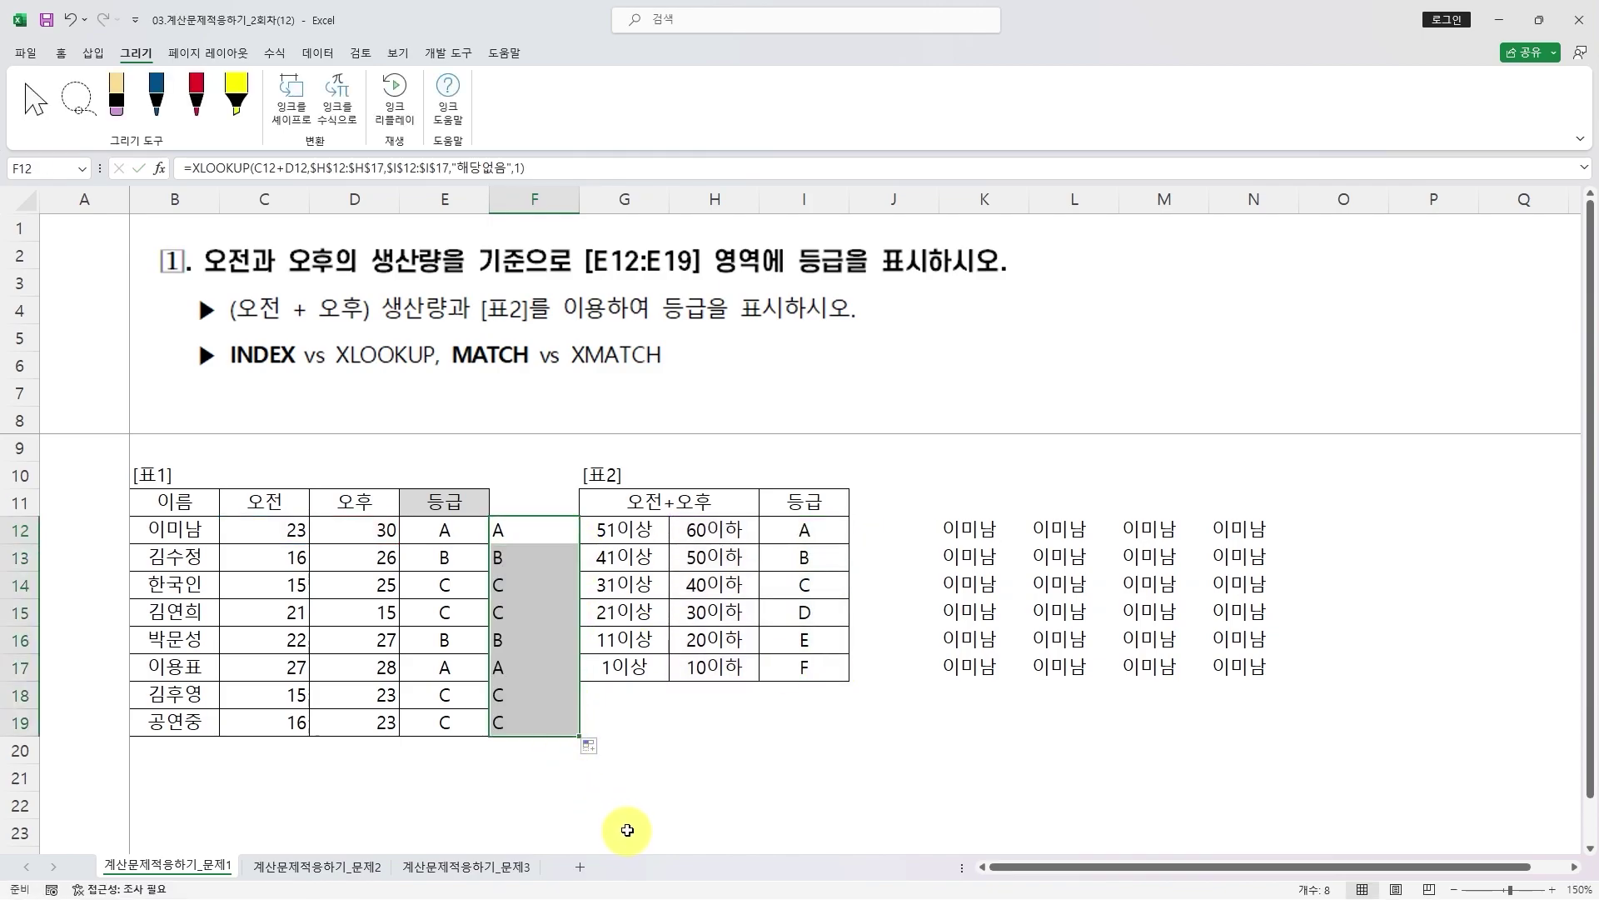
key("F2")
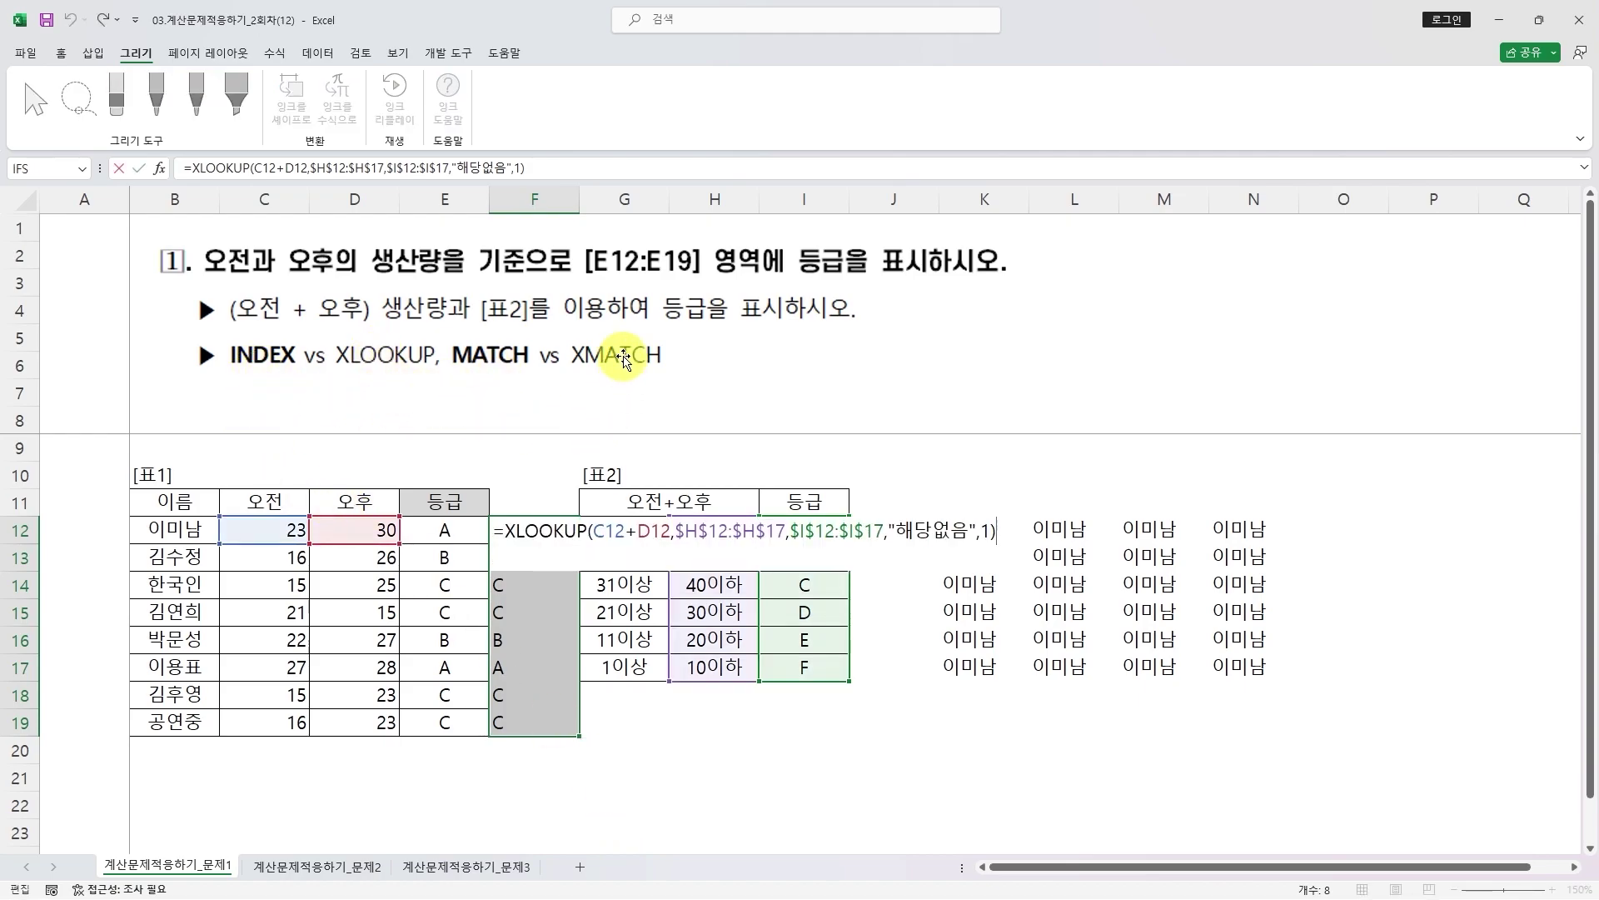
key("Escape")
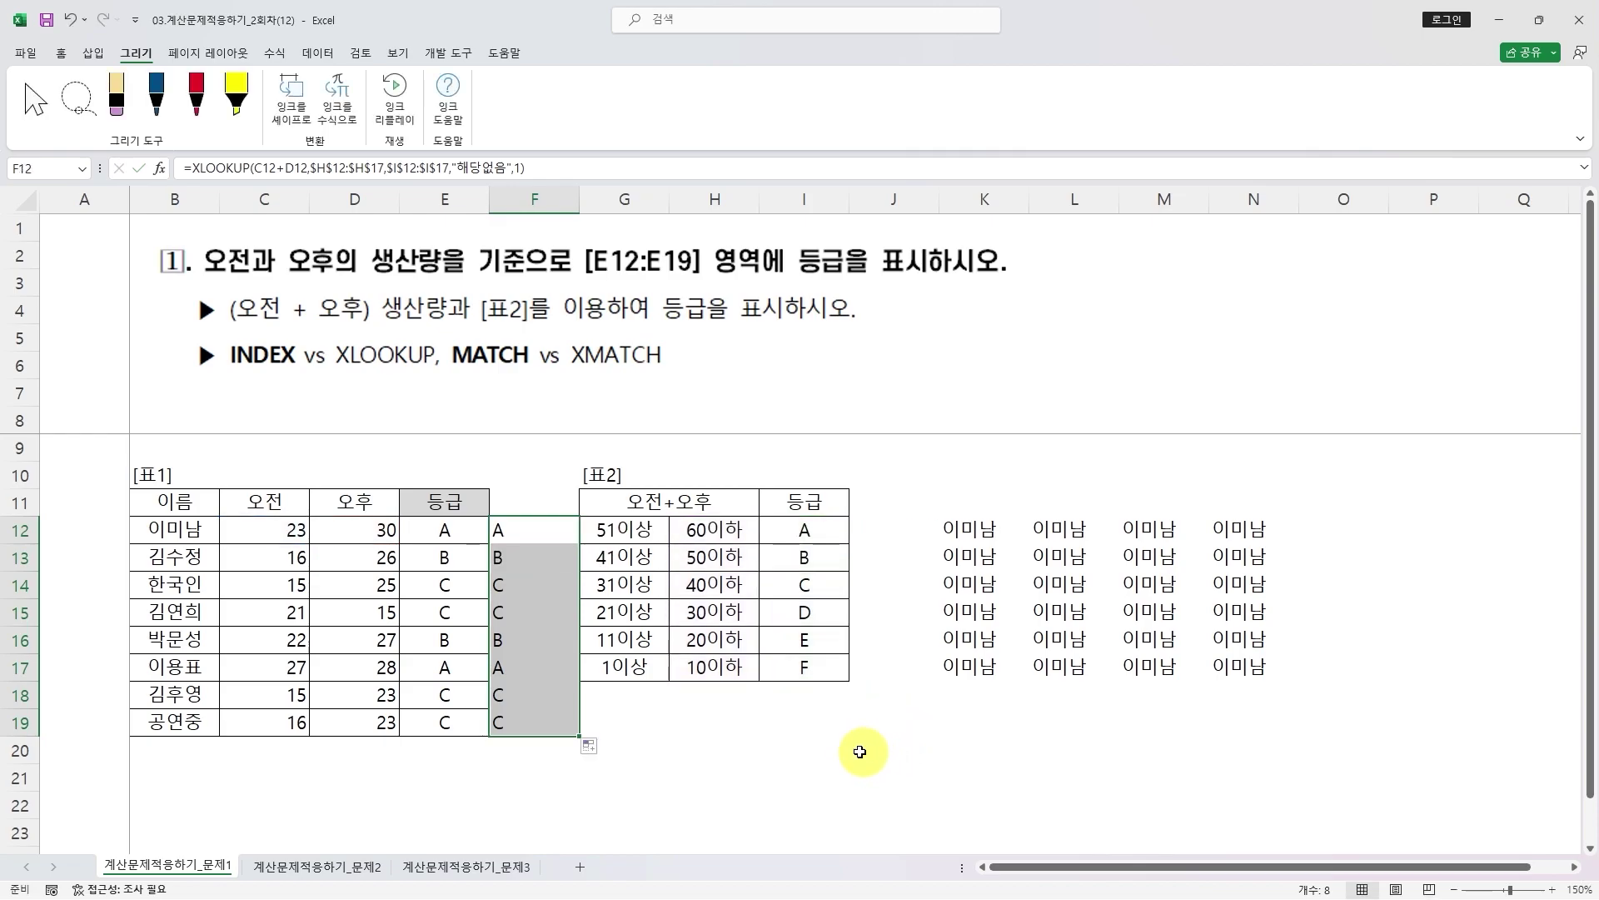
left_click(688, 723)
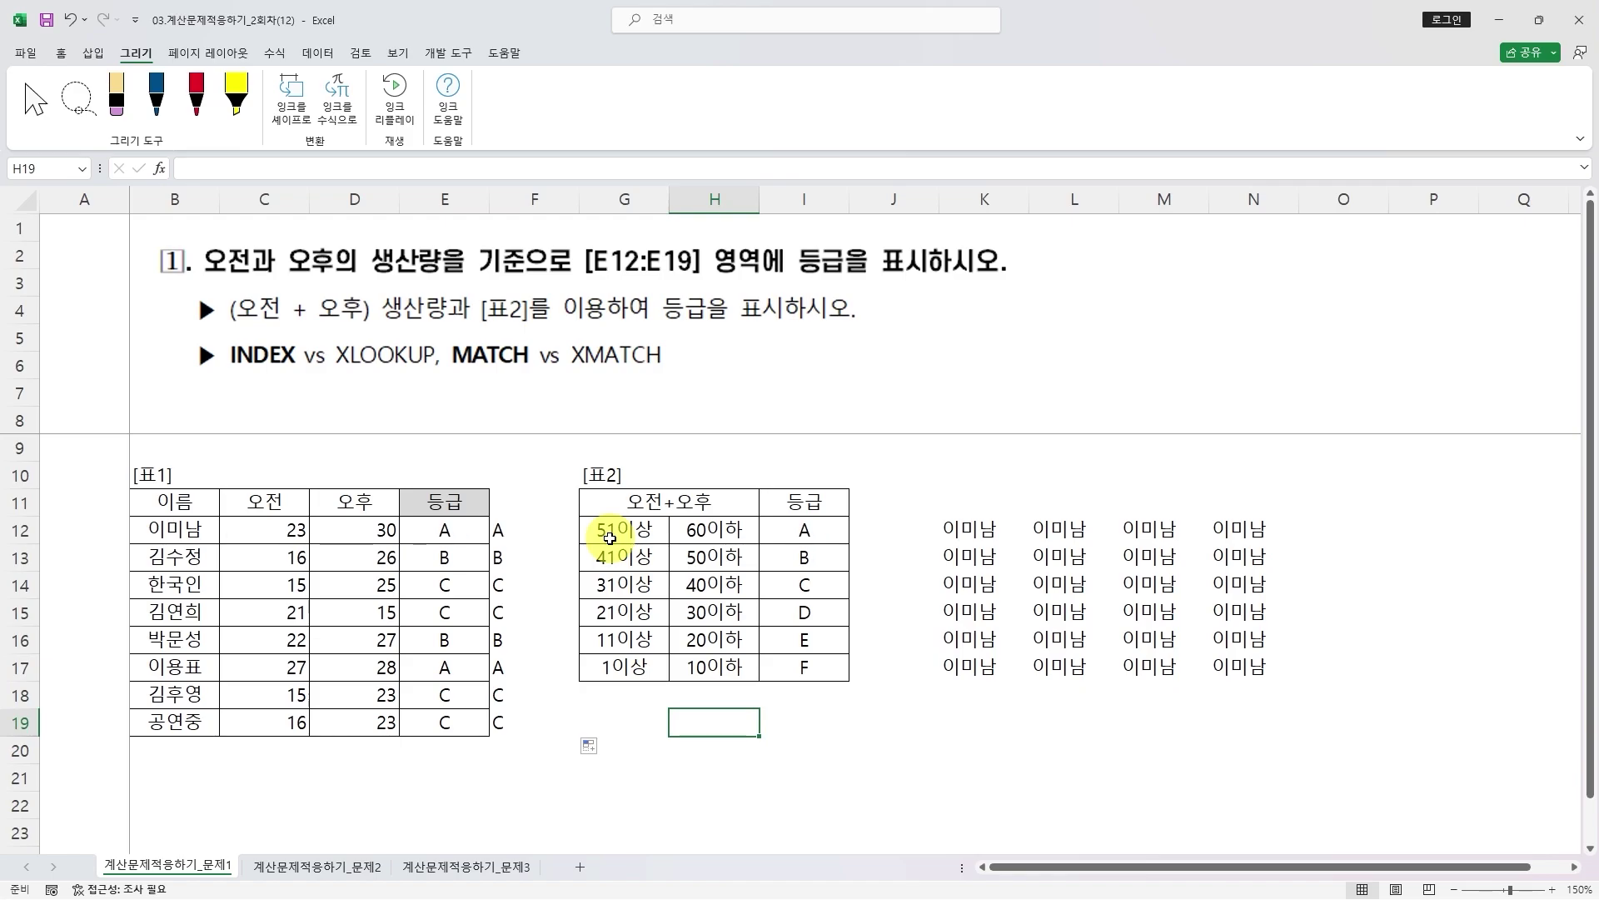
- On the 계산문제적용하기_문제2 sheet, enter the partial example =LARGE(K9:K19,3 in C13 as plain text
left_click(317, 866)
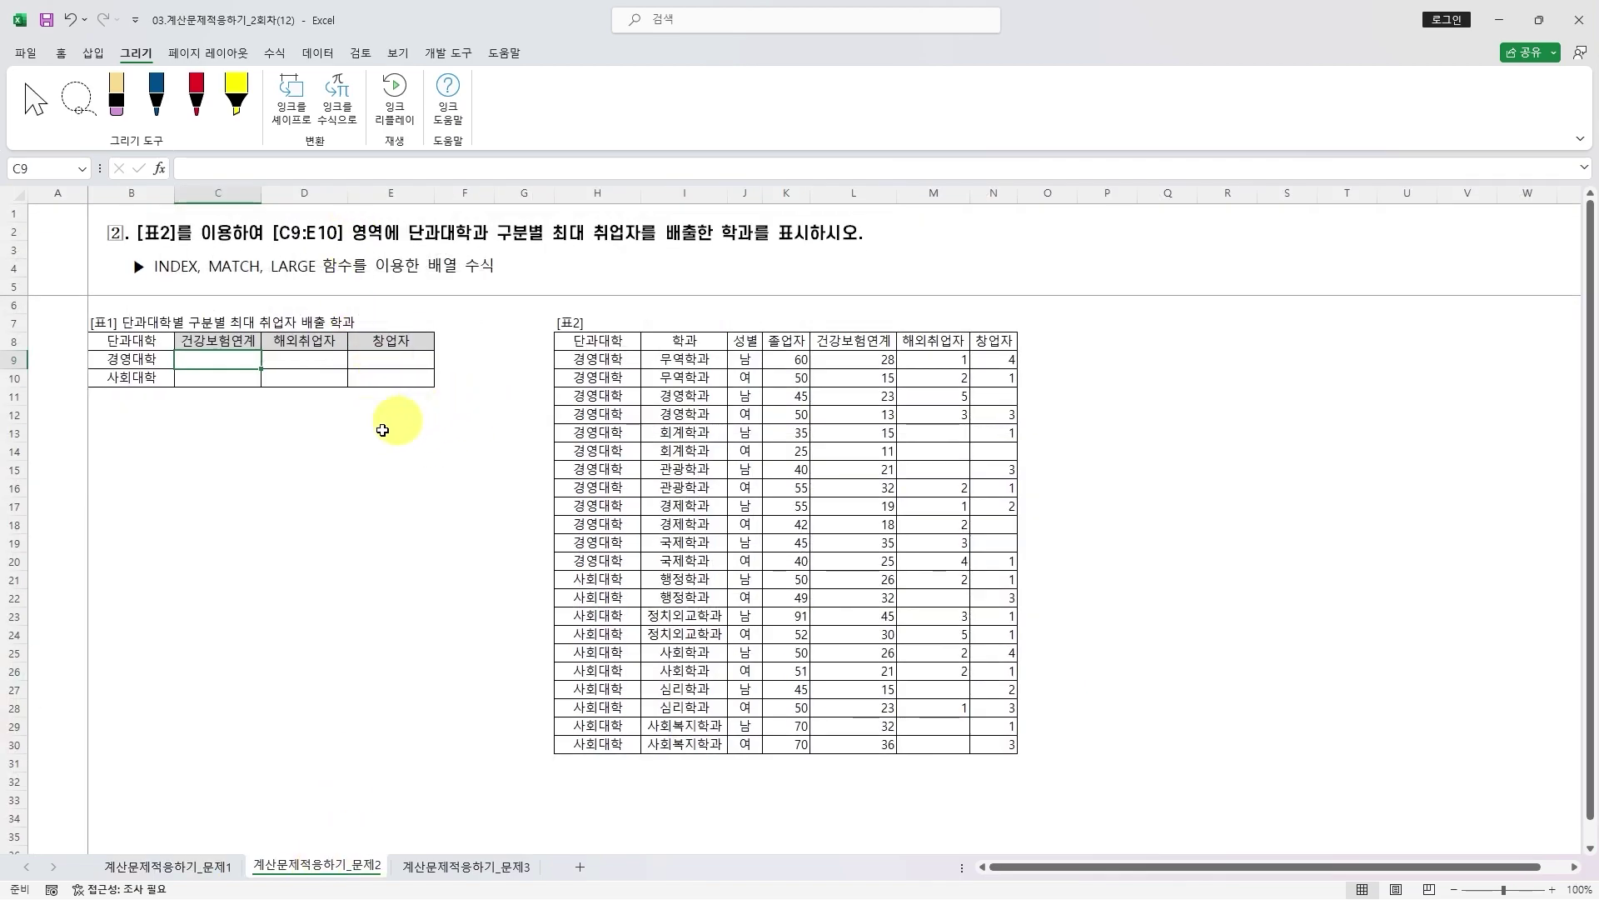
scroll(366, 442, "up", 4)
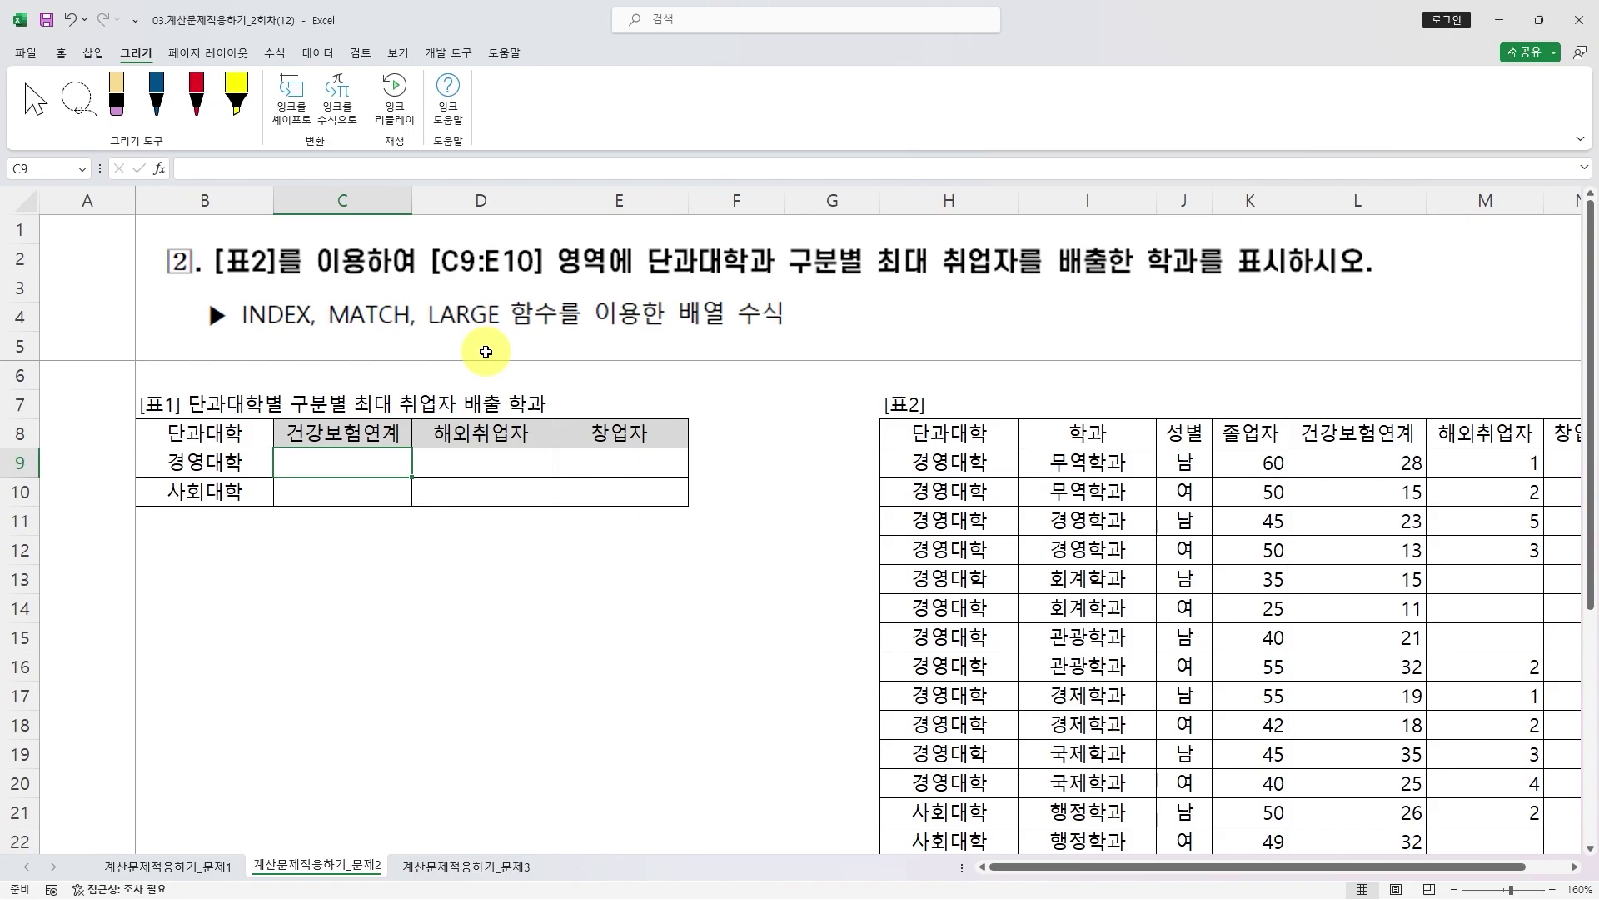
left_click(347, 593)
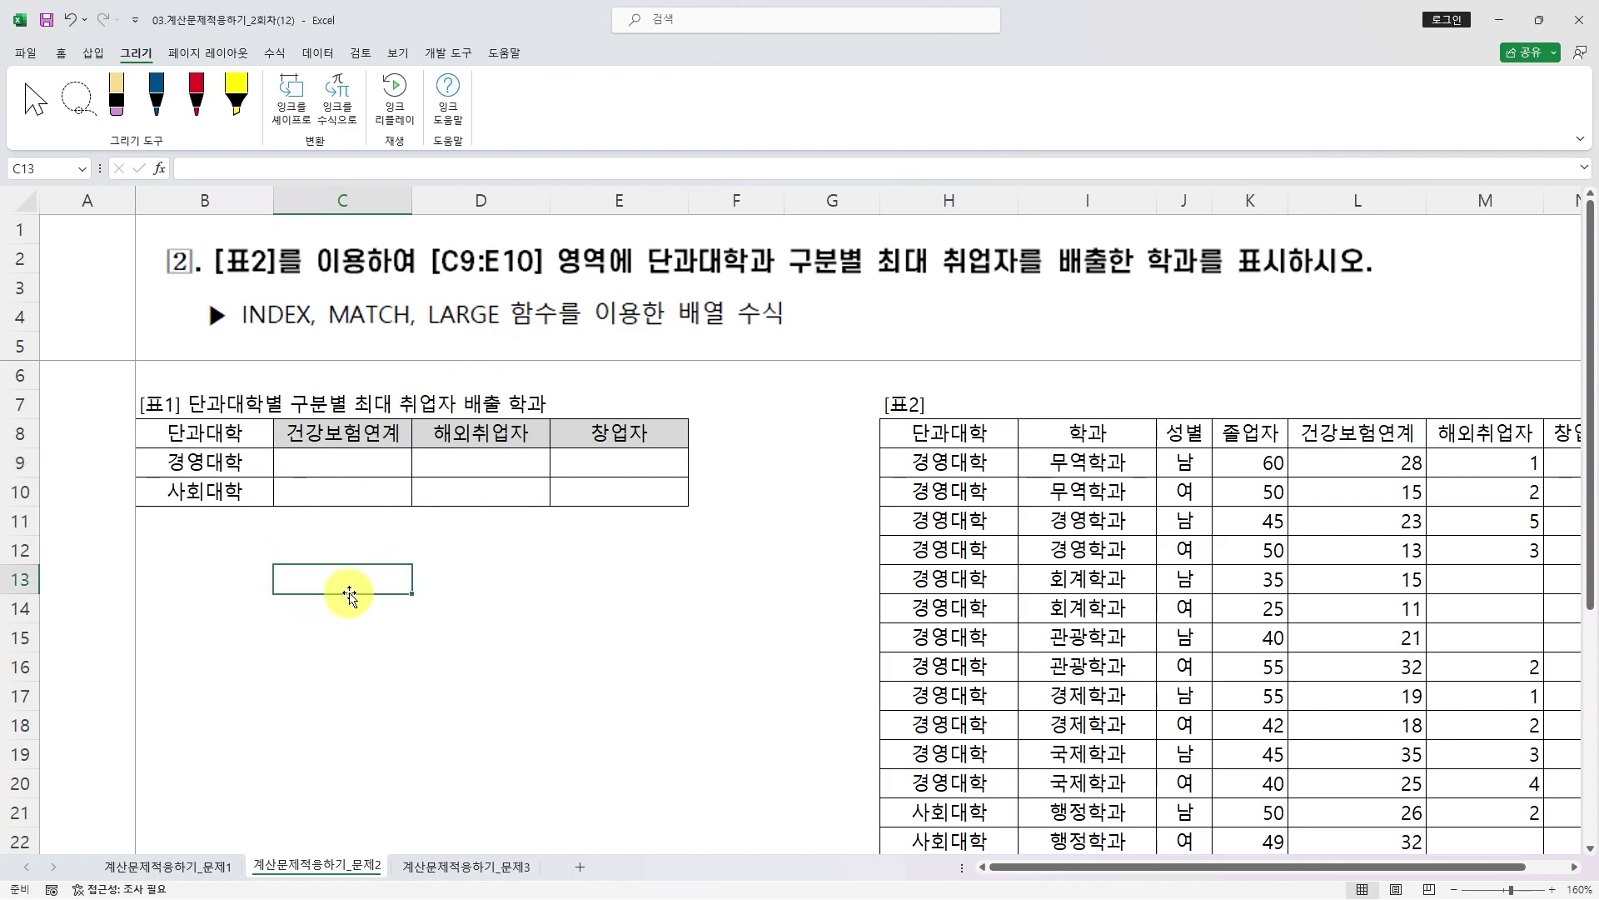
type("=la")
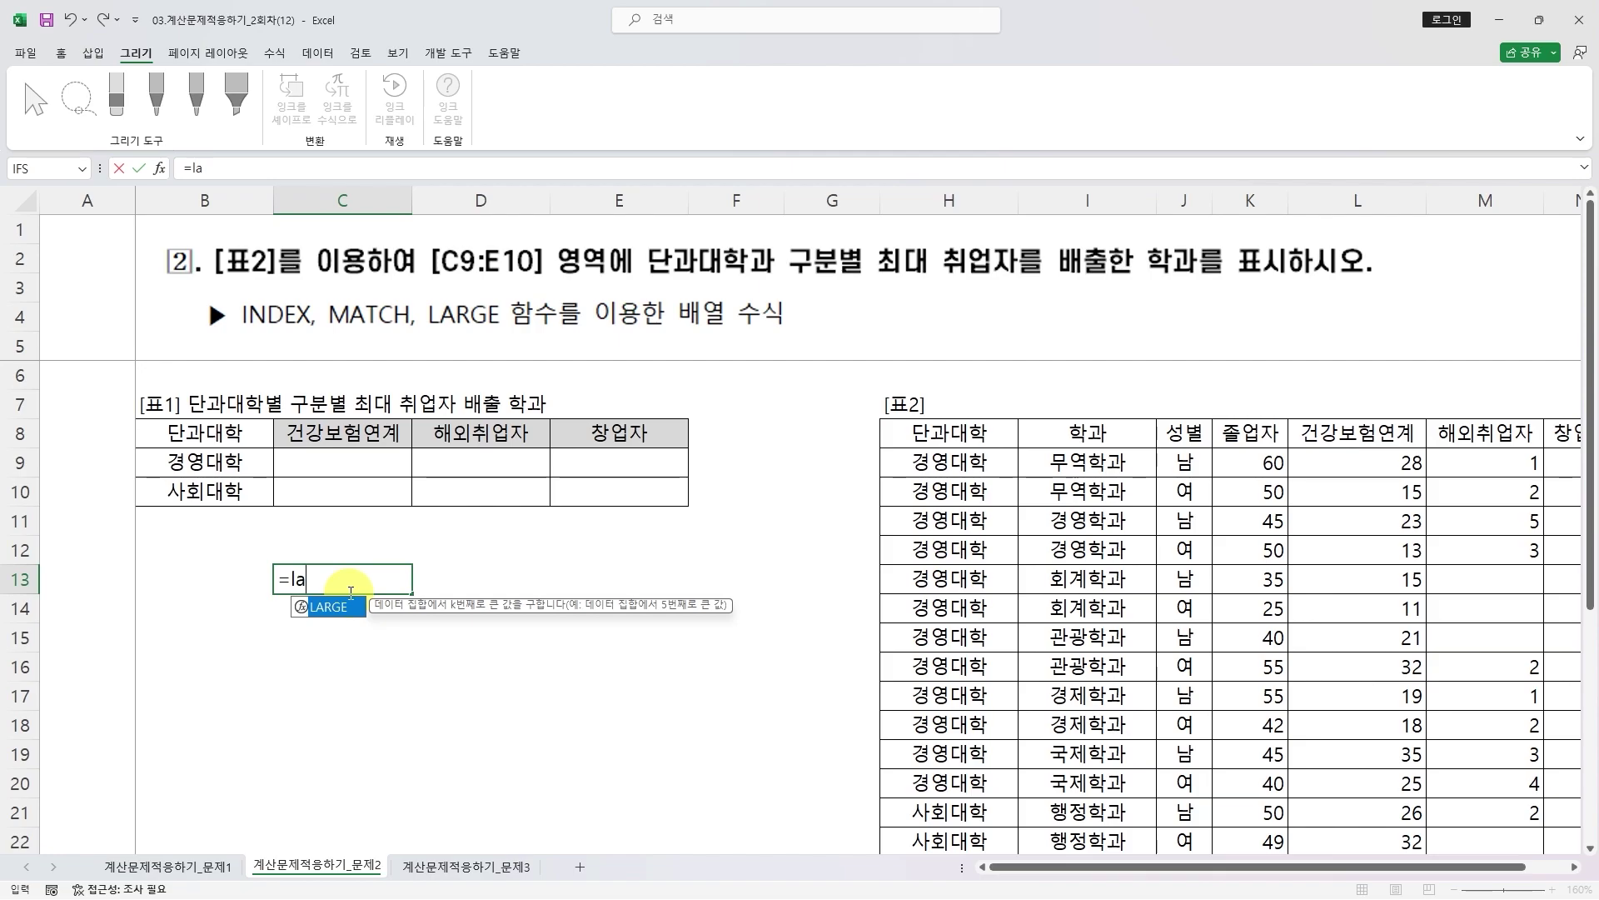
key("Tab")
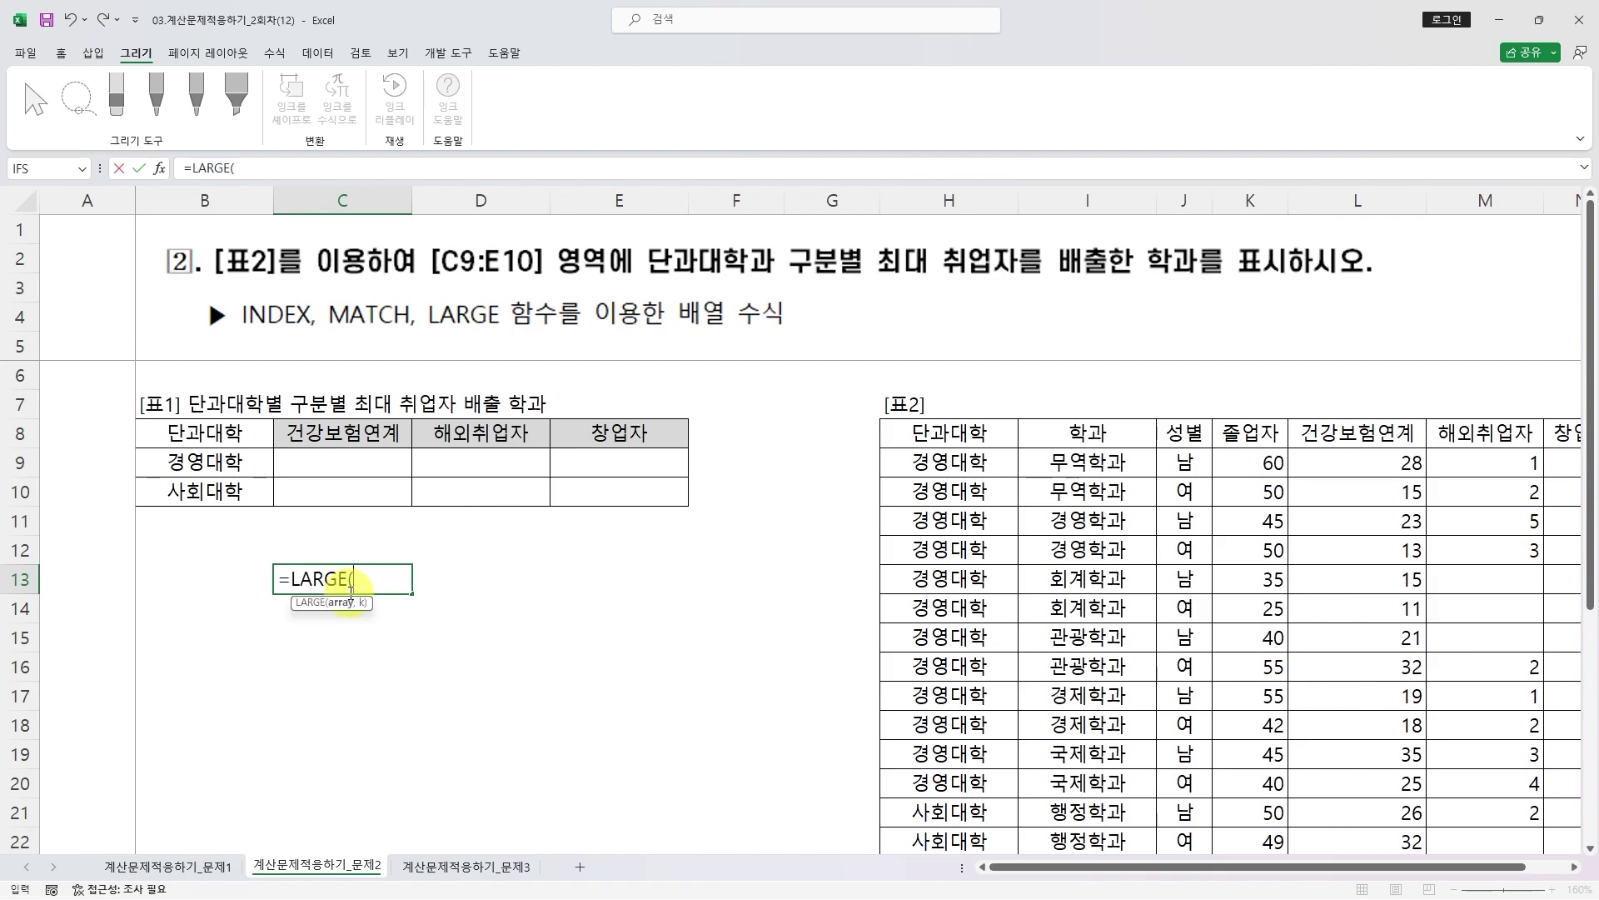
left_click_drag(1243, 466, 1242, 765)
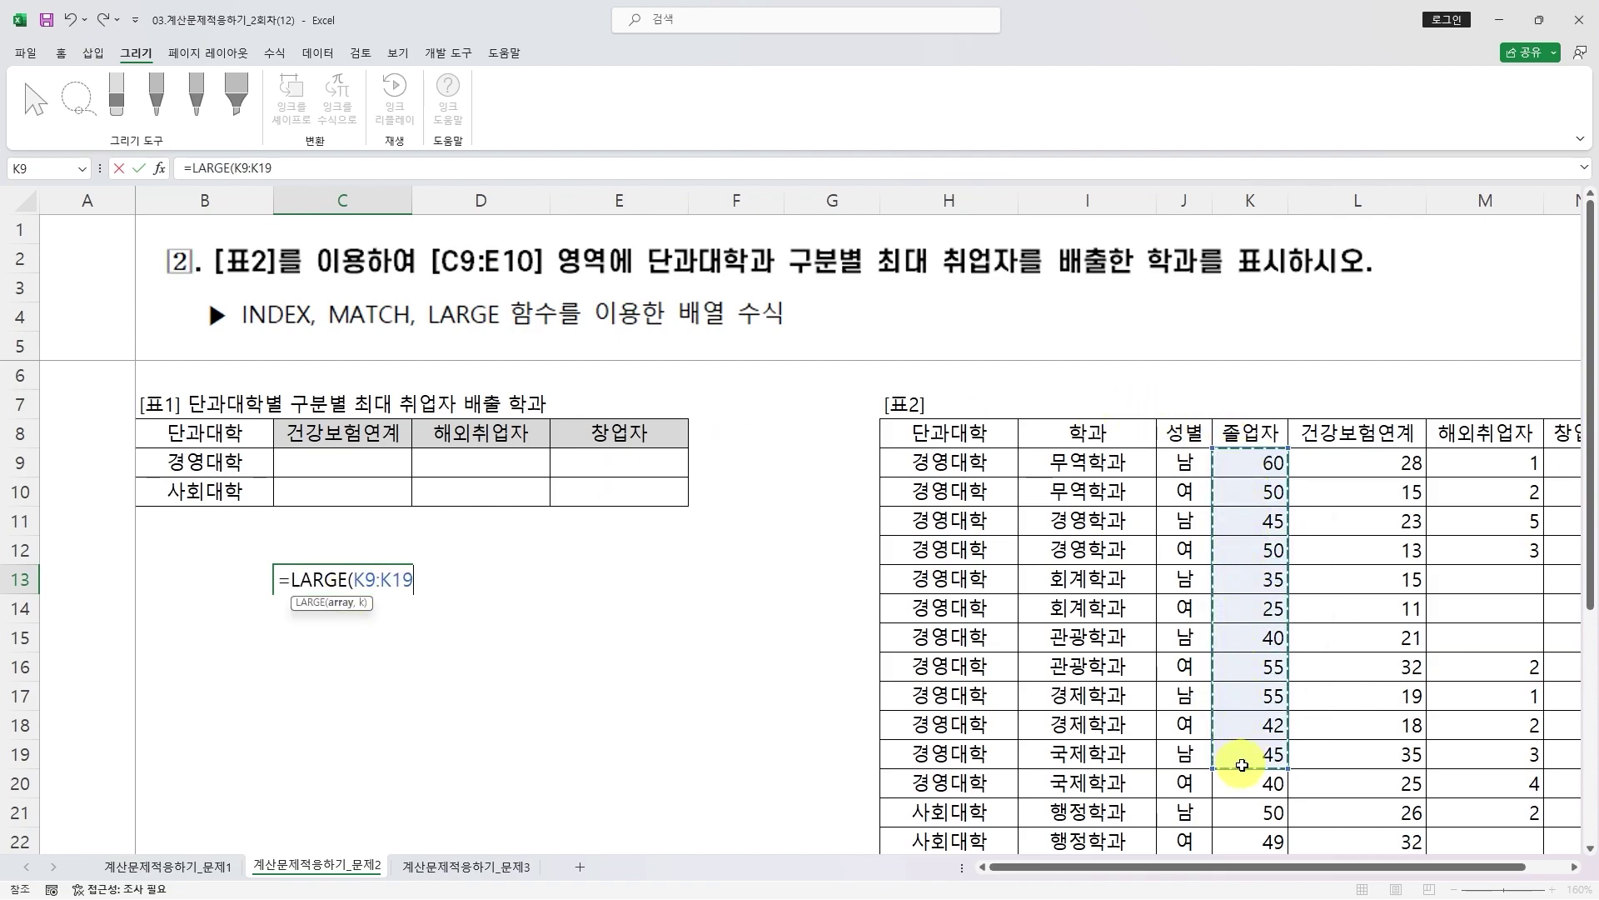
type(",")
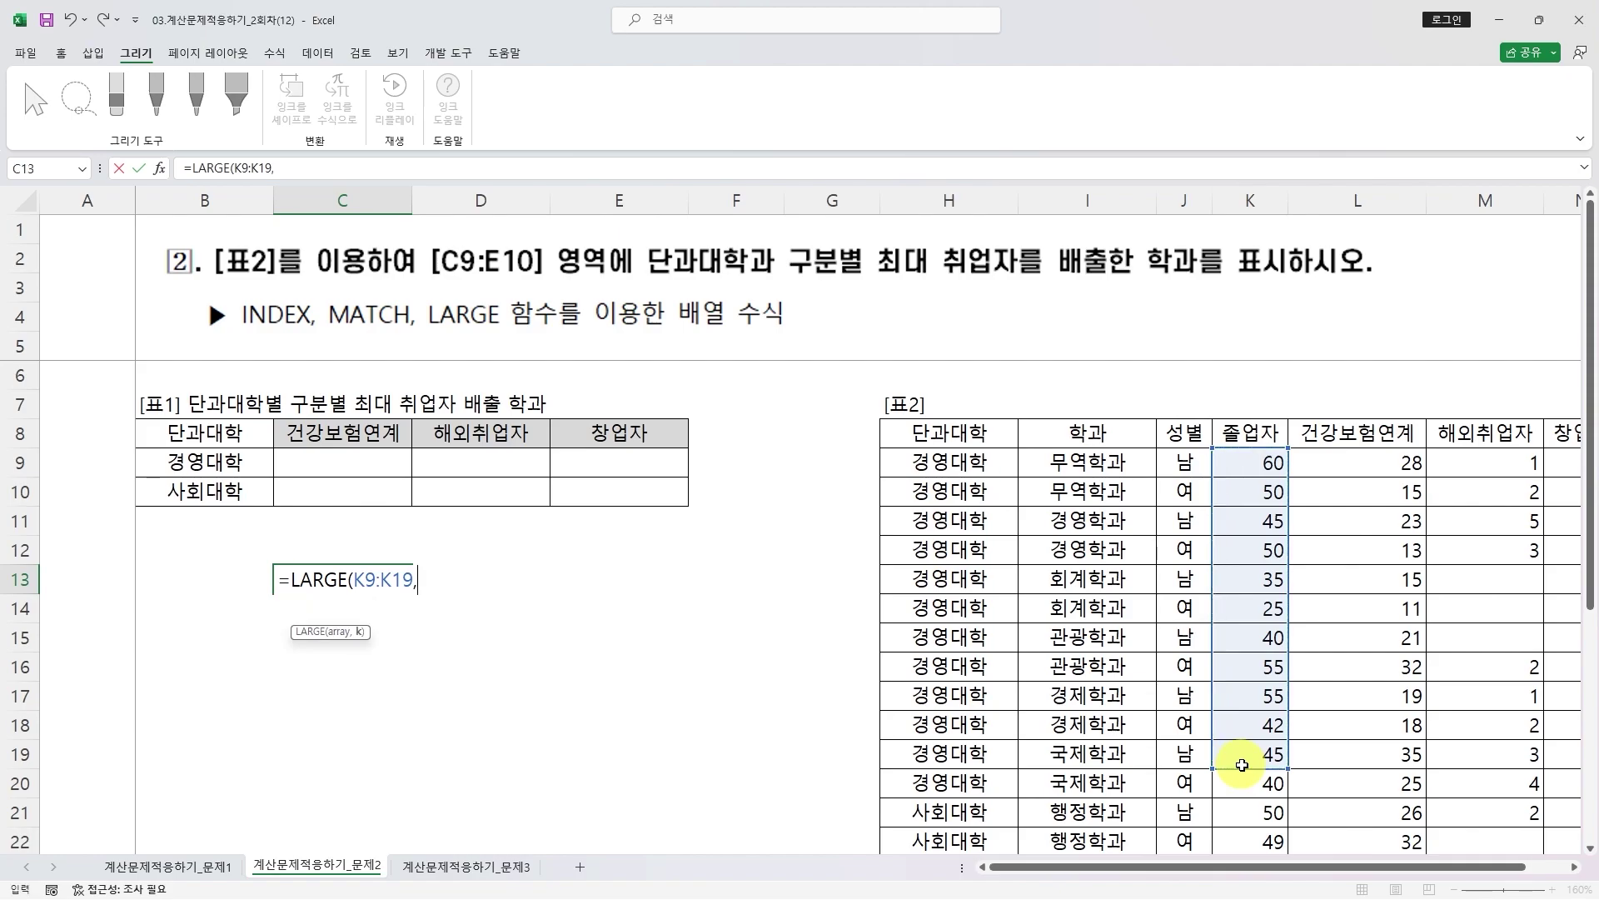
type("3")
left_click(282, 581)
type("'")
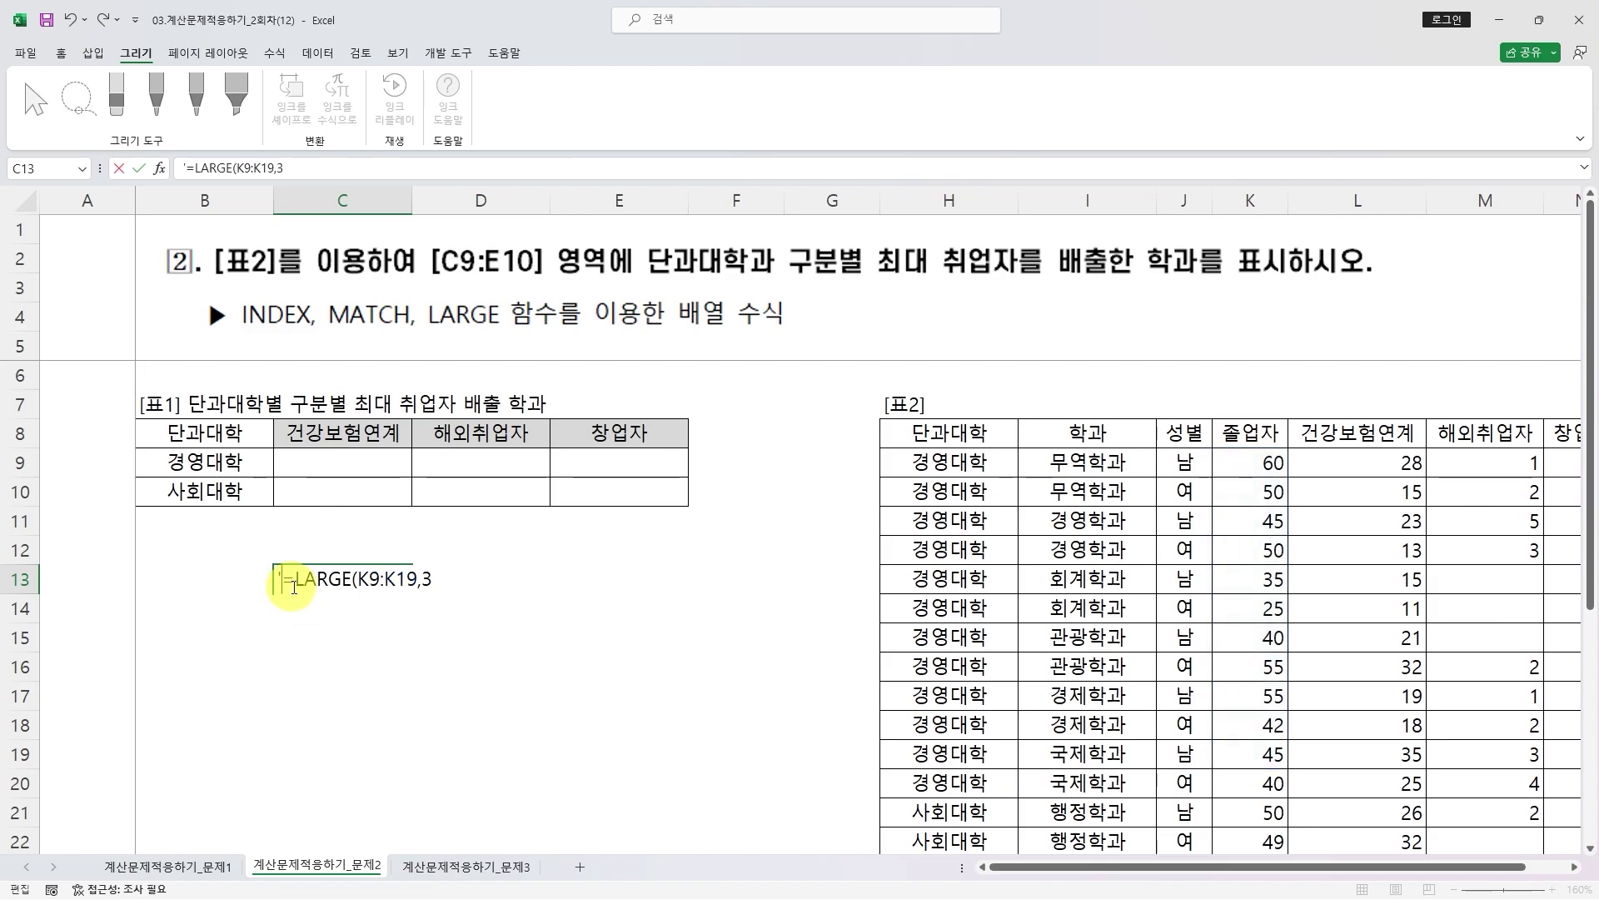
key("Return")
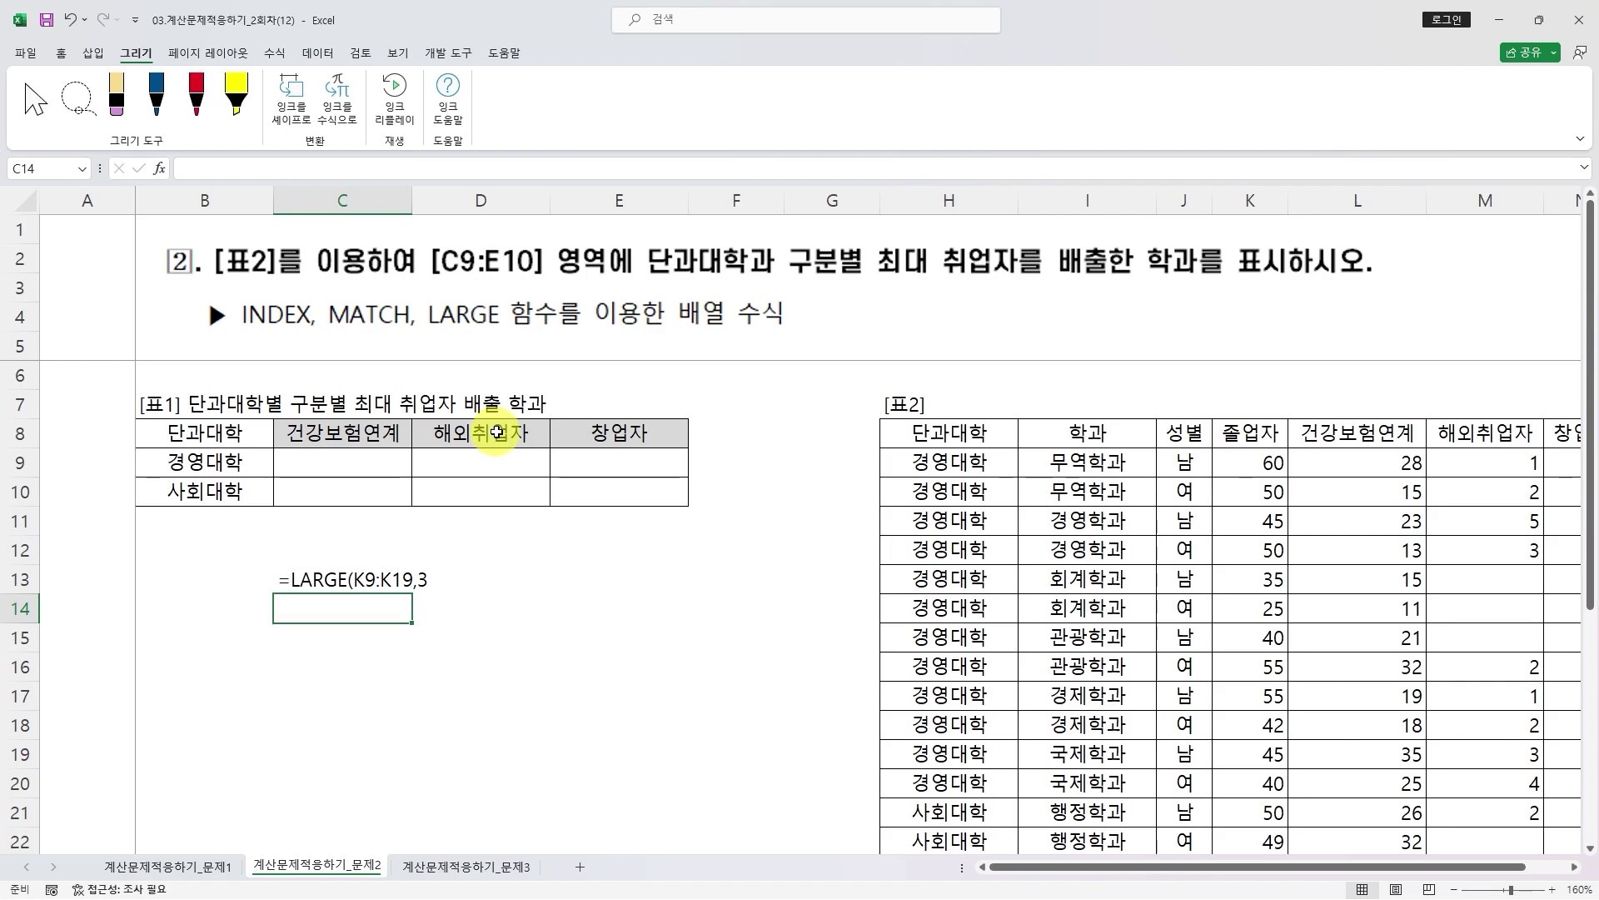
- Start a MAX formula in C9 with an empty parenthesised condition multiplied by the absolute range $L$9:$L$30
left_click(350, 464)
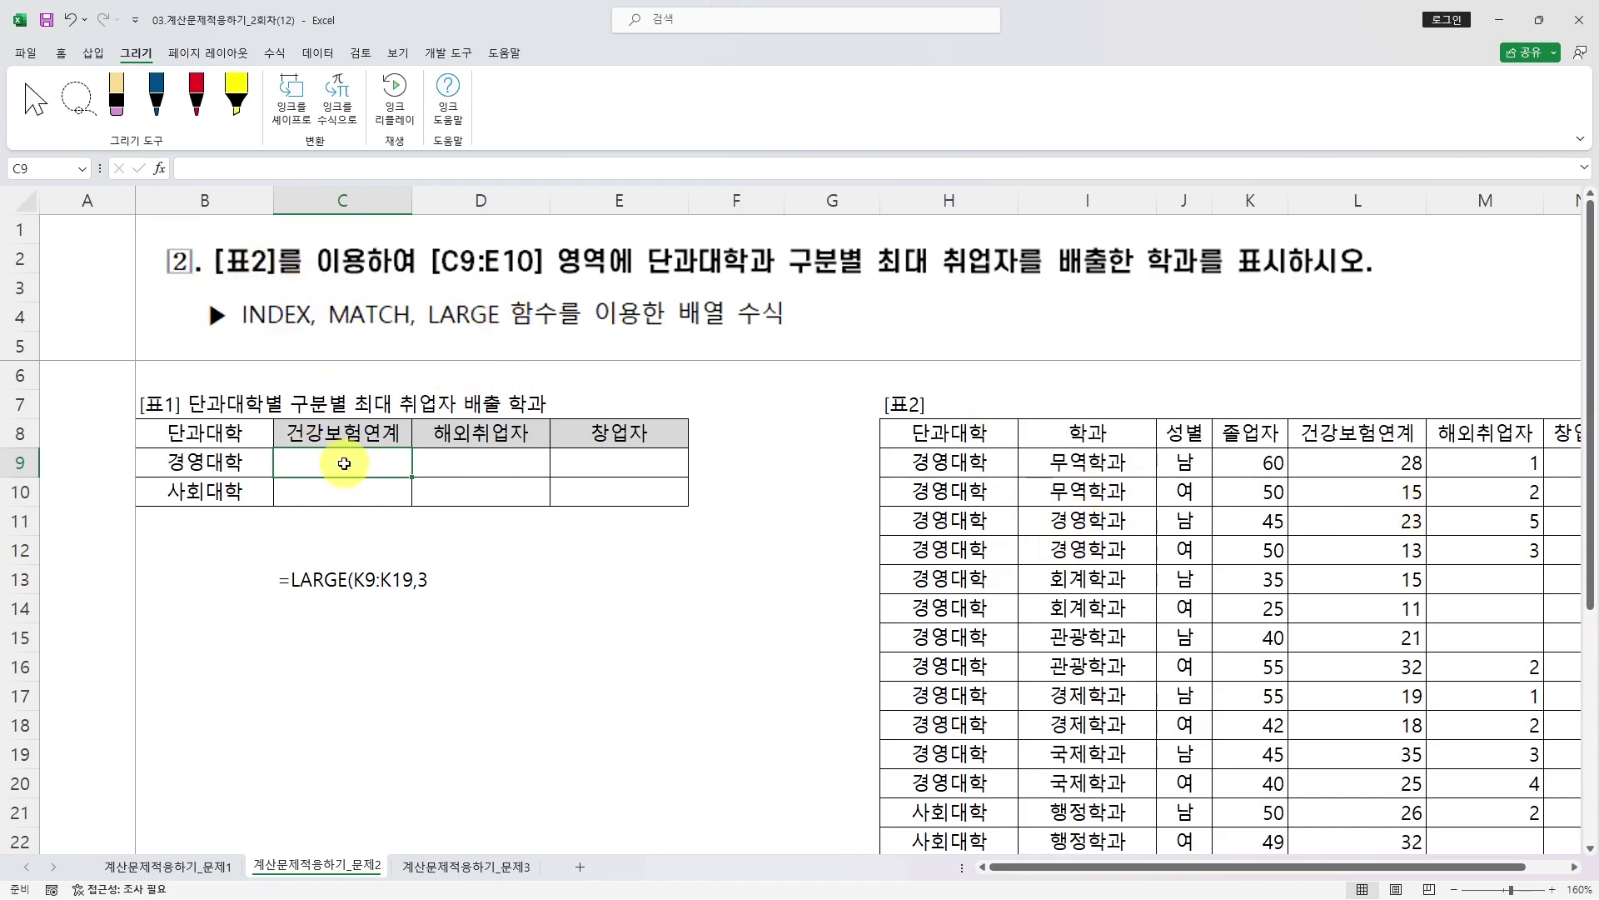
type("=")
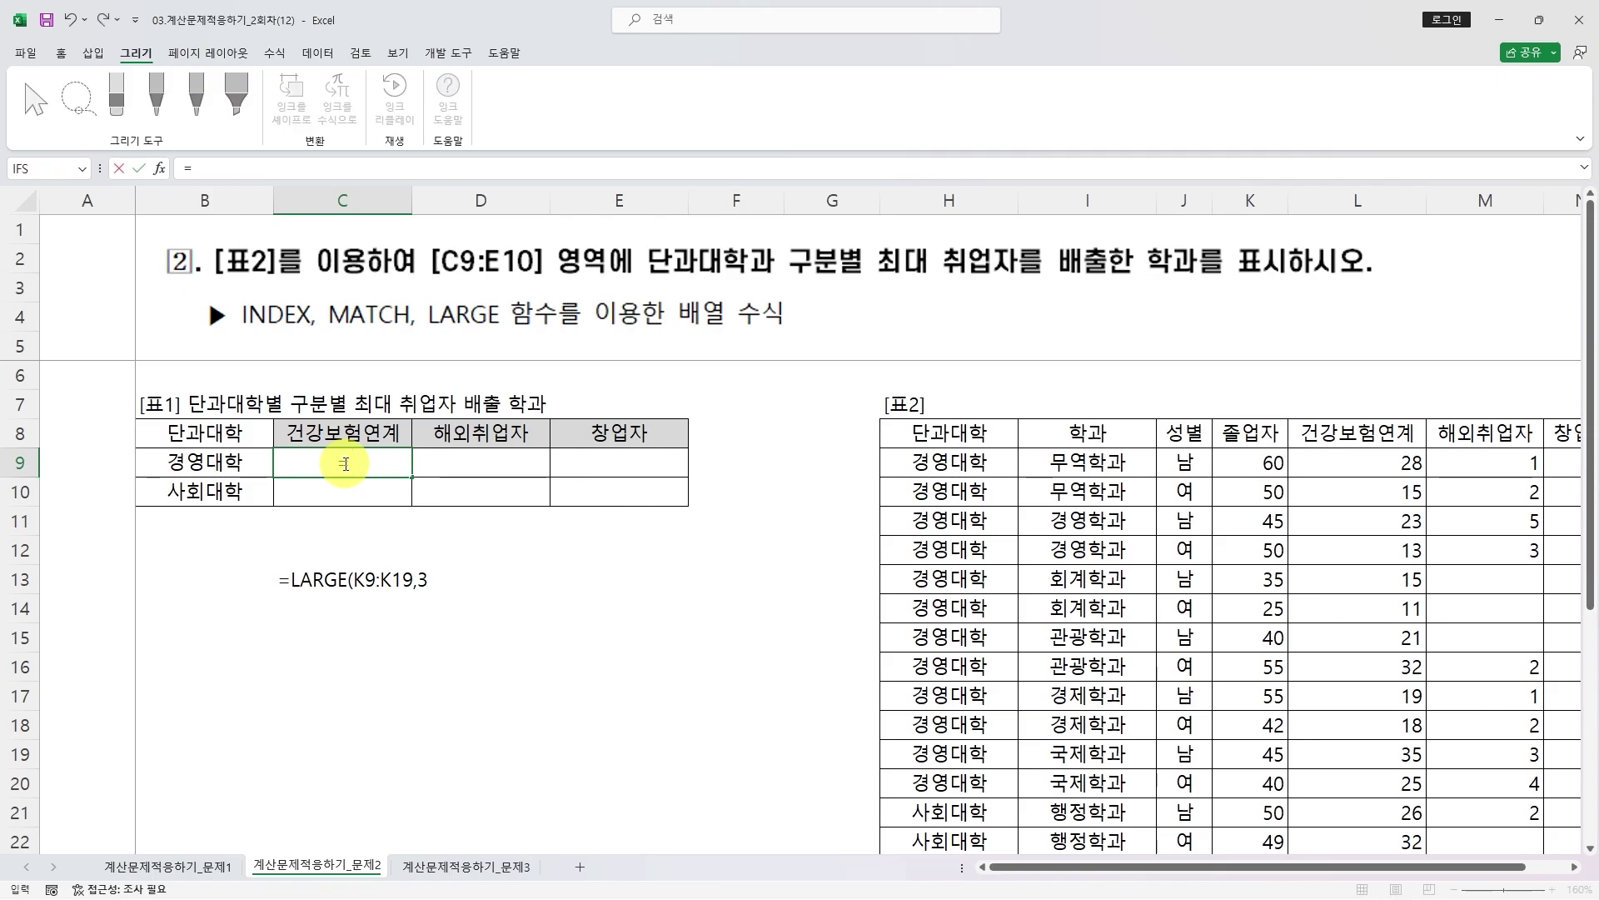
type("max")
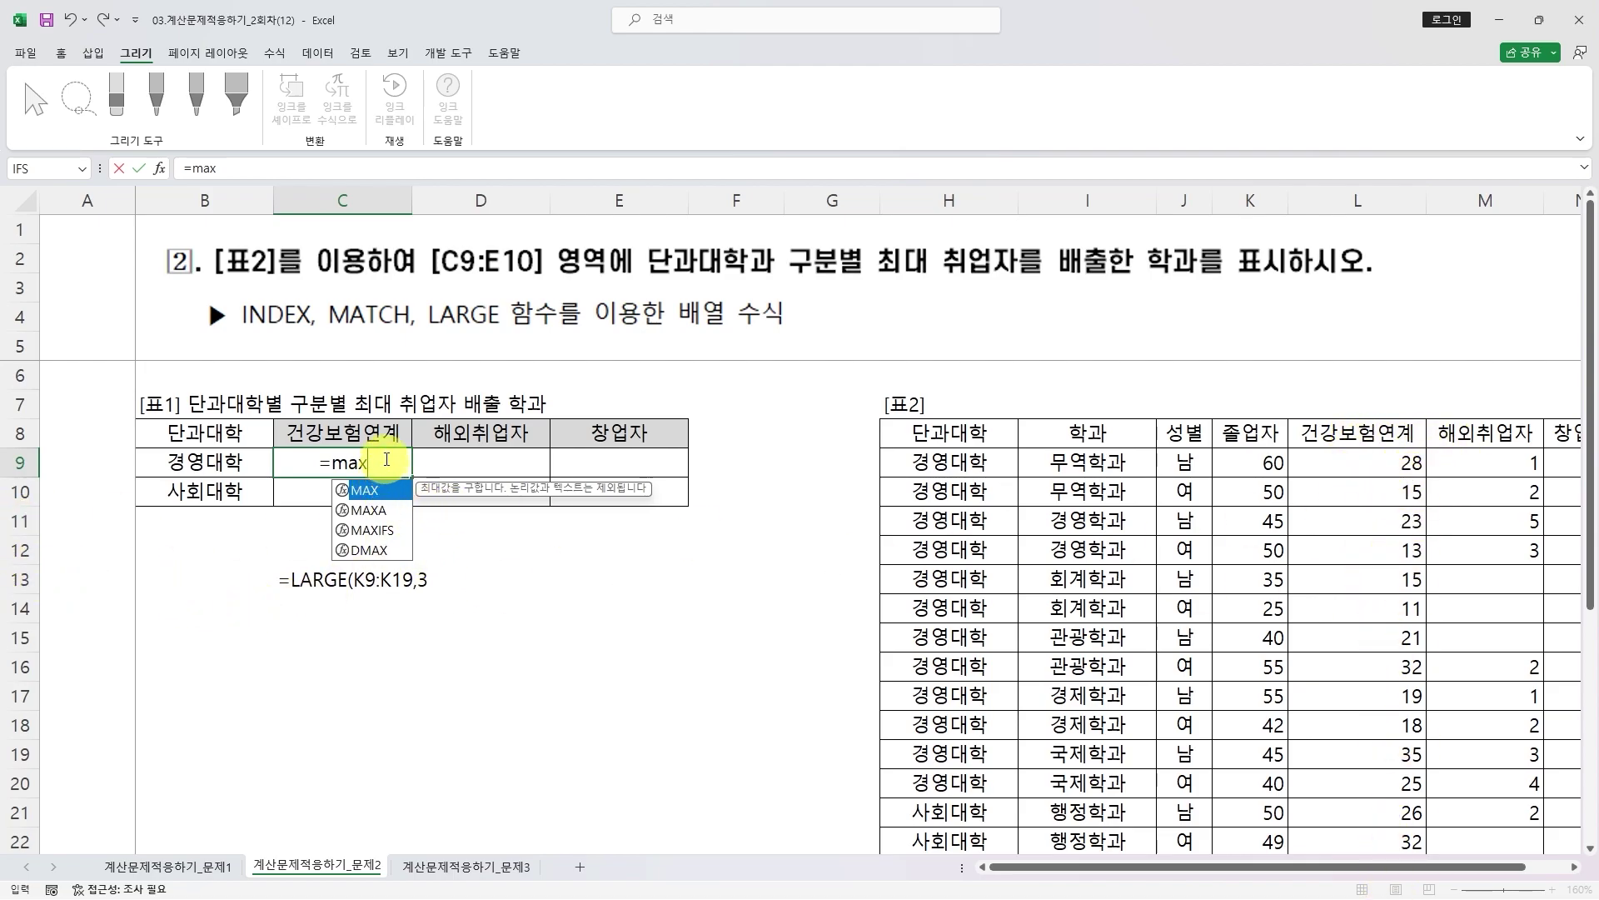
double_click(384, 491)
type("()")
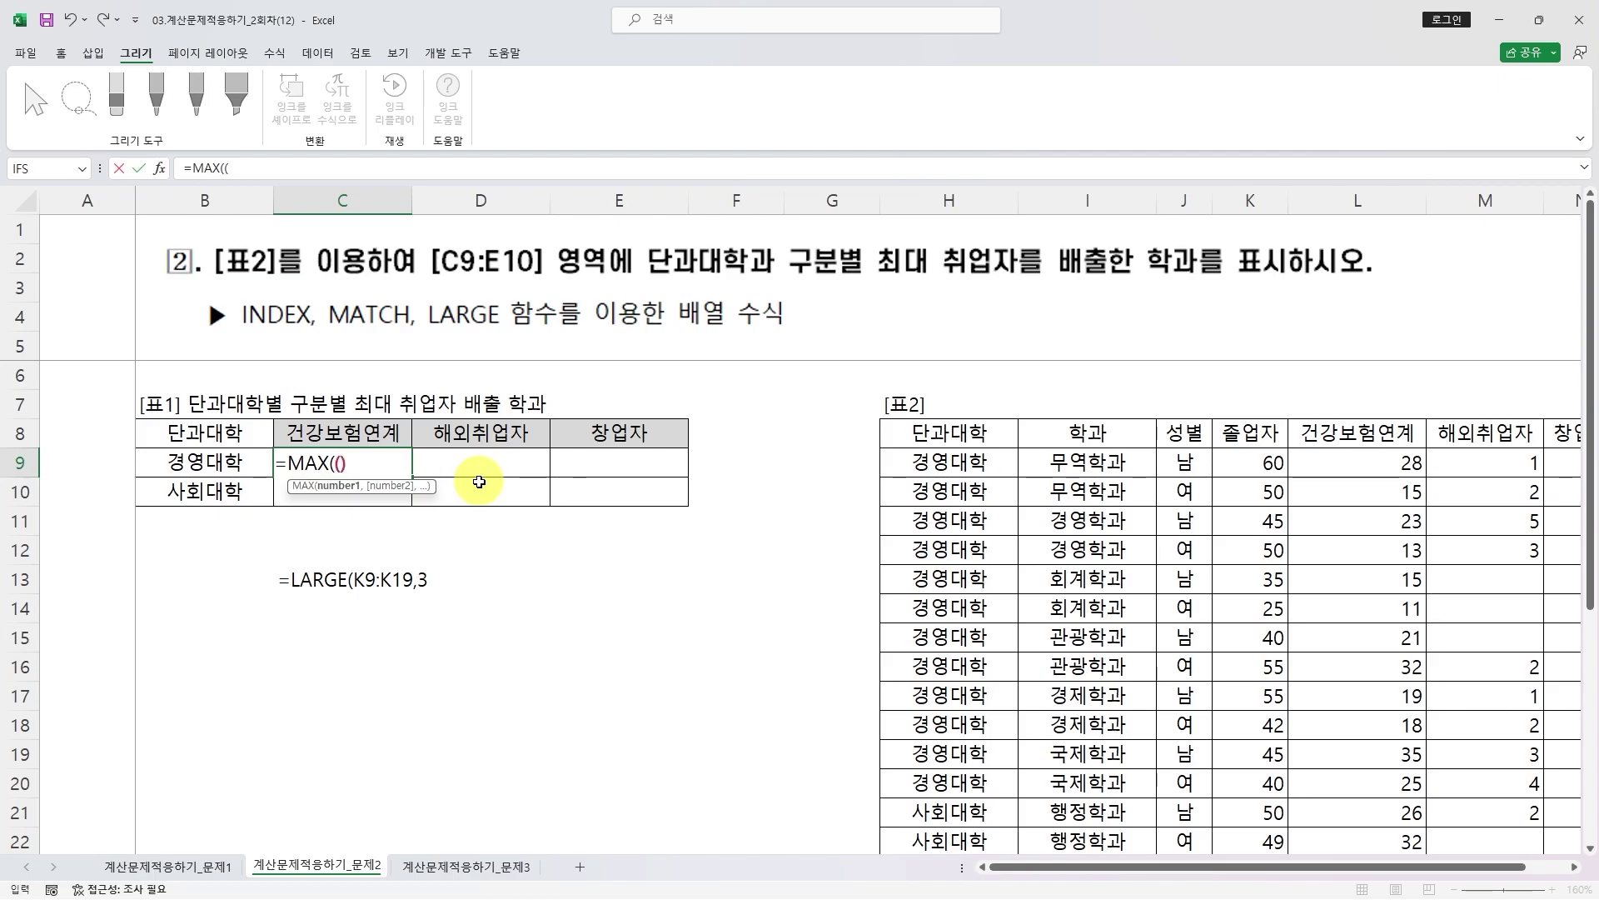
type("*값")
key("BackSpace")
left_click(1356, 461)
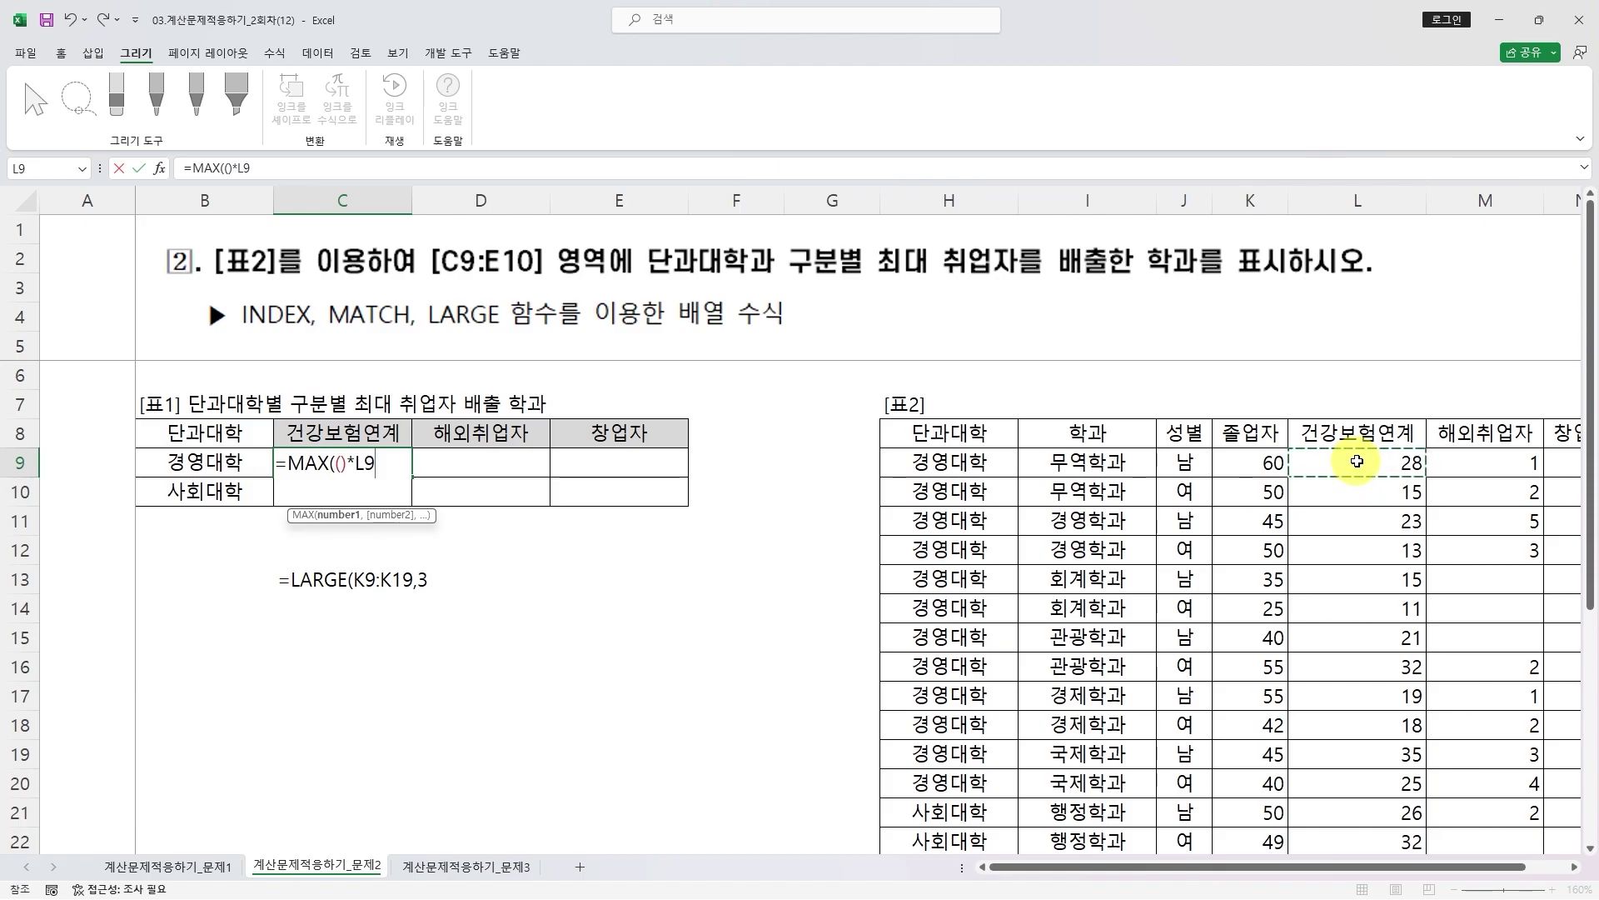
key("ctrl+shift+Down")
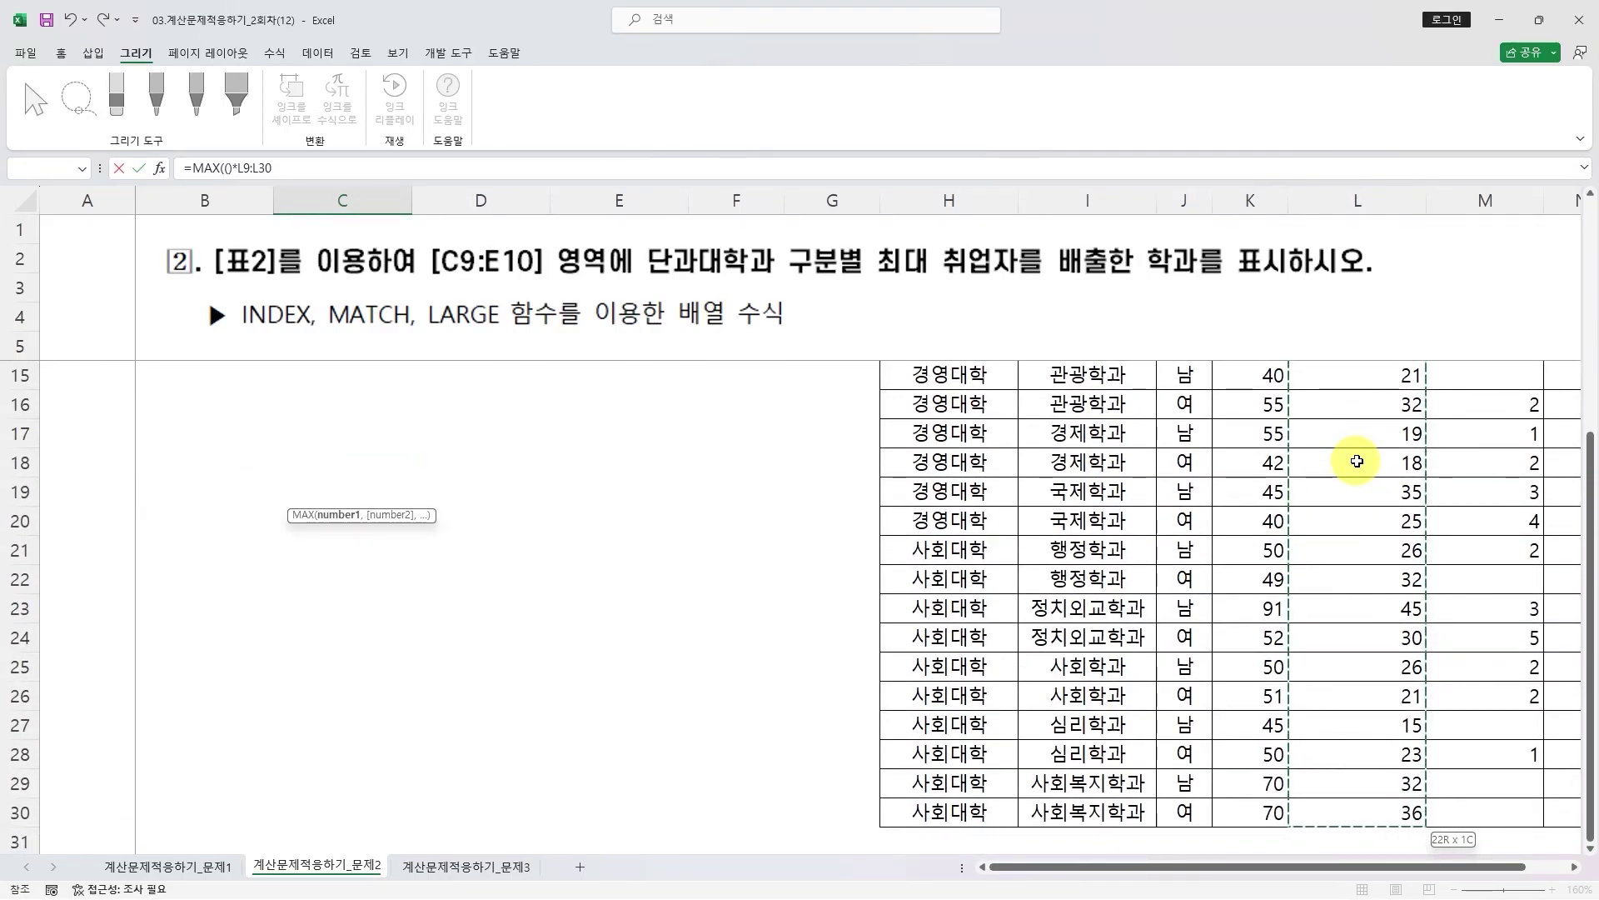
key("F4")
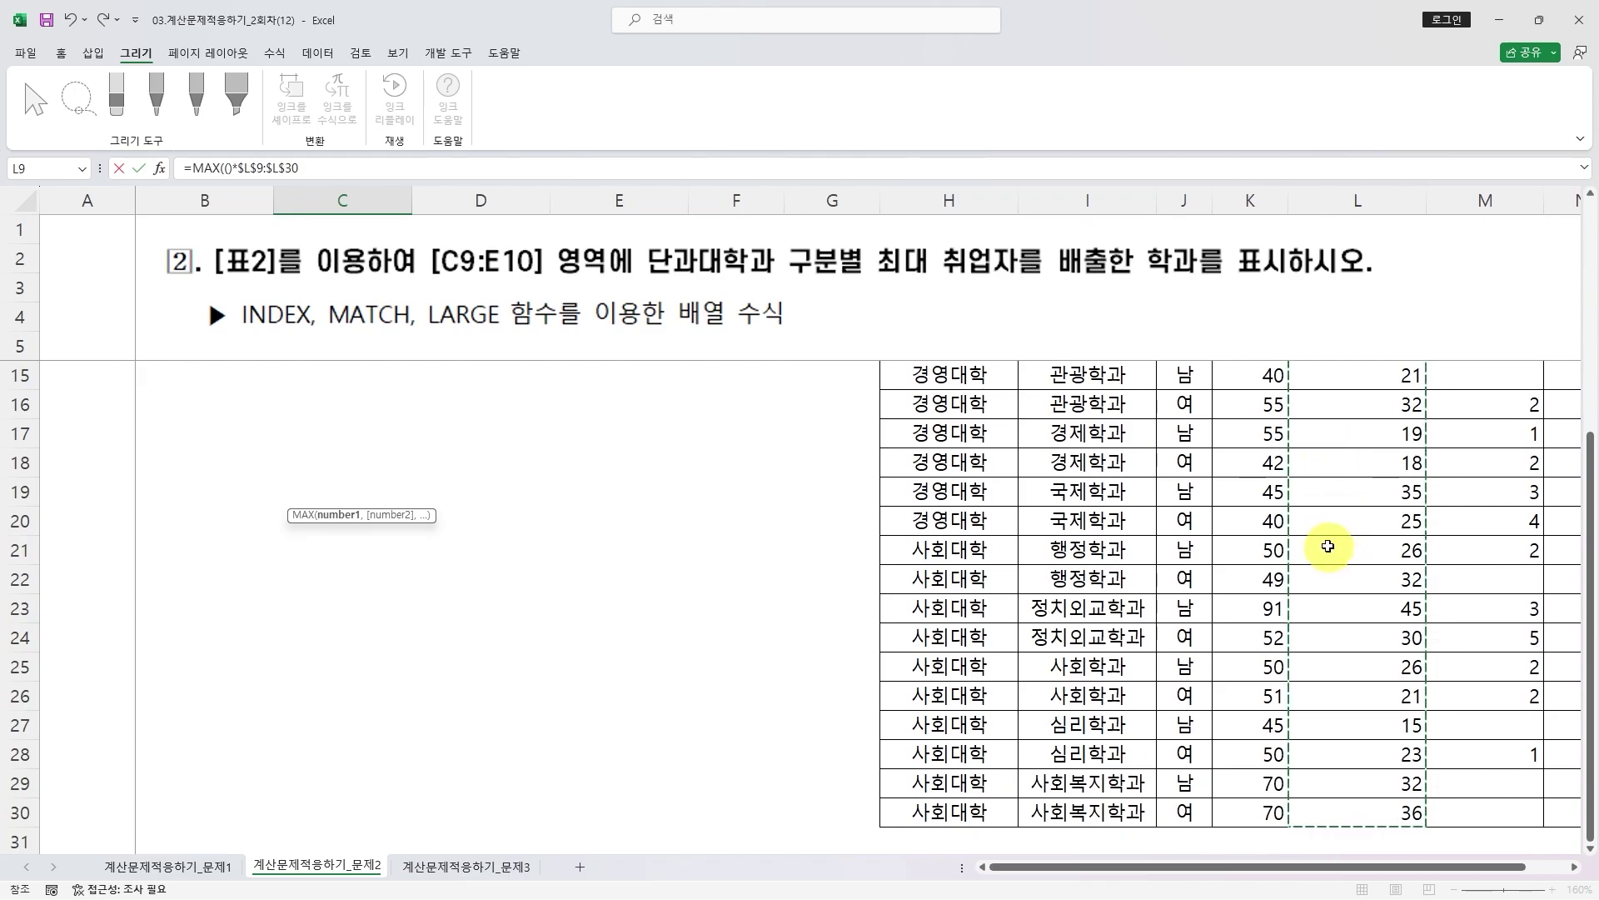
scroll(1329, 547, "up", 3)
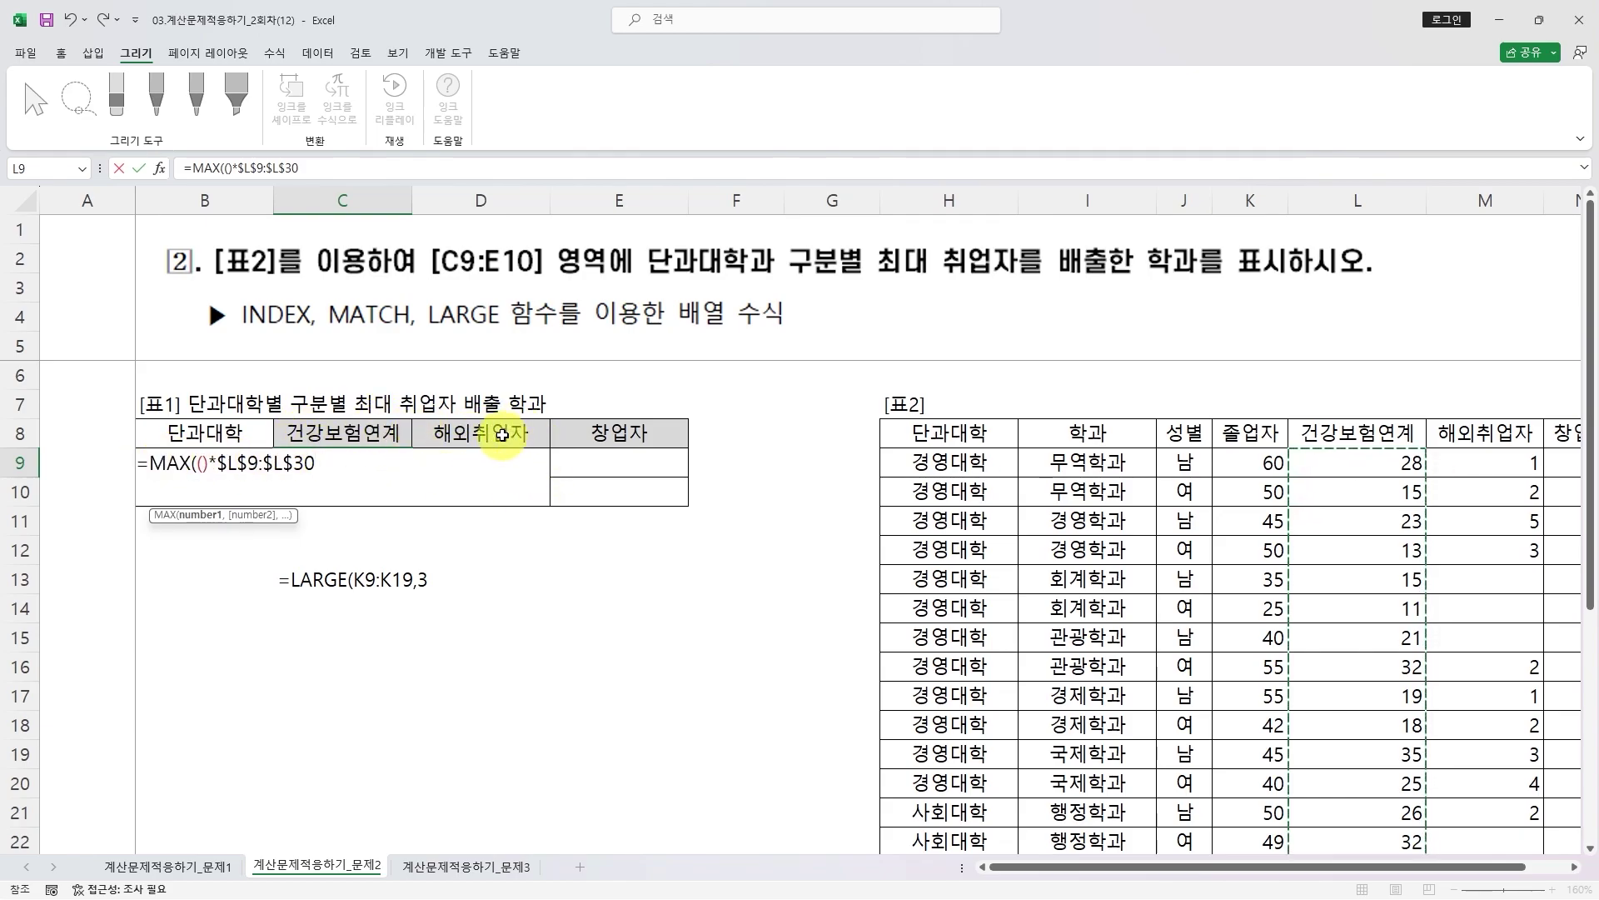
scroll(1458, 866, "right", 1)
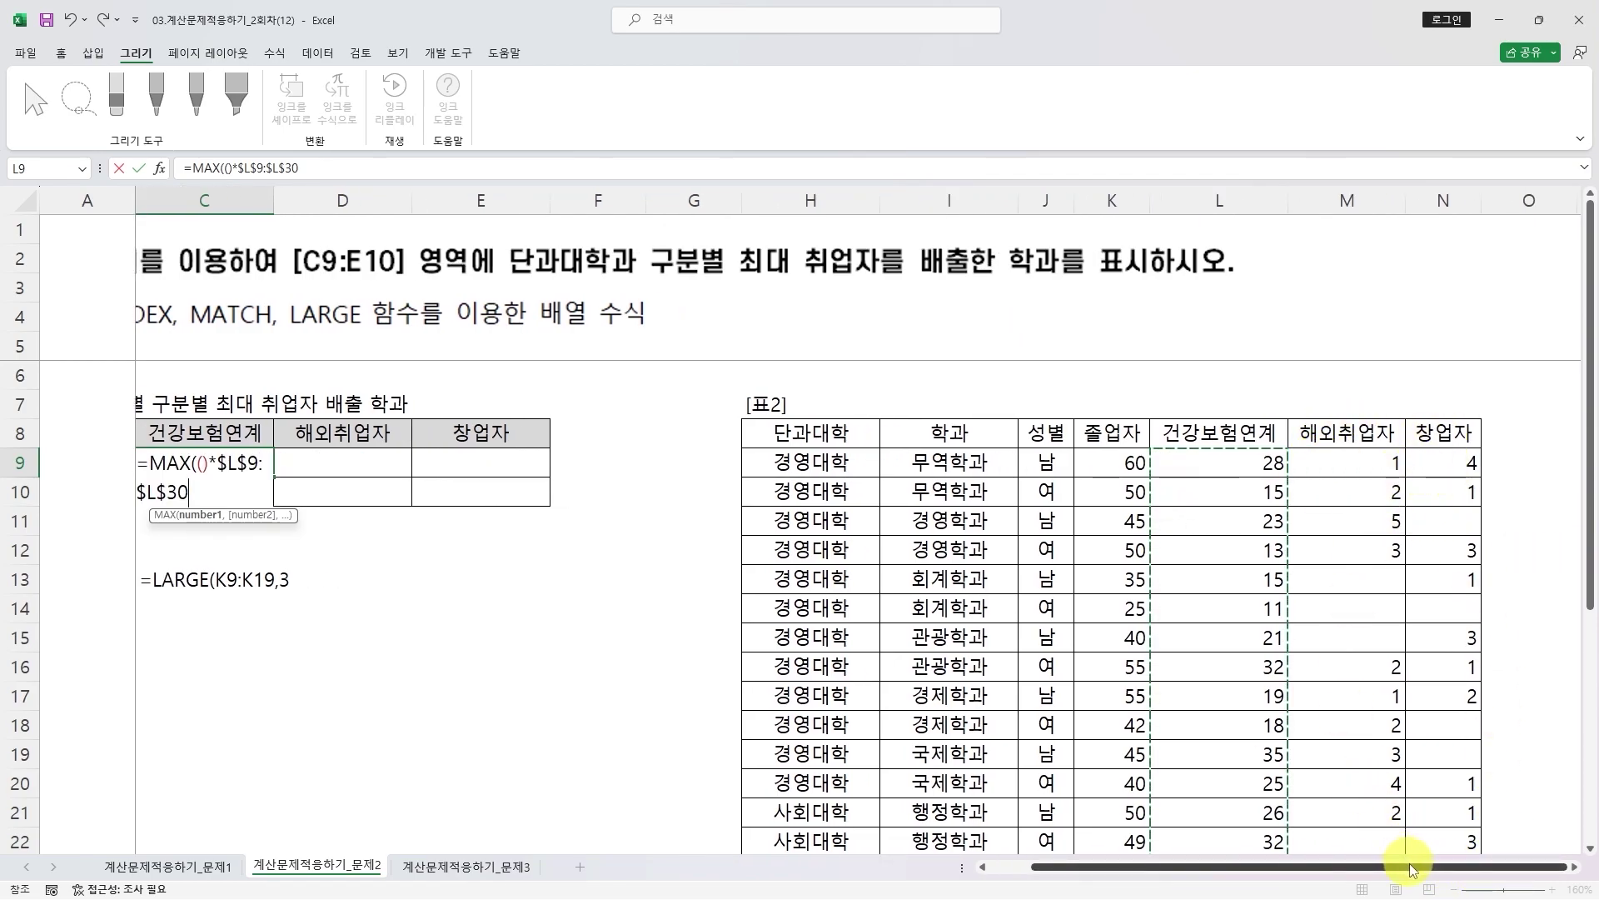
scroll(1410, 864, "left", 1)
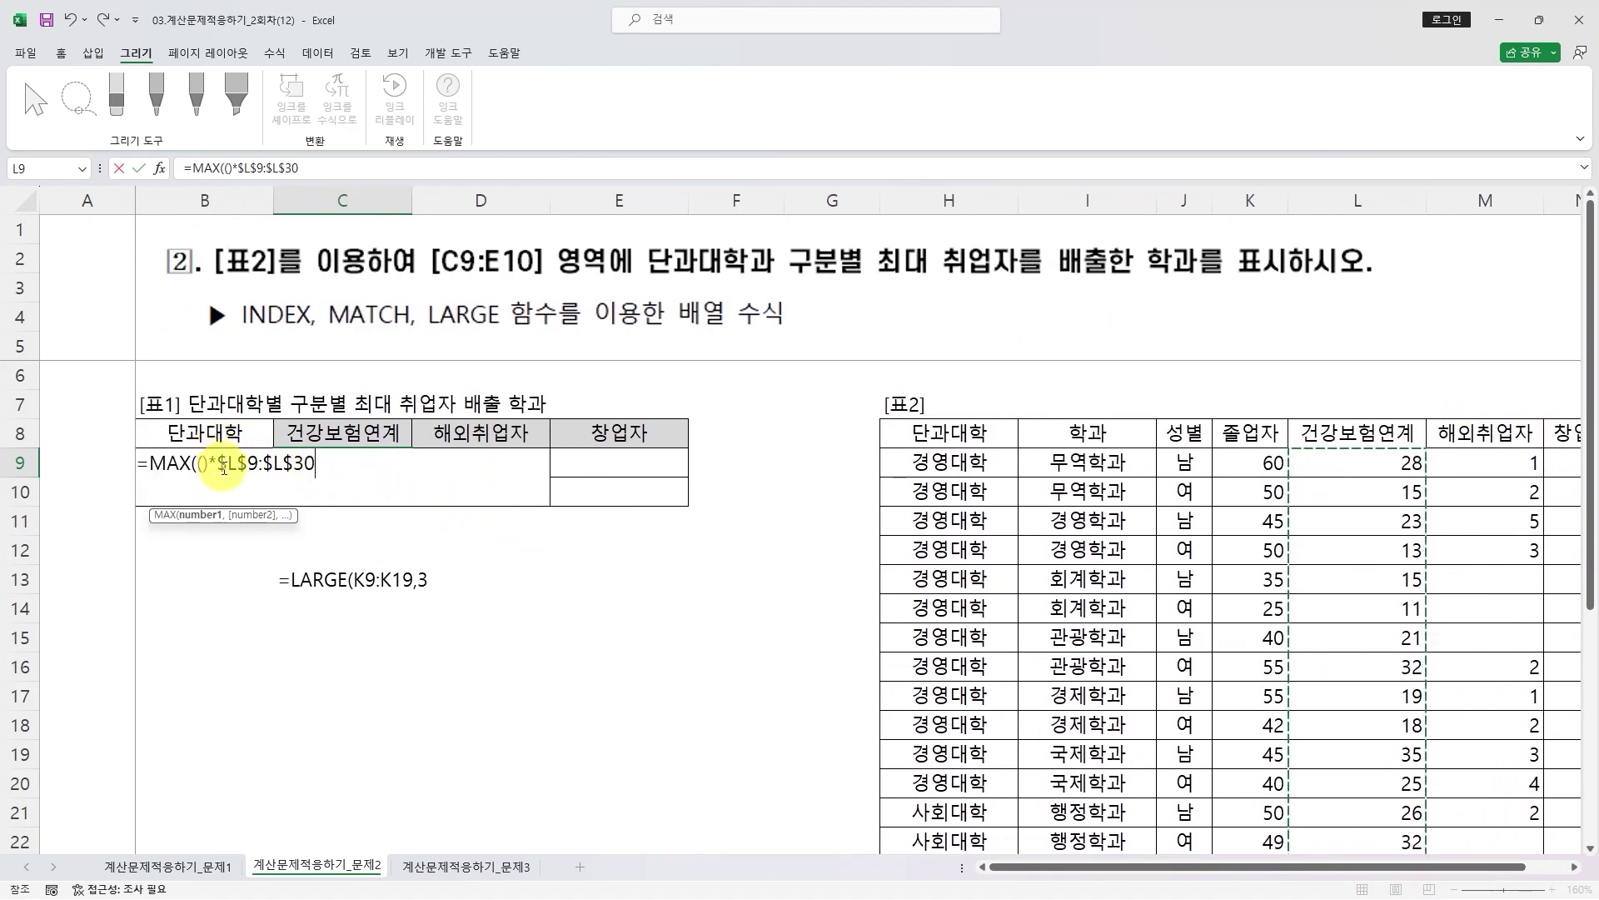
- Change the value range in C9's MAX formula to the row-locked reference L$9:L$30 and close the function
left_click_drag(218, 465, 412, 464)
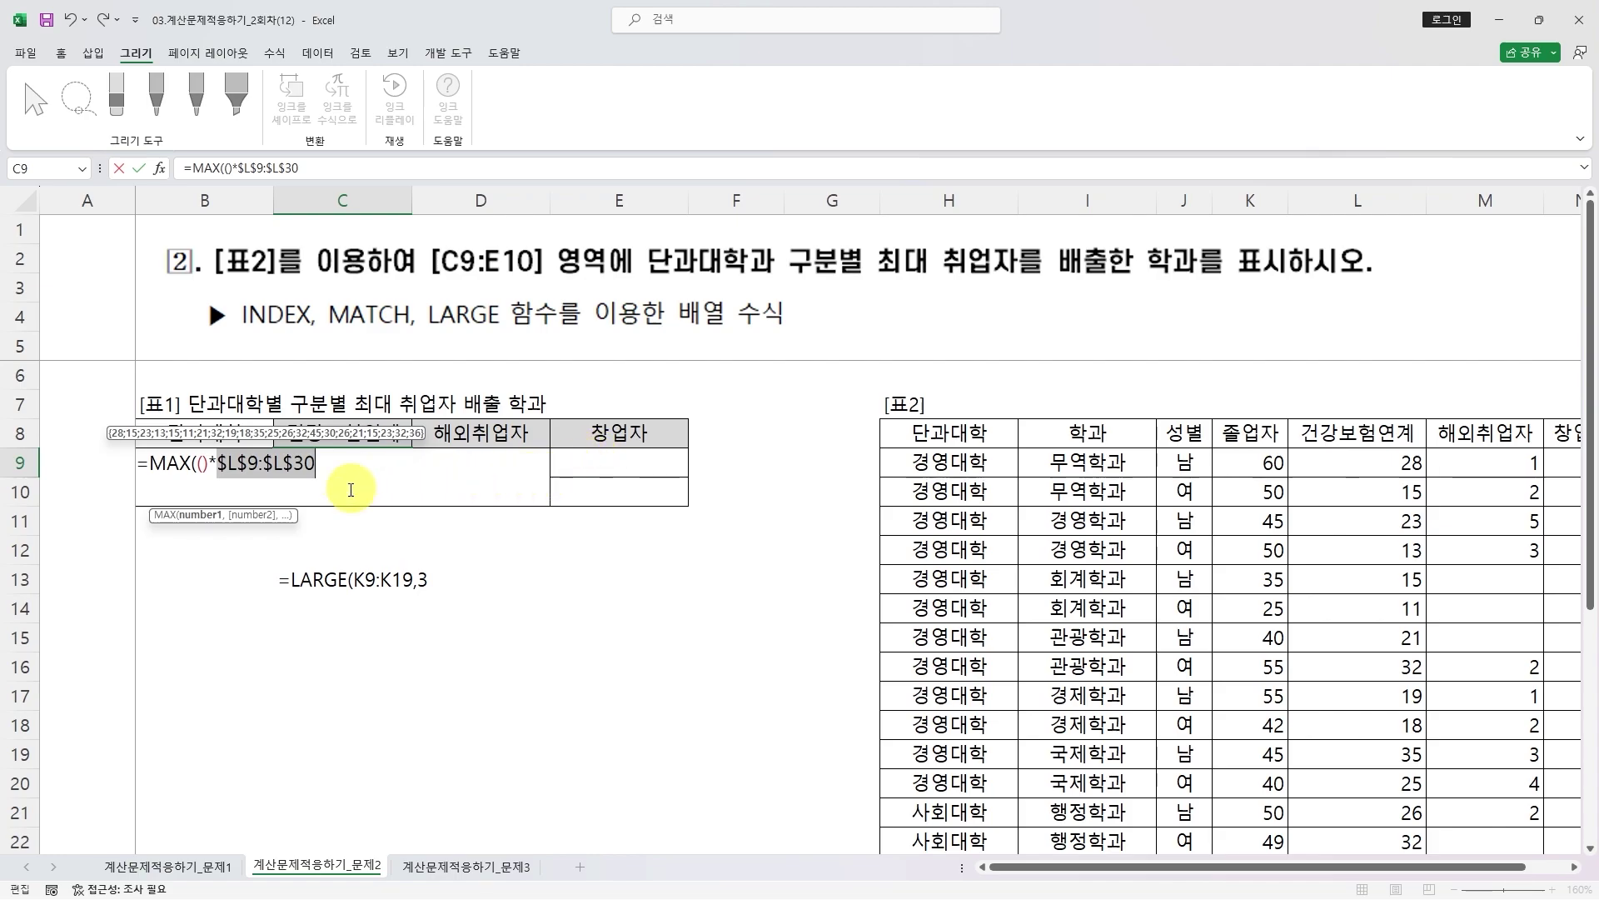
key("F4")
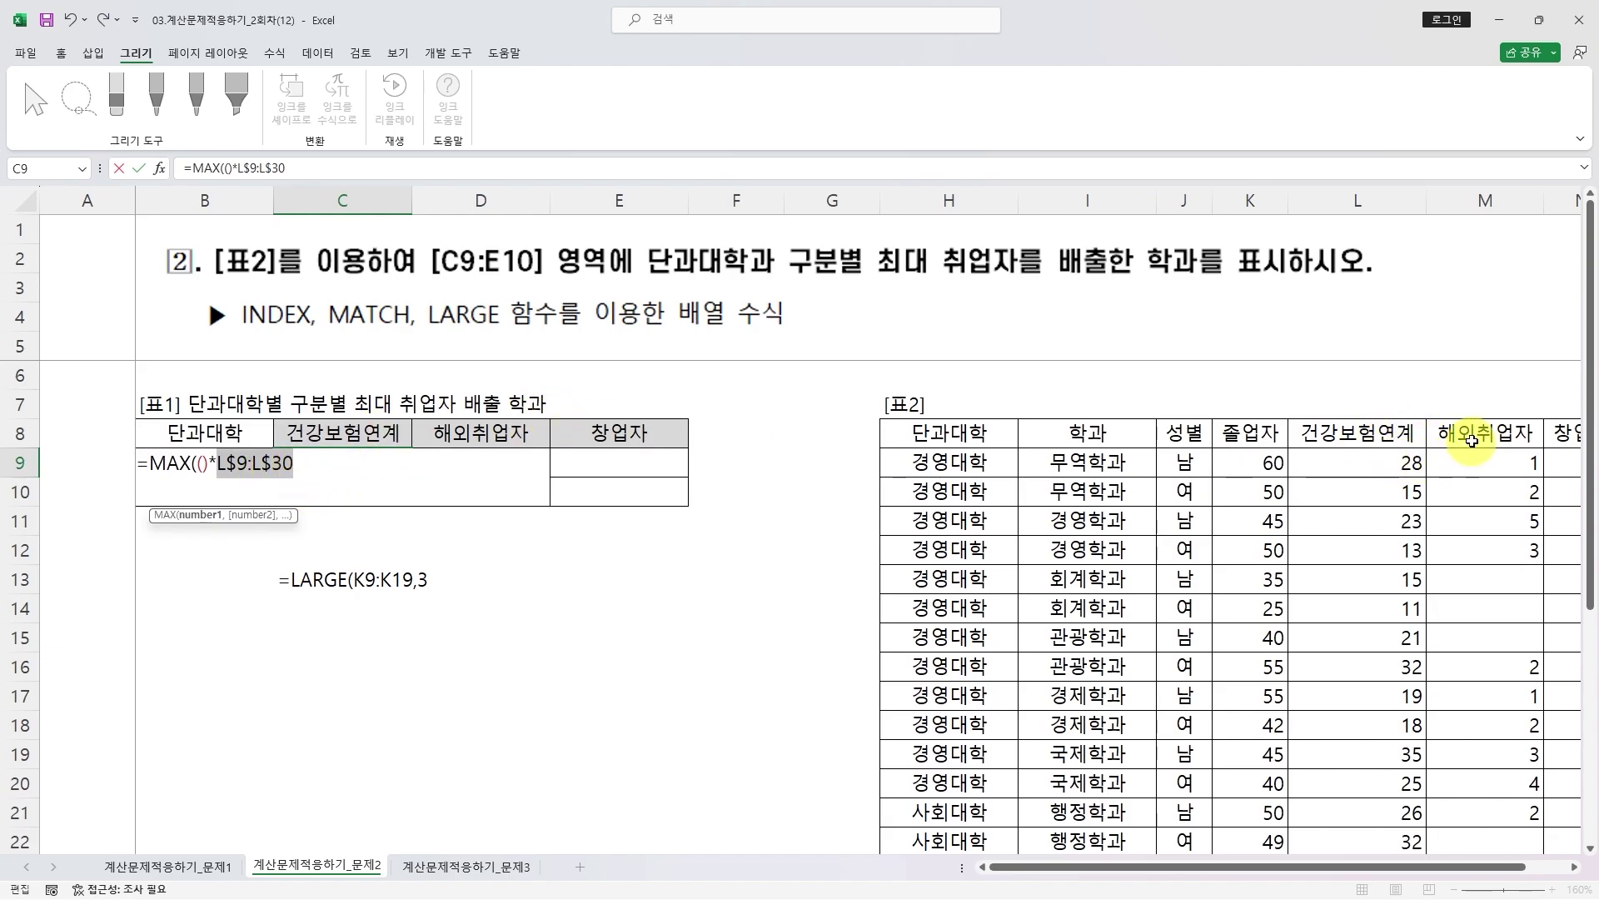
left_click(315, 463)
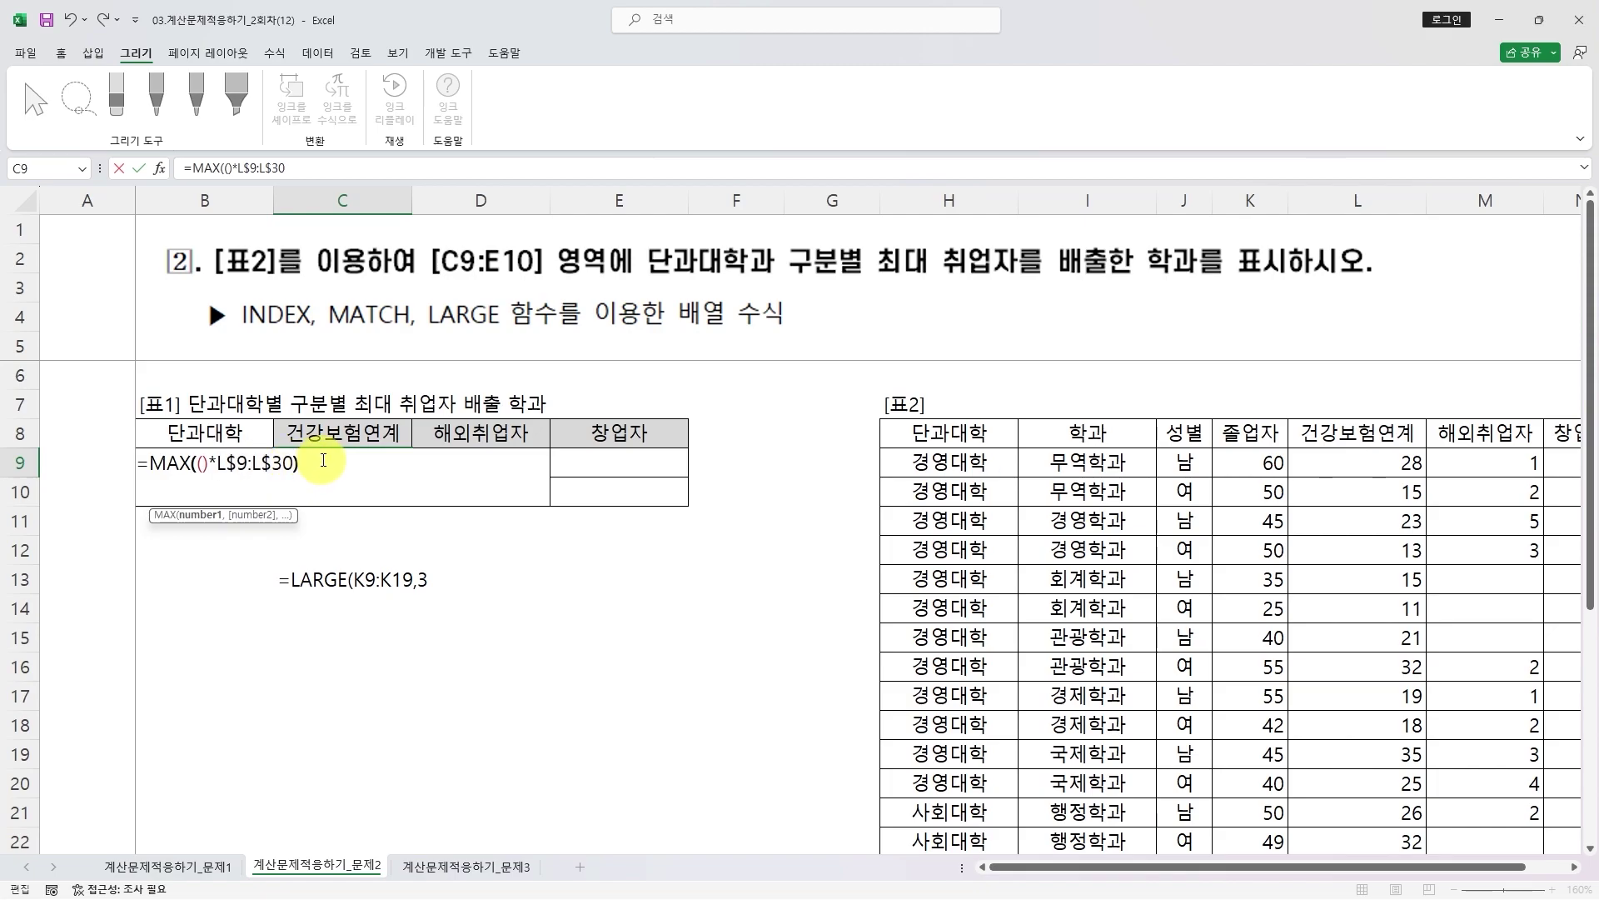
type(")")
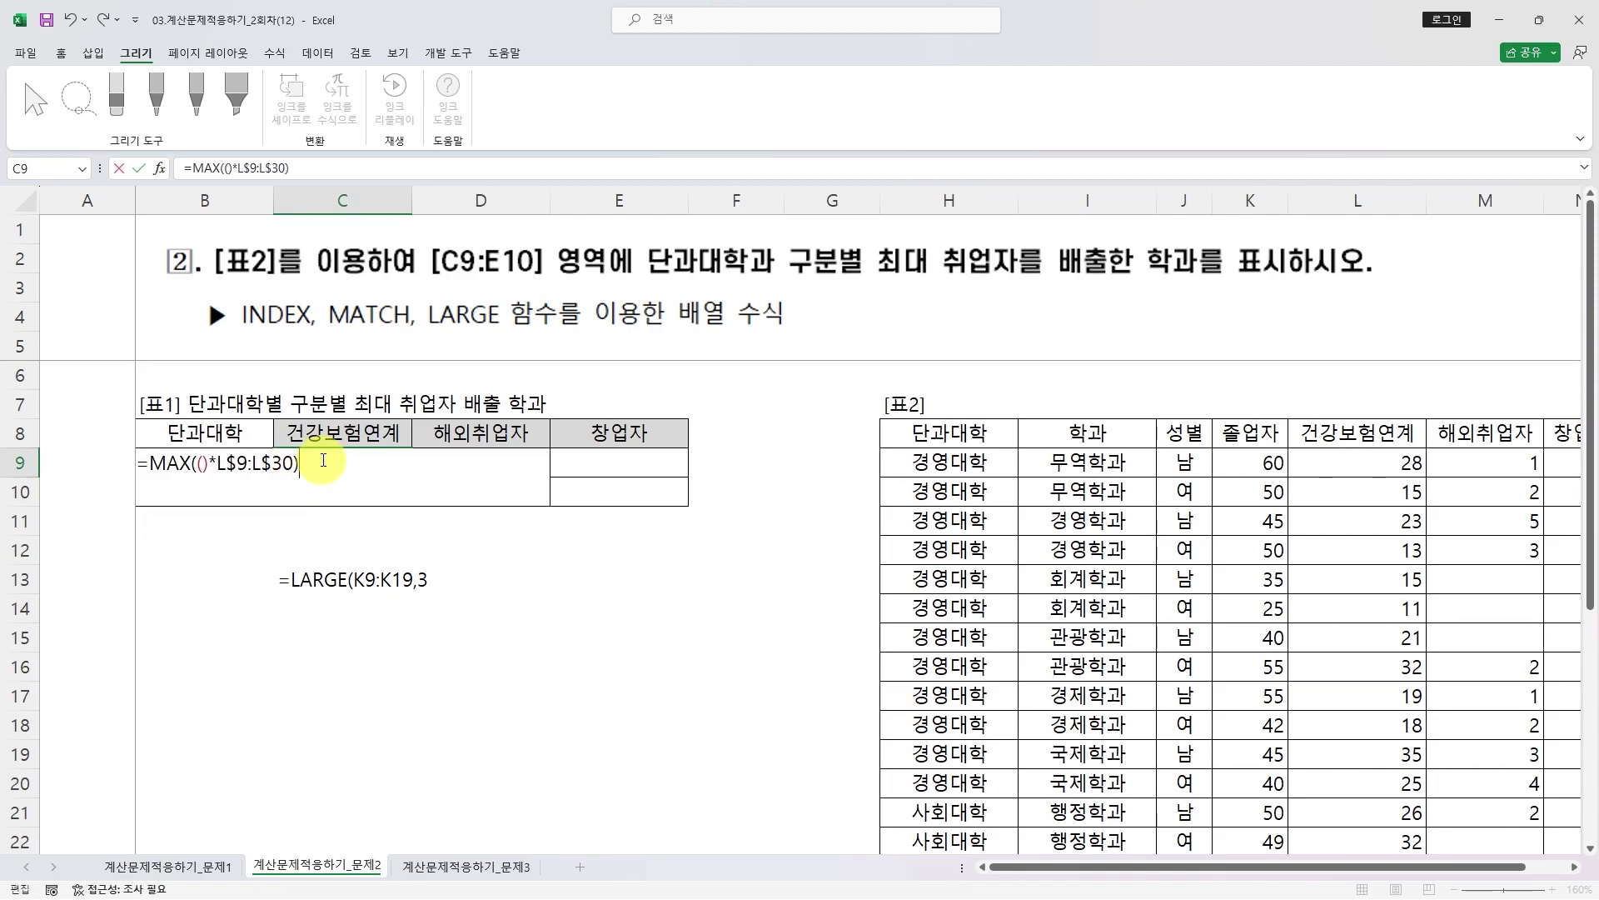
- Fill the empty condition of the MAX formula with the absolute college range $H$9:$H$30 followed by an equals sign
left_click(200, 463)
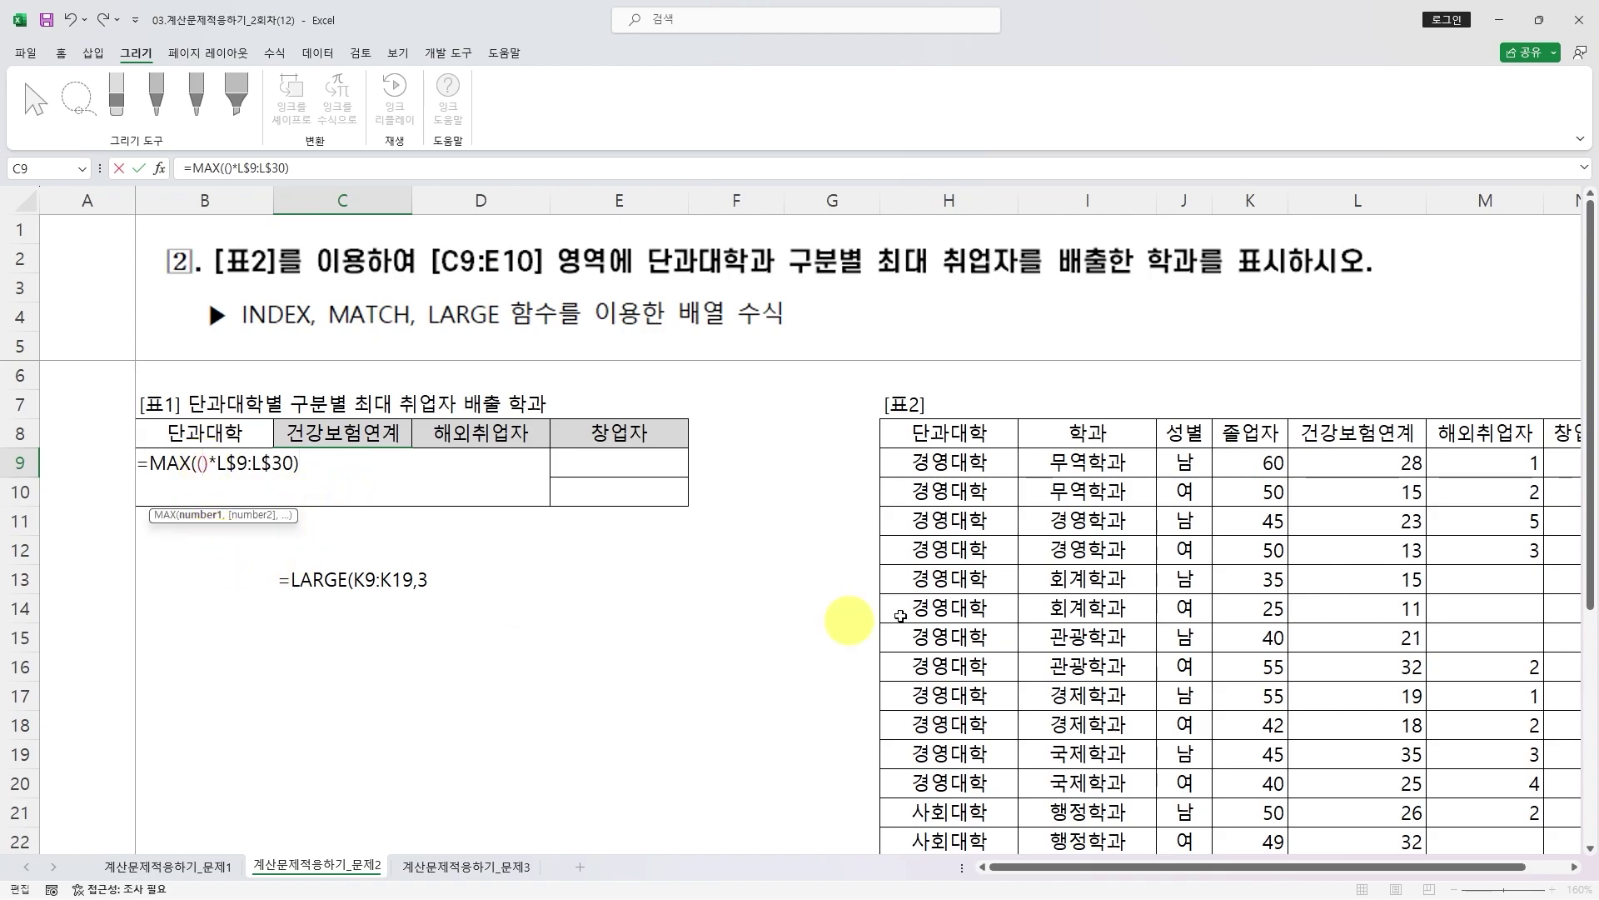
left_click(945, 458)
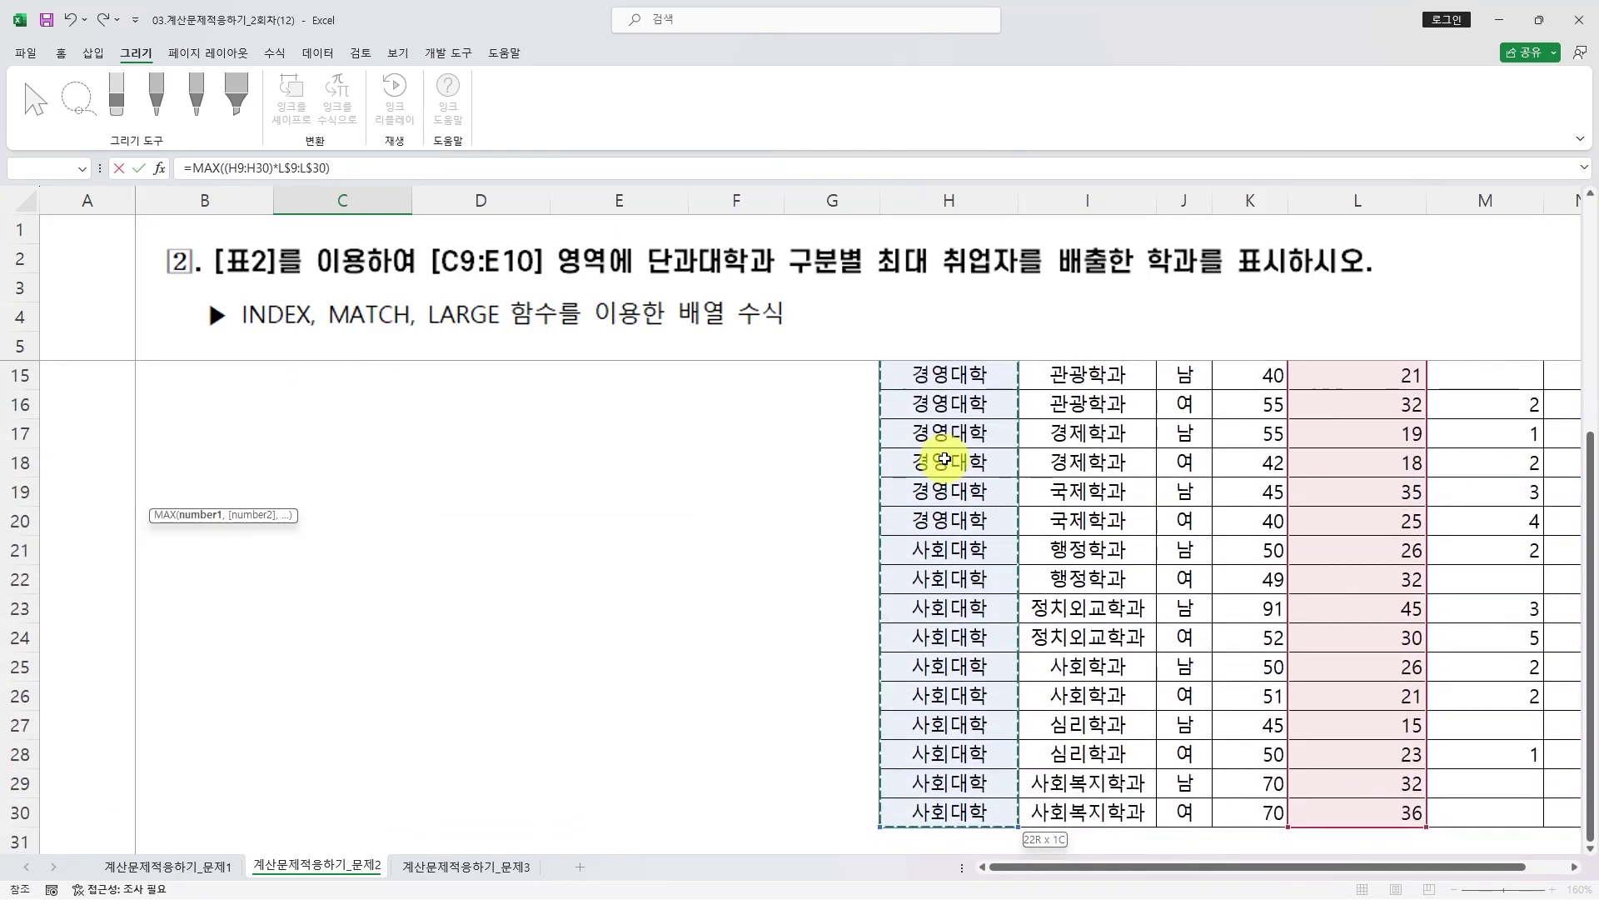
scroll(788, 531, "up", 3)
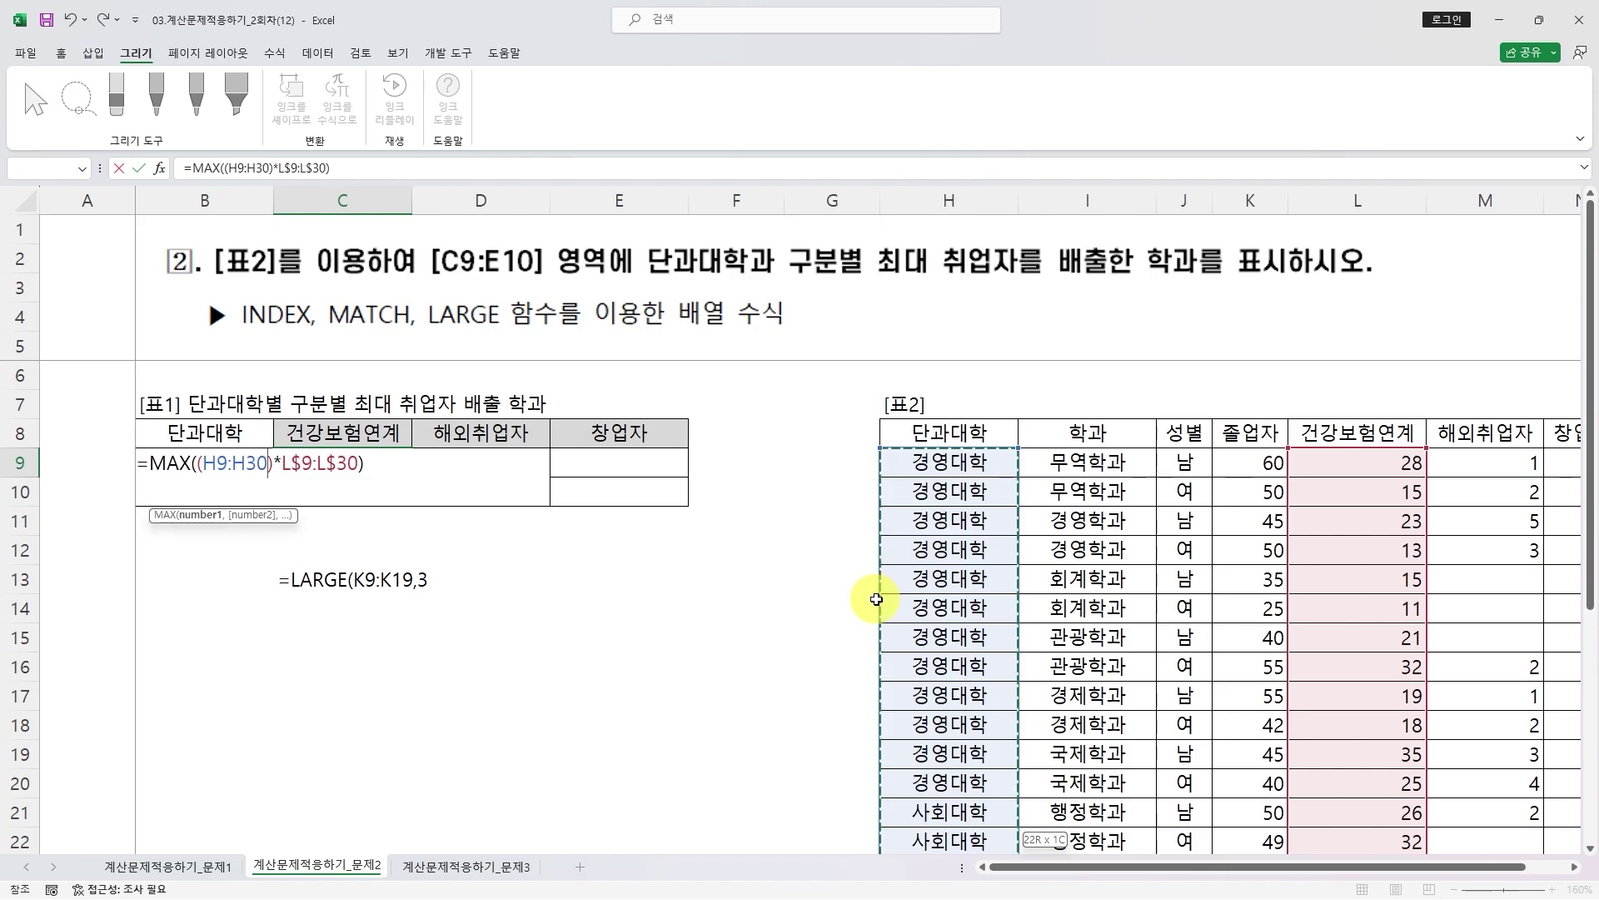
key("F4")
type("=")
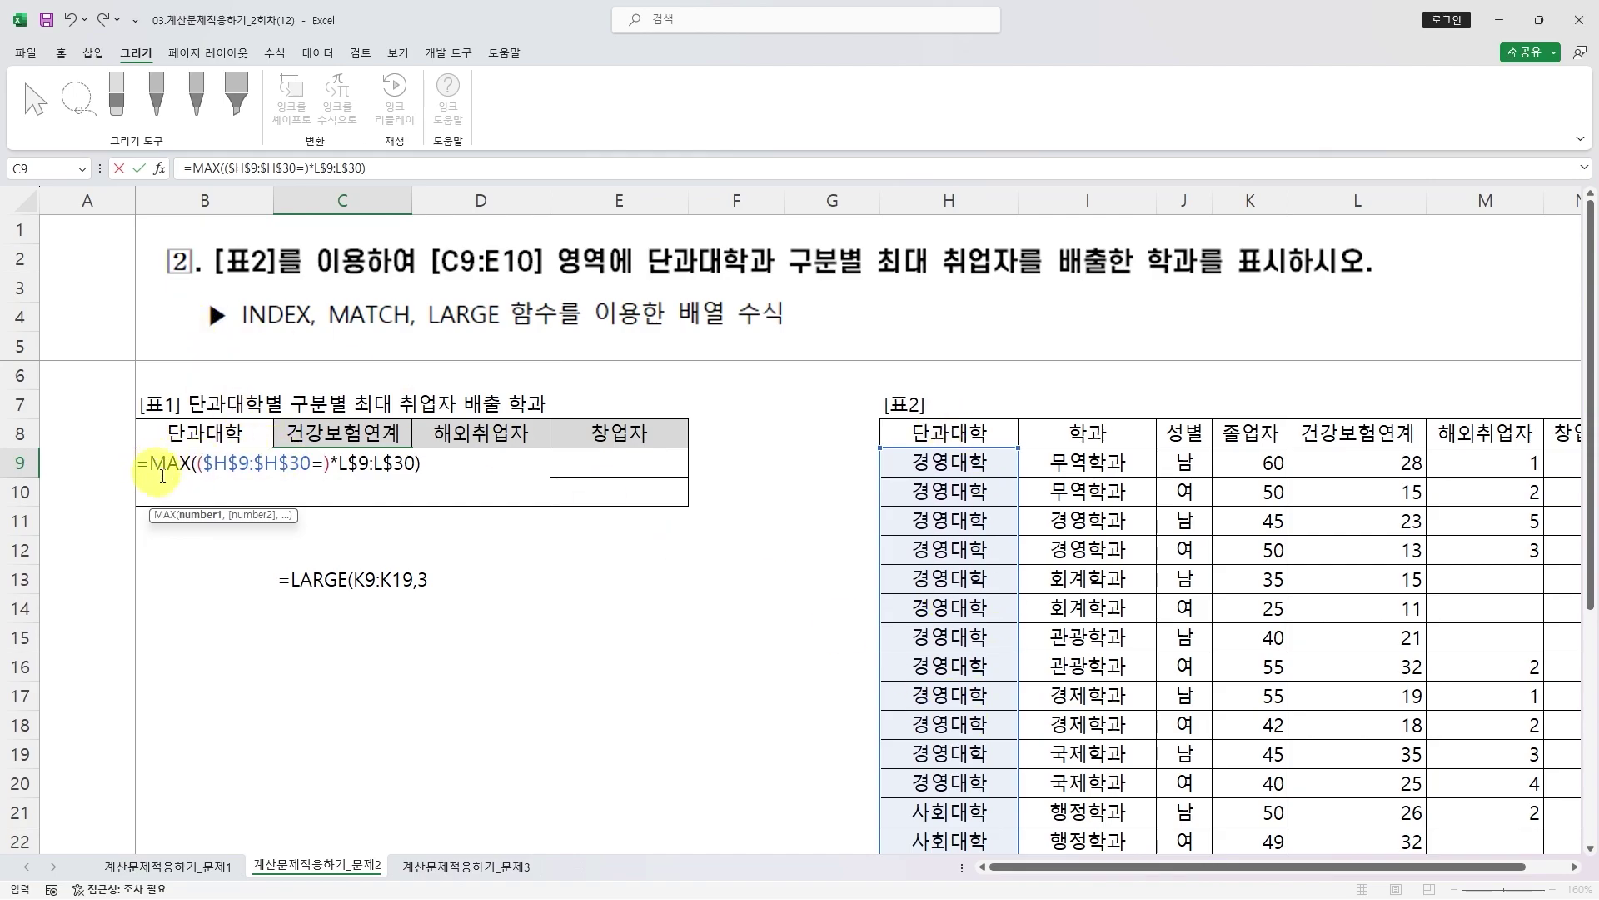
- Complete the condition with the column-locked $B9, and enter the MAX formula as an array formula across C9:E10
left_click(217, 432)
key("Down")
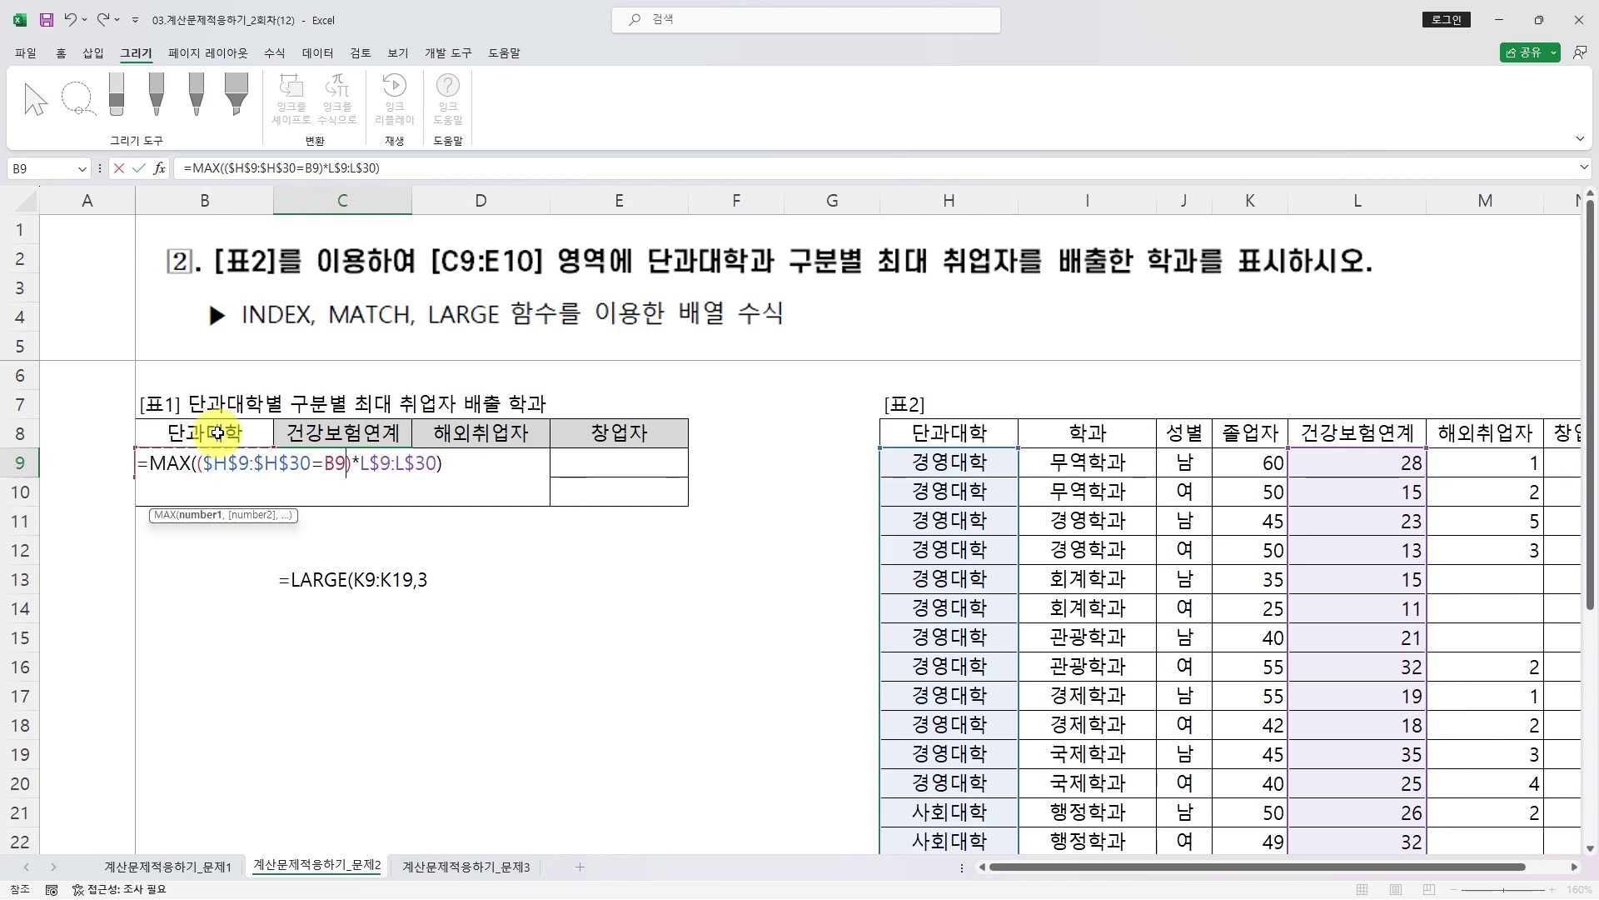
key("F4")
key("F4")
key("F4")
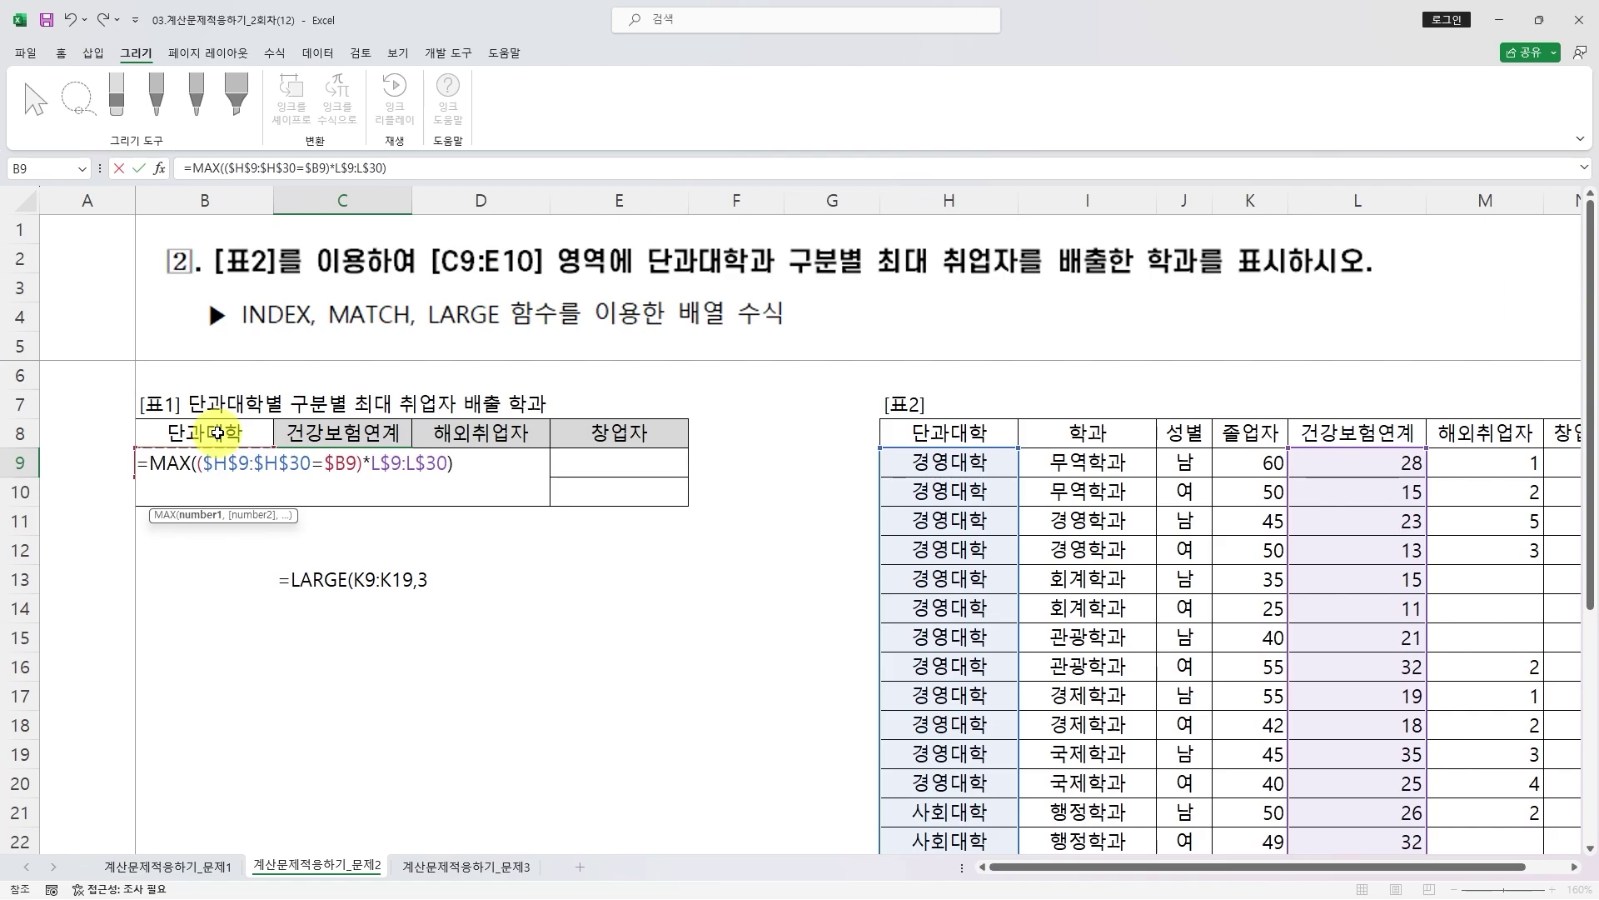
key("ctrl+shift+Return")
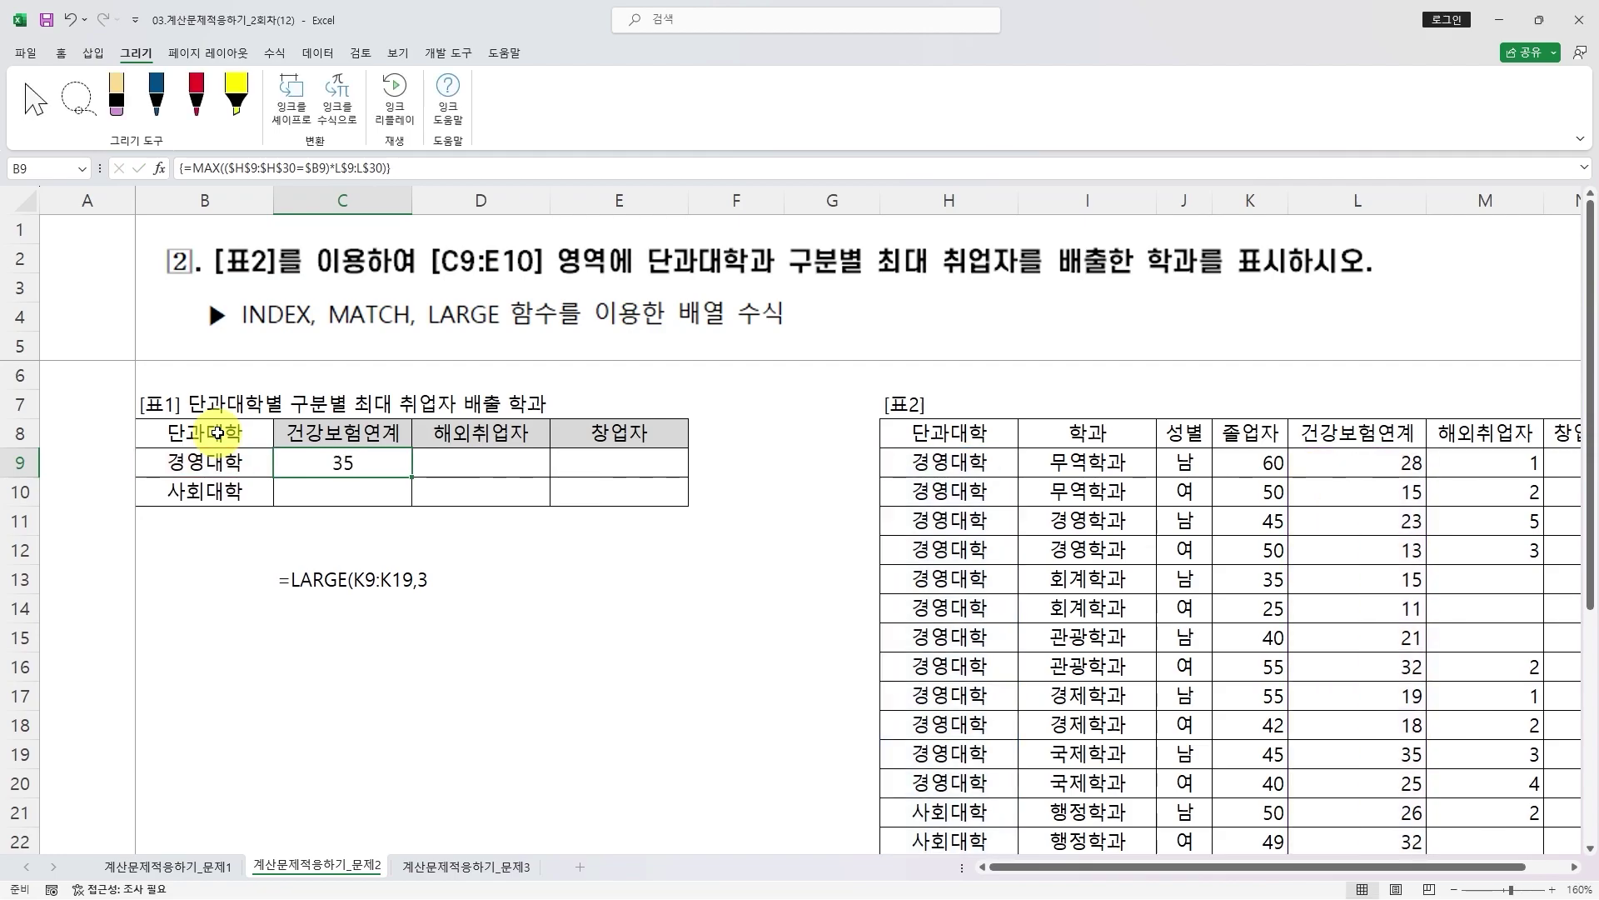
left_click_drag(412, 476, 666, 504)
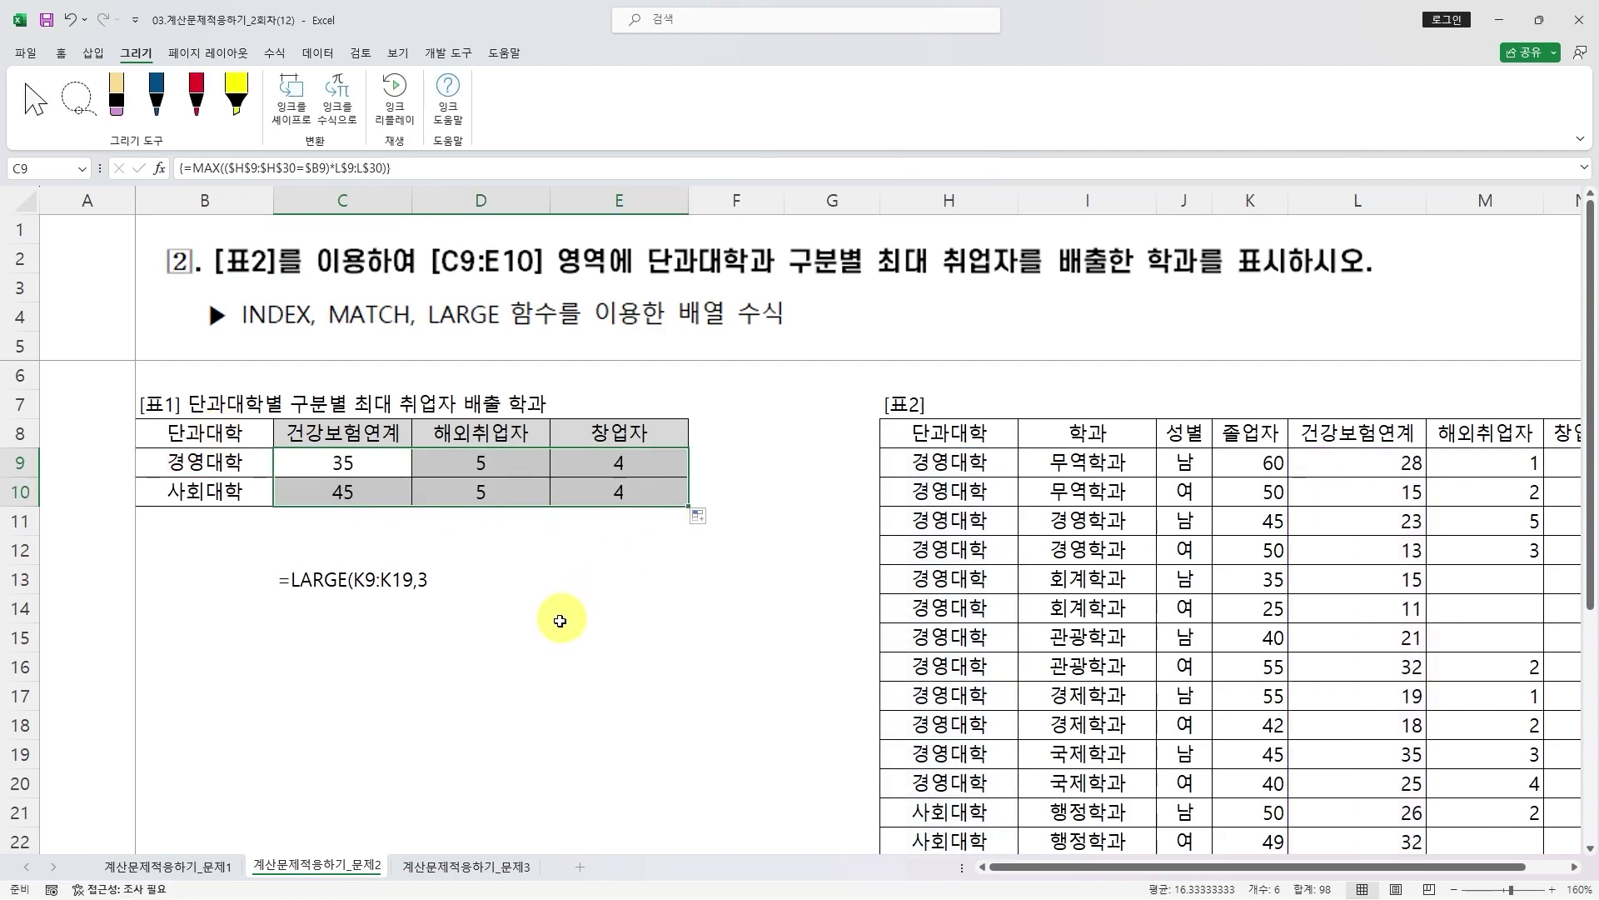
- Replace the MAX function in C9's formula with LARGE, keeping its arguments
left_click(352, 460)
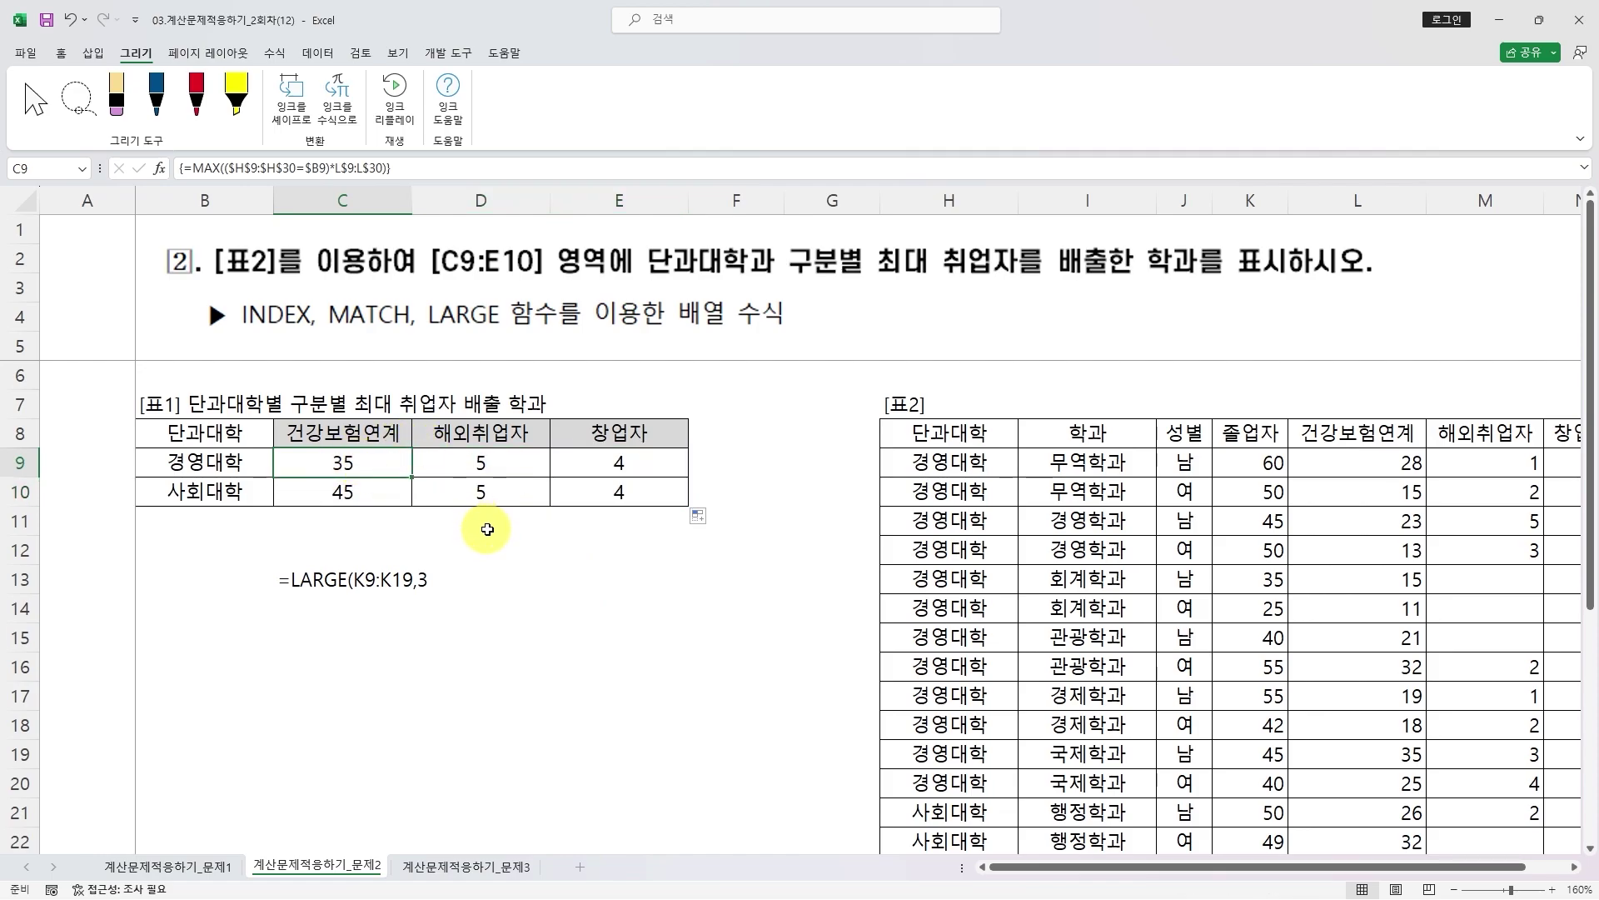
key("F2")
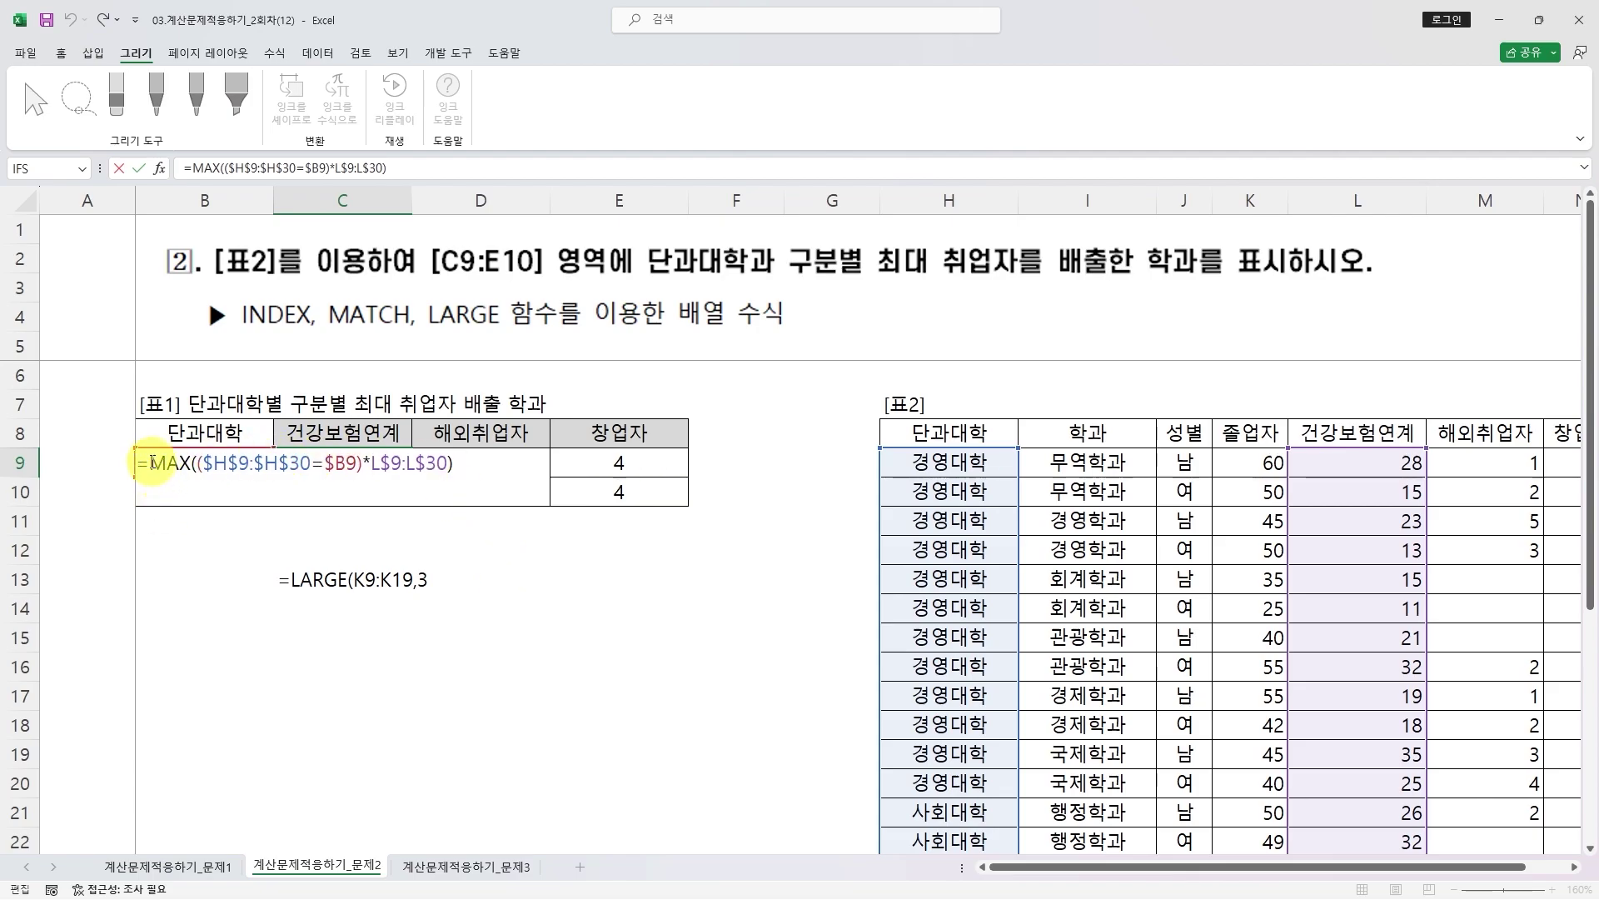
left_click_drag(150, 462, 191, 463)
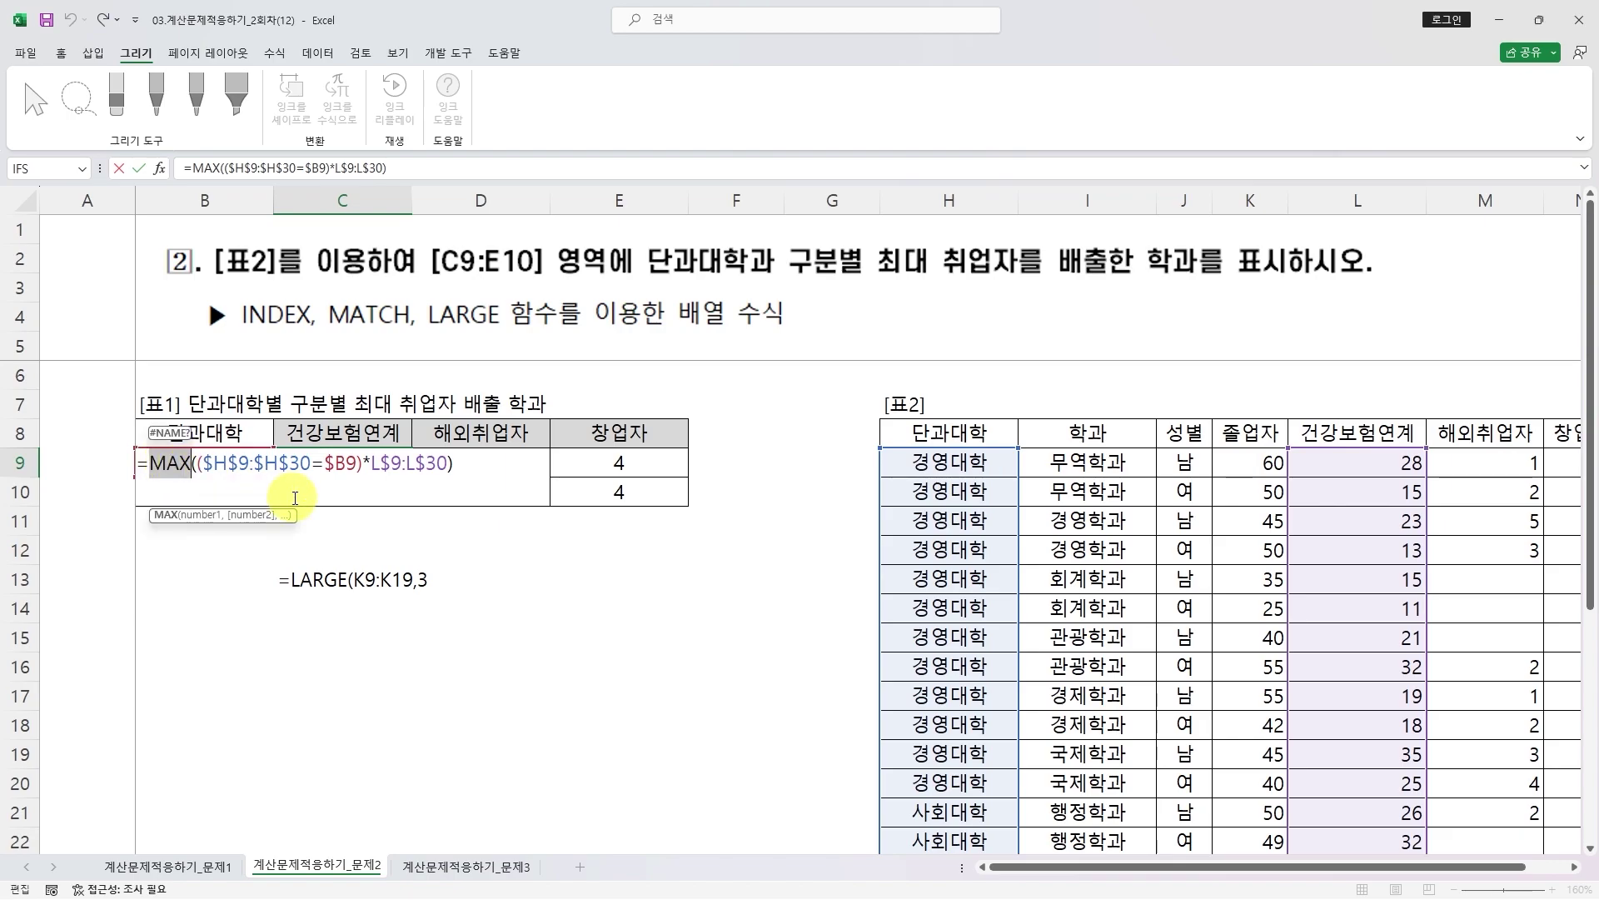
key("BackSpace")
type("la")
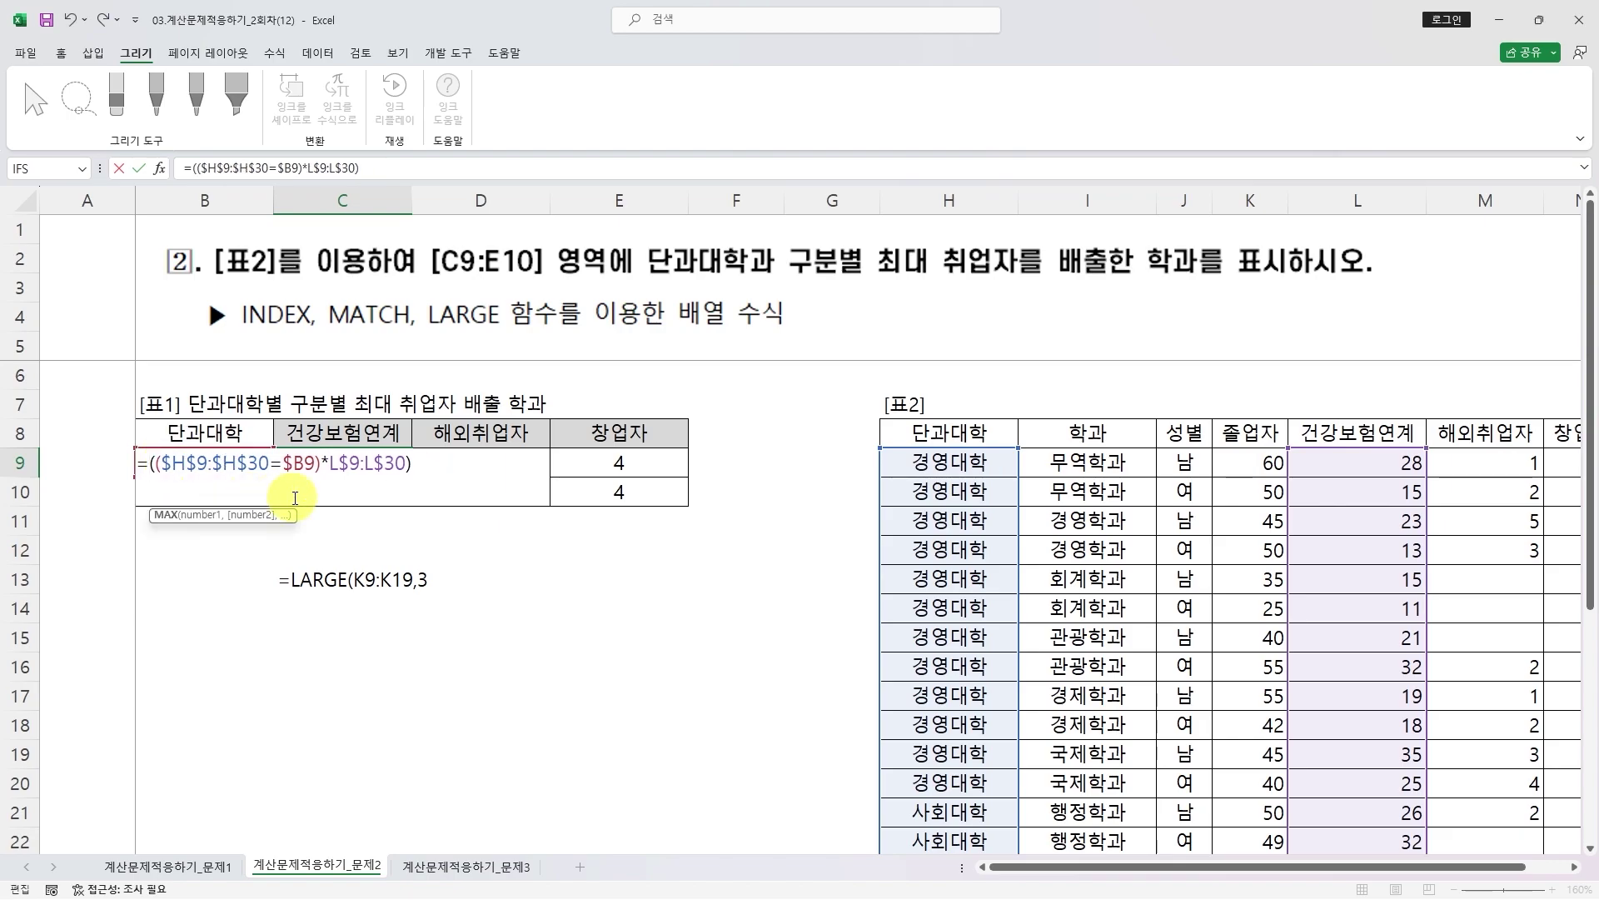
key("Tab")
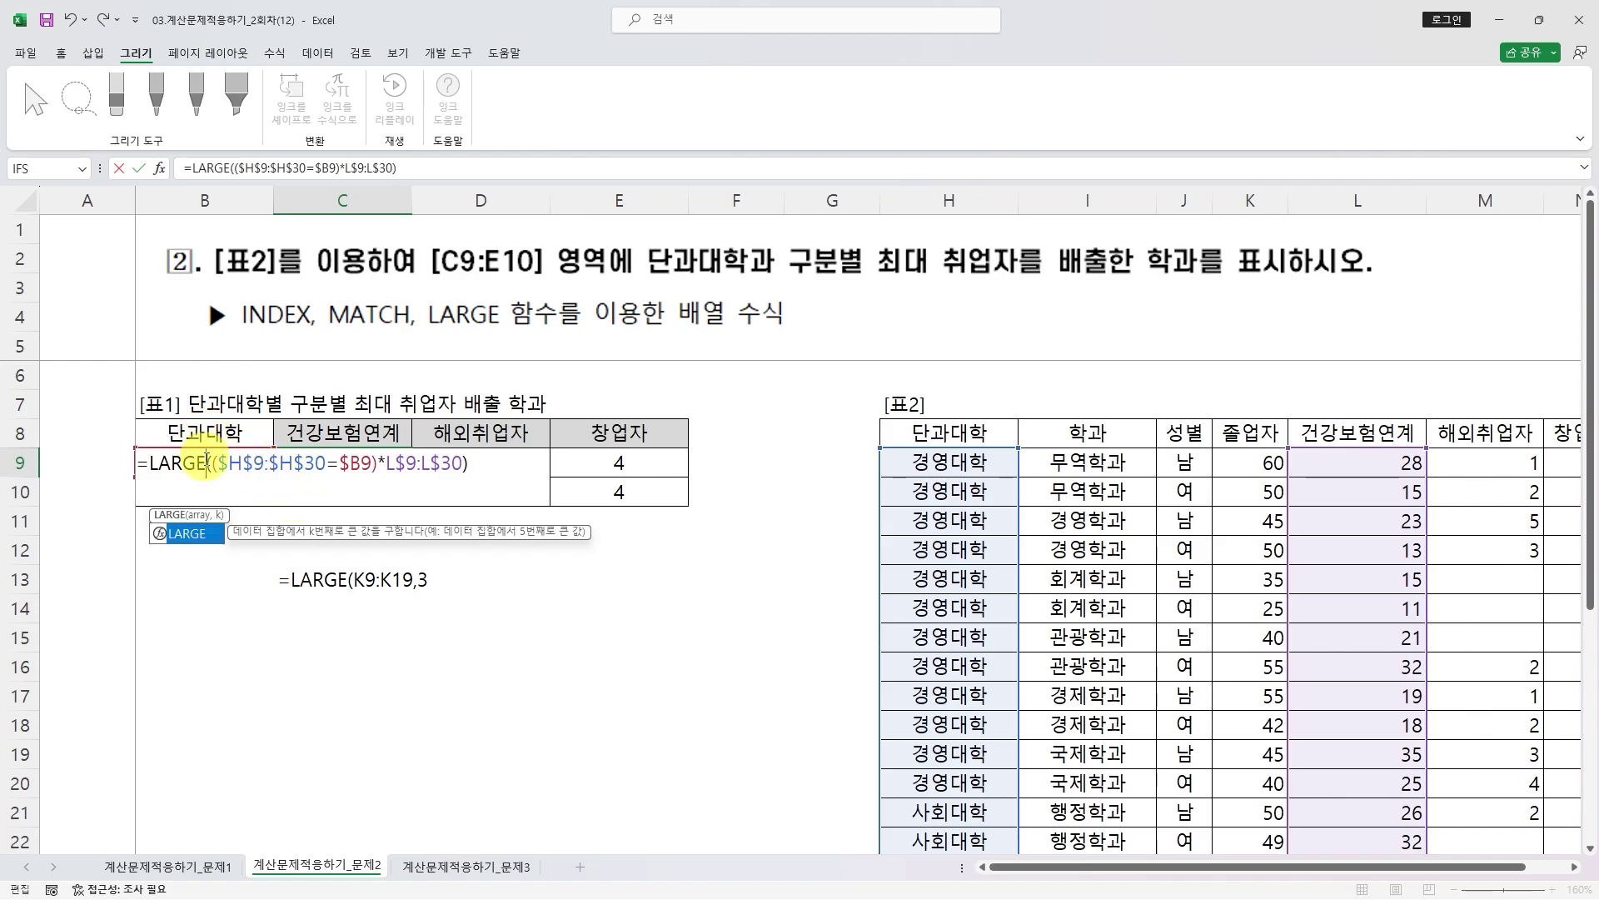
- Add 1 as the k argument of C9's LARGE function, enter it as an array formula, and fill it across C9:E10
left_click_drag(212, 464, 464, 464)
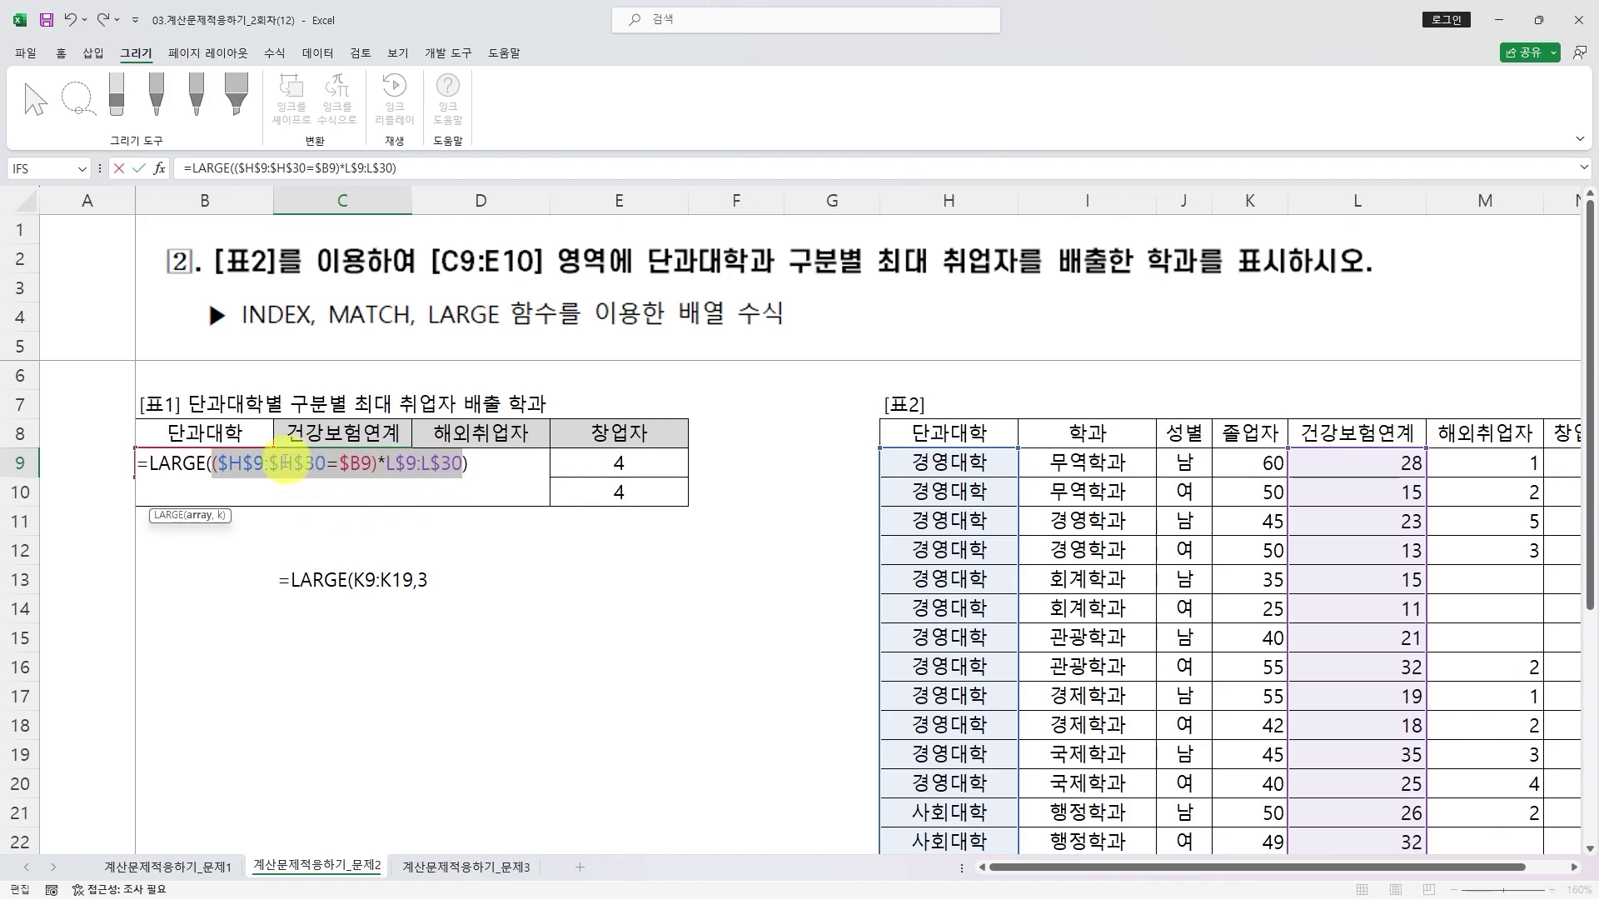
left_click(214, 464)
left_click_drag(214, 464, 464, 467)
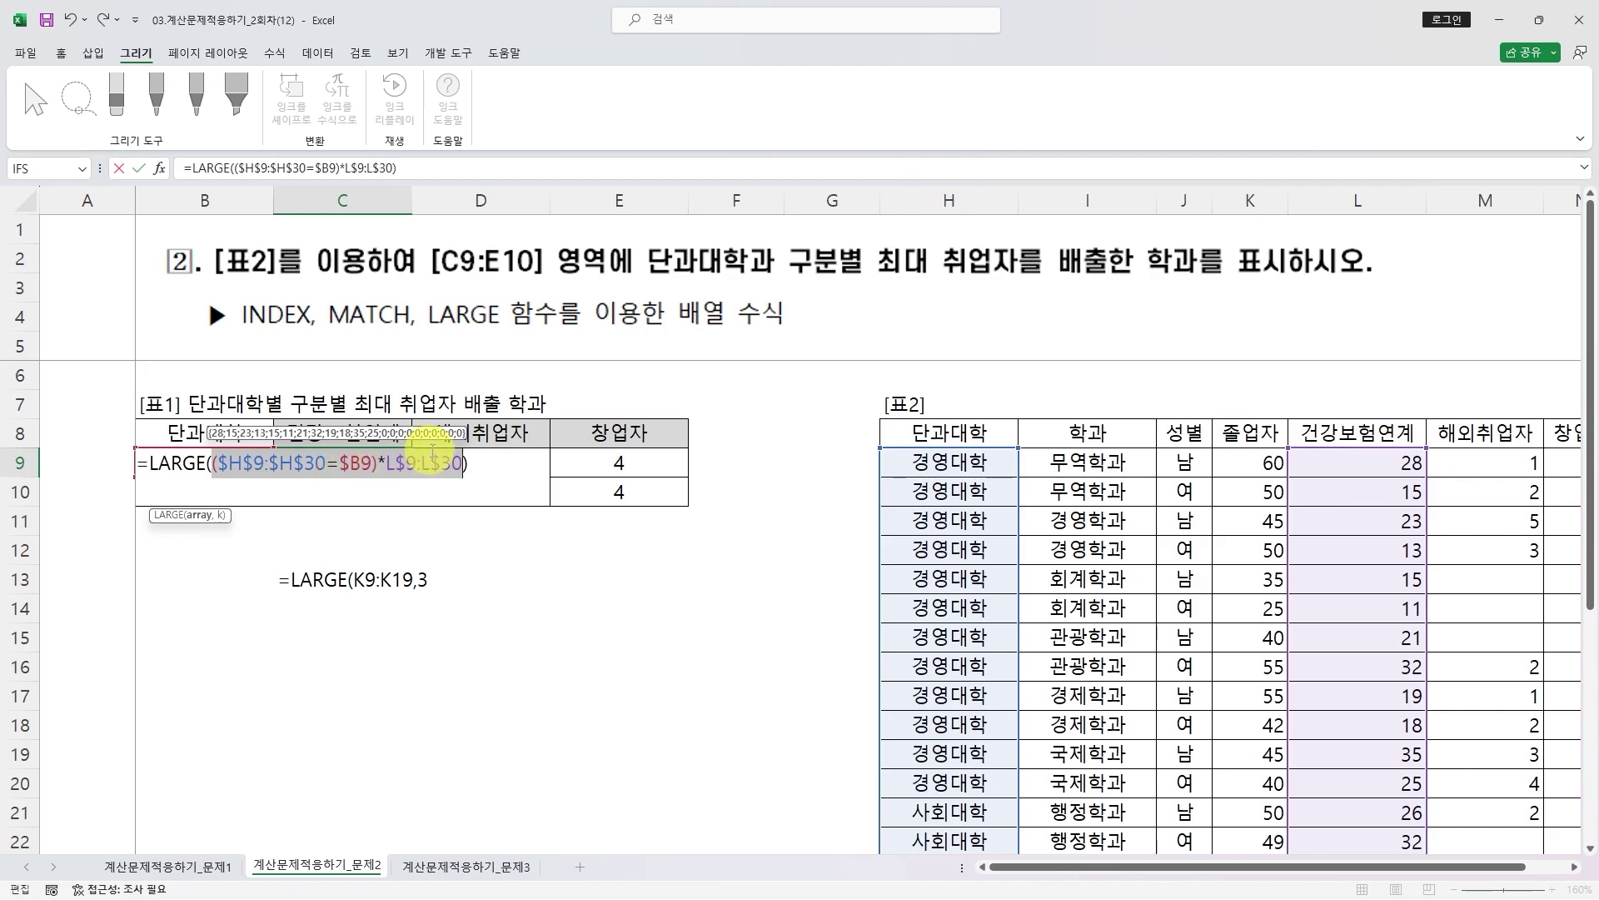
left_click(463, 464)
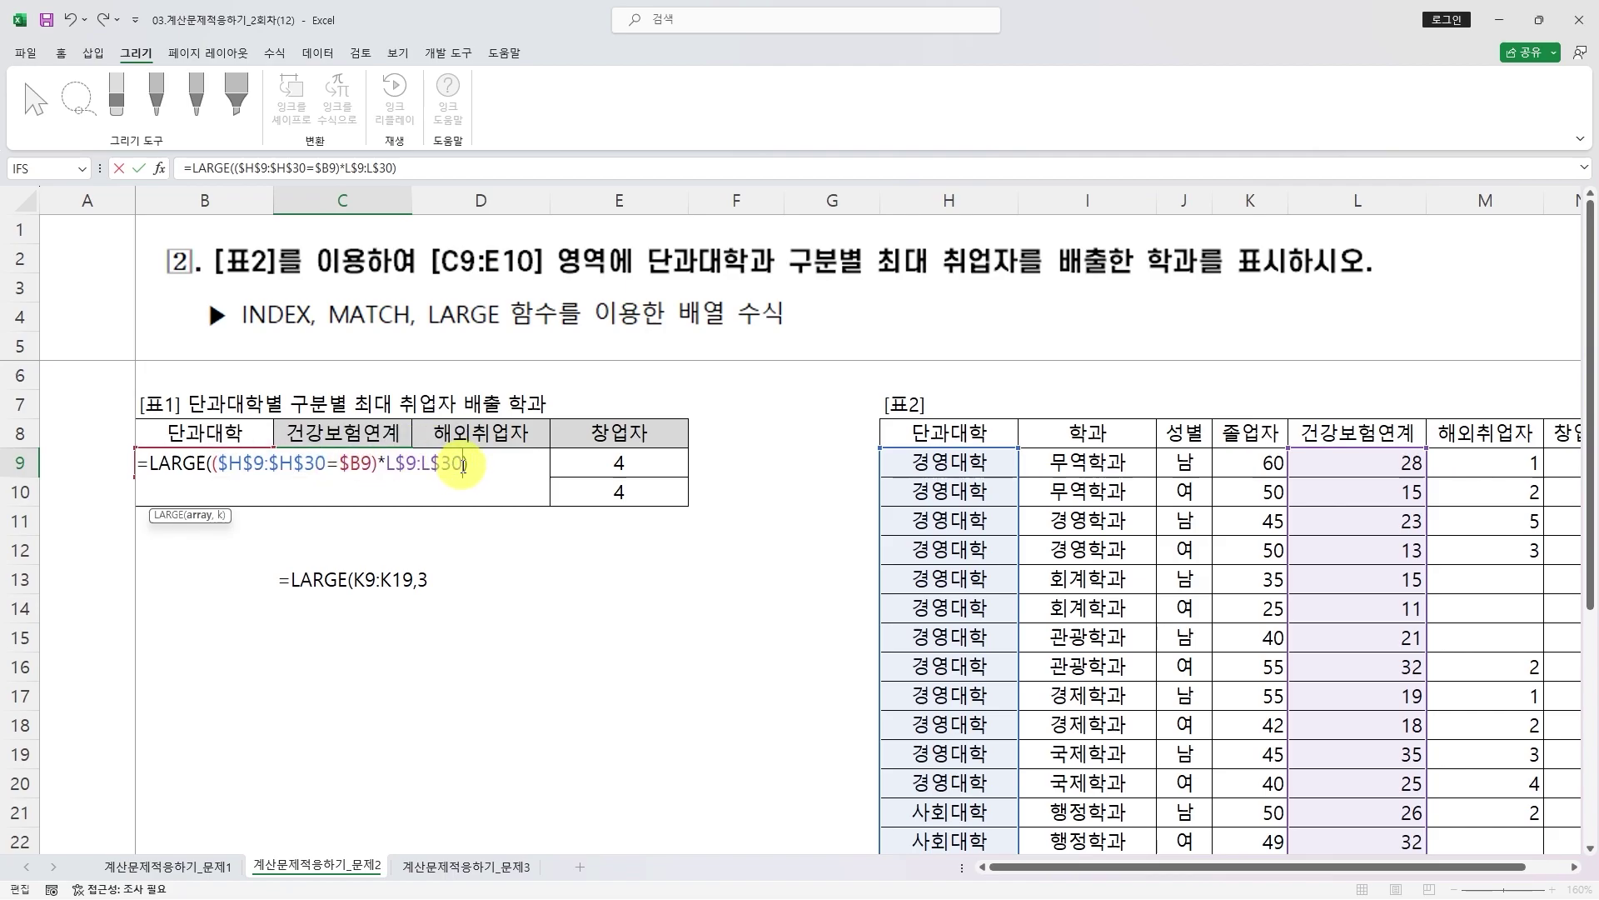
type(",1")
key("ctrl+shift+Return")
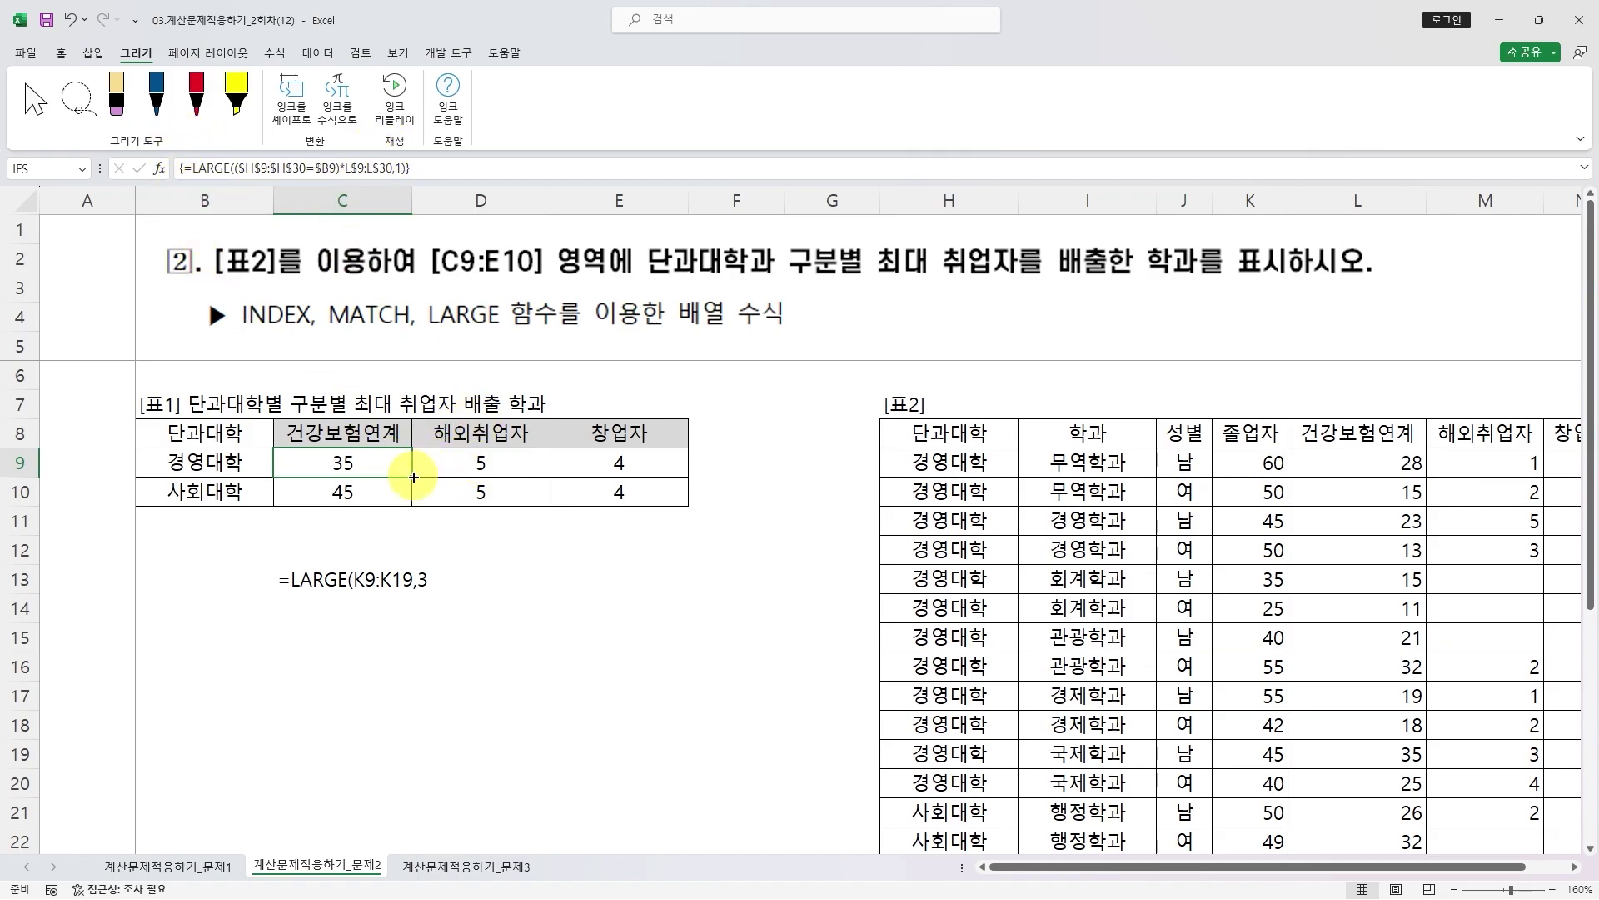
mouse_move(411, 477)
left_mouse_down()
mouse_move(414, 510)
mouse_move(660, 500)
left_mouse_up()
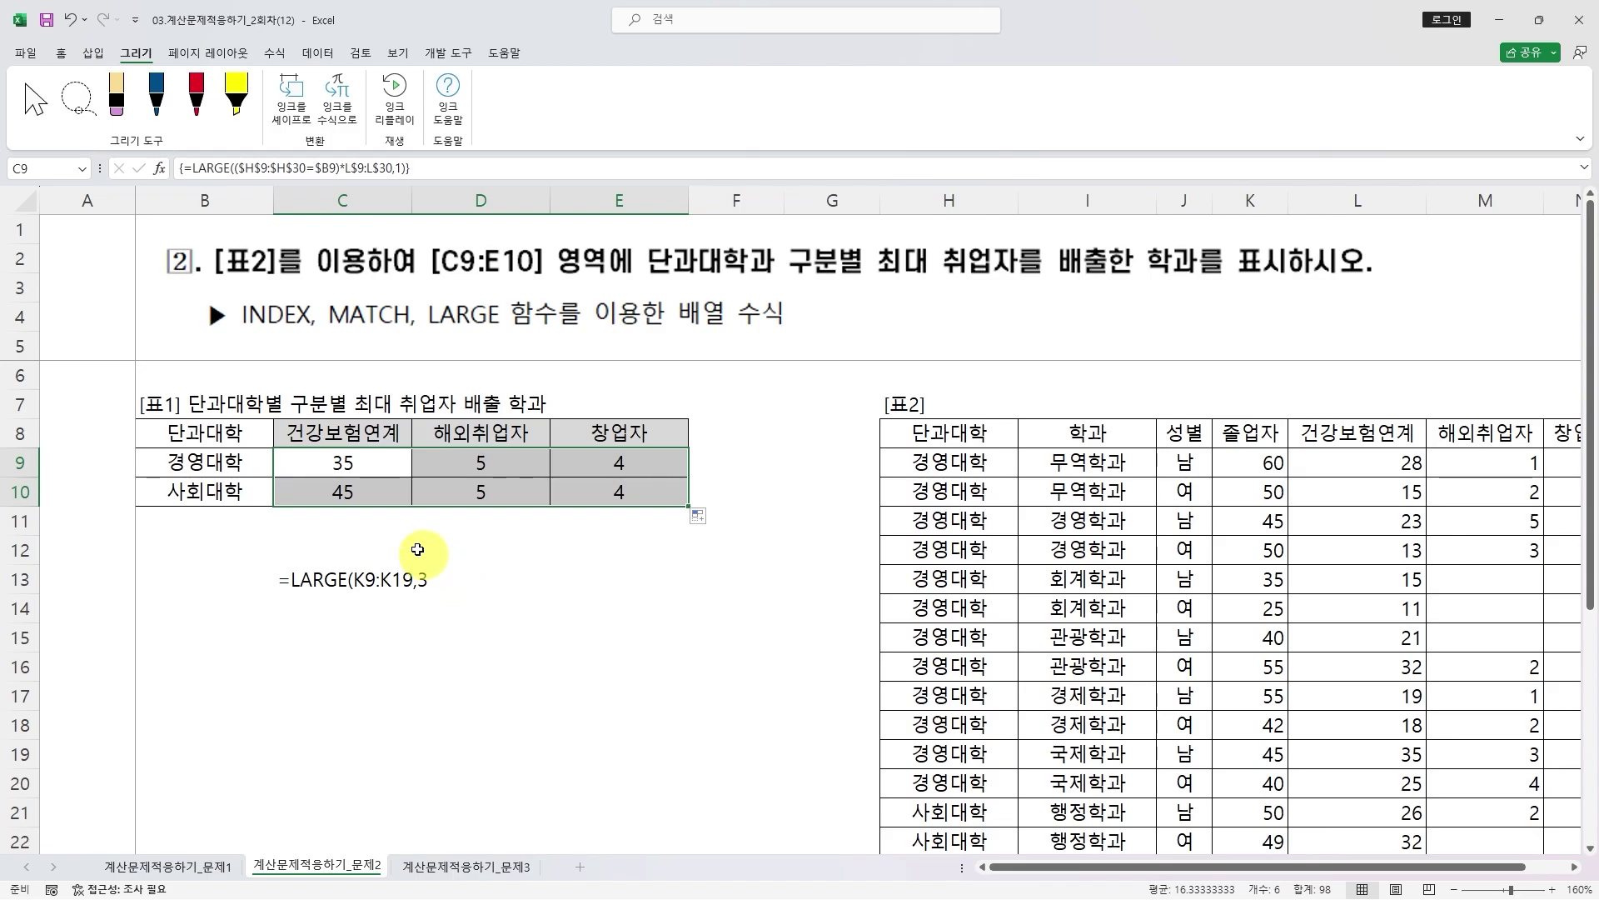
- Delete the sample LARGE formula text from C13
left_click(293, 579)
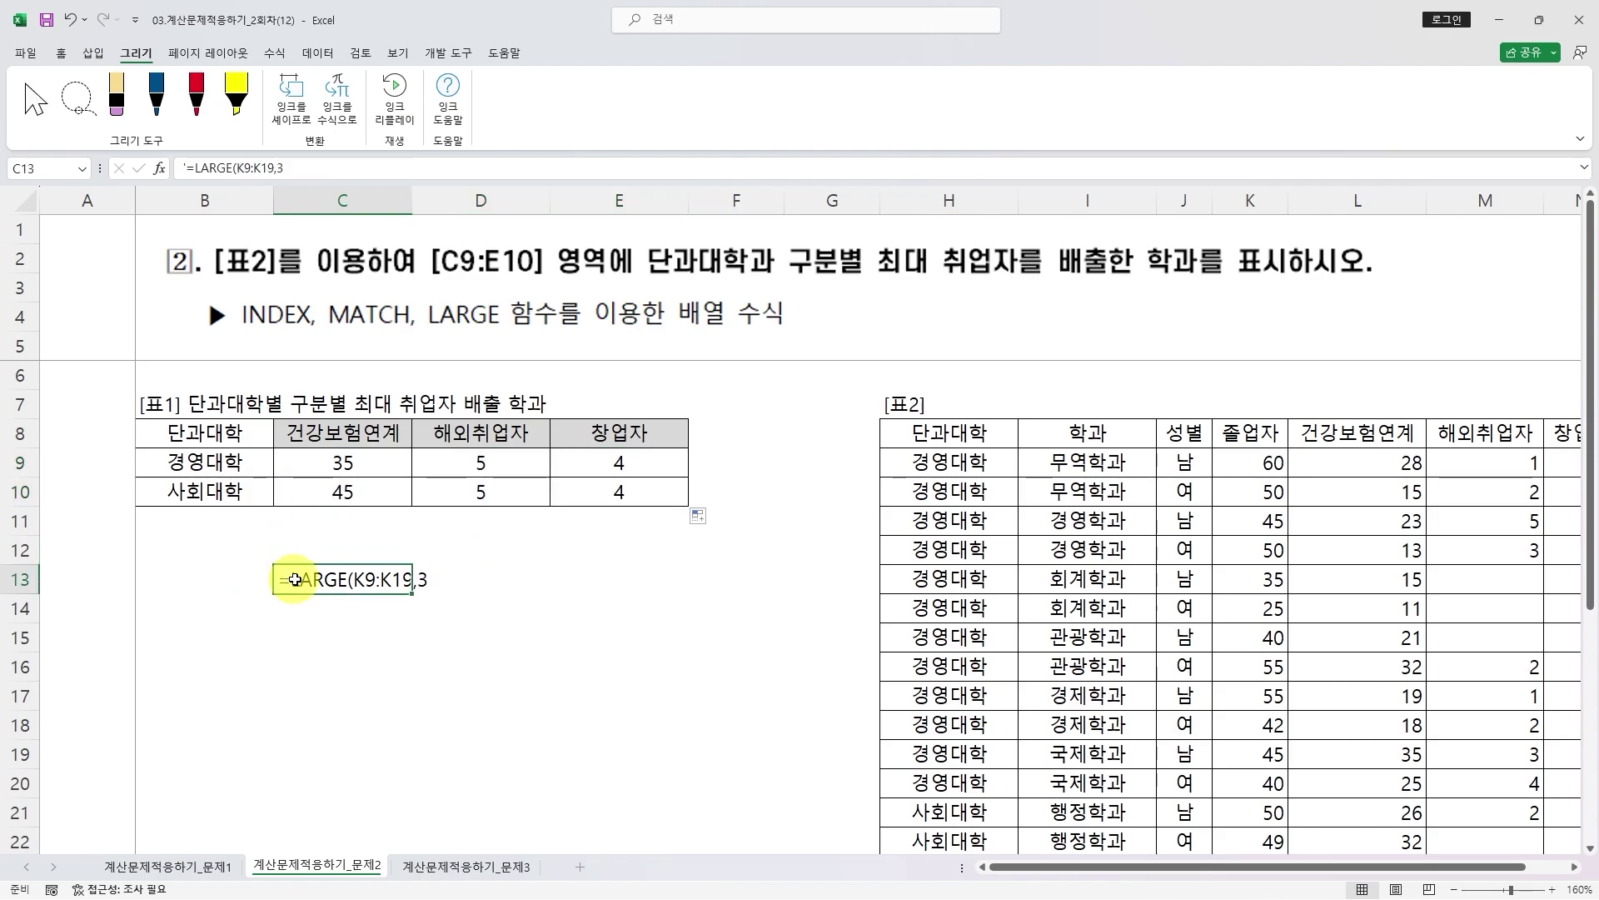
key("Delete")
left_click(338, 518)
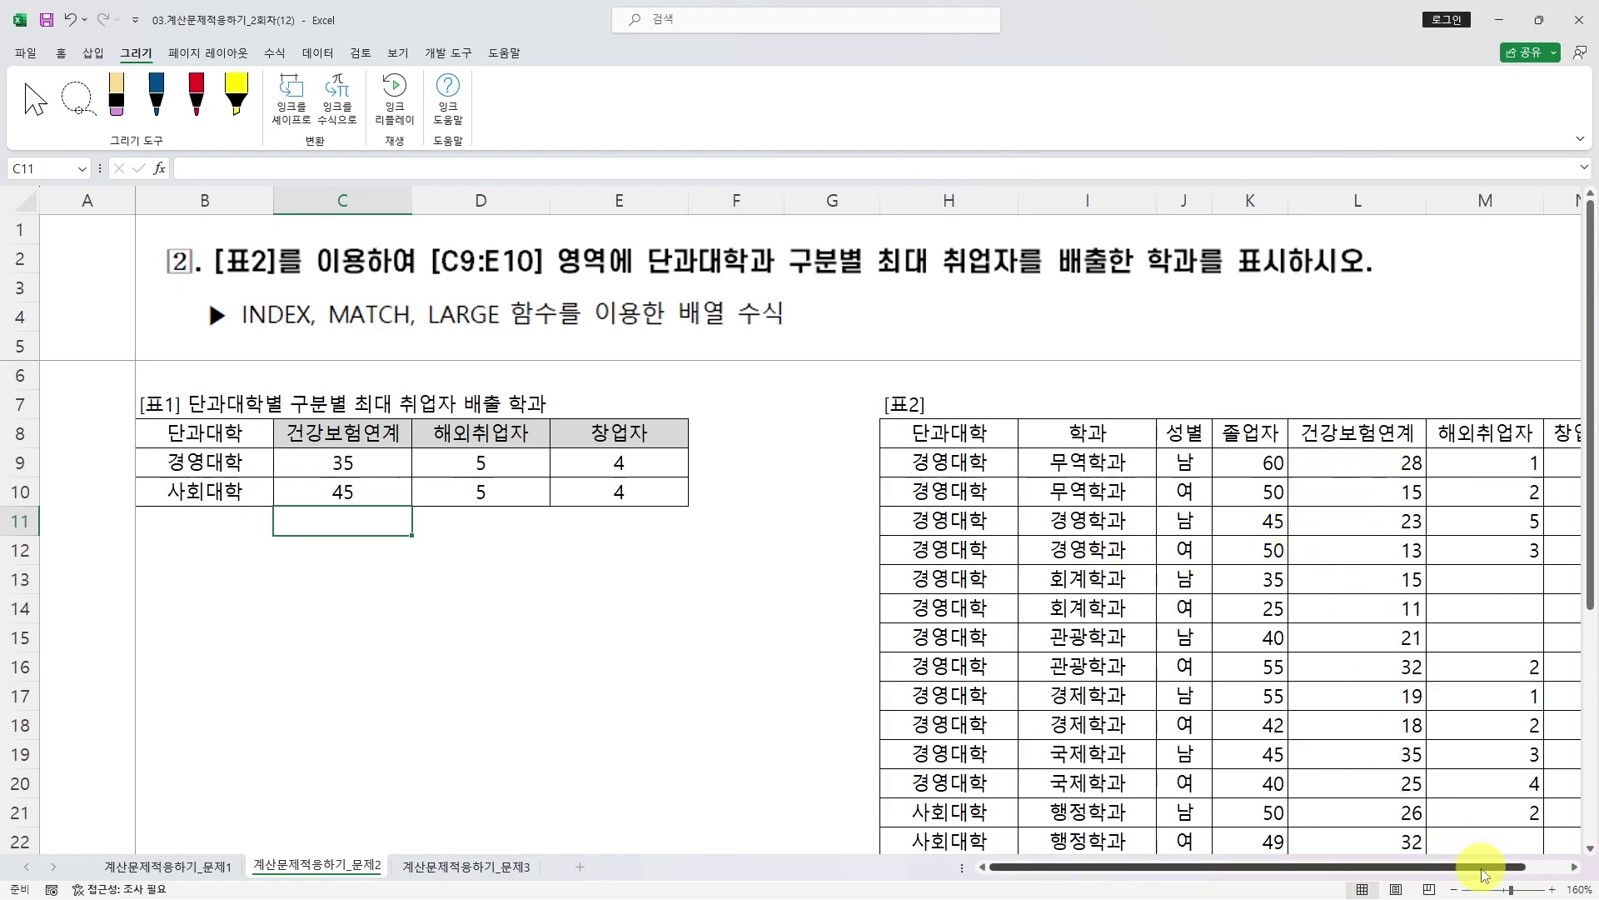
- Highlight the Table 2 rows holding each college's largest health-insurance-linked value, H19:N19 and H23:N23, with a yellow fill
left_click_drag(1482, 867, 1527, 875)
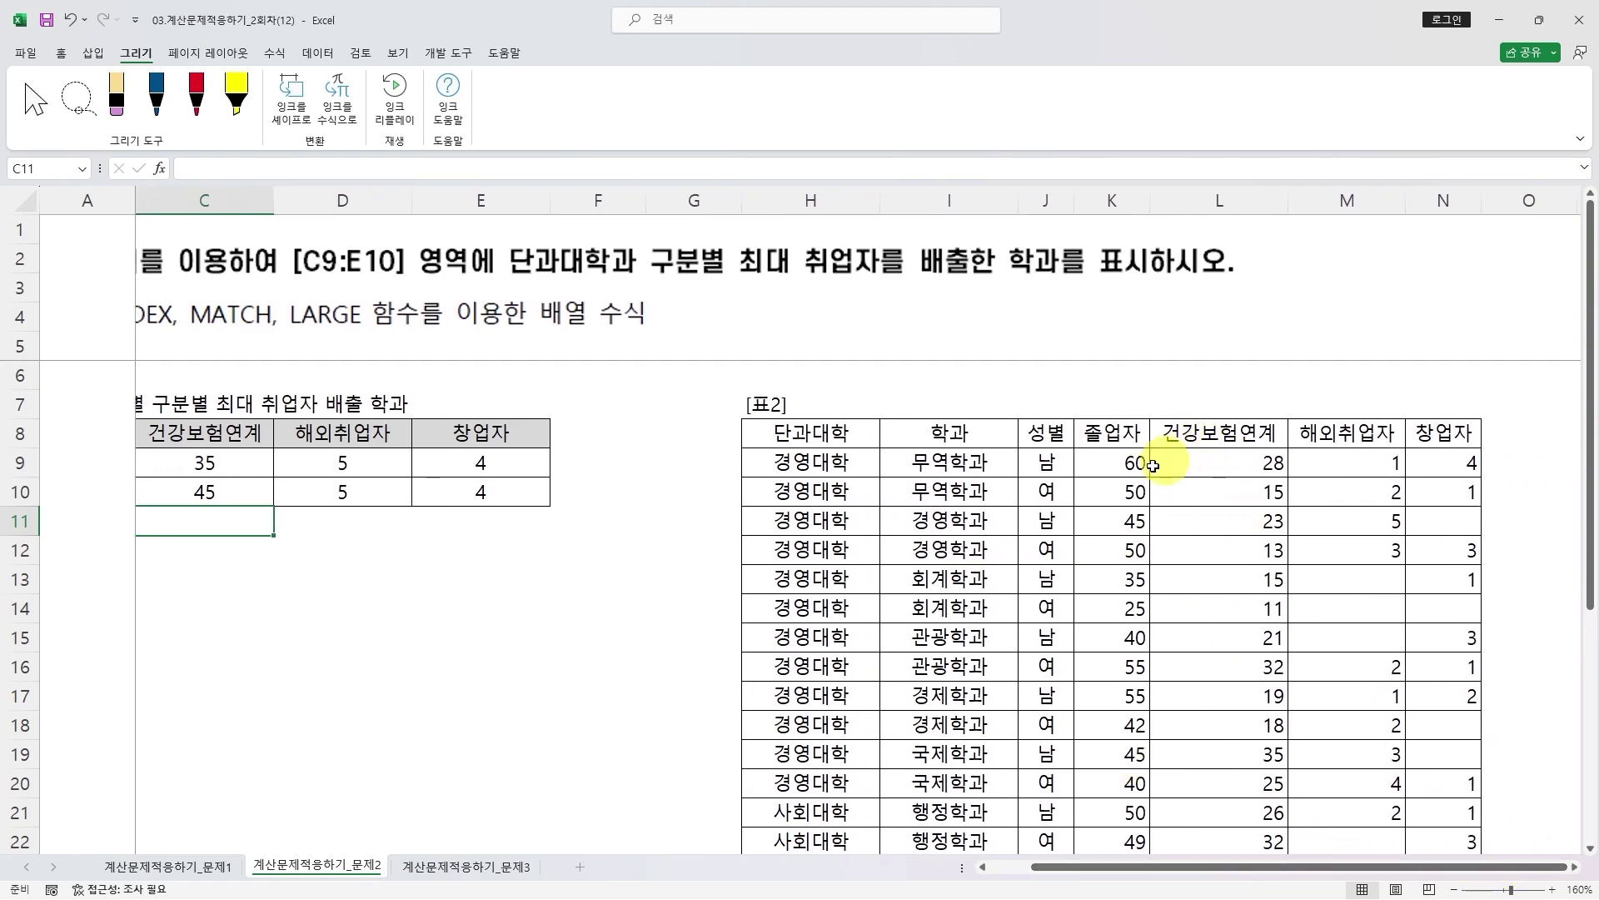
left_click(1247, 752)
left_click_drag(1588, 523, 1574, 740)
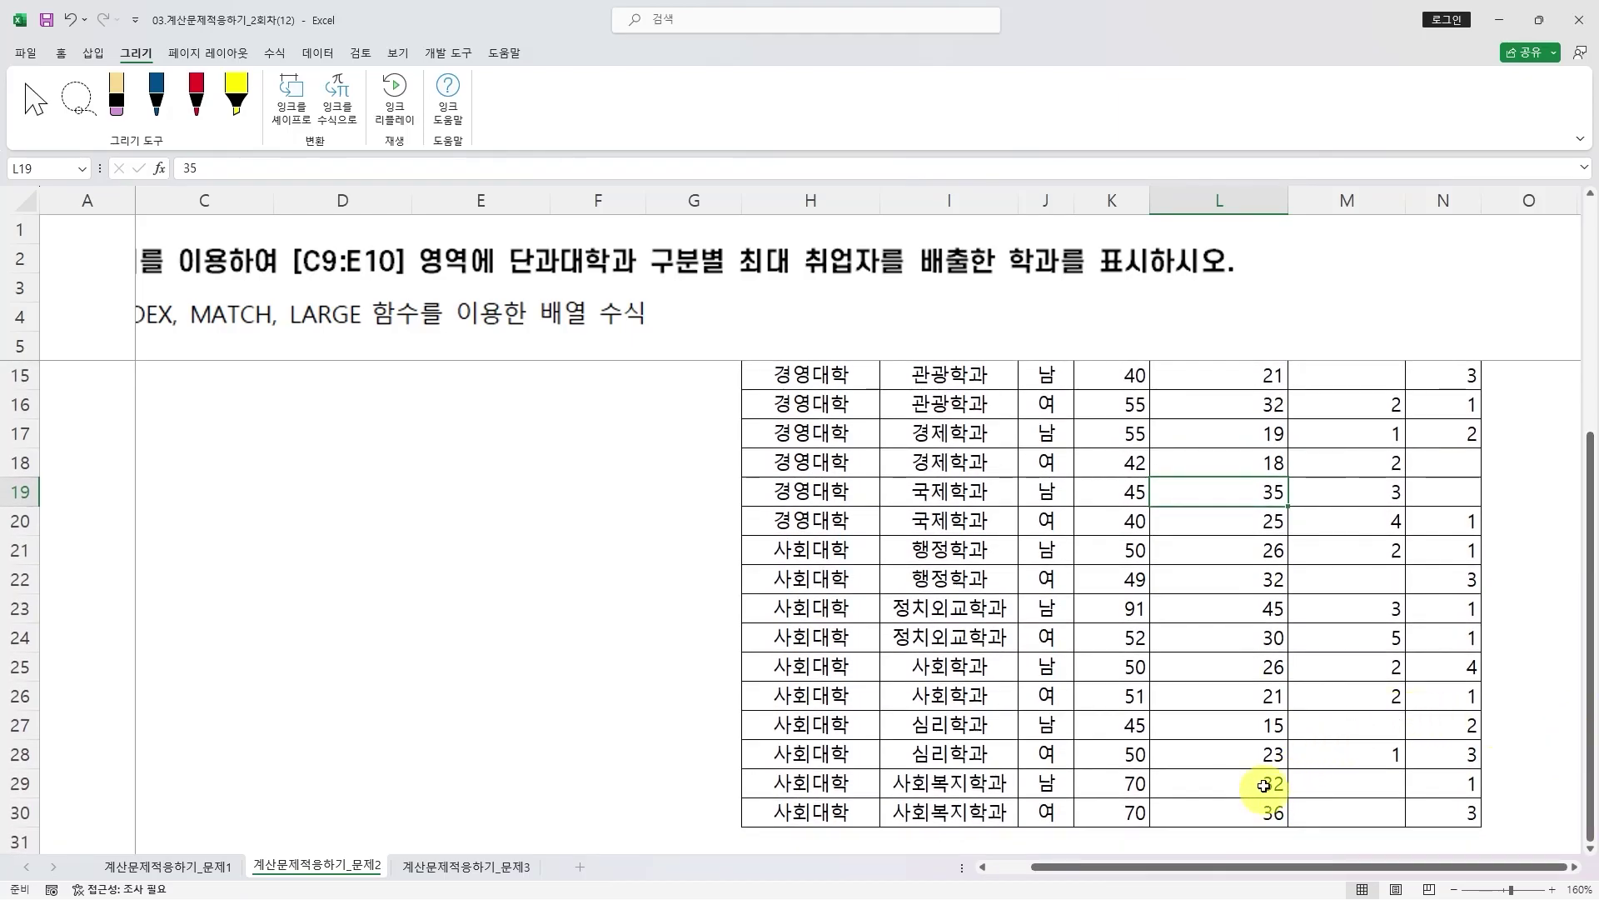
left_click(1236, 601, "ctrl")
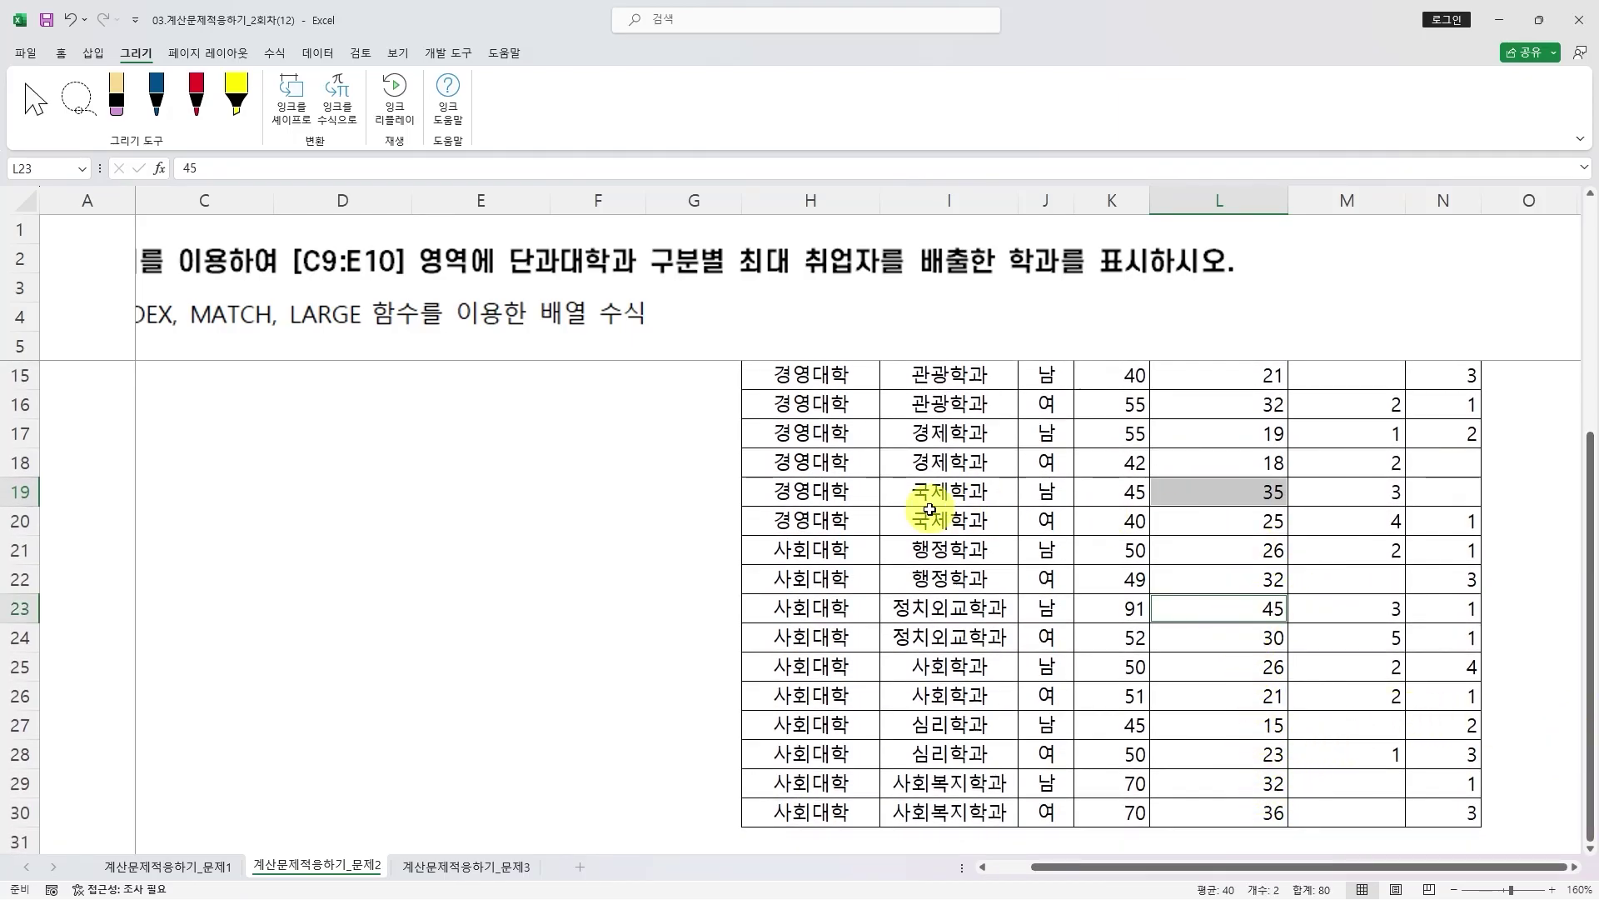
left_click_drag(817, 493, 1427, 492)
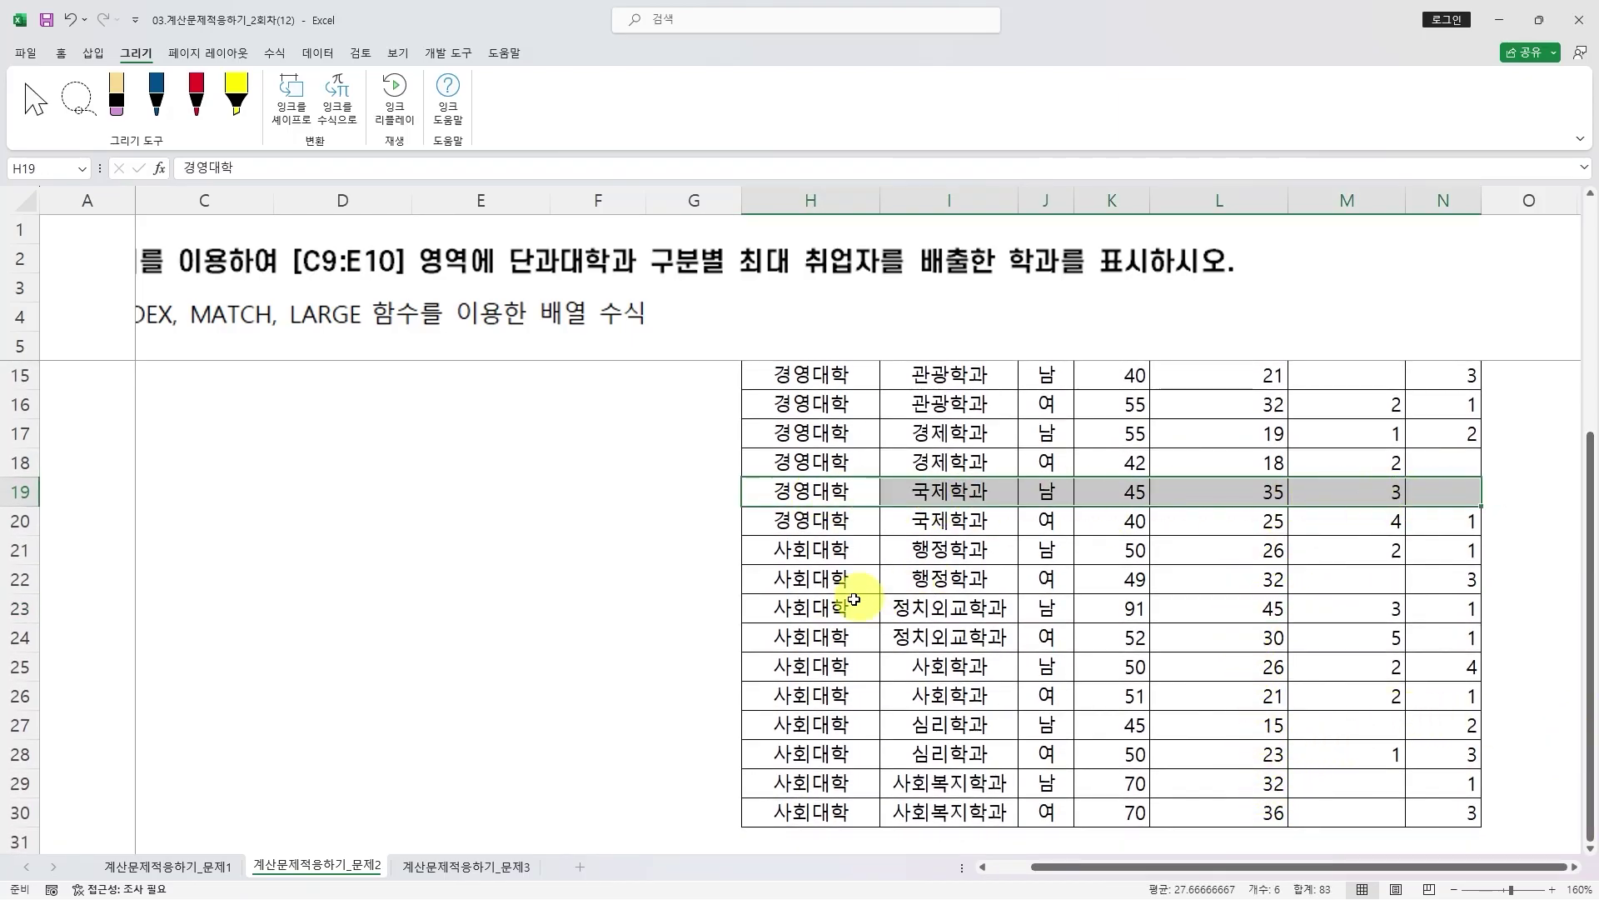
left_click_drag(797, 621, 1457, 612)
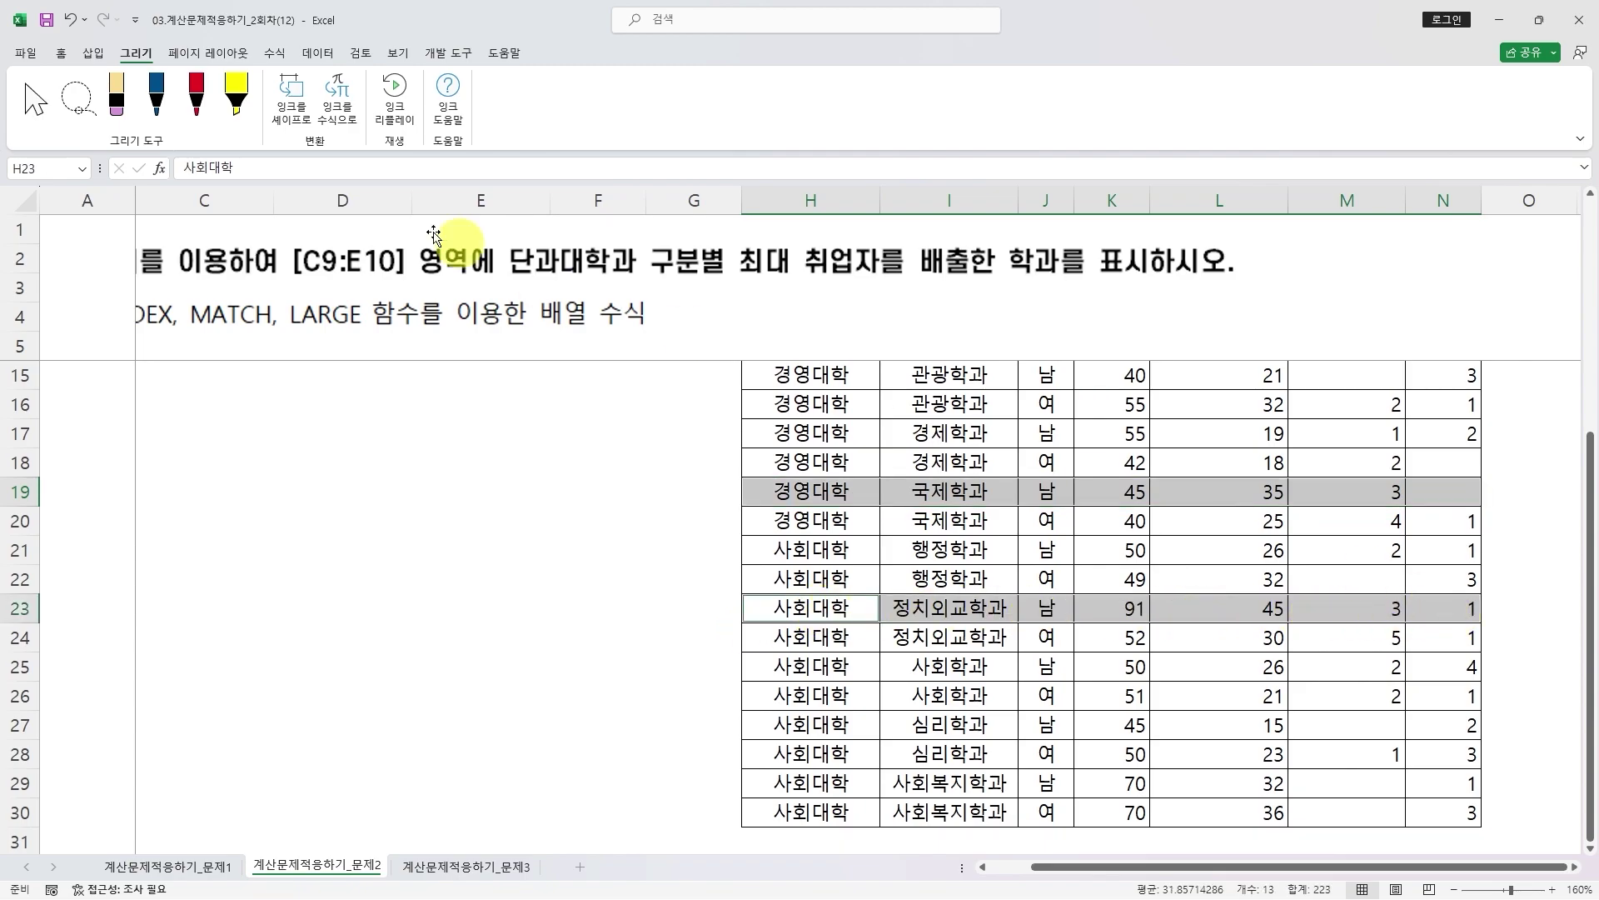
left_click(63, 55)
left_click(273, 111)
scroll(881, 507, "up", 2)
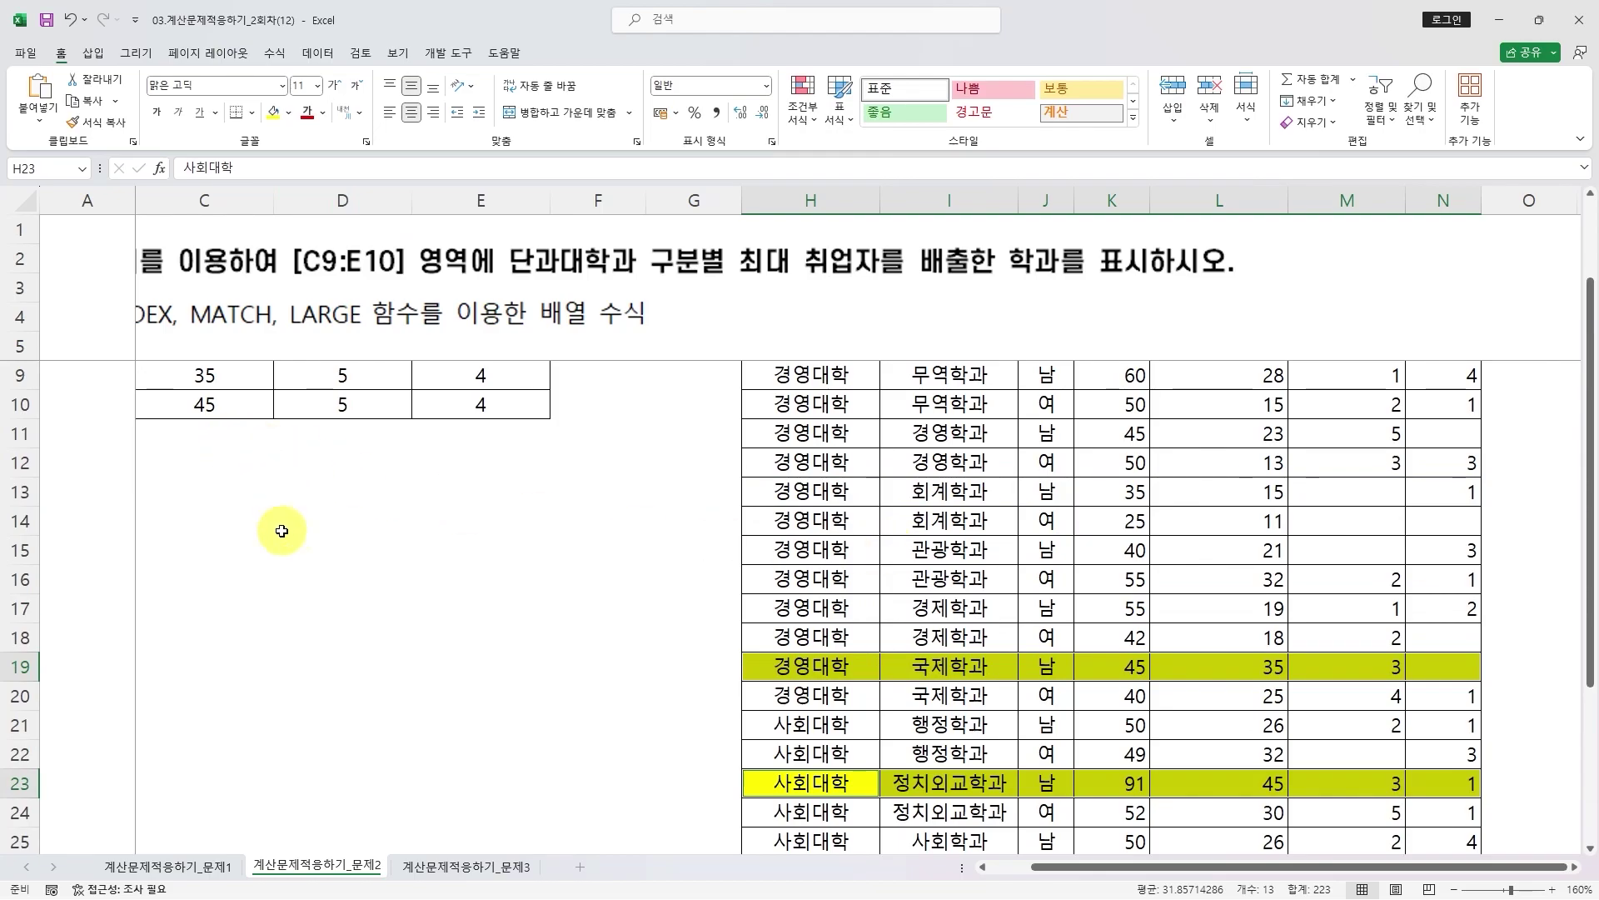
scroll(1145, 776, "up", 1)
left_click_drag(1206, 867, 1091, 866)
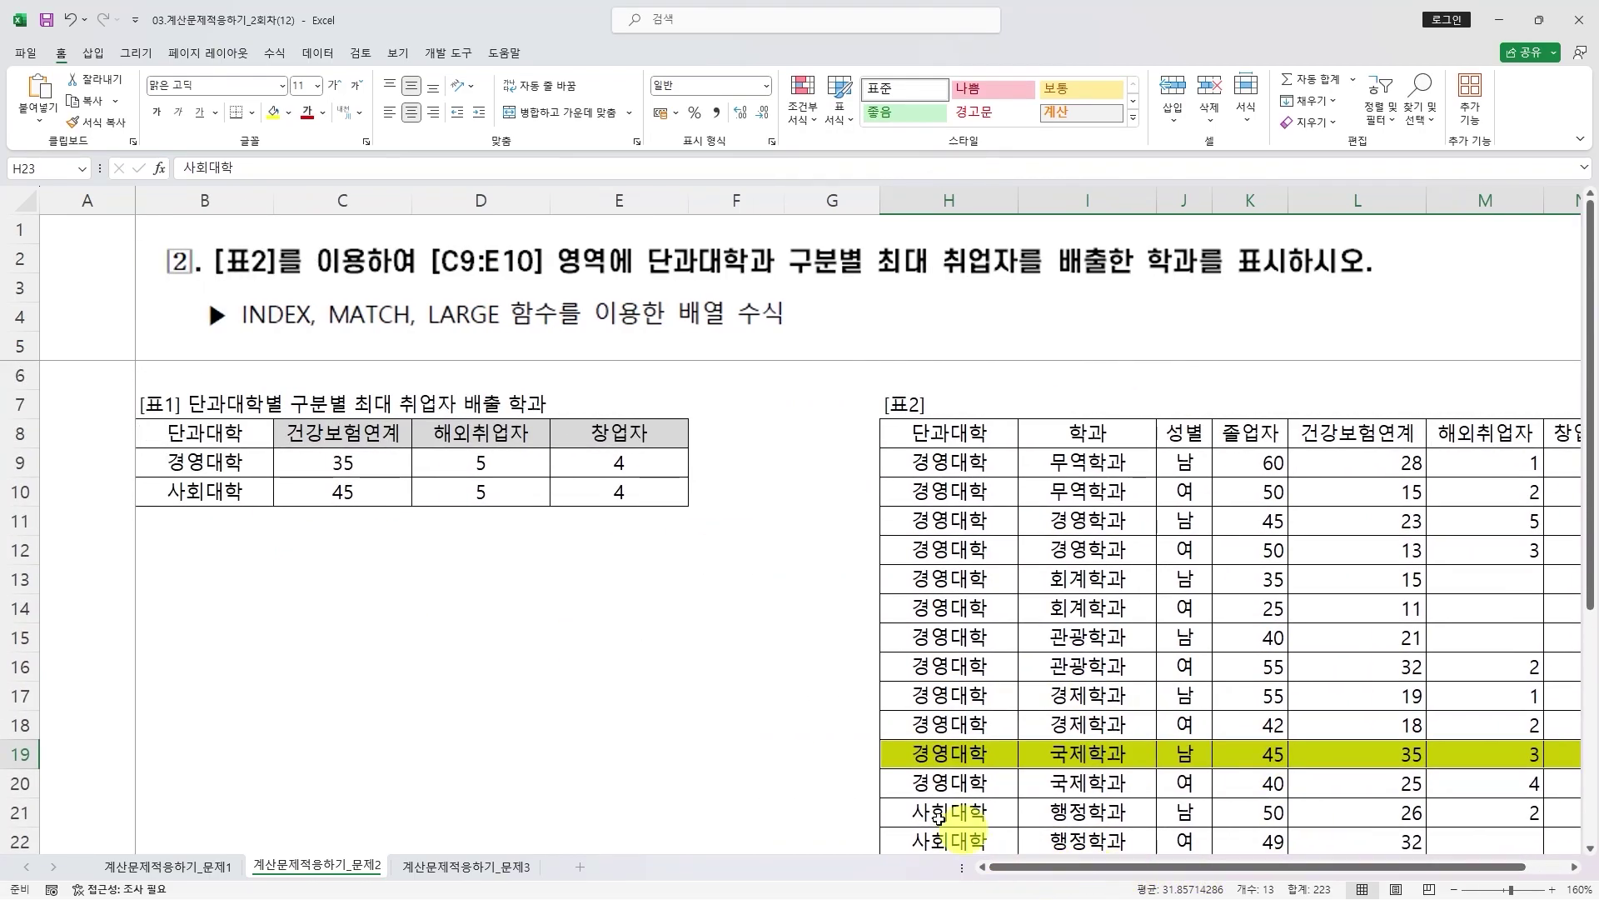
left_click(318, 520)
type("=")
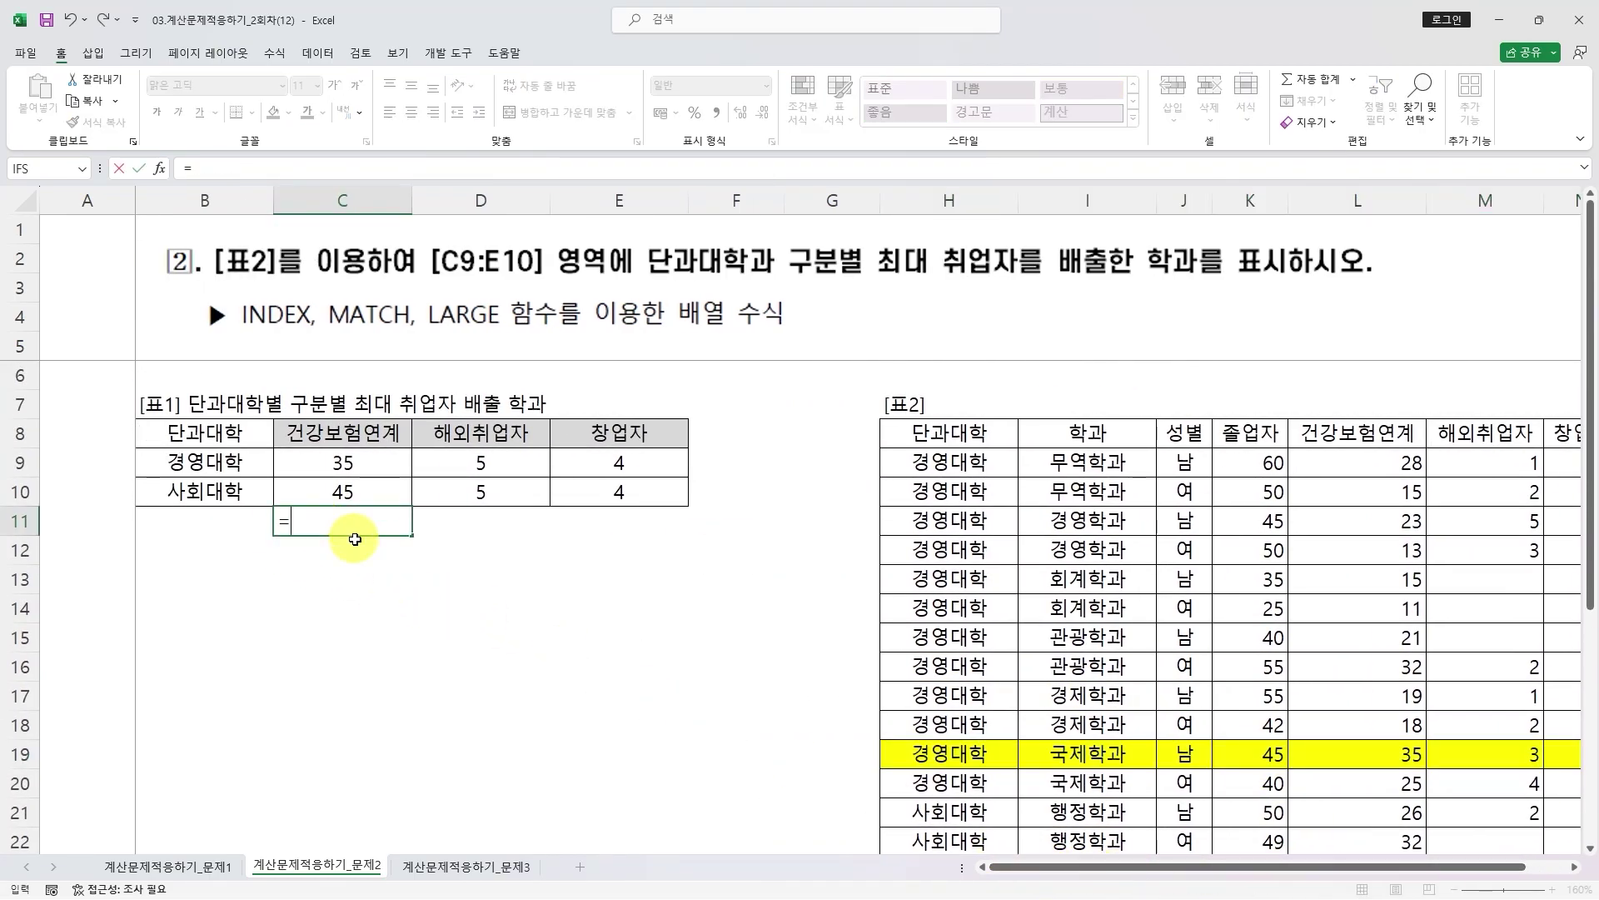
key("Escape")
- Start a MATCH formula in C12 with C9 as the lookup value
left_click(355, 539)
type("=match")
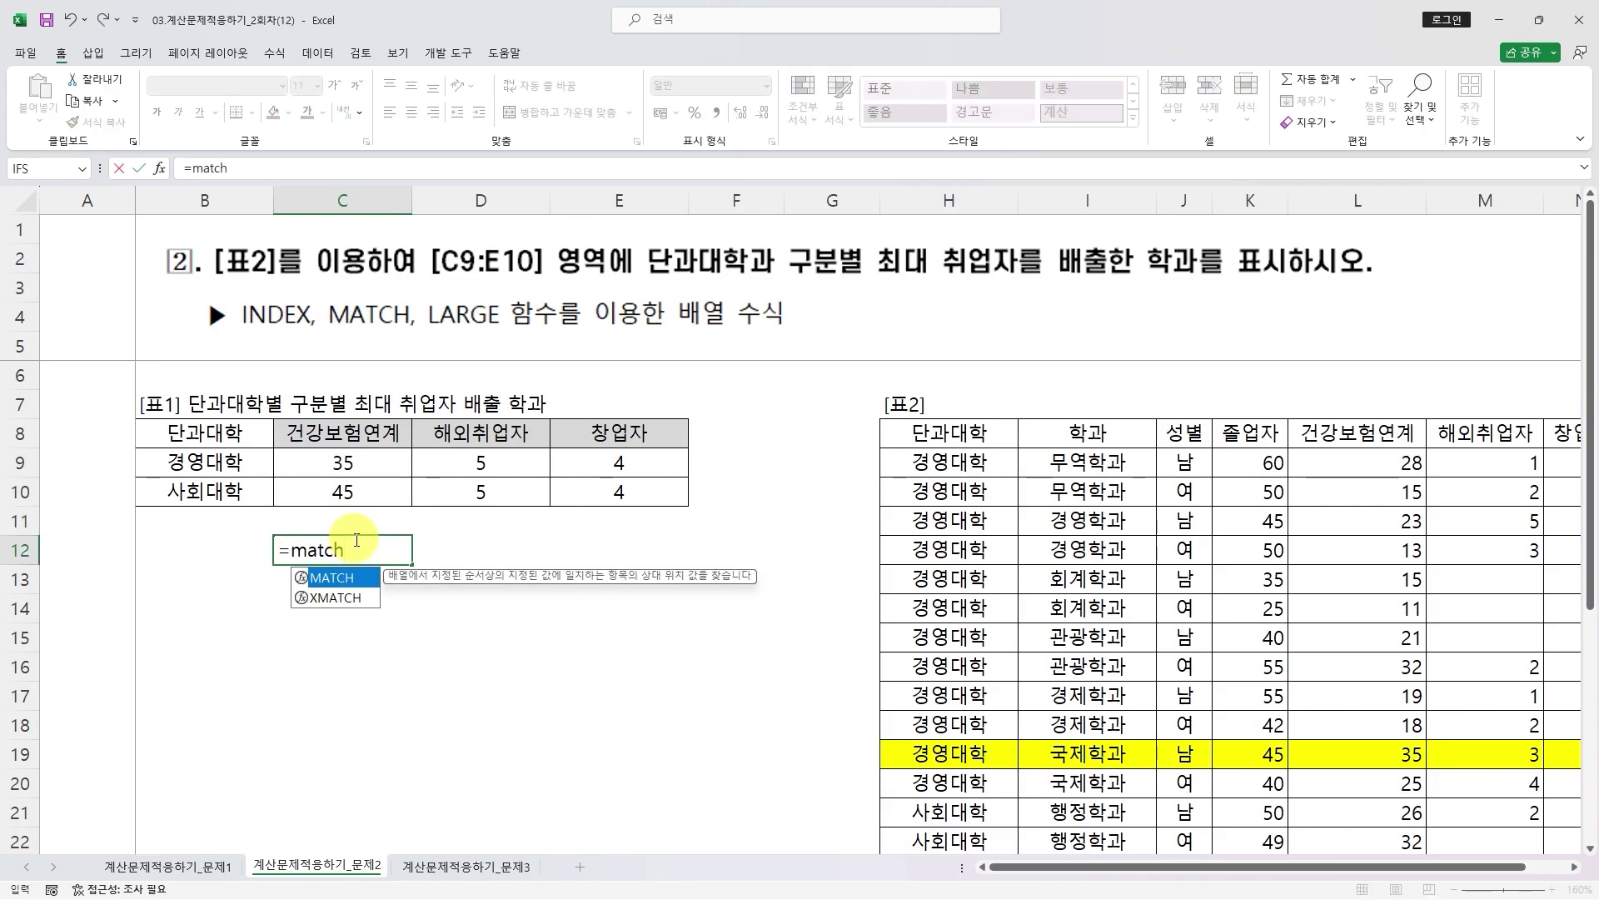
key("Tab")
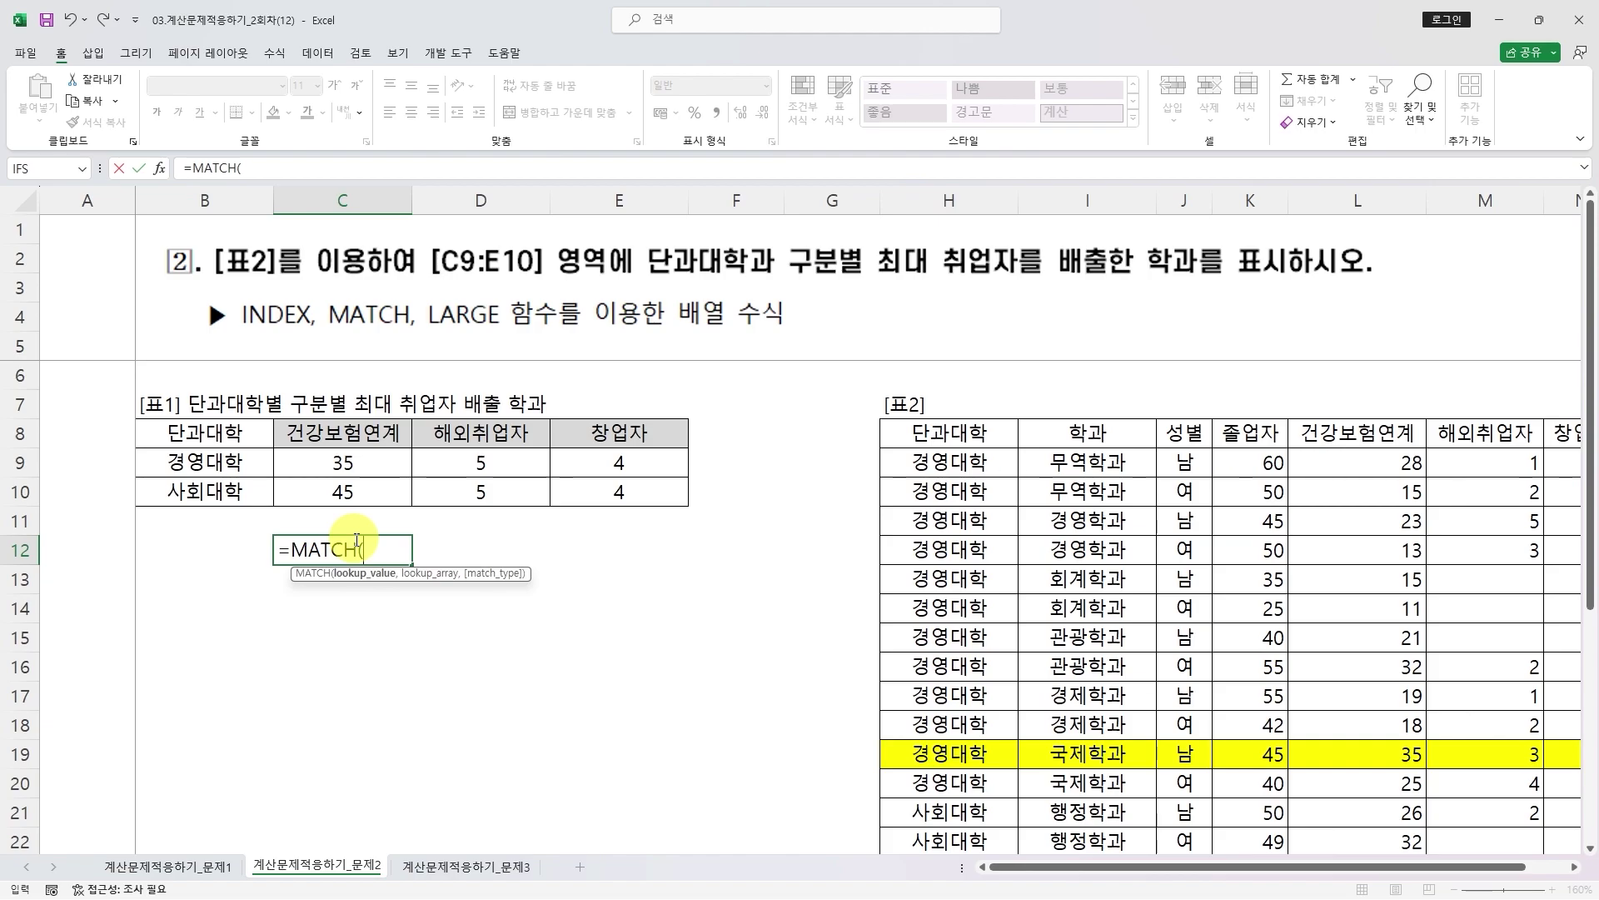
left_click(348, 462)
type(",")
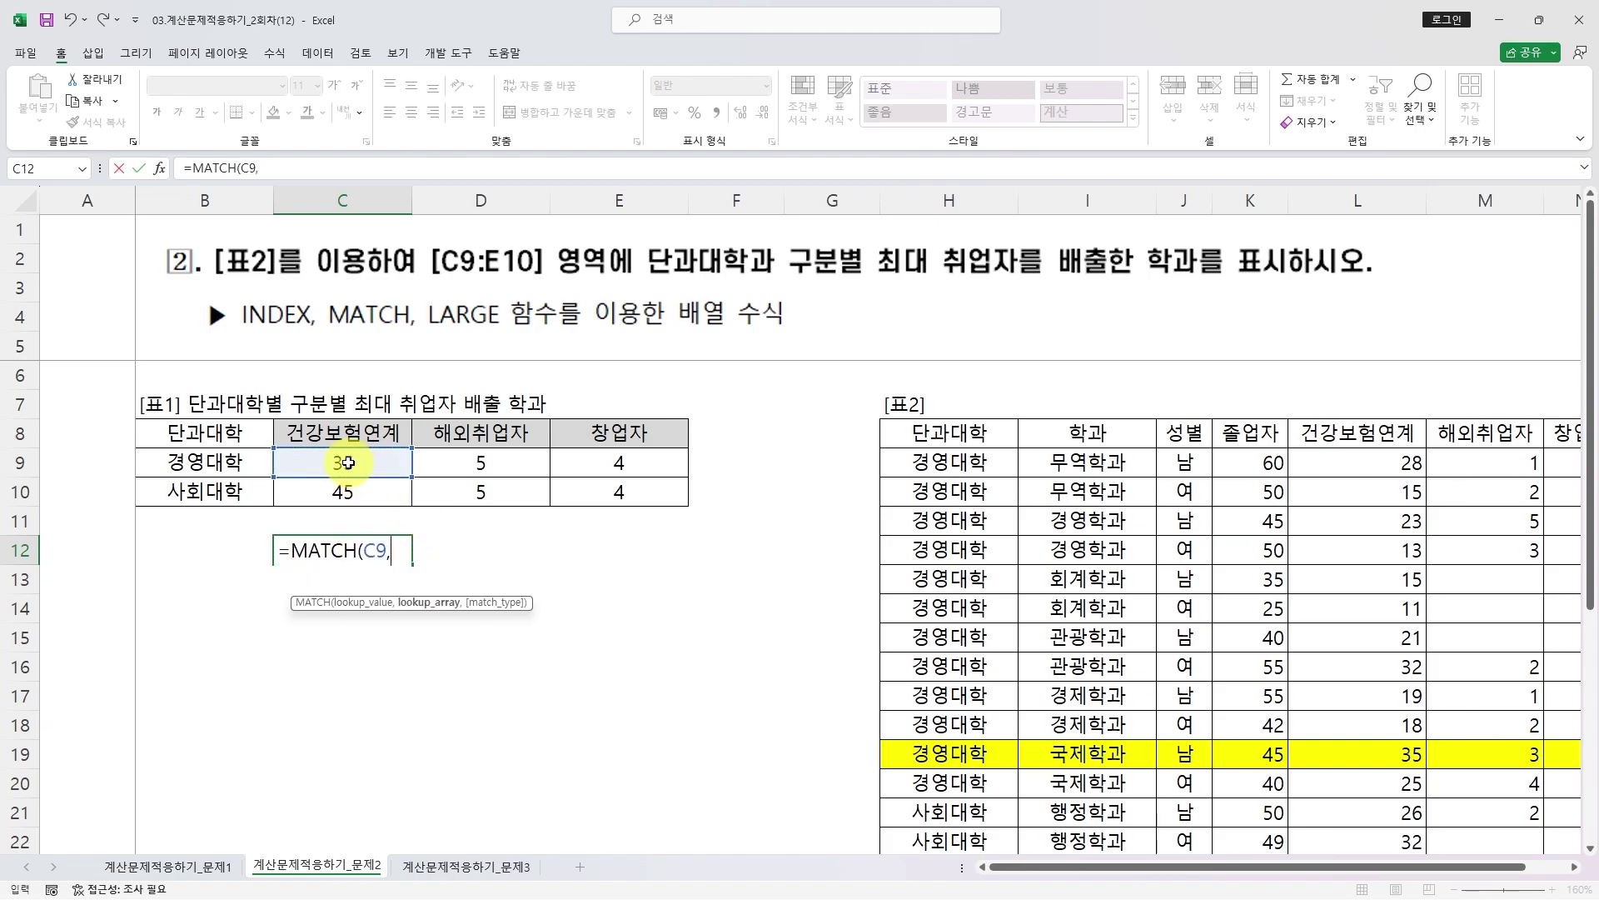
- Set the lookup array of C12's MATCH formula to the row-locked range L$9:L$30
left_click(1353, 468)
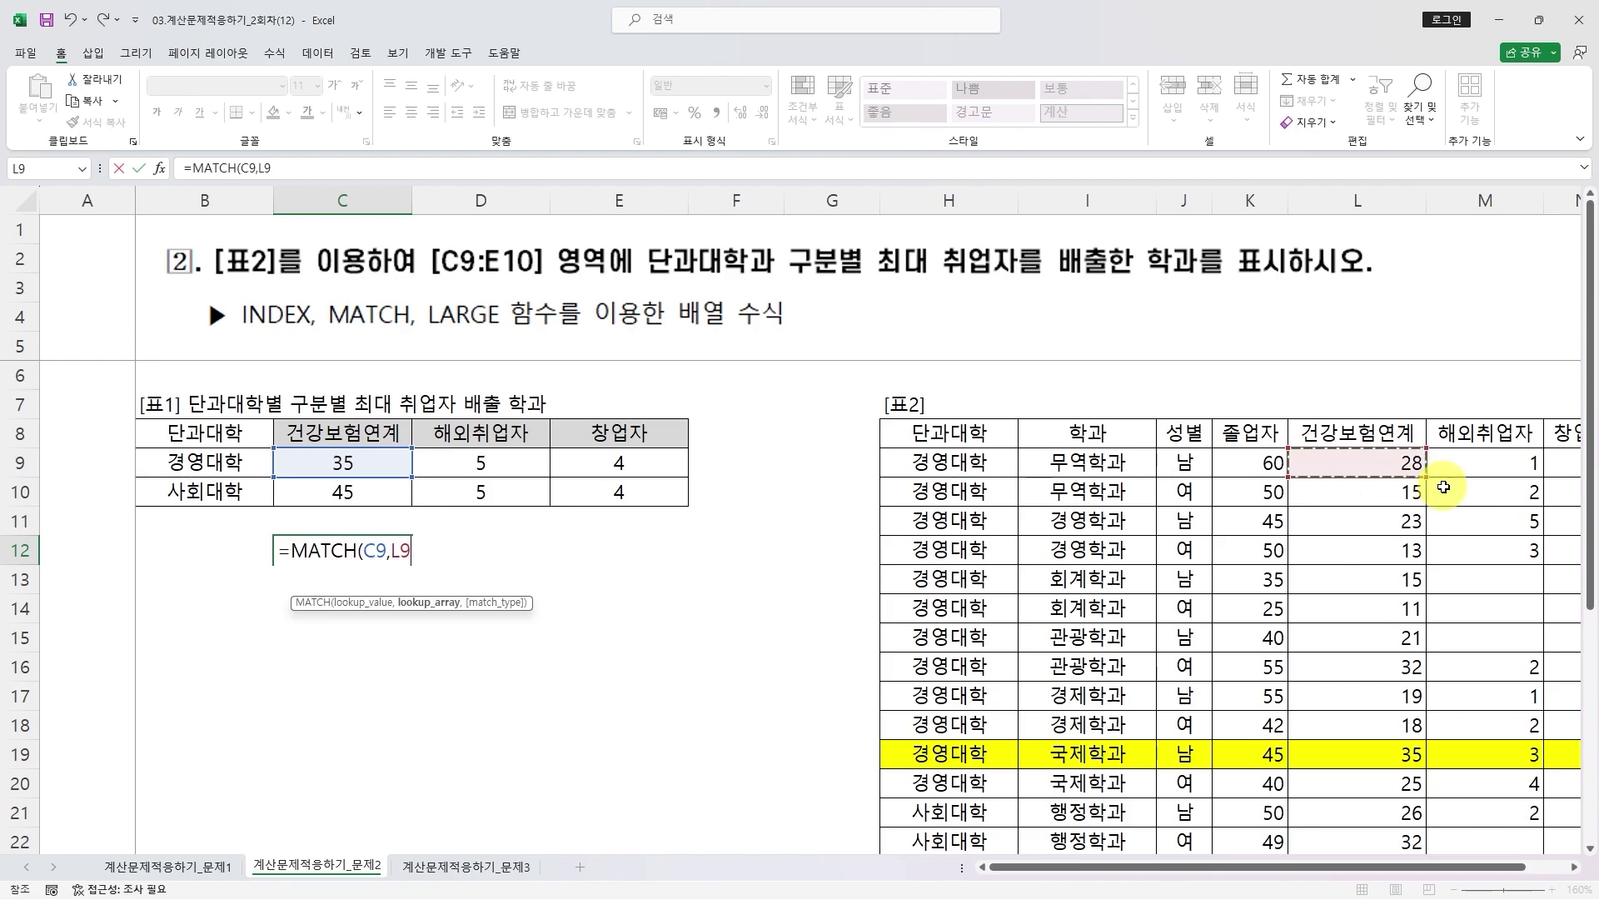
key("ctrl+shift+Down")
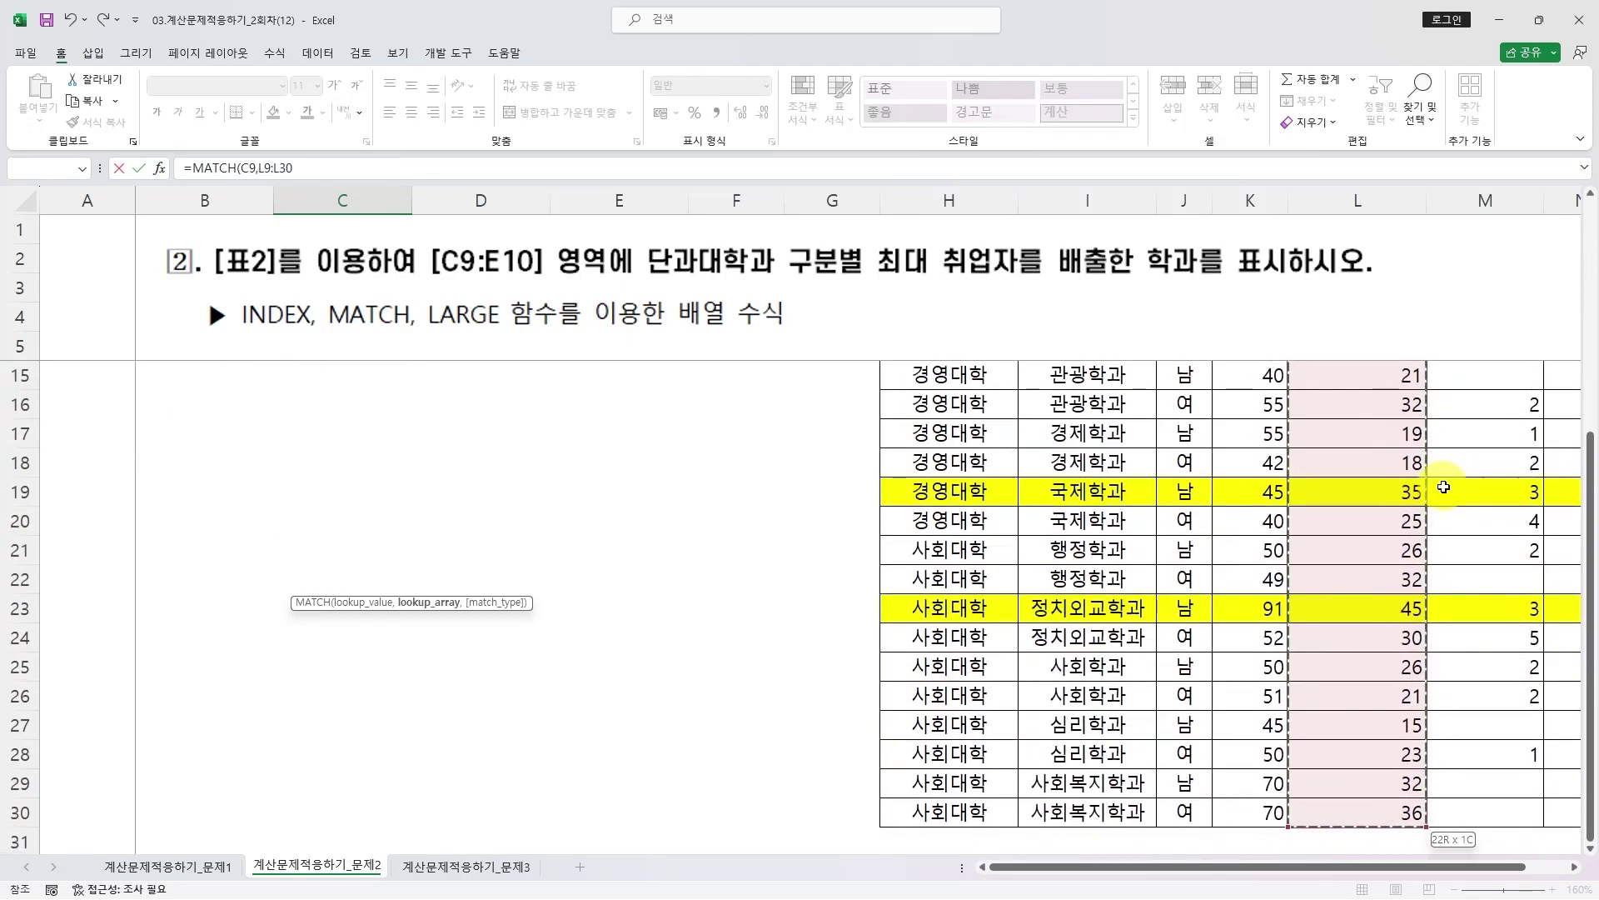
scroll(1248, 682, "up", 3)
key("F4")
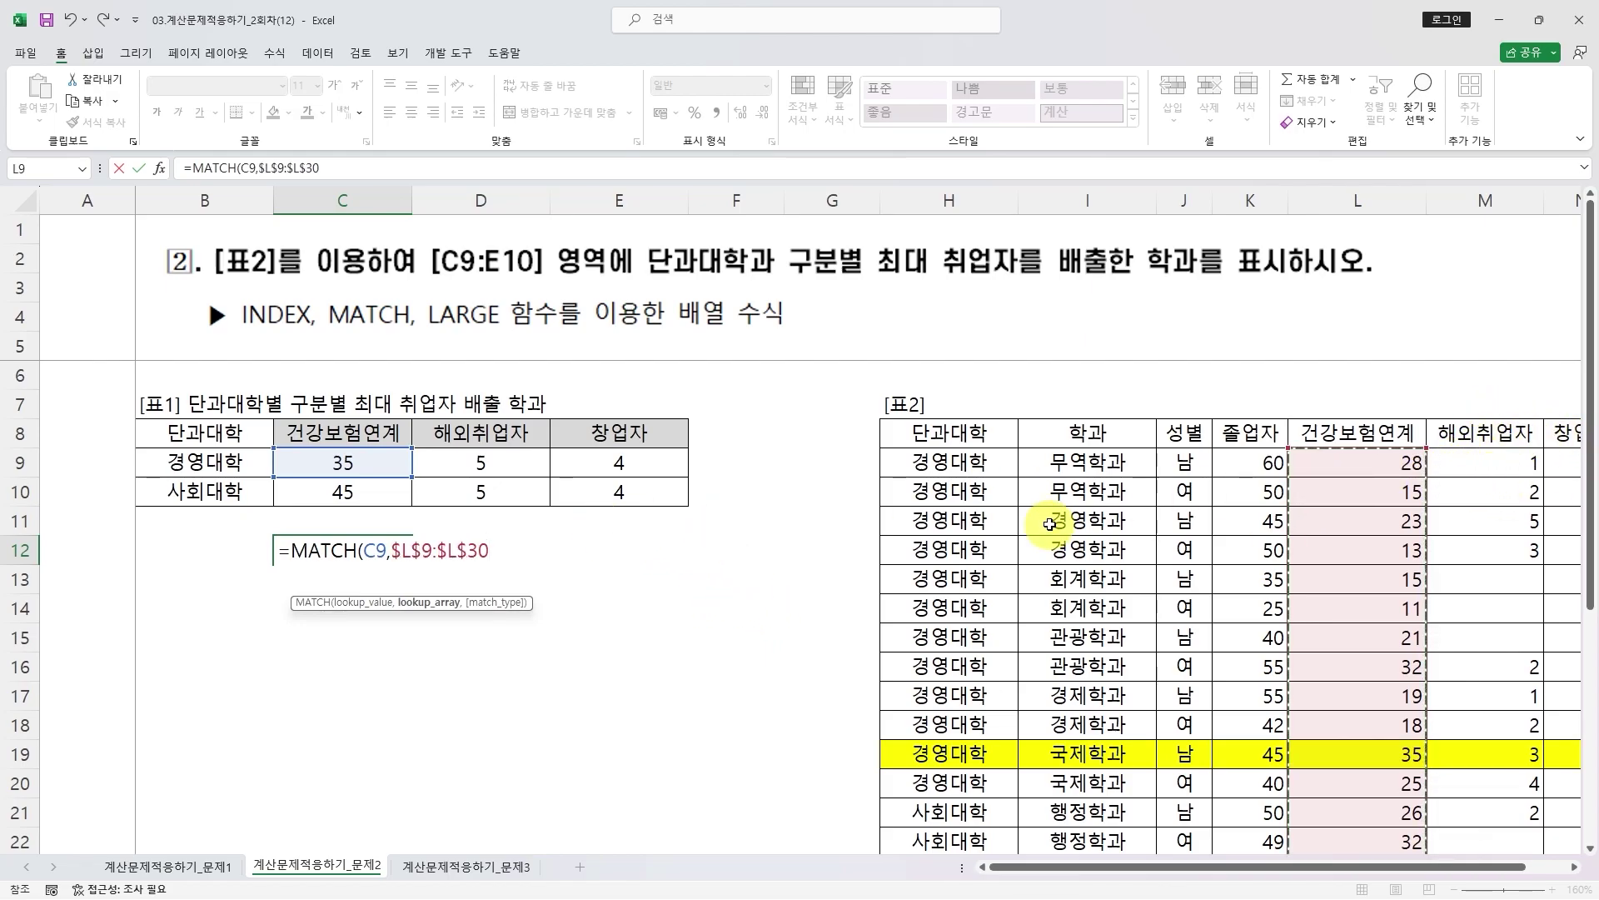
key("F4")
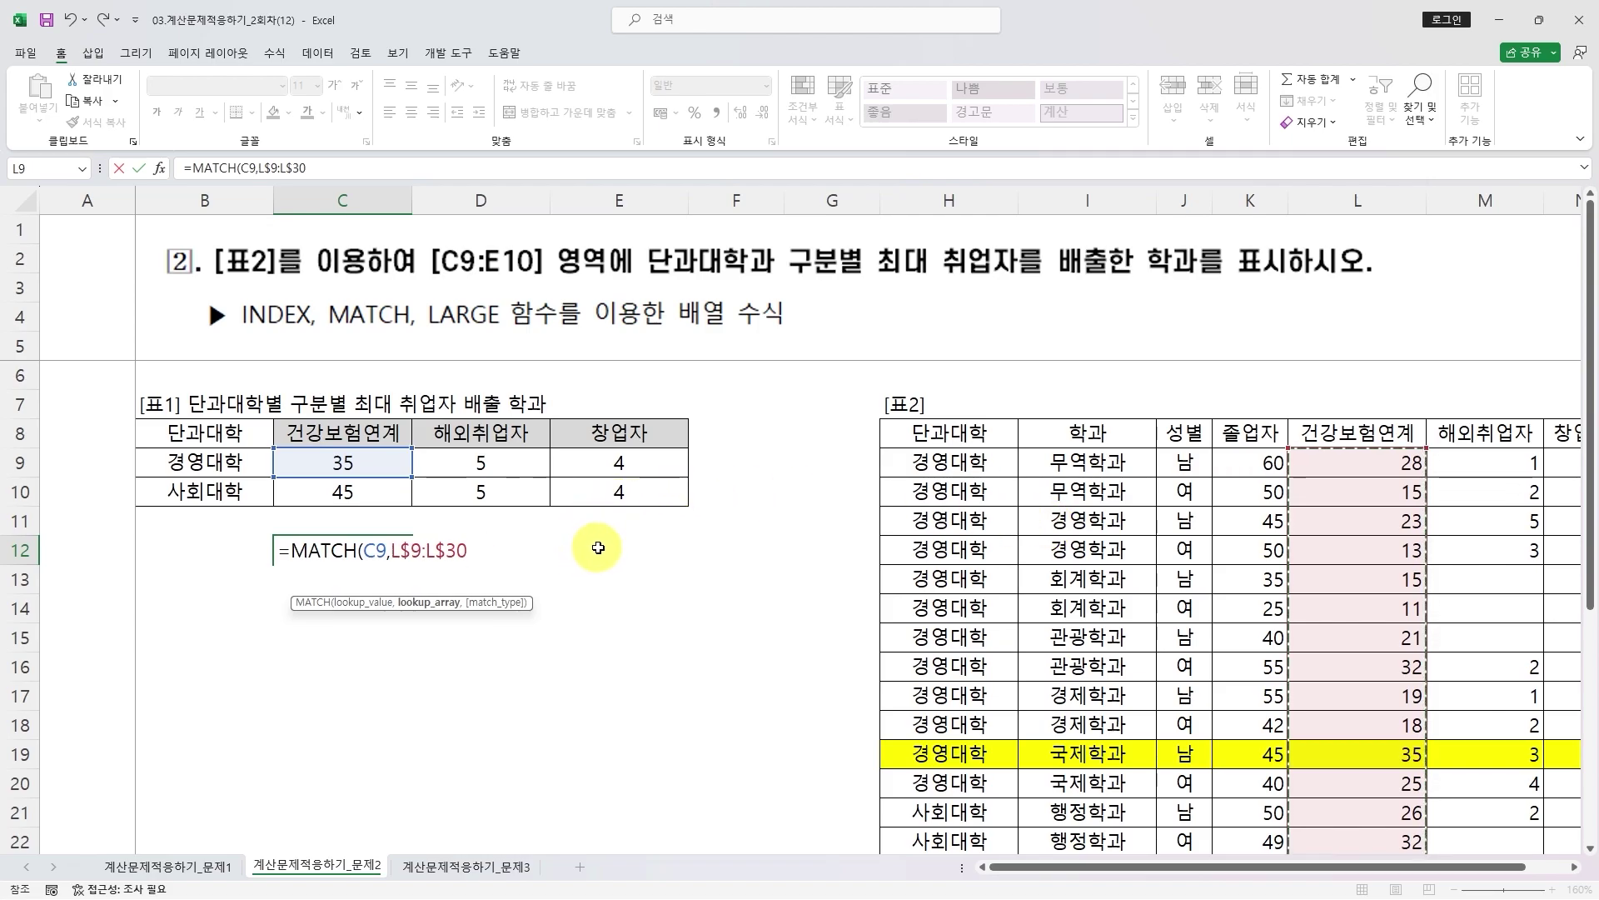
- Complete the MATCH formula in C12 with exact match type 0 and fill it across C12:E13
type(",")
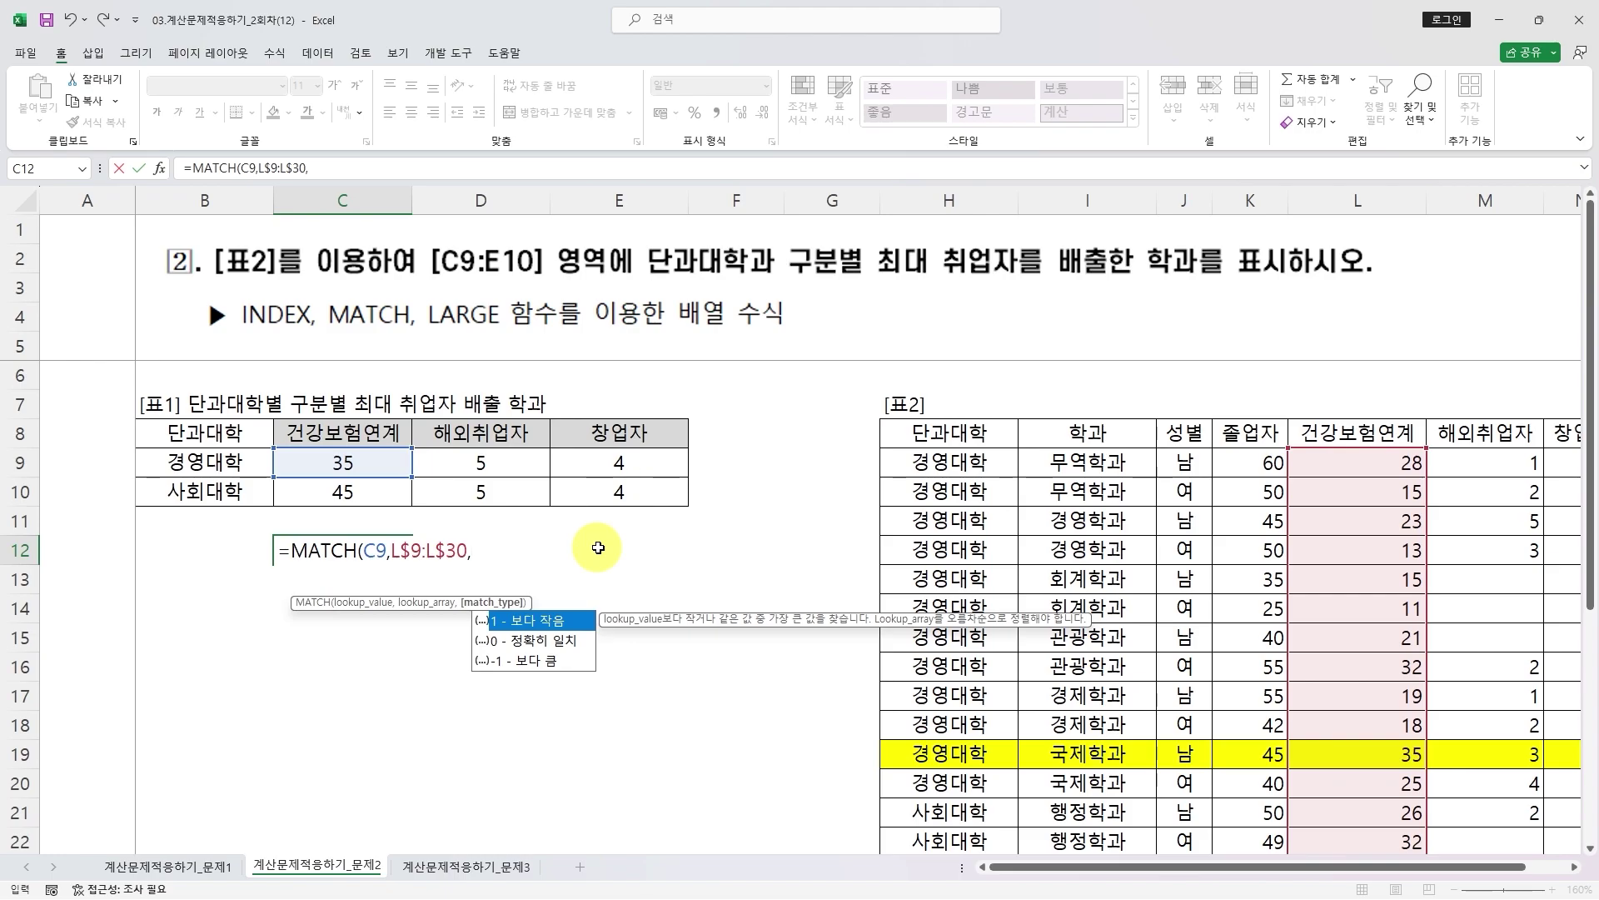
type("0)")
key("ctrl+Return")
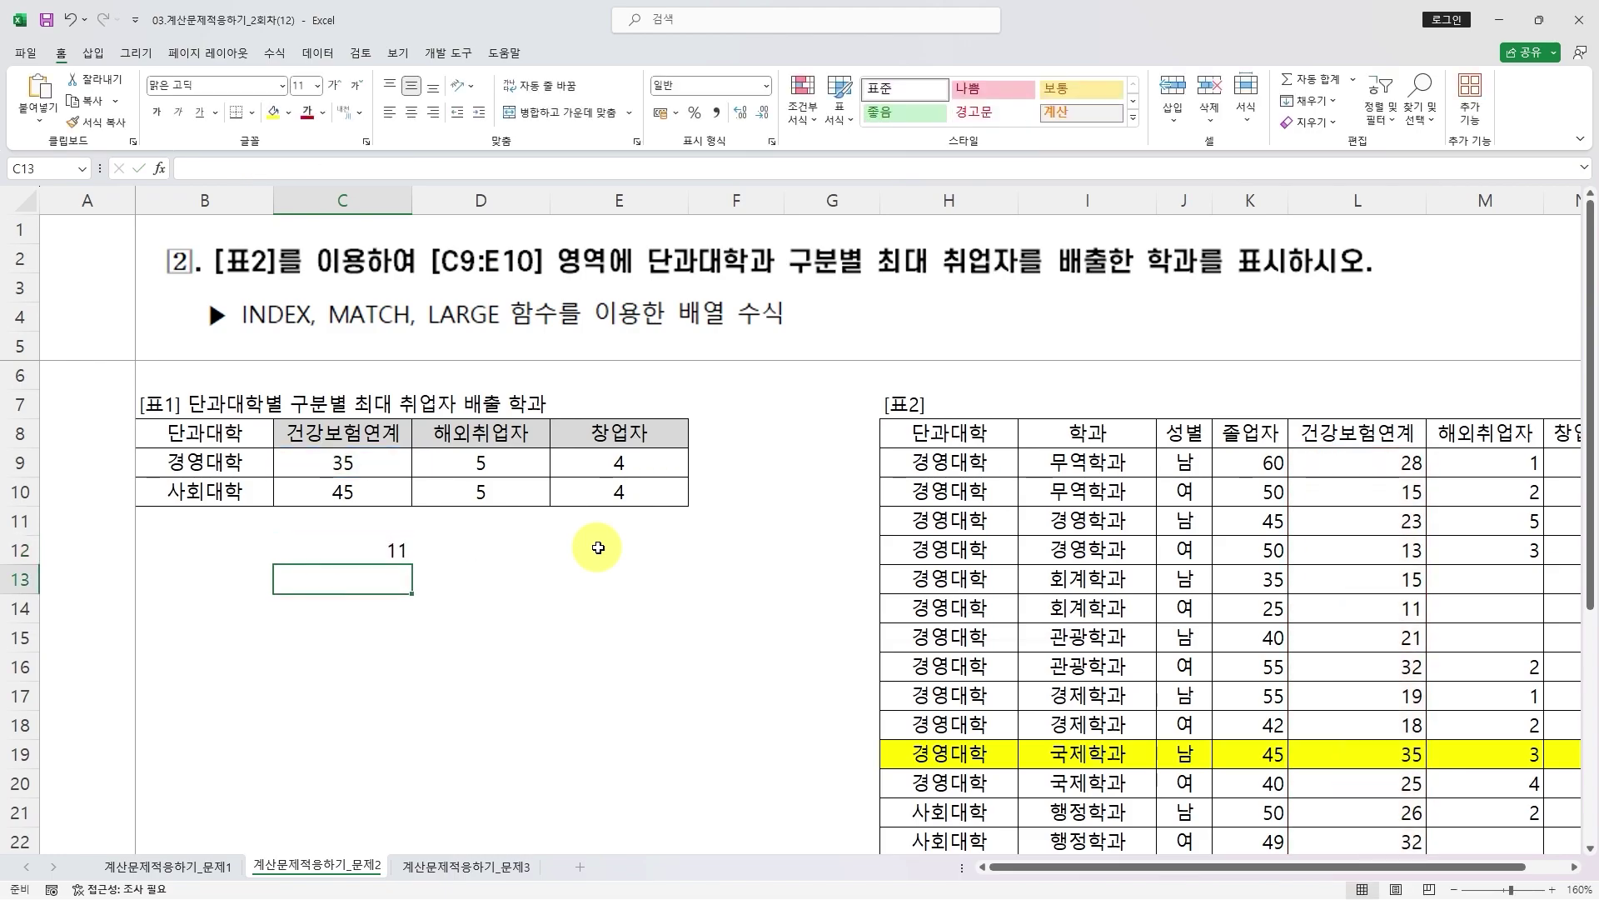
left_click_drag(413, 567, 411, 578)
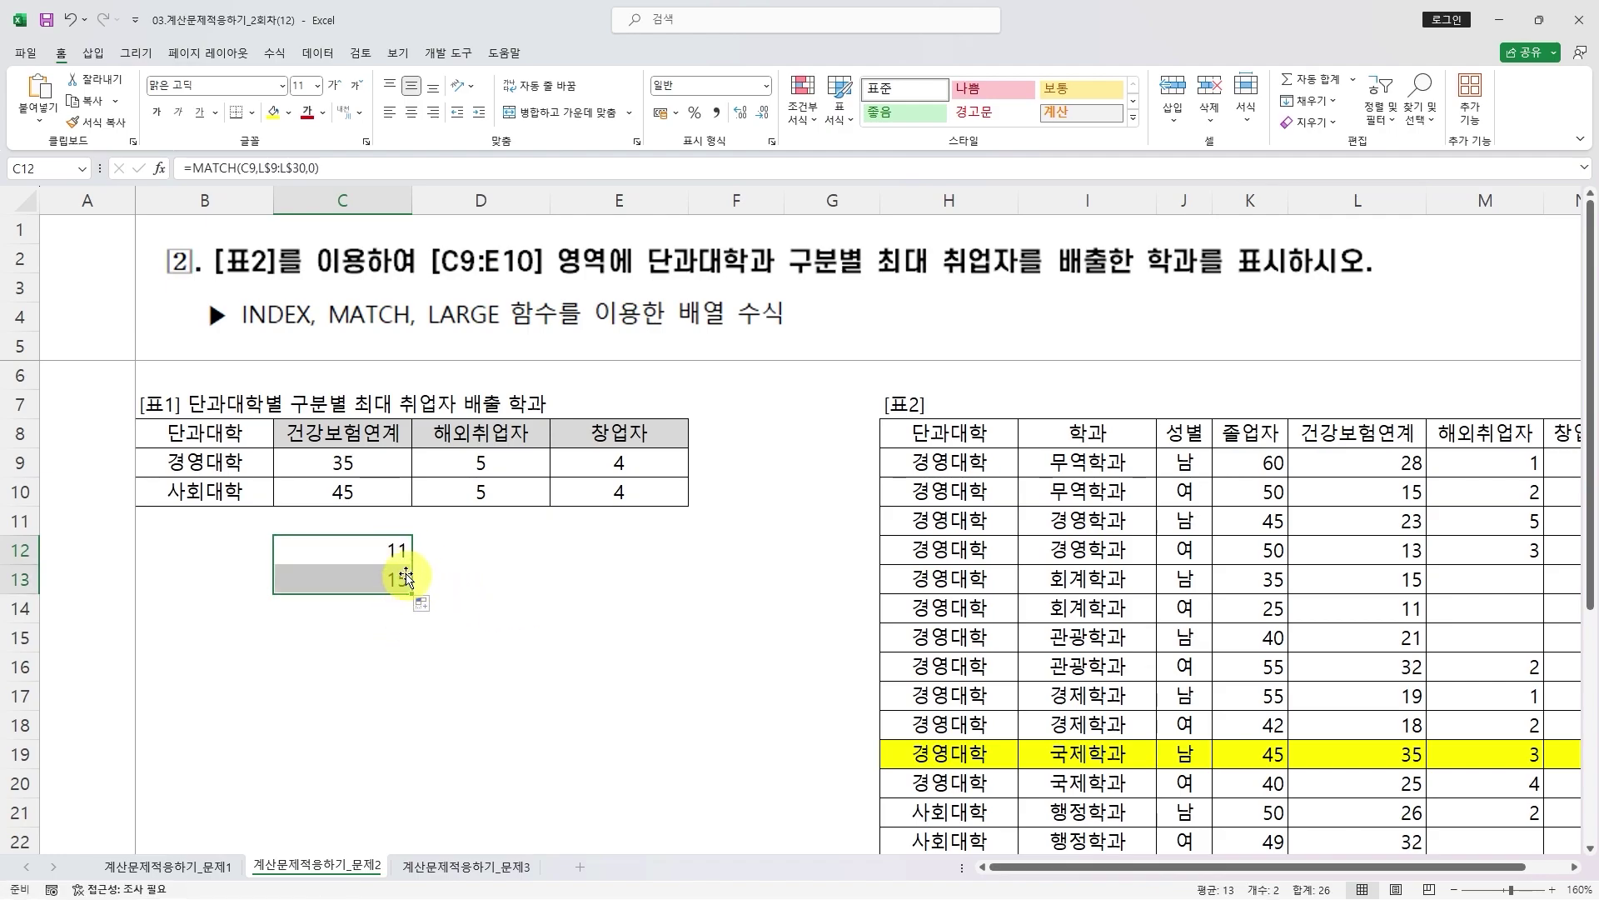
left_click_drag(413, 593, 661, 613)
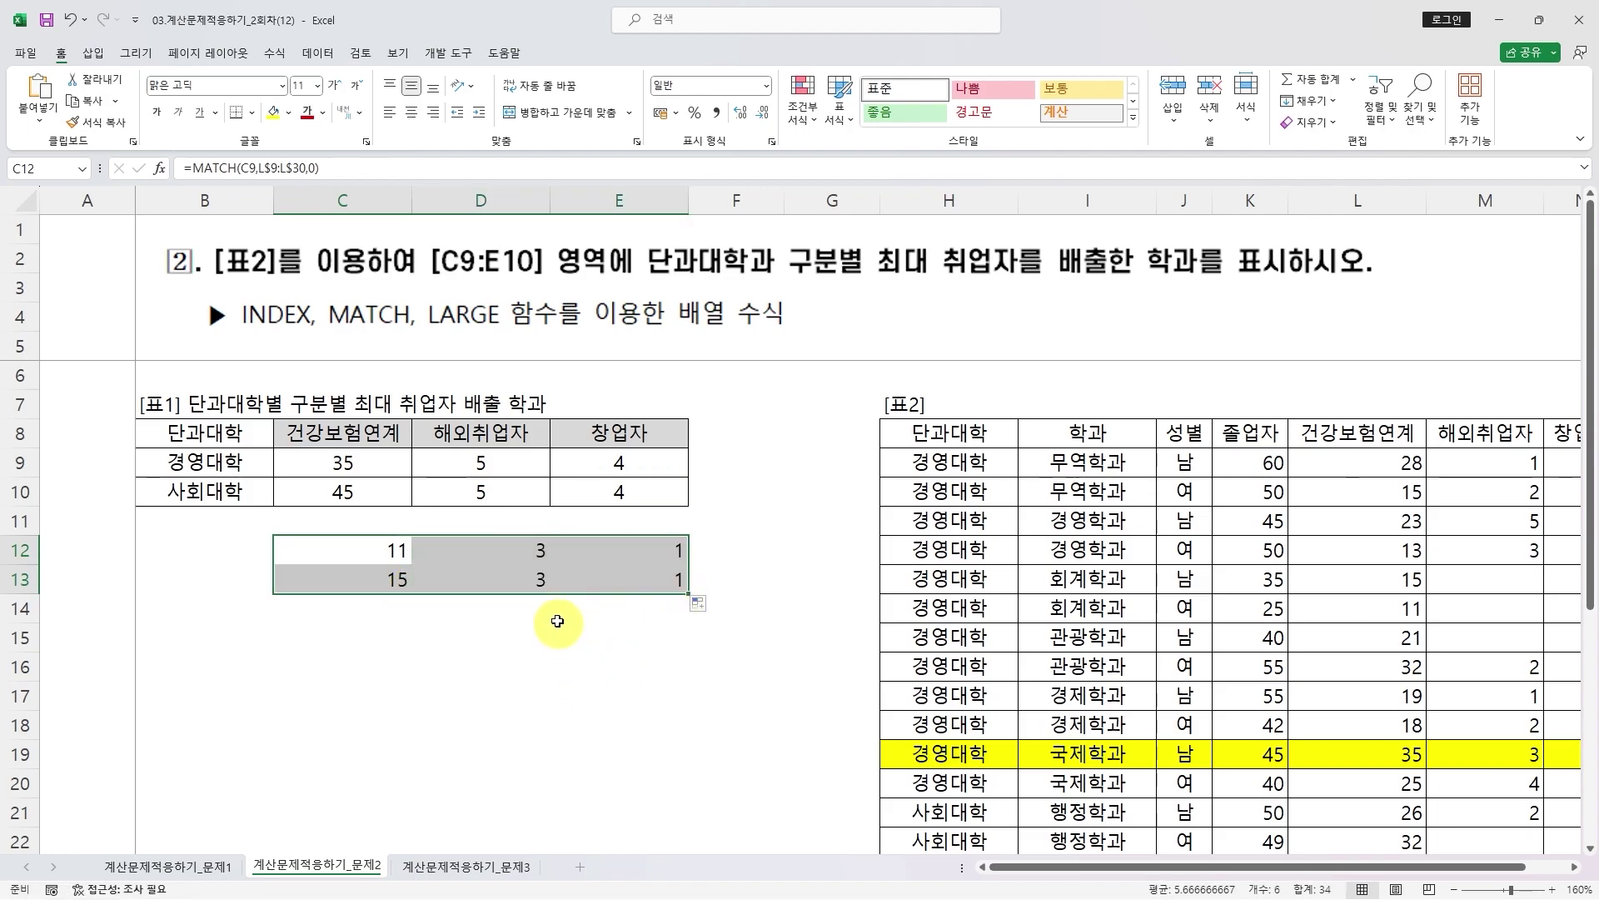
- Review the MATCH formula's references in C12 and compare the positions in C12:E13 with the rows of Table 2
key("F2")
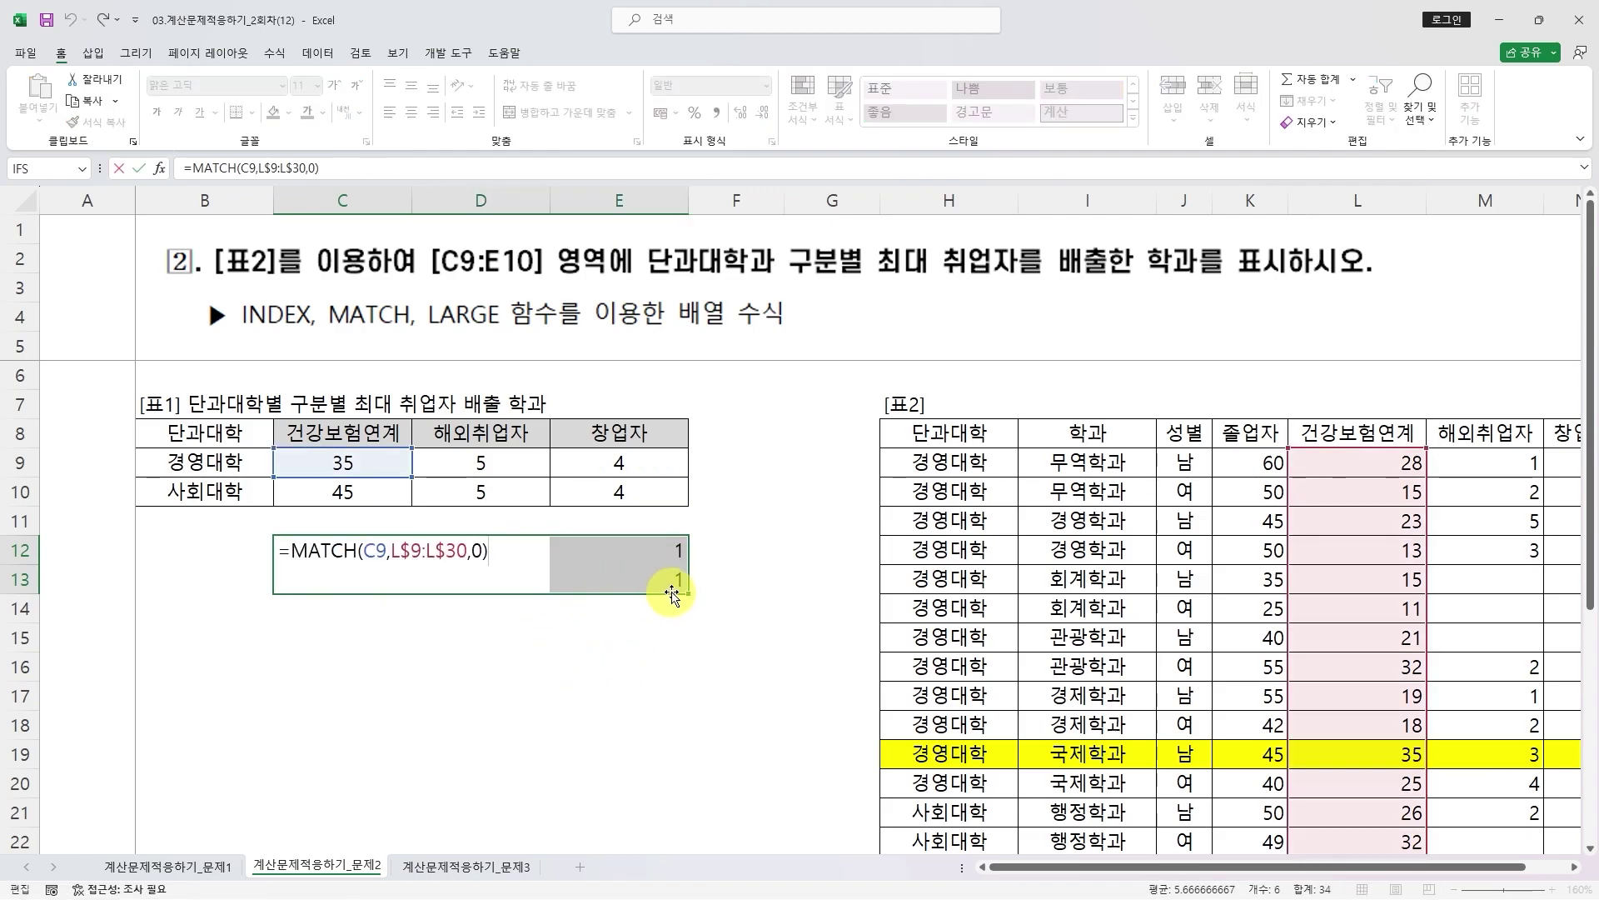
key("ctrl+Return")
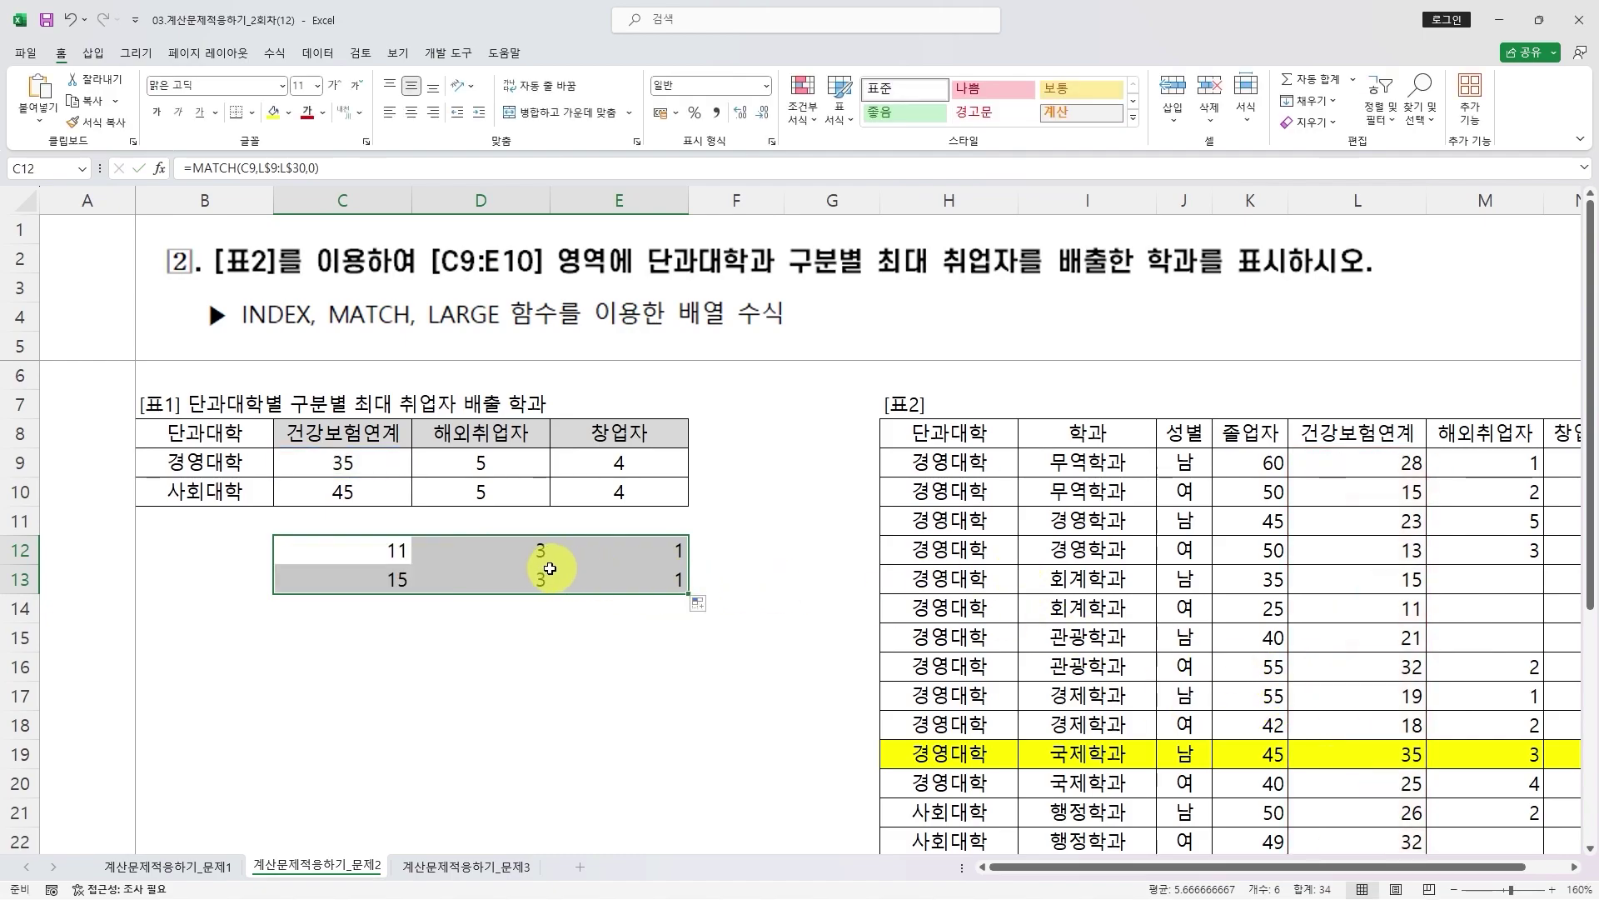
left_click_drag(1418, 874, 1499, 833)
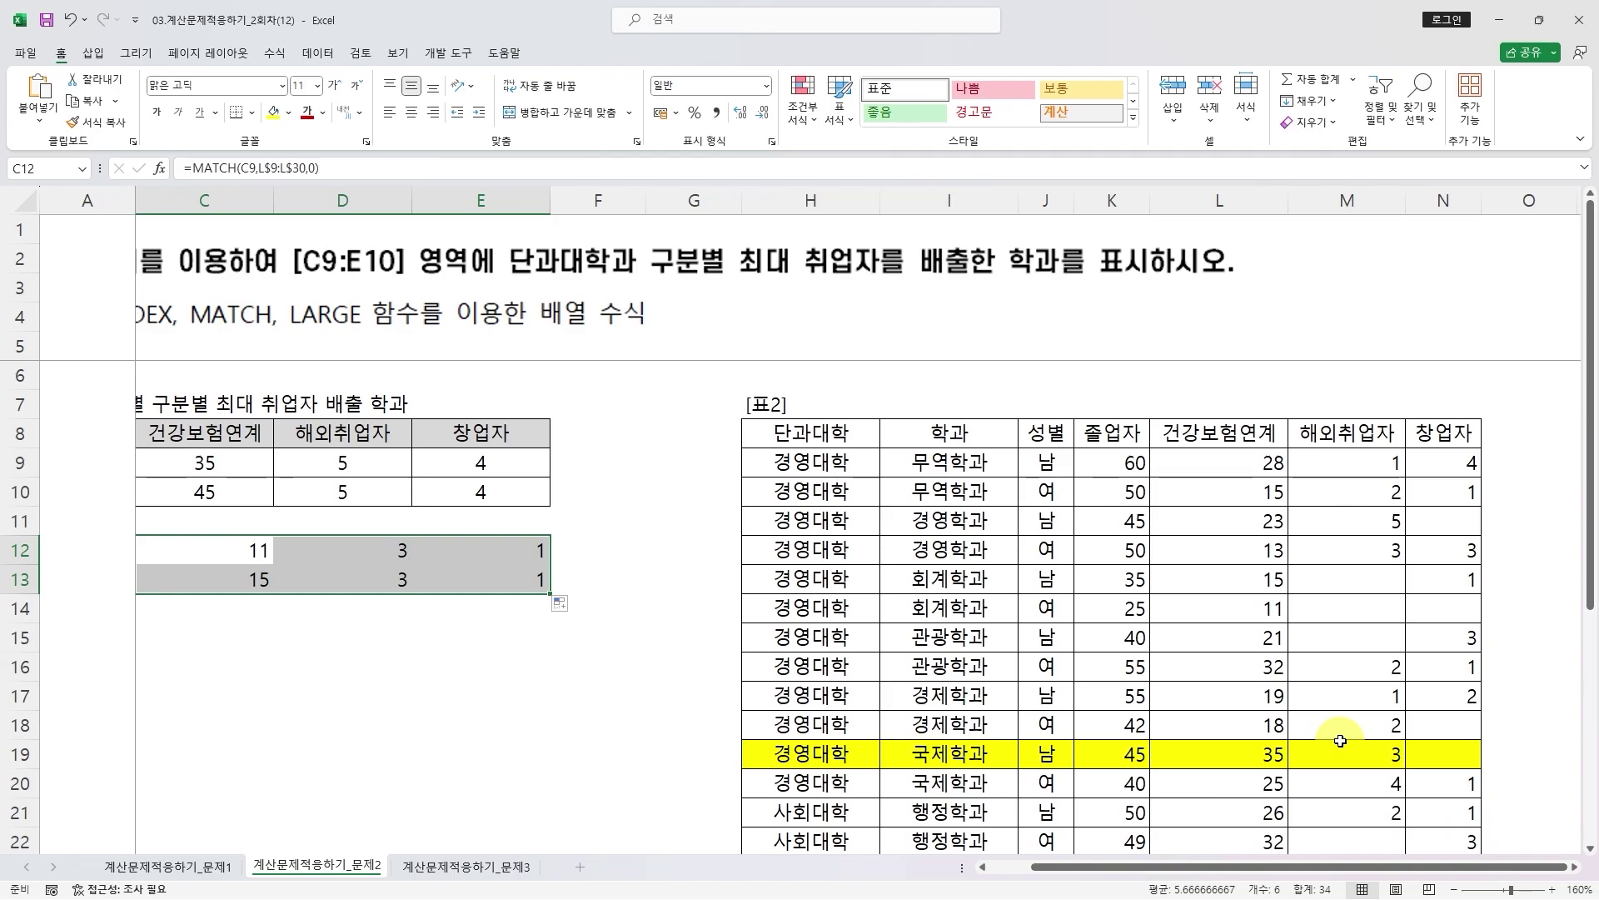
scroll(1340, 740, "down", 1)
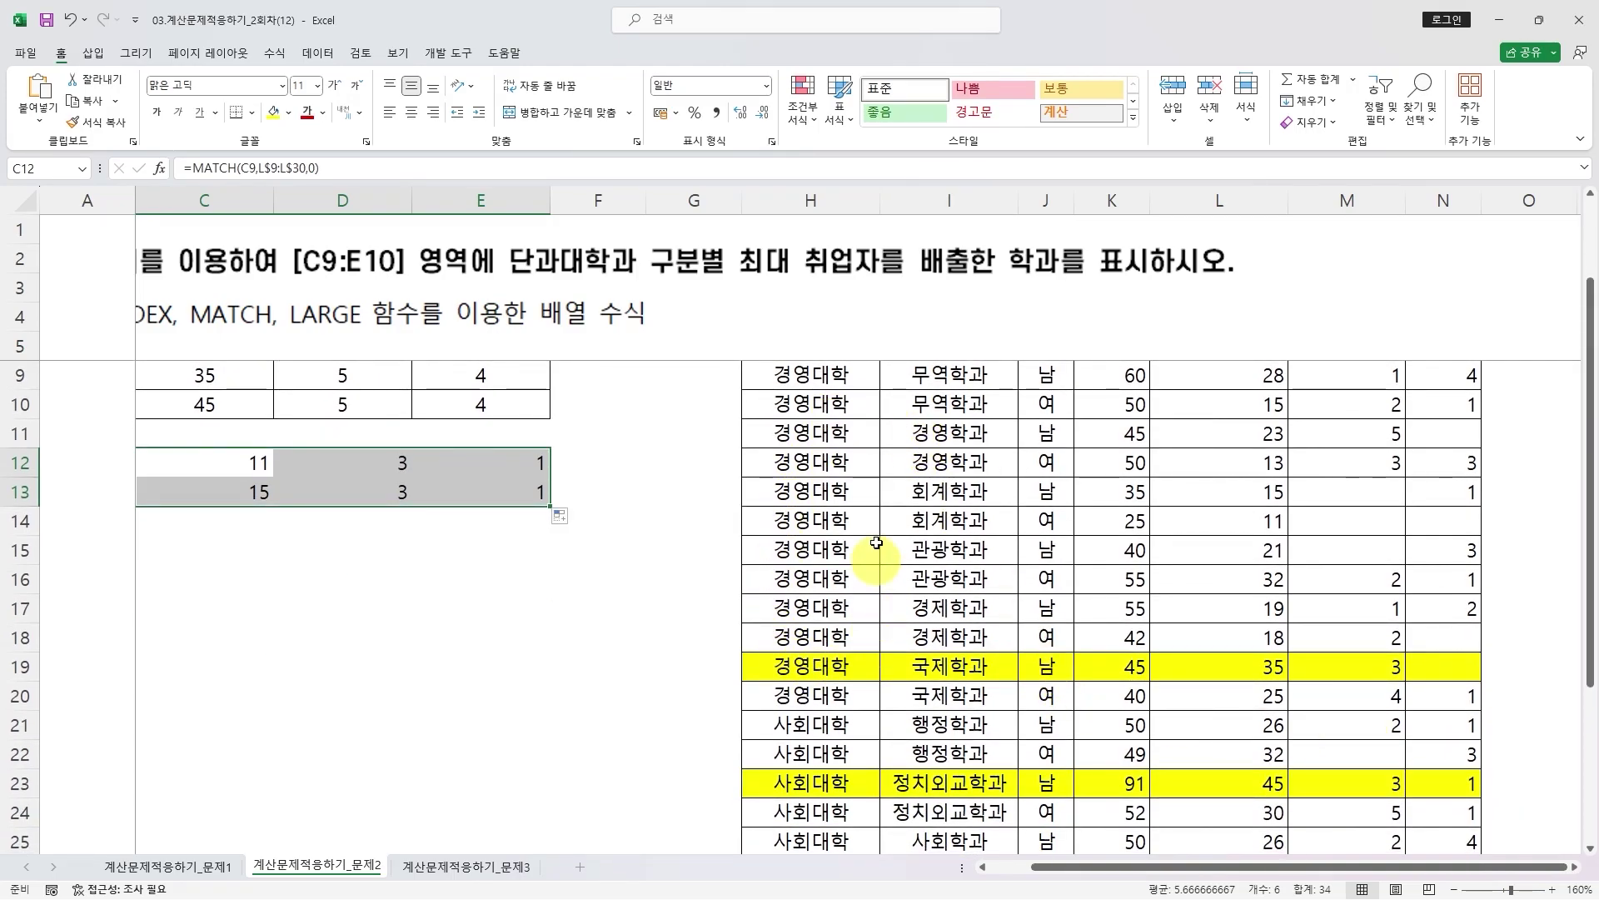
- Compare the maximums in C9:E10 and the positions in C12:E13 with both colleges' rows in Table 2, and recheck the formula in C12
scroll(1138, 619, "up", 1)
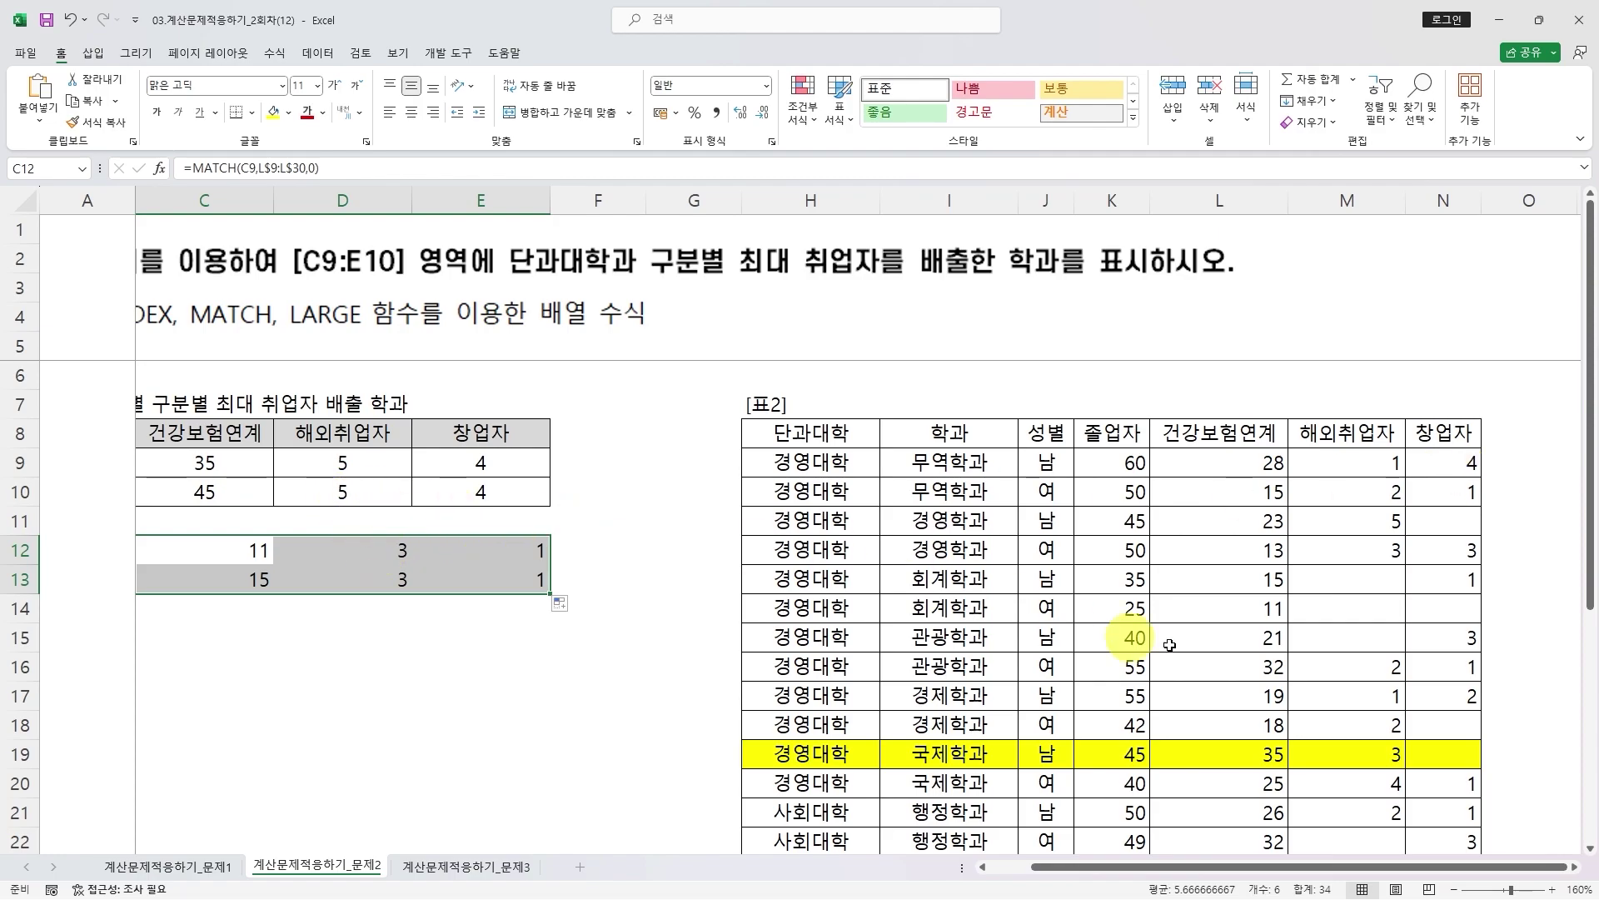
scroll(1199, 648, "down", 3)
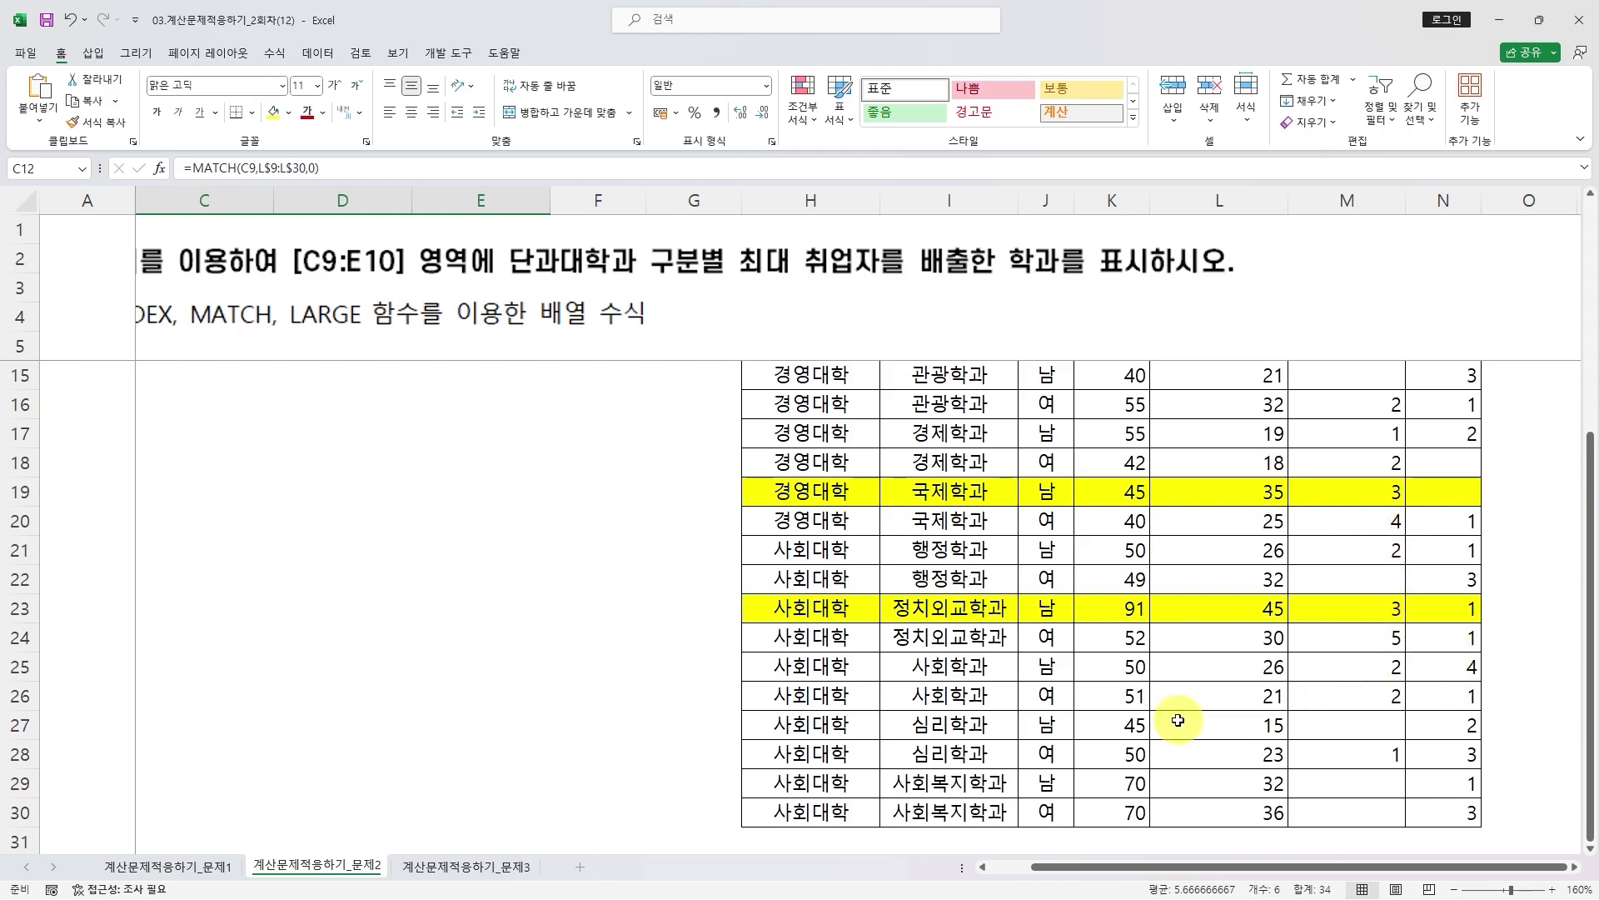
scroll(1178, 719, "up", 1)
scroll(1177, 720, "up", 3)
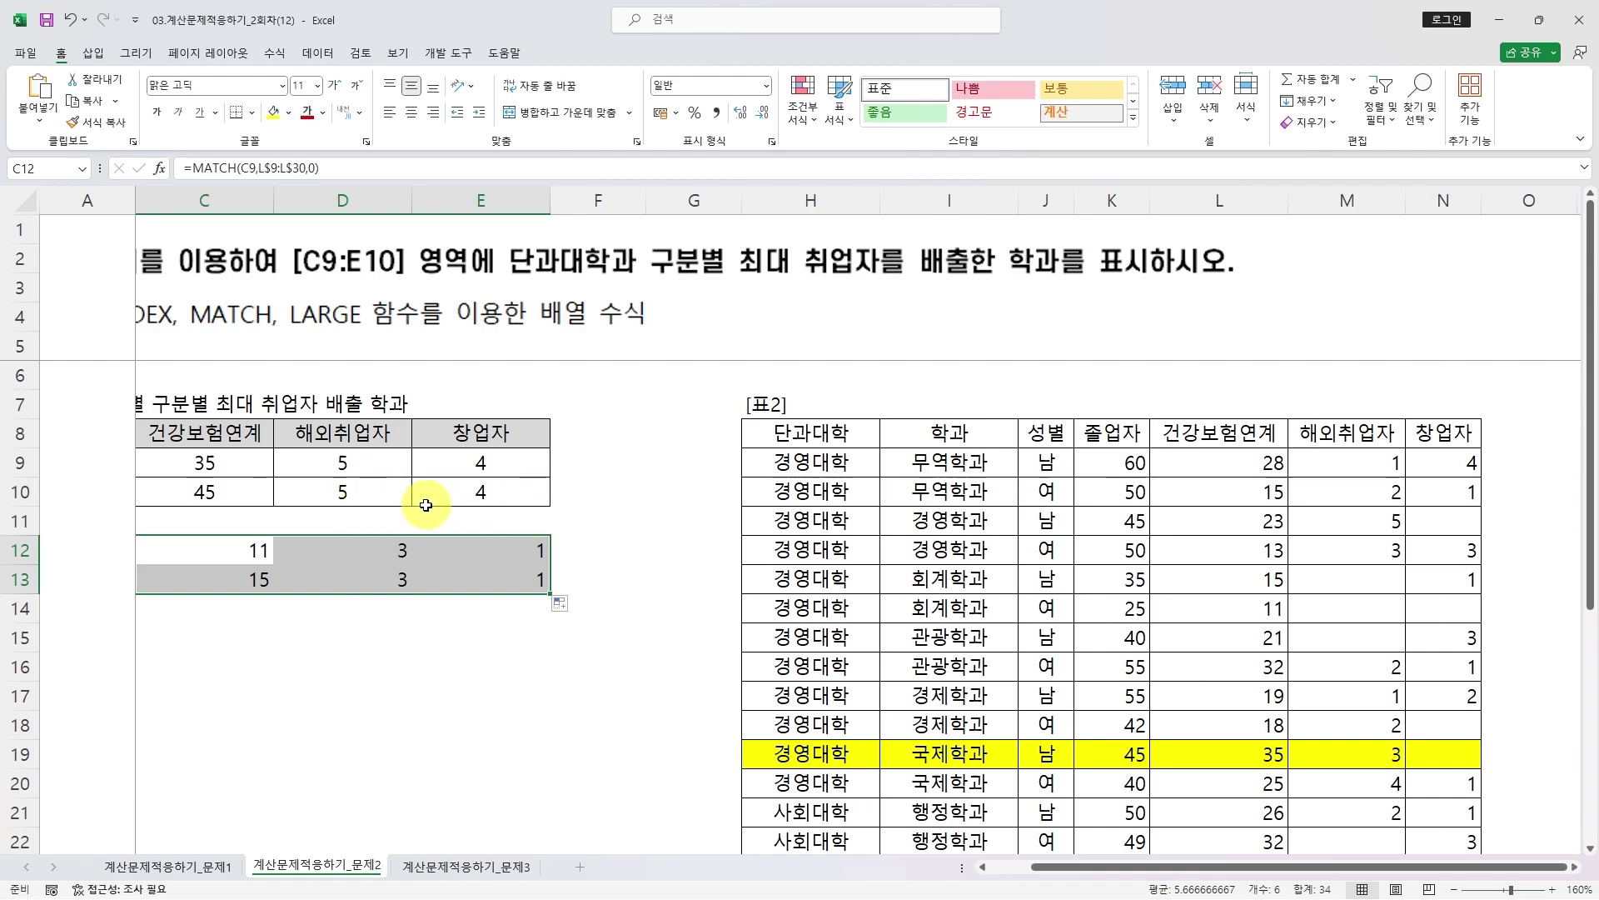
left_click_drag(1142, 864, 997, 854)
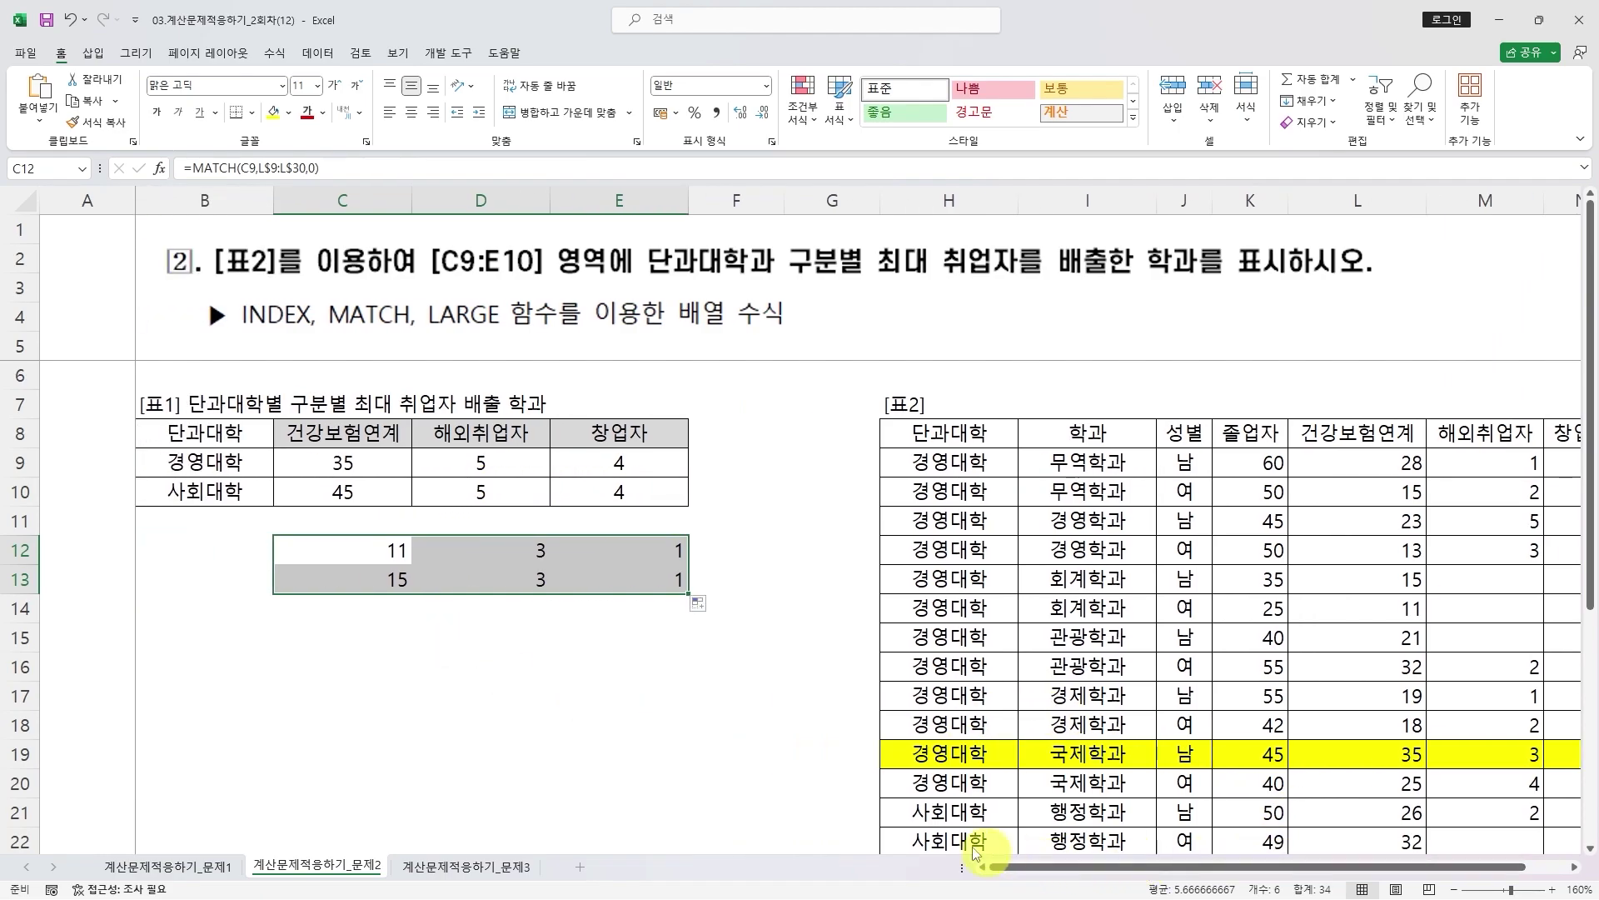
key("F2")
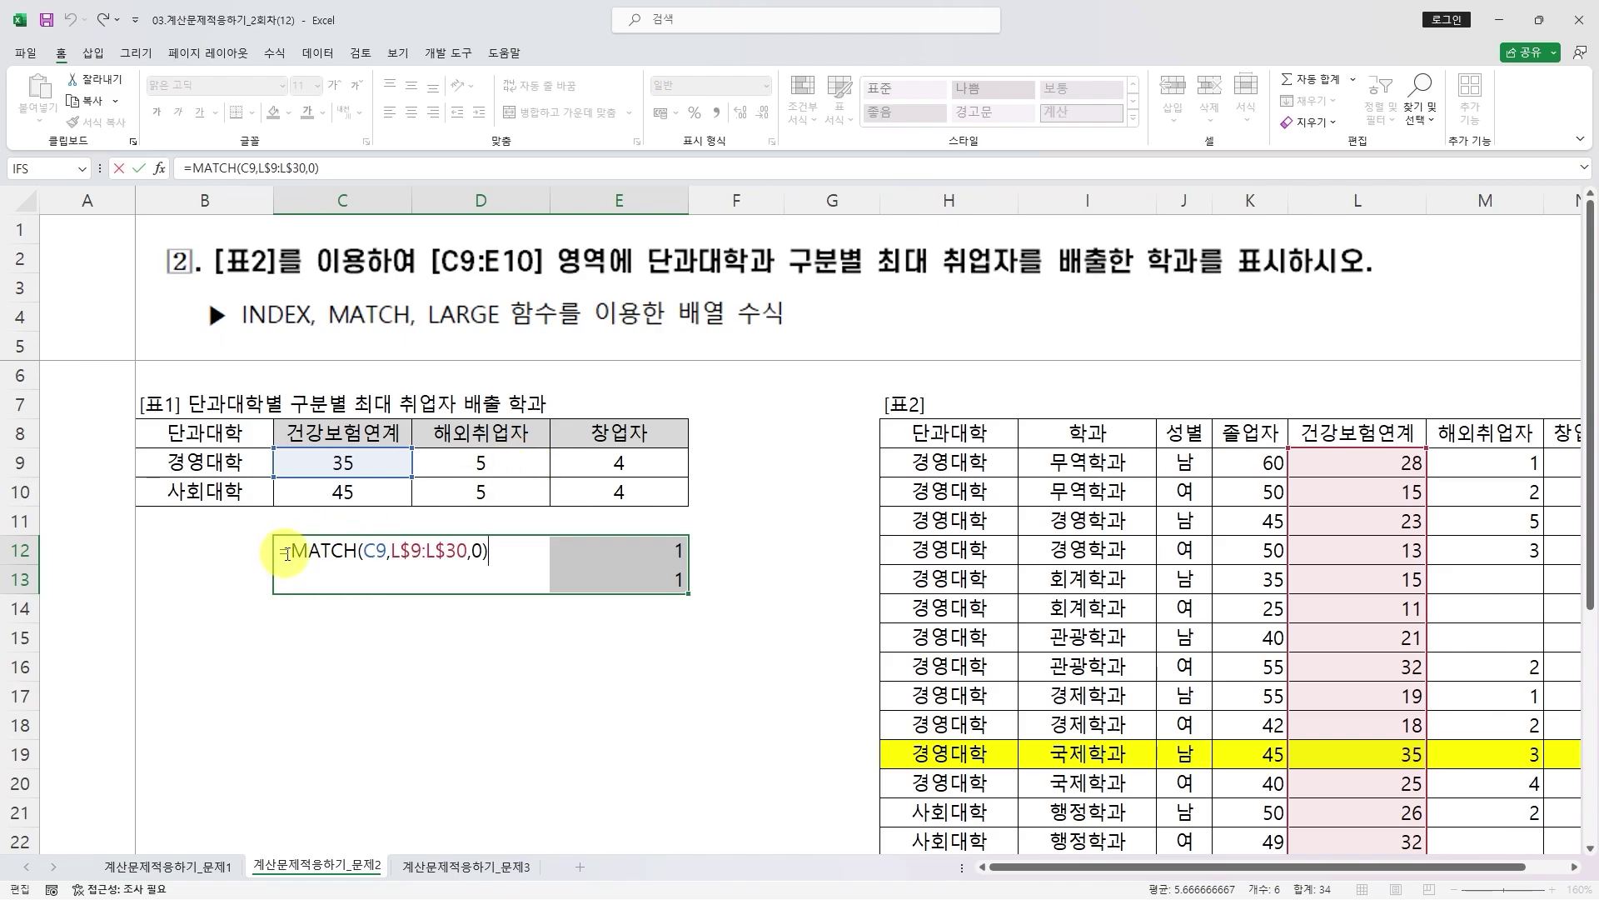
key("ctrl+Return")
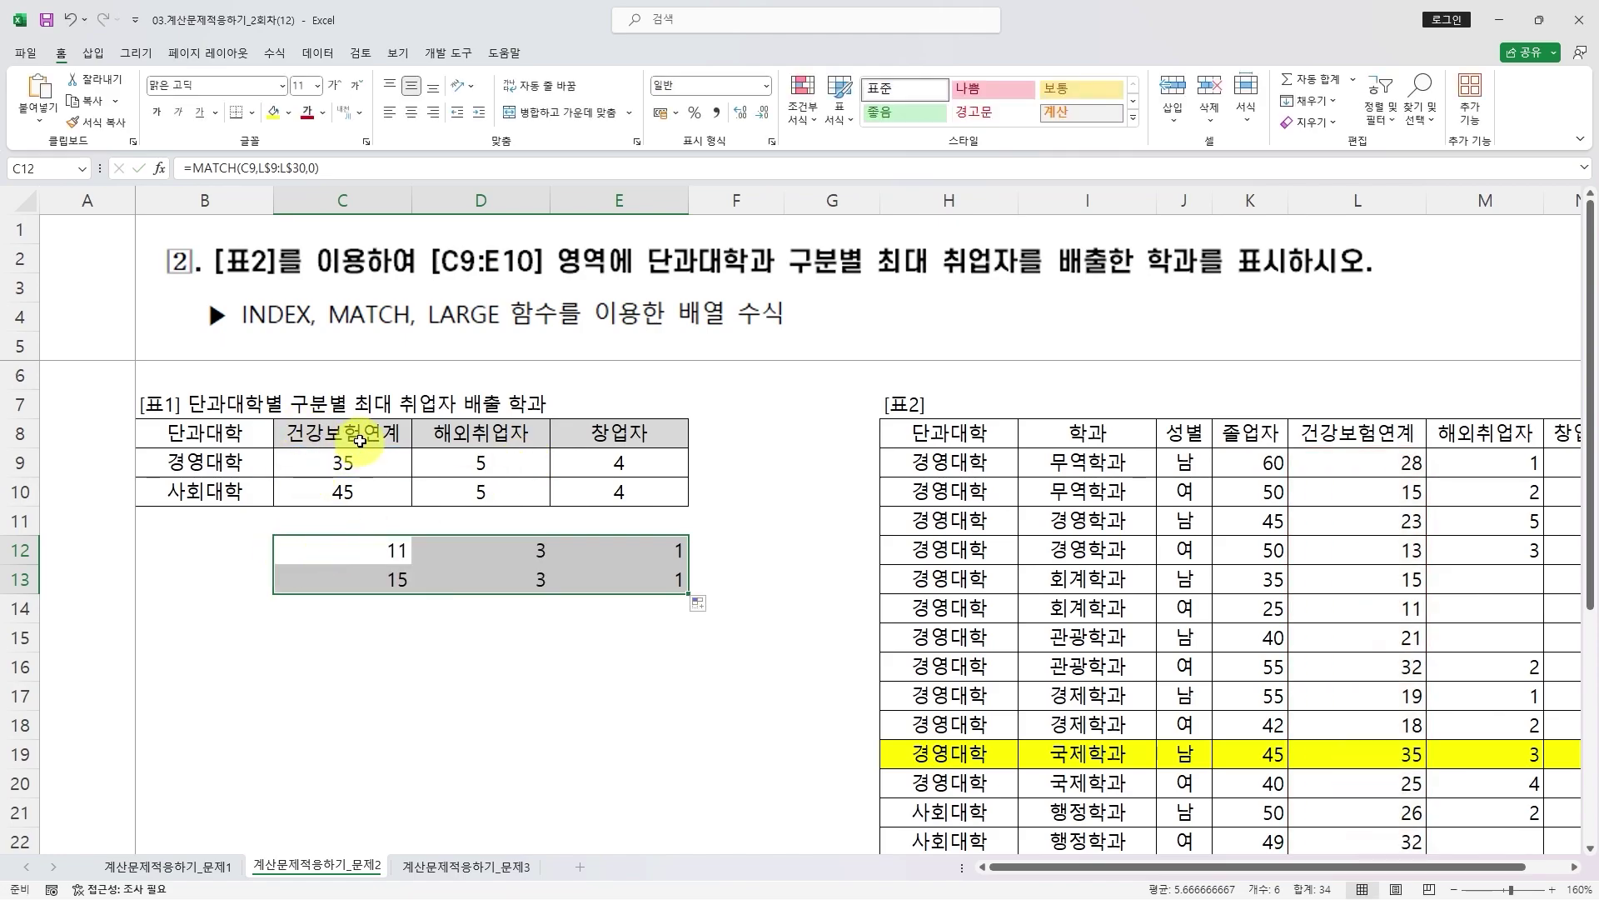
- Copy the array argument ($H$9:$H$30=$B9)*L$9:L$30 from the LARGE formula in C9, keeping it an array formula
left_click(368, 468)
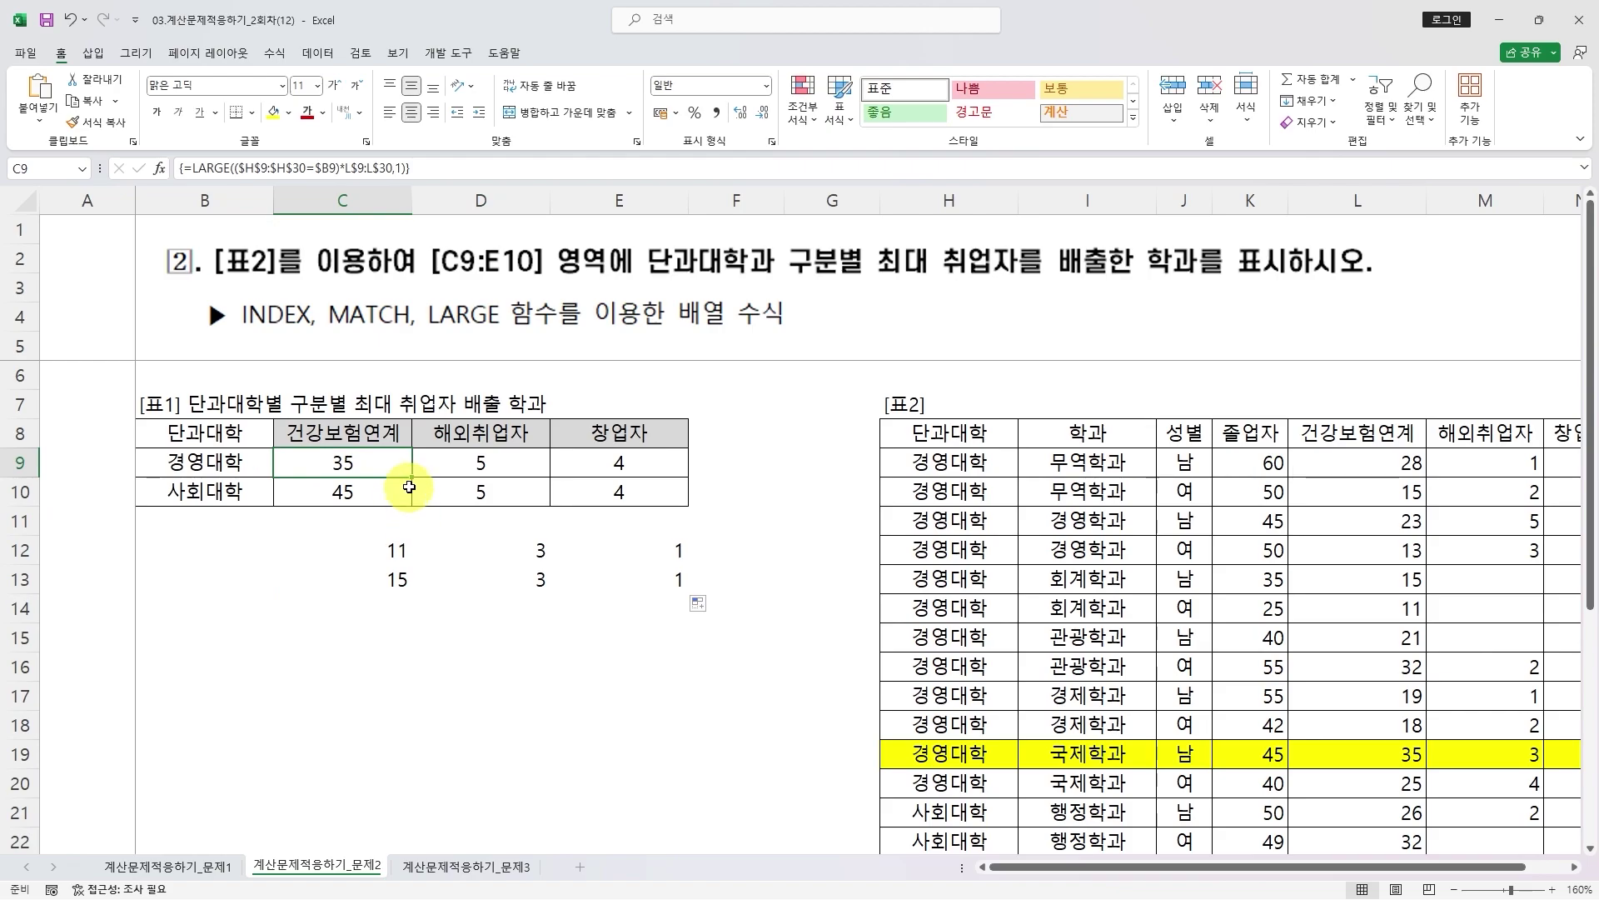
key("F2")
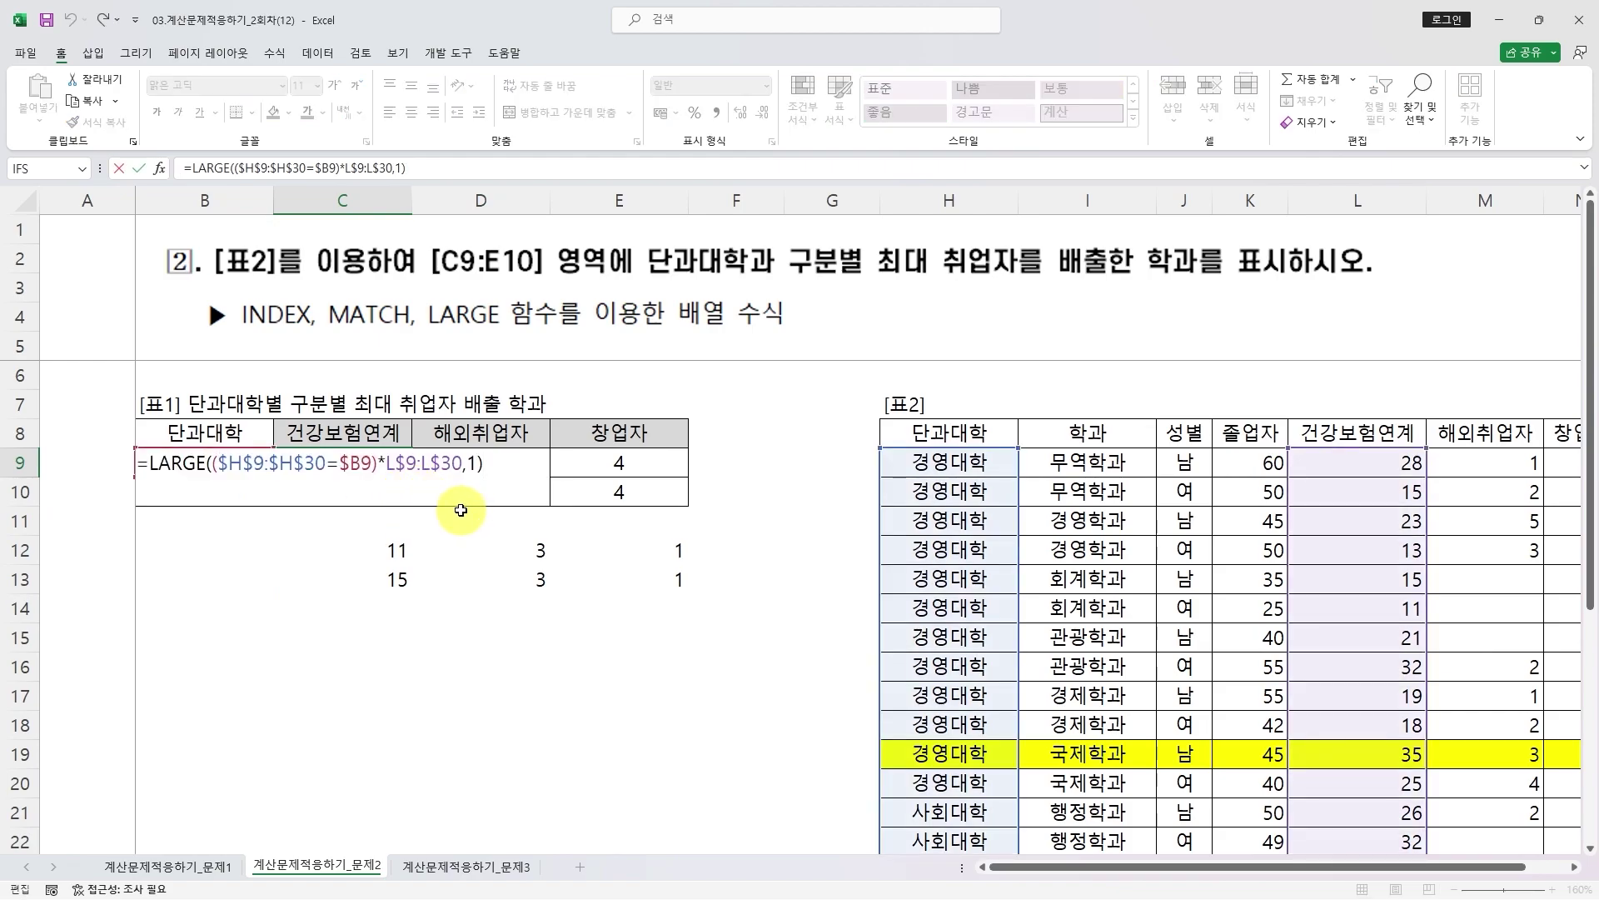
left_click_drag(211, 465, 463, 463)
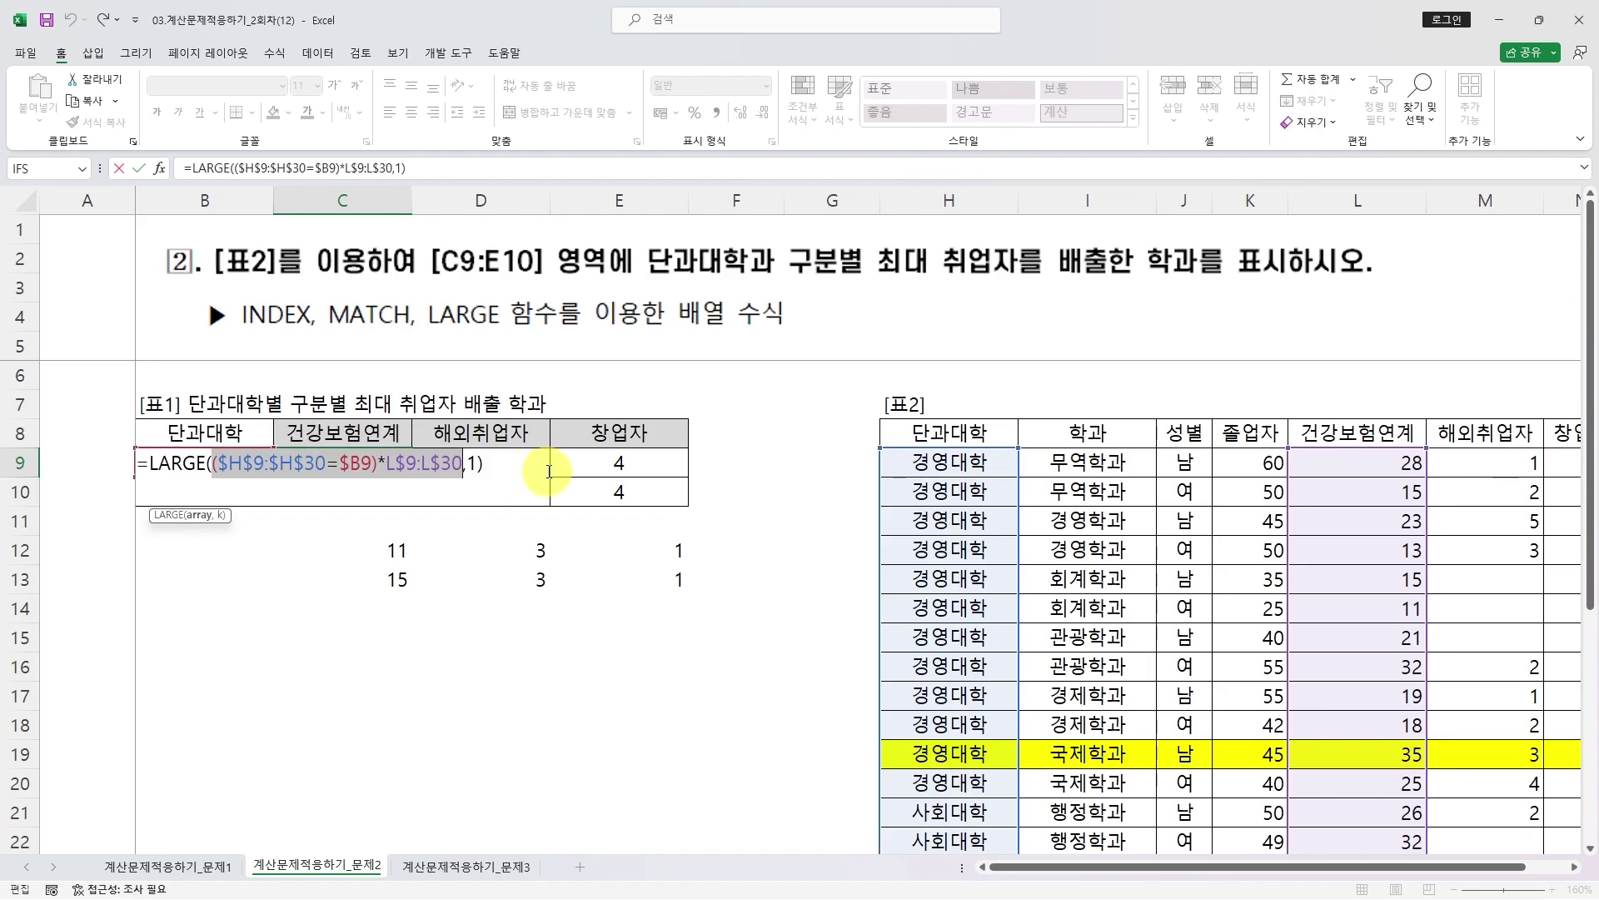
key("ctrl+c")
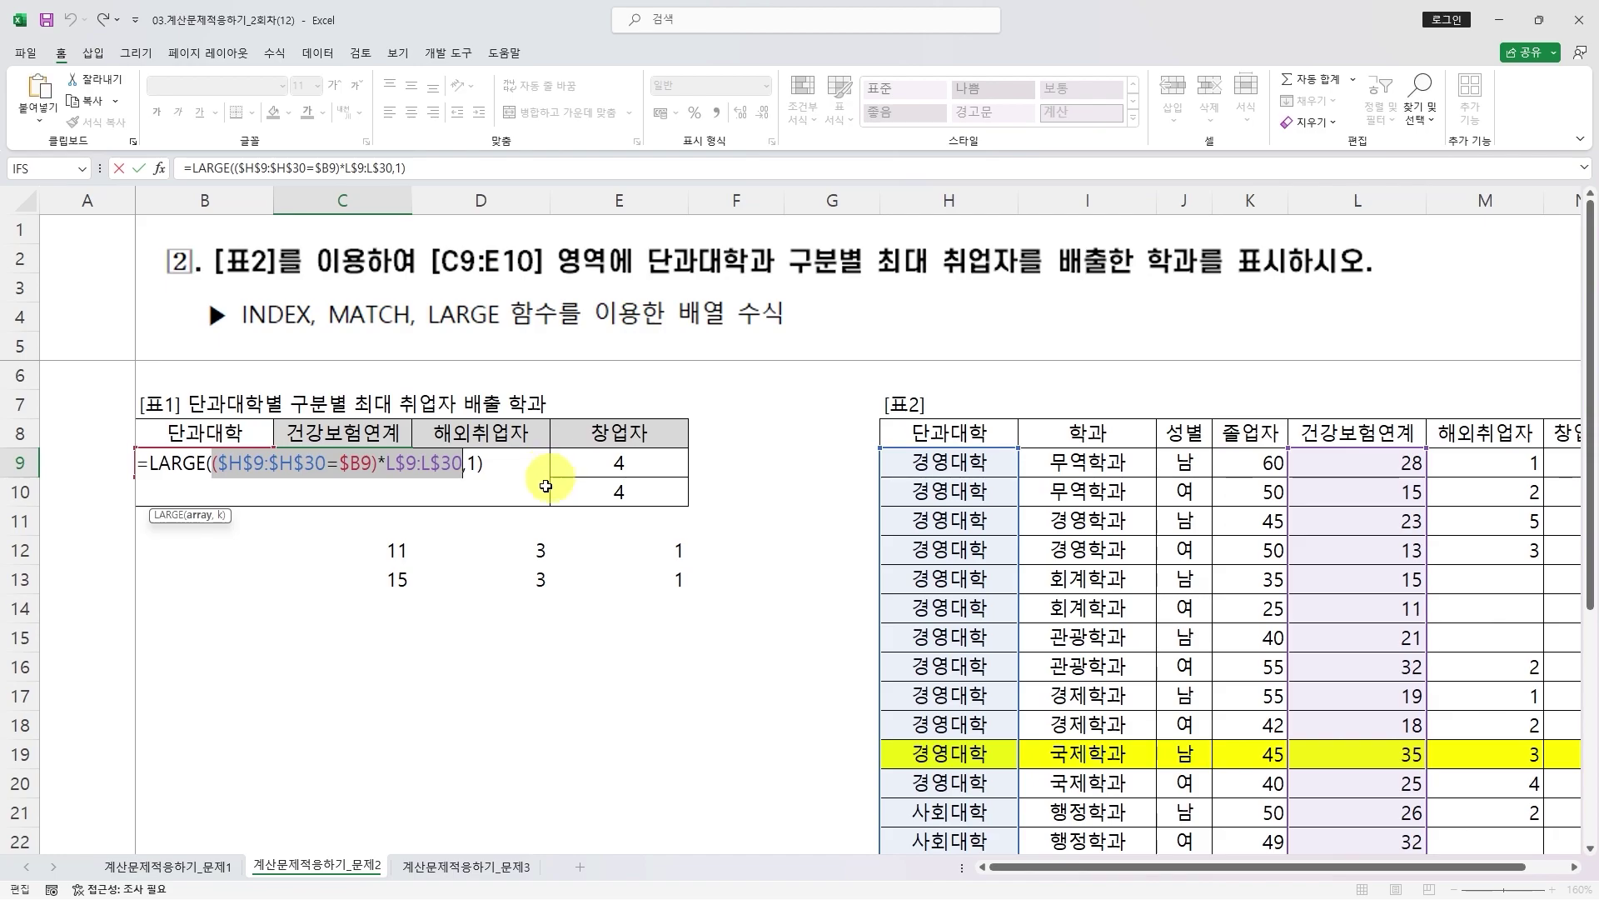
key("ctrl+shift+Return")
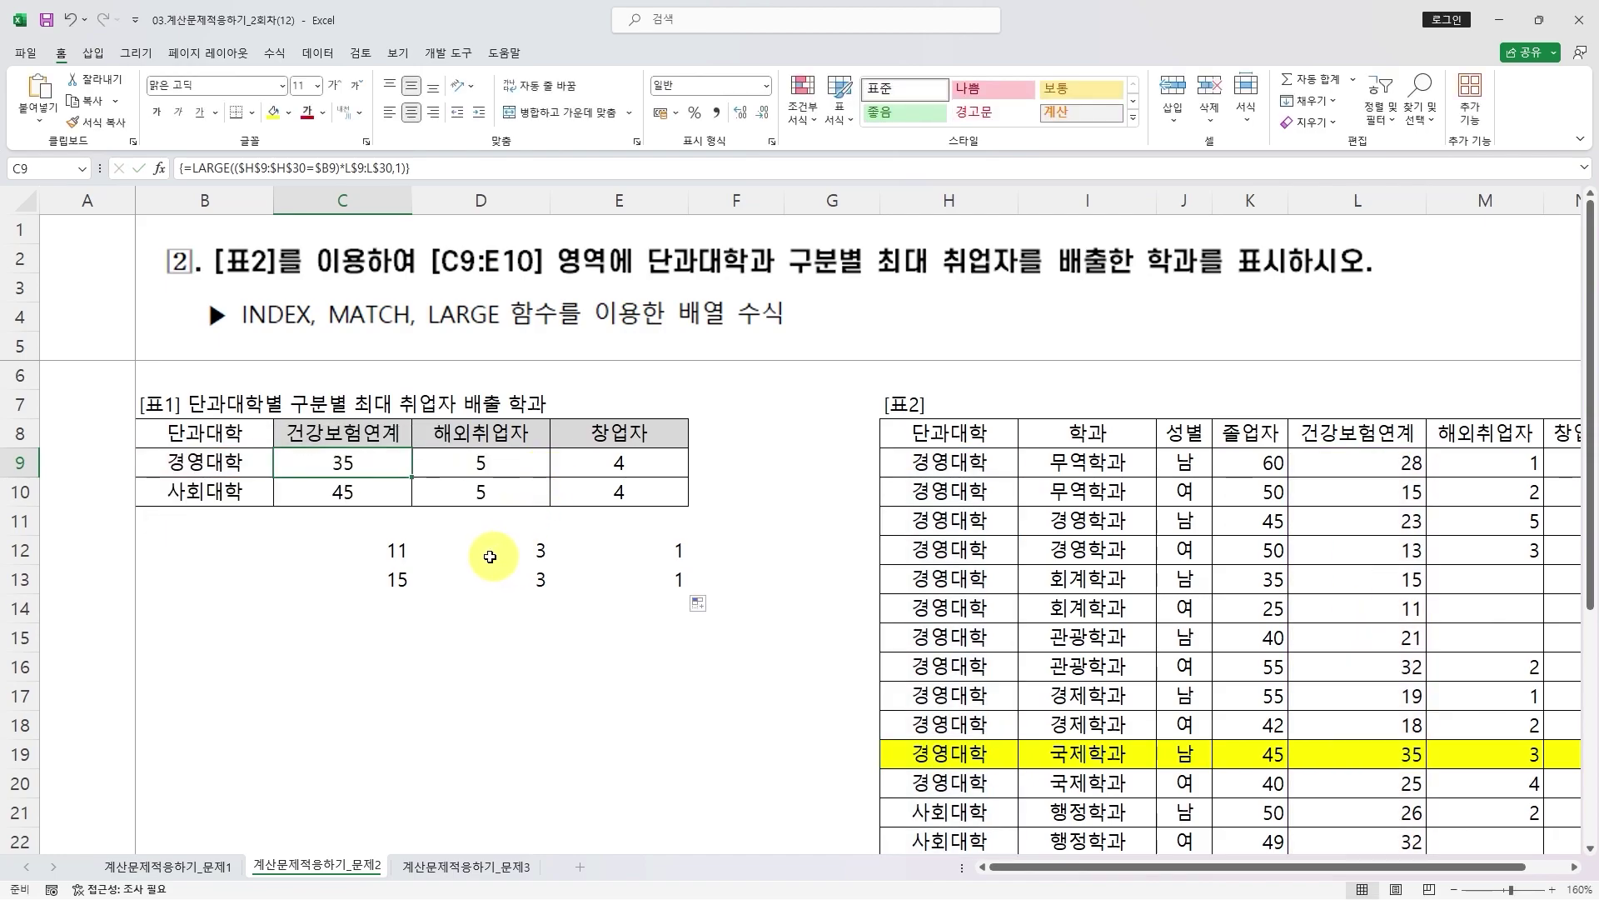
- Replace the lookup array of C12's MATCH formula with ($H$9:$H$30=$B9)*L$9:L$30 as an array formula and fill it across C12:E13
left_click(358, 548)
key("F2")
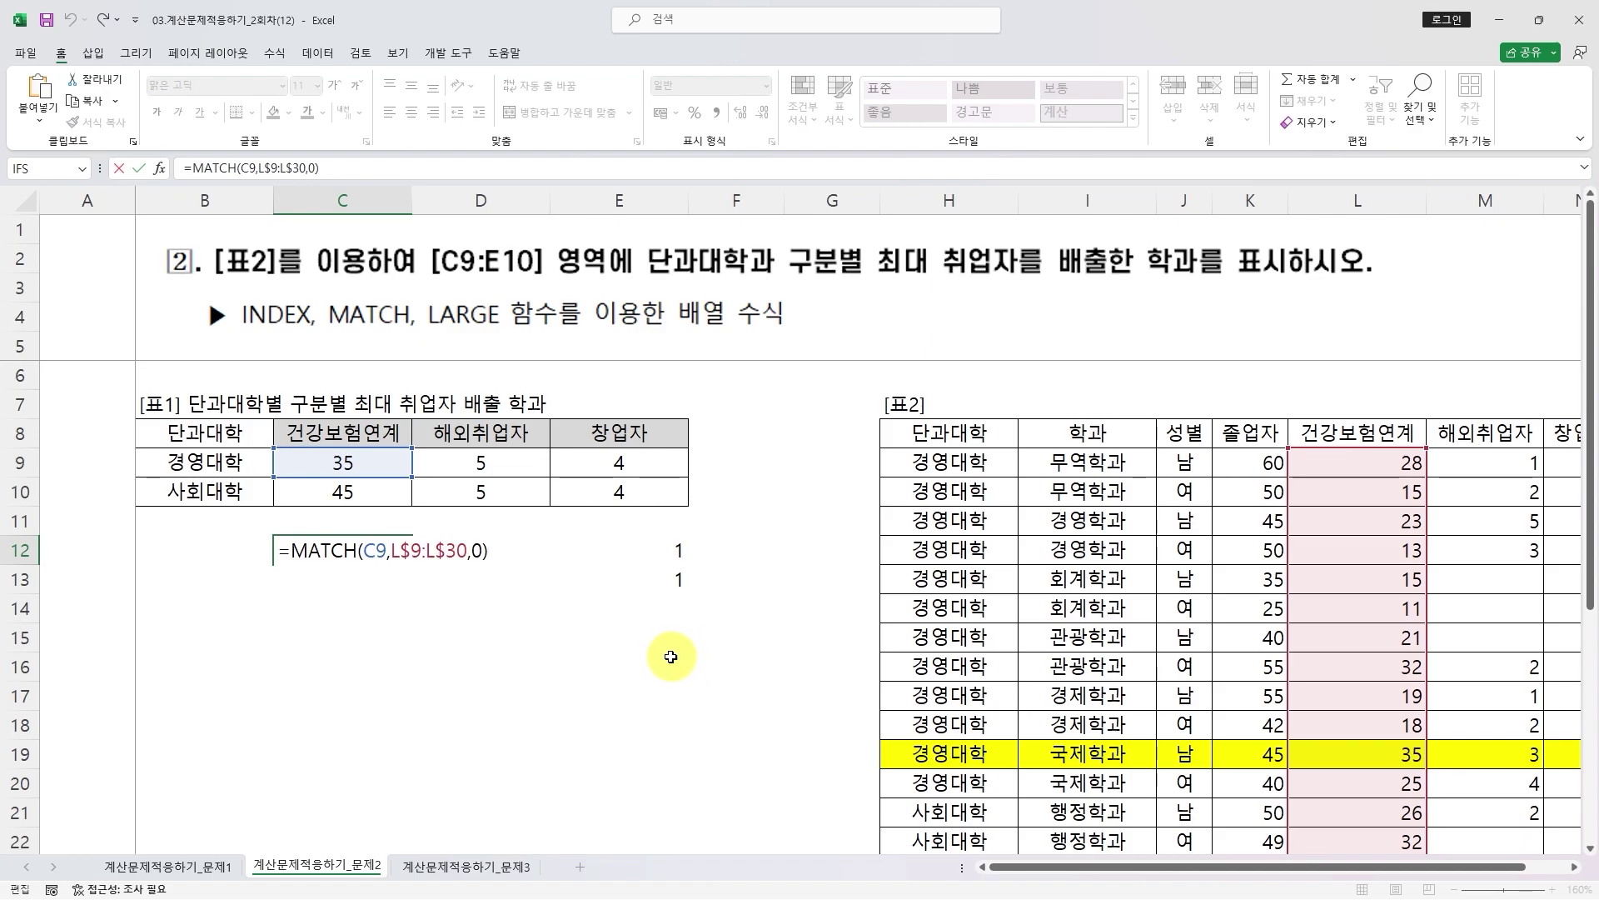
left_click_drag(392, 553, 472, 552)
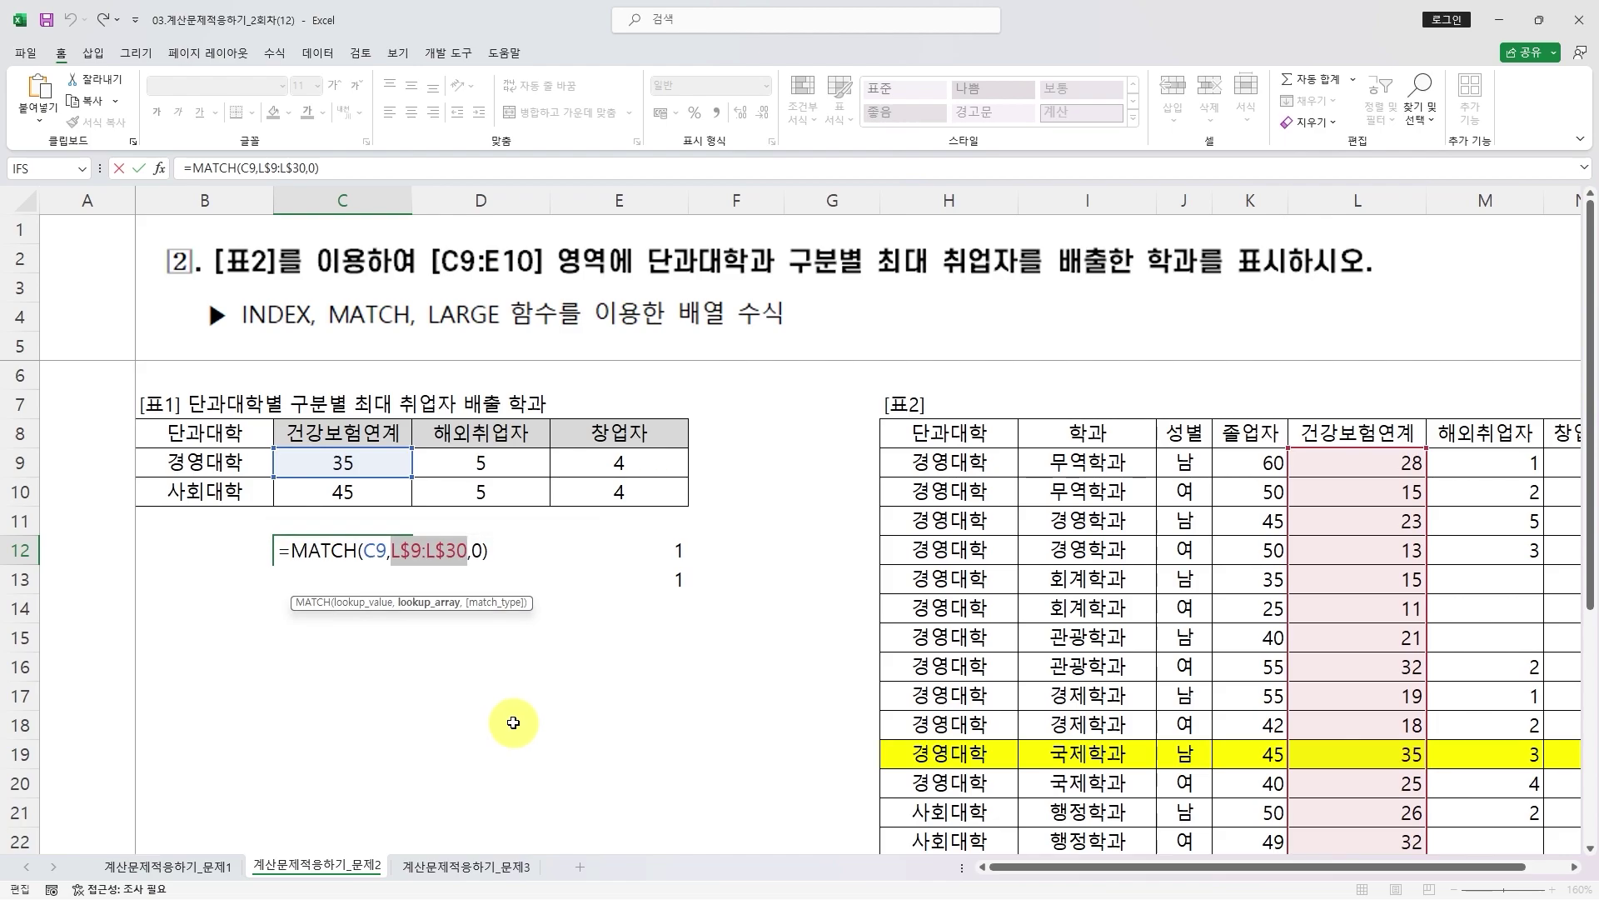
key("ctrl+v")
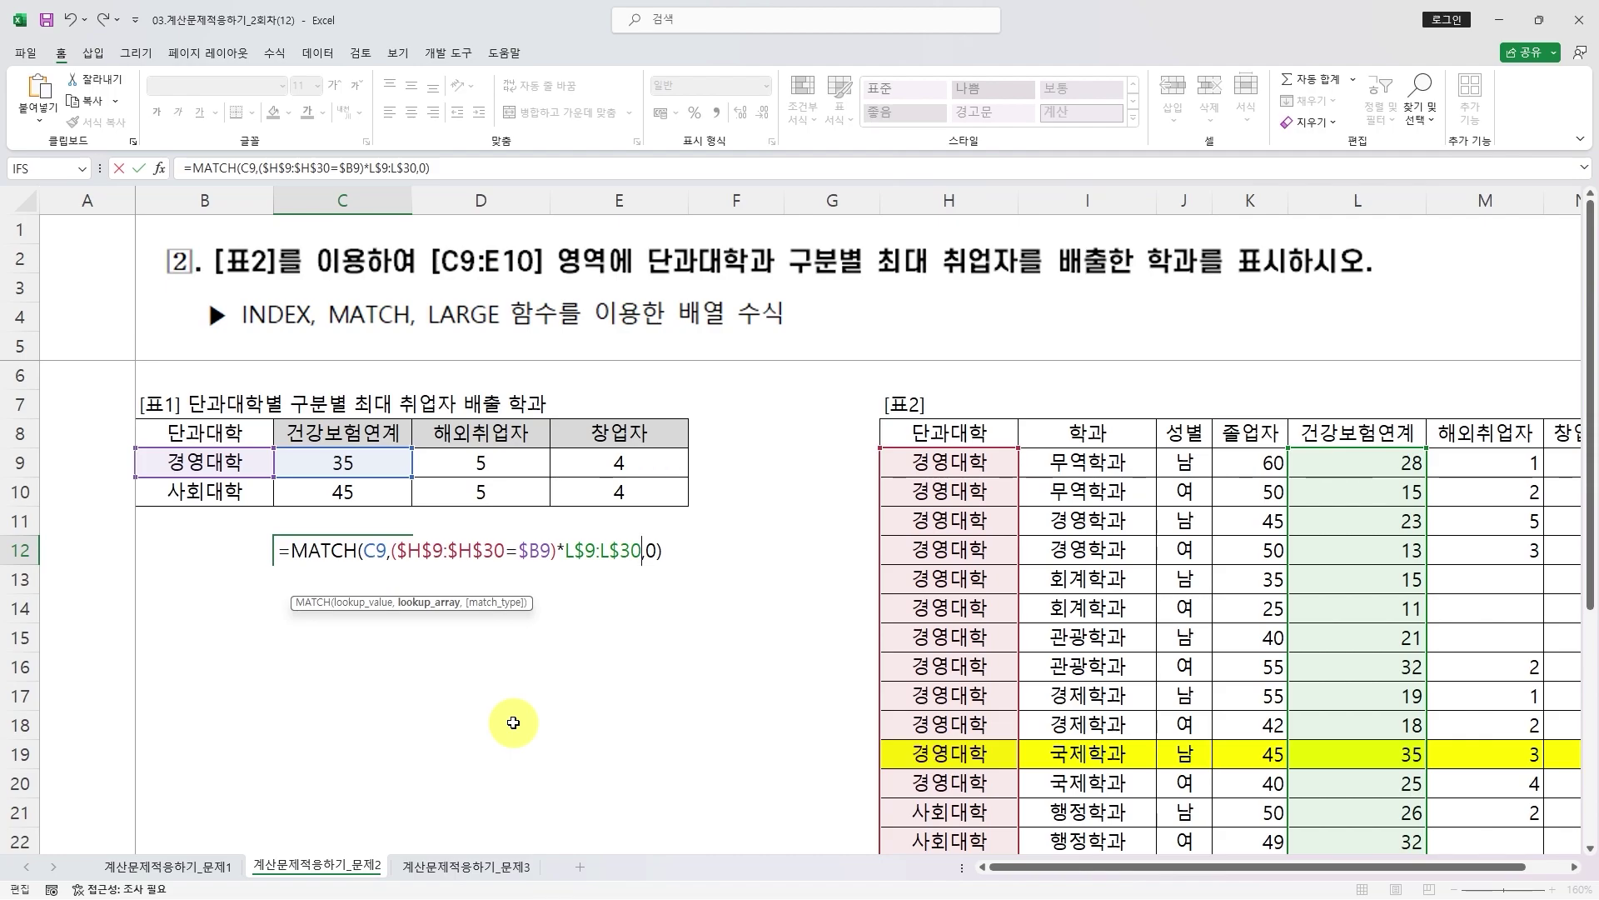
key("ctrl+shift+Return")
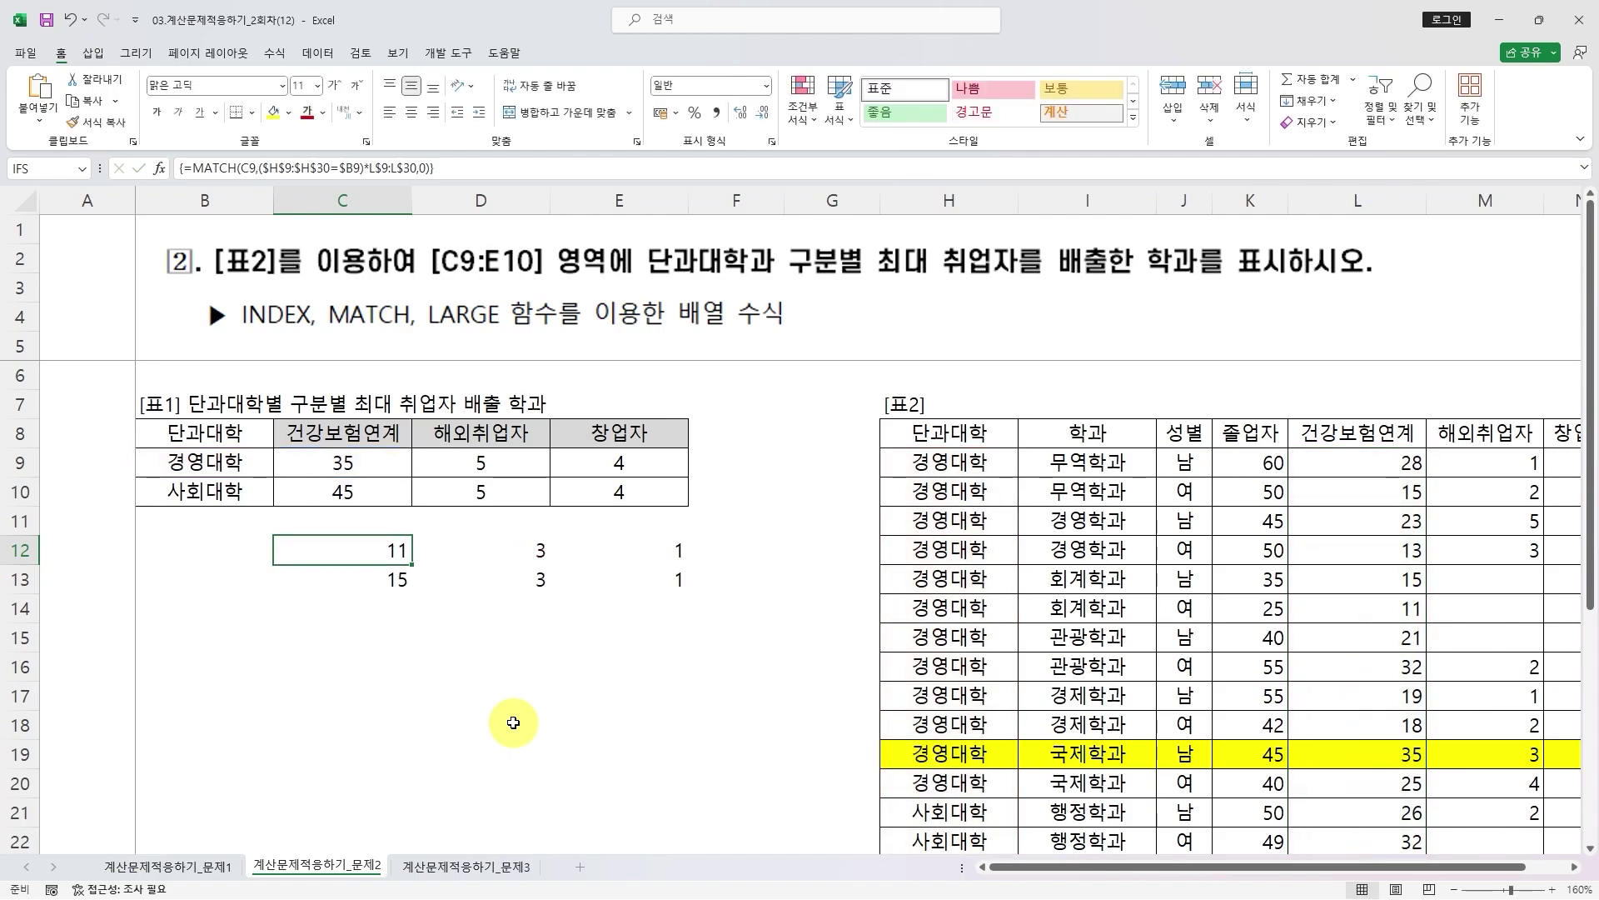
left_click_drag(410, 560, 688, 608)
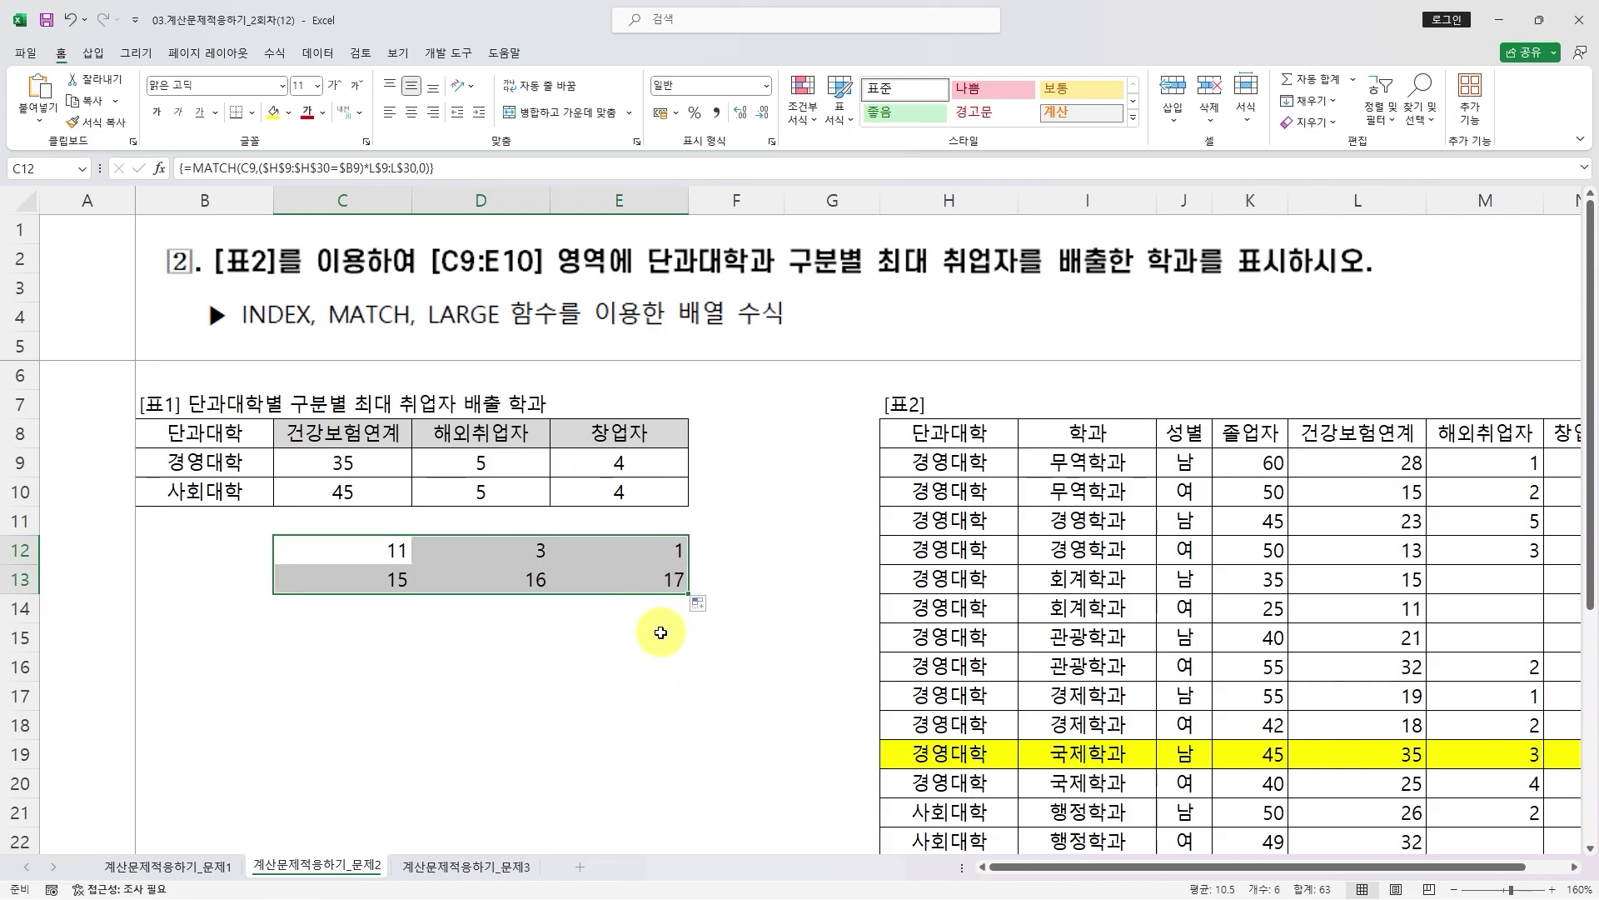
- Try to wrap the MATCH formula in INDEX over $I$9:$I$30 as one array formula for the whole selection C12:E13, and undo it
key("F2")
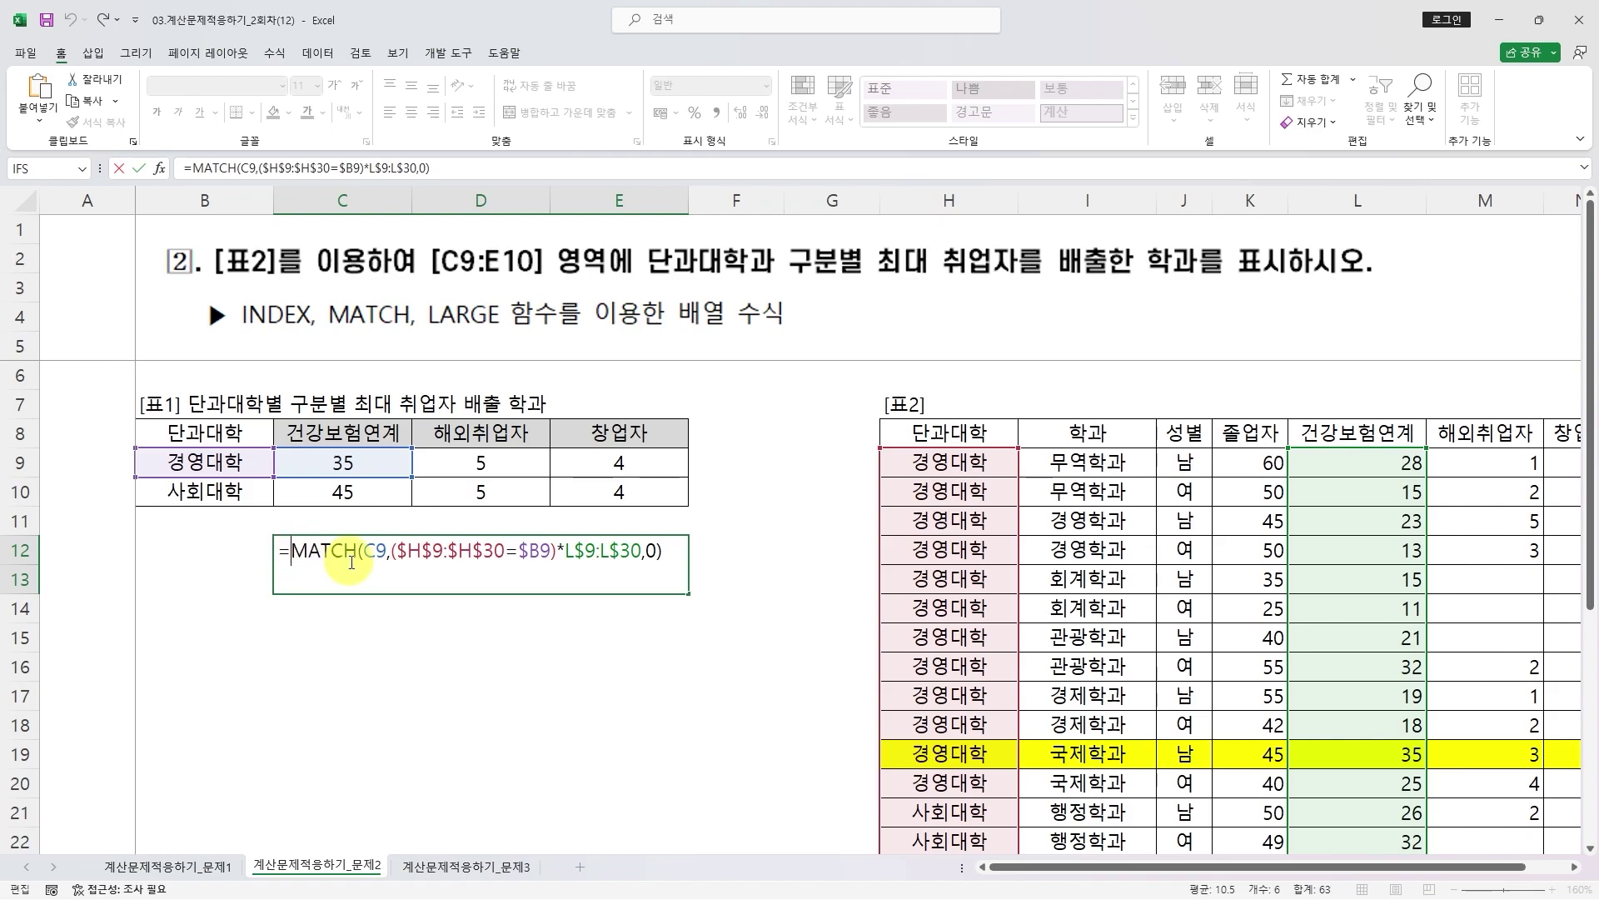
type("inde")
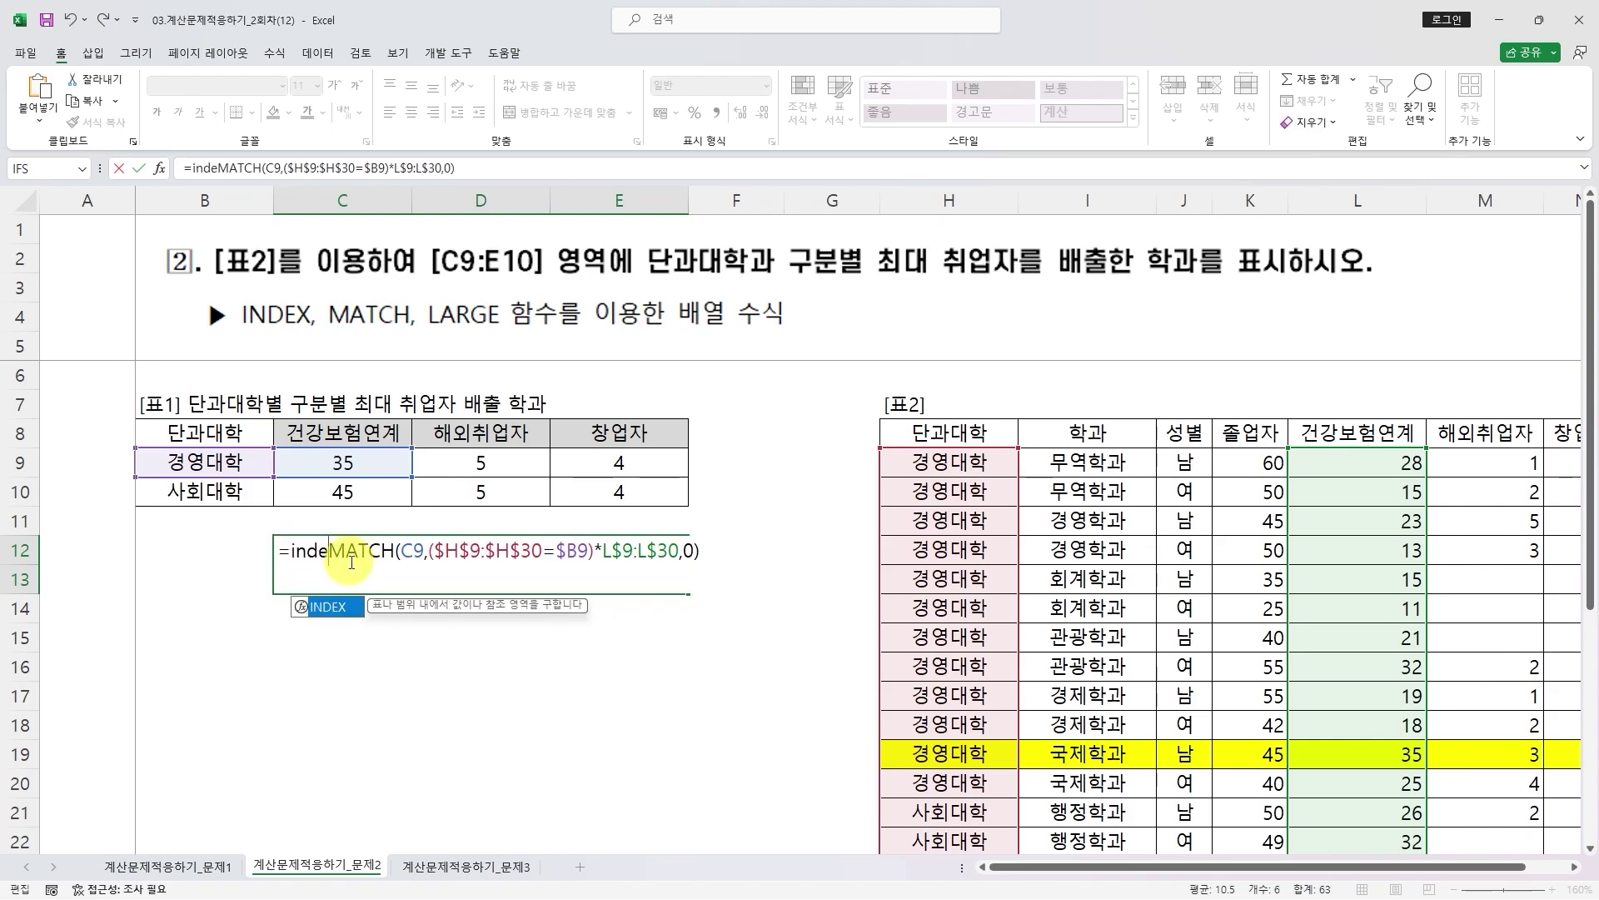
key("Tab")
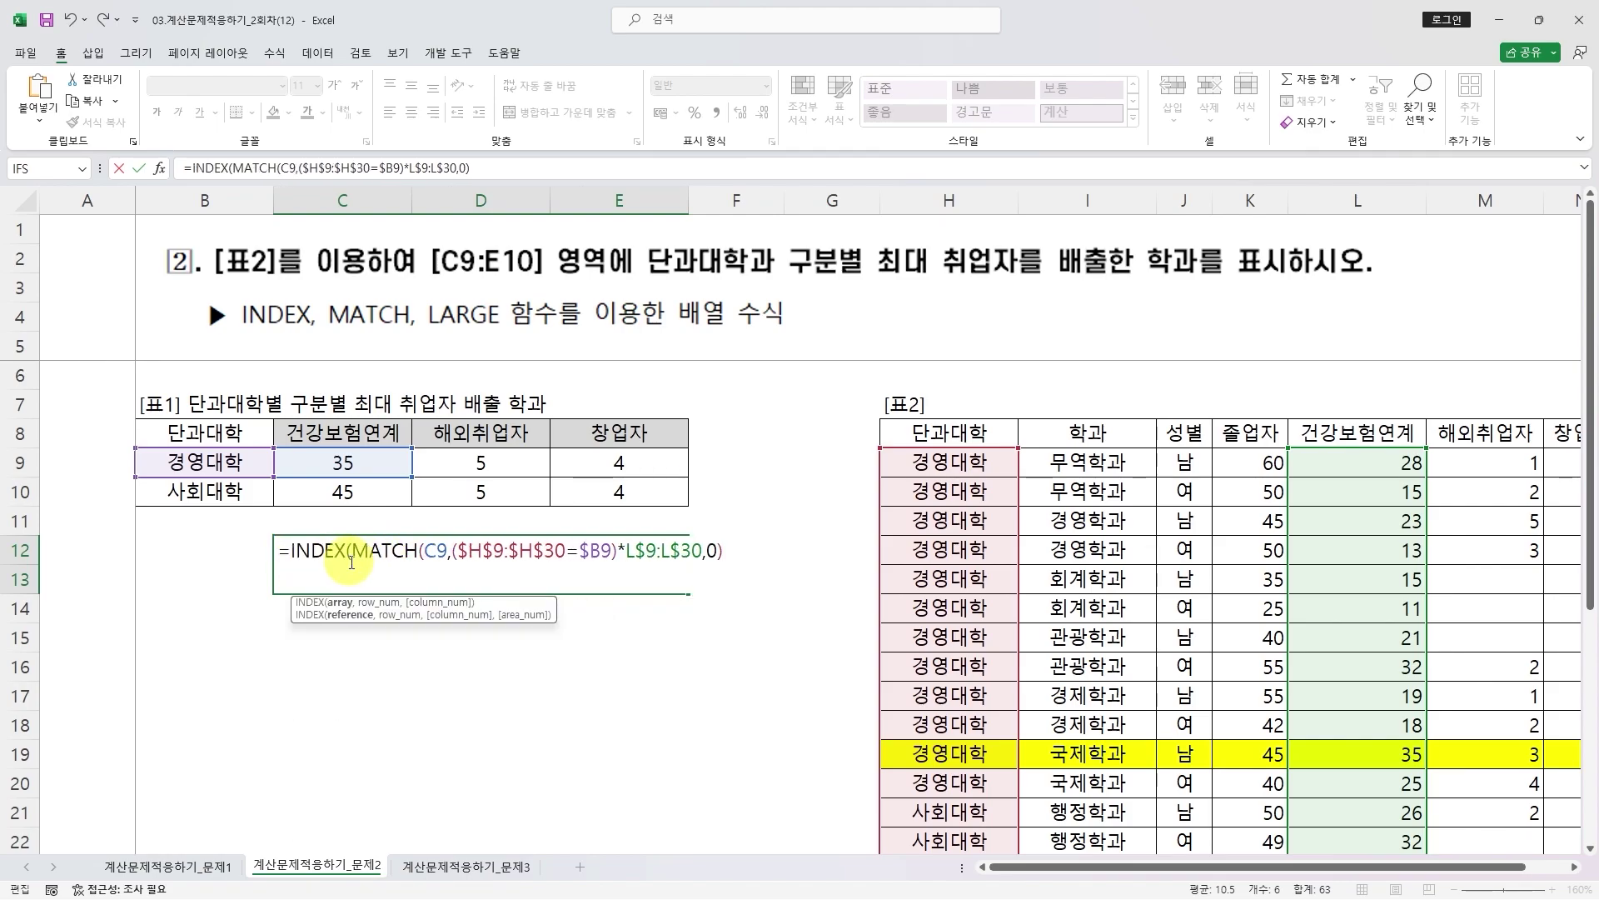
left_click(1089, 465)
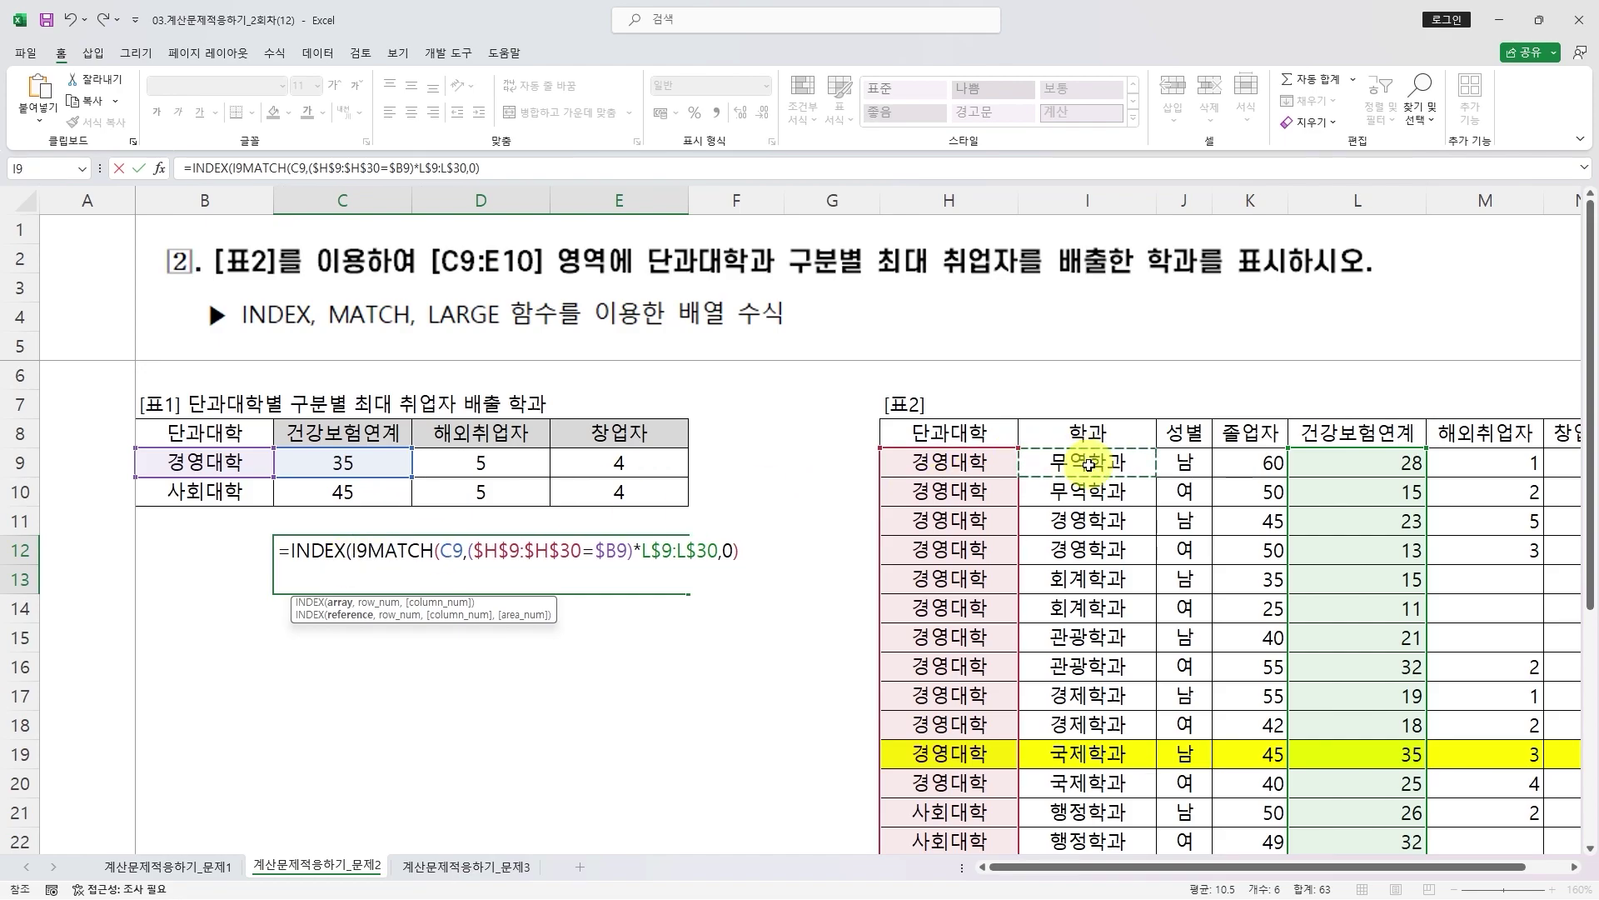
key("ctrl+shift+Down")
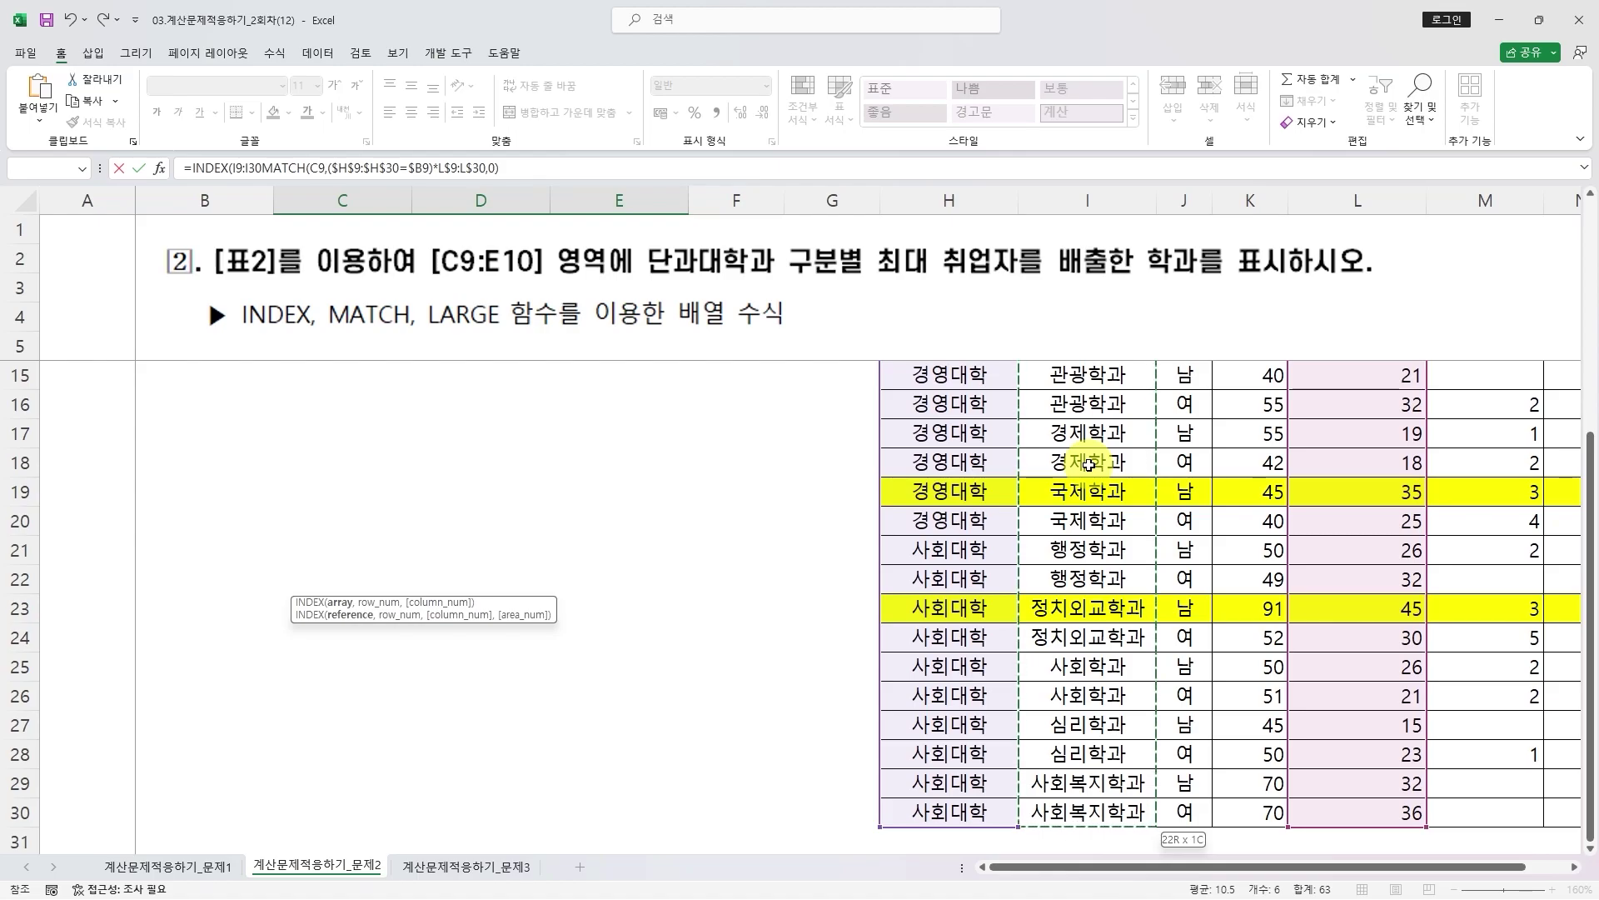
key("F4")
scroll(624, 641, "up", 3)
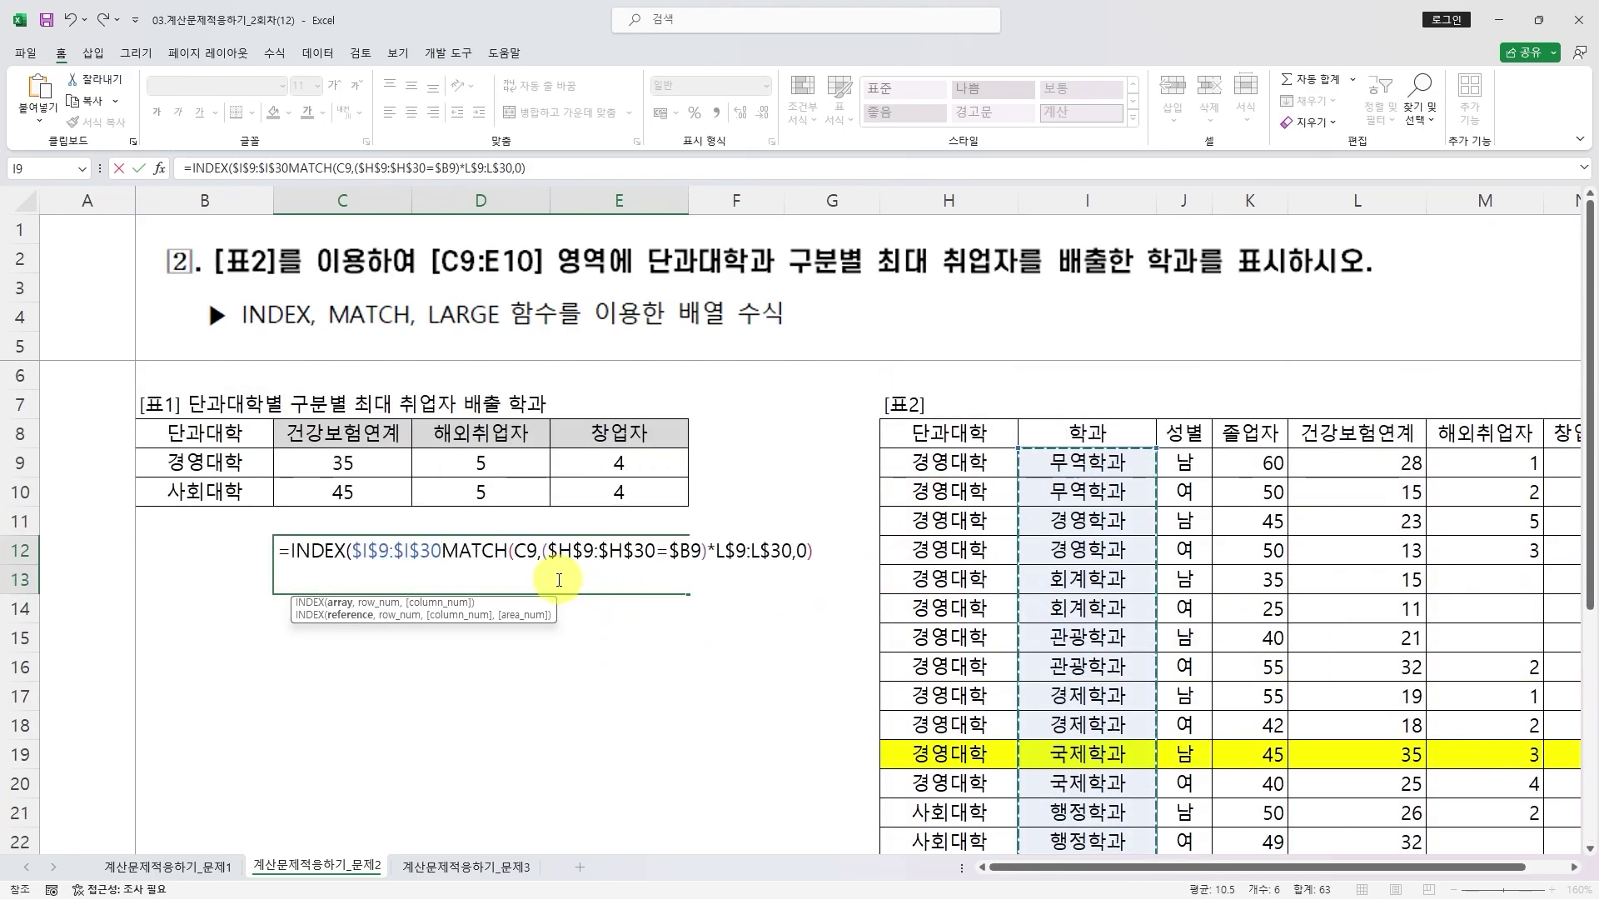
type(",0")
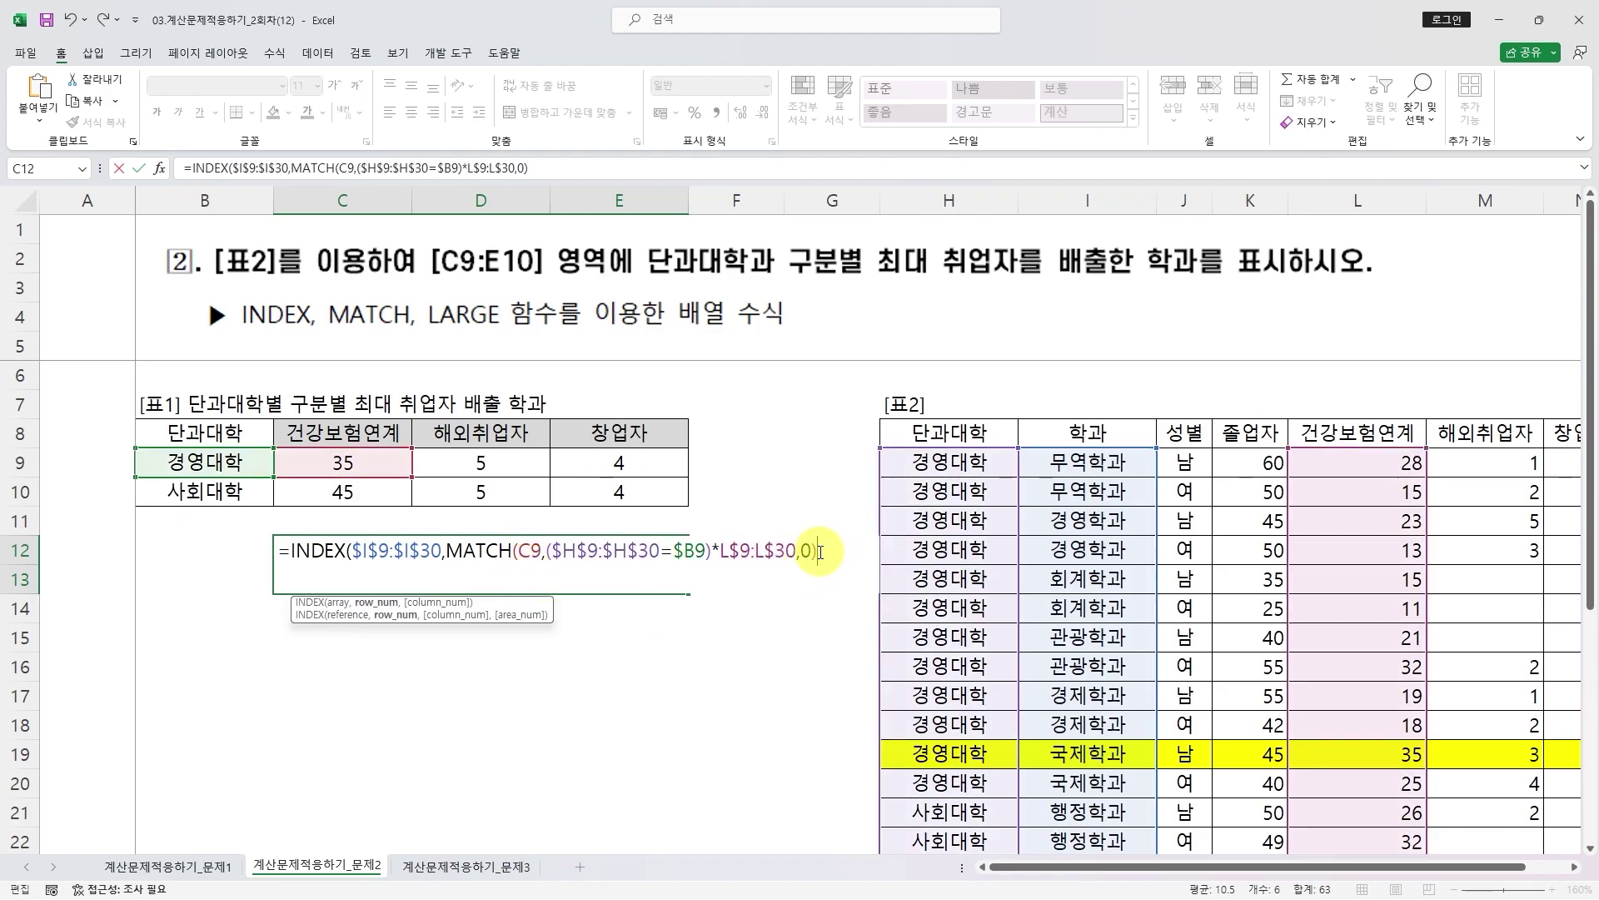
type(")")
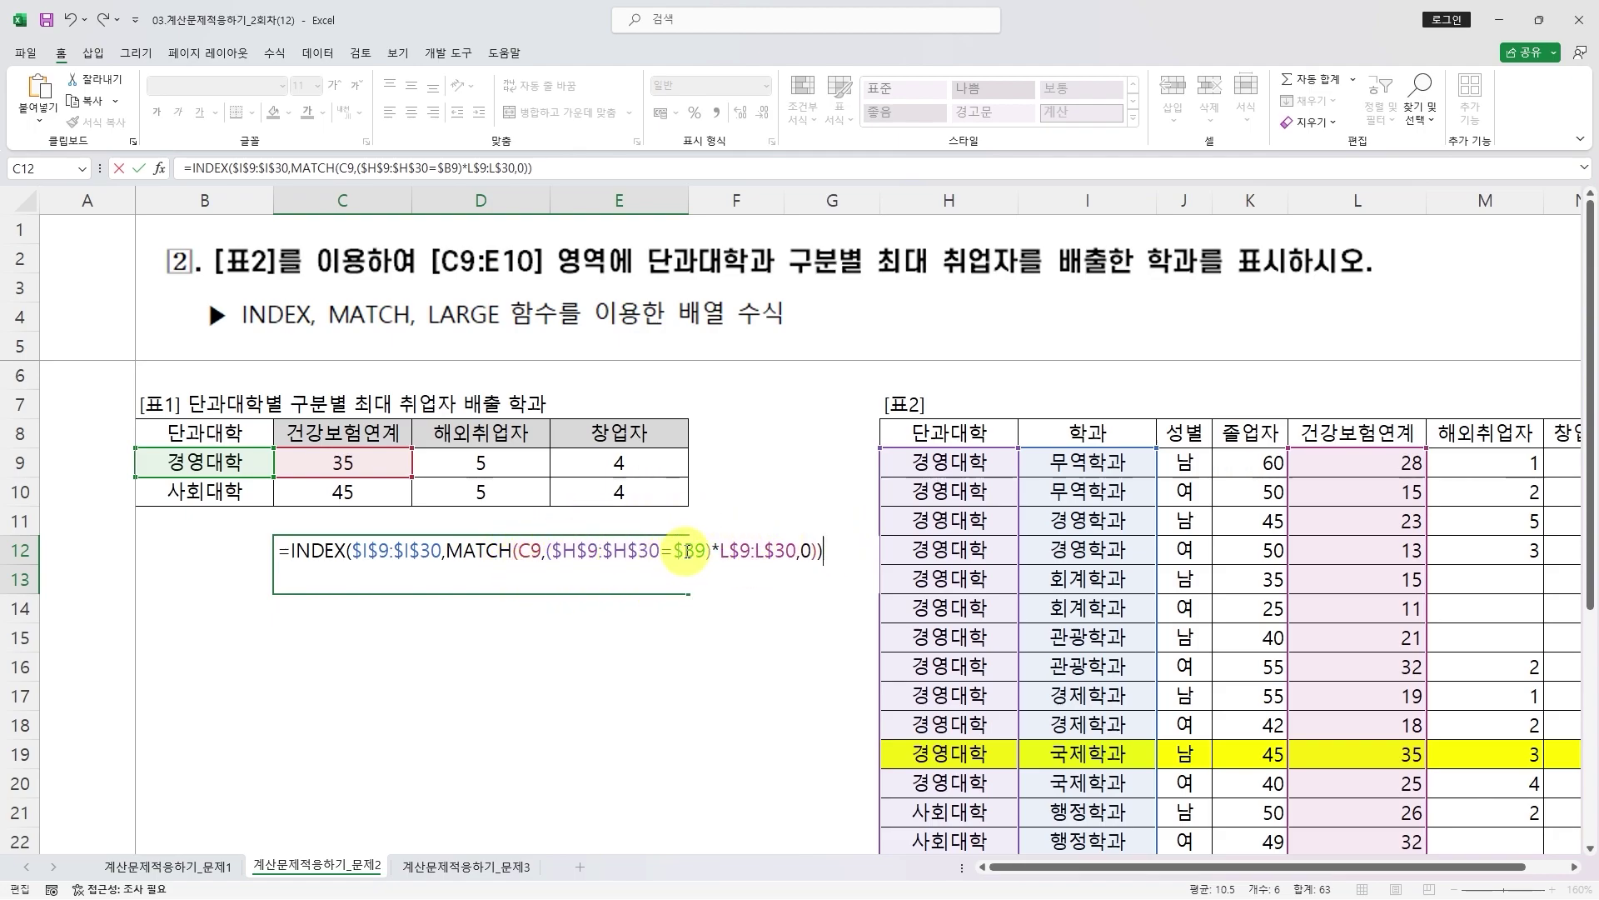
key("ctrl+shift+Return")
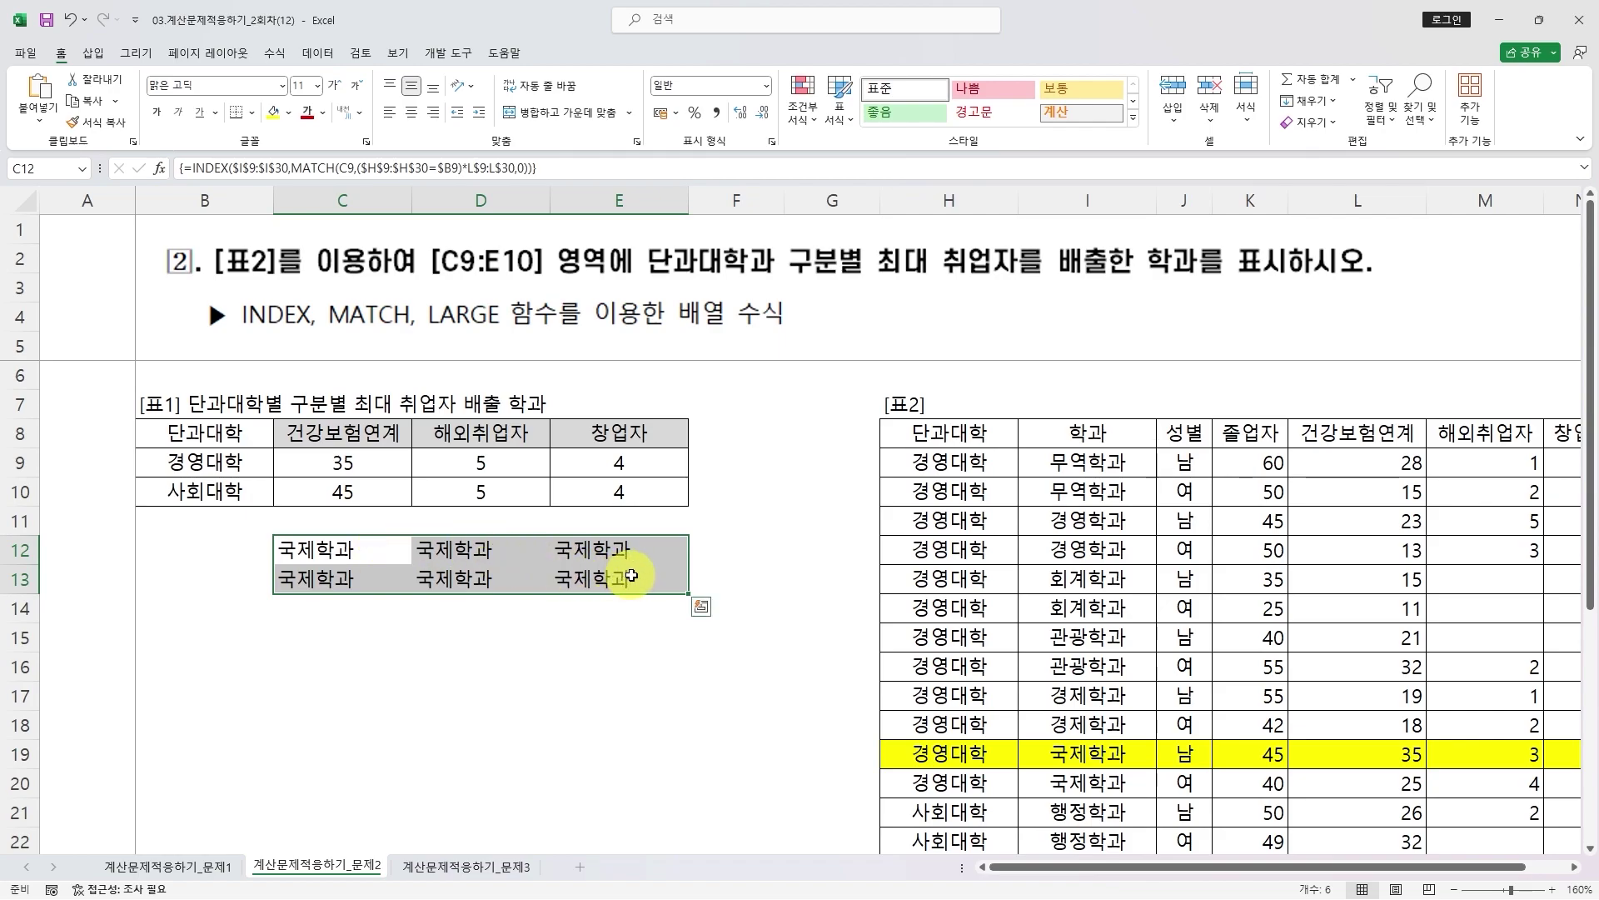
key("ctrl+z")
- Wrap C12's MATCH formula in INDEX over $I$9:$I$30 as an array formula and fill it across C12:E13
left_click(408, 548)
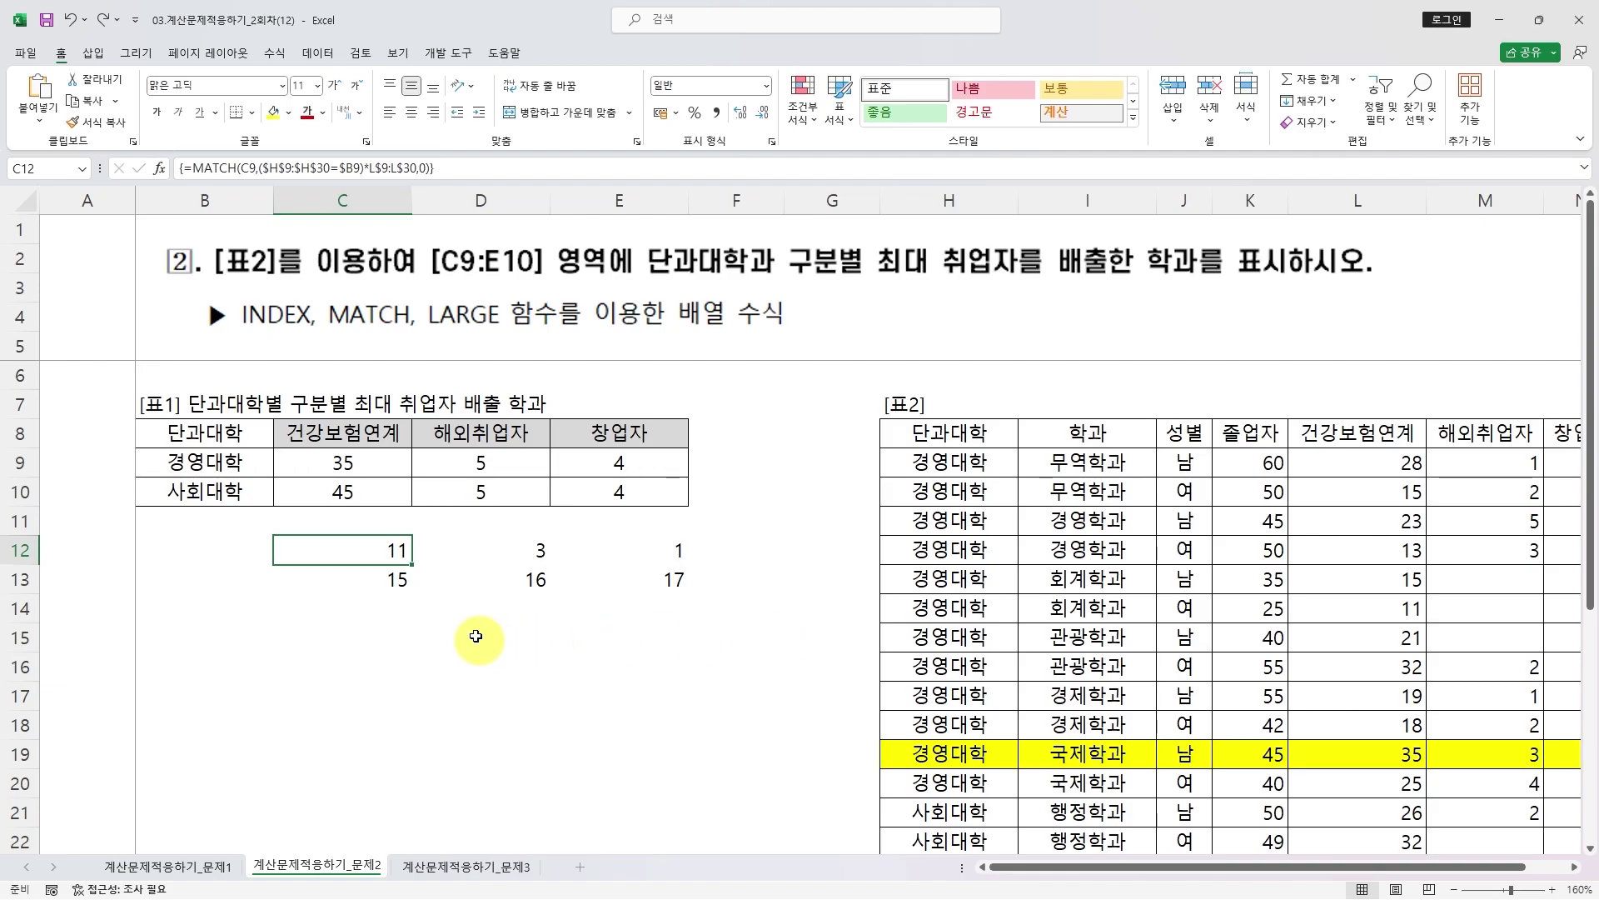
left_click_drag(364, 550, 633, 588)
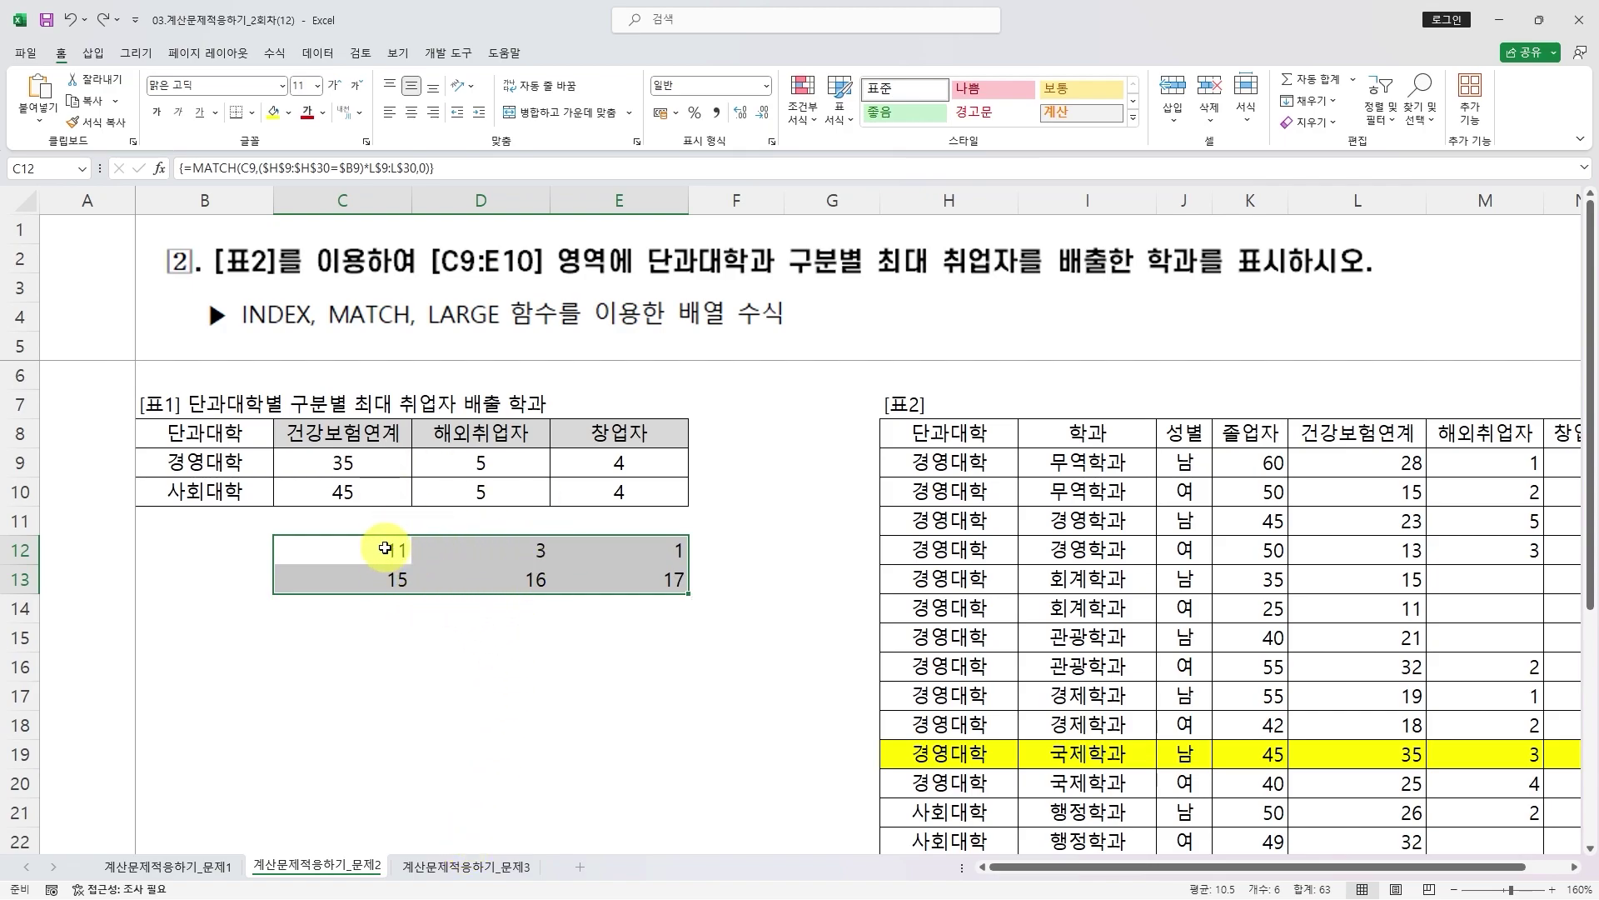
left_click(369, 553)
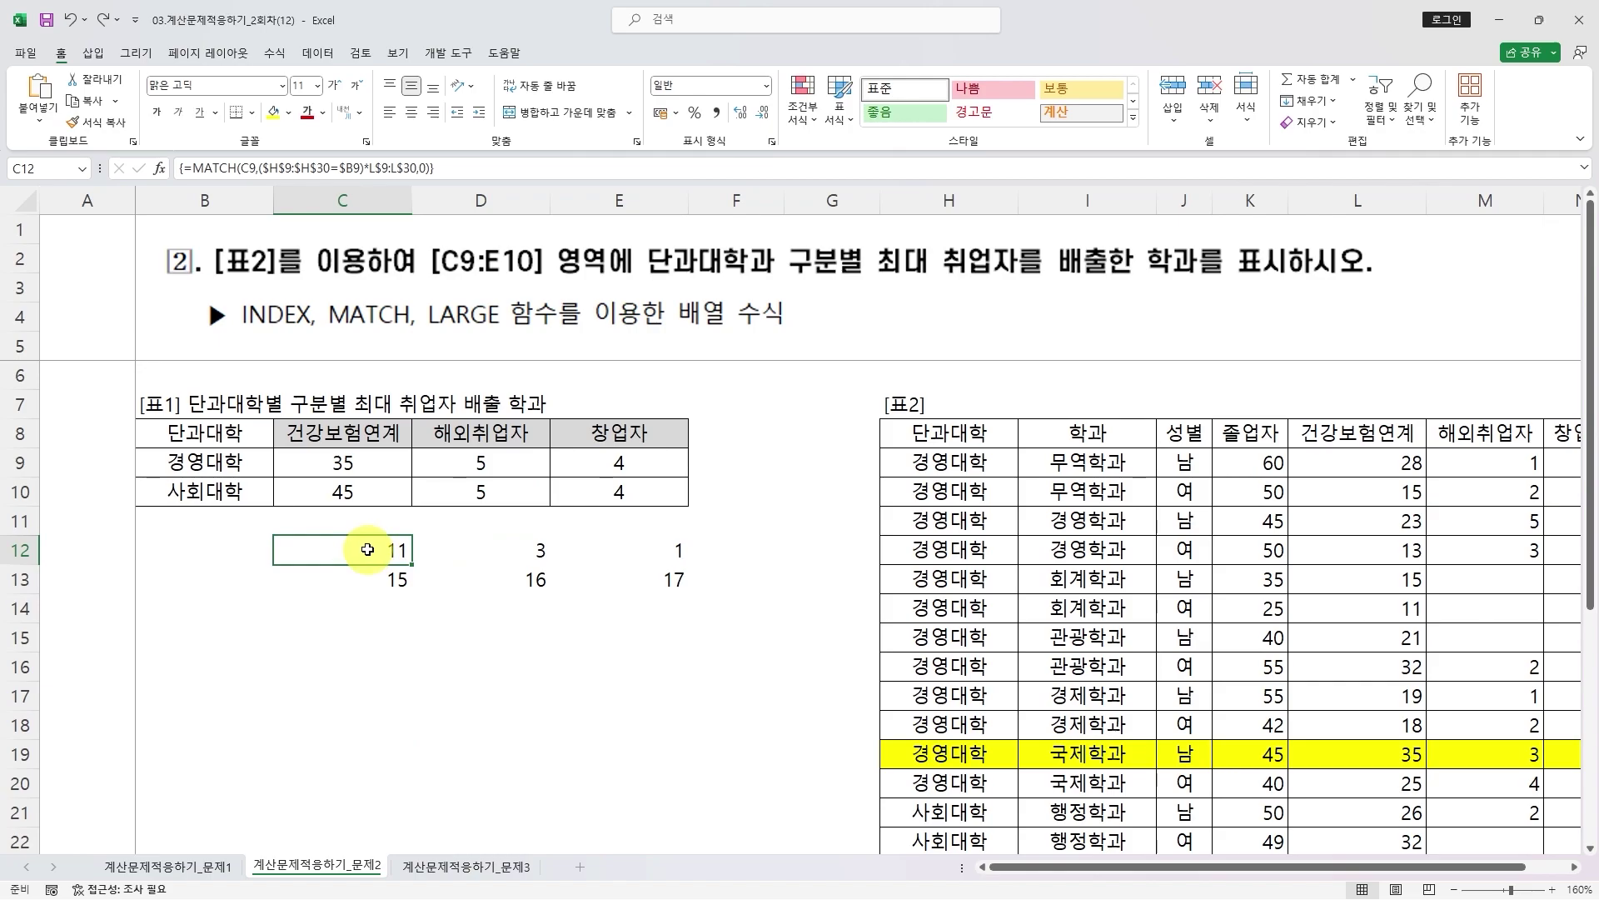
double_click(367, 549)
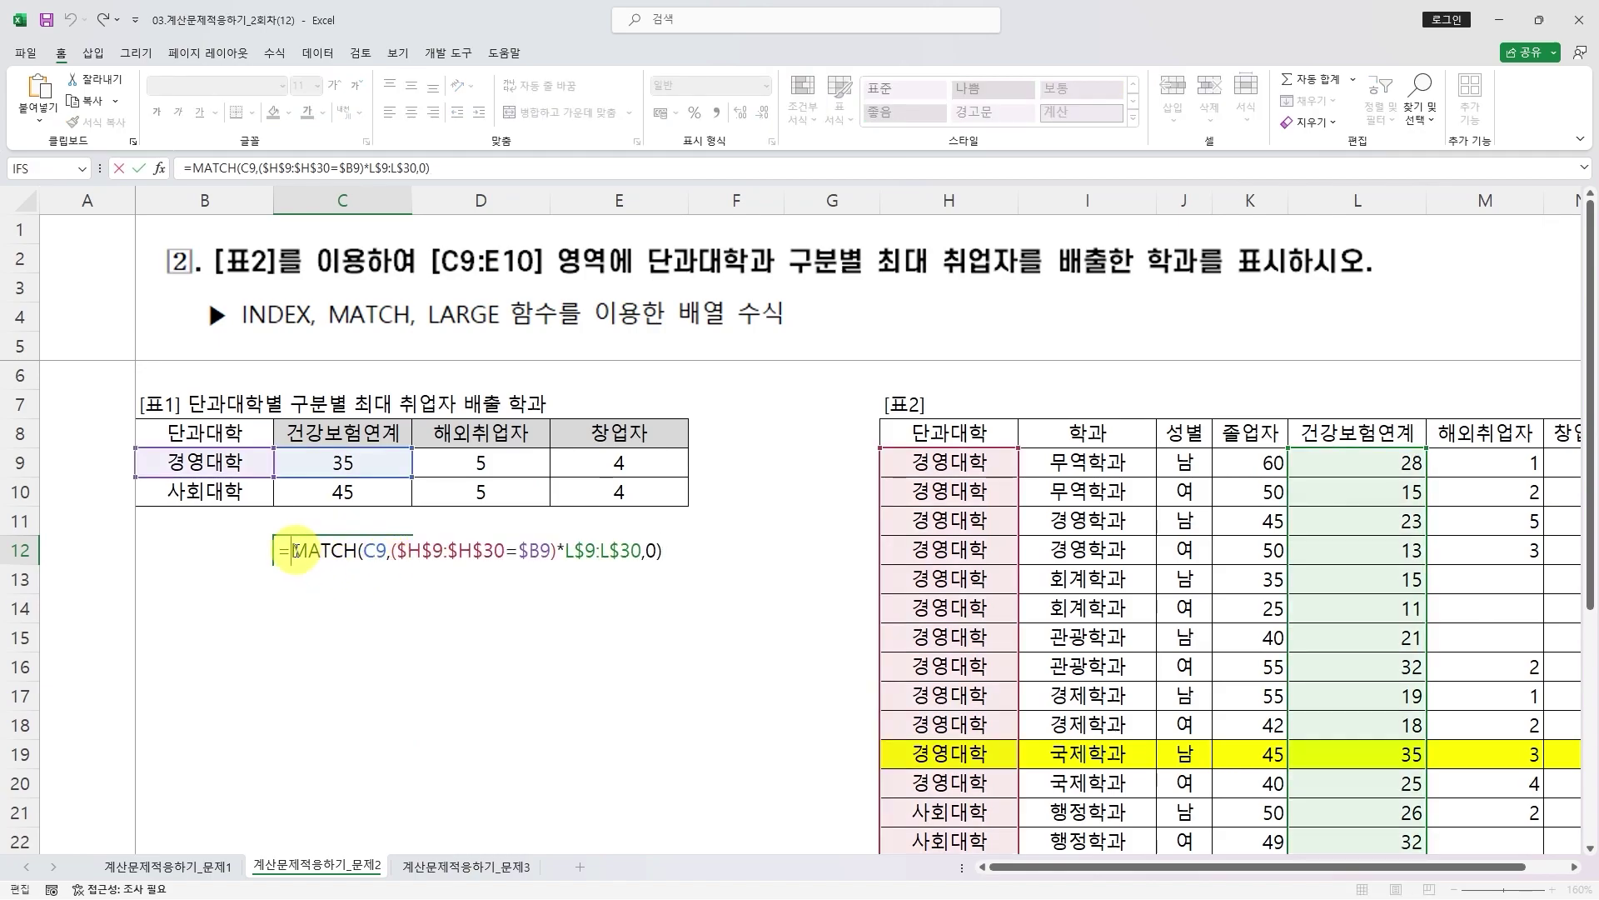
type("INDEX(")
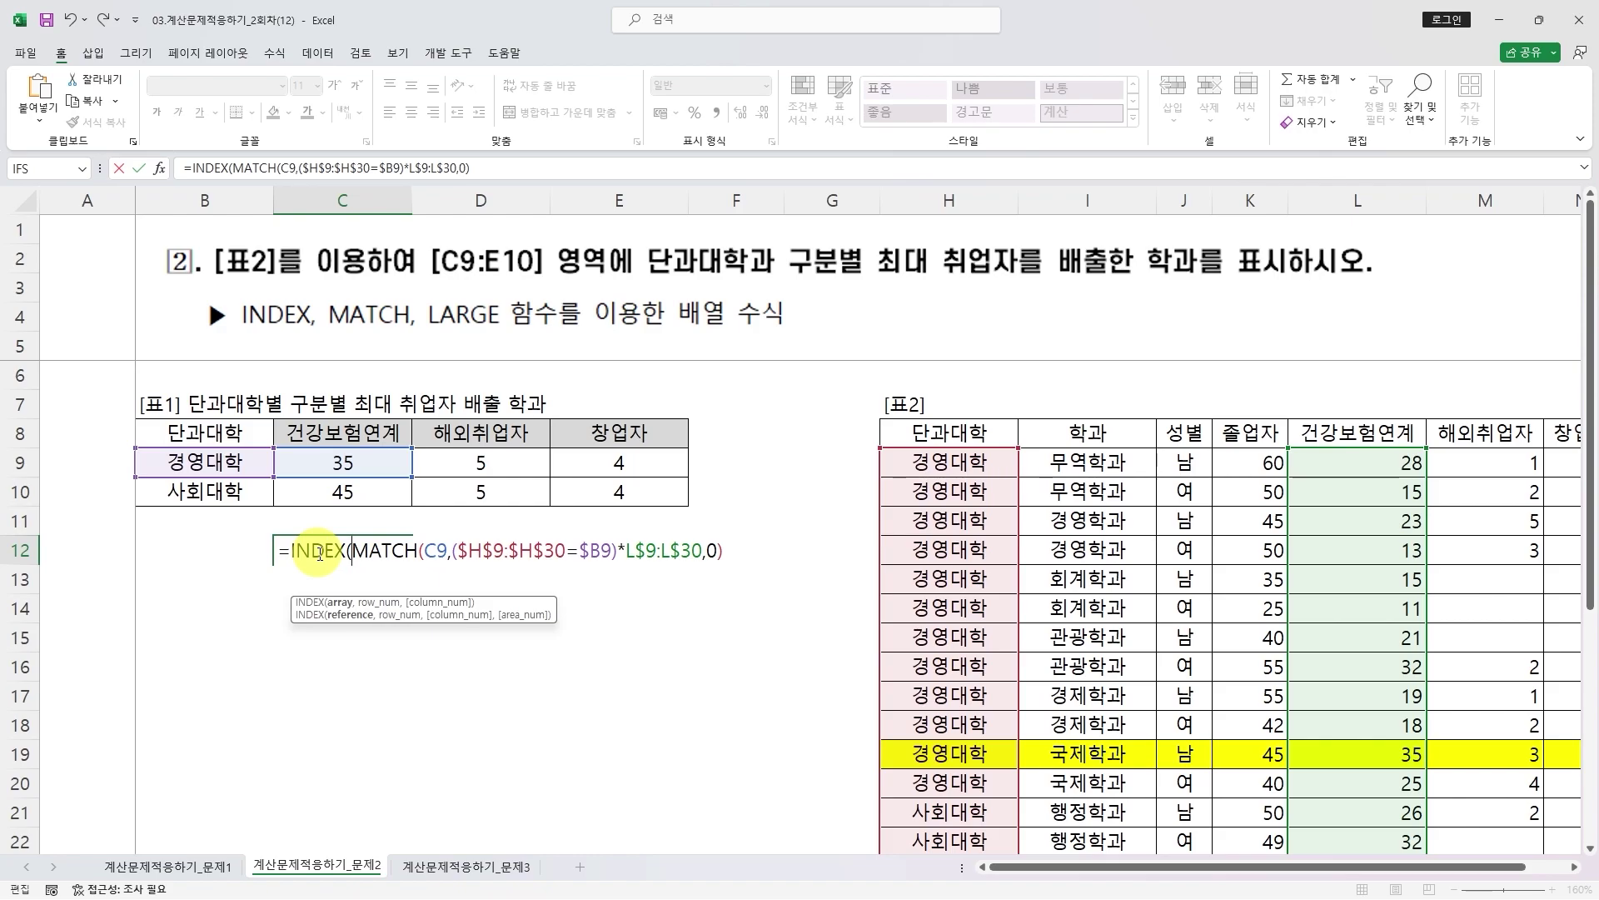
left_click(1095, 464)
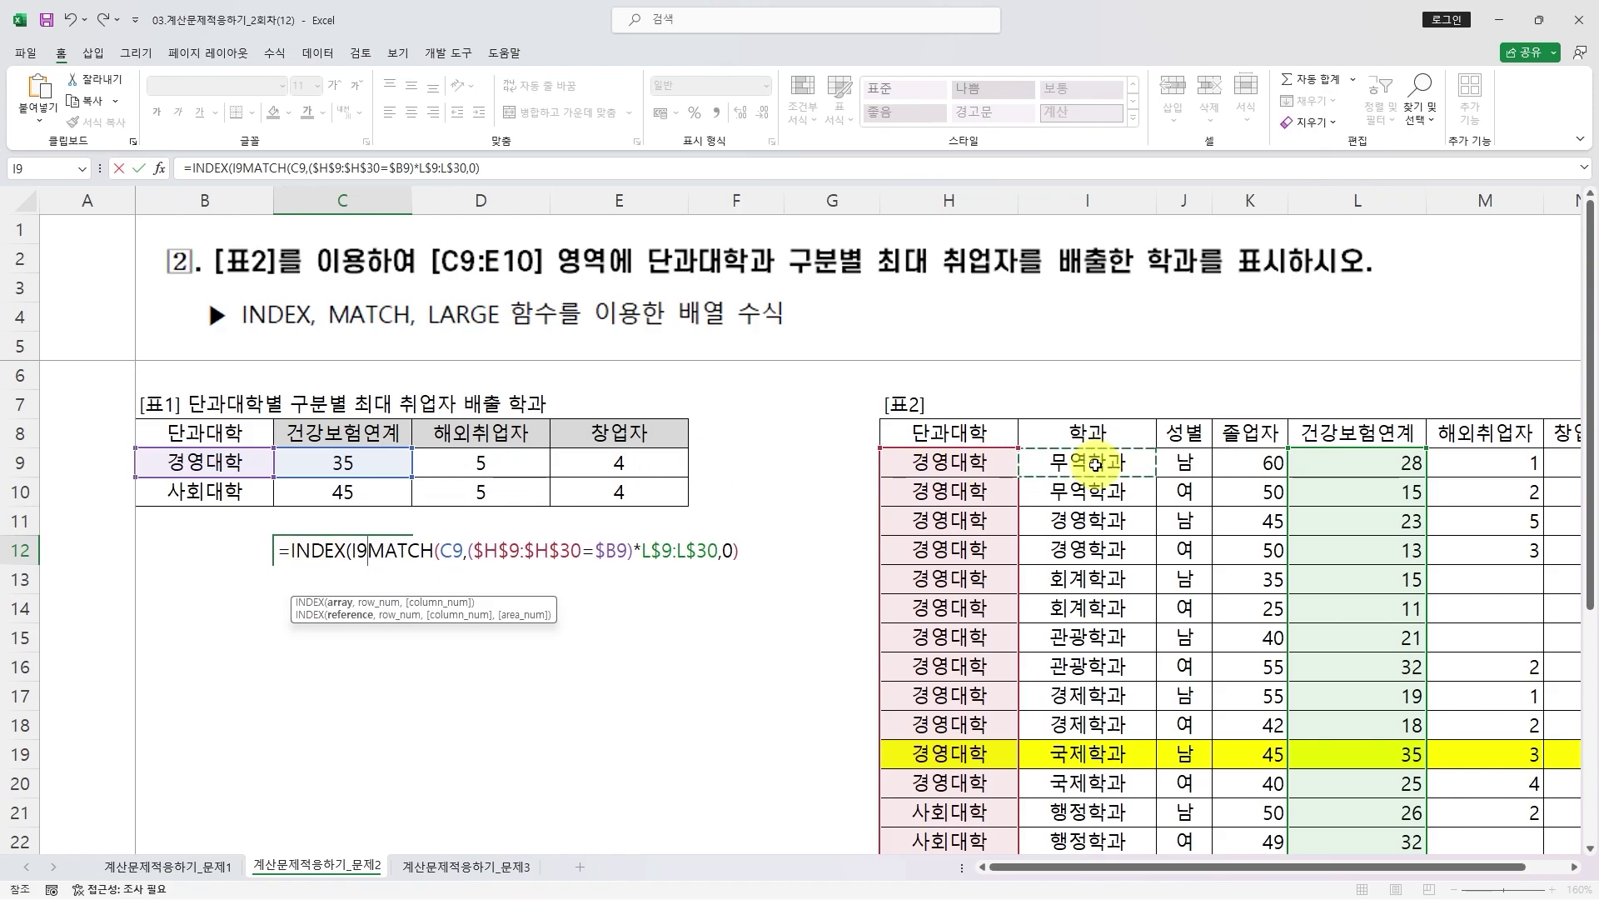
key("ctrl+shift+Down")
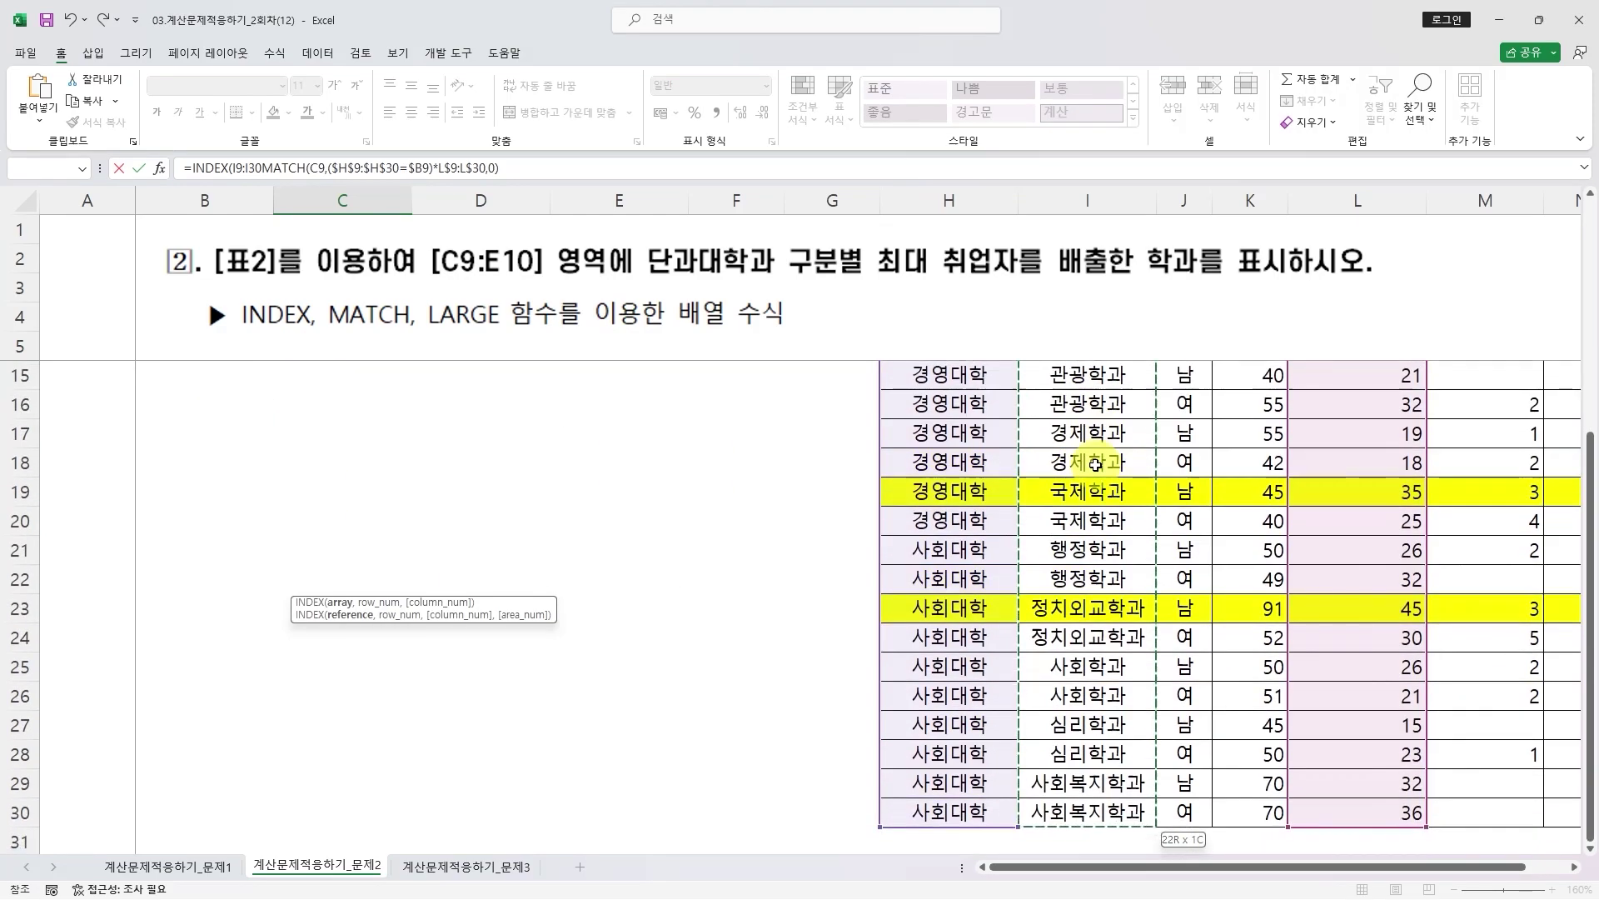
key("F4")
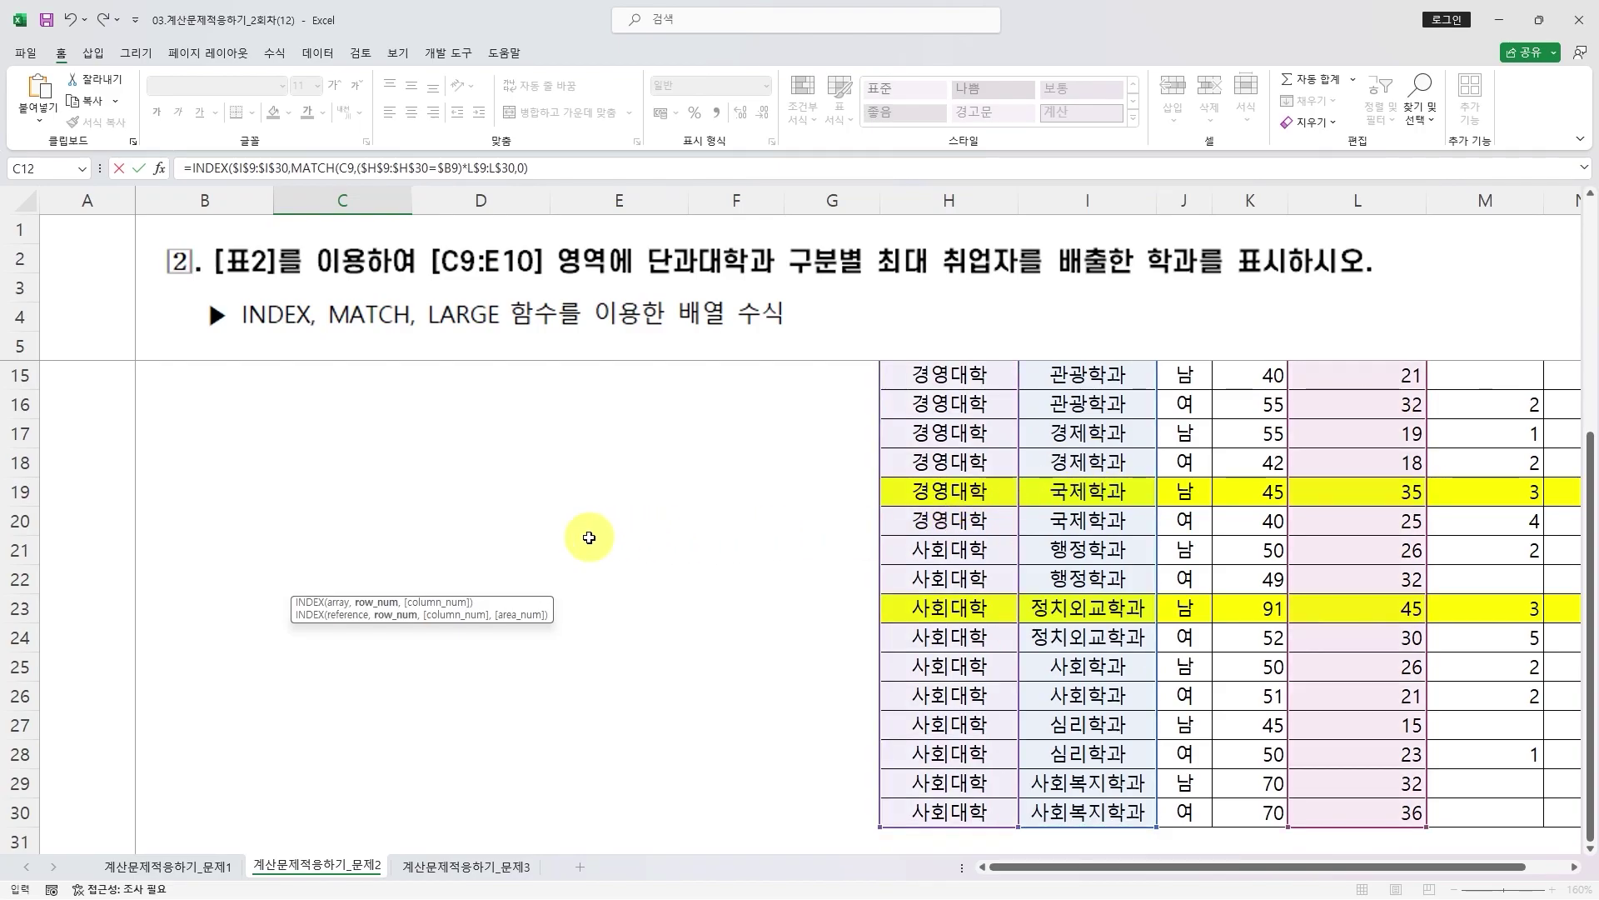
type(",0")
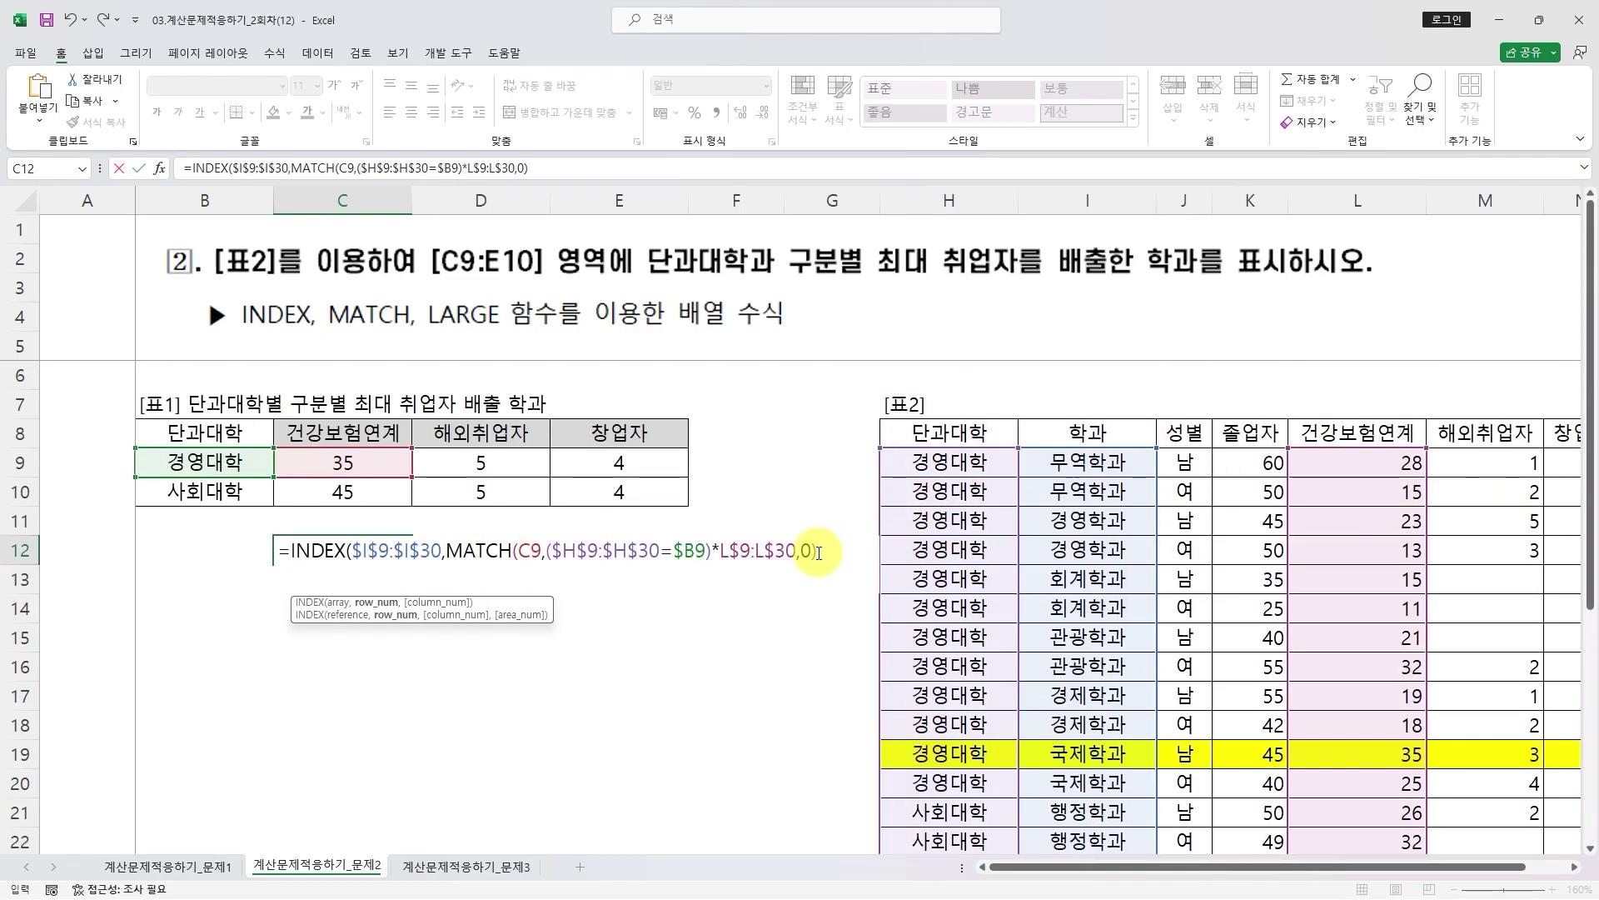
type(")")
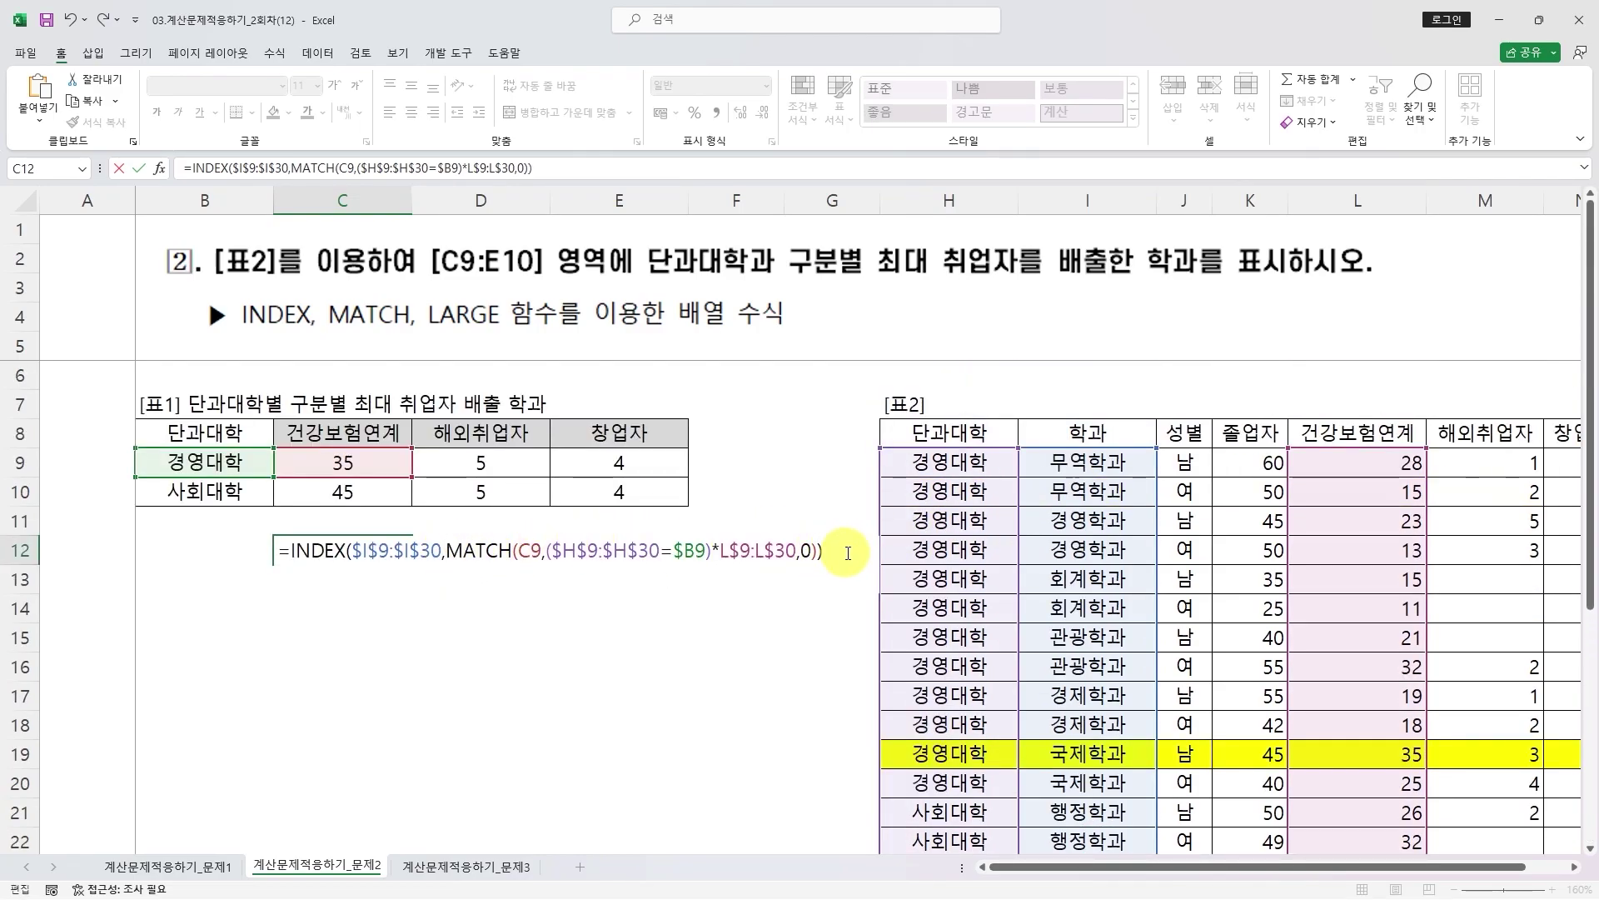
key("ctrl+shift+Return")
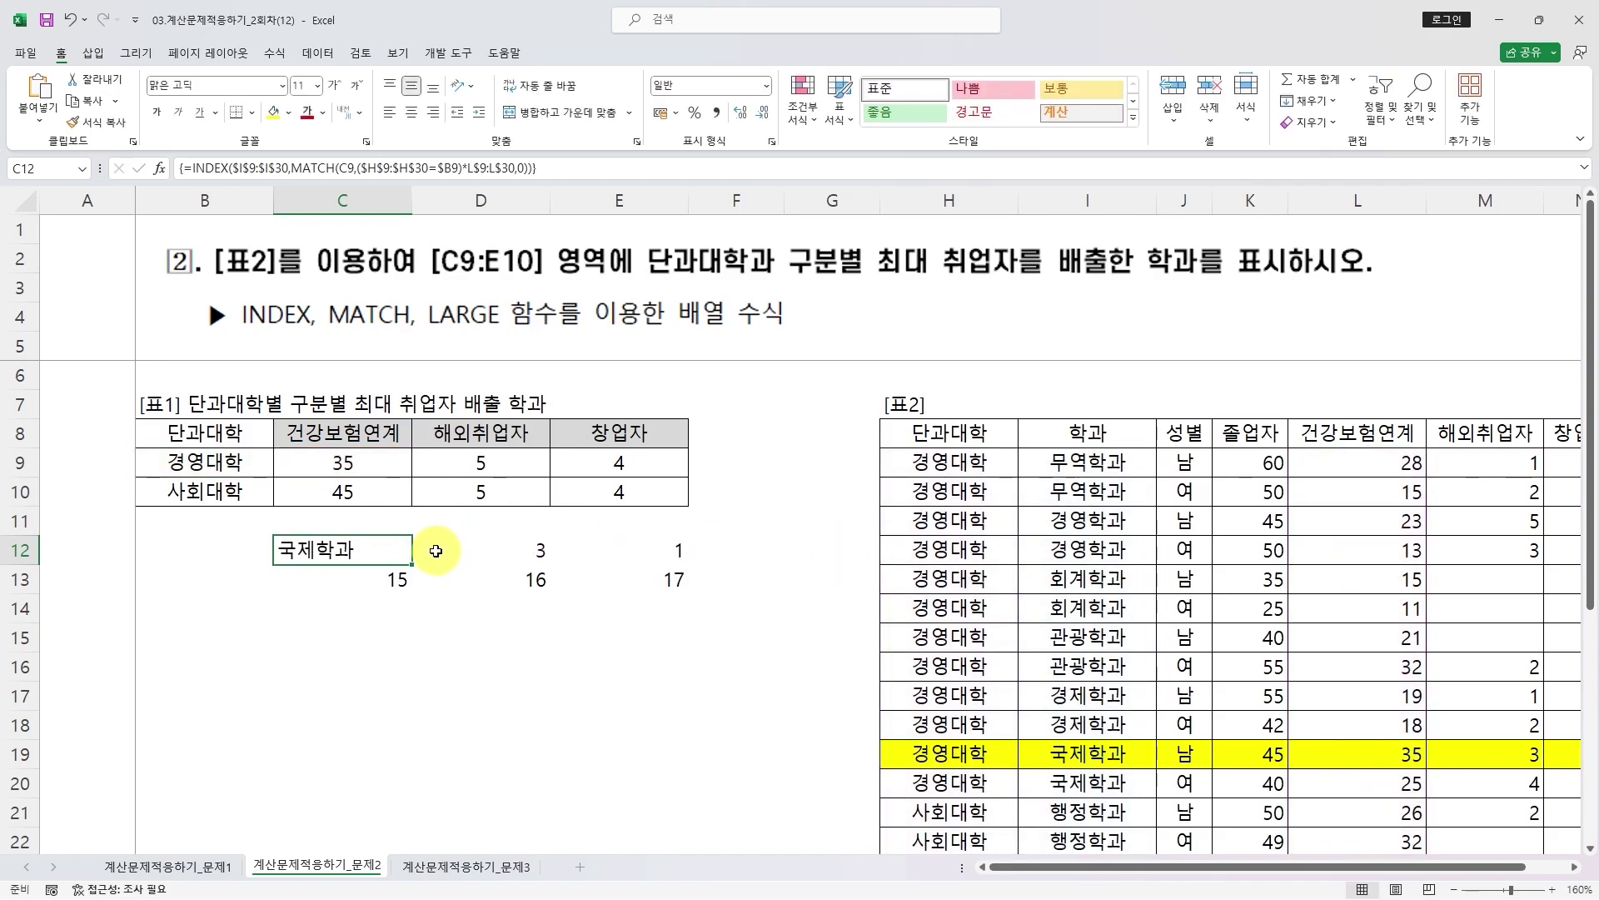
left_click_drag(412, 565, 679, 588)
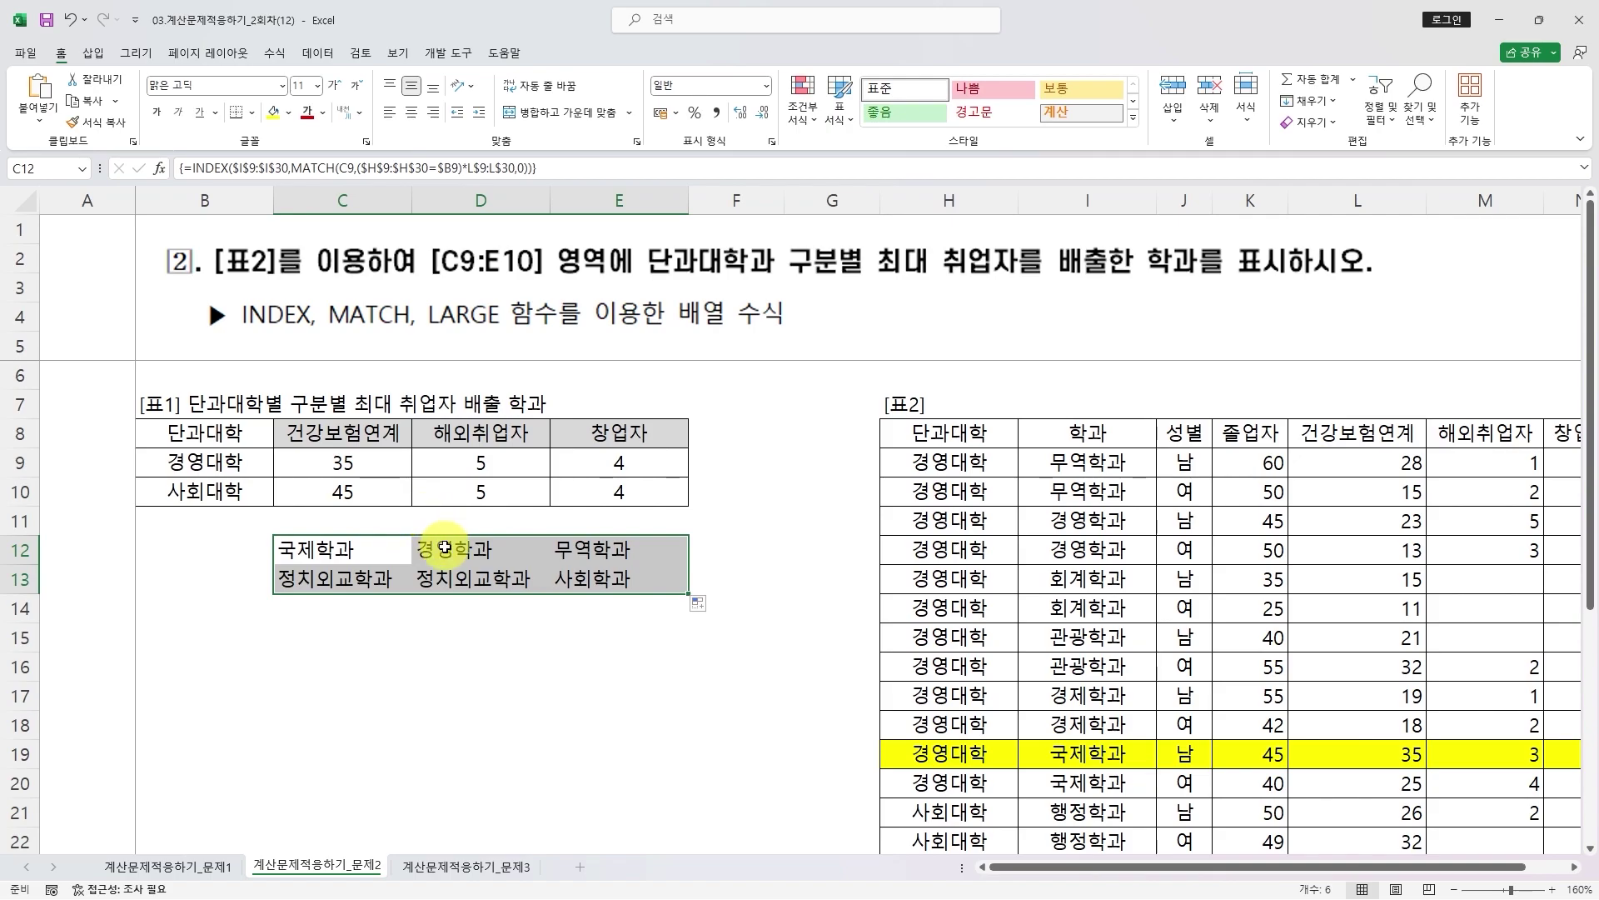
left_click(358, 466)
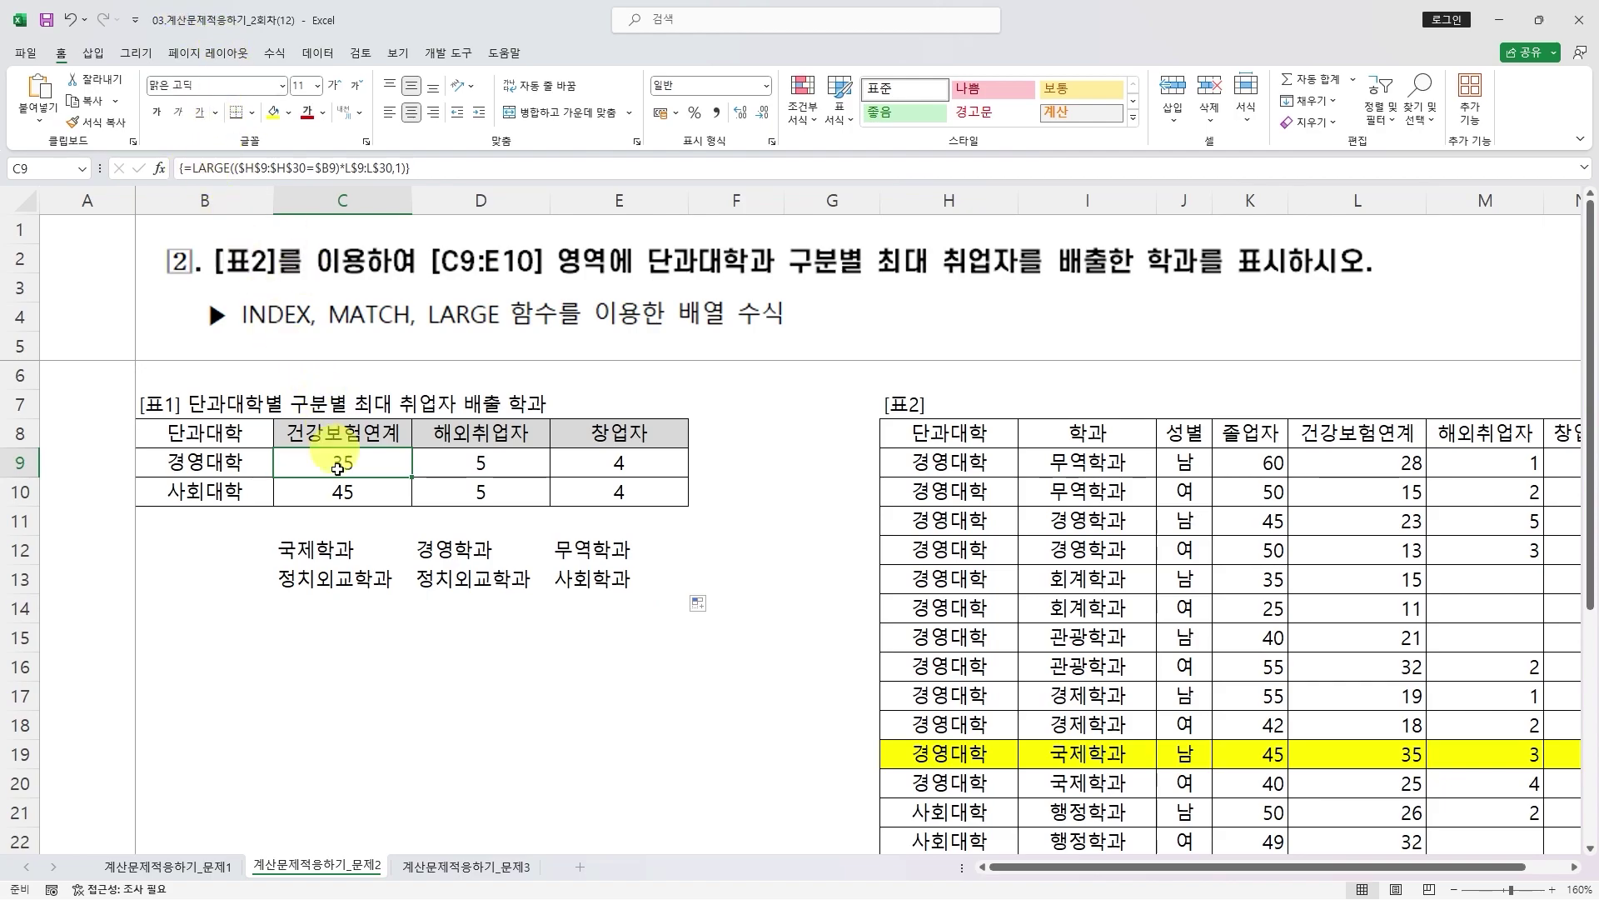
double_click(336, 554)
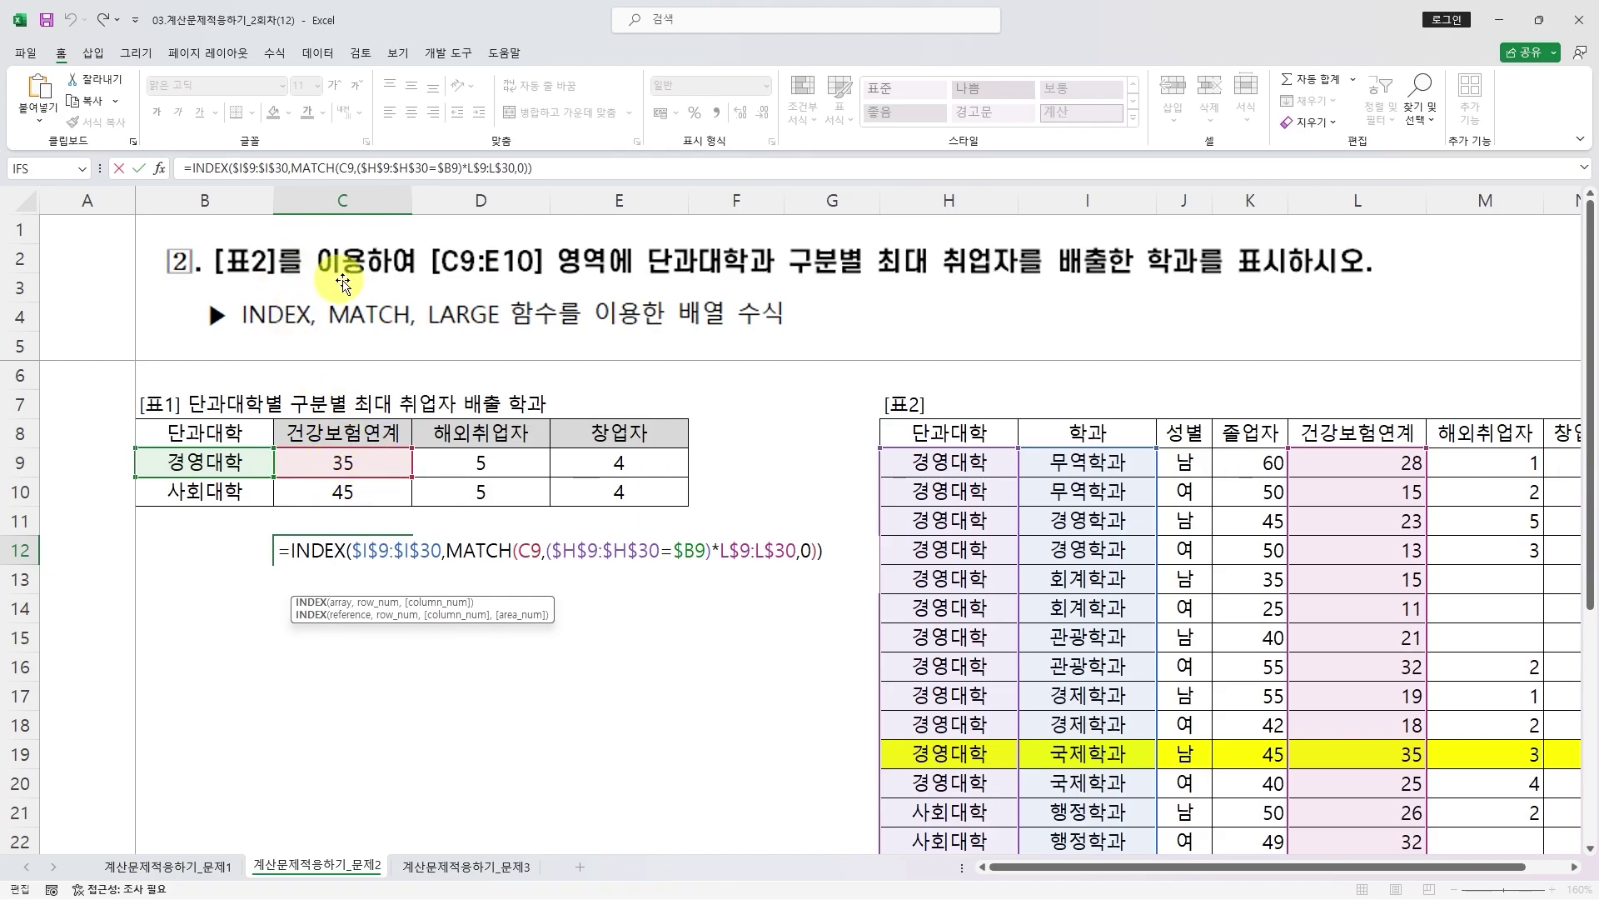
key("ctrl+shift+Return")
left_click_drag(193, 168, 393, 175)
key("Escape")
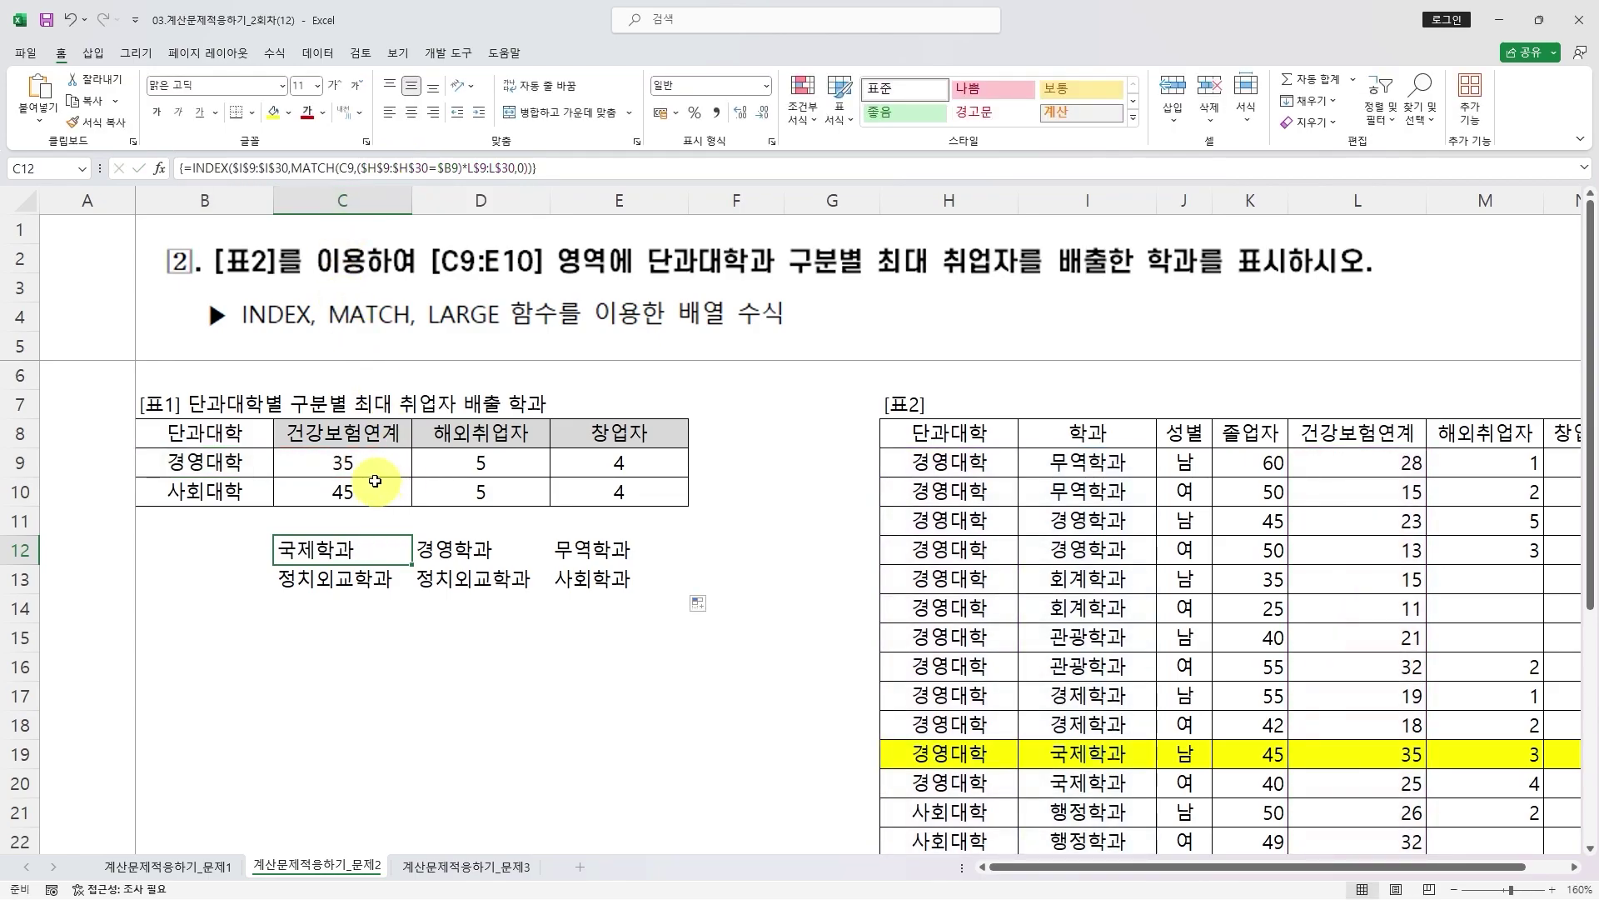
- Copy the expression LARGE(($H$9:$H$30=$B9)*L$9:L$30,1) from C9, keeping it an array formula
left_click(334, 461)
left_click_drag(194, 171, 477, 168)
key("ctrl+c")
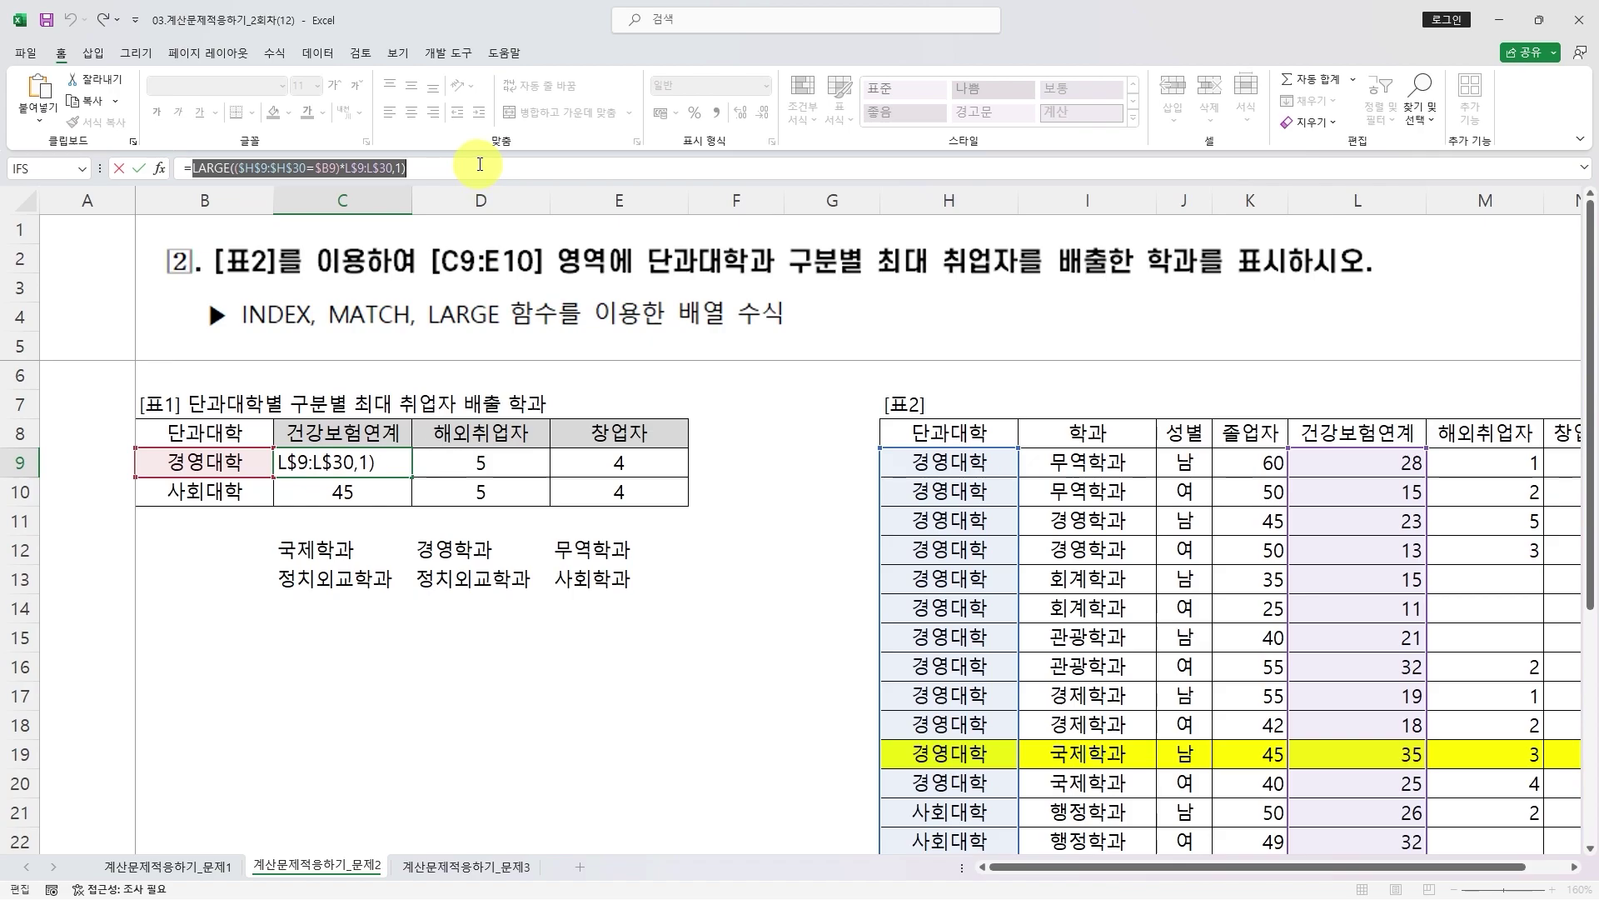
key("ctrl+shift+Return")
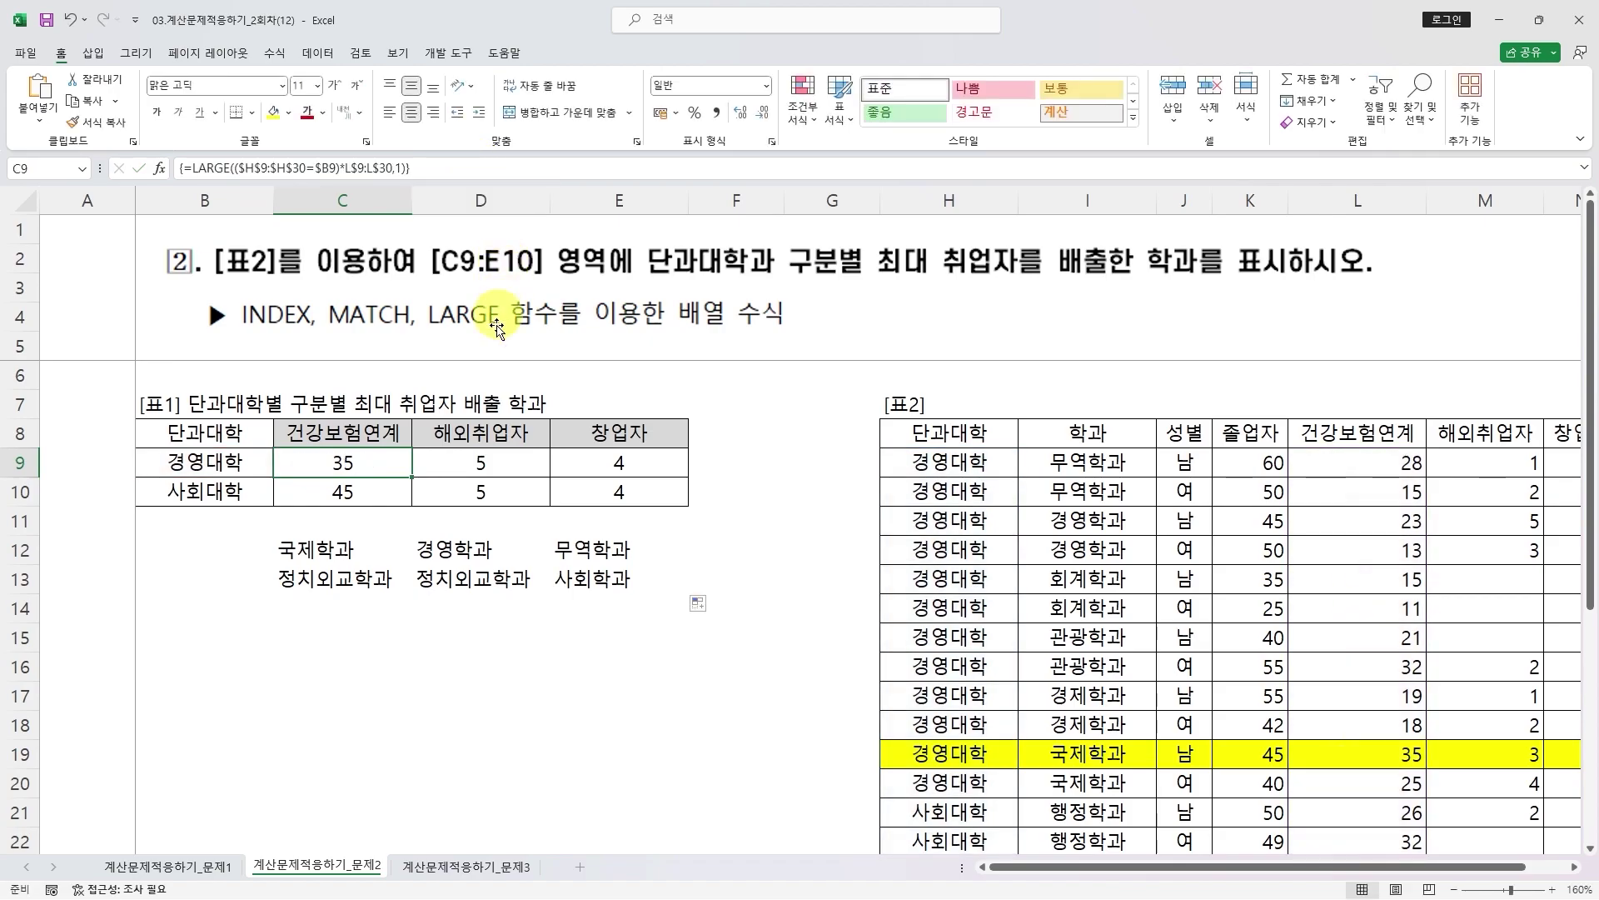
- In C12's formula, replace the lookup value C9 with the copied LARGE expression, copy everything after the equals sign, and cancel the edit
double_click(327, 551)
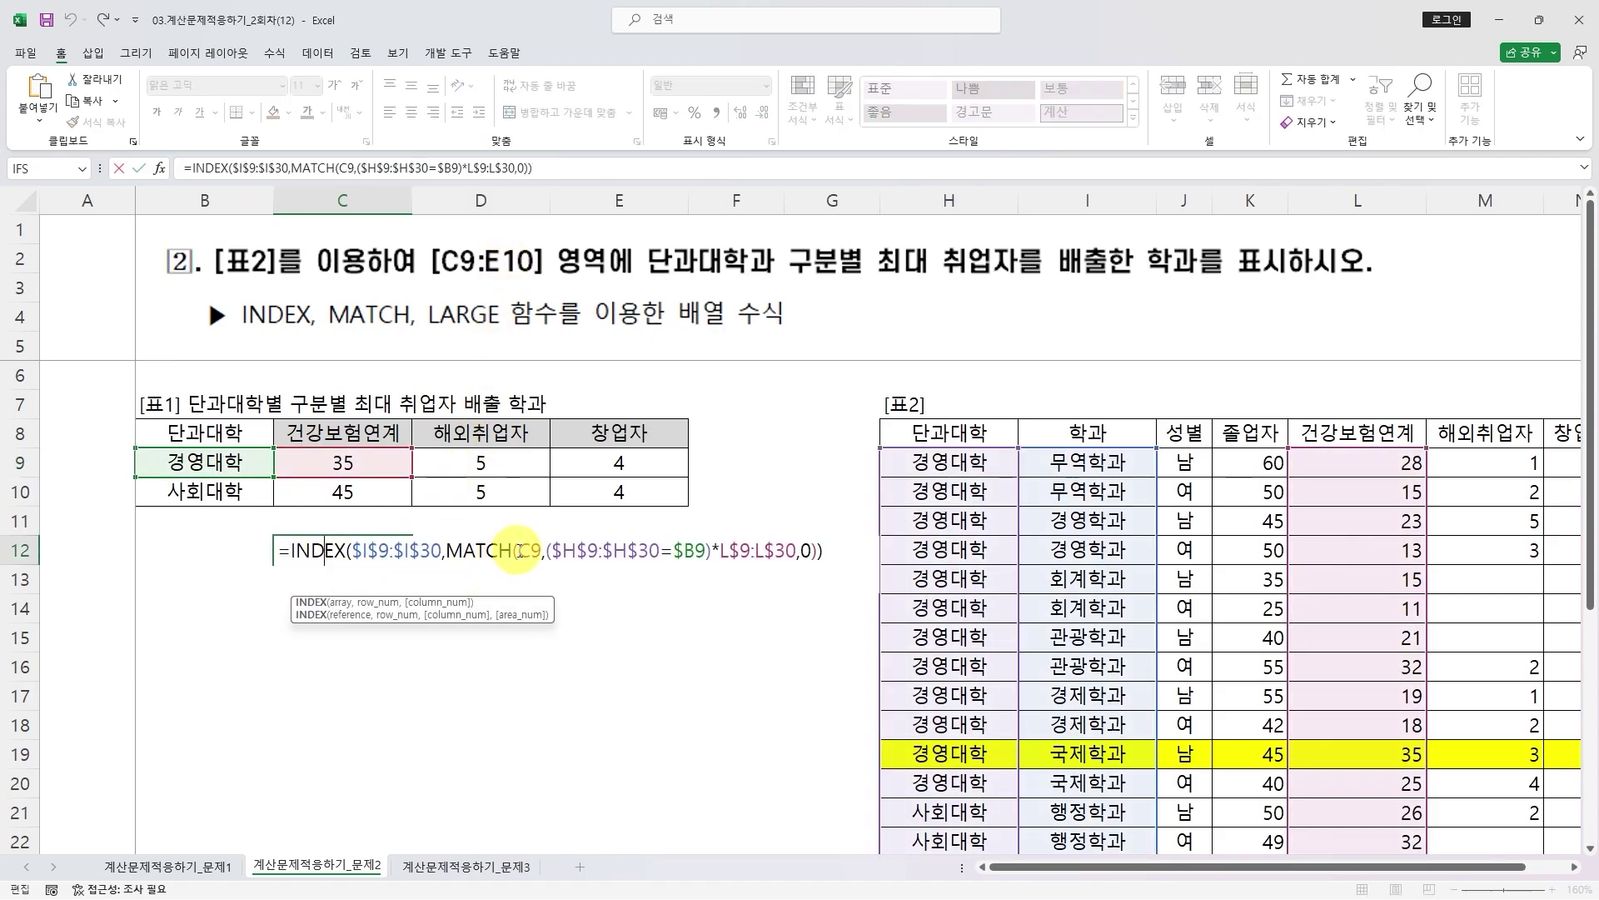
left_click_drag(517, 550, 537, 551)
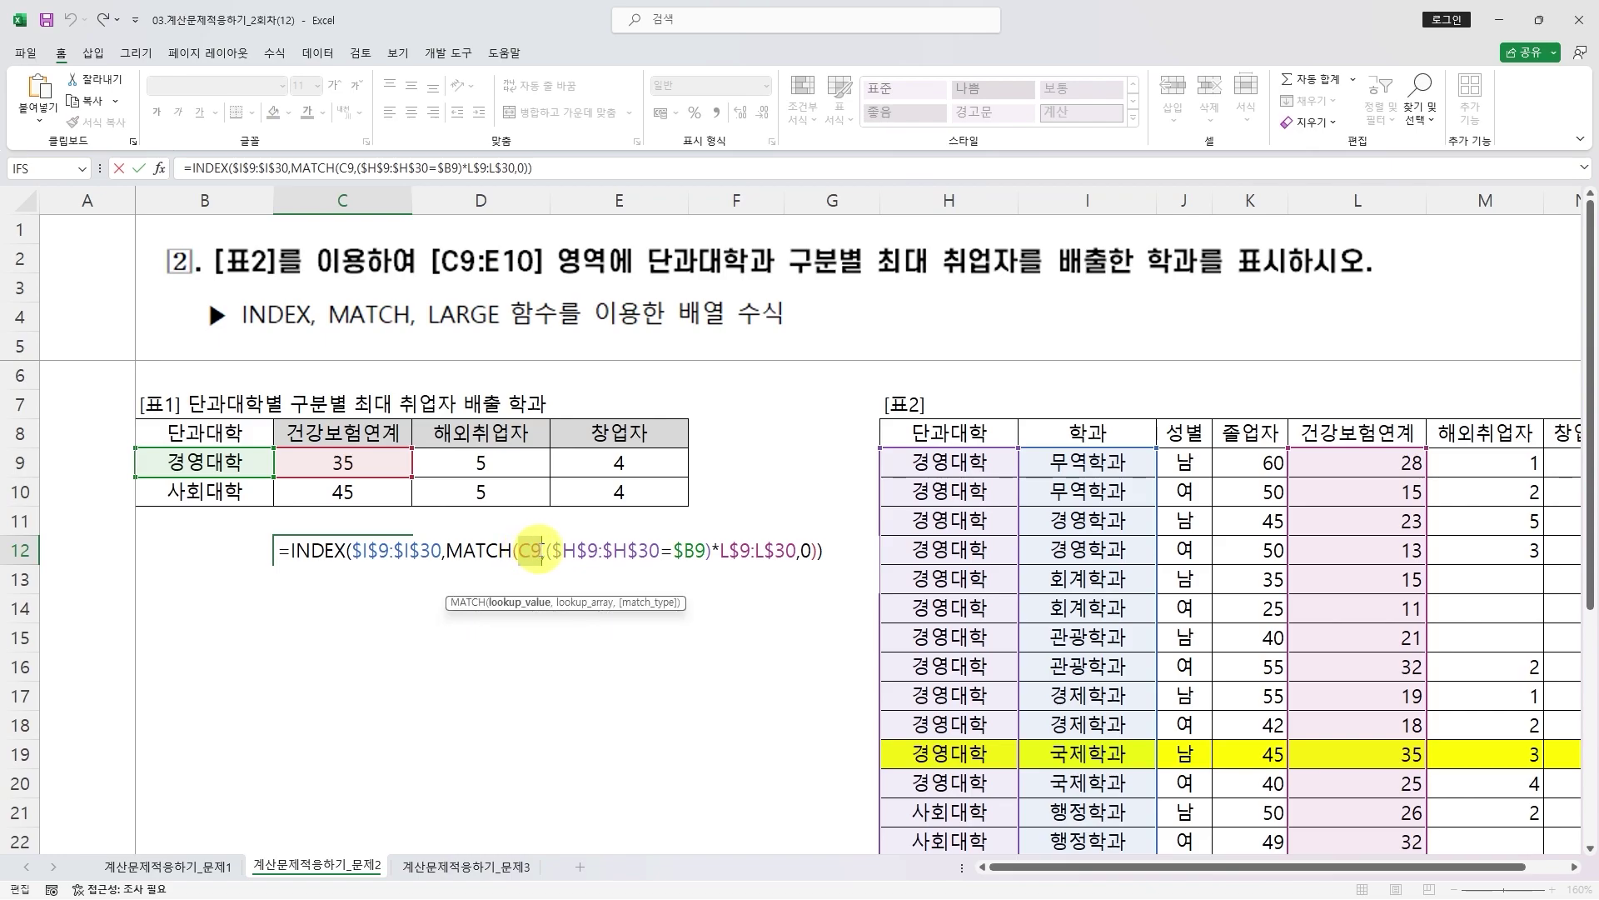
key("ctrl+v")
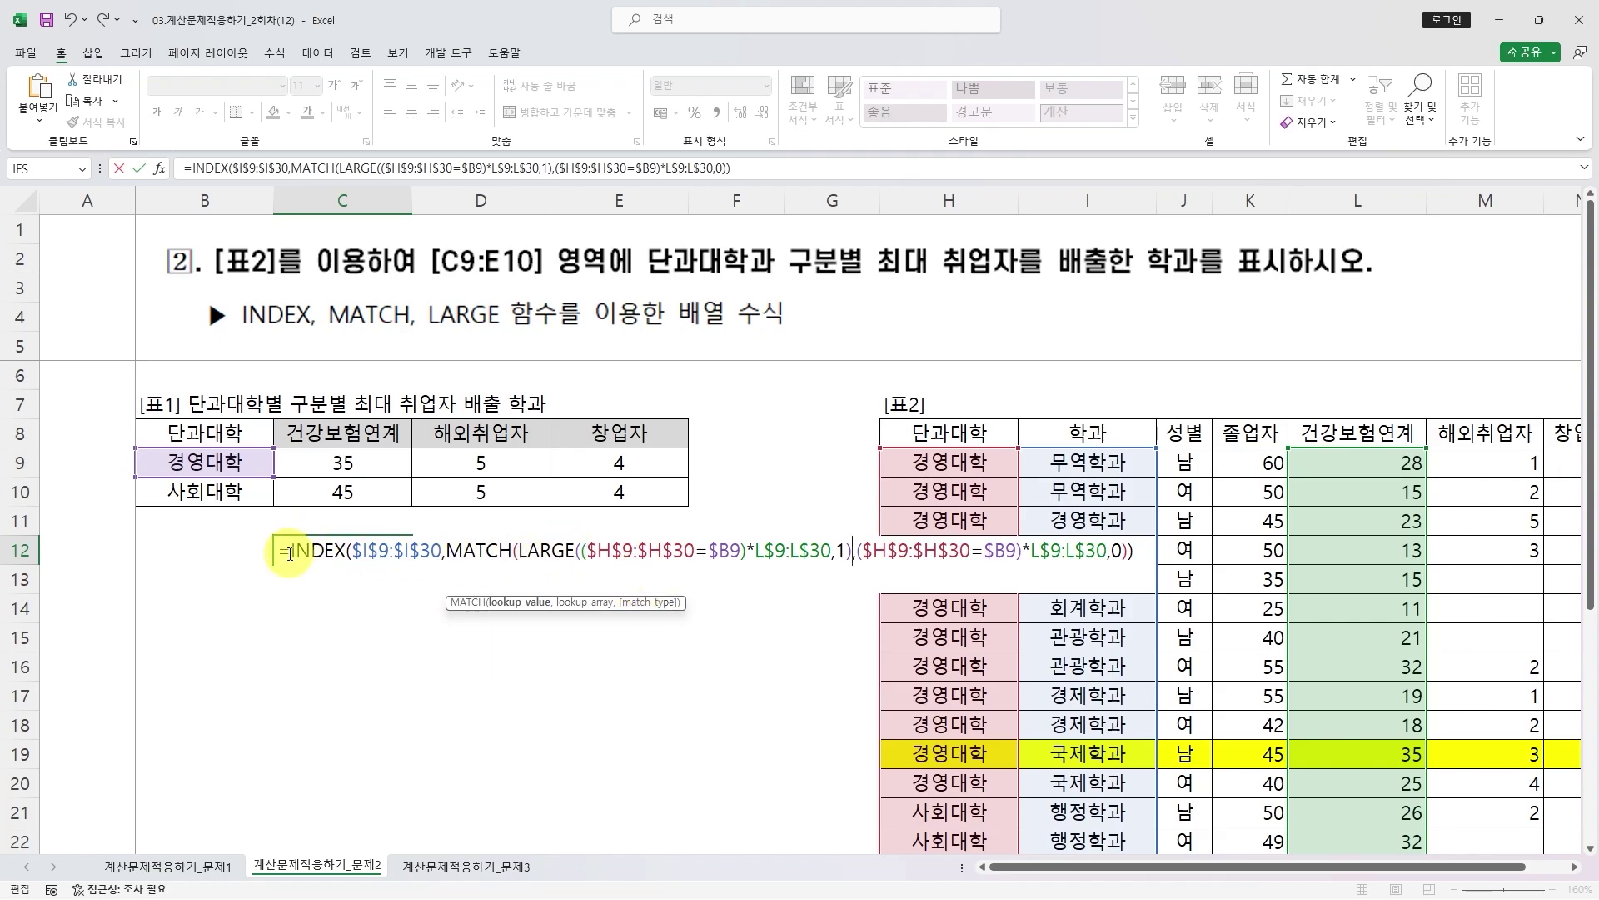
left_click_drag(297, 554, 1224, 553)
key("ctrl+c")
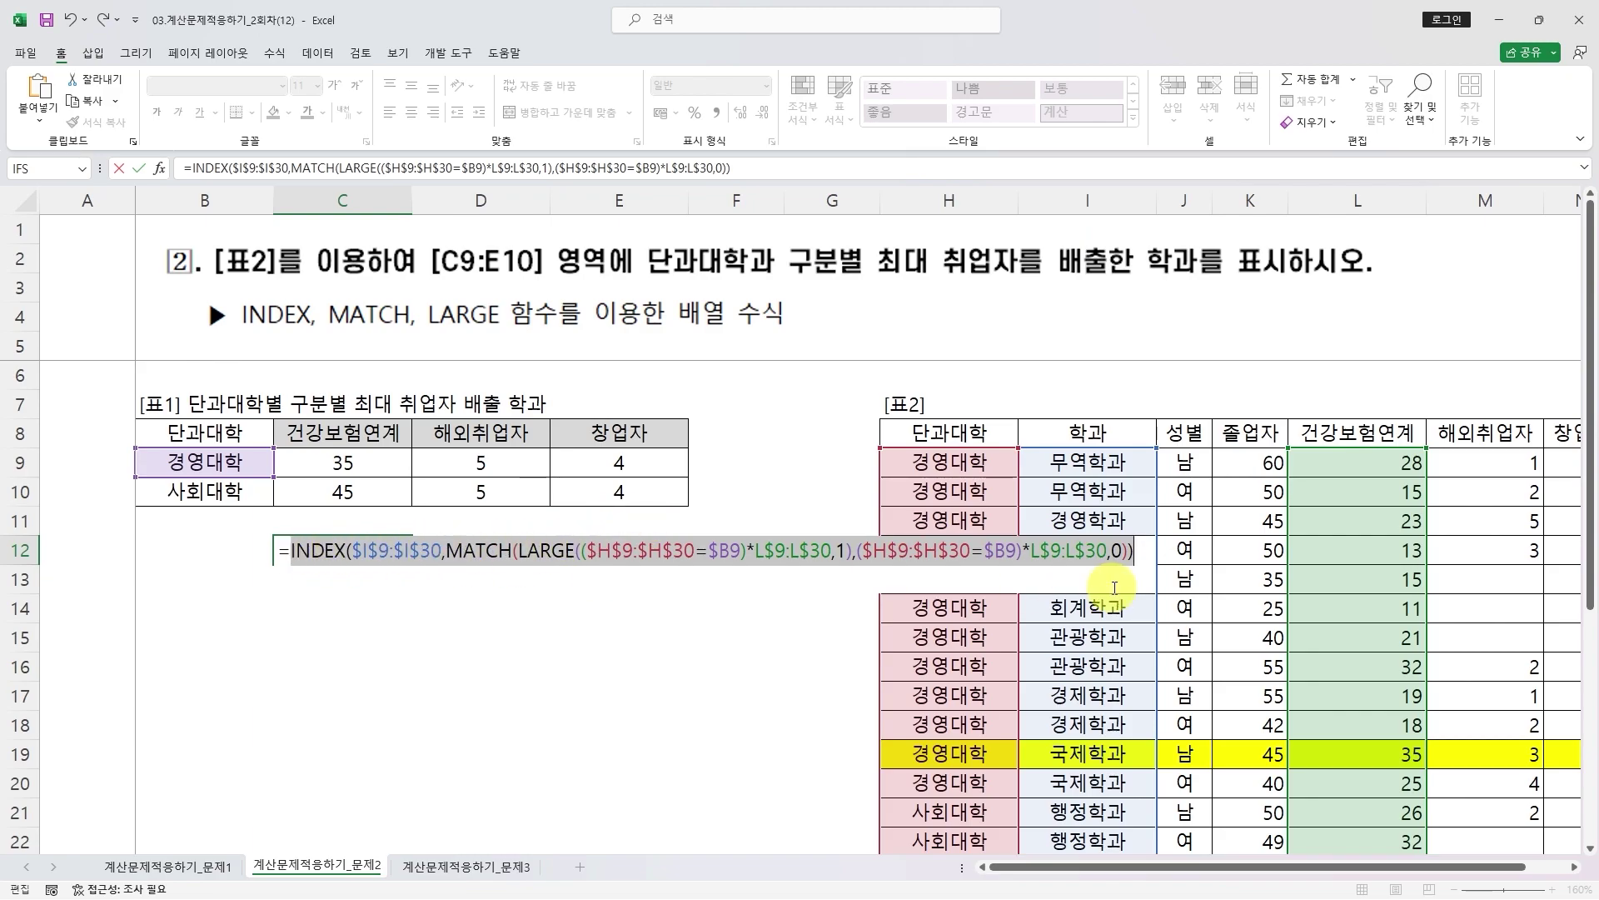
key("Escape")
- Replace C9's formula with the copied INDEX, MATCH, LARGE expression as an array formula and fill it across C9:E10
left_click(346, 461)
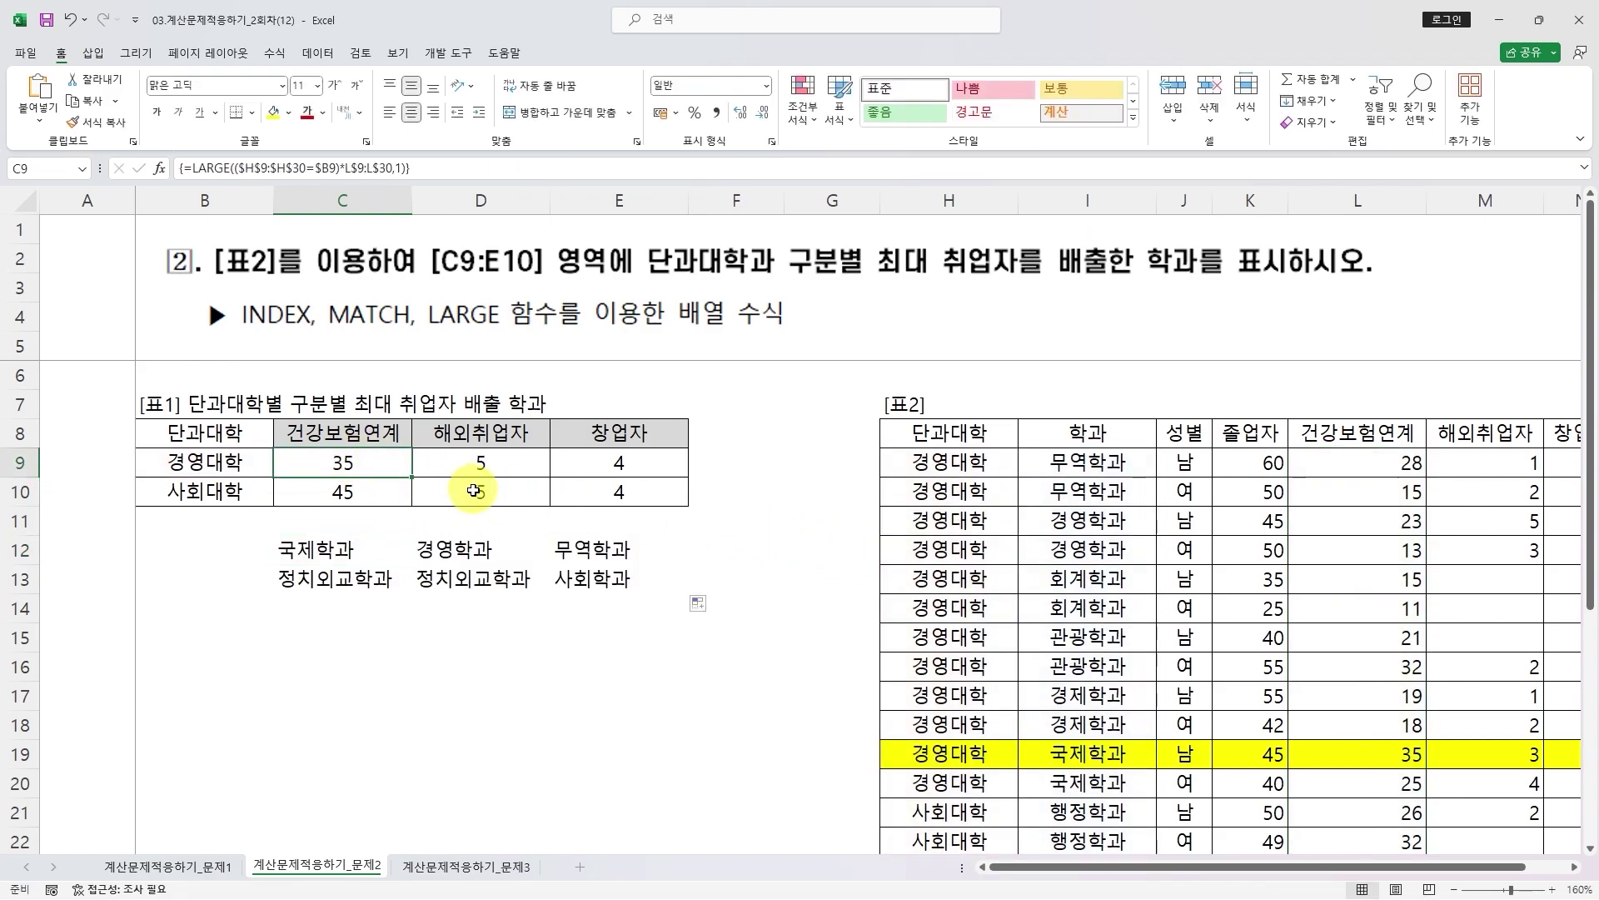
type("=")
key("ctrl+v")
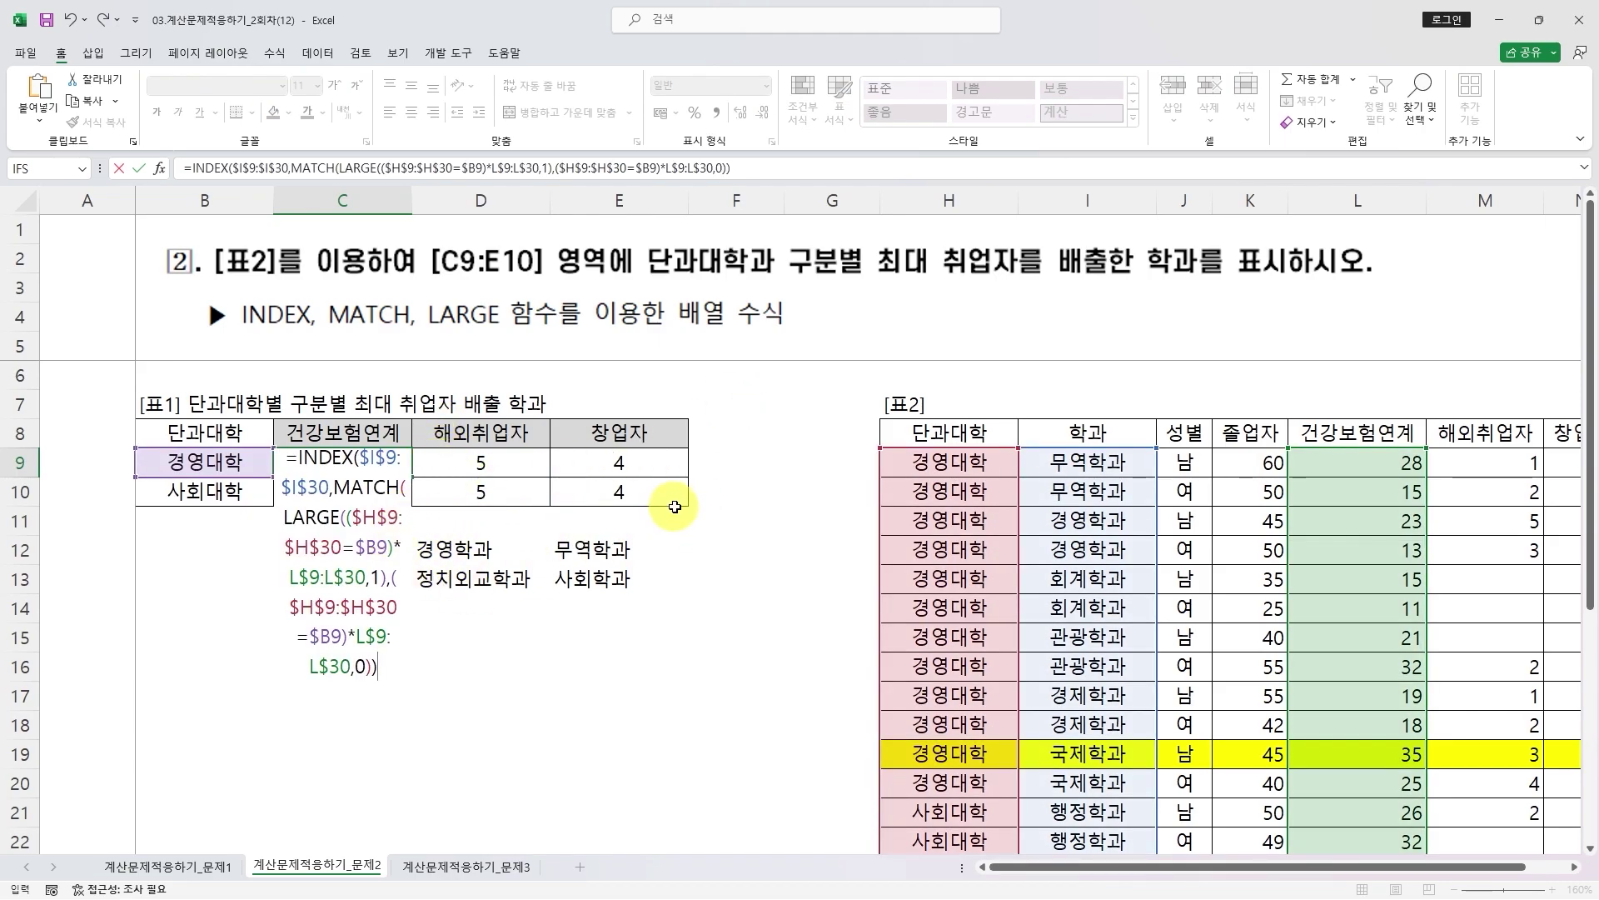
key("ctrl+shift+Return")
left_click_drag(411, 482, 682, 509)
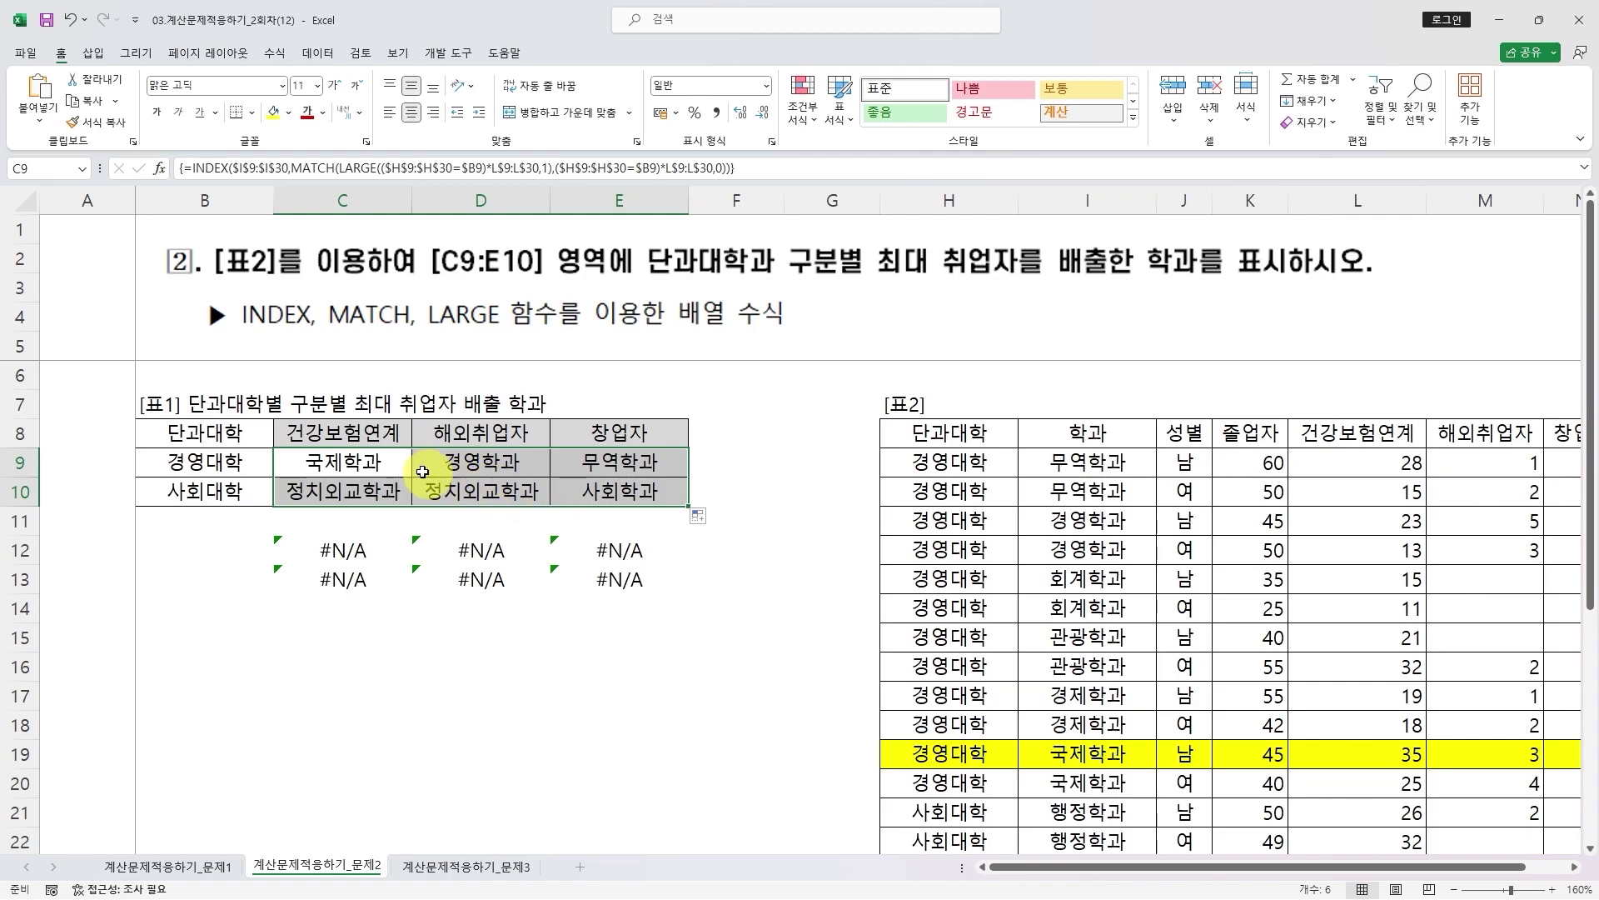
- Examine the LARGE lookup value, the lookup array and the whole MATCH part of C9's formula, keeping it an array formula
left_click(396, 461)
key("F2")
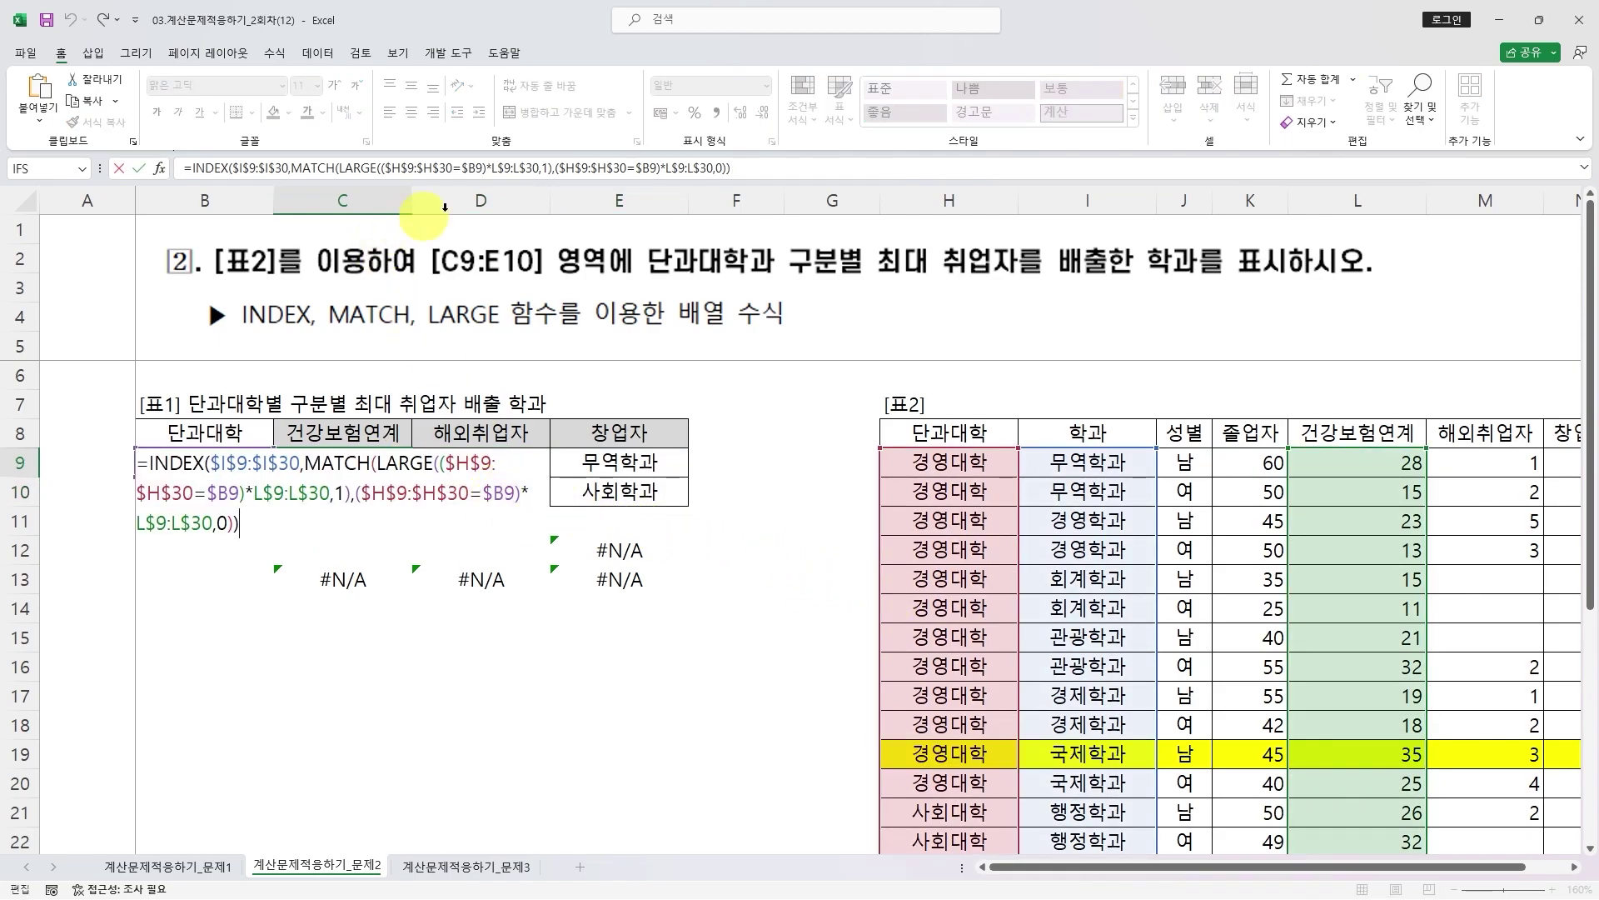
left_click(533, 167)
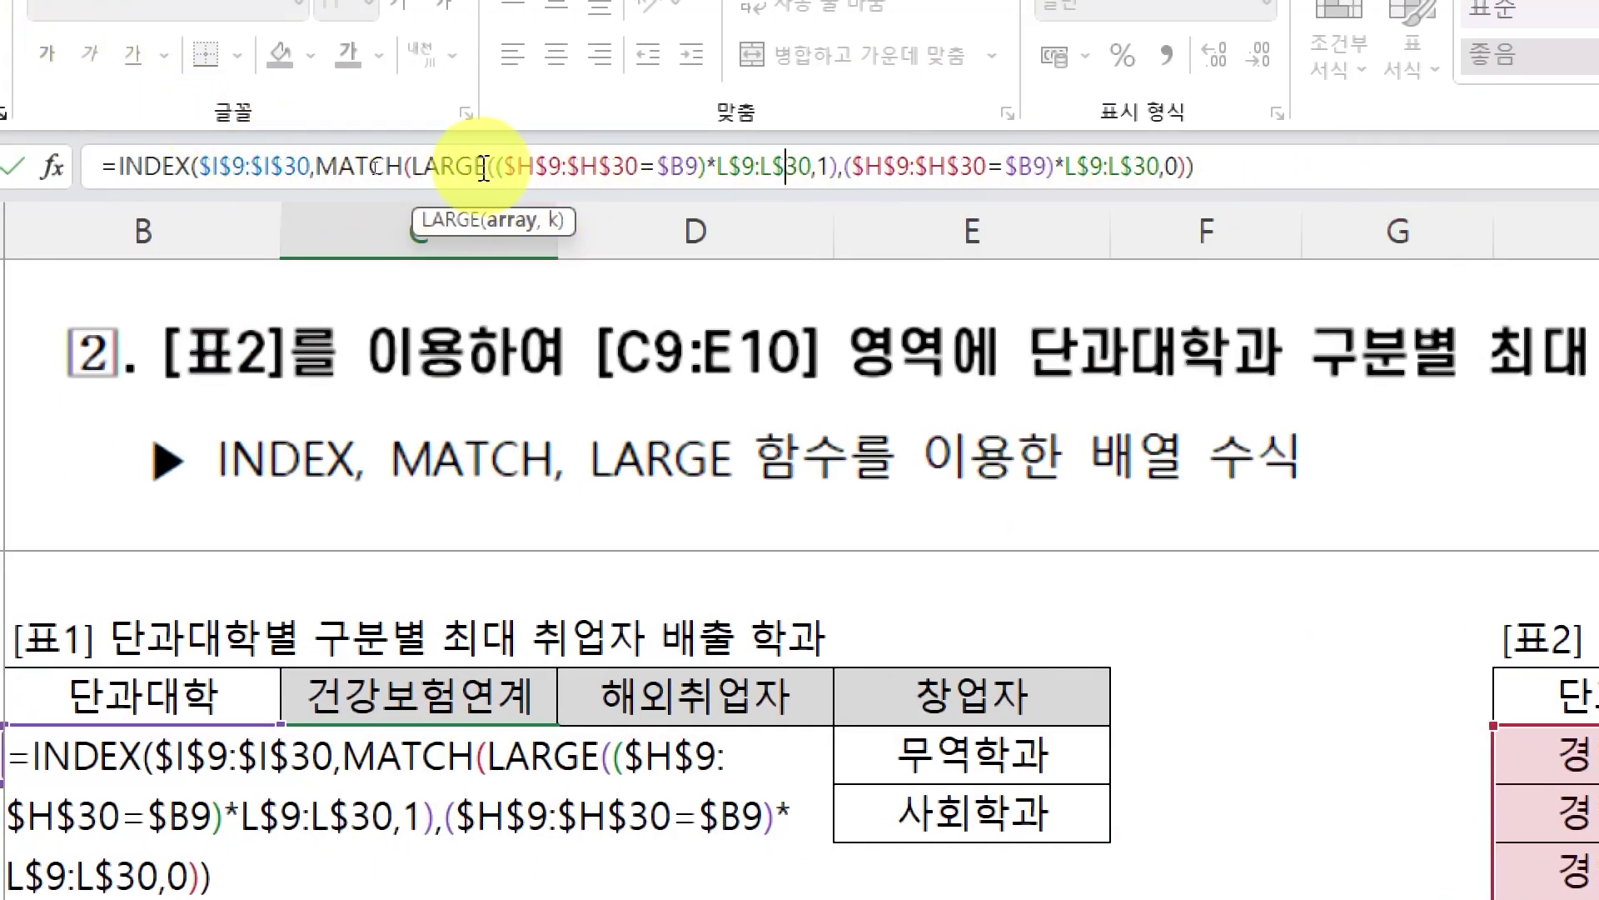
left_click(784, 167)
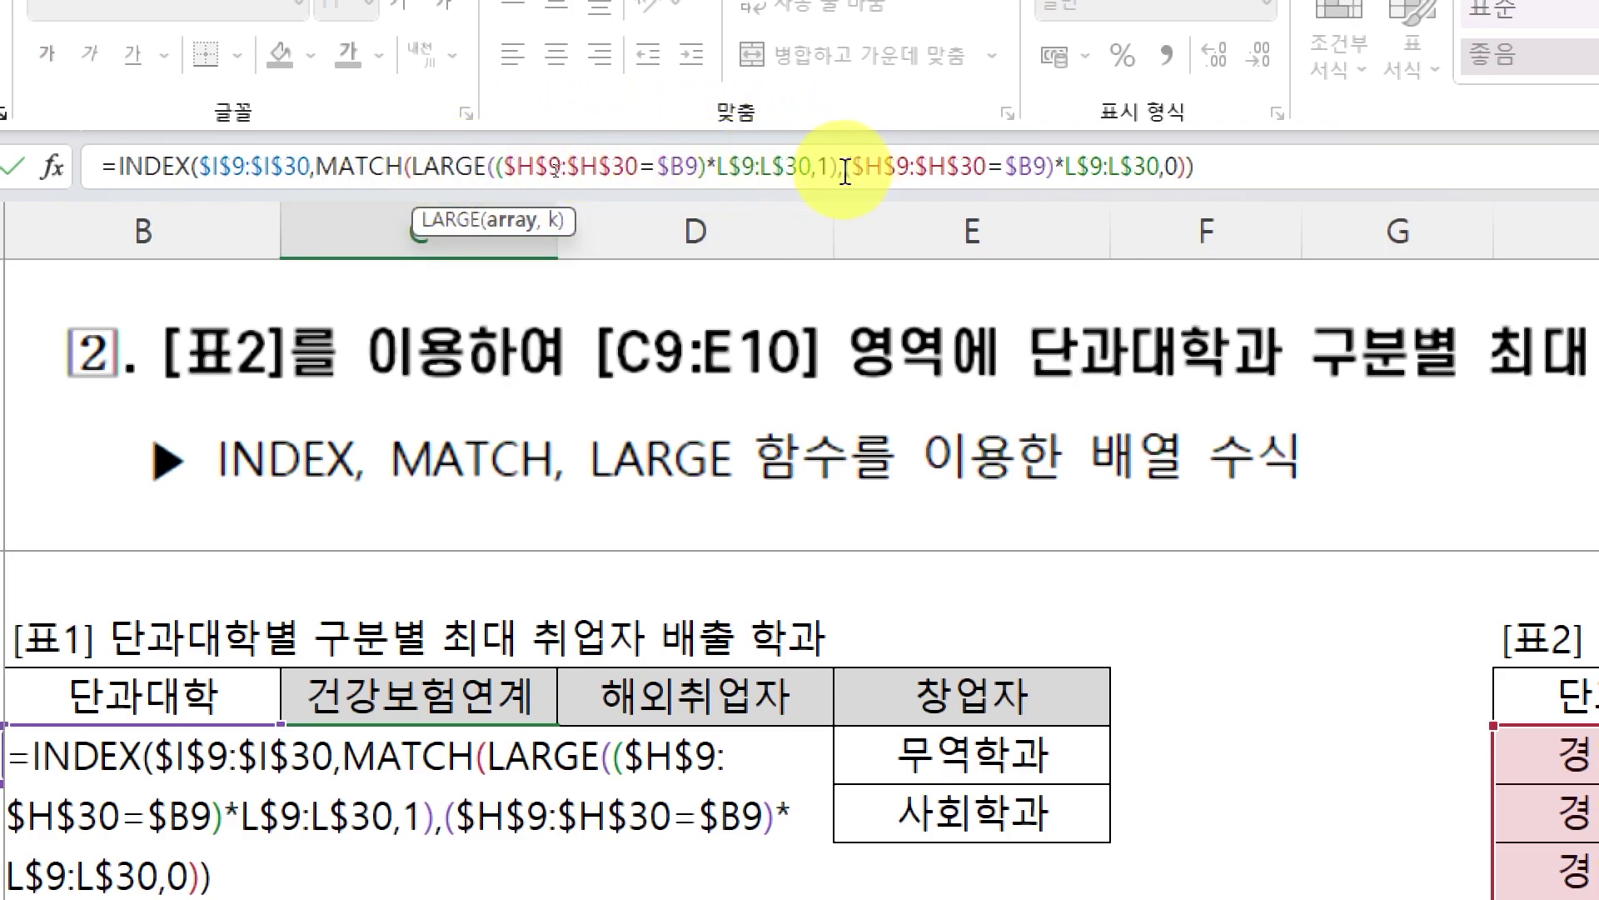
left_click_drag(846, 170, 1160, 170)
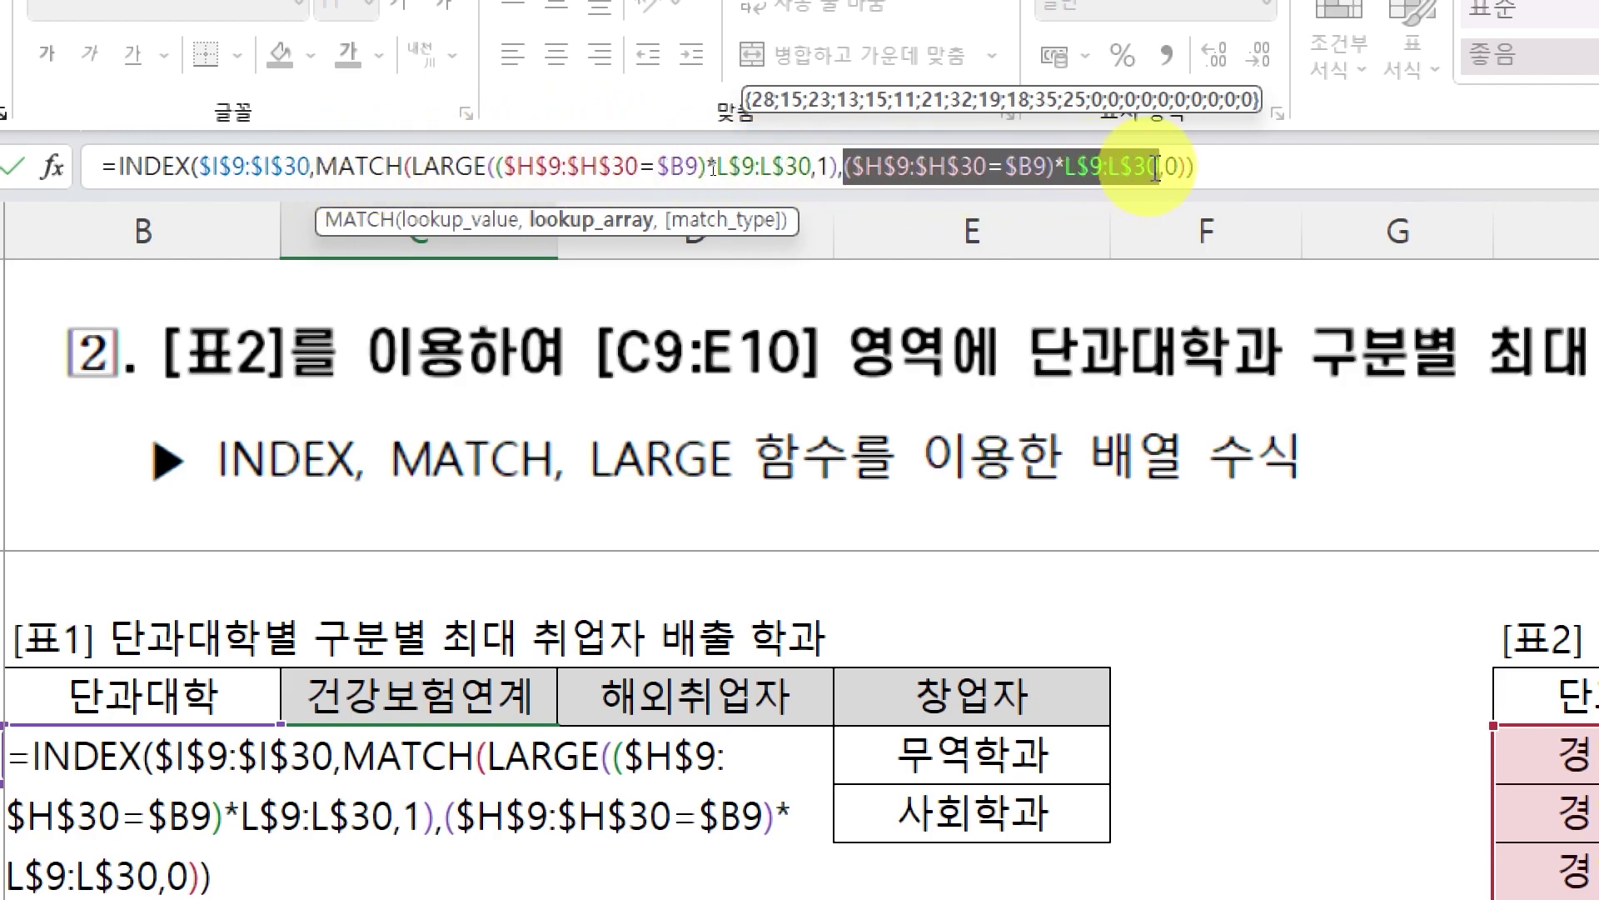
left_click_drag(319, 166, 1196, 183)
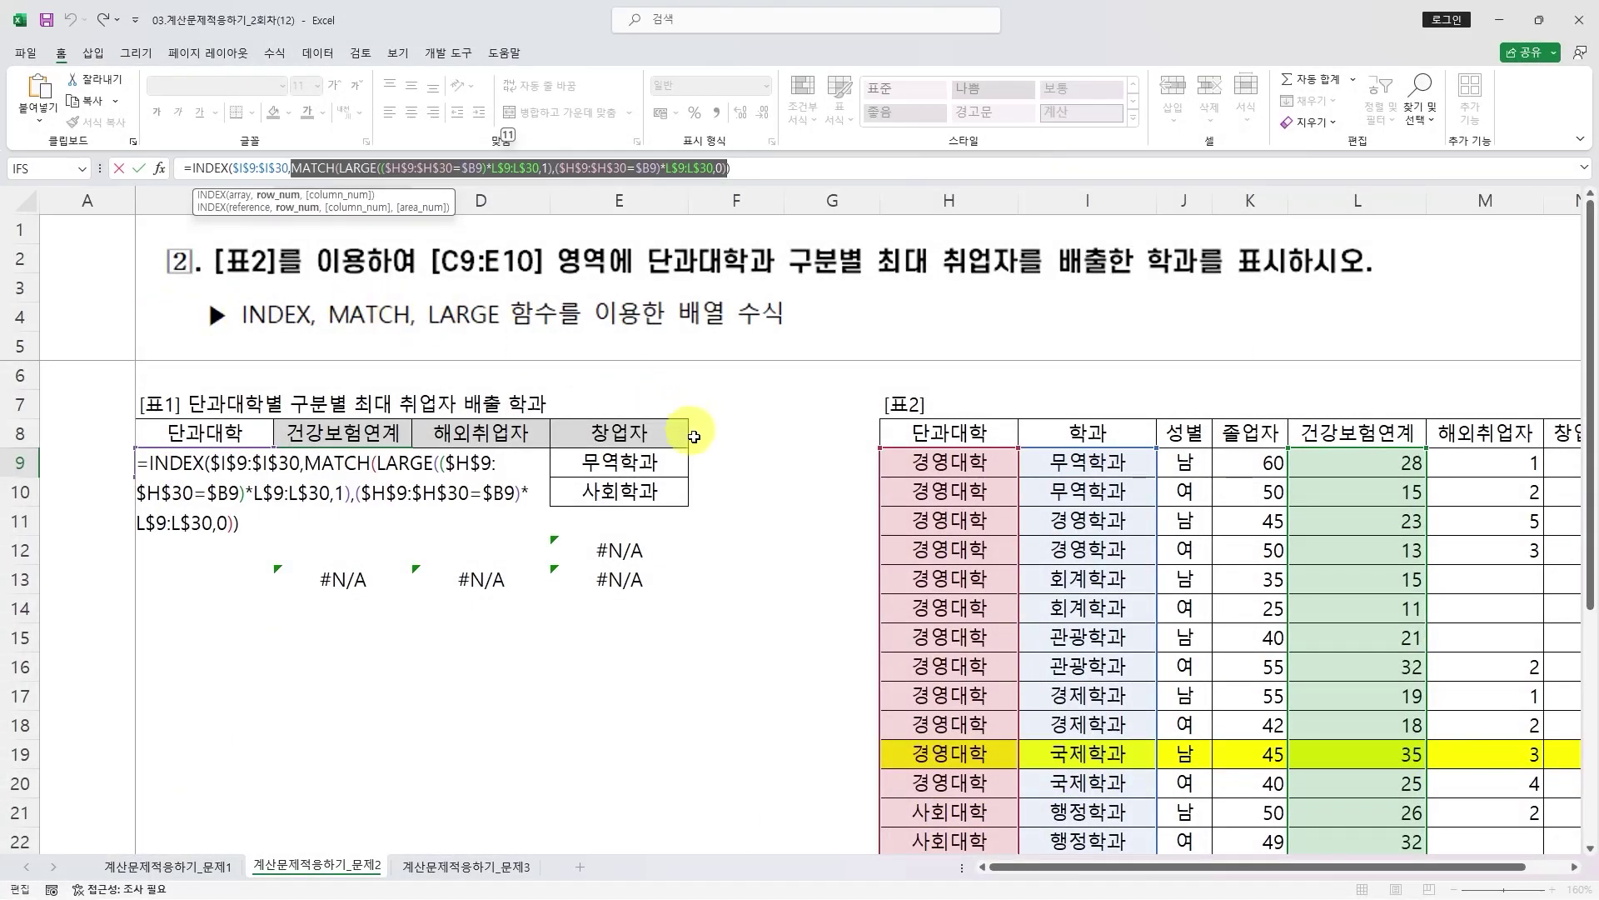
key("ctrl+shift+Return")
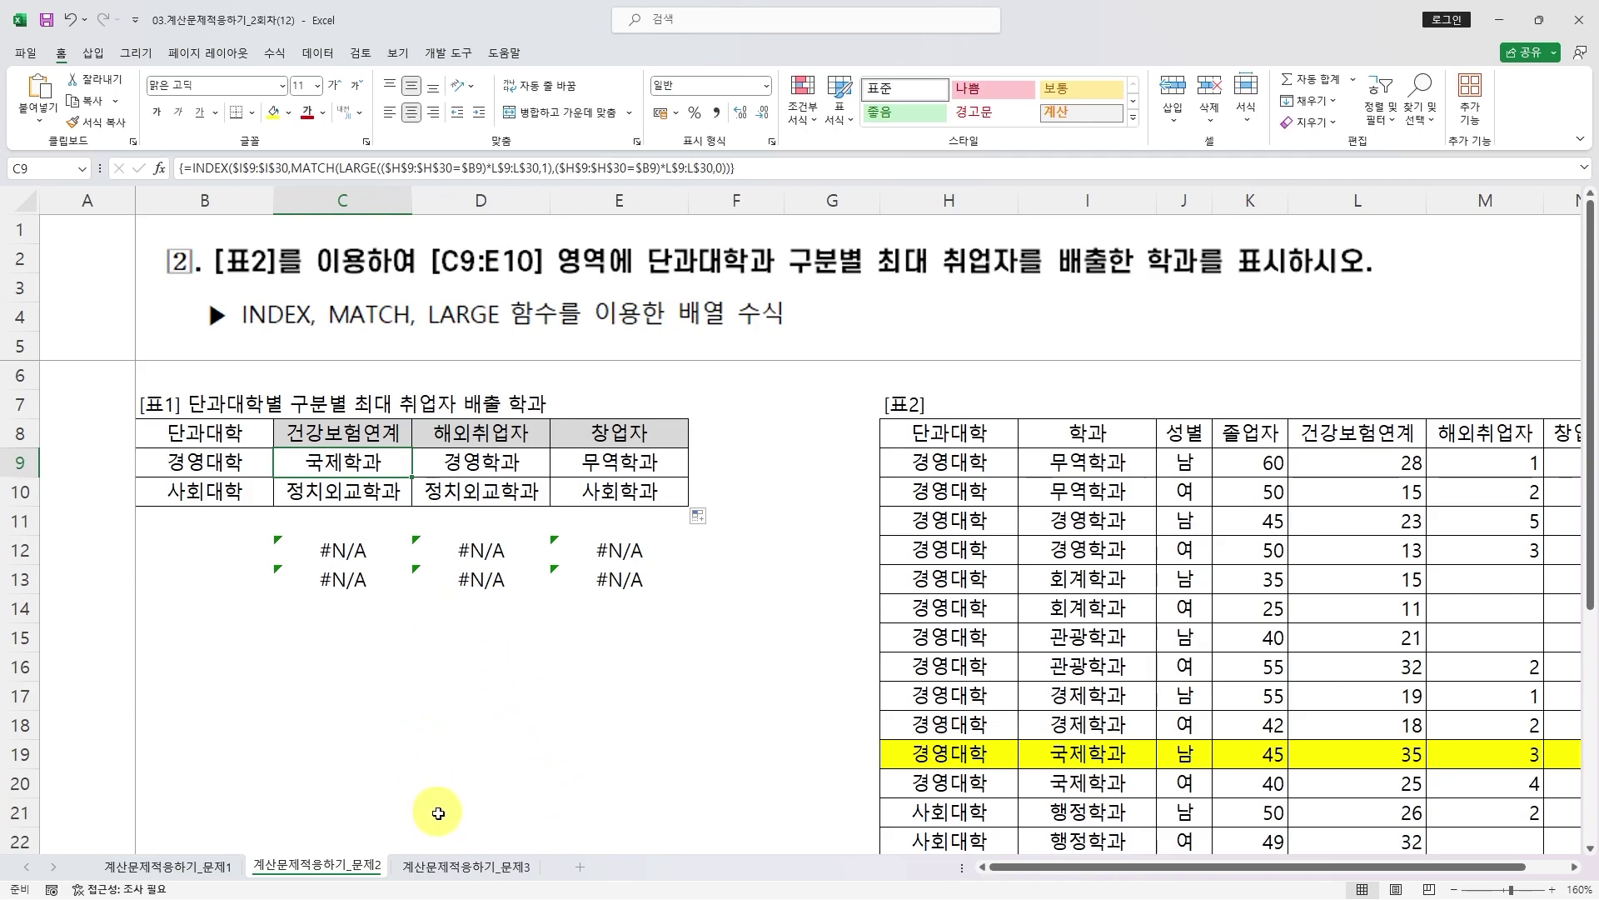
- On sheet 계산문제적용하기_문제3, number the three quantities in the male employment rate formula 1, 2 and 3 with the blue pen
left_click(466, 866)
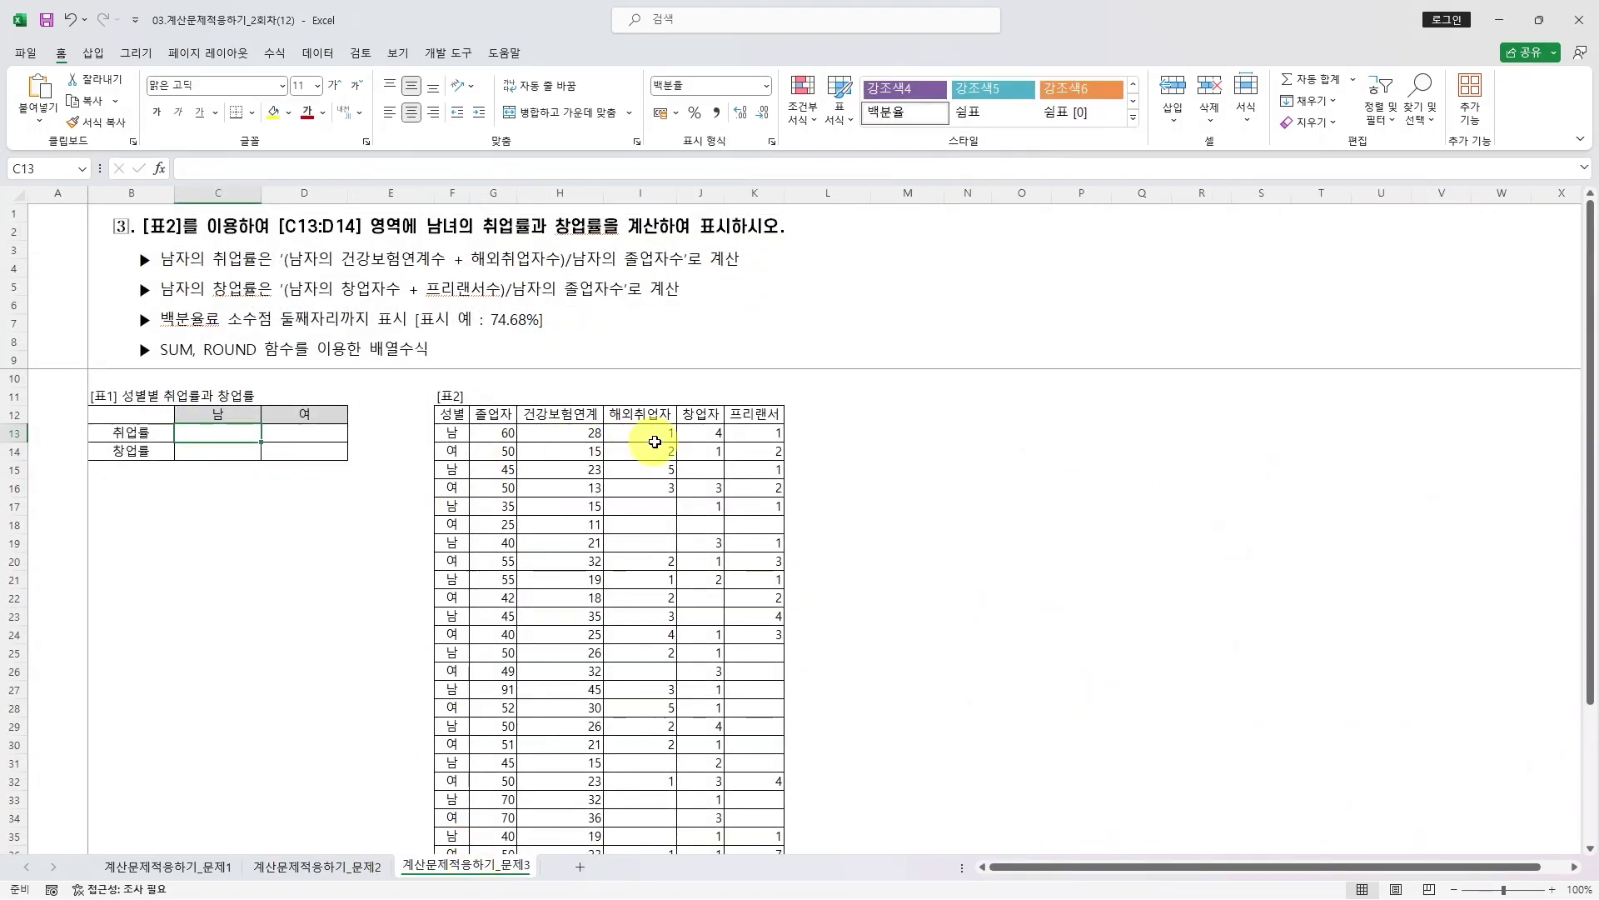
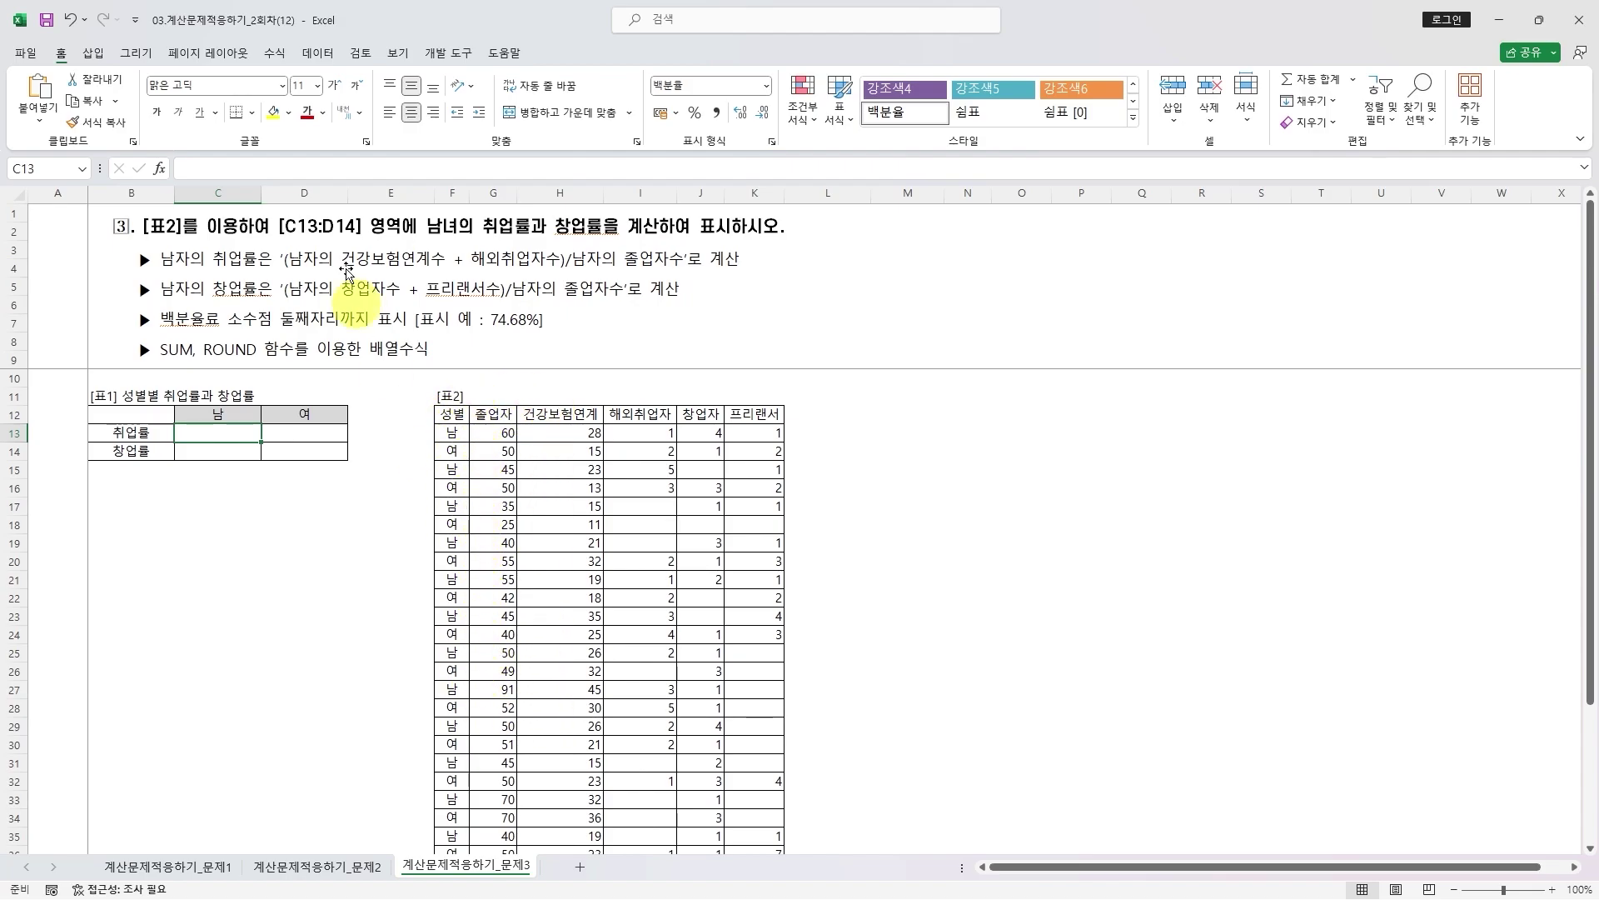
left_click(146, 52)
left_click(159, 98)
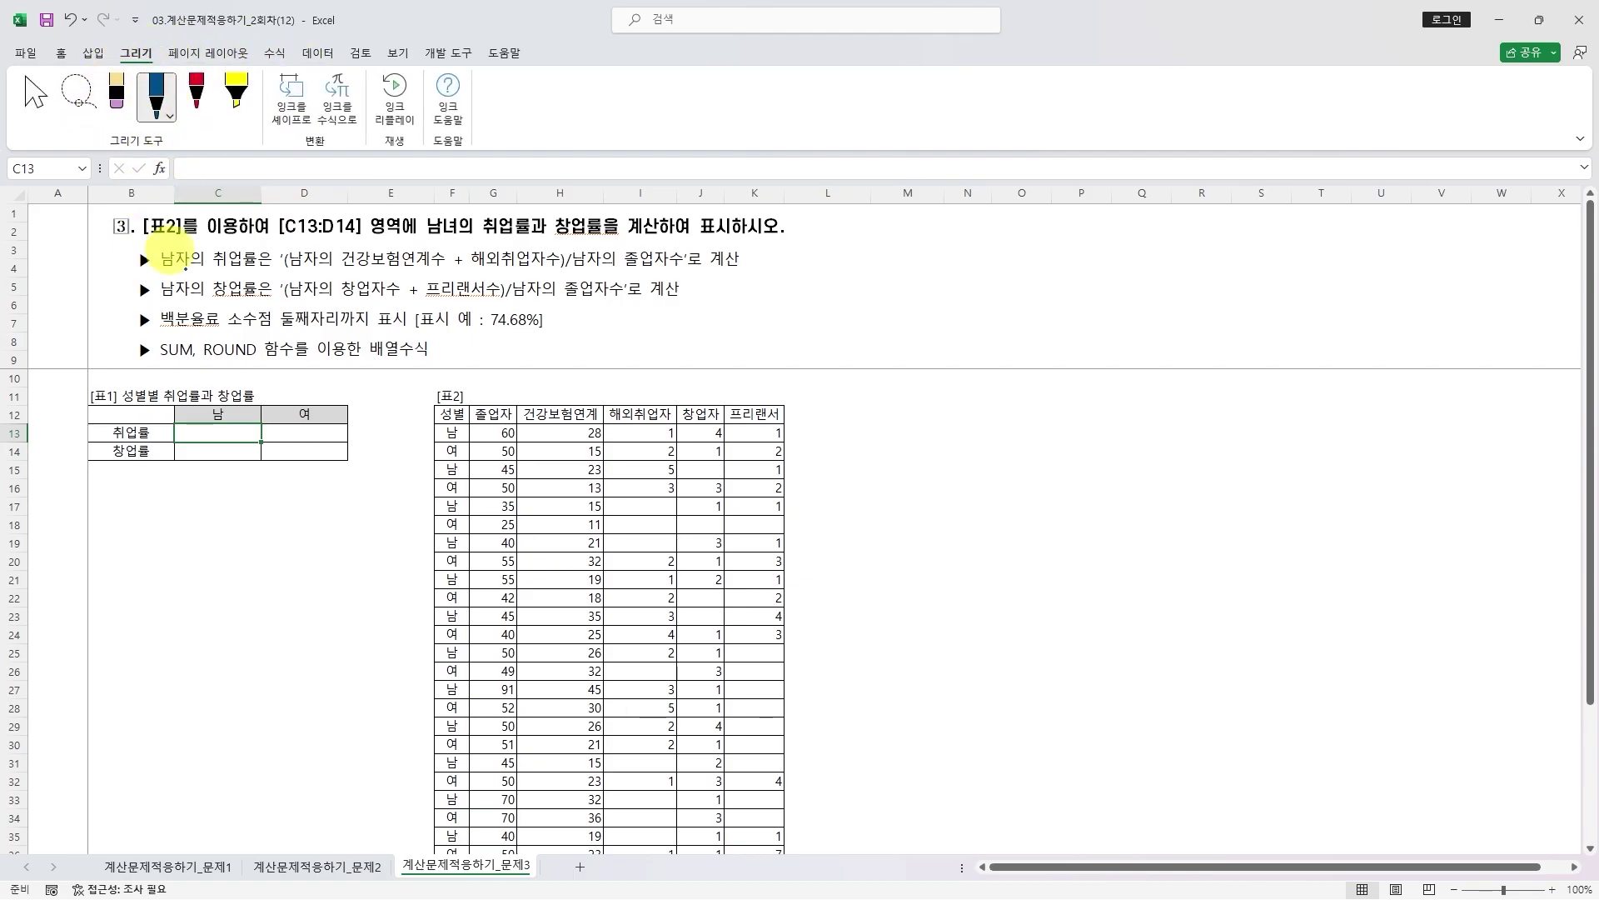
left_click_drag(368, 243, 365, 249)
left_click_drag(511, 246, 514, 248)
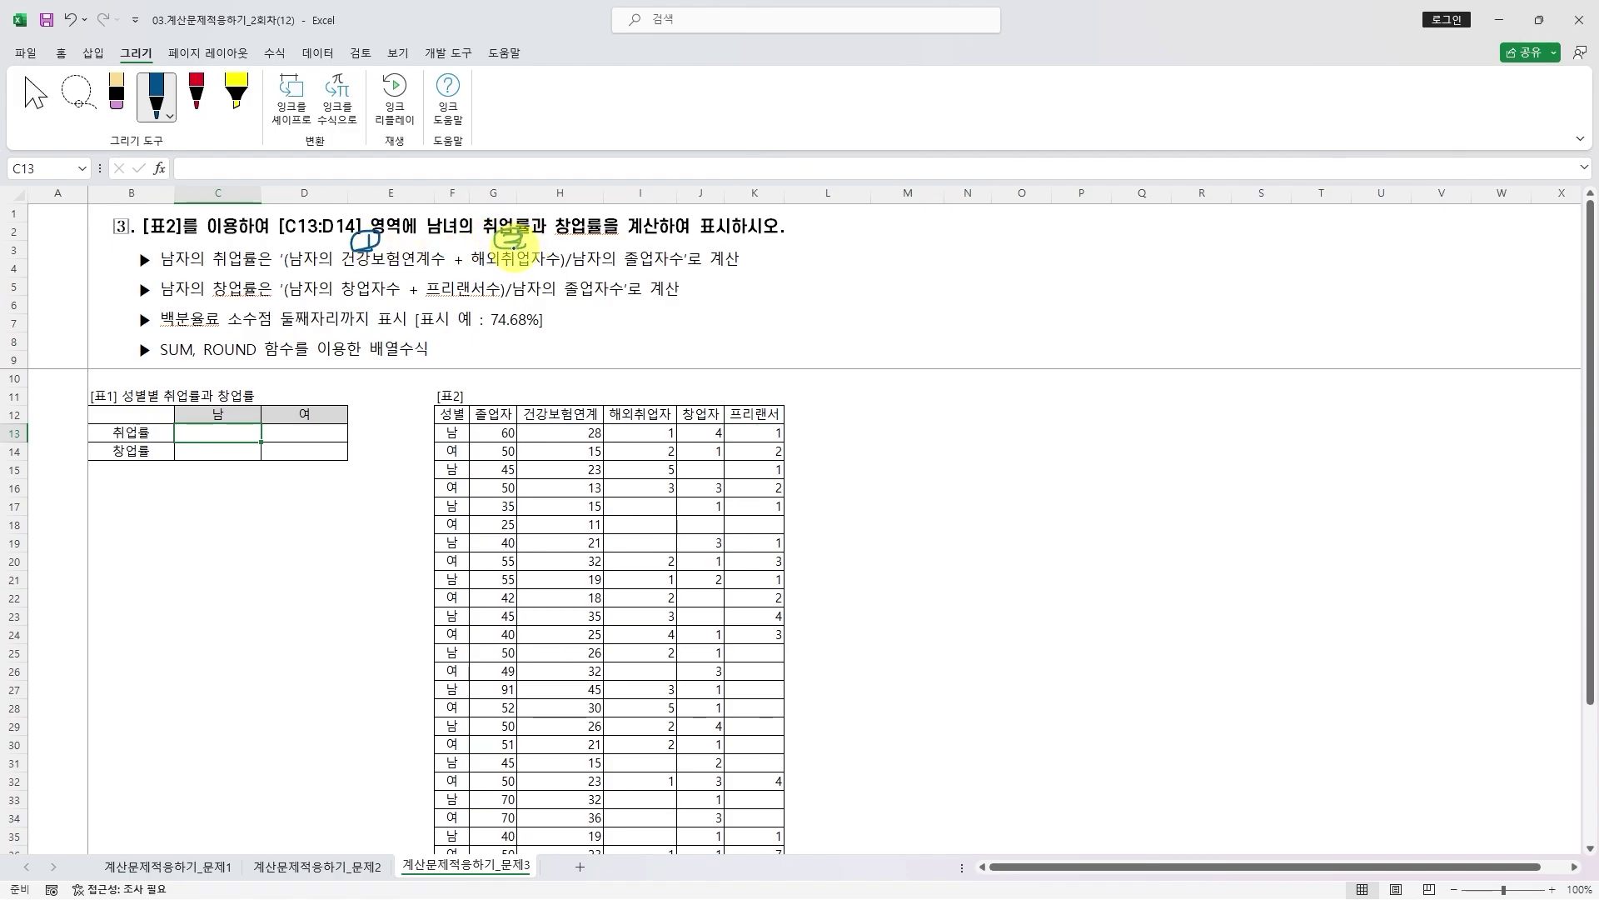
mouse_move(620, 243)
left_mouse_down()
mouse_move(607, 257)
mouse_move(614, 221)
mouse_move(600, 267)
mouse_move(604, 250)
left_mouse_up()
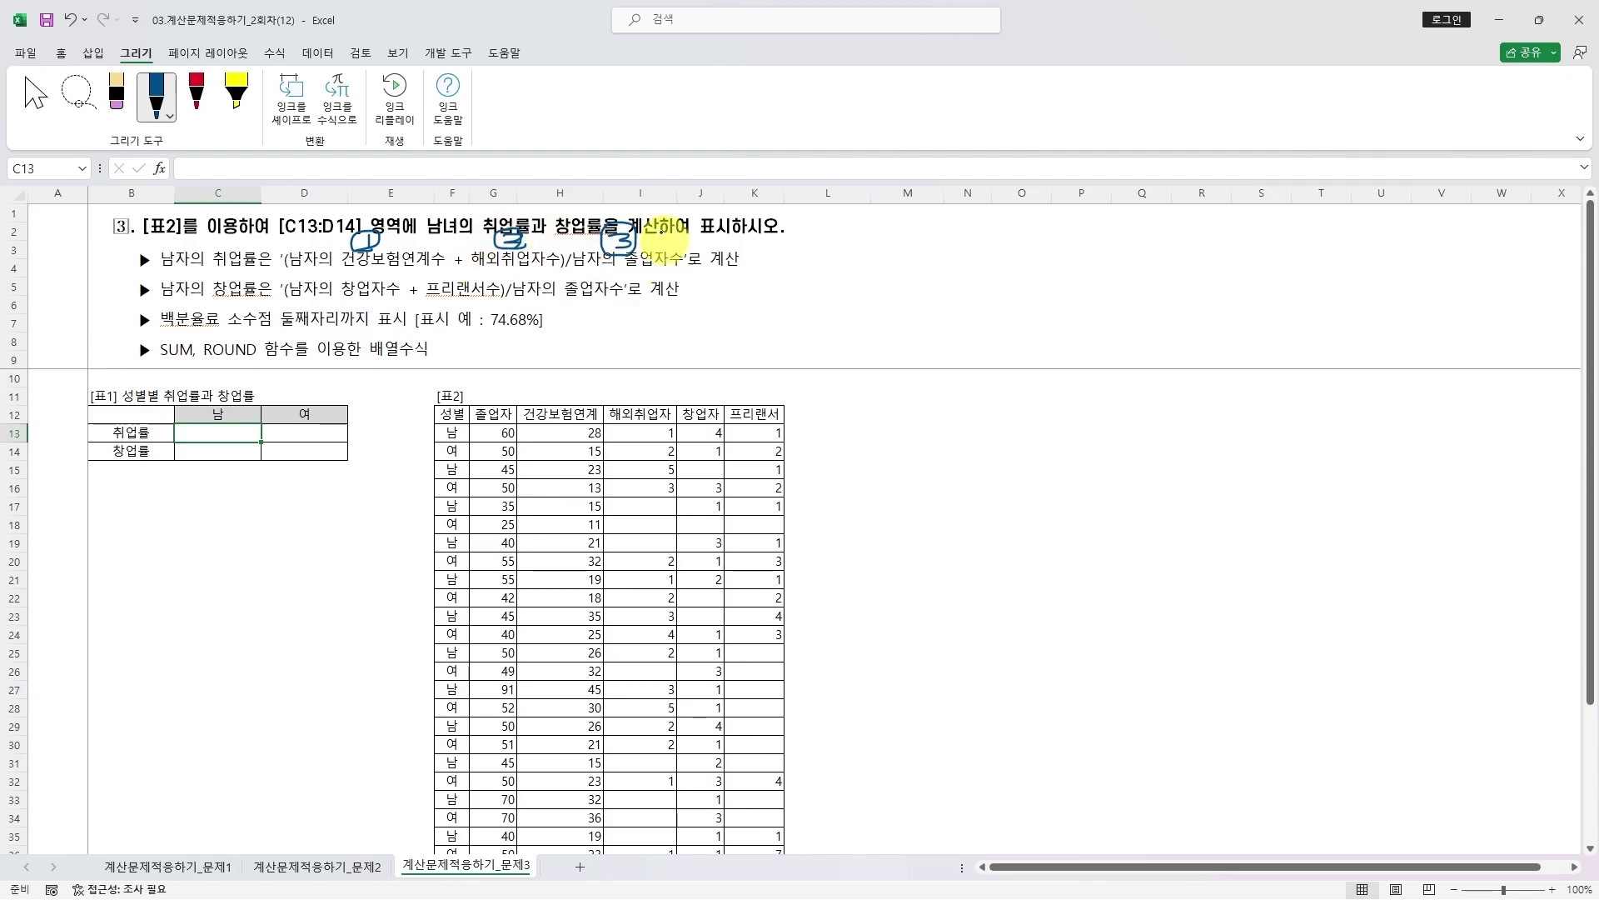
- Draw a plus sign, parentheses and a division slash around the numbered quantities in the male employment rate formula in blue ink
mouse_move(446, 247)
left_mouse_down()
mouse_move(468, 244)
mouse_move(456, 268)
left_mouse_up()
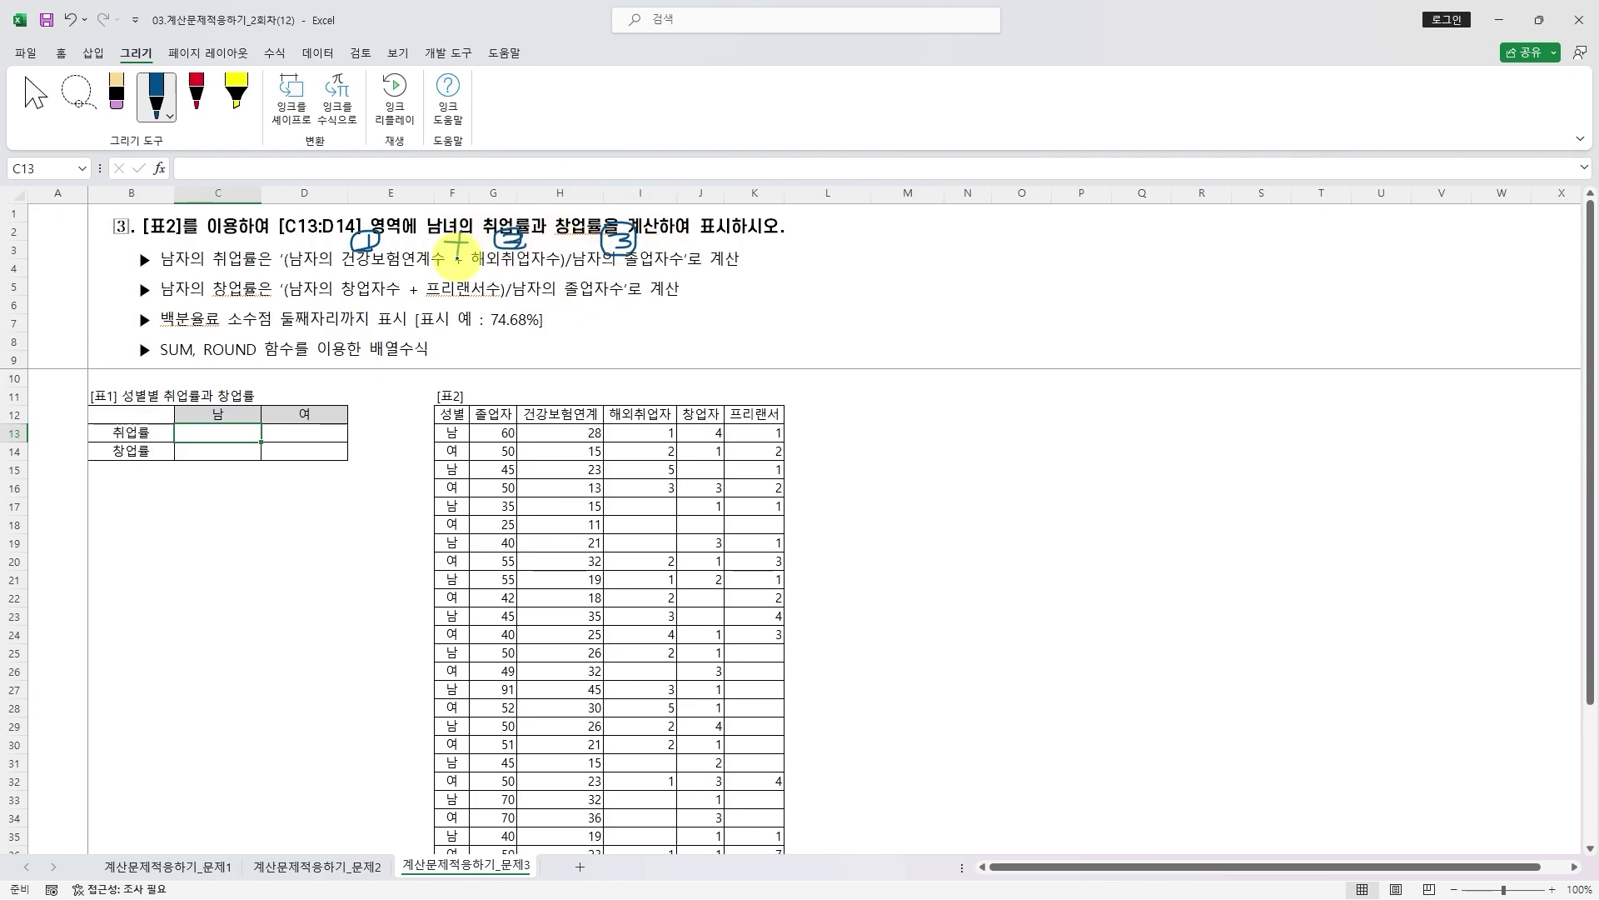
left_click_drag(342, 215, 348, 271)
left_click_drag(553, 218, 569, 275)
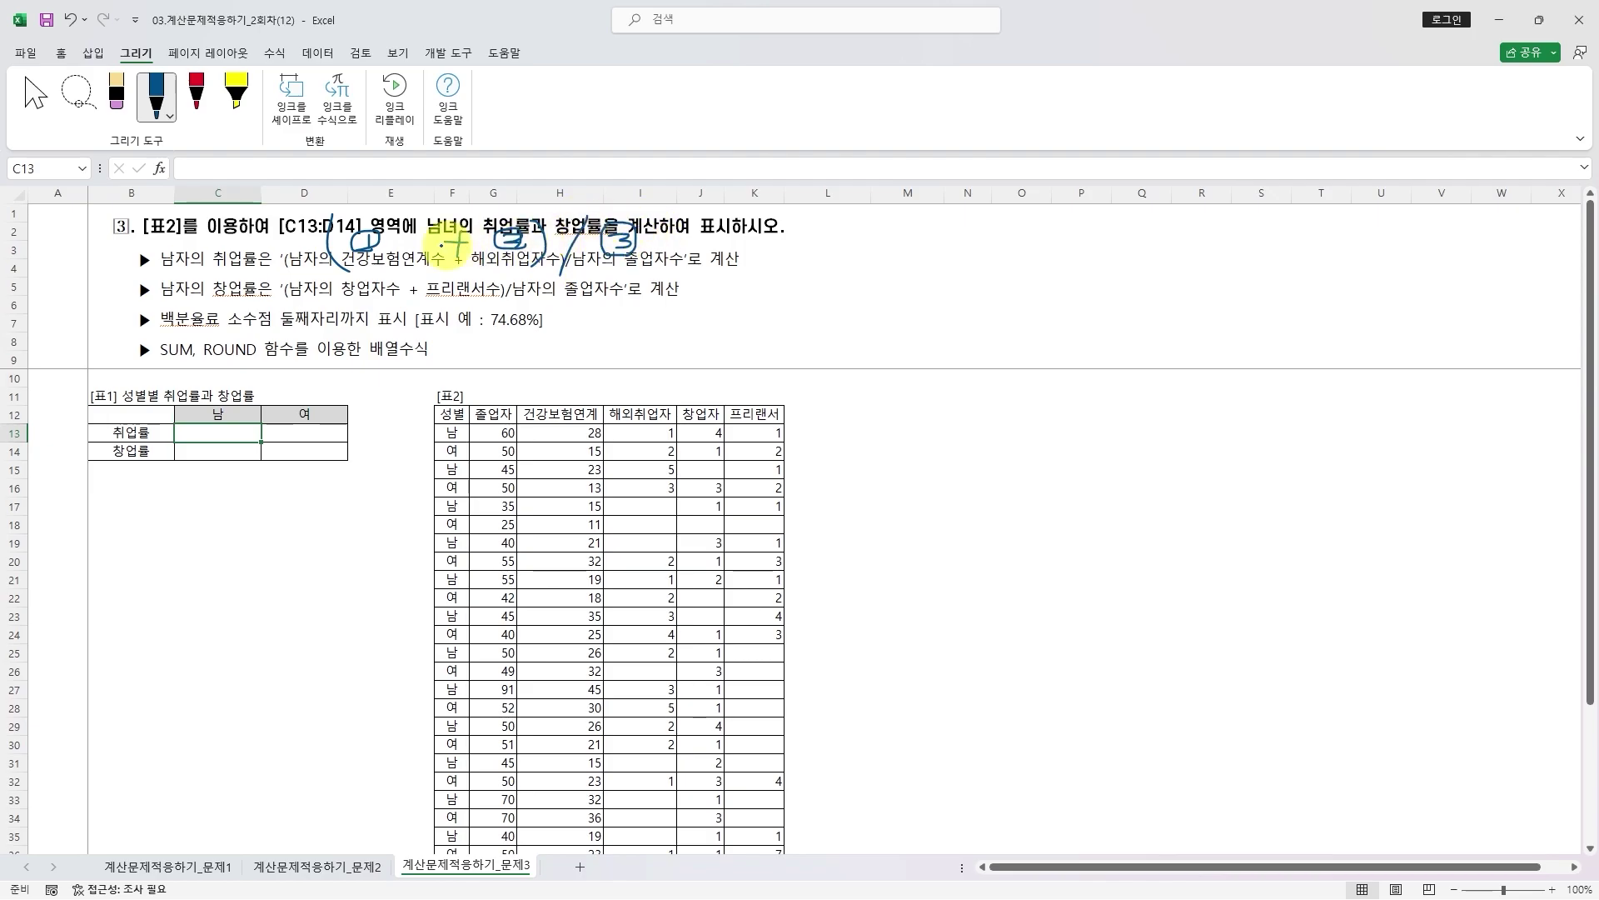
- Mark the male employment rate wording, both rate rows of 표1, the 74.68% display example and the ROUND function in blue ink
mouse_move(166, 269)
left_mouse_down()
mouse_move(280, 274)
mouse_move(253, 248)
mouse_move(226, 274)
left_mouse_up()
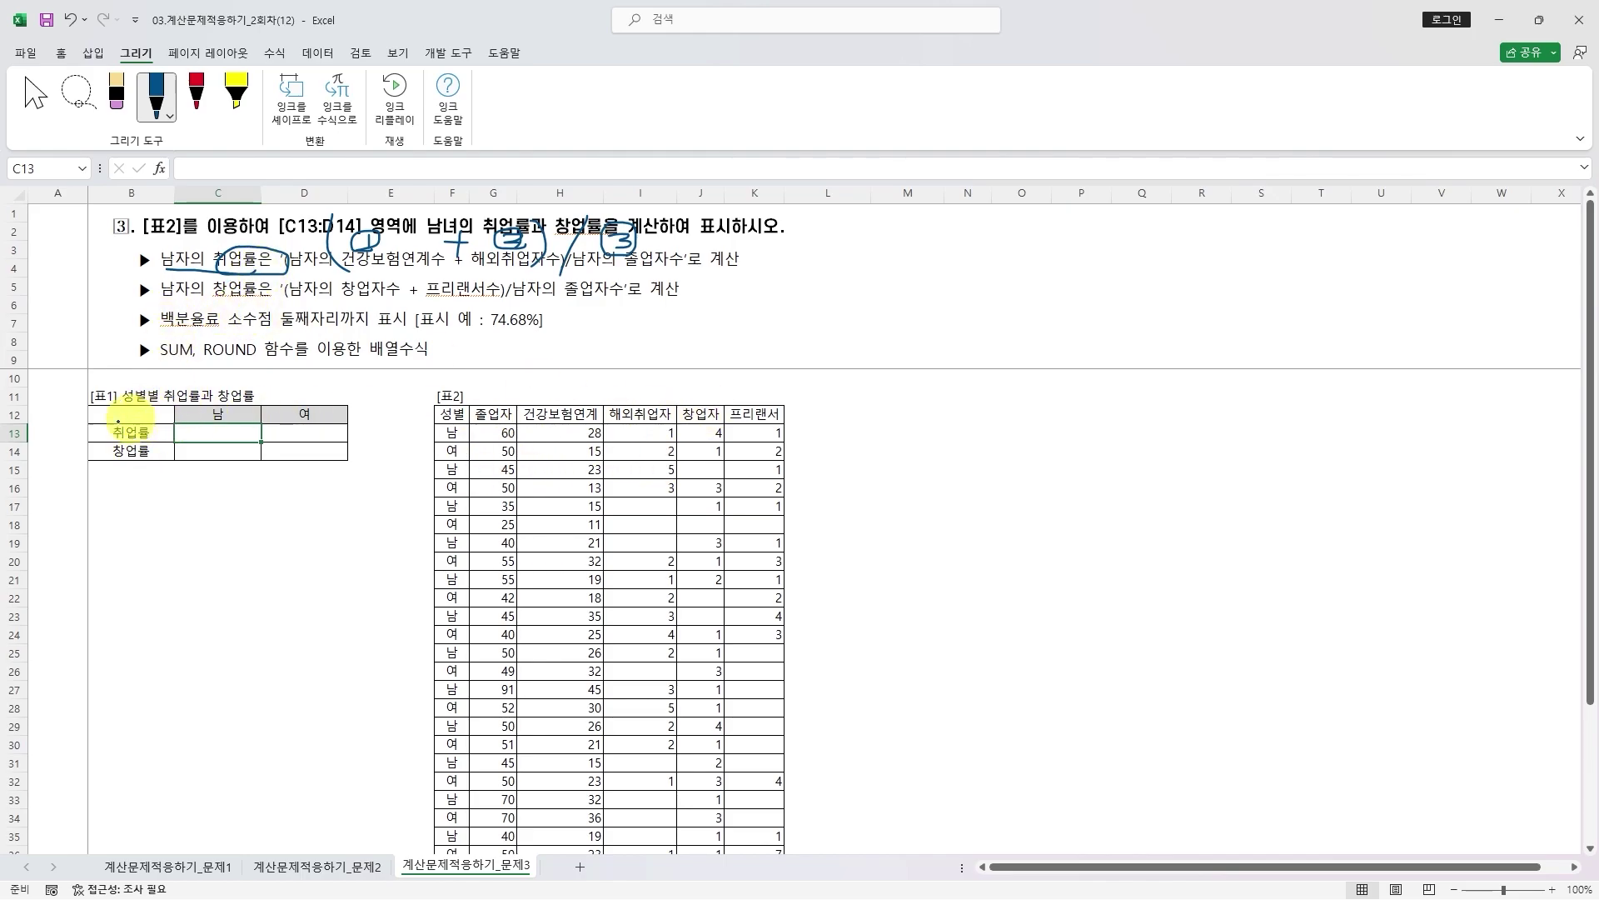
mouse_move(88, 441)
left_mouse_down()
mouse_move(350, 429)
mouse_move(154, 422)
mouse_move(95, 431)
mouse_move(94, 454)
mouse_move(349, 459)
mouse_move(333, 443)
mouse_move(94, 446)
left_mouse_up()
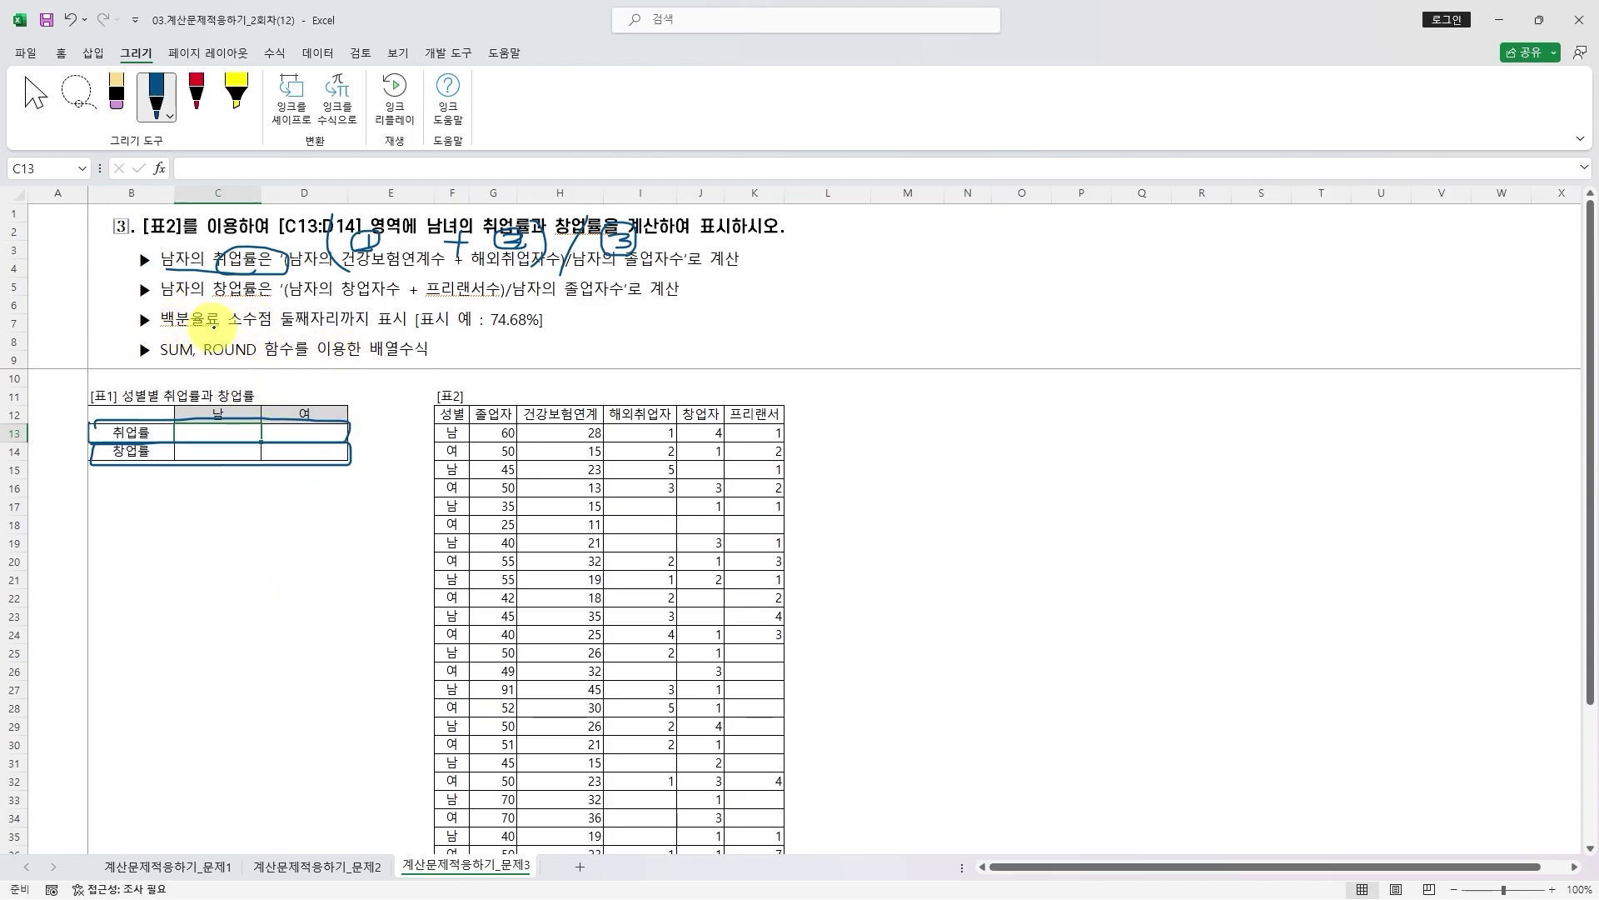
mouse_move(364, 330)
left_mouse_down()
mouse_move(570, 329)
mouse_move(545, 339)
mouse_move(515, 294)
mouse_move(493, 336)
left_mouse_up()
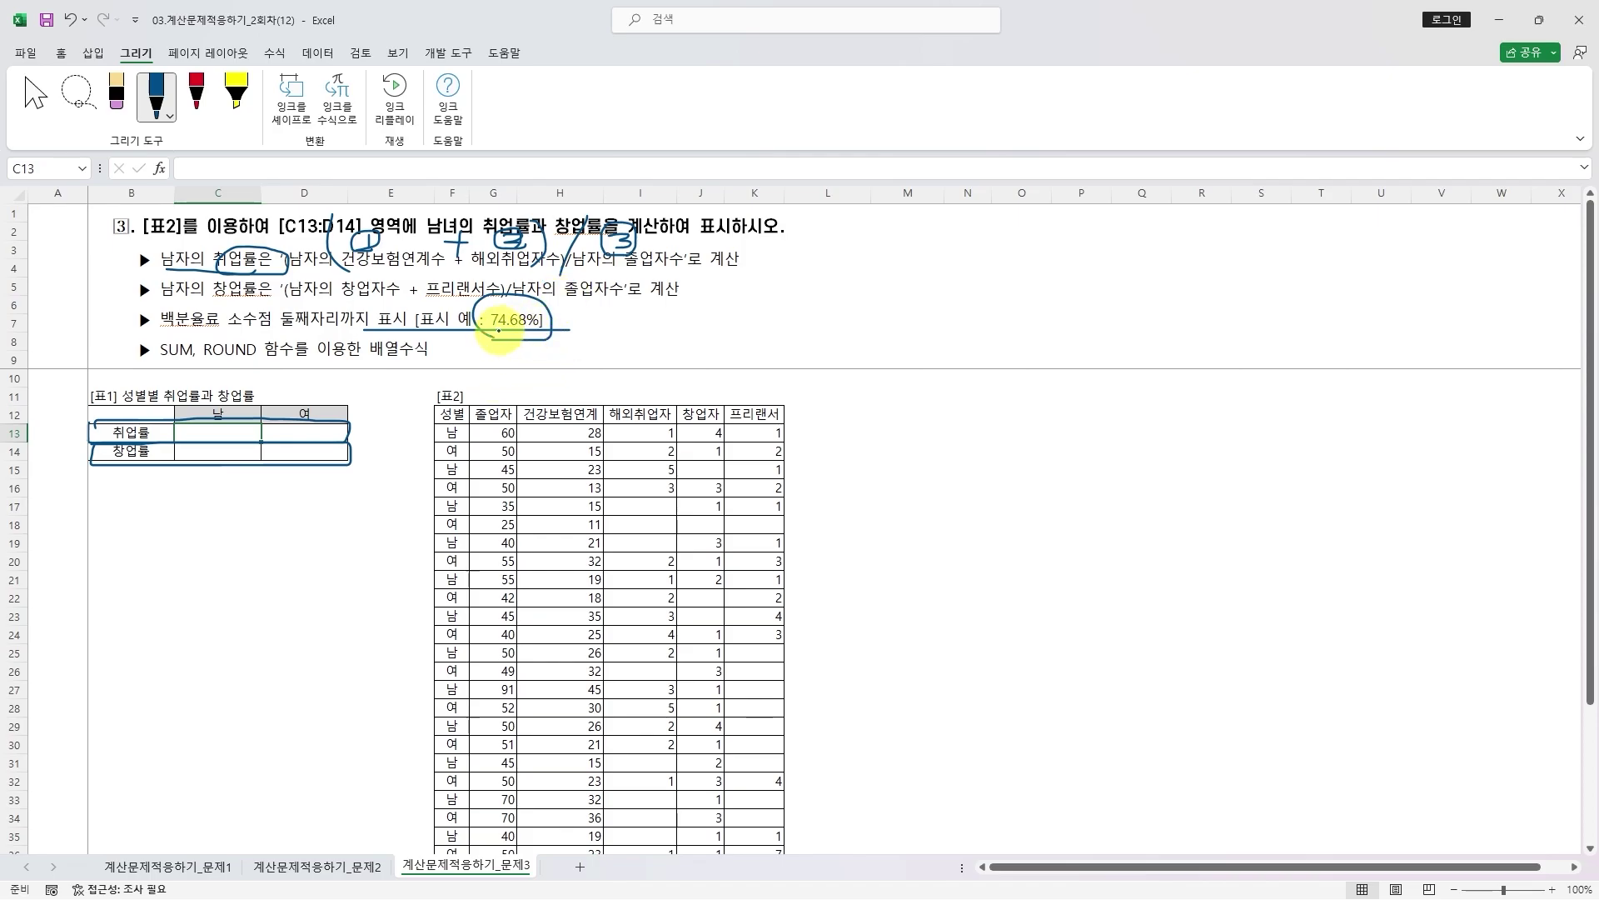
mouse_move(209, 366)
left_mouse_down()
mouse_move(254, 371)
mouse_move(262, 337)
mouse_move(196, 337)
mouse_move(213, 371)
left_mouse_up()
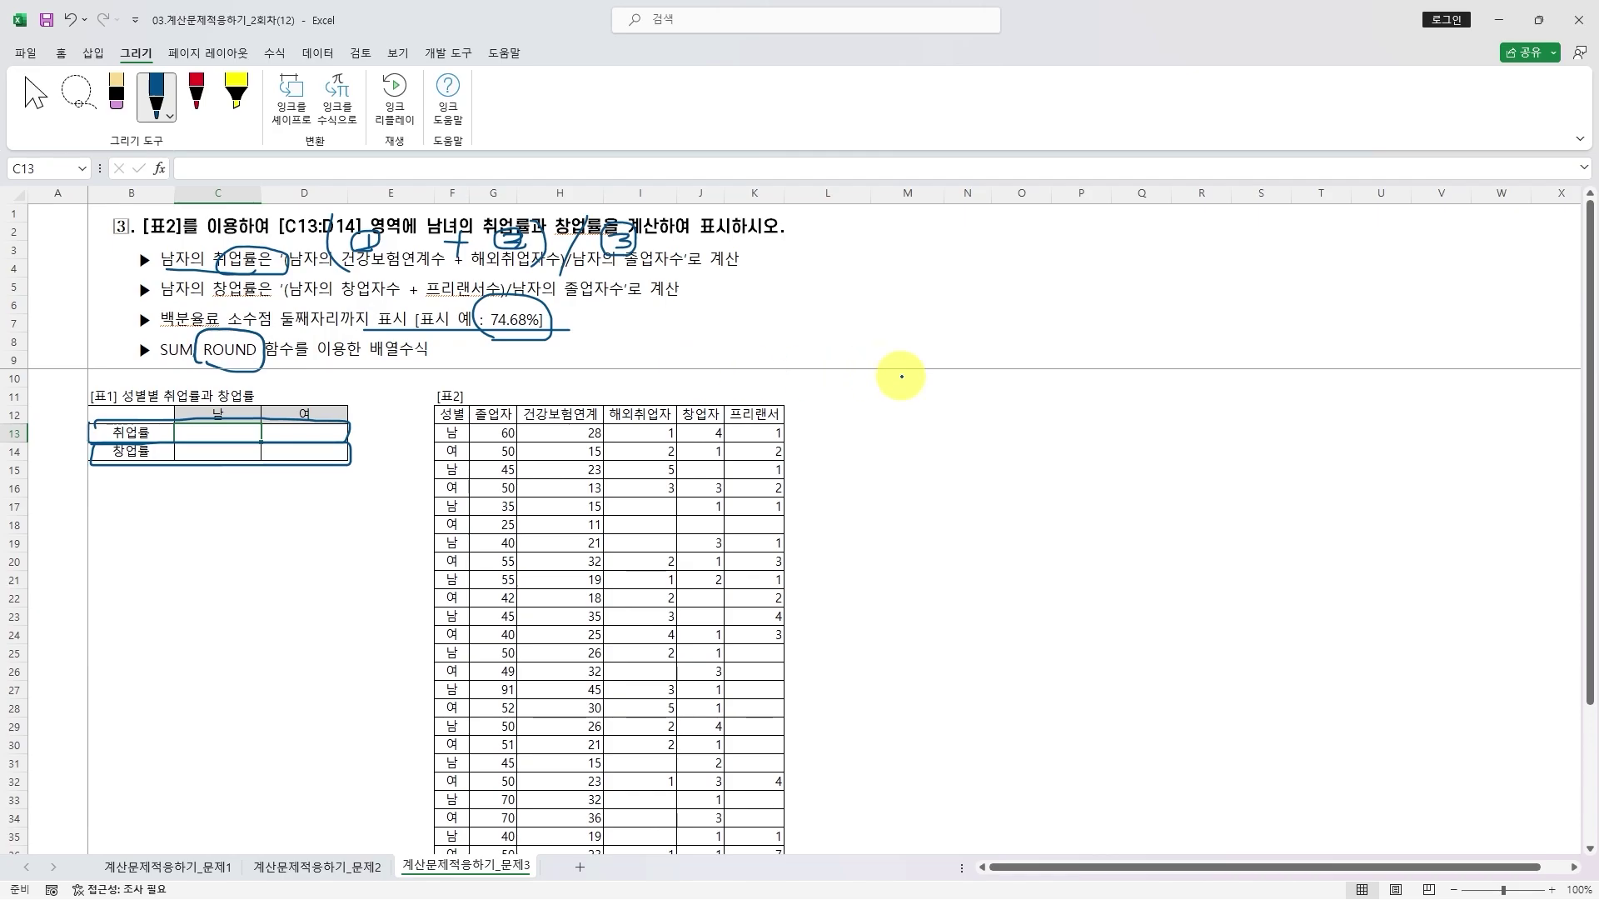
- Handwrite a ROUND example in the blank area beside 표2, with the number 1234.56 above a line and =Round( , 1) below
mouse_move(892, 435)
left_mouse_down()
mouse_move(892, 475)
mouse_move(927, 469)
mouse_move(923, 457)
mouse_move(973, 473)
left_mouse_up()
left_click_drag(996, 419, 1000, 472)
mouse_move(990, 557)
left_mouse_down()
mouse_move(993, 527)
mouse_move(1037, 550)
mouse_move(1061, 531)
mouse_move(1066, 553)
mouse_move(1114, 541)
mouse_move(1099, 566)
left_mouse_up()
left_click(1130, 563)
mouse_move(1160, 512)
left_mouse_down()
mouse_move(1158, 553)
mouse_move(1182, 510)
mouse_move(1201, 556)
mouse_move(1191, 533)
left_mouse_up()
left_click_drag(935, 586, 1279, 585)
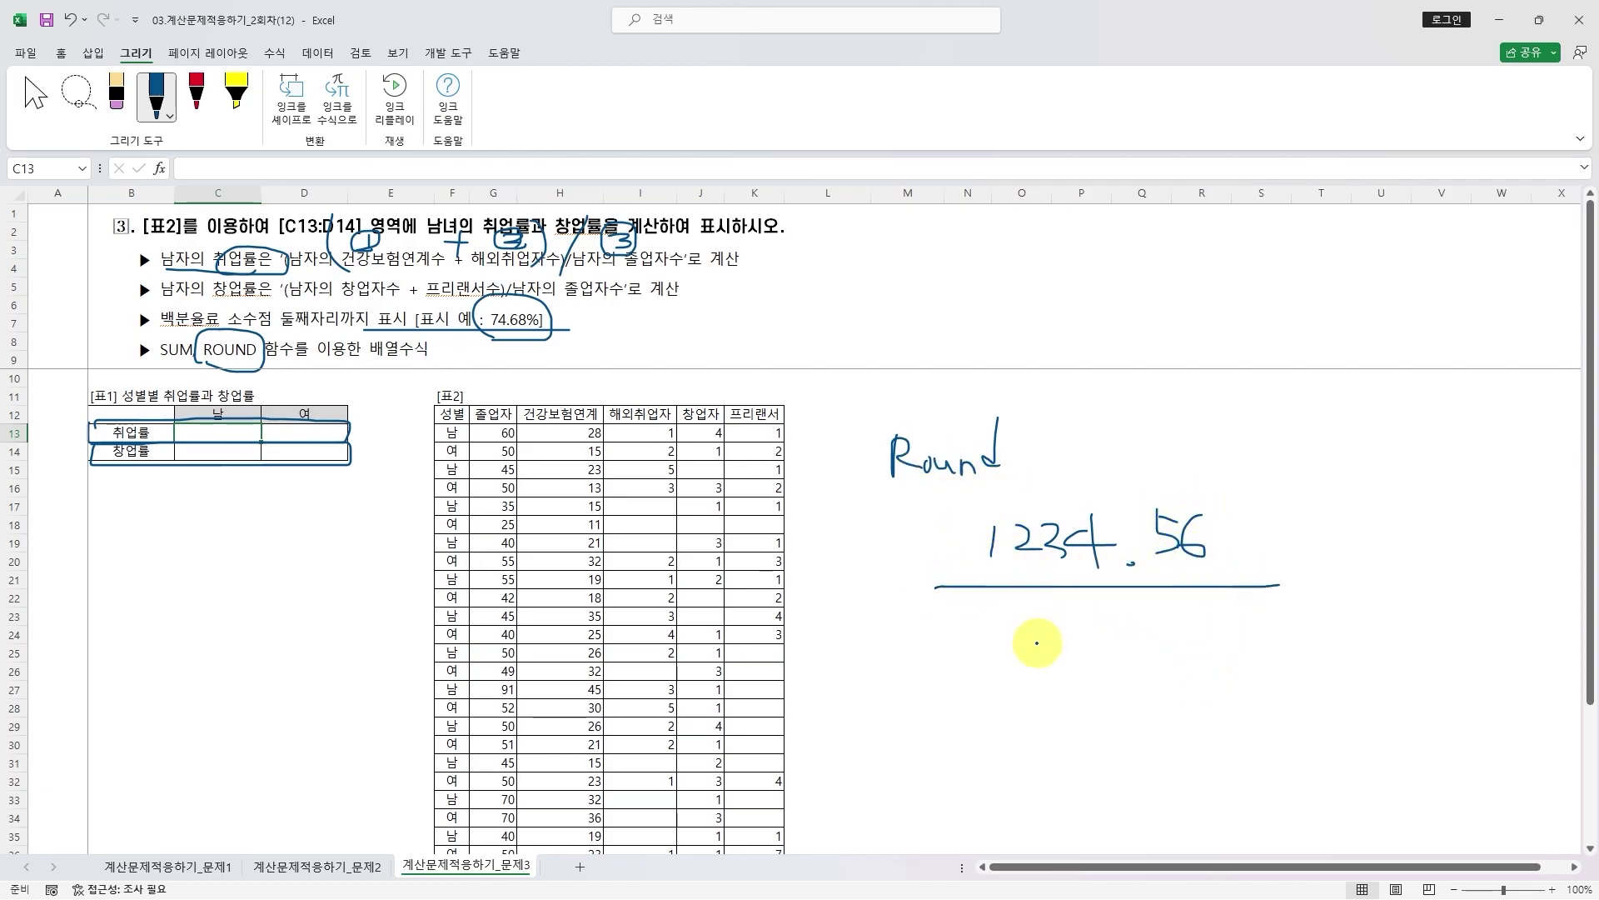
left_click_drag(973, 640, 1149, 662)
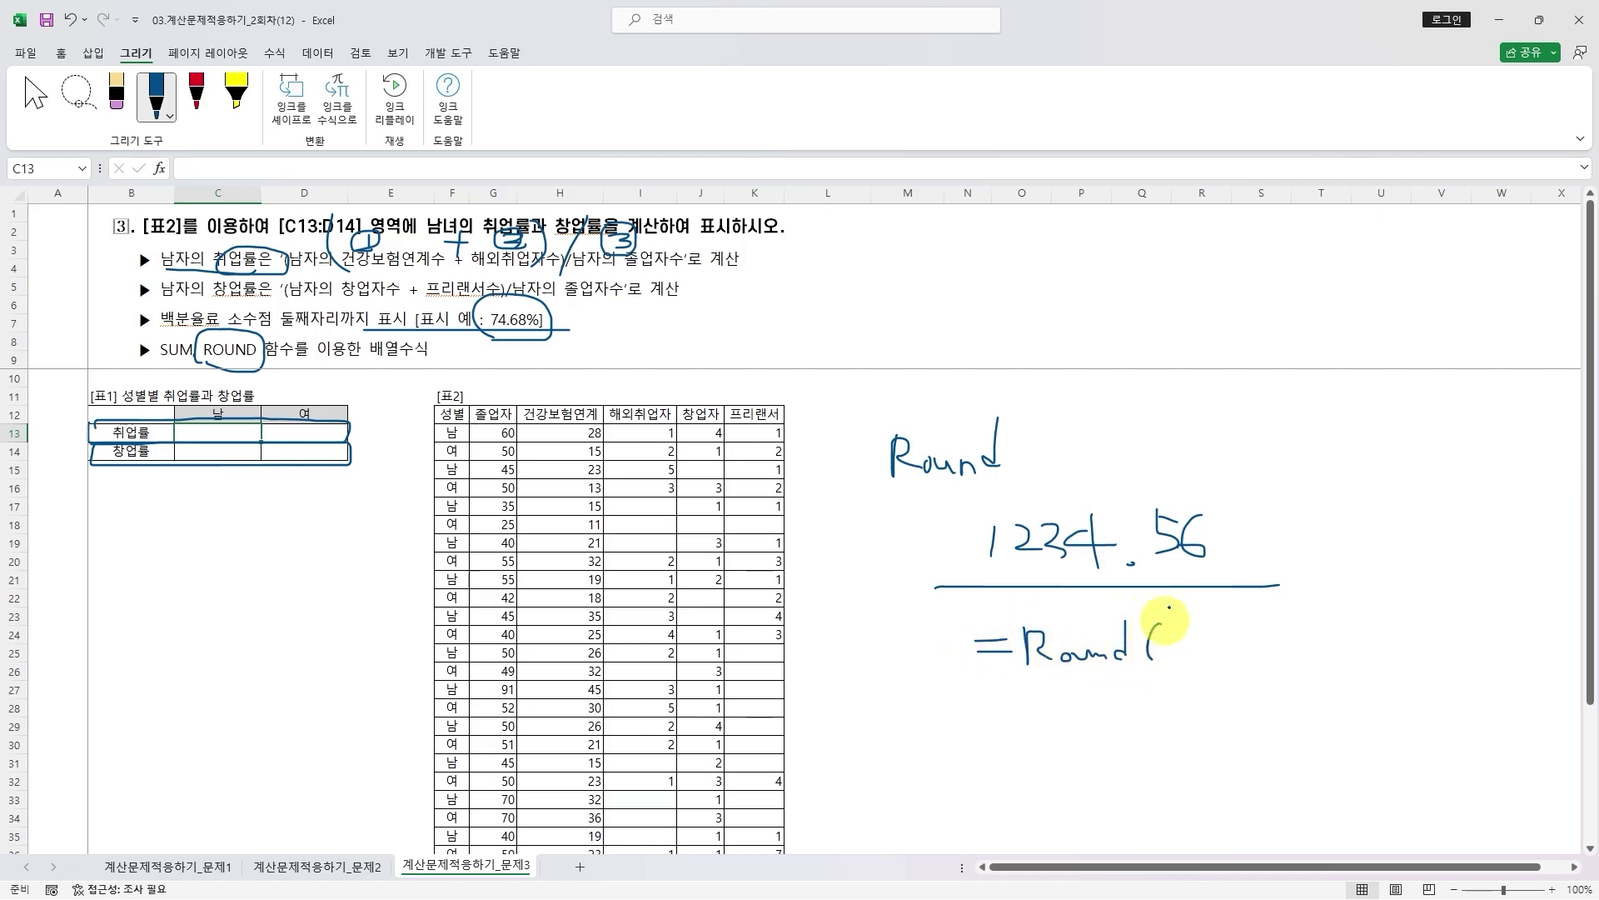
mouse_move(1180, 570)
left_mouse_down()
mouse_move(1179, 642)
mouse_move(1193, 623)
mouse_move(1164, 661)
mouse_move(1215, 643)
mouse_move(1256, 682)
left_mouse_up()
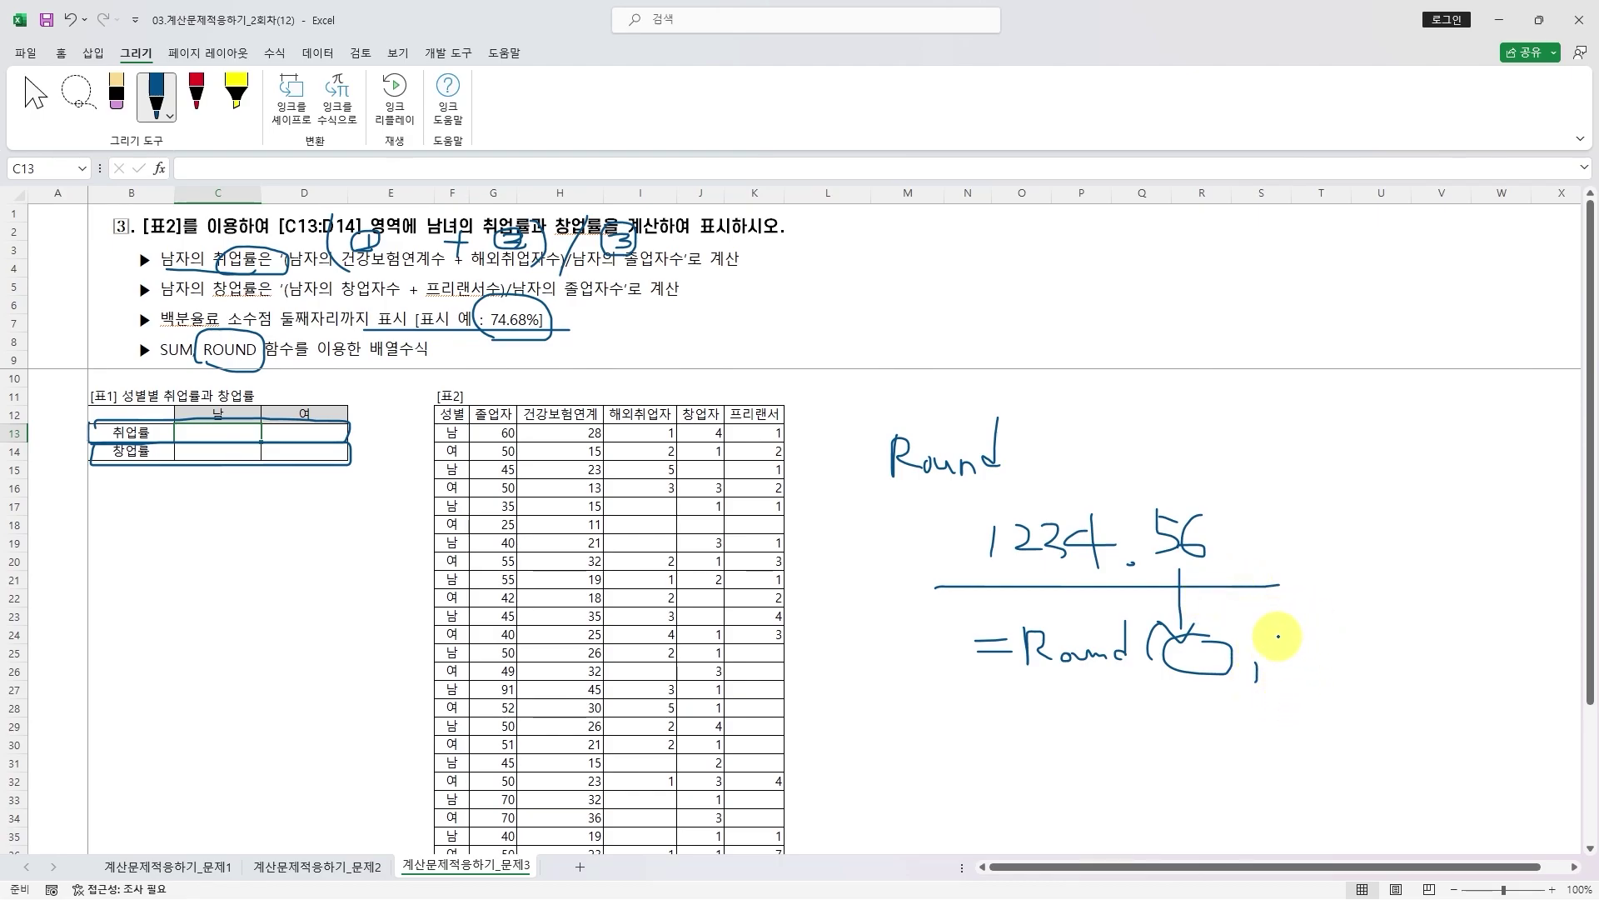
mouse_move(1283, 628)
left_mouse_down()
mouse_move(1283, 658)
mouse_move(1323, 654)
mouse_move(1310, 675)
left_mouse_up()
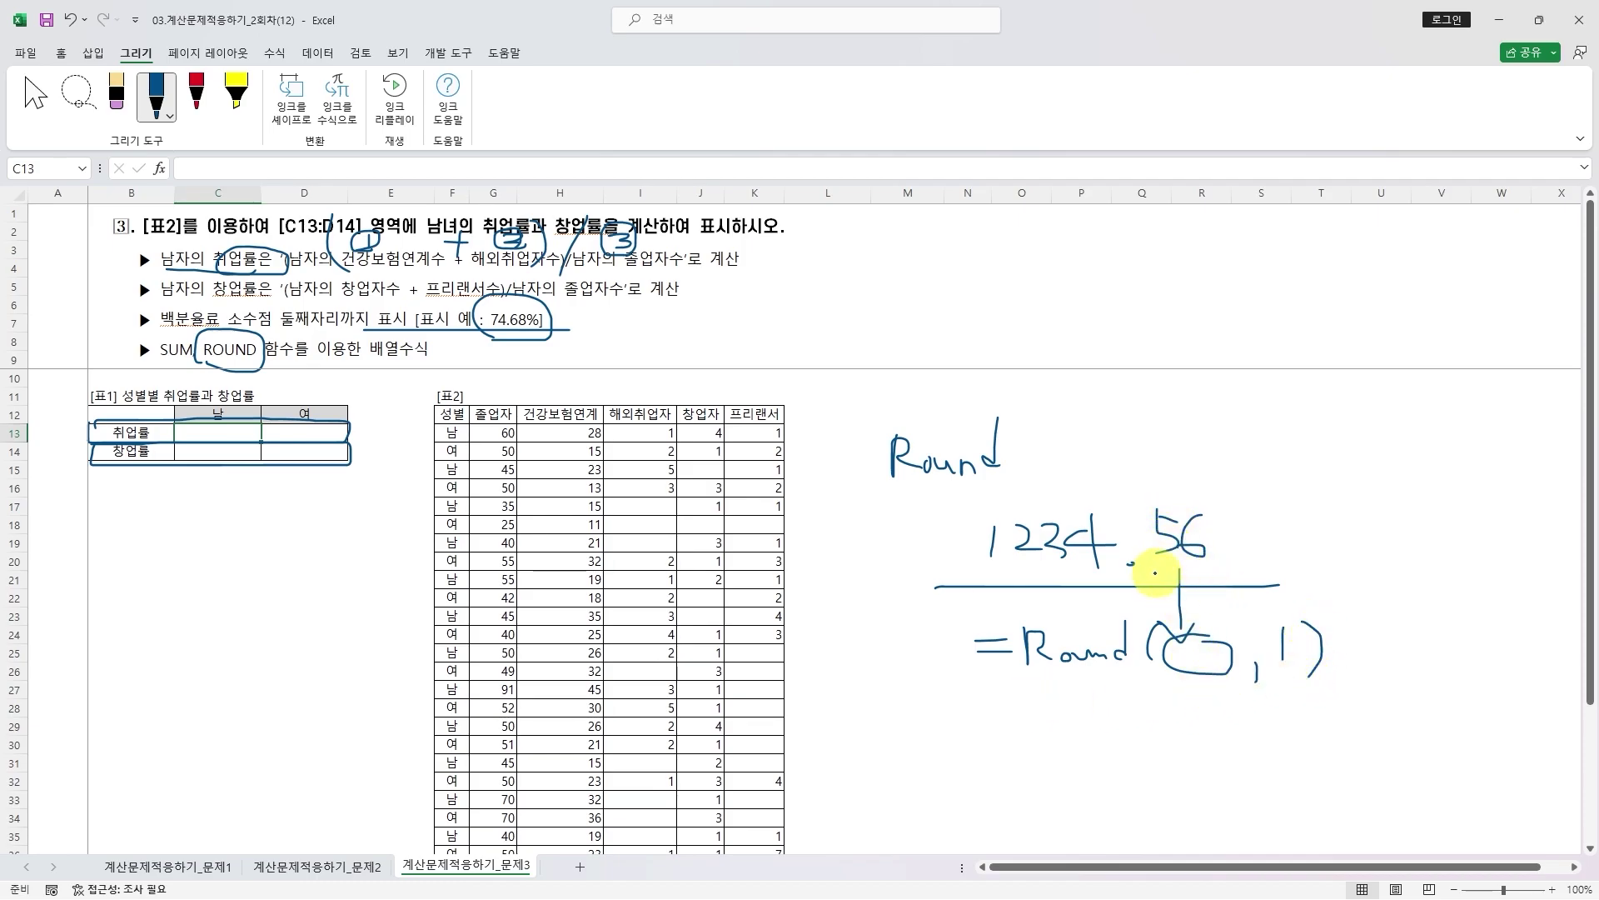
- Erase the handwritten ROUND example and the ink outlines around the two rate rows of 표1
left_click(117, 93)
mouse_move(991, 477)
left_mouse_down()
mouse_move(950, 454)
mouse_move(1025, 450)
mouse_move(925, 525)
mouse_move(1124, 574)
mouse_move(1174, 621)
mouse_move(980, 666)
mouse_move(1117, 635)
mouse_move(1268, 671)
mouse_move(1313, 642)
mouse_move(1338, 657)
left_mouse_up()
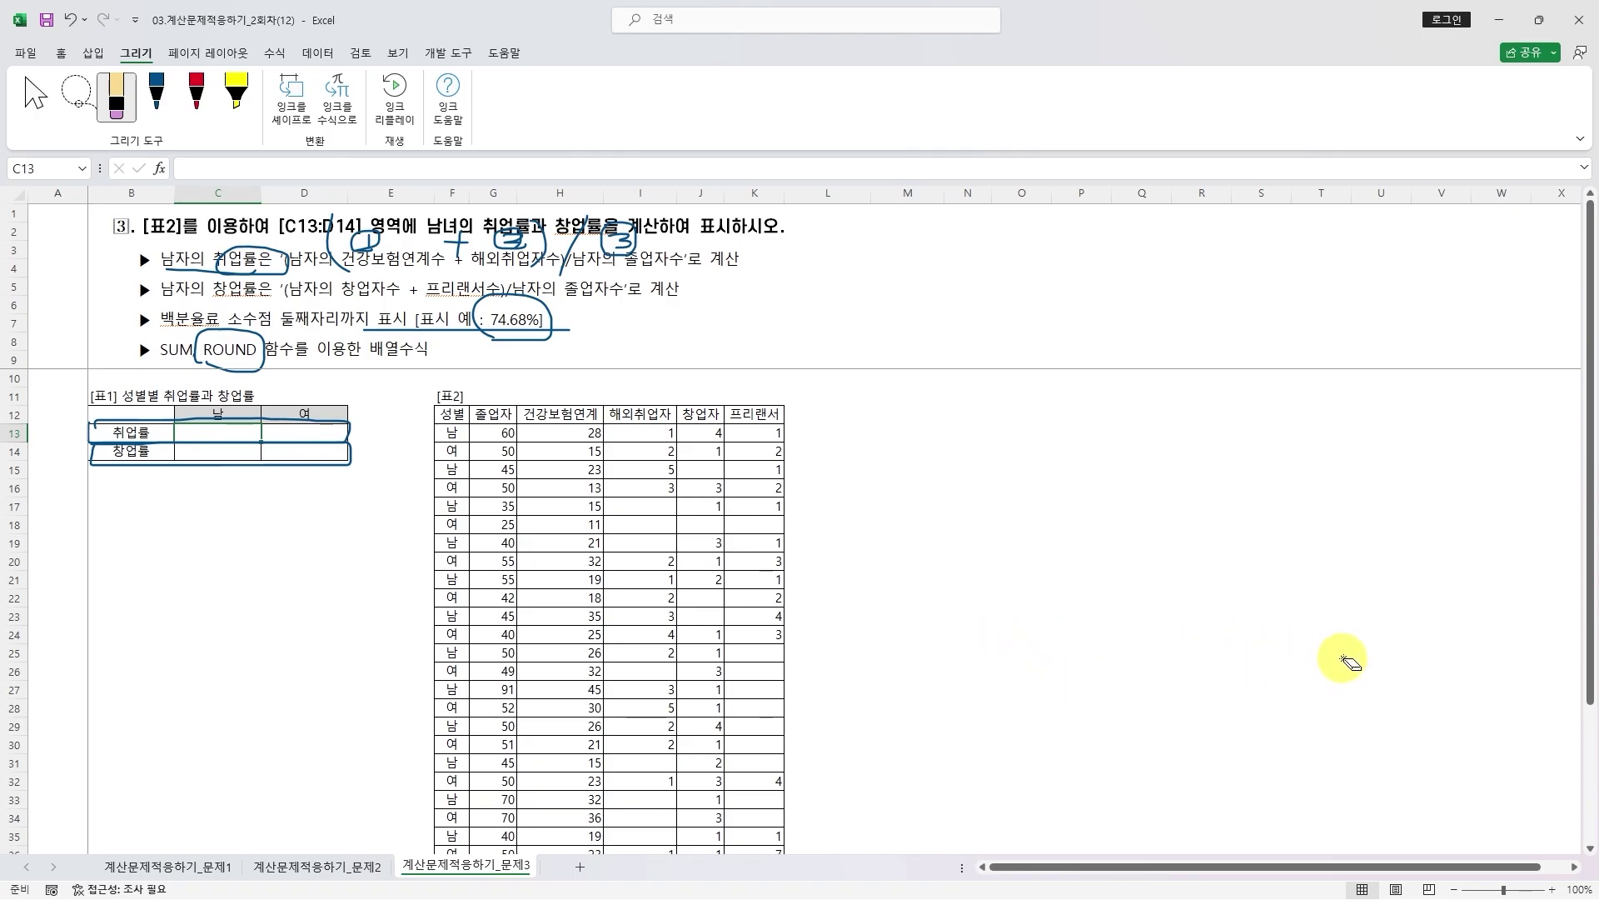
left_click_drag(279, 430, 260, 467)
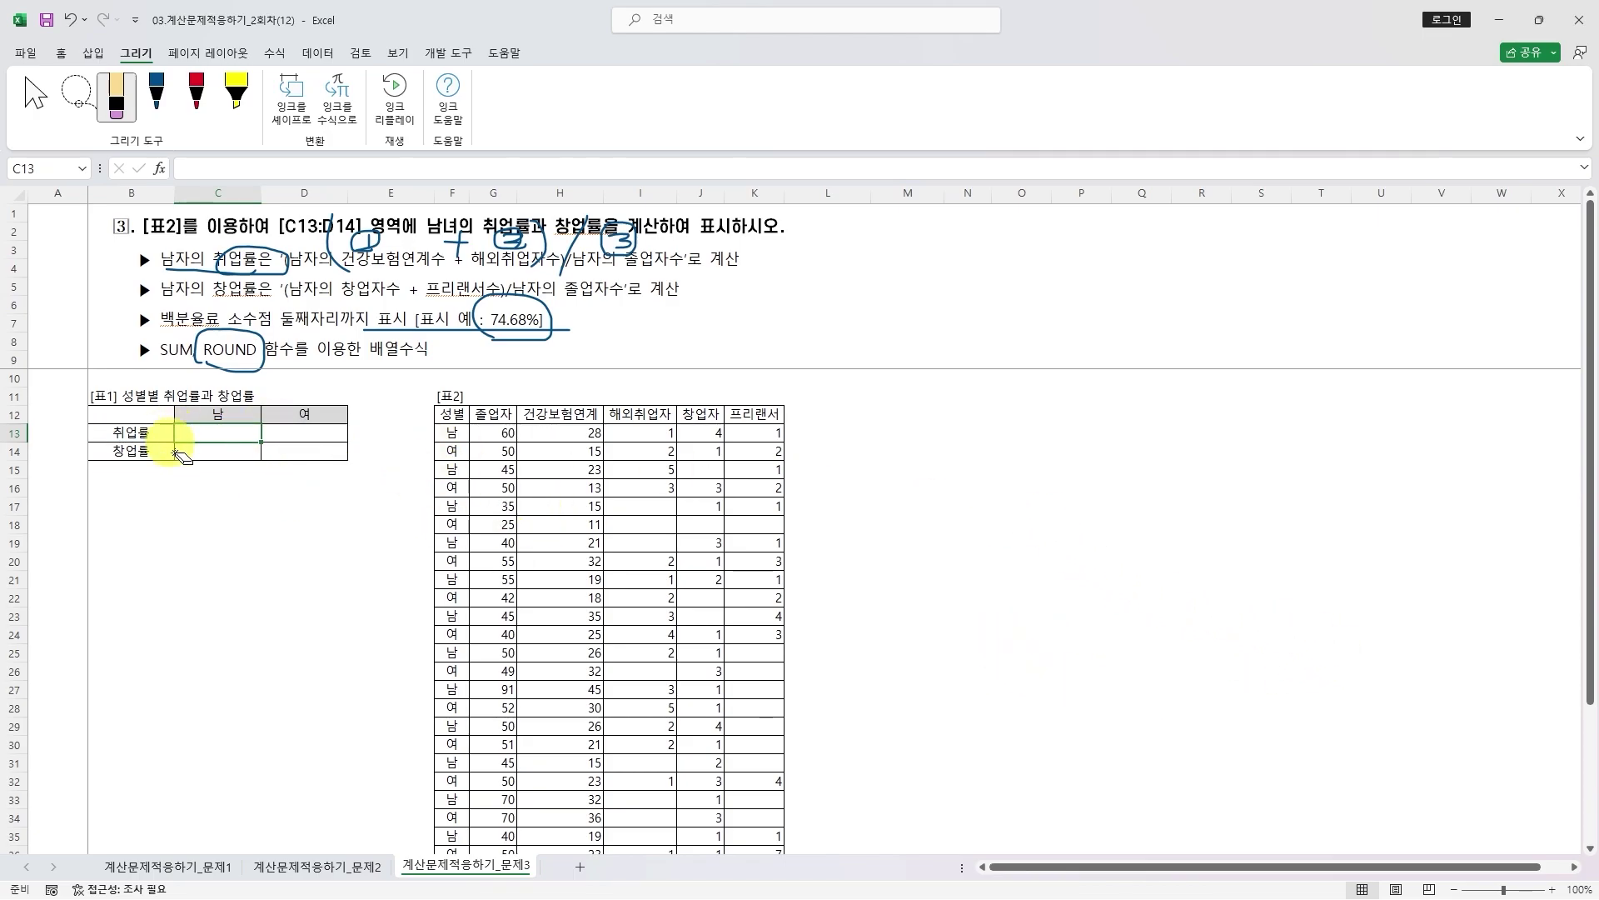
key("Escape")
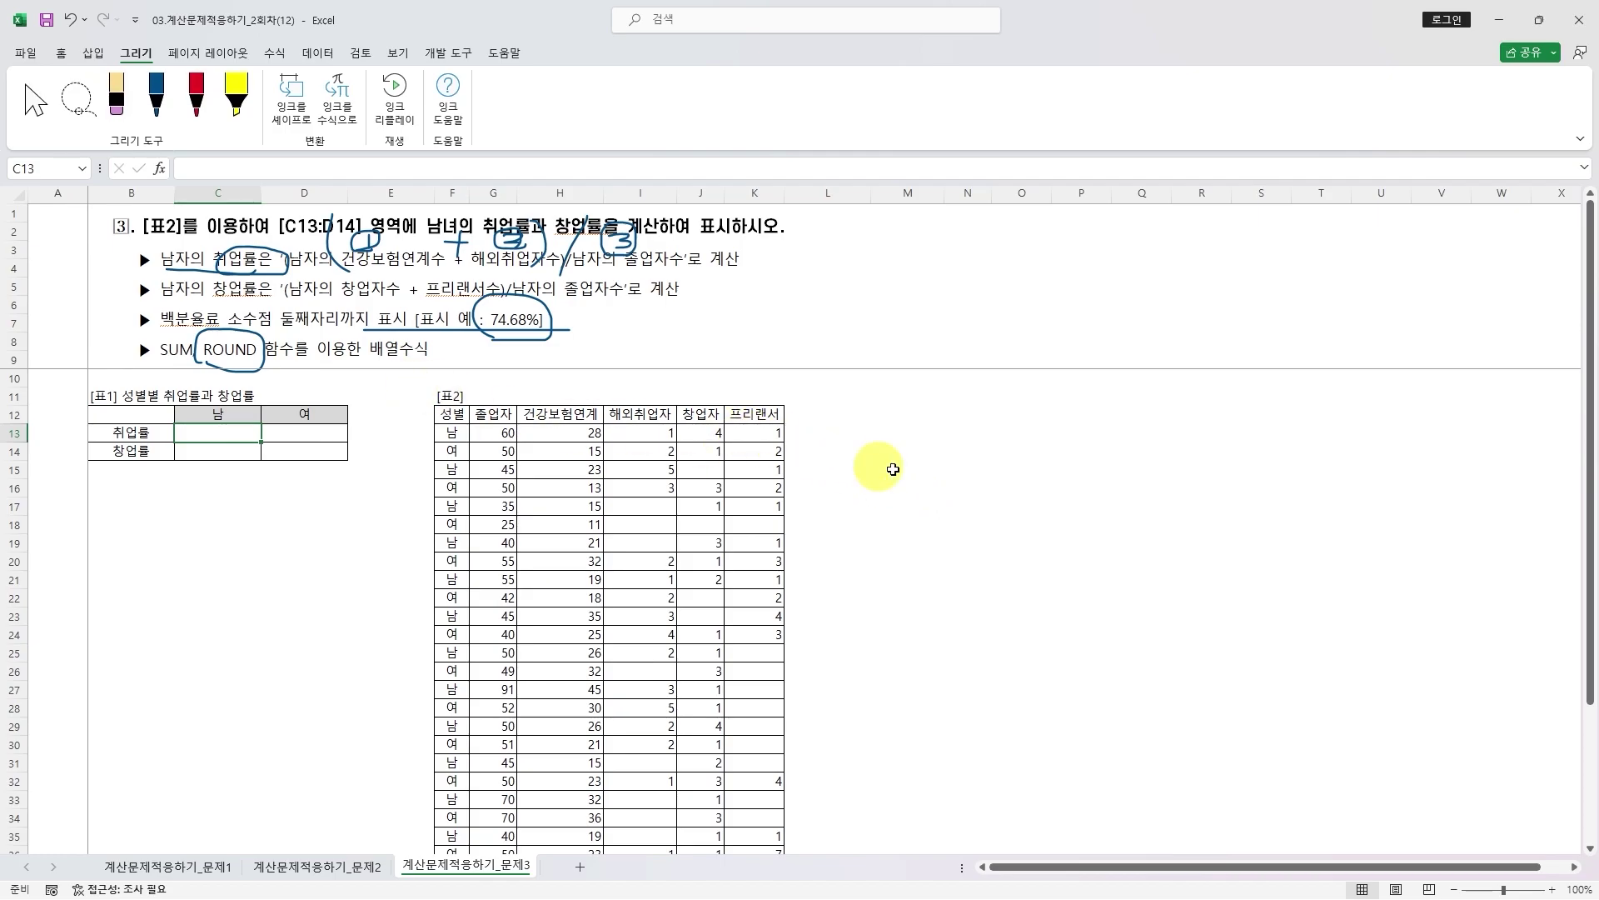
- In cell C3 of the blank workbook 통합 문서1, enter =100000000/3 and widen column C to show the decimals
left_click(981, 453)
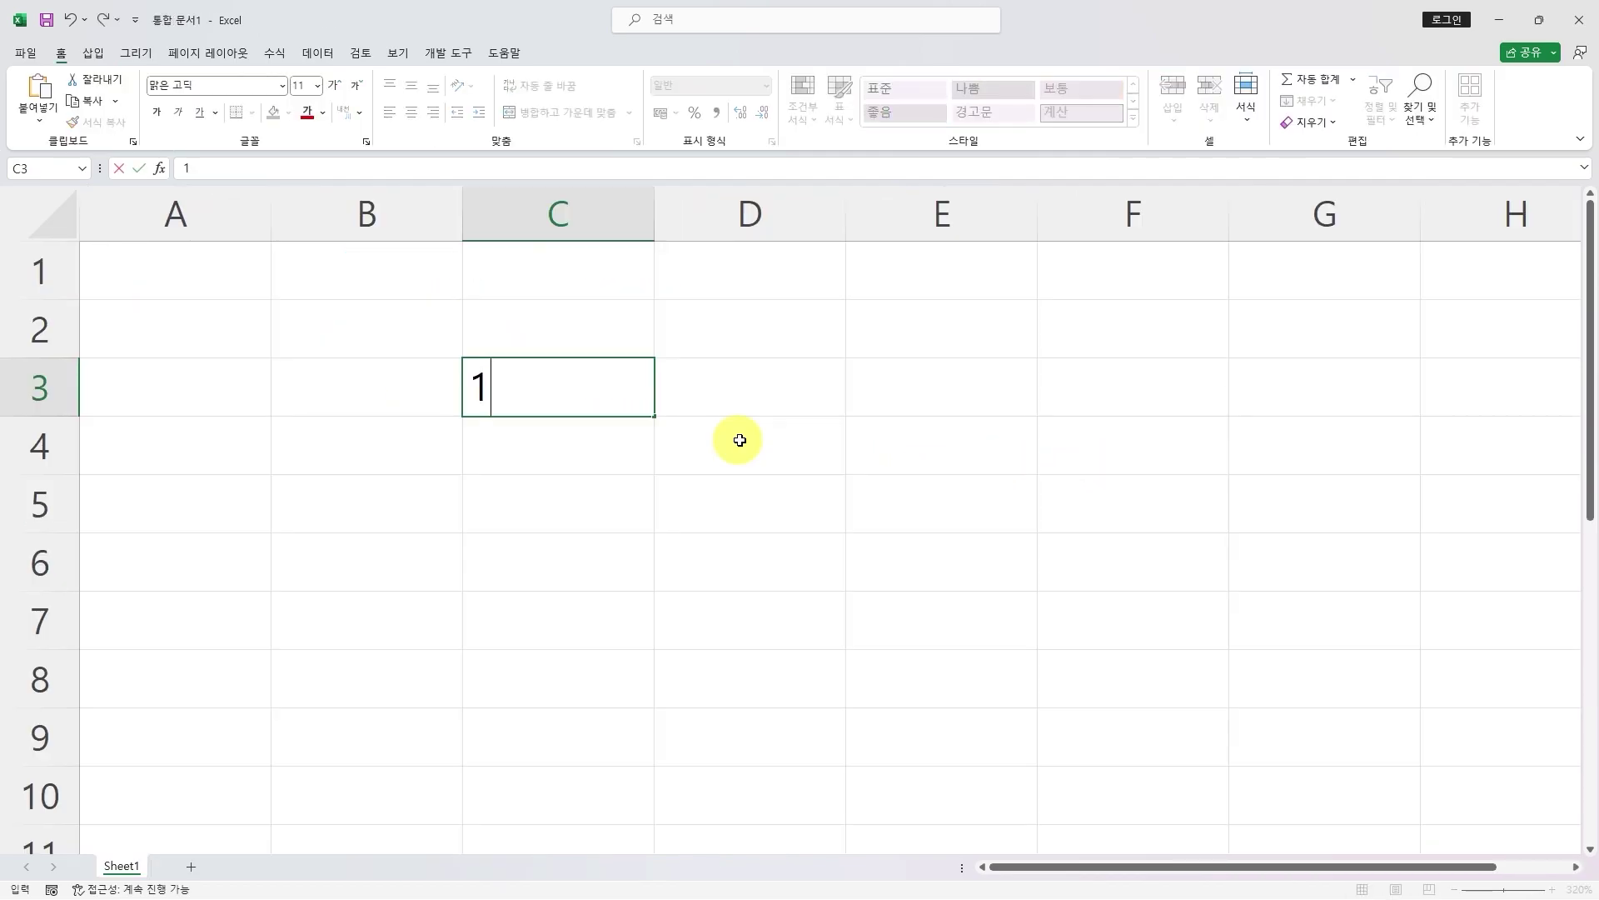
type("00000000")
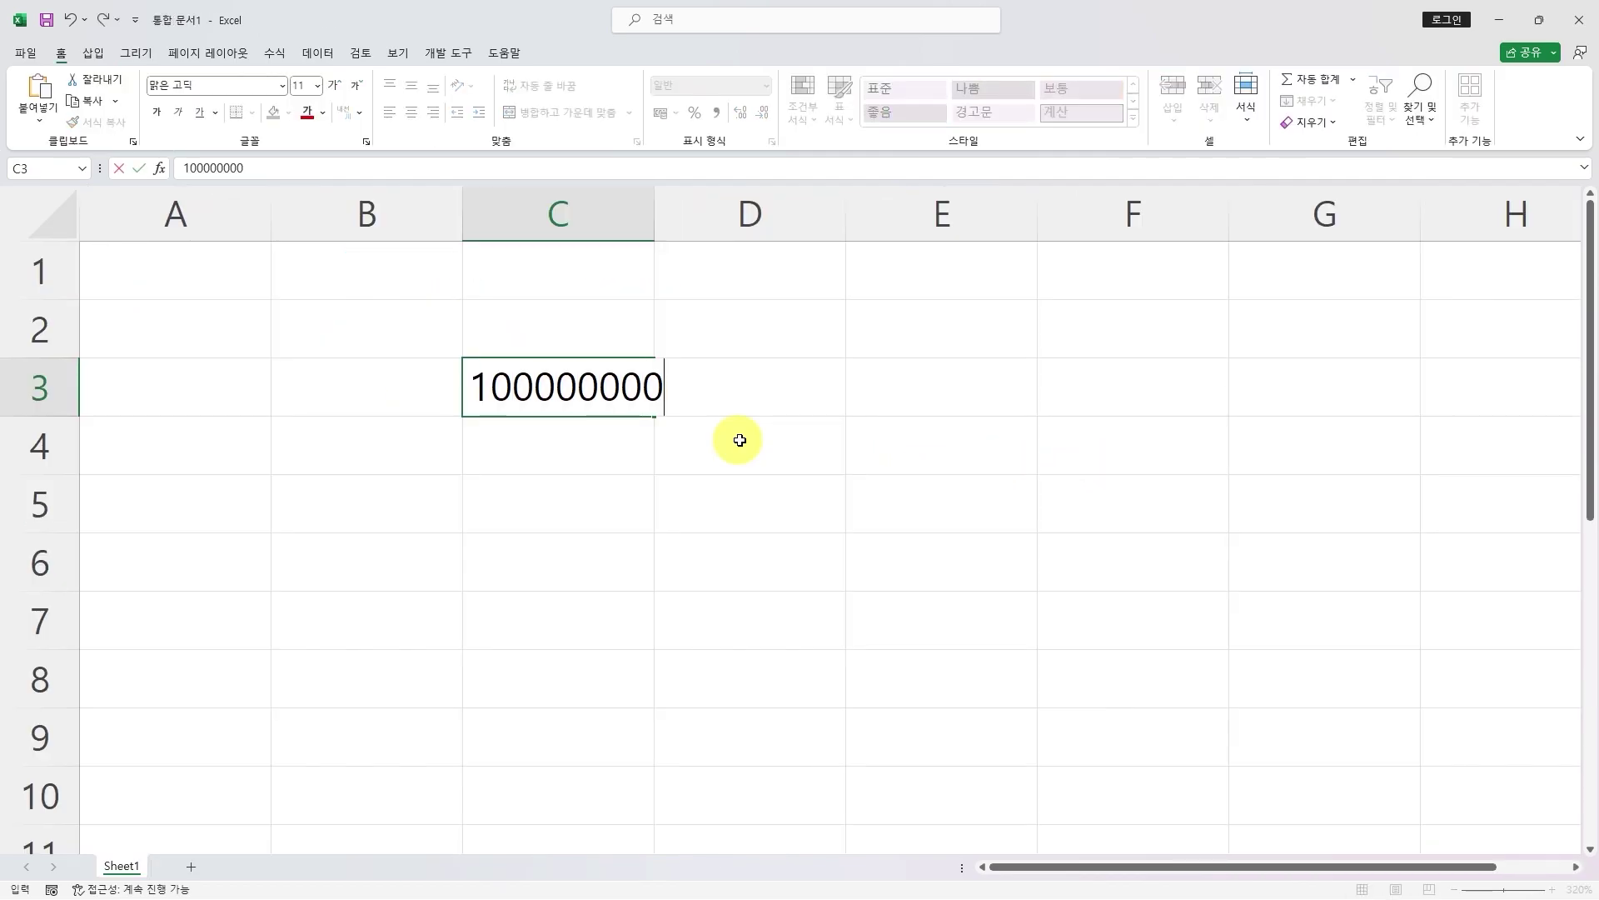
key("Left")
key("Left")
type("=-")
key("Escape")
left_click(598, 396)
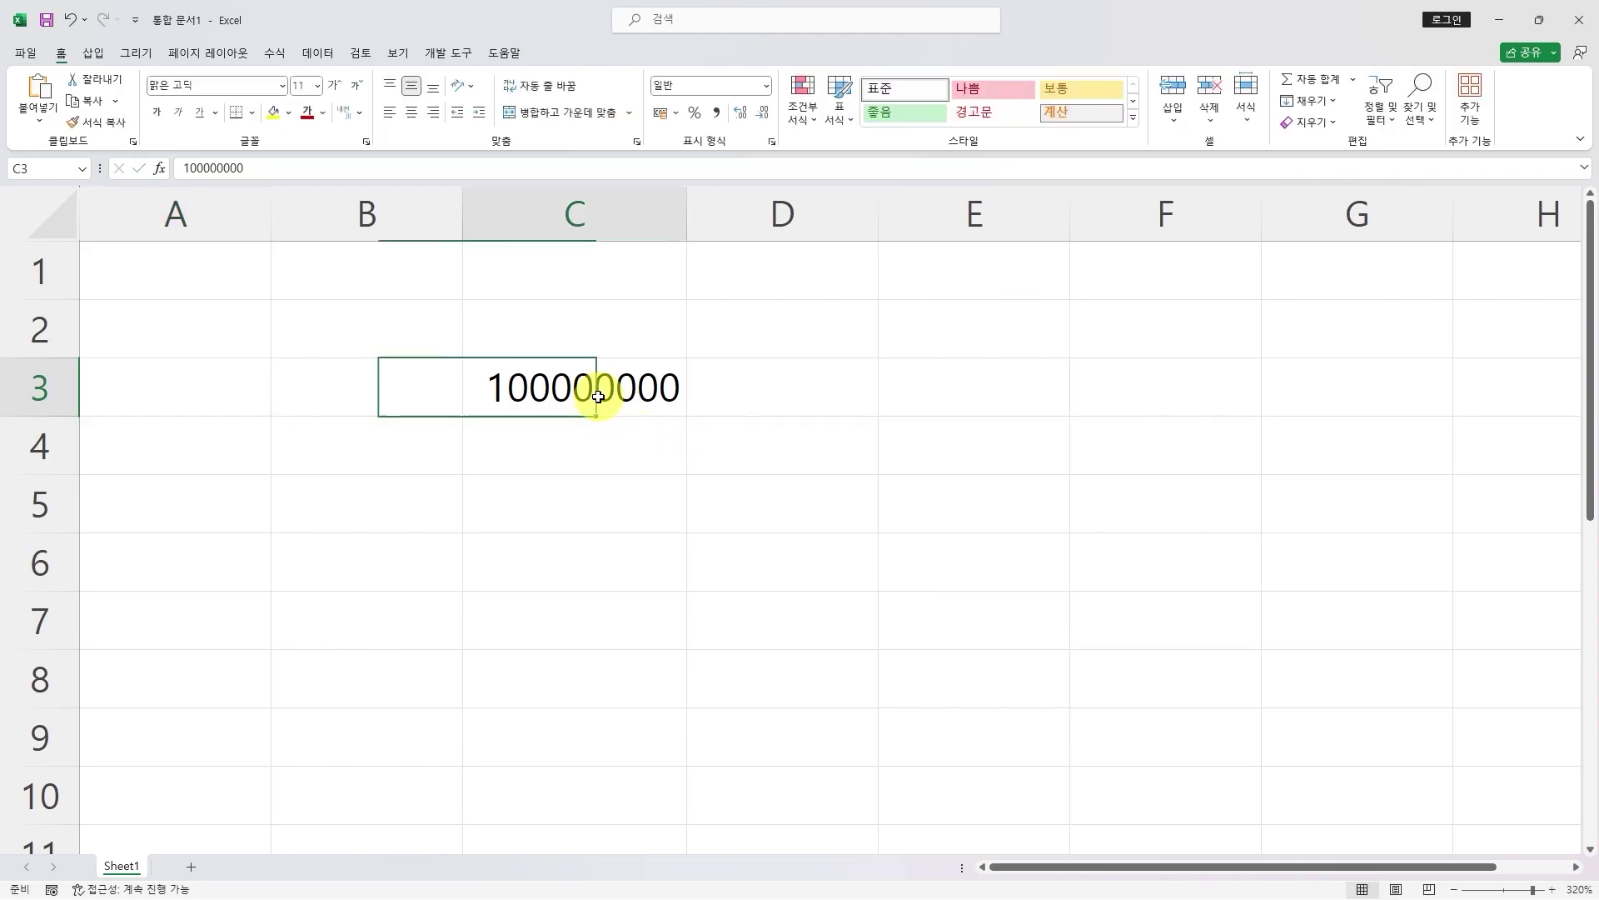
type("=100000000/3")
key("Return")
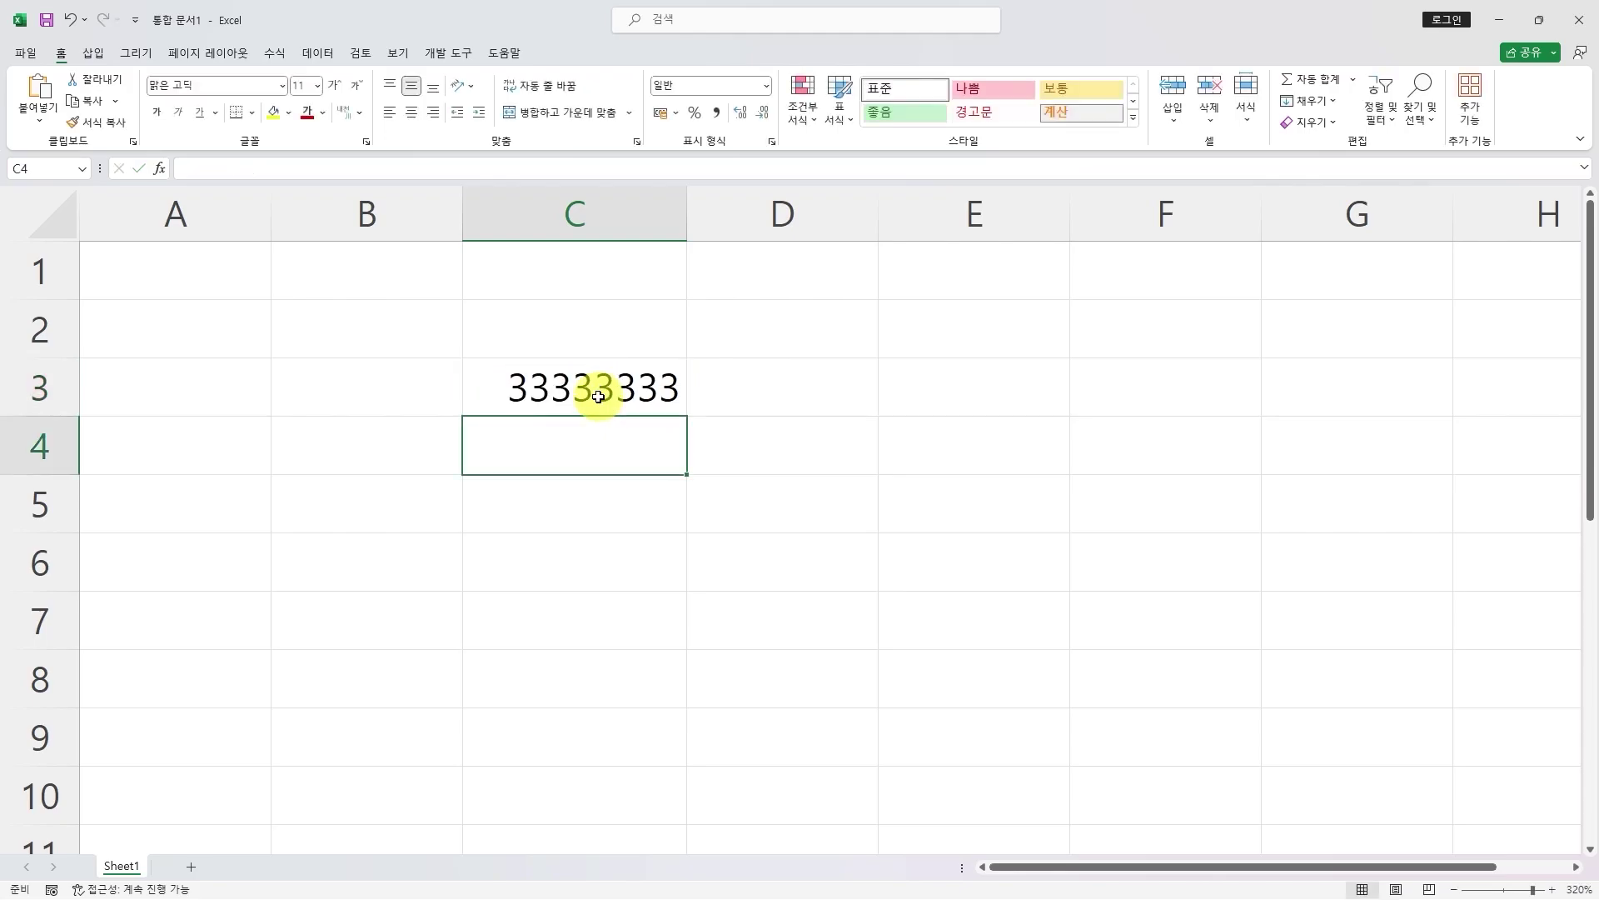
left_click_drag(686, 214, 868, 212)
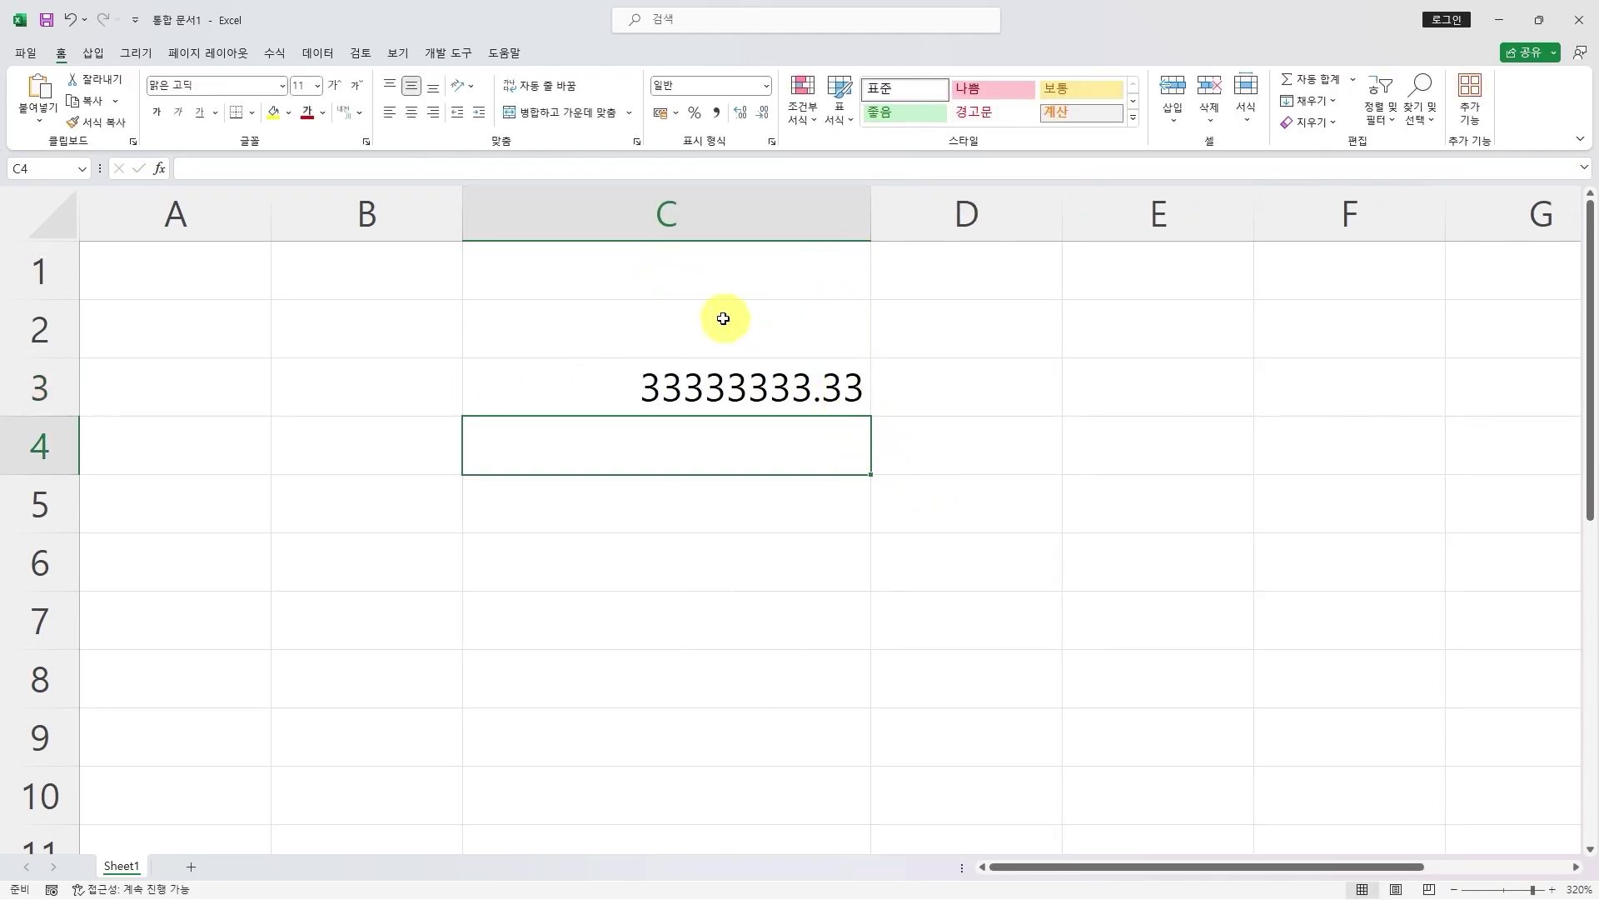
- Enter =ROUND(C3,1) in cell C4 to round the C3 value to one decimal place
type("=r")
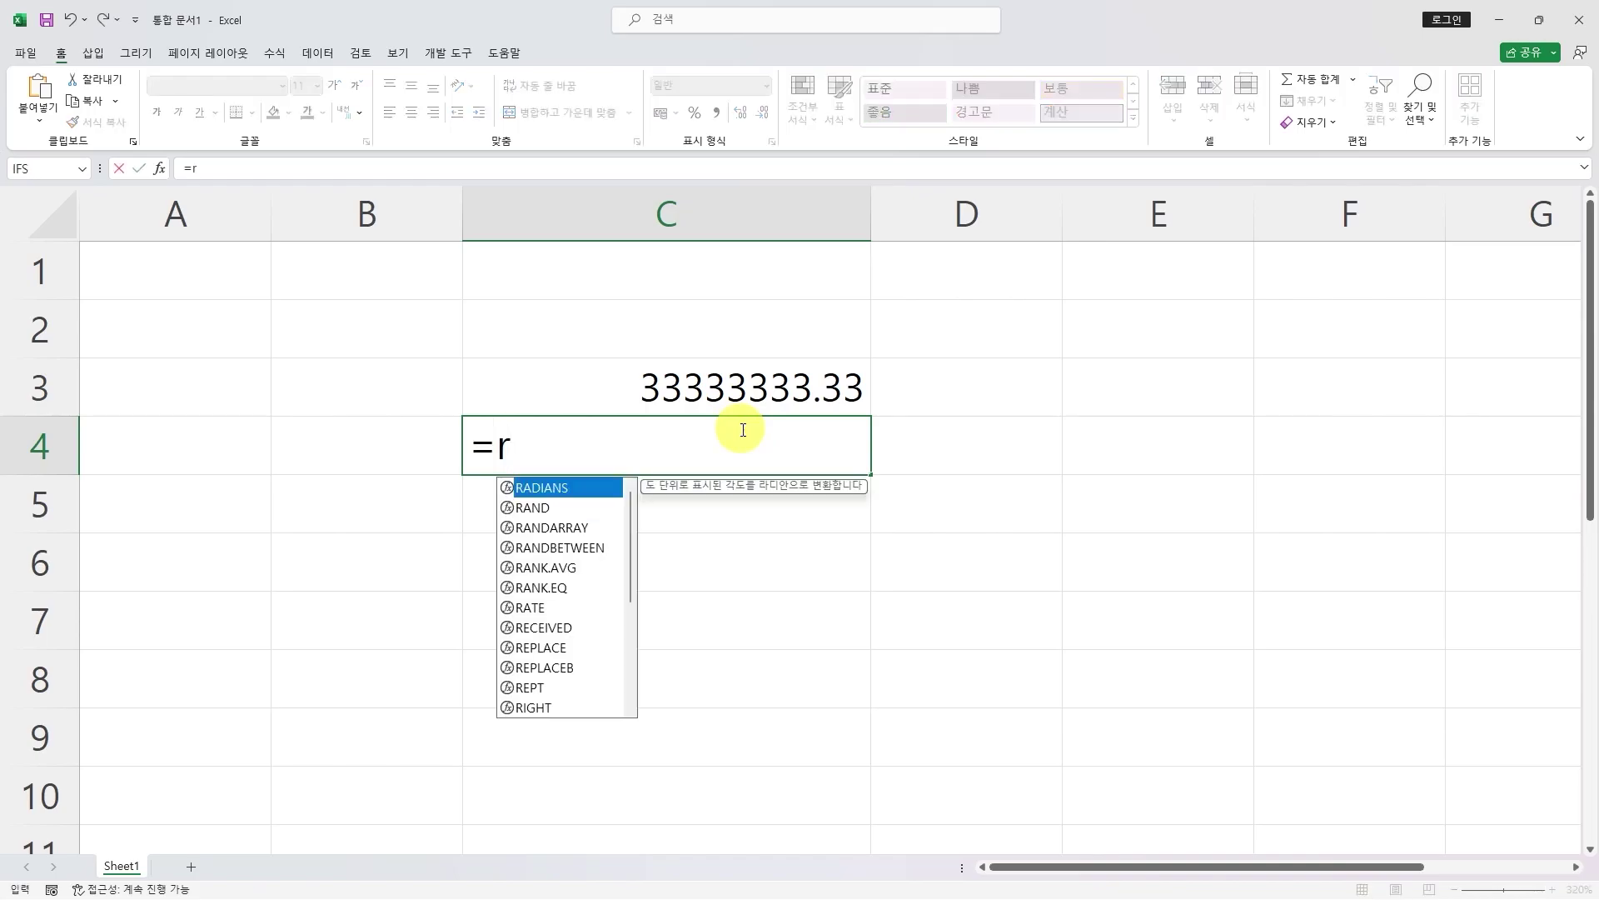
type("ound")
key("Tab")
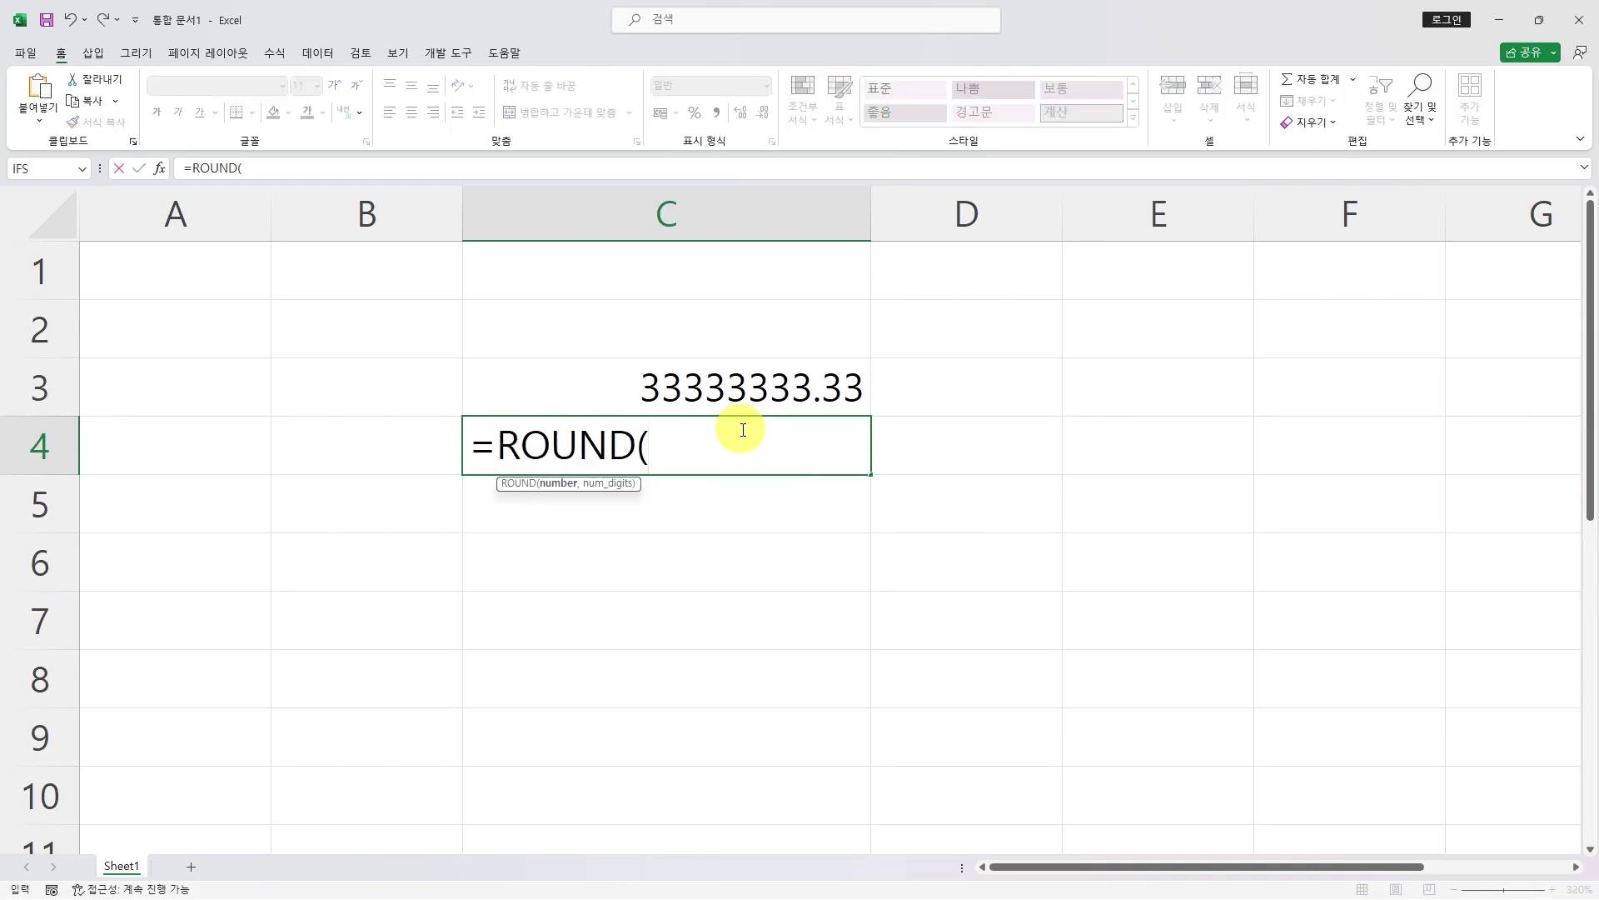
left_click(668, 397)
type(",1")
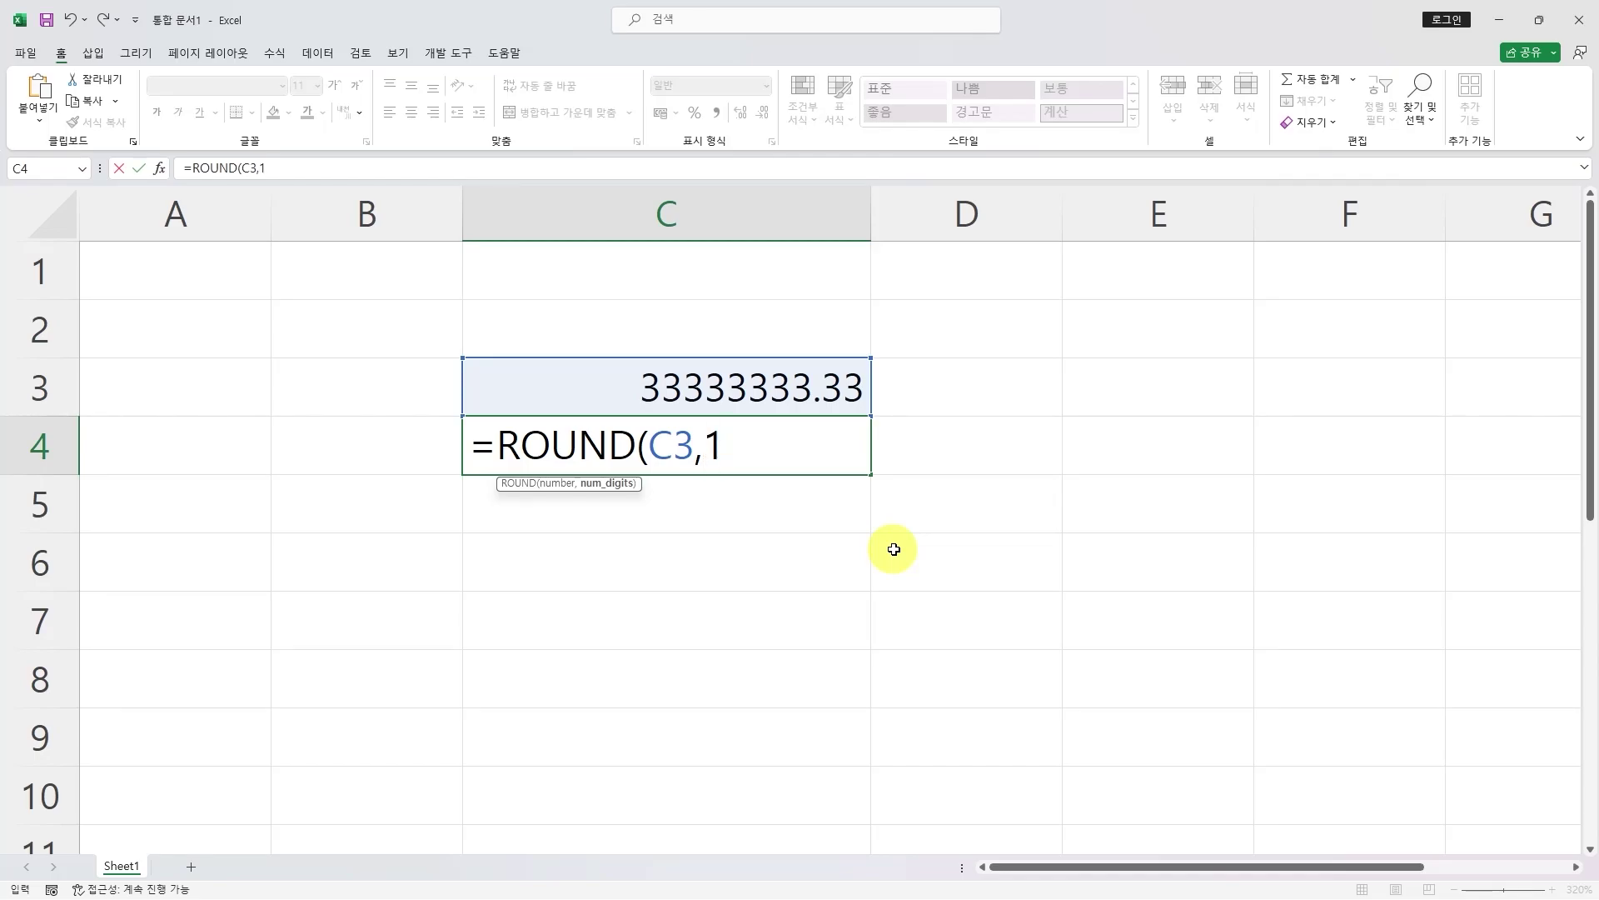
key("Return")
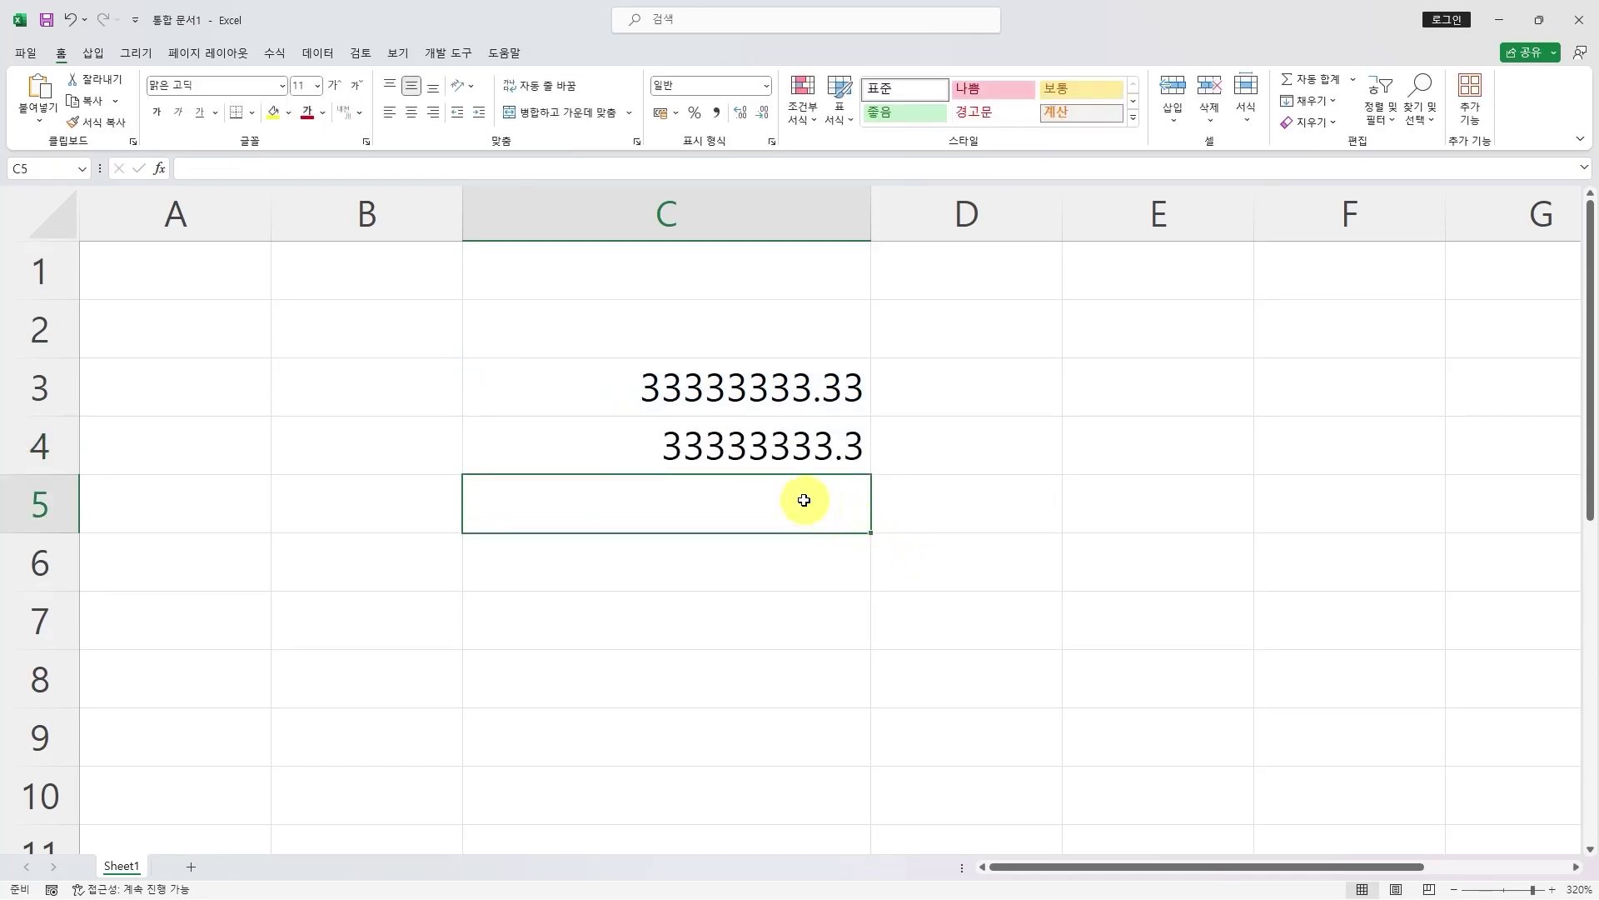
- Enter =ROUND(C3,0) in cell C5 to round the C3 value to a whole number
type("=rou")
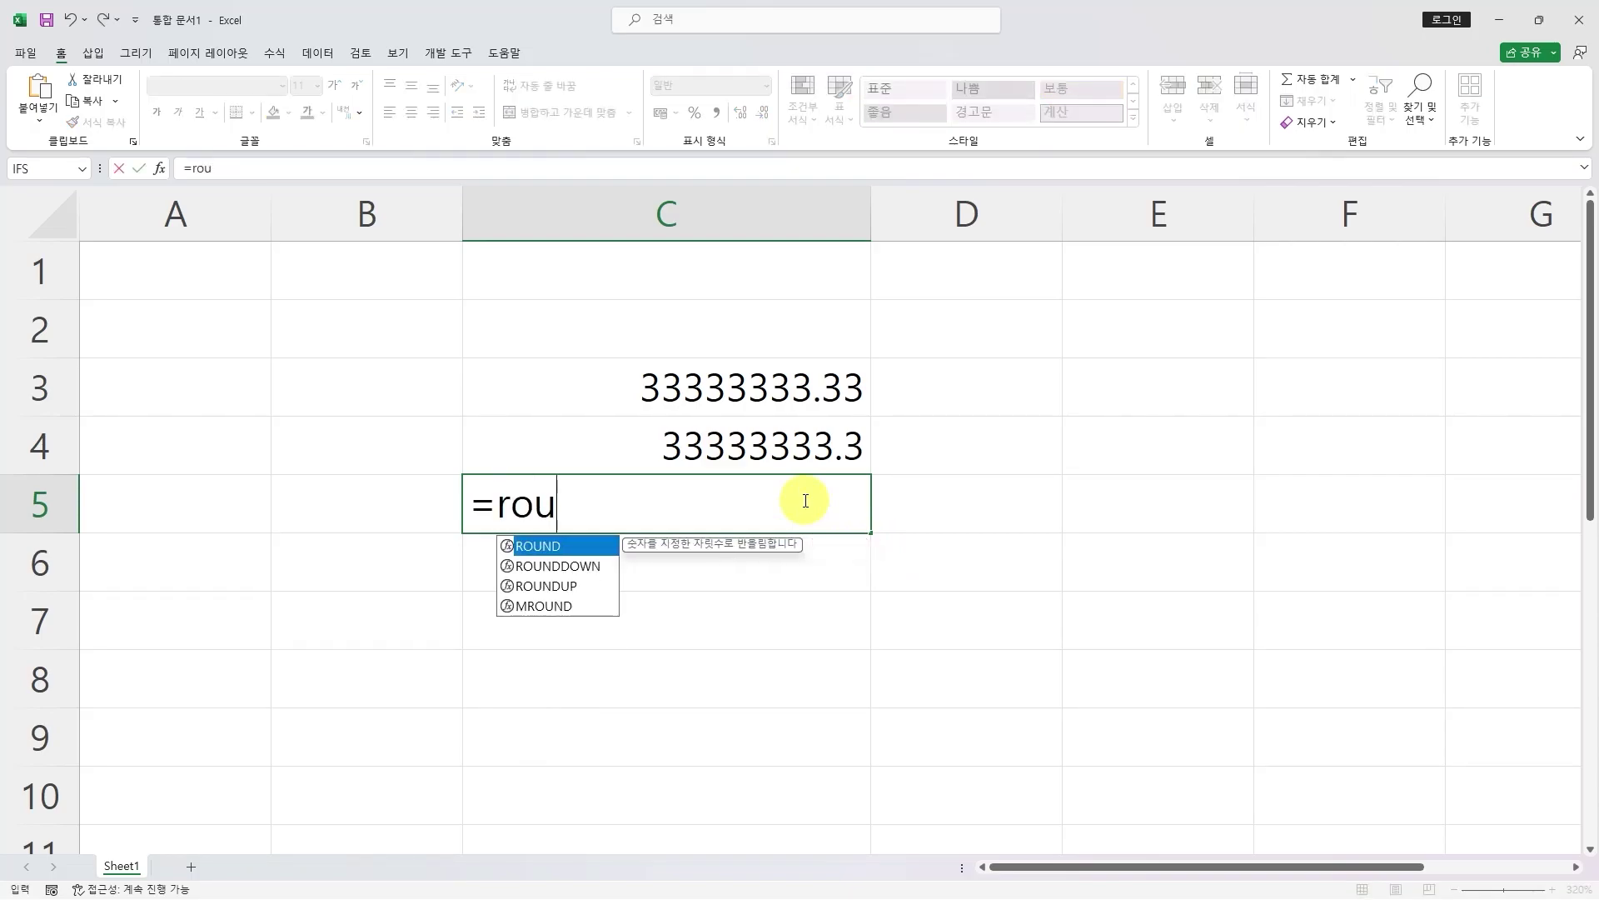
type("n")
key("Tab")
left_click(734, 394)
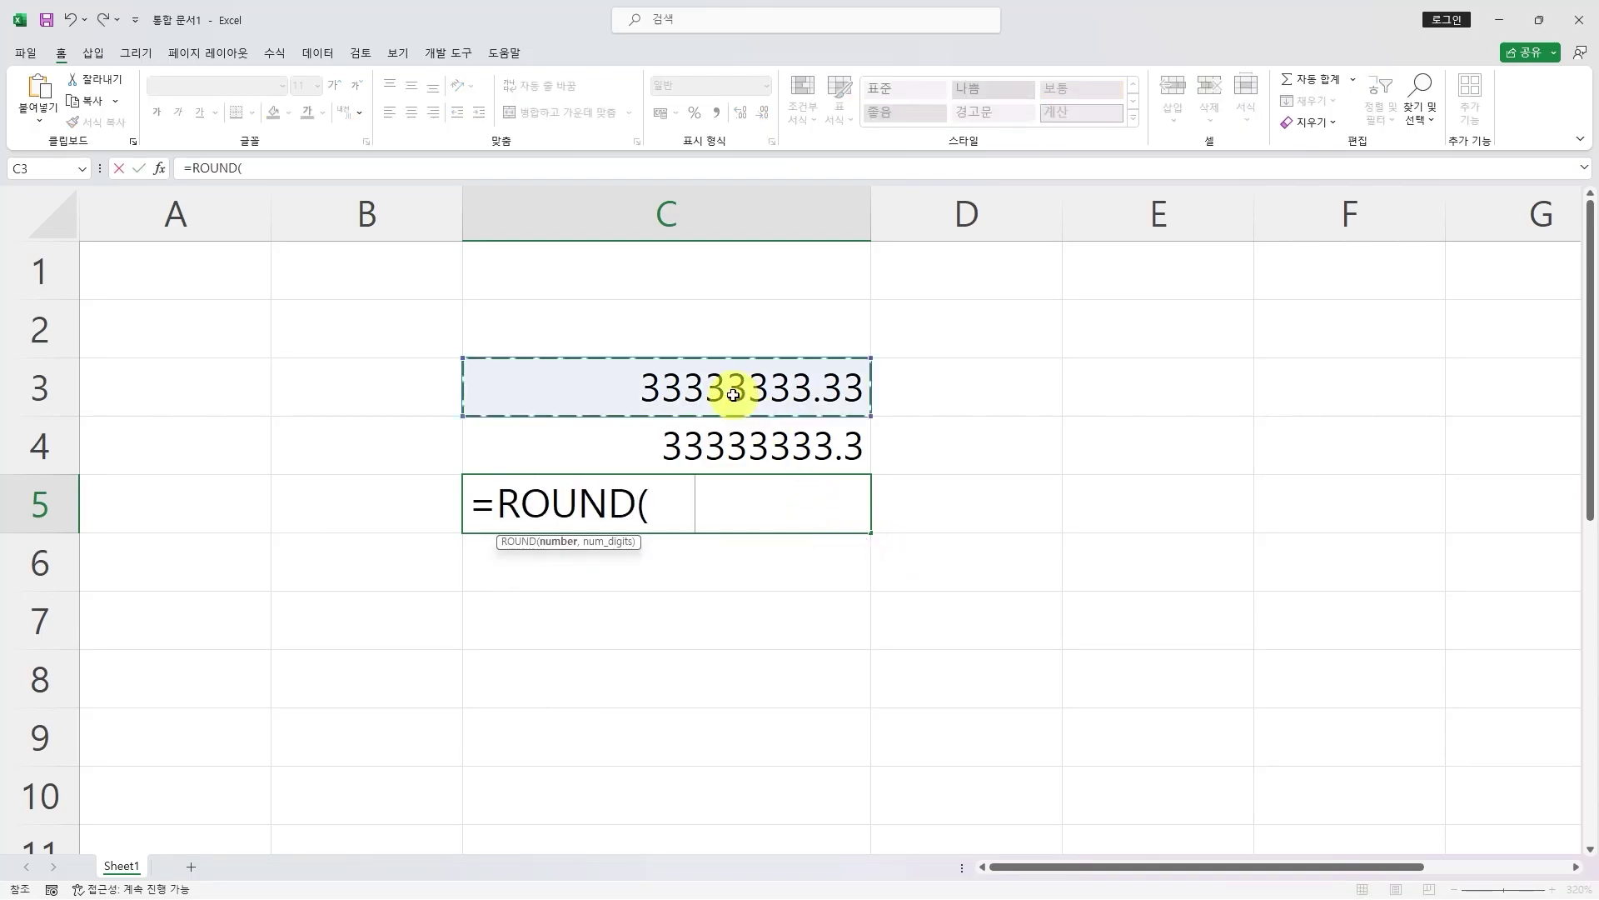
type(",")
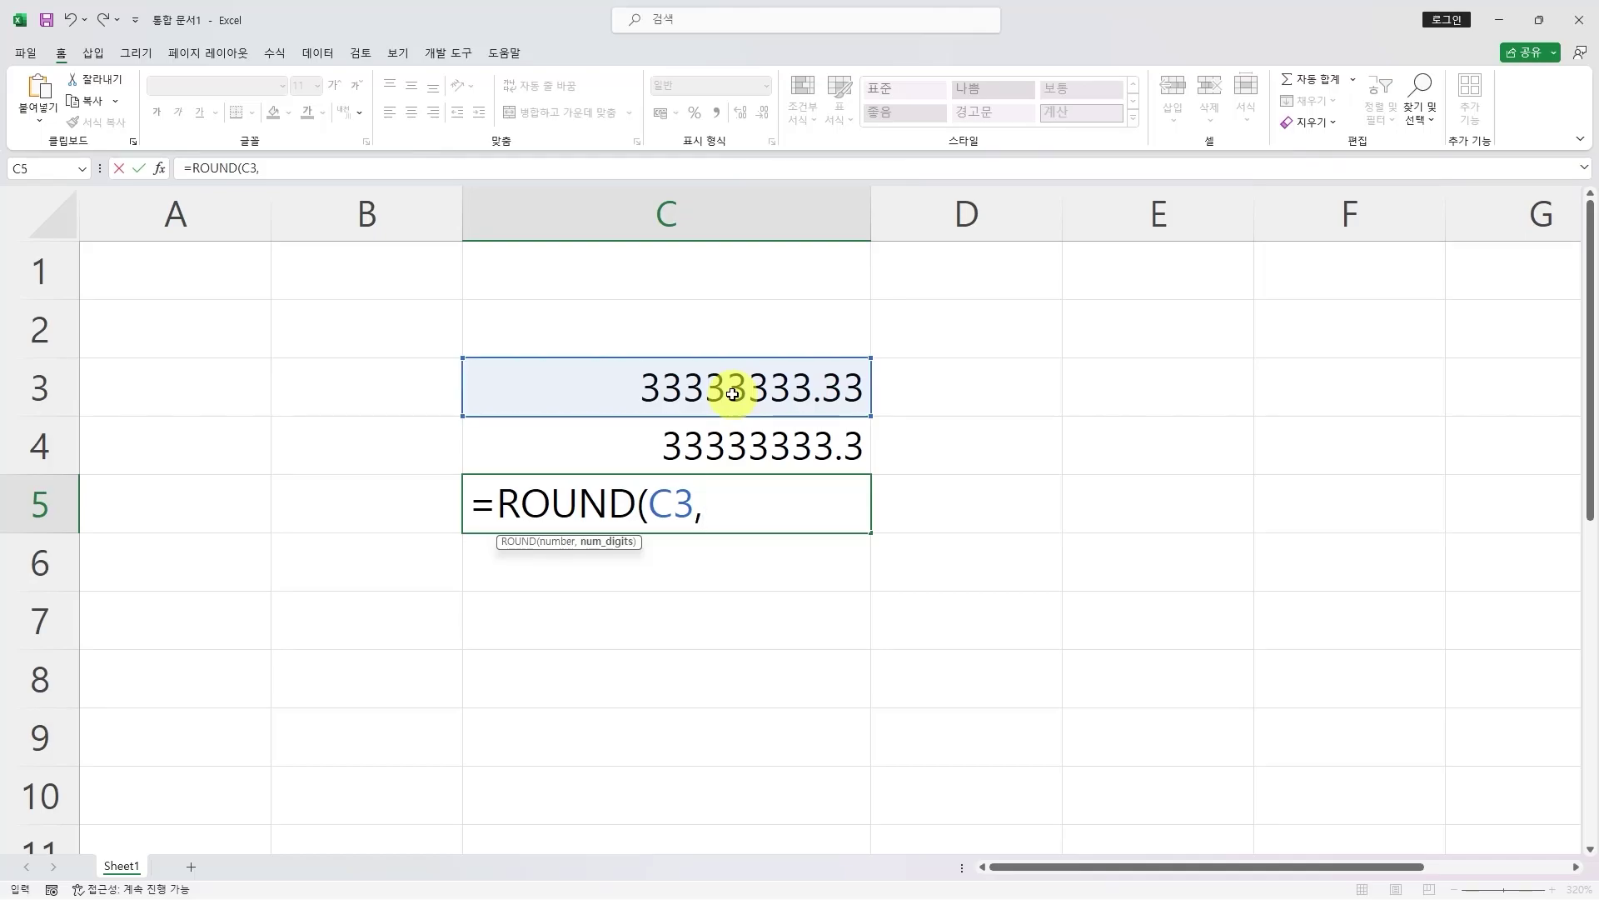
type("0)")
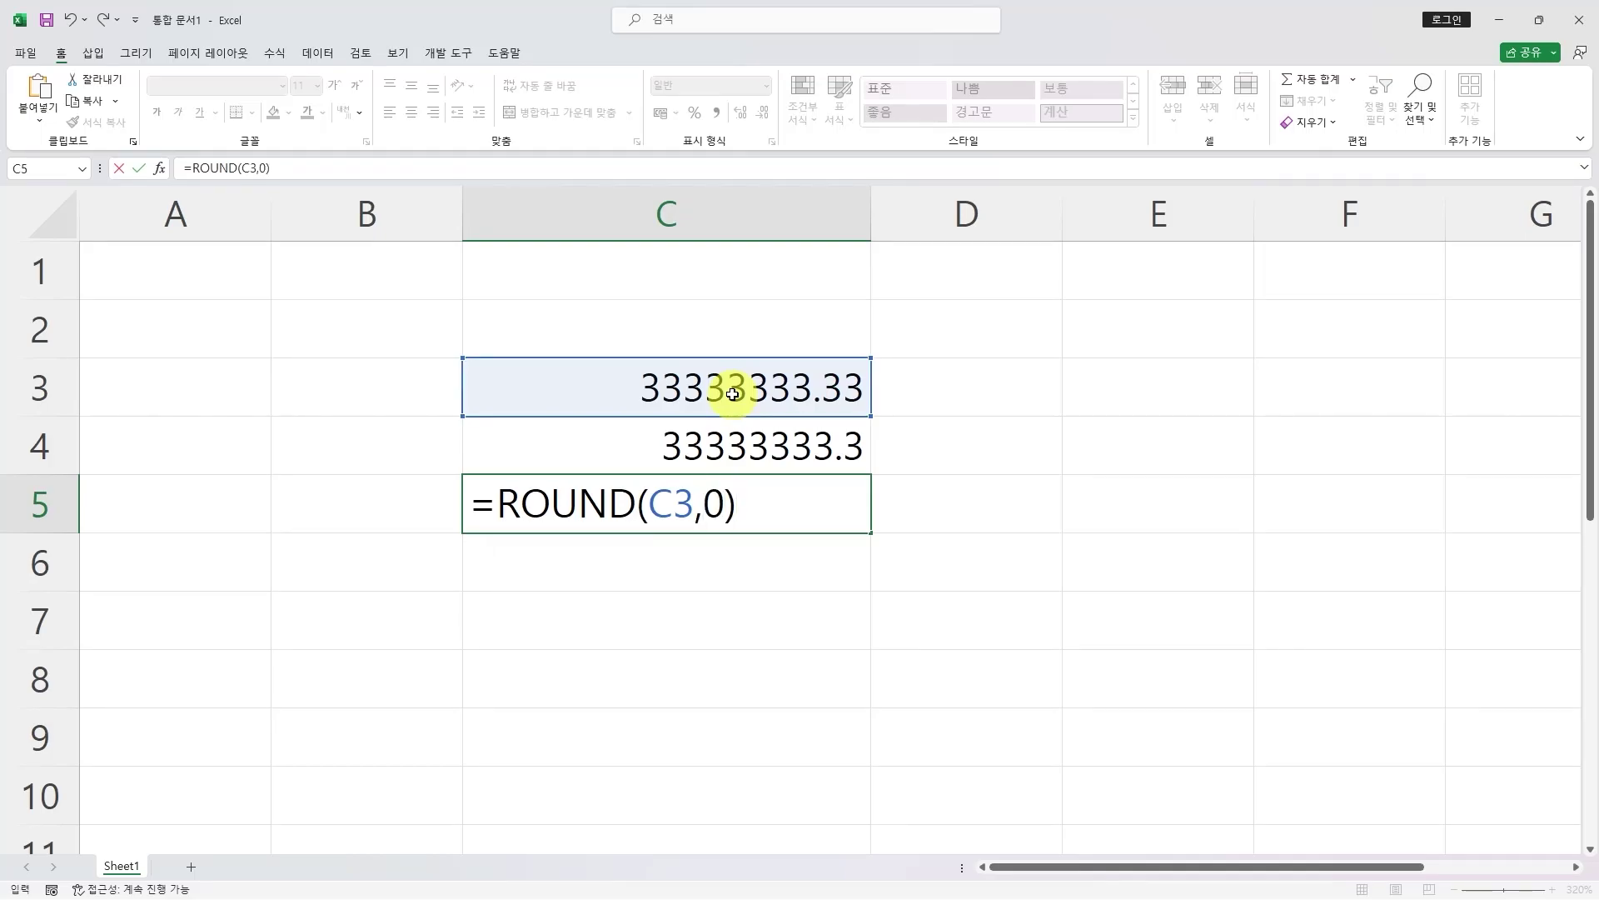
key("Return")
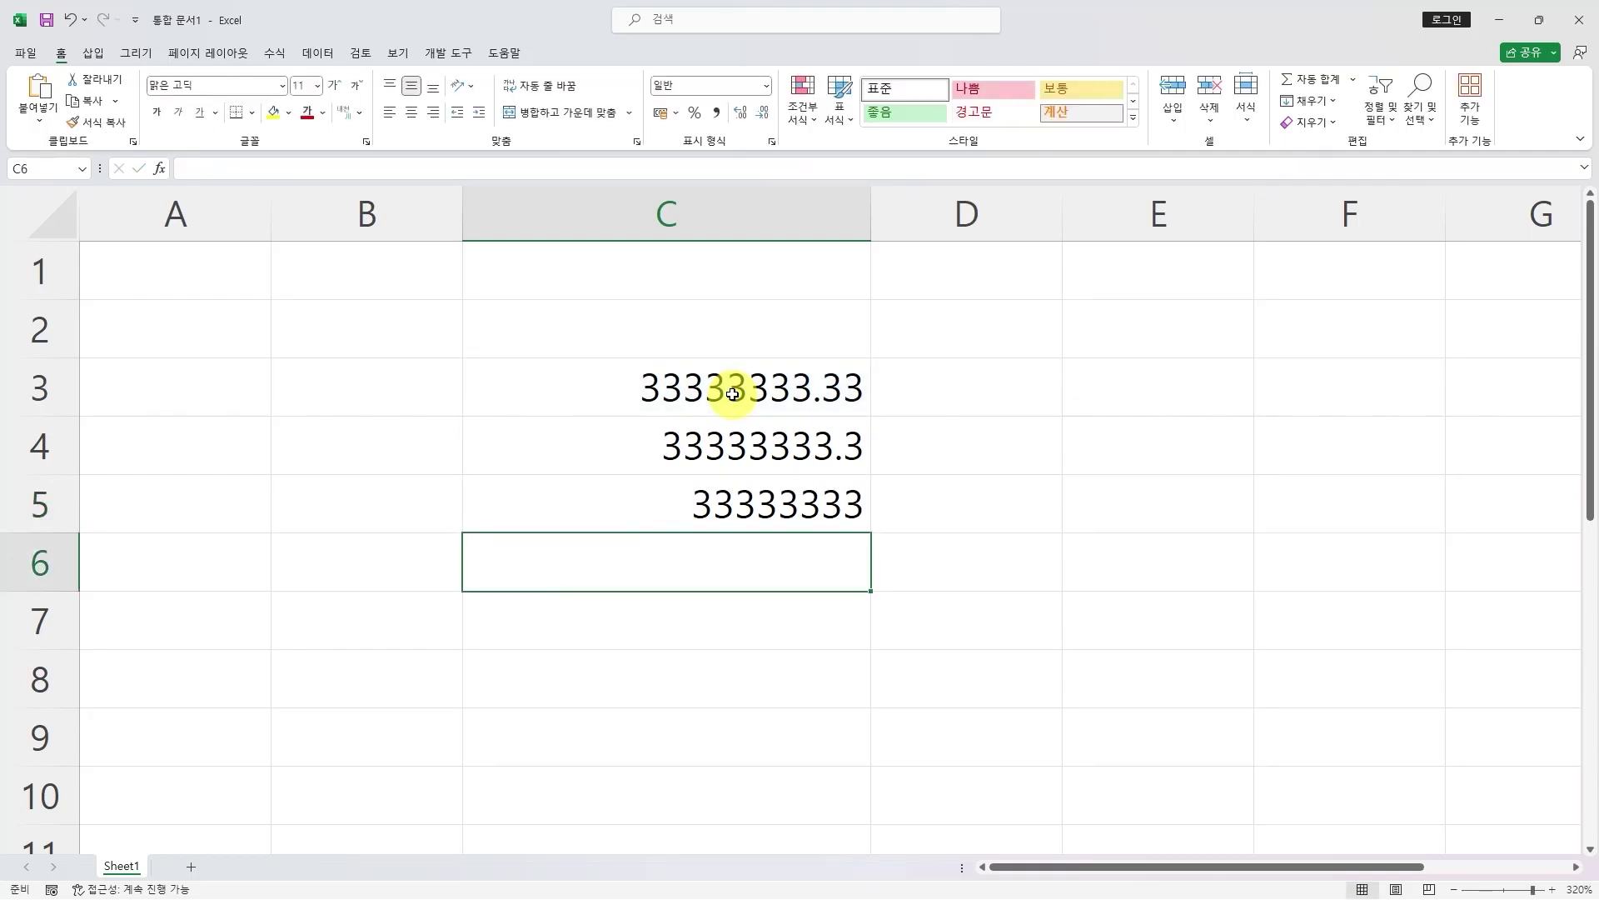
- Enter =ROUND(C3,-1) in cell C6 to round the C3 value to the tens place
type("=rou")
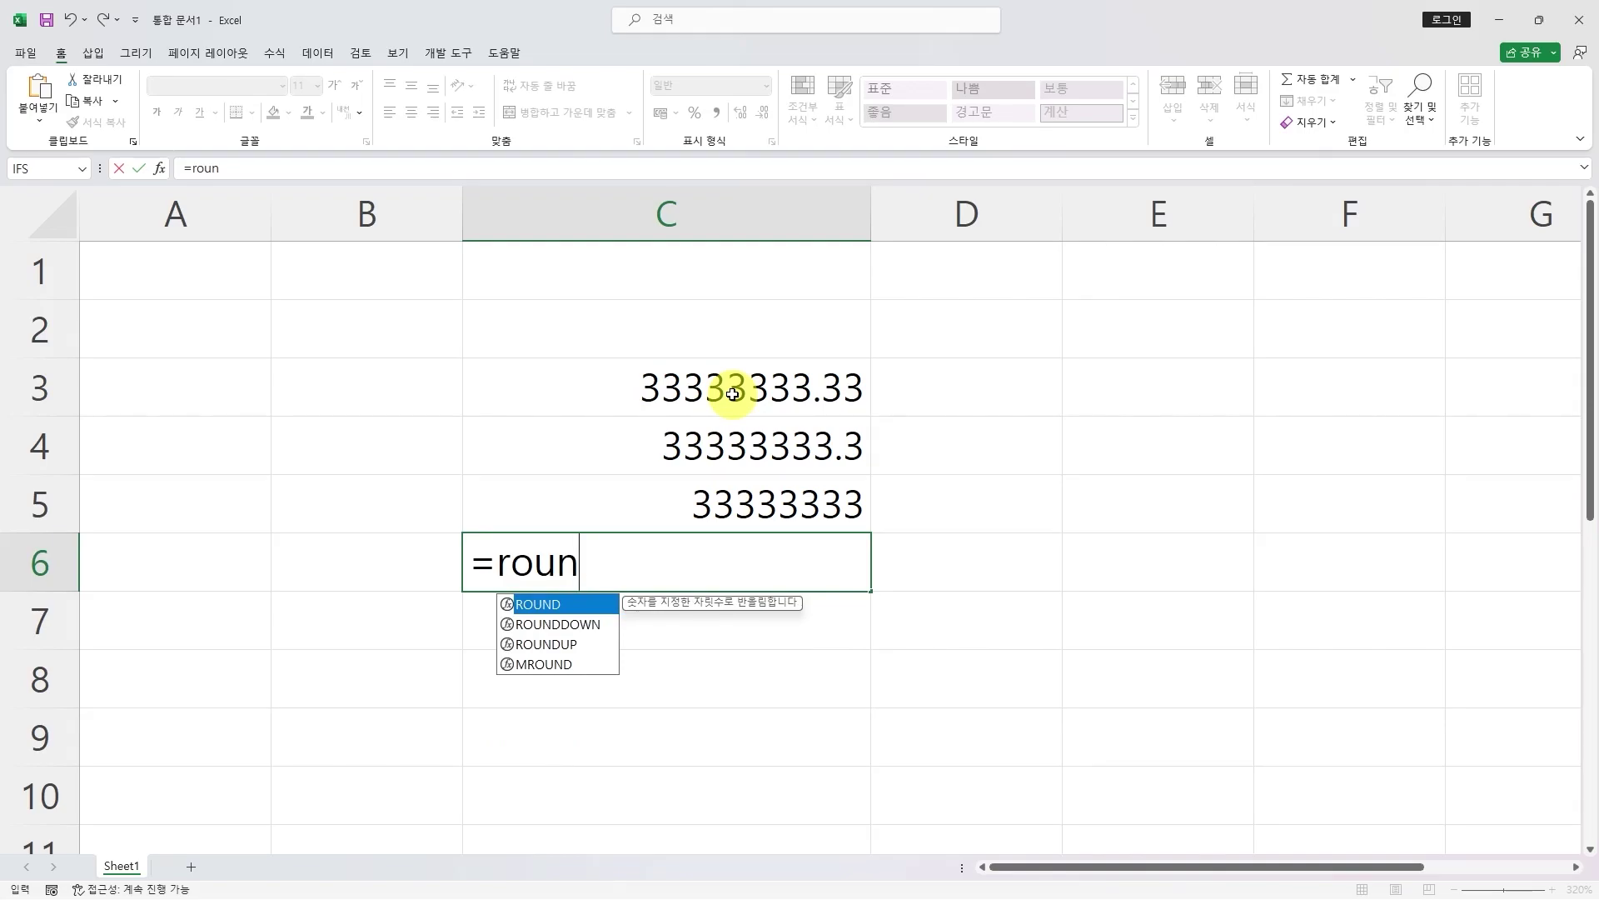
type("n")
key("Tab")
left_click(759, 392)
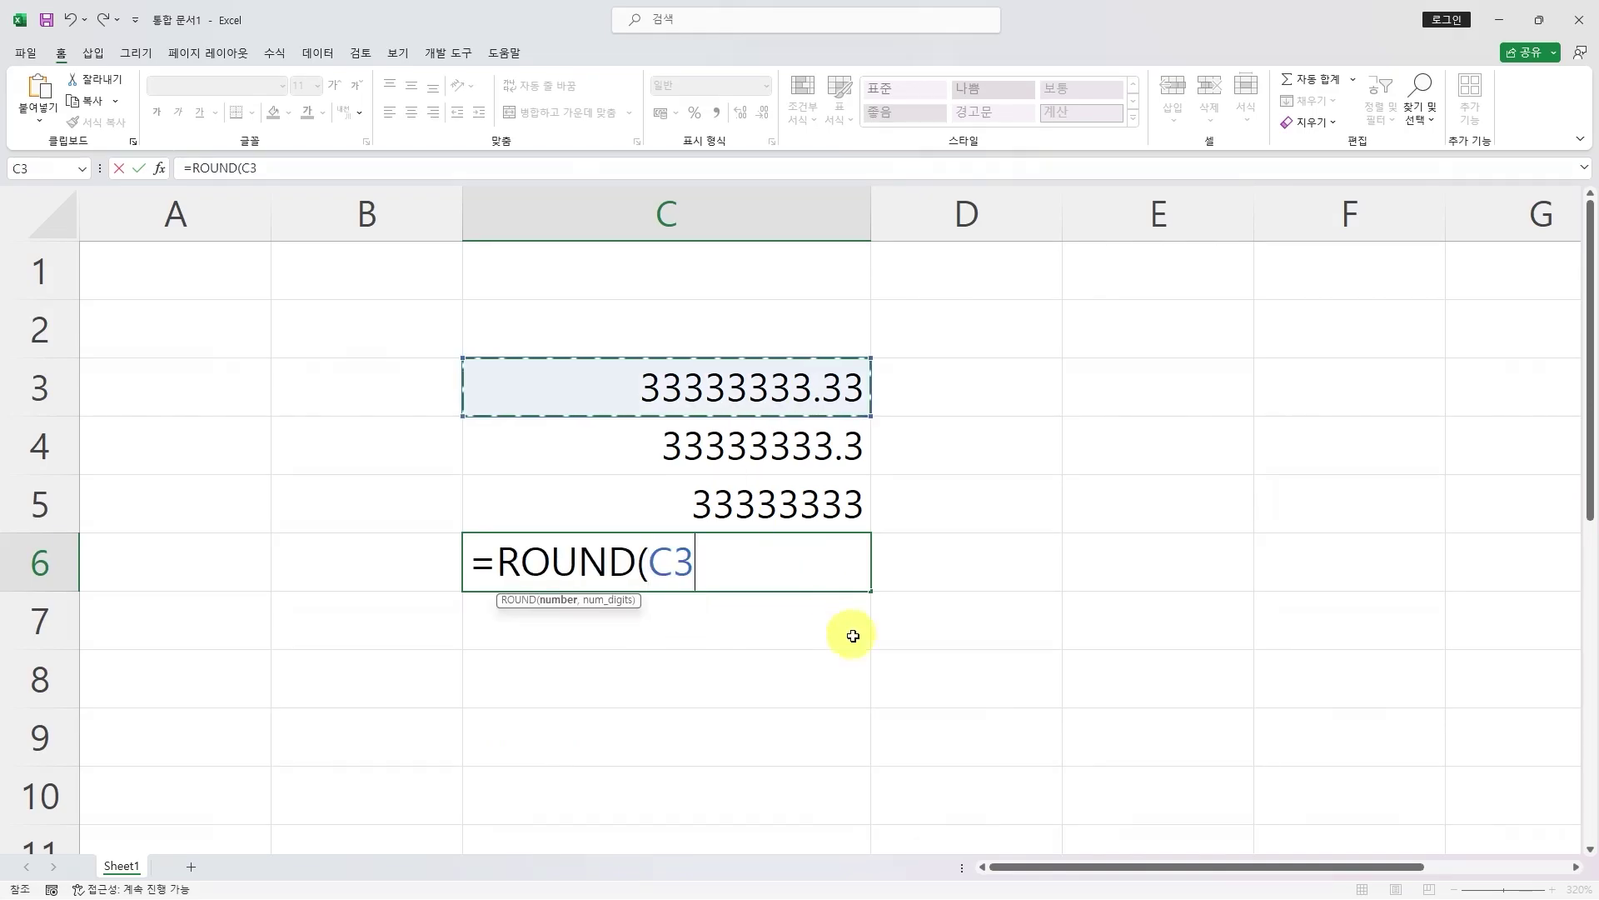
type(",-")
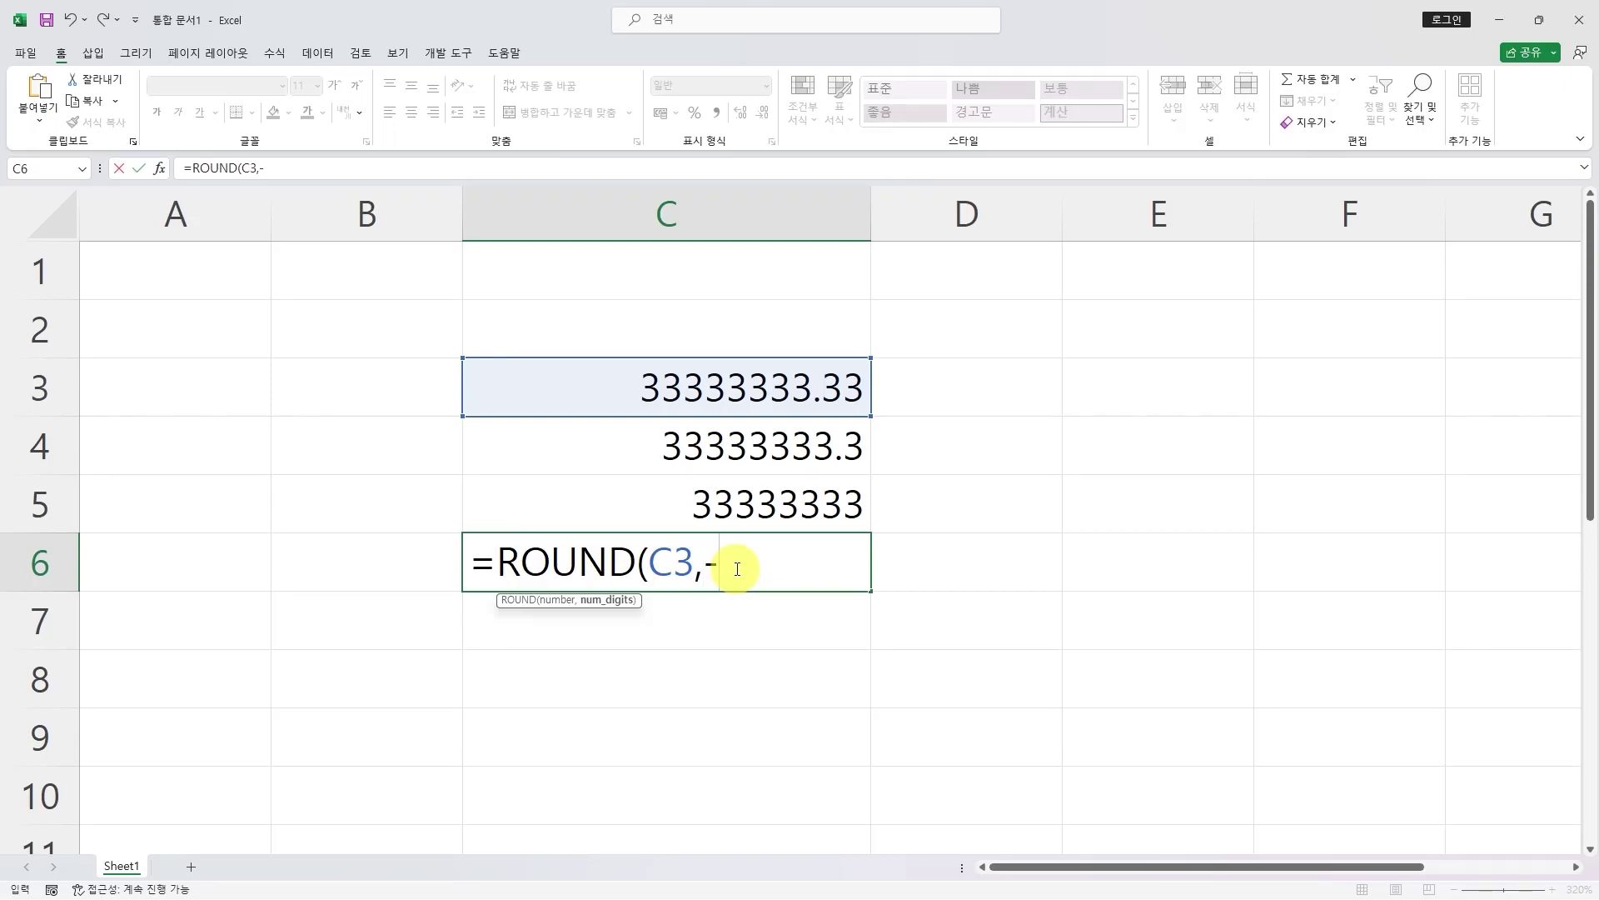
type(")")
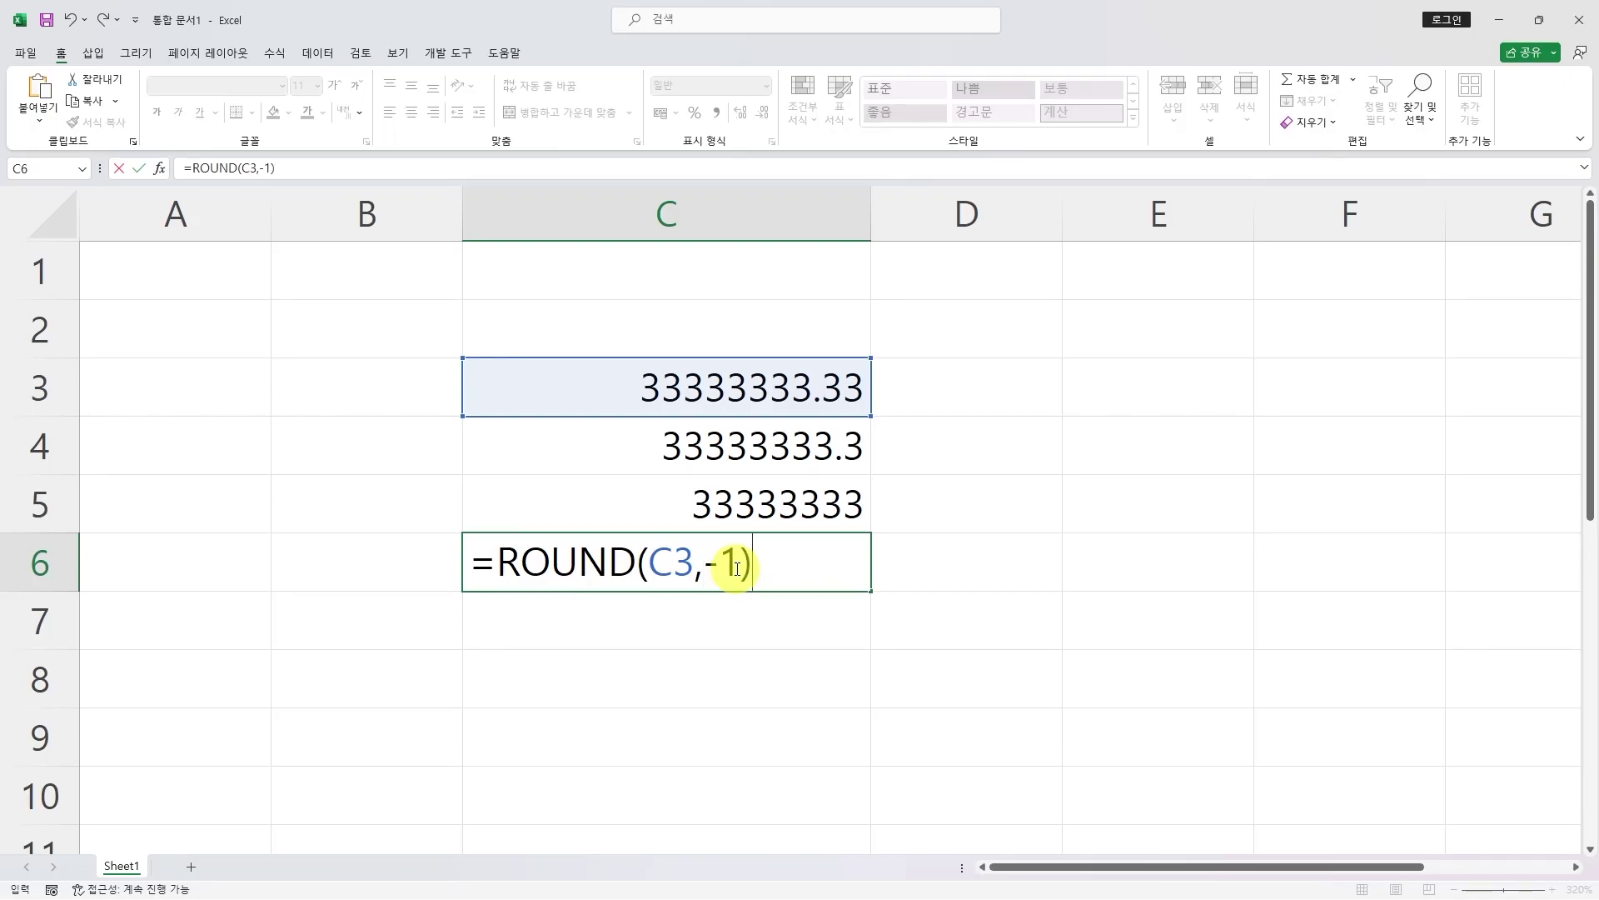
key("Return")
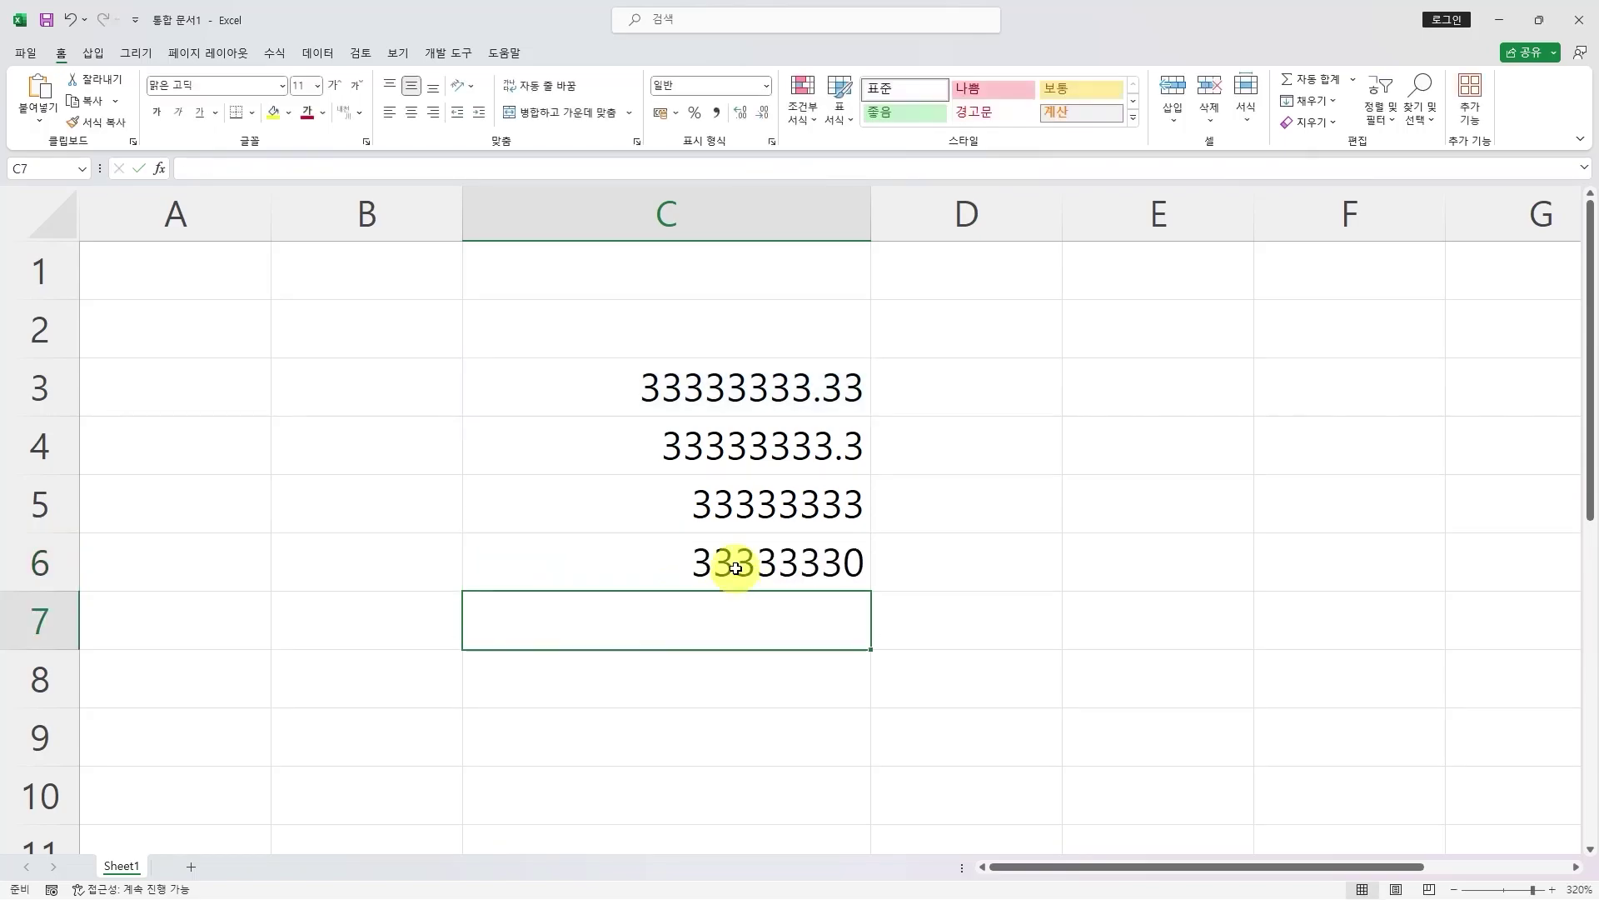
- Change the formula in cell C6 to =ROUND(C3,-2) to round the C3 value to the hundreds place
key("Up")
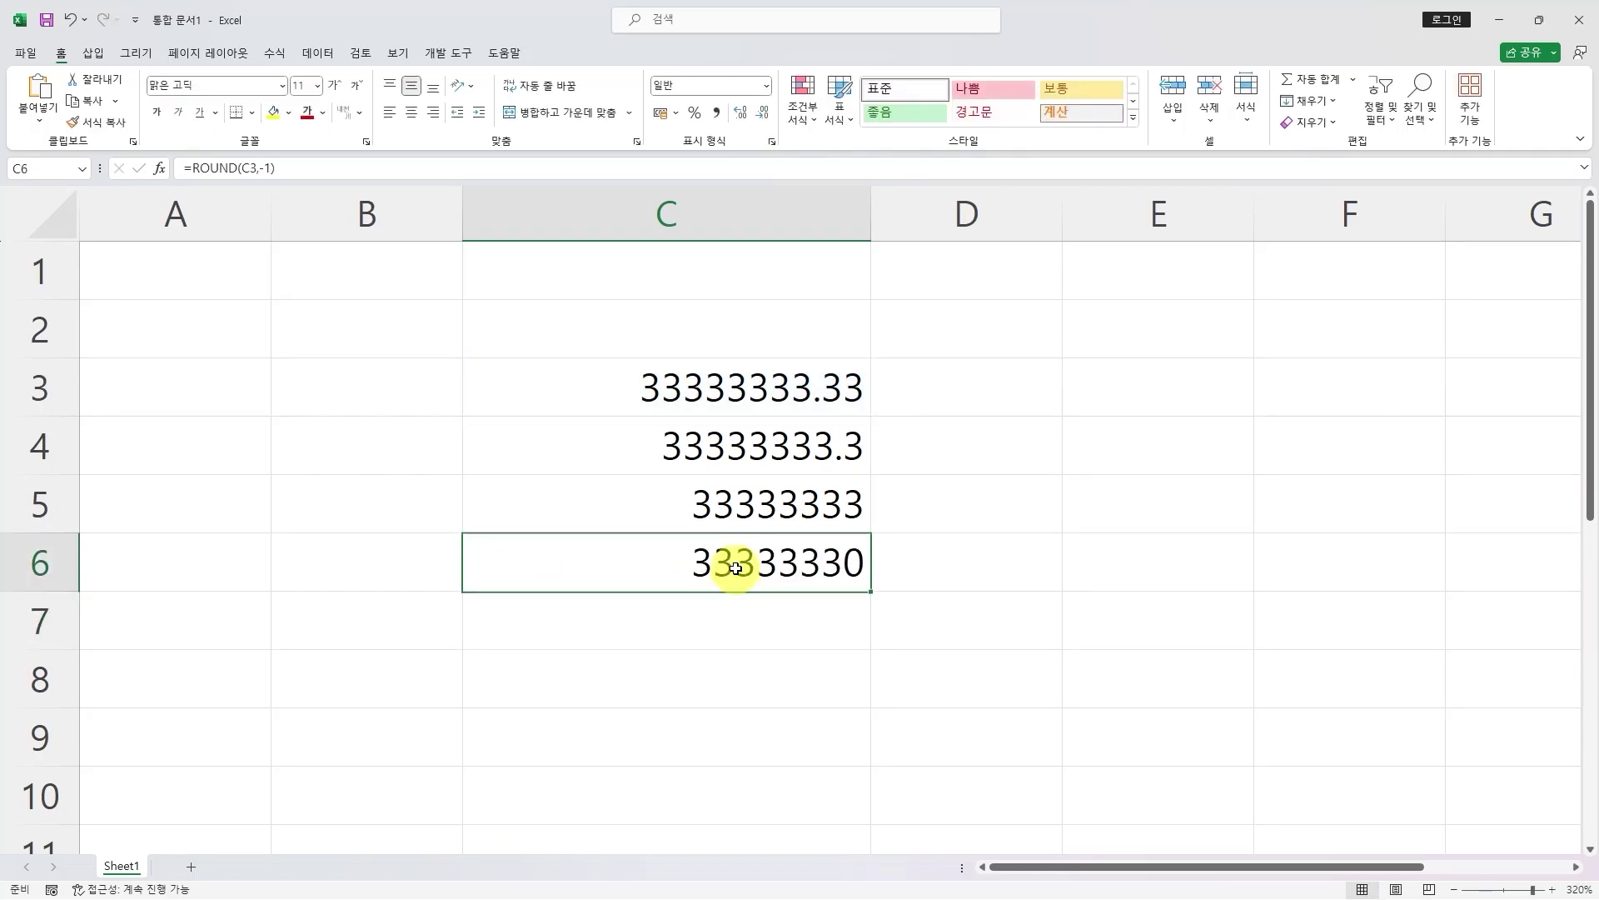
key("F2")
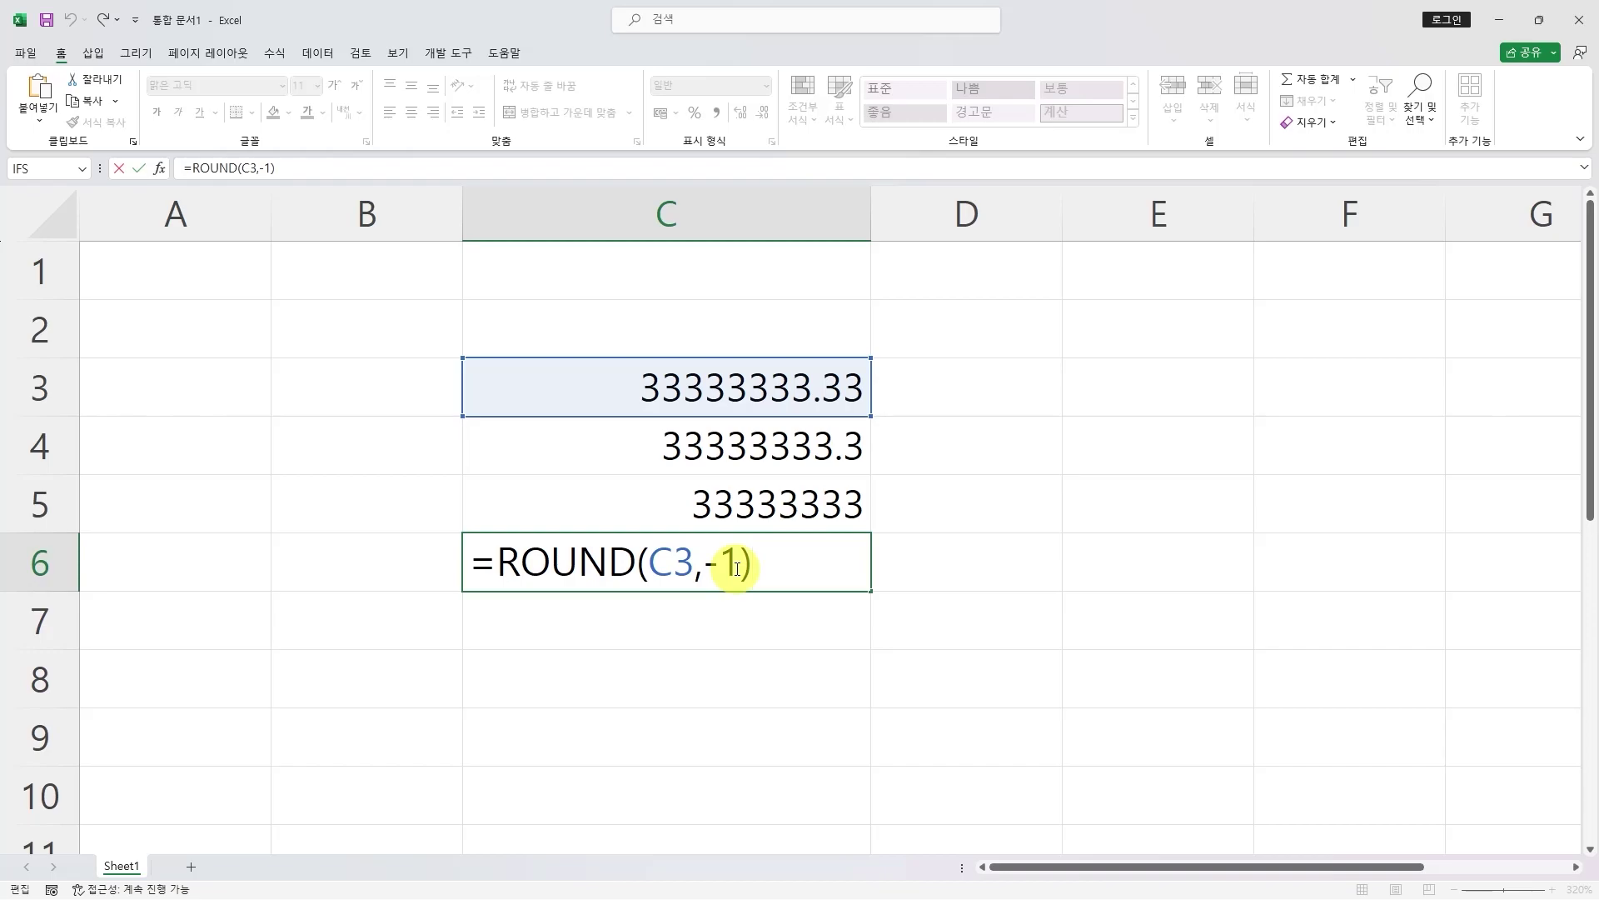
double_click(730, 564)
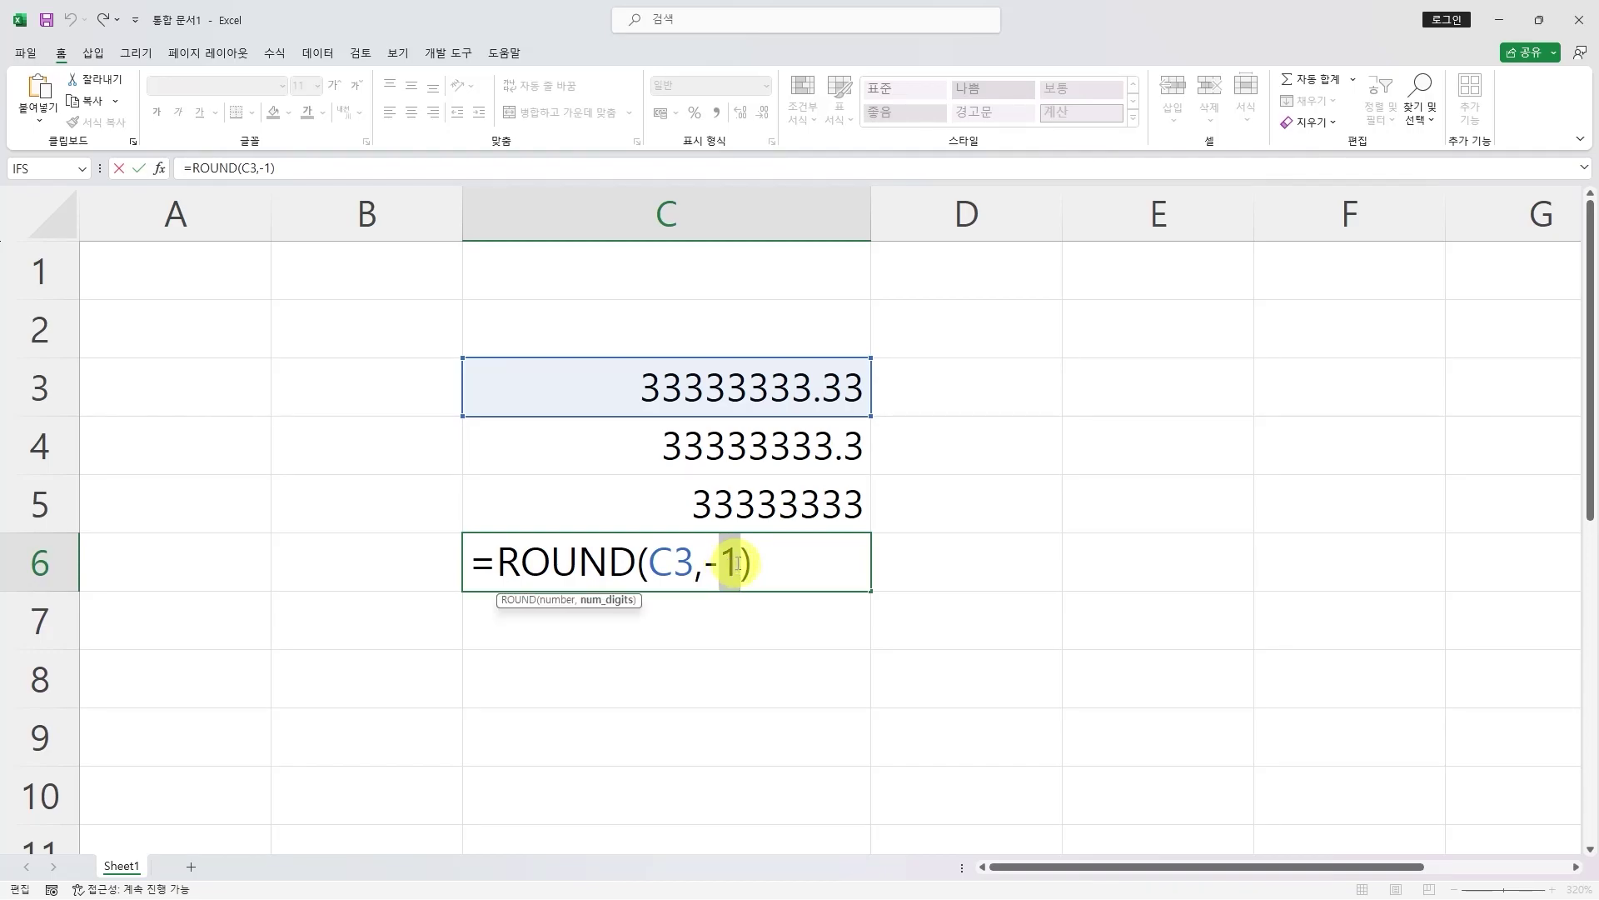
type("2")
key("Return")
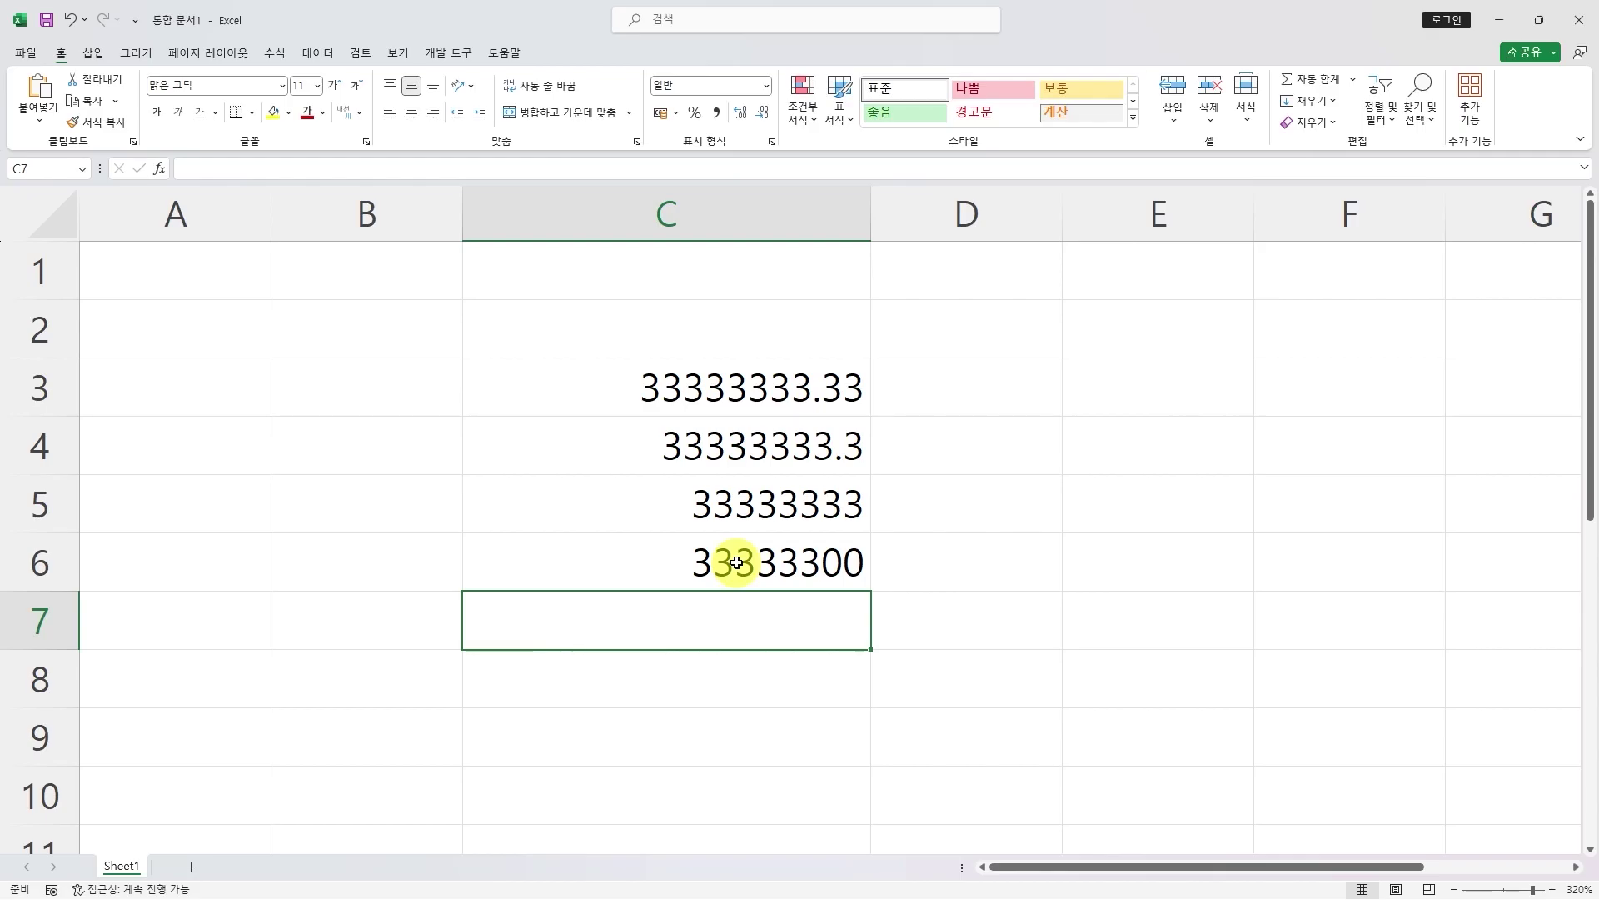
- Change the formula in cell C6 to =ROUND(C3,-3) to round the C3 value to the thousands place
double_click(736, 563)
double_click(731, 564)
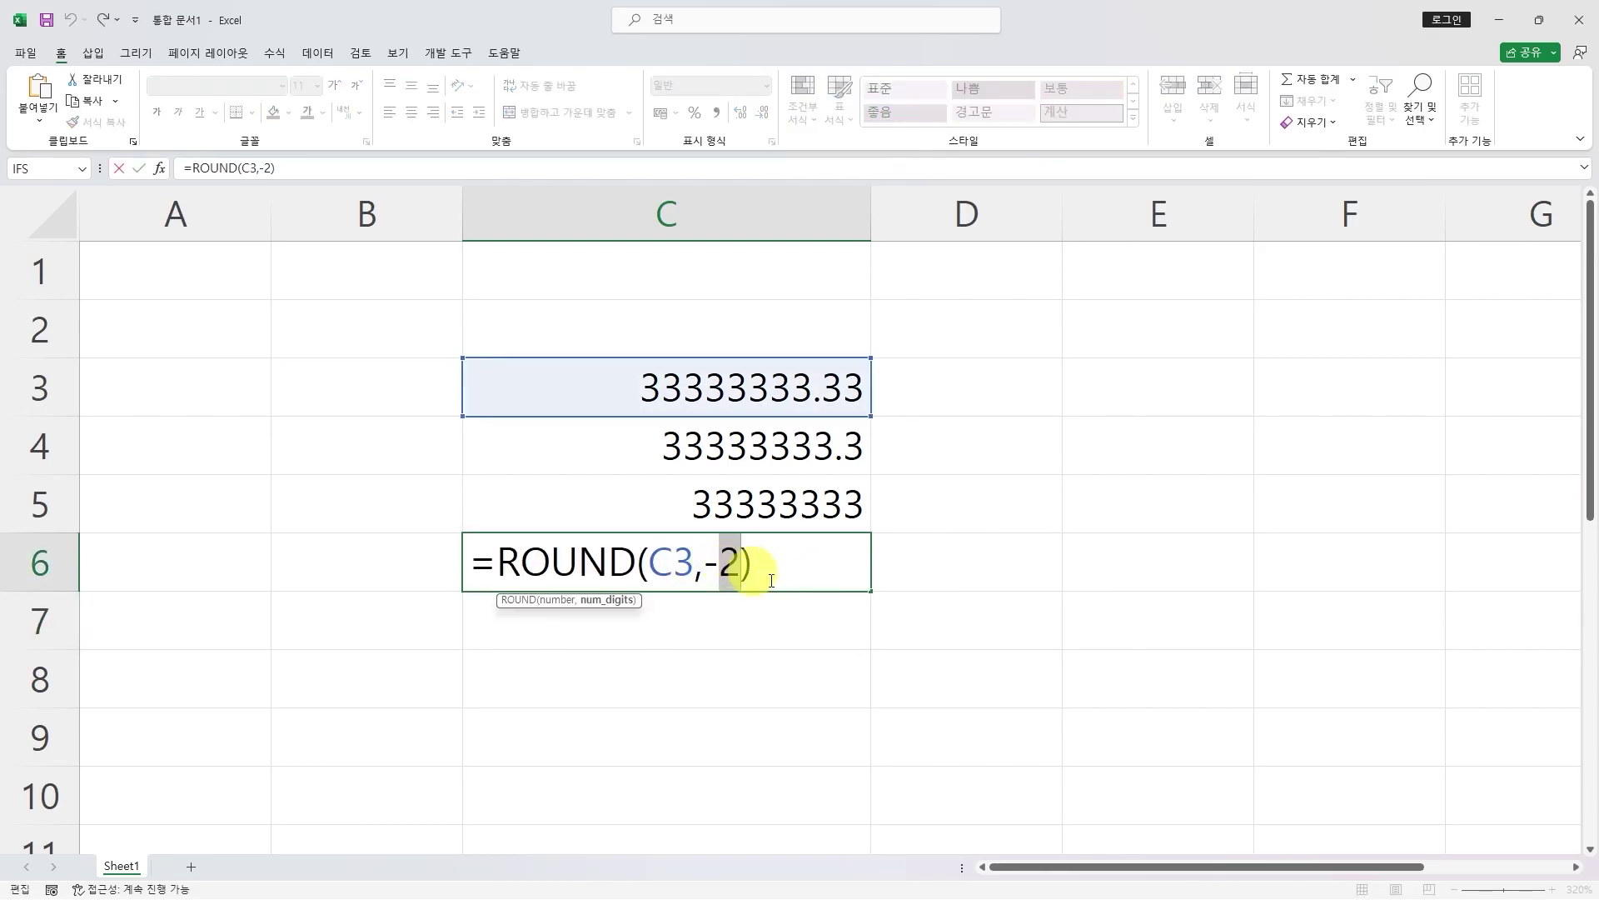
type("3")
key("Return")
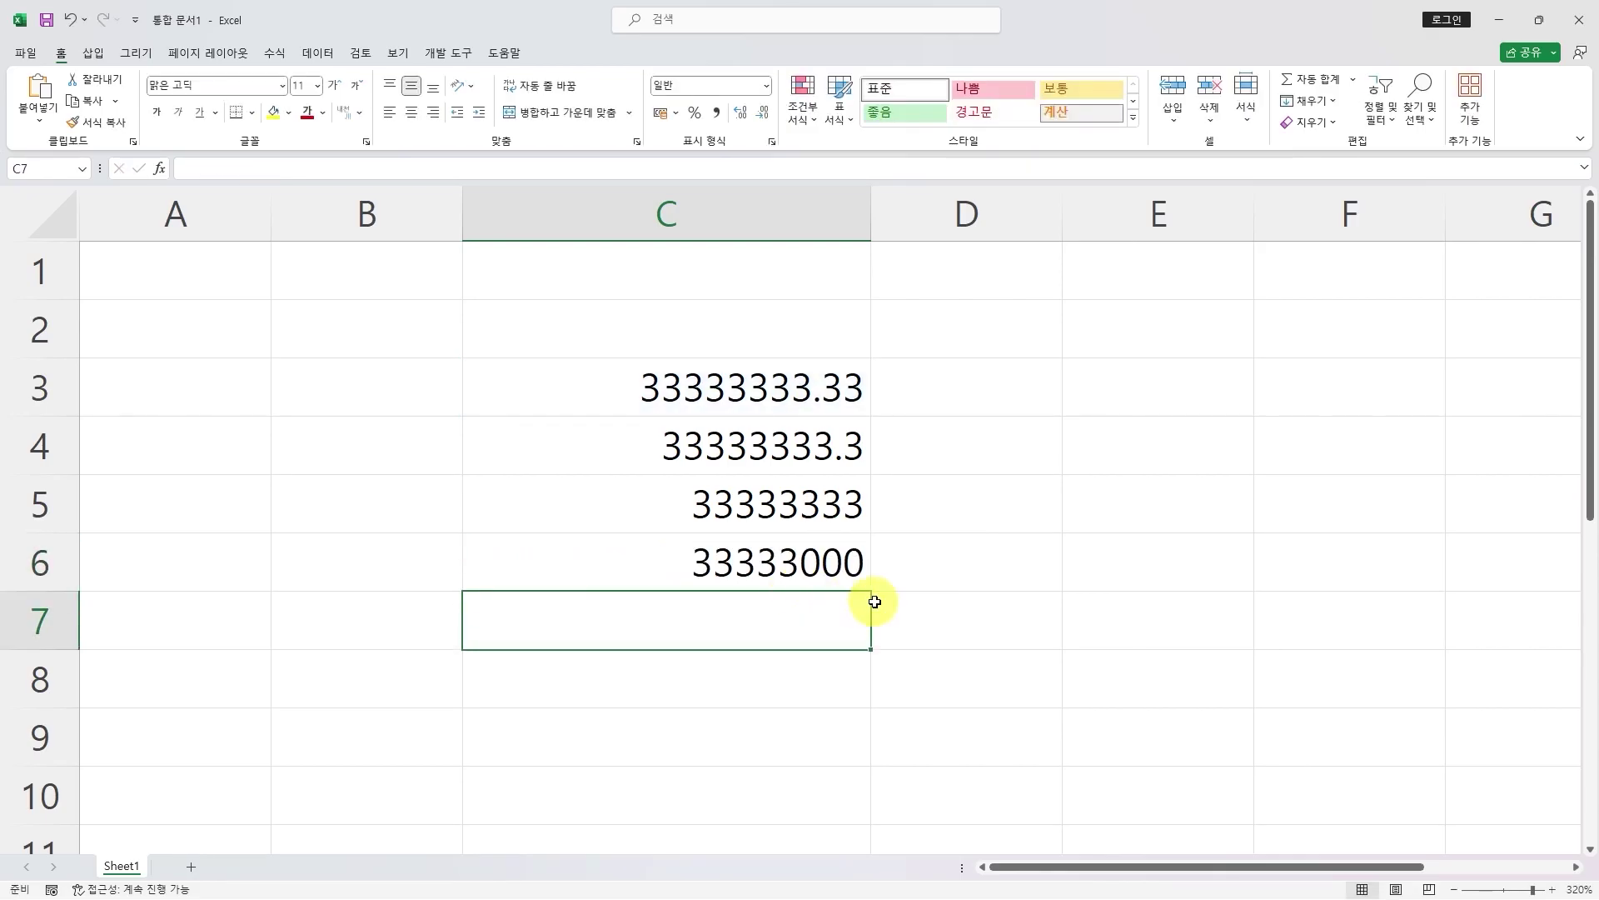
- Draw a blue ink number line beside the values, with seven ticks labelled -3, -2, -1, 0, 1, 2 and 3
left_click(133, 55)
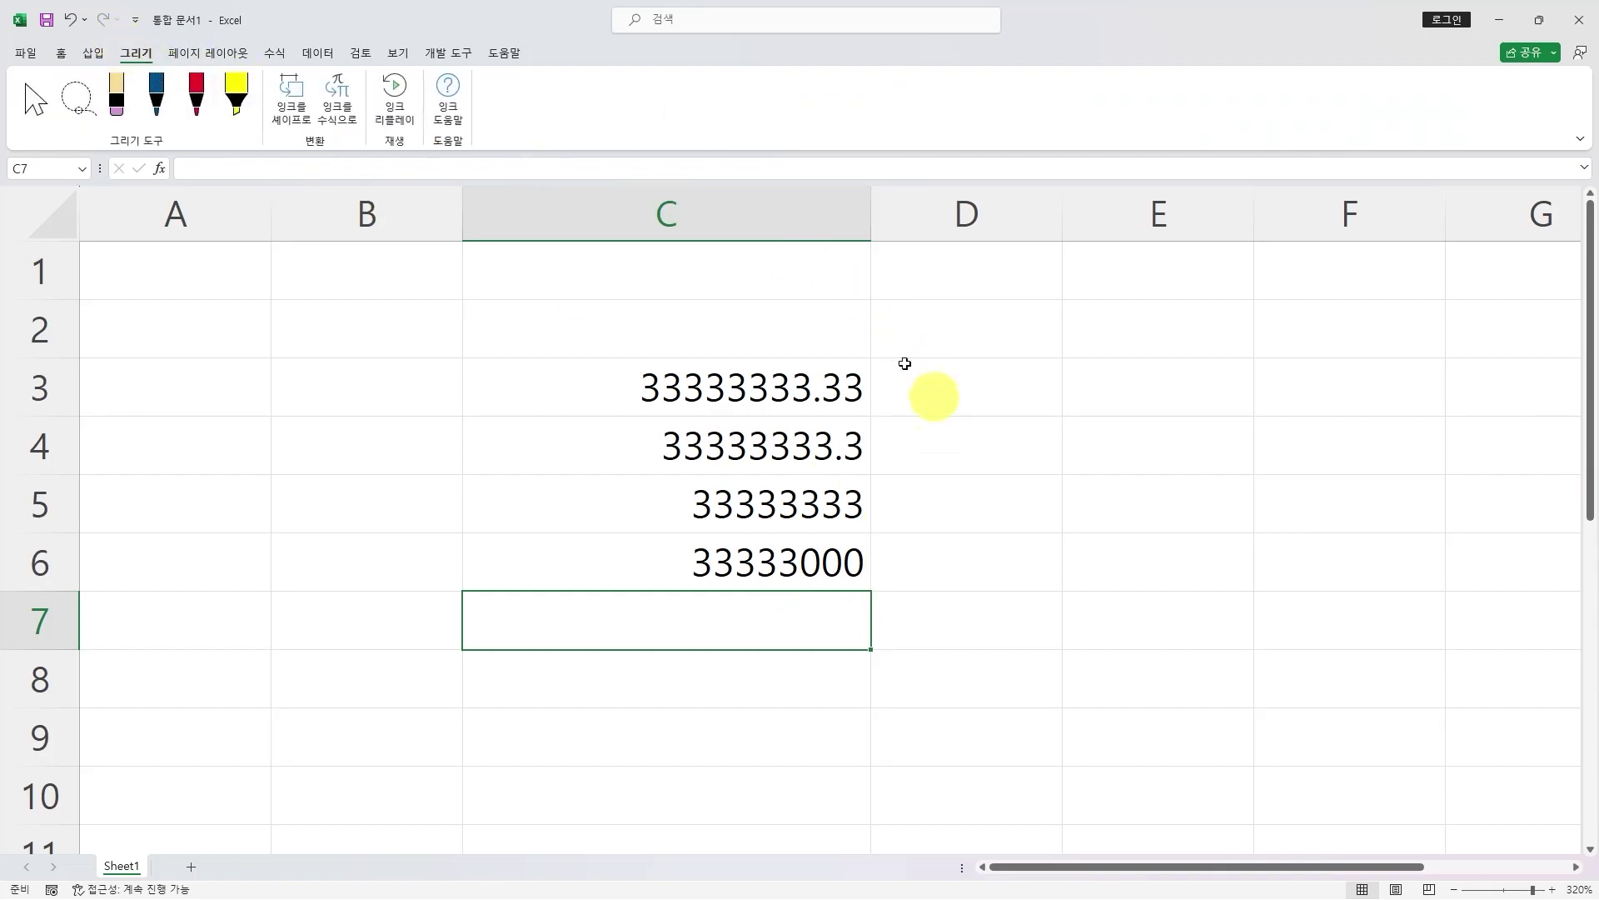
left_click(155, 94)
left_click_drag(902, 473, 1506, 484)
left_click_drag(1212, 468, 1213, 543)
mouse_move(1312, 467)
left_mouse_down()
mouse_move(1312, 501)
mouse_move(1443, 495)
left_mouse_up()
mouse_move(1132, 461)
left_mouse_down()
mouse_move(1132, 489)
mouse_move(993, 489)
left_mouse_up()
mouse_move(1333, 543)
left_mouse_down()
mouse_move(1310, 570)
mouse_move(1462, 583)
left_mouse_up()
mouse_move(1097, 548)
left_mouse_down()
mouse_move(1136, 547)
mouse_move(1138, 564)
left_mouse_up()
left_click_drag(1010, 541, 1073, 550)
mouse_move(913, 544)
left_mouse_down()
mouse_move(986, 550)
mouse_move(962, 563)
left_mouse_up()
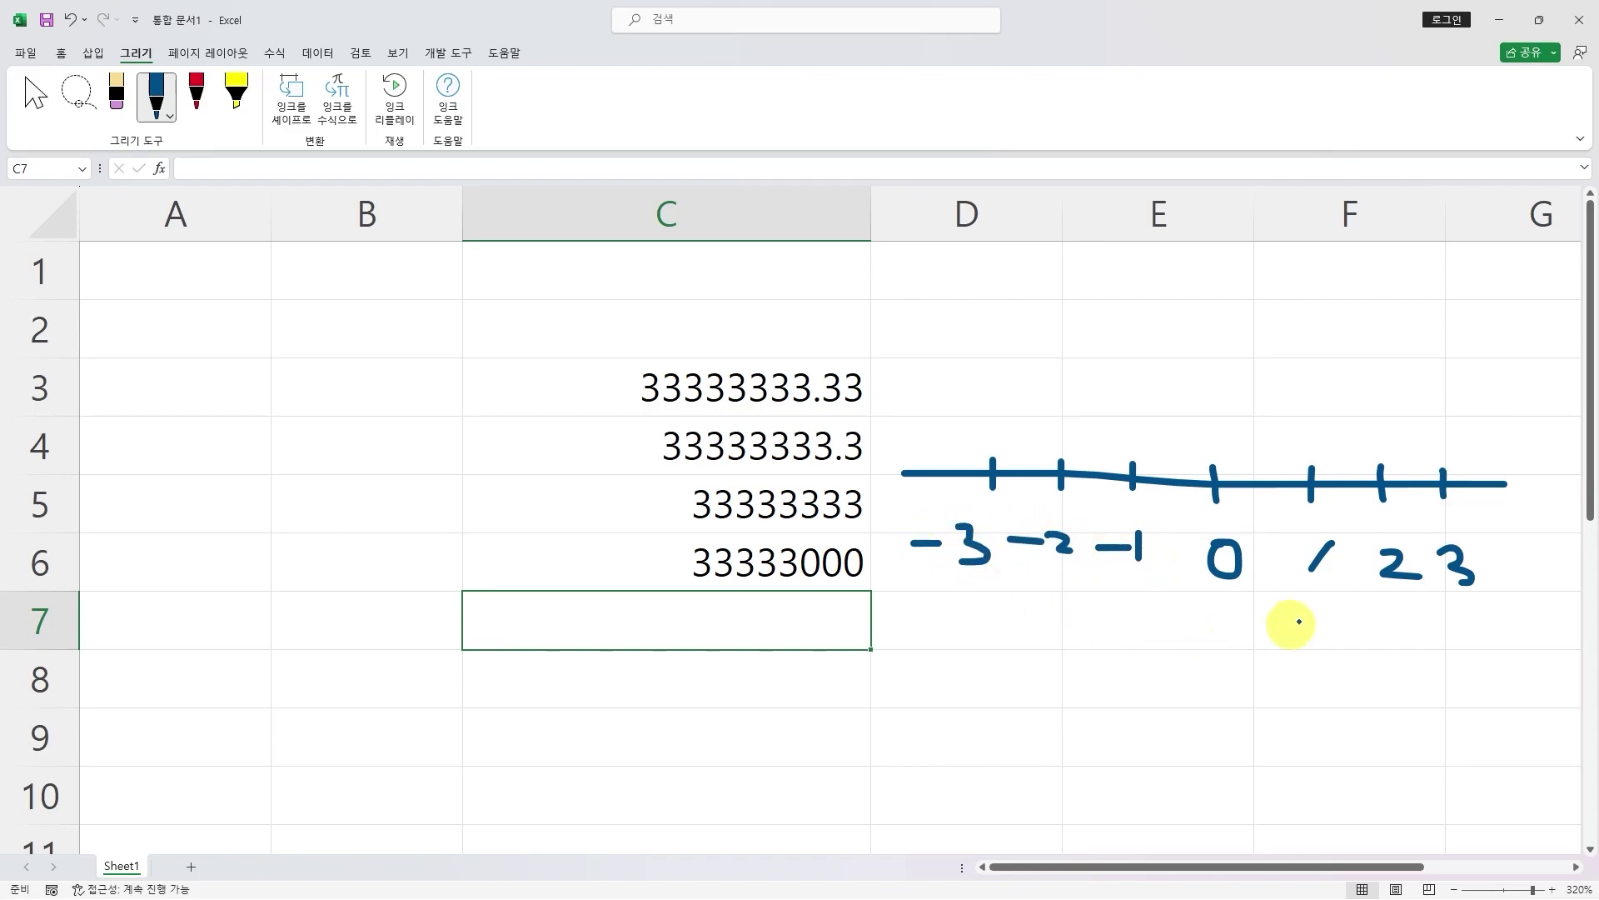
- Handwrite the example number 1,234 above the number line, followed by a decimal point and decimal digits
mouse_move(1061, 288)
left_mouse_down()
mouse_move(1042, 341)
mouse_move(1098, 293)
mouse_move(1116, 328)
mouse_move(1142, 314)
mouse_move(1142, 331)
left_mouse_up()
mouse_move(1189, 293)
left_mouse_down()
mouse_move(1157, 323)
mouse_move(1208, 328)
mouse_move(1188, 354)
left_mouse_up()
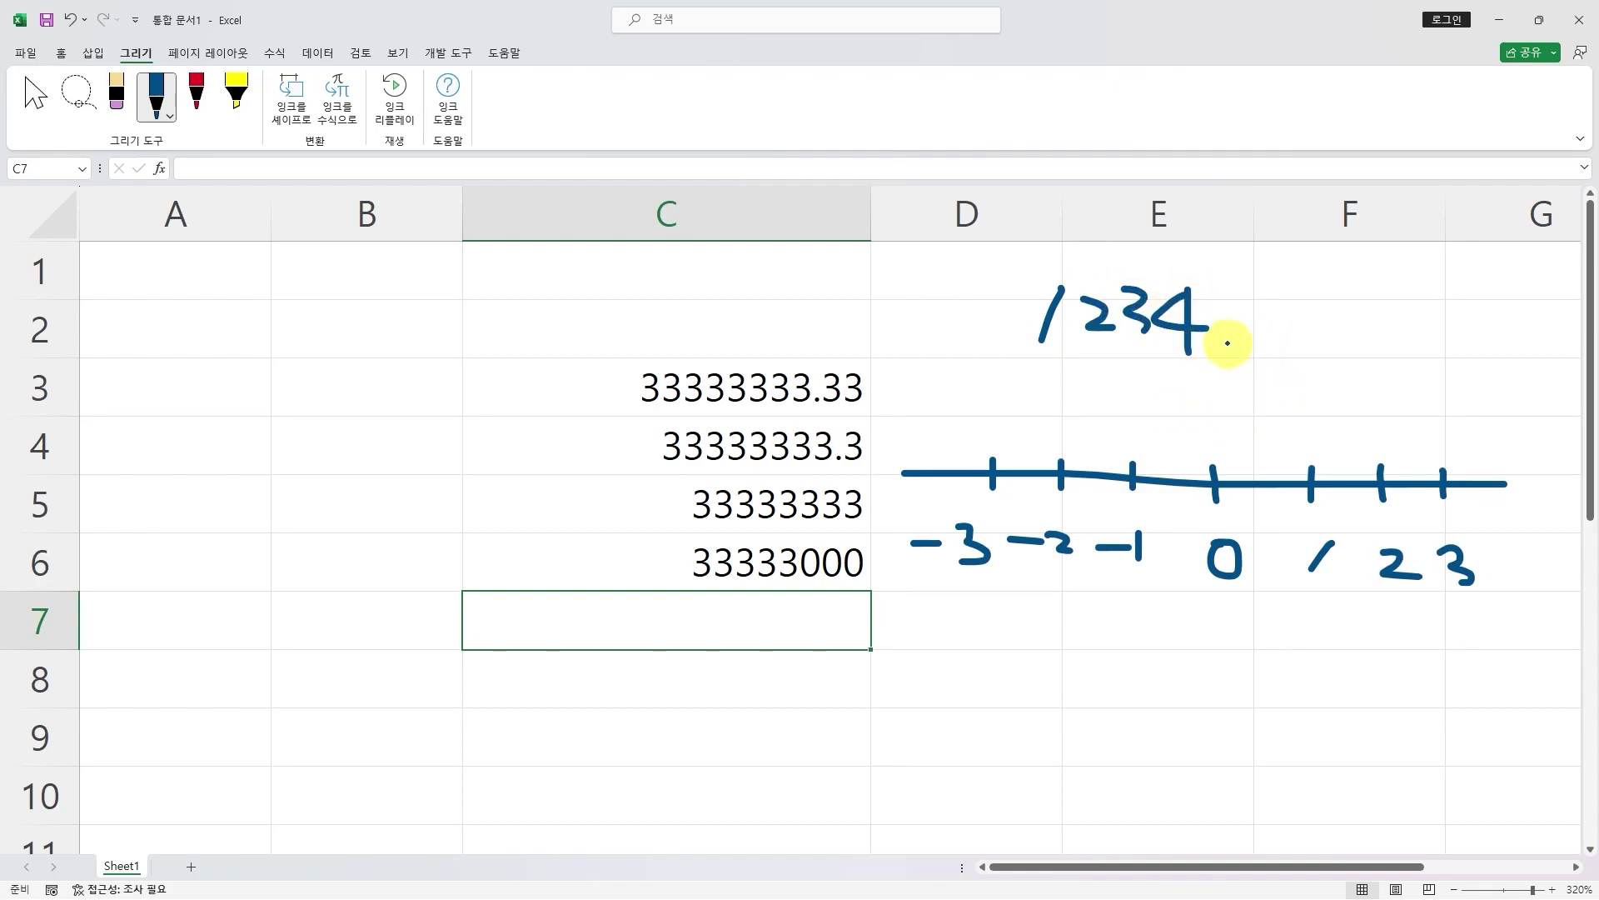
left_click_drag(1073, 331, 1066, 350)
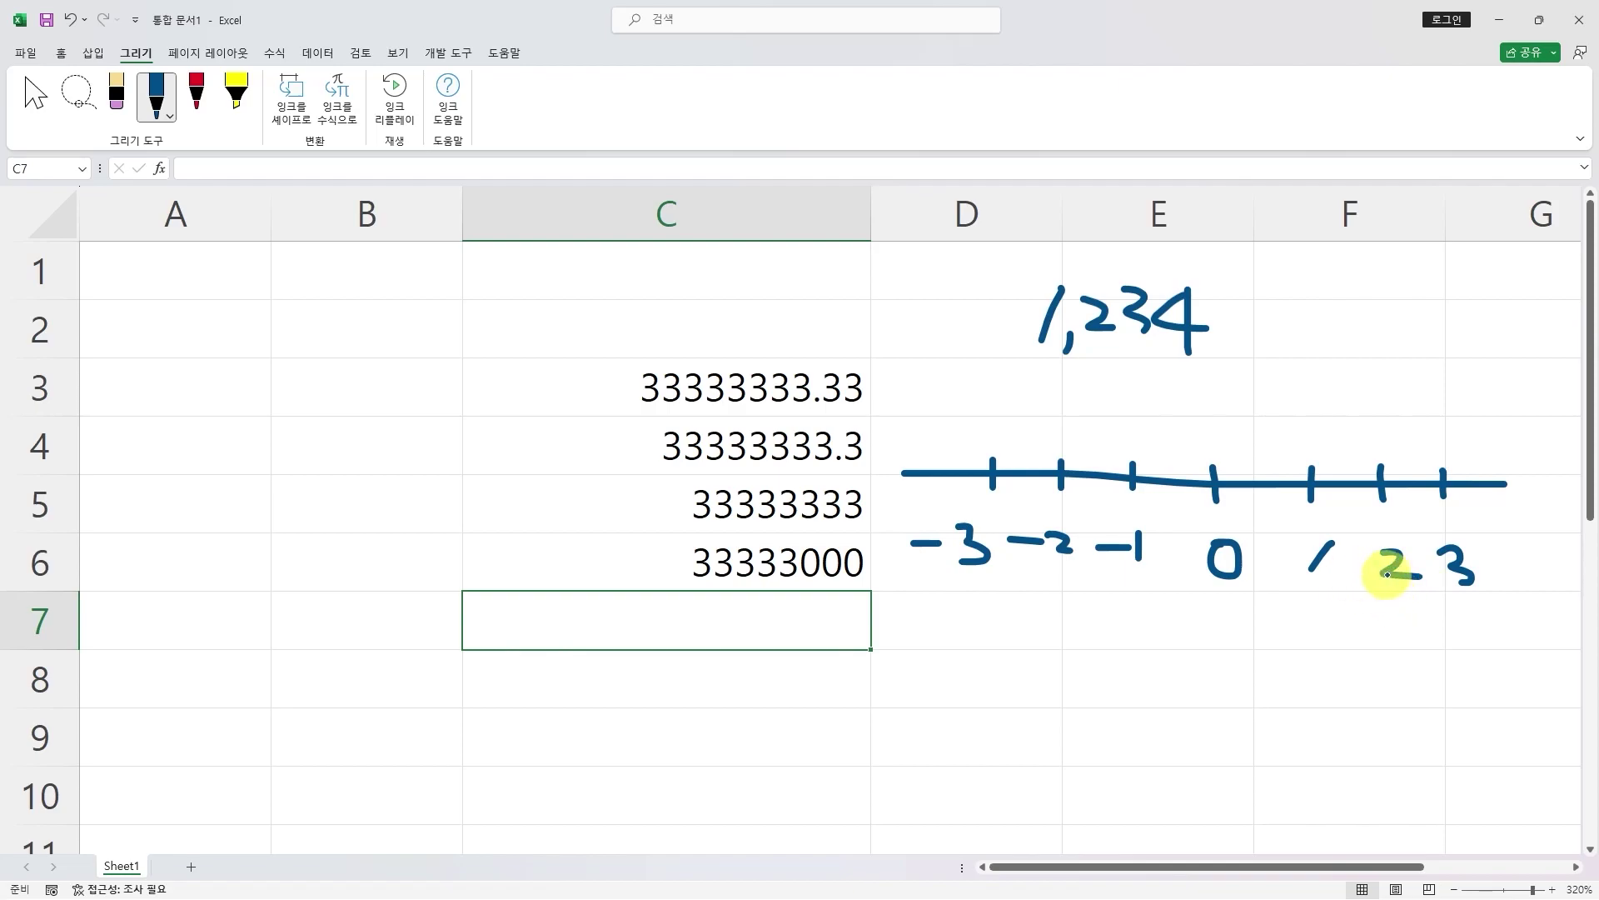
left_click_drag(1217, 351, 1228, 348)
mouse_move(1293, 289)
left_mouse_down()
mouse_move(1303, 310)
mouse_move(1296, 290)
left_mouse_up()
left_click_drag(1359, 293, 1383, 300)
mouse_move(1434, 292)
left_mouse_down()
mouse_move(1432, 314)
mouse_move(1449, 294)
left_mouse_up()
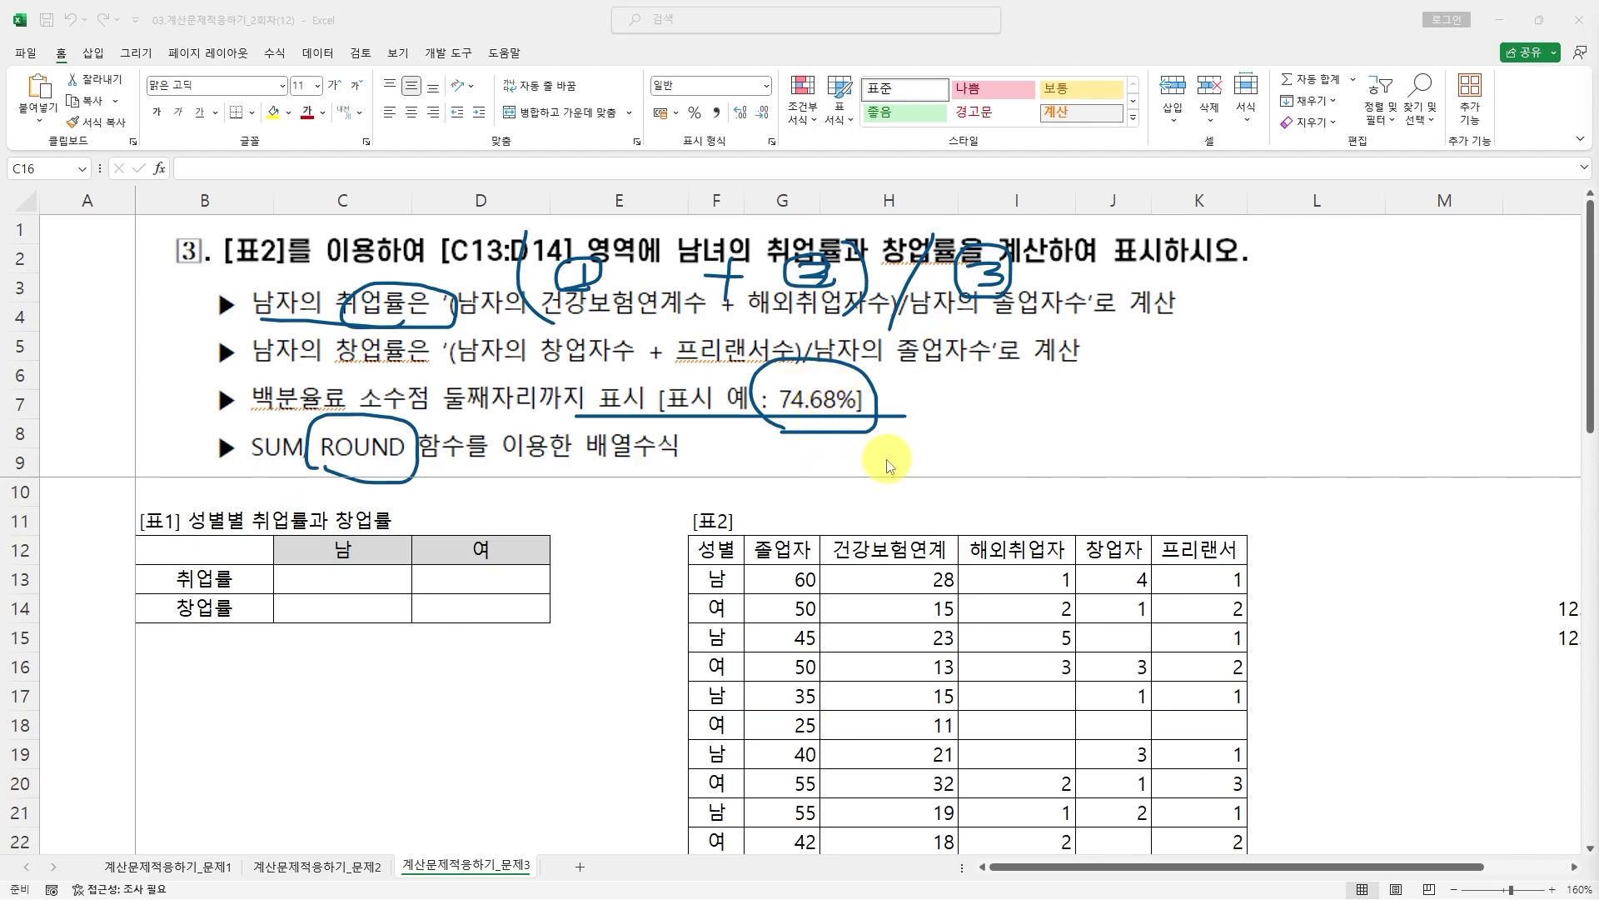
- On the 계산문제적용하기_문제3 sheet, enter 1 in cell C16 and its percentage equivalent 100% in D16
left_click(345, 680)
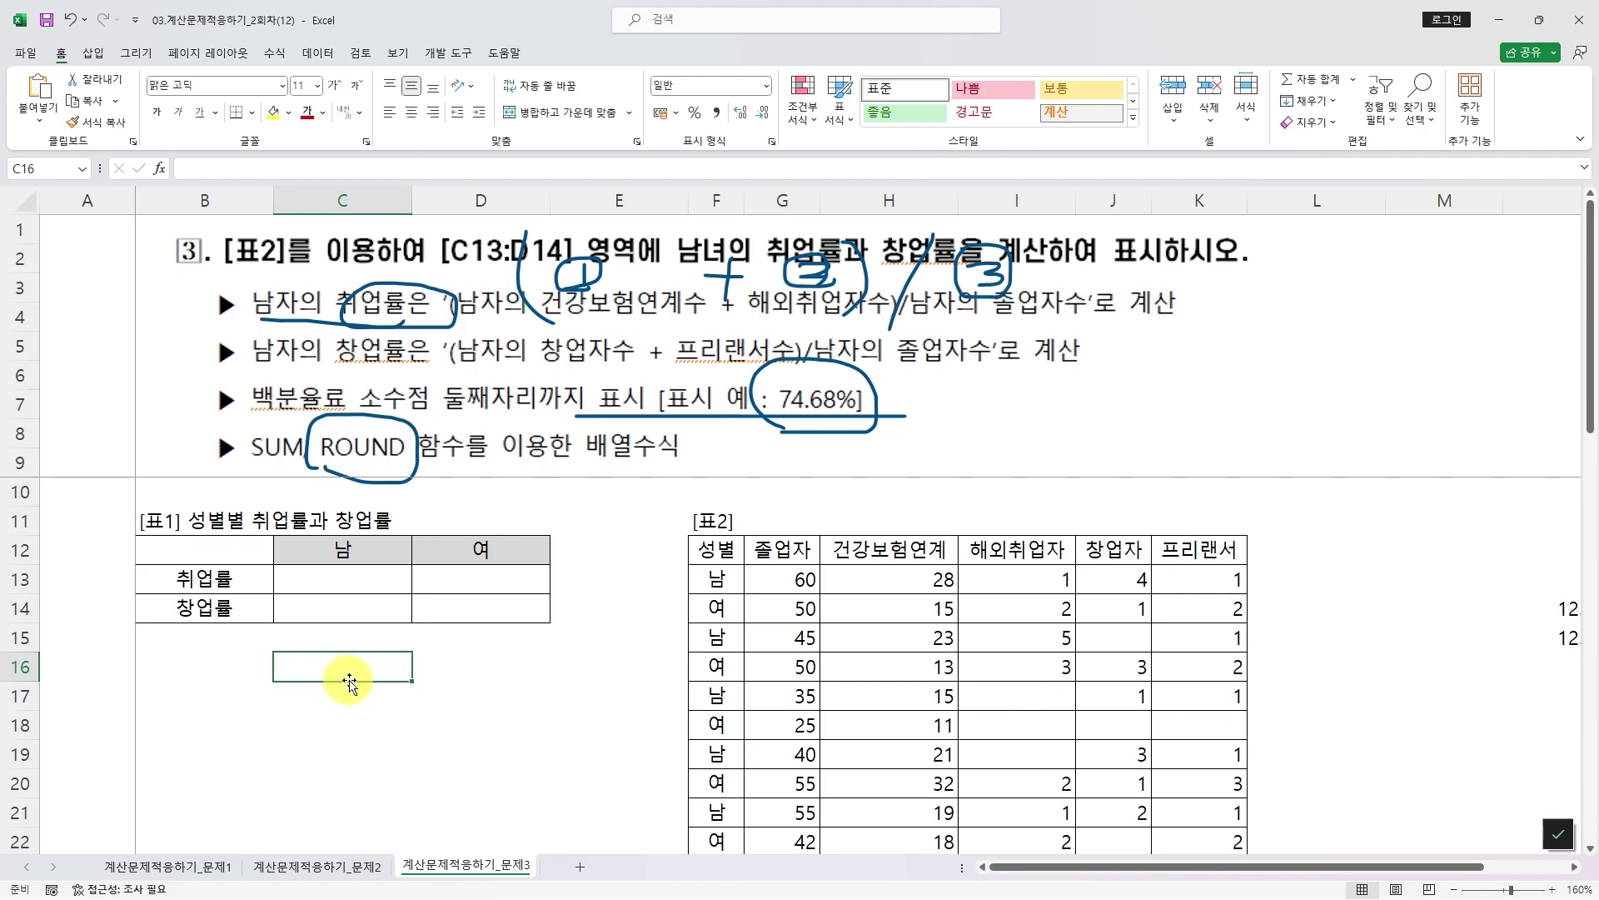
type("1")
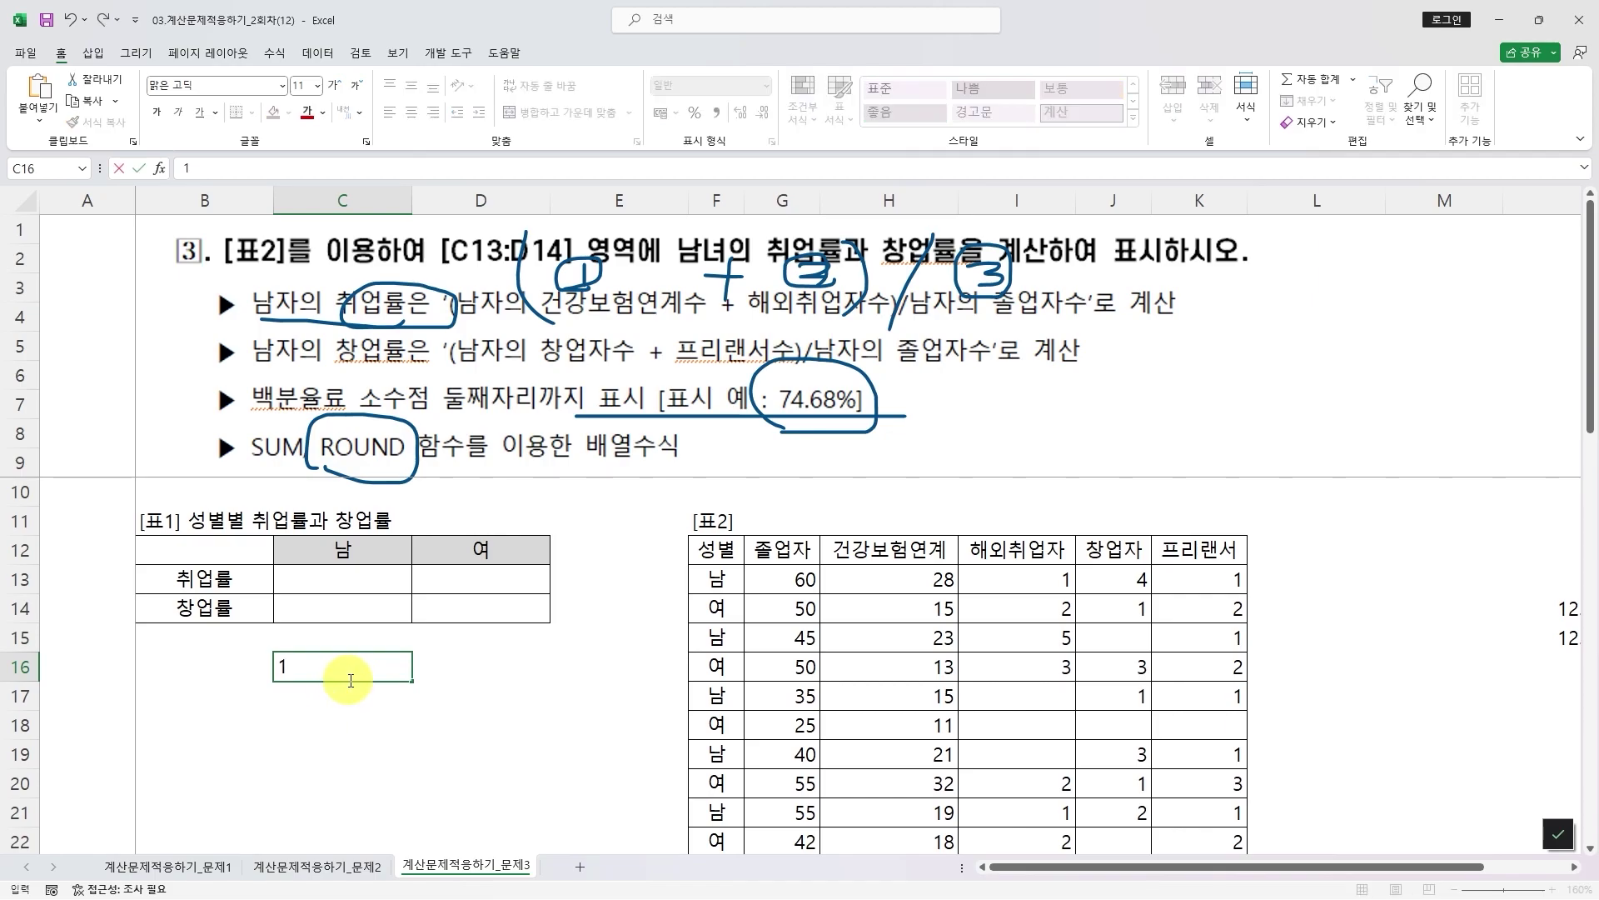
key("Tab")
type("100%")
key("Return")
left_click(349, 683)
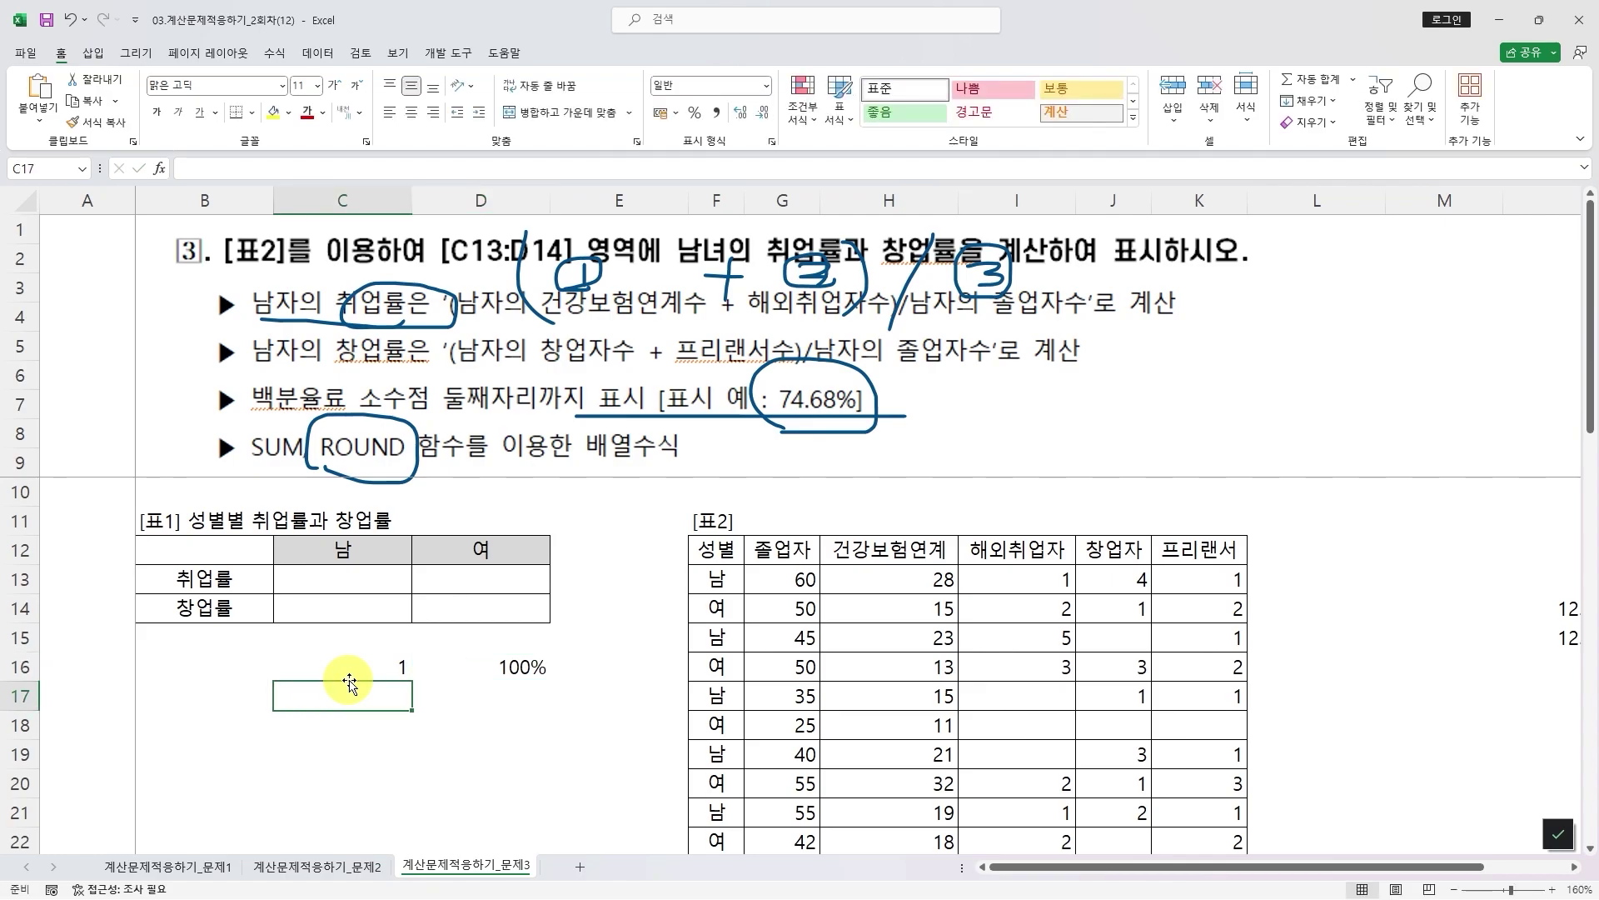
type("1.1")
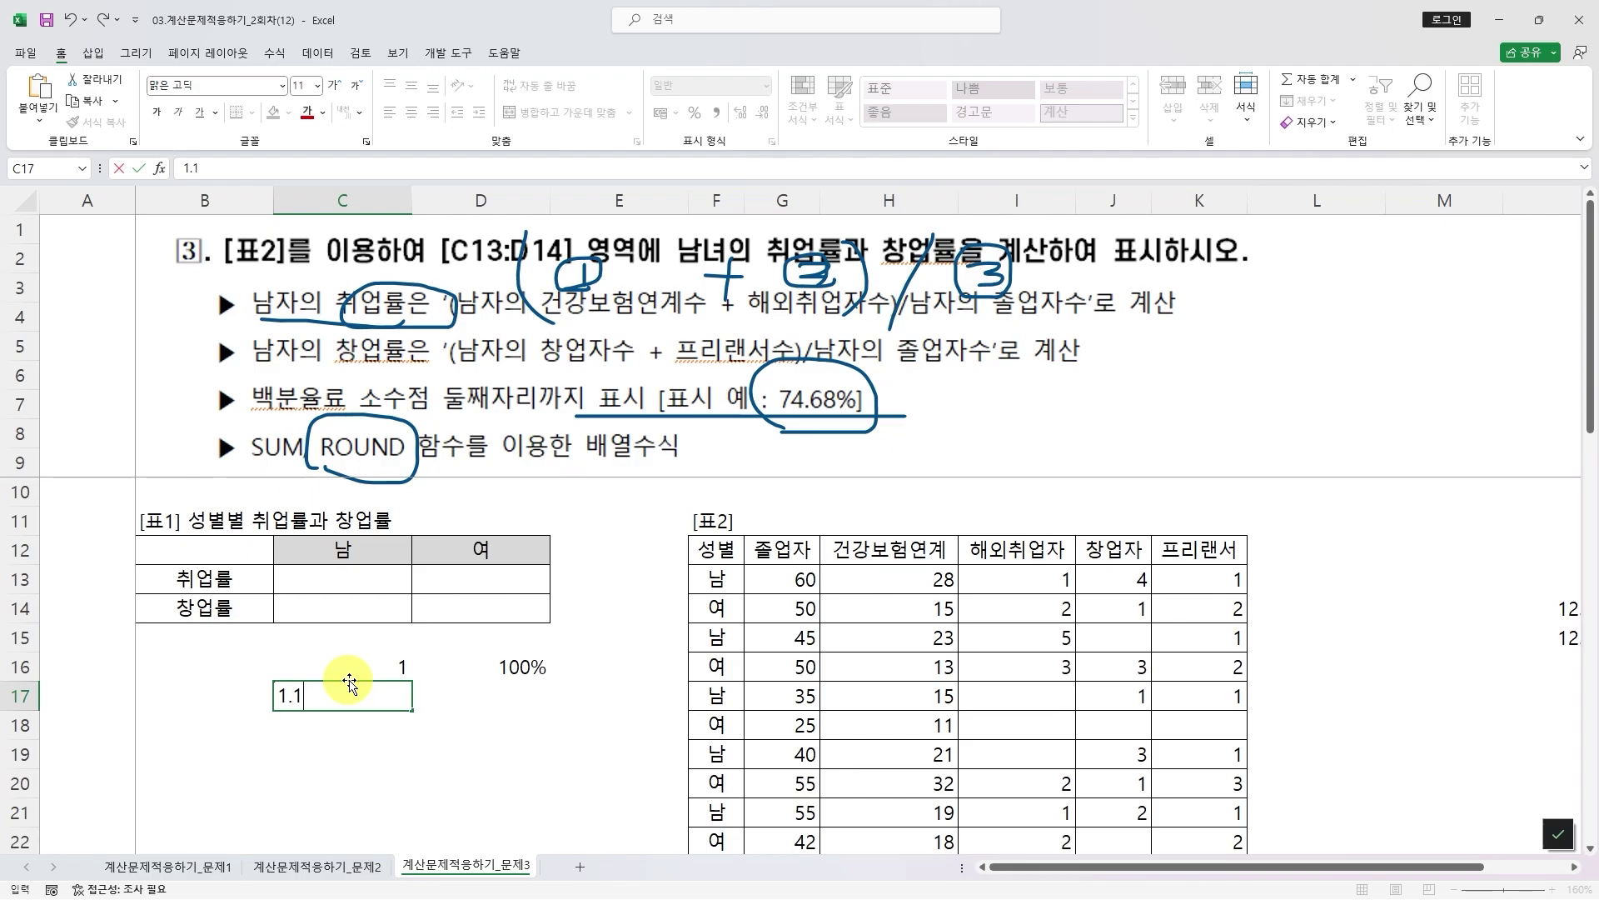
key("Tab")
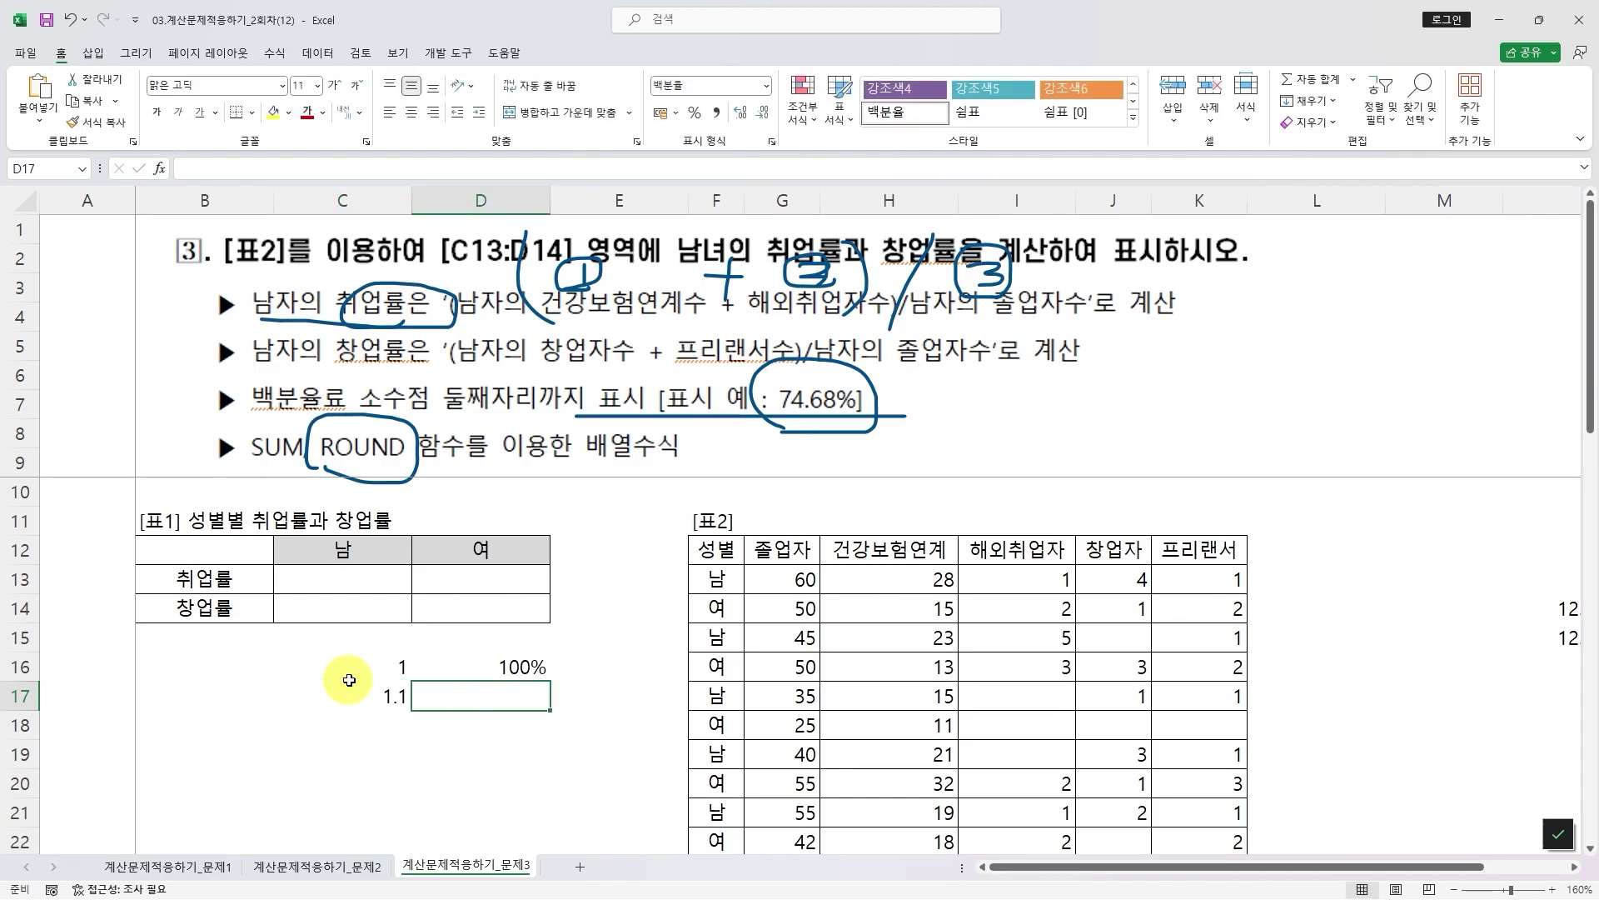
- Enter 1.2 in cell C17 and its percentage equivalent 120% in D17
left_click(348, 681)
type("1.2")
key("Tab")
type("120")
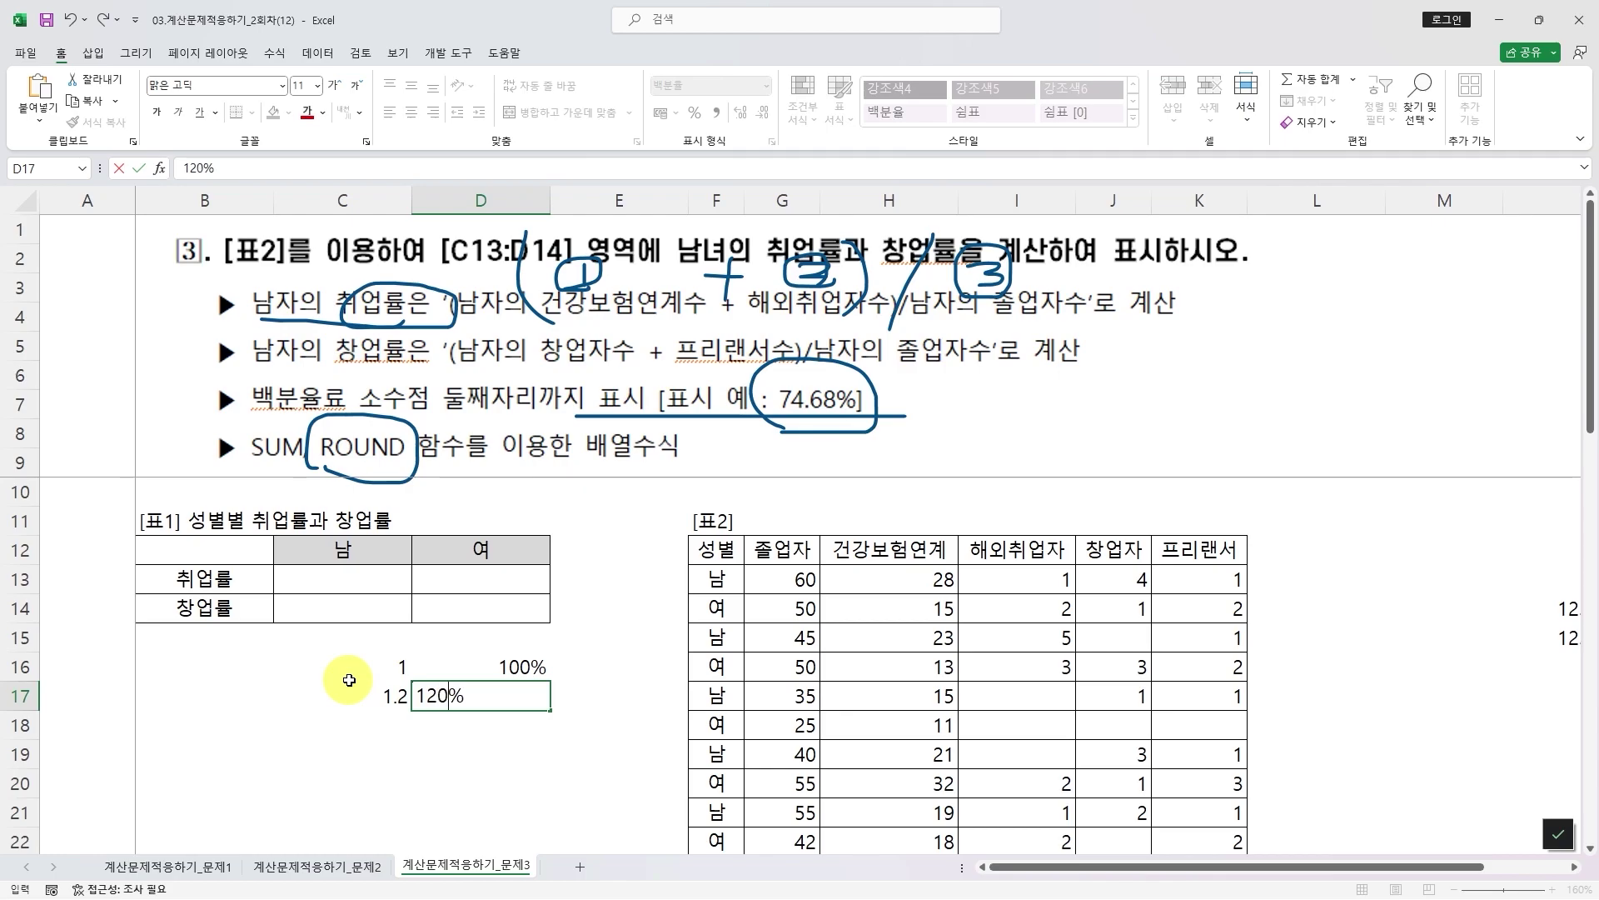
key("Return")
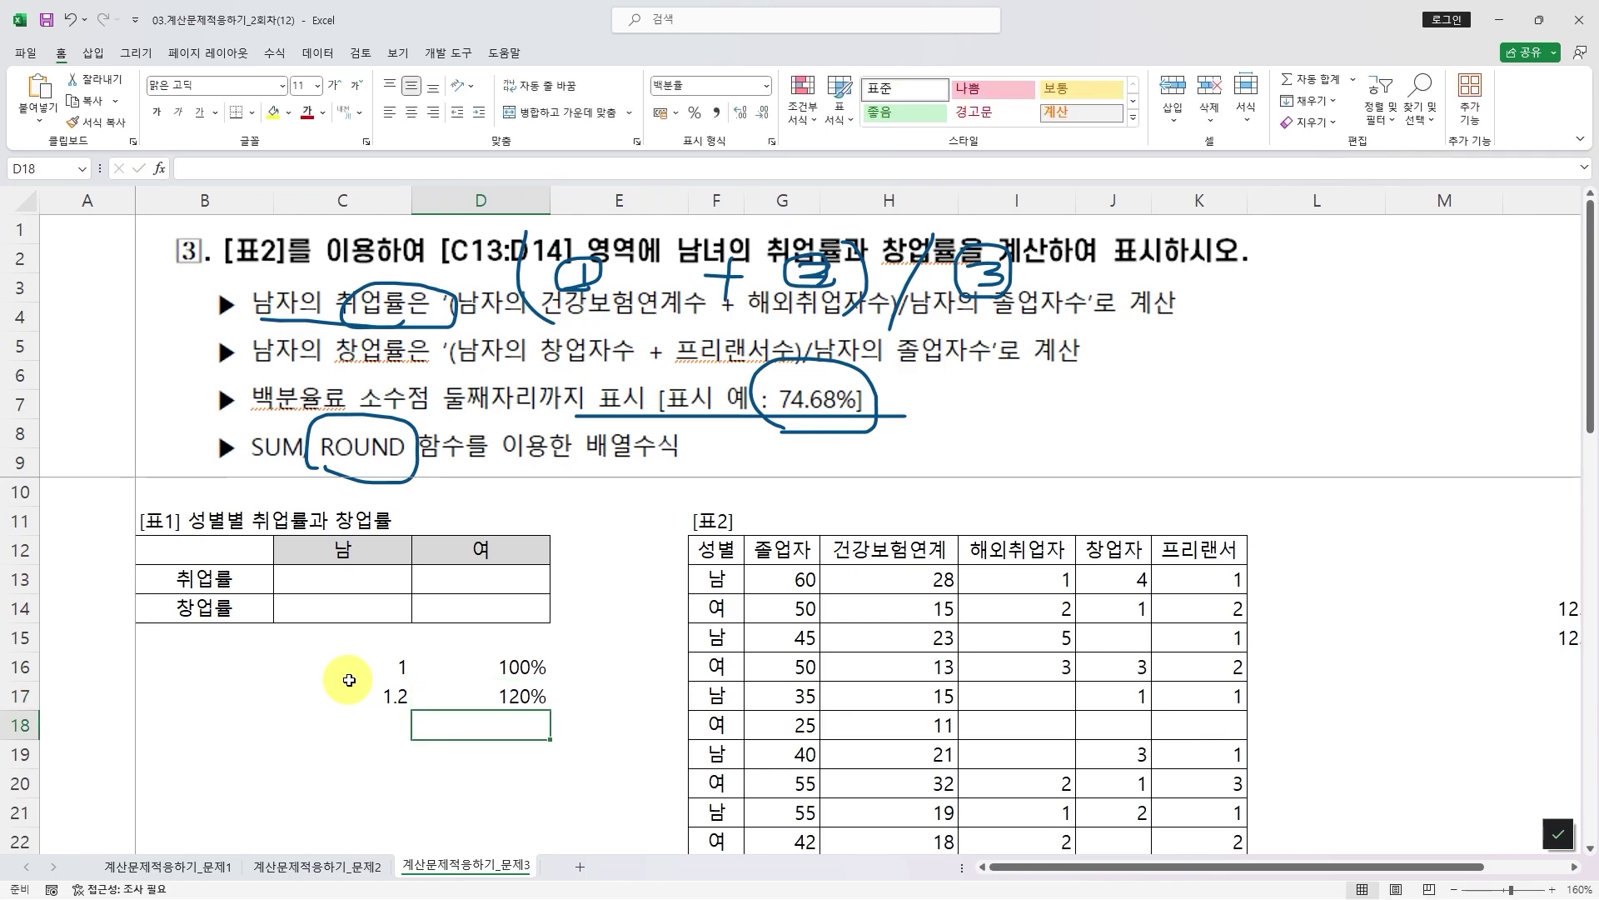
- Enter 1.23 in cell C18 and its percentage equivalent 123% in D18
key("Left")
type("1")
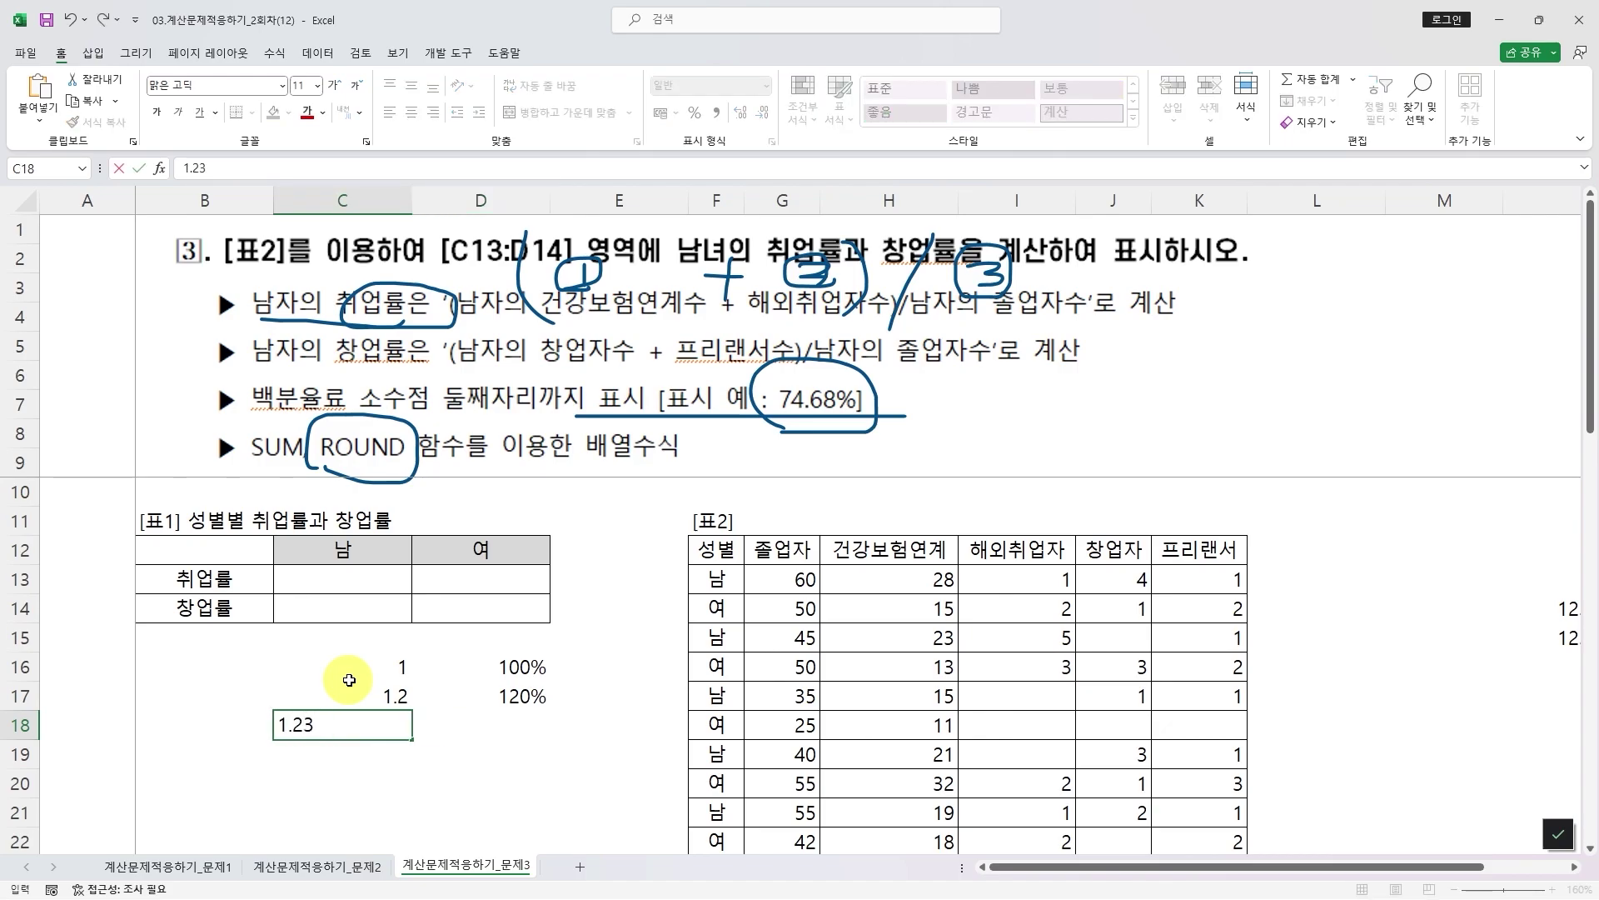
type(".23")
key("Right")
type("12")
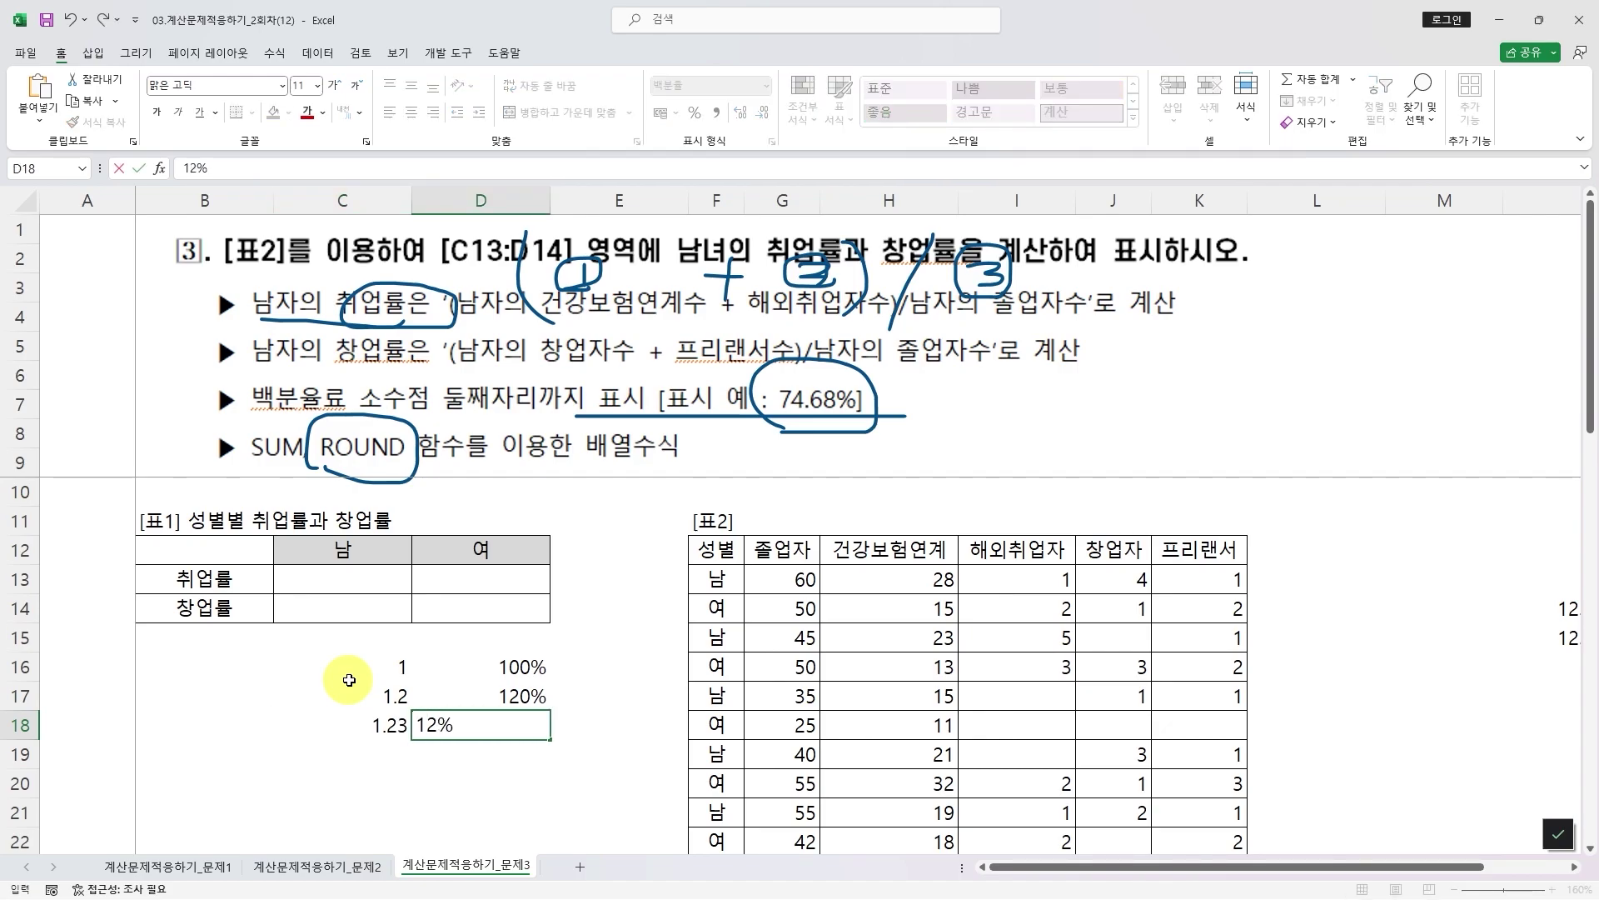
type("3")
key("Return")
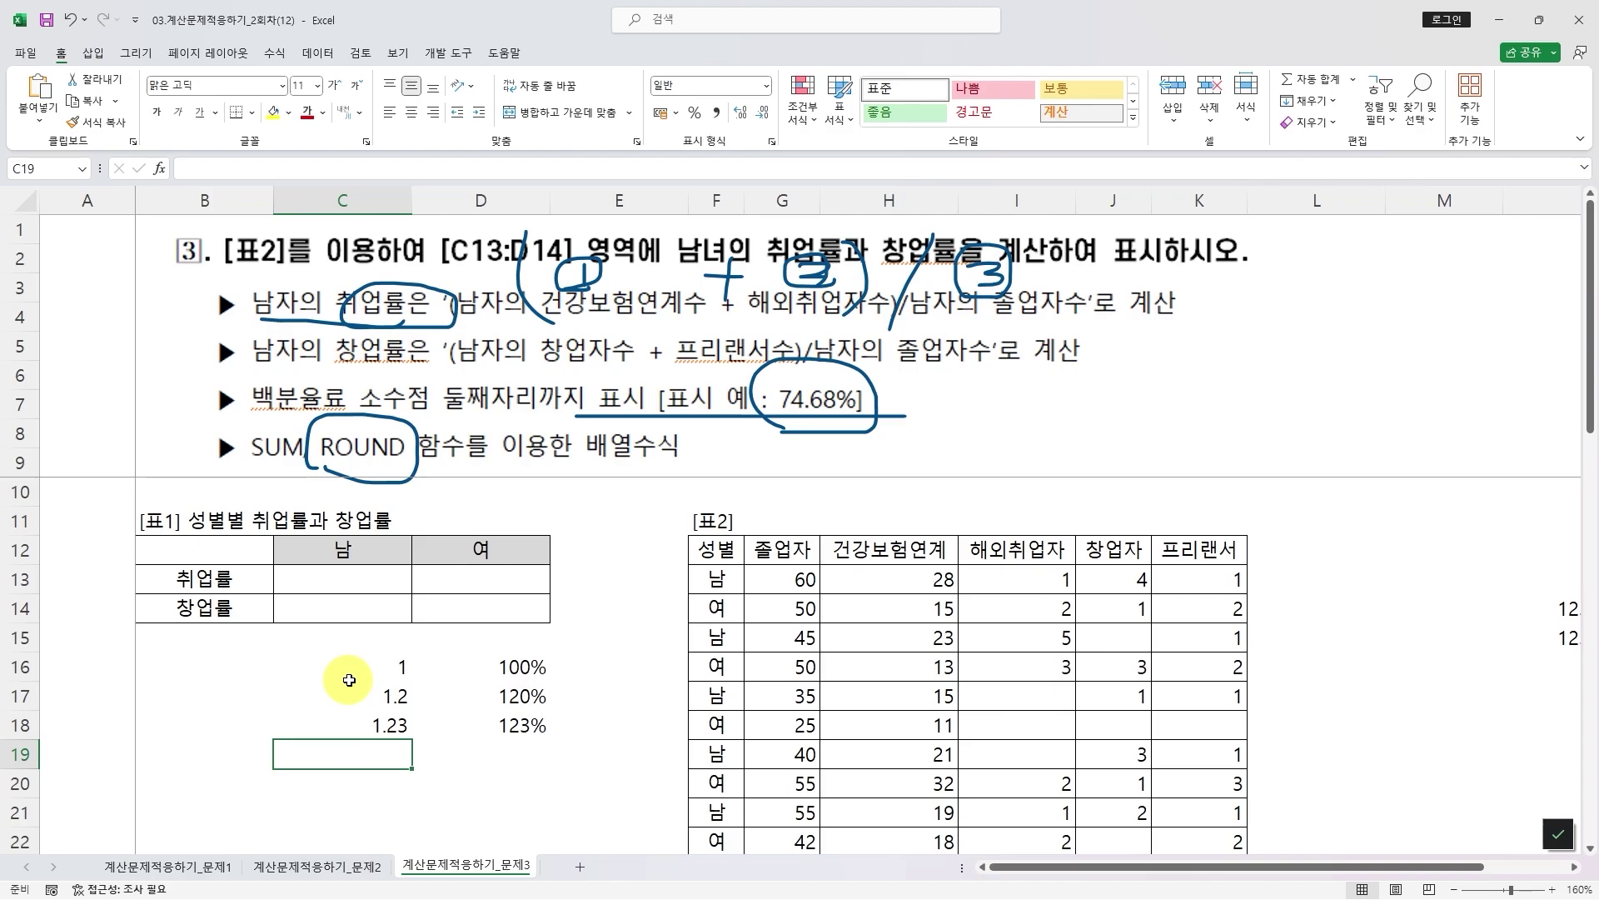
- Enter 1.234 in cell C19 and its percentage equivalent 123.40% in D19
type("1.234")
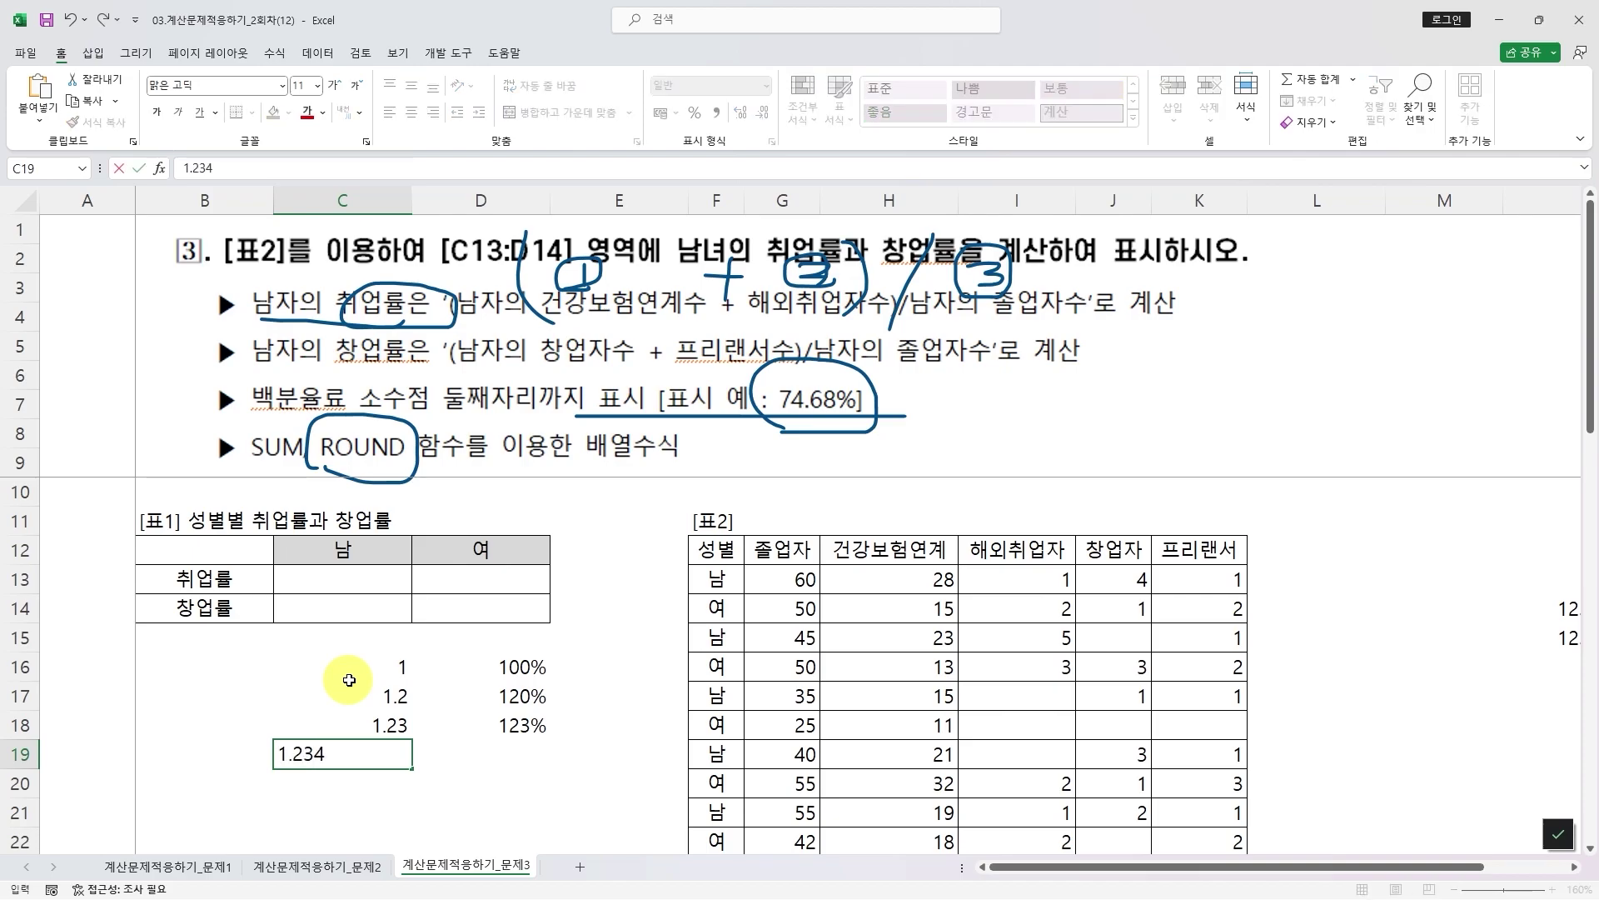
key("Tab")
type("1")
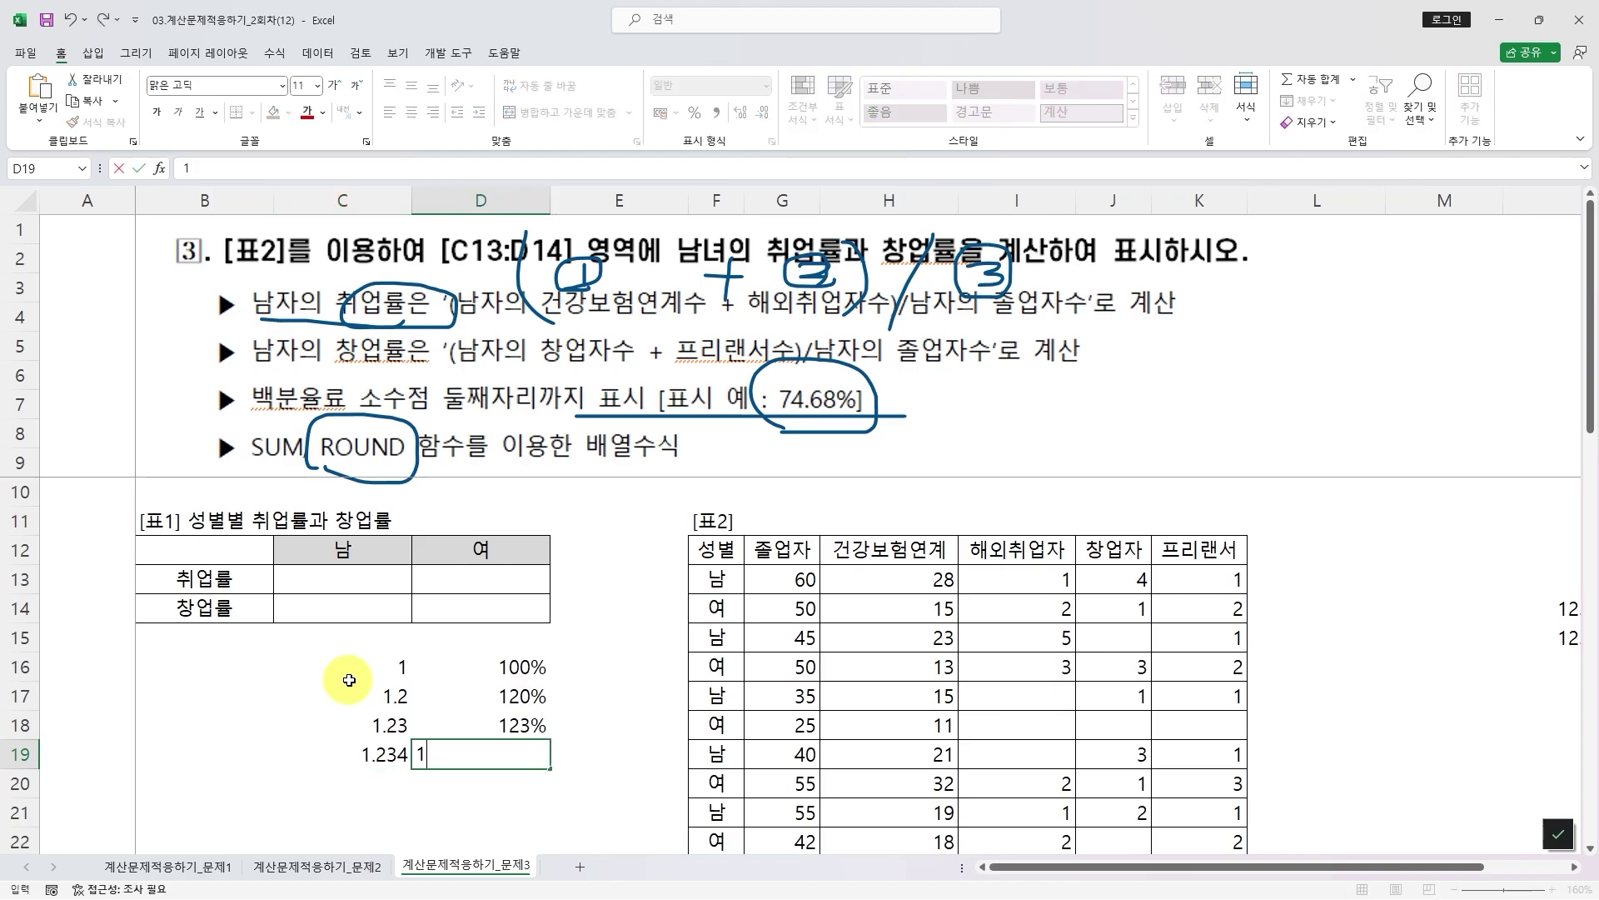
type("23.40%")
key("Return")
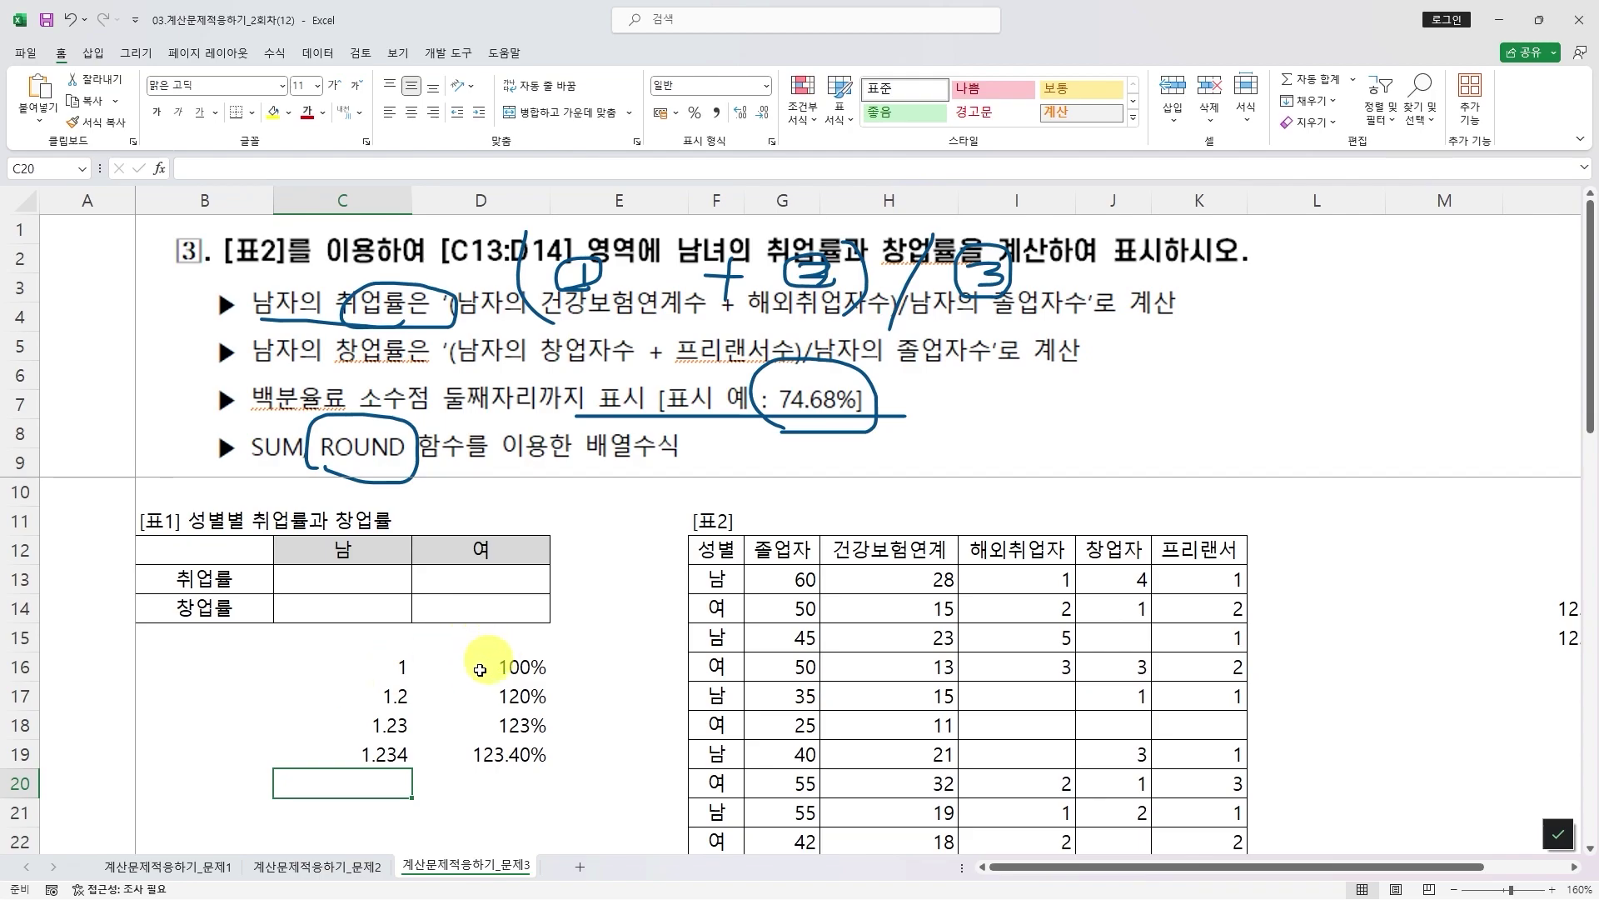
- Format the percentage in cell D19 to show one decimal place
left_click(479, 745)
left_click(741, 113)
left_click(763, 118)
left_click(763, 118)
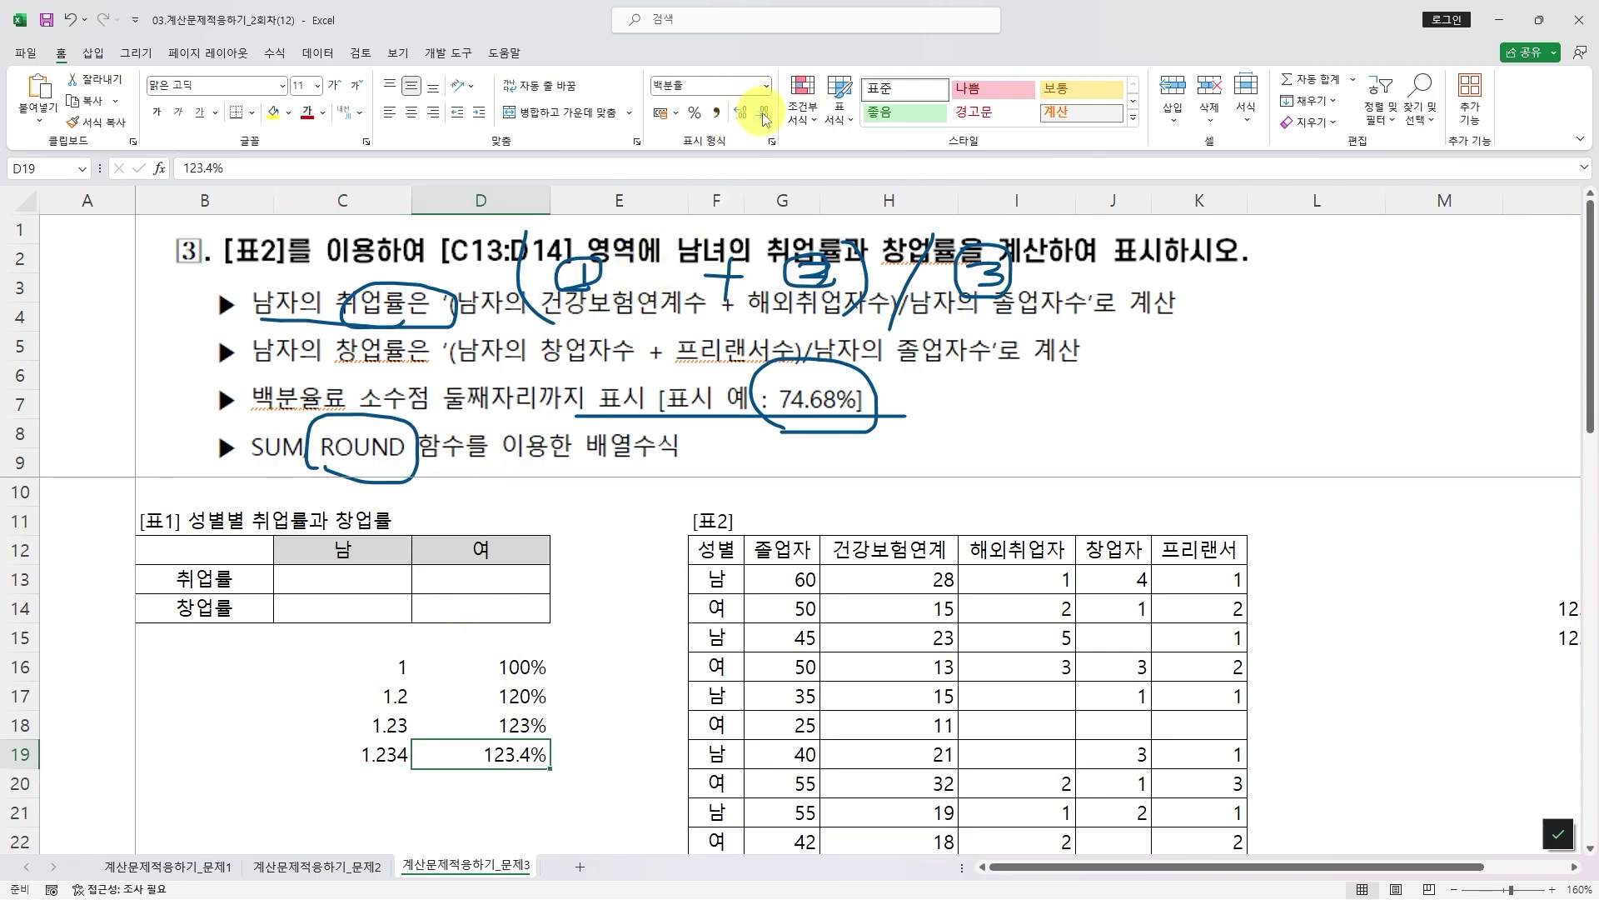
- Enter 1.2345 in cell C20 and its percentage equivalent 123.45% in D20
left_click(372, 774)
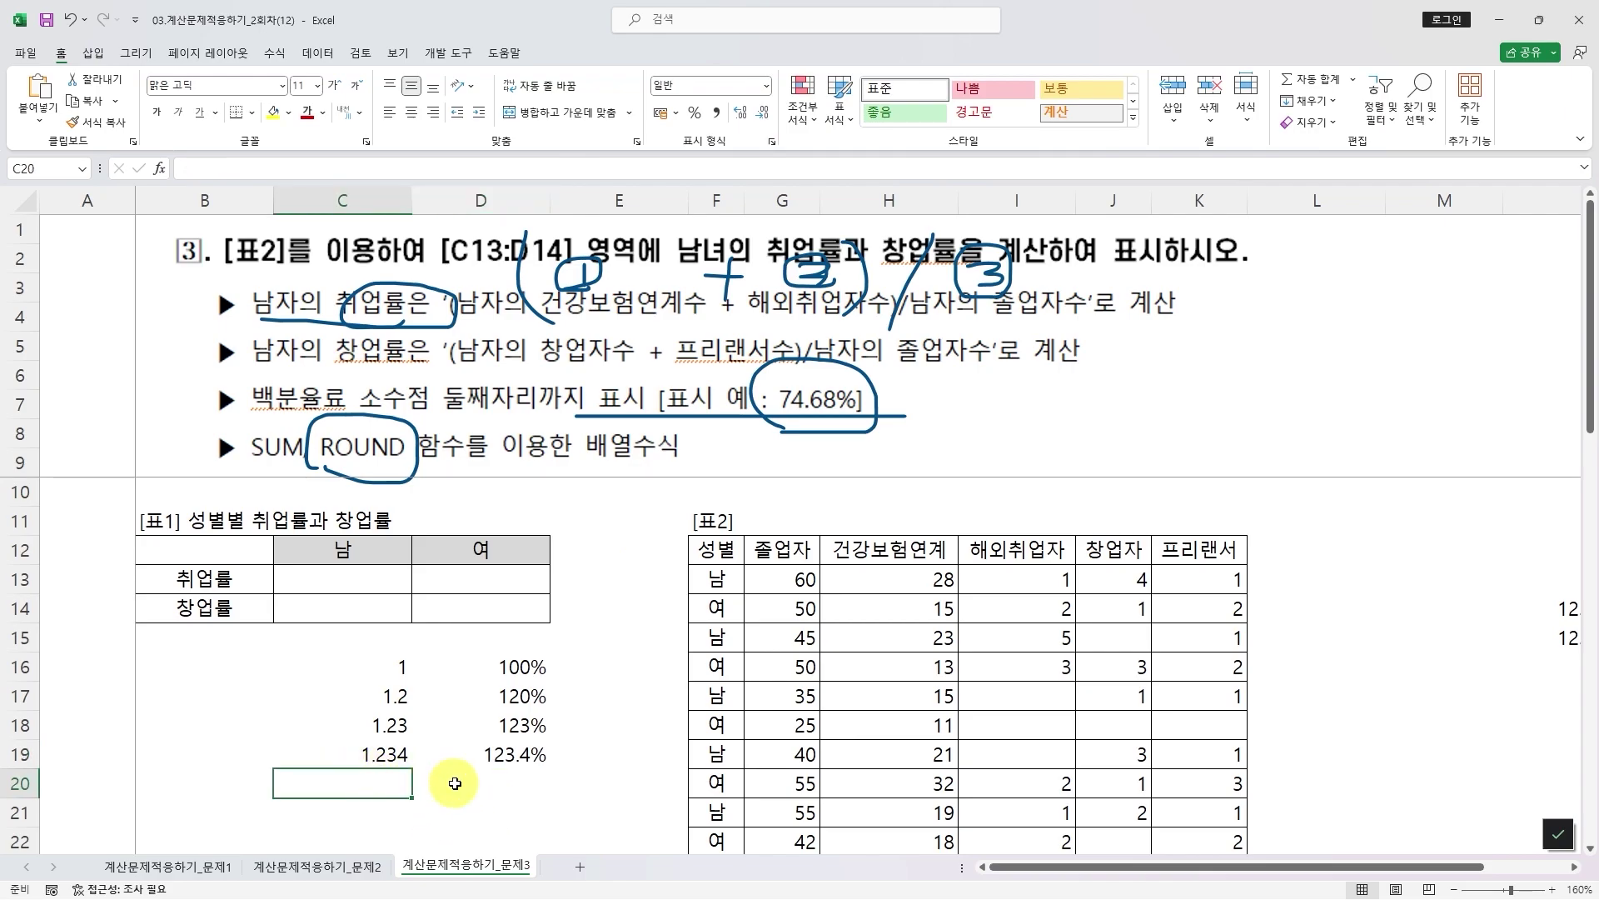
type("1.2345")
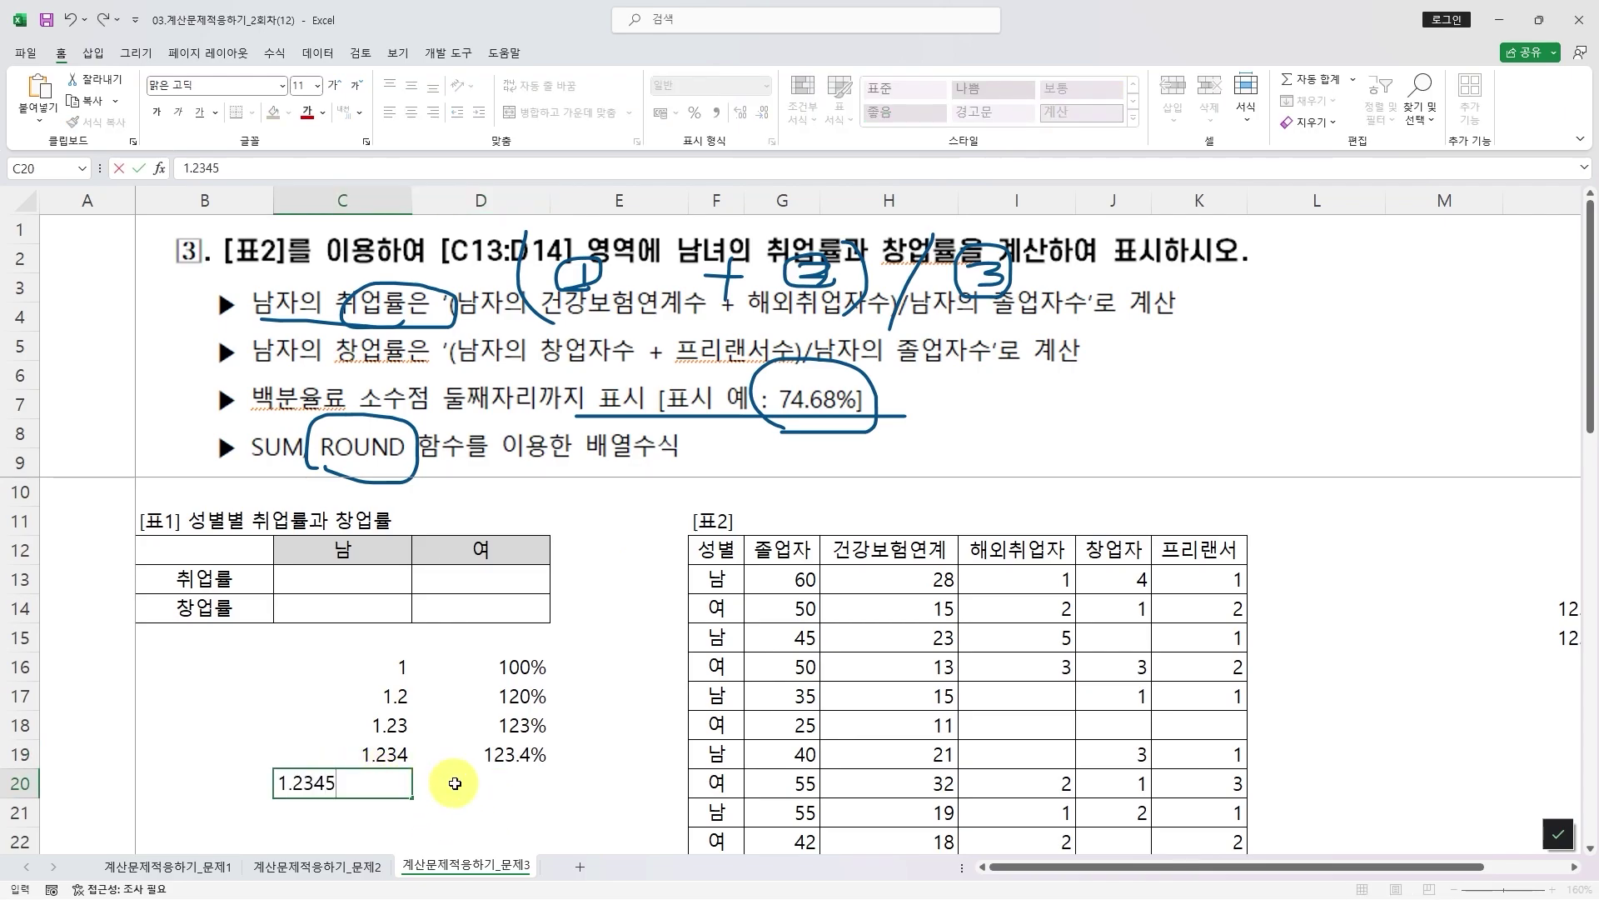
left_click(455, 783)
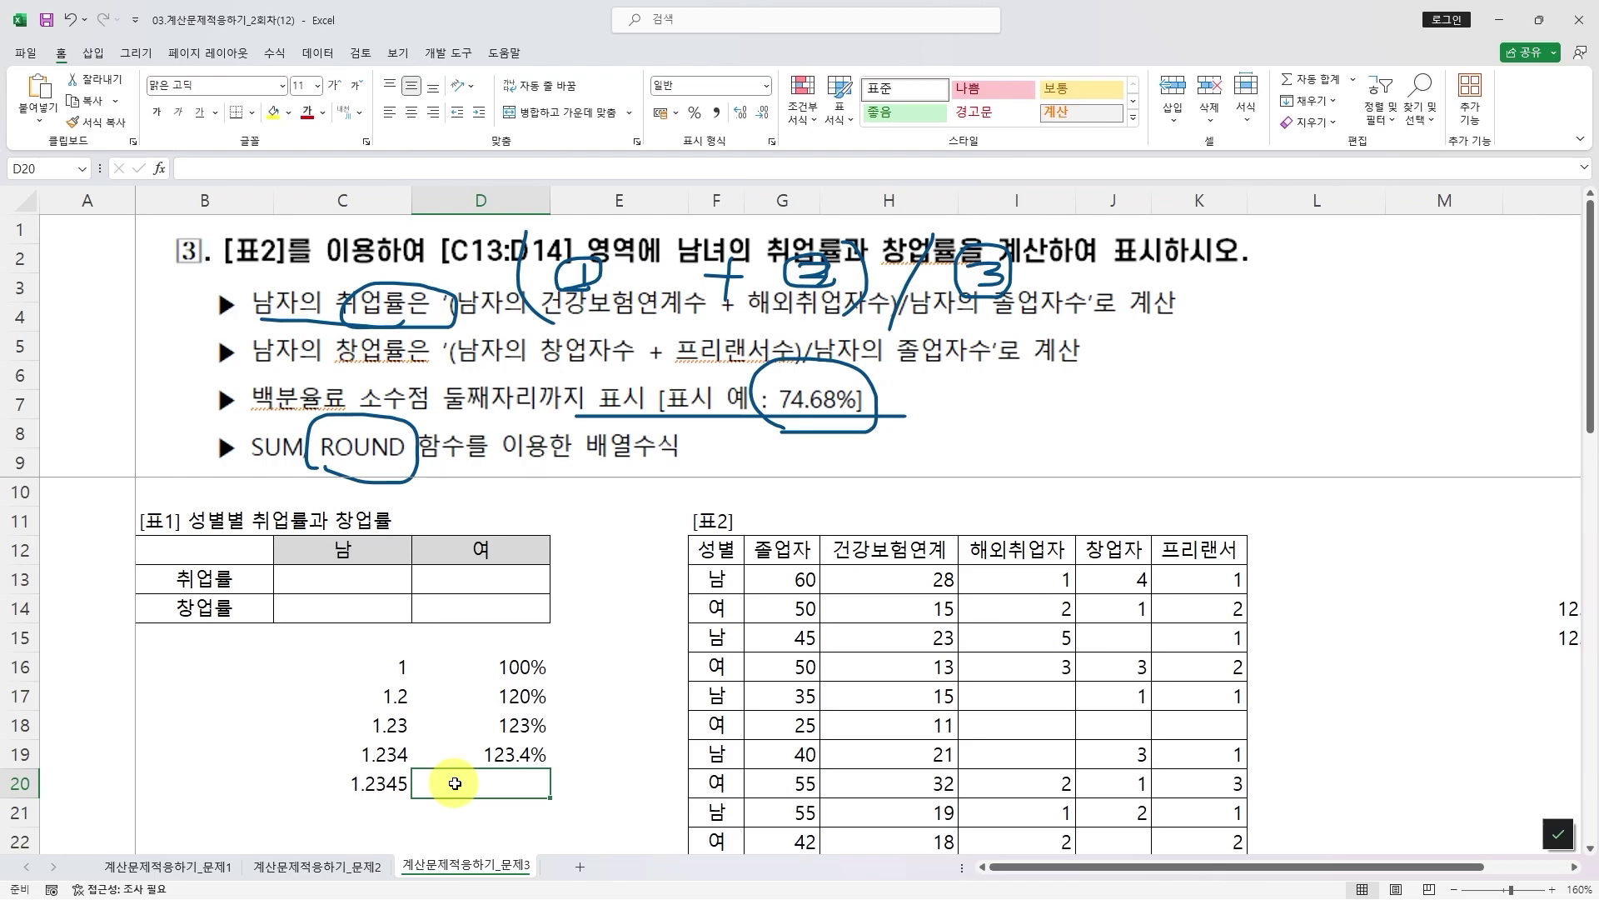
type("123.45%")
key("Return")
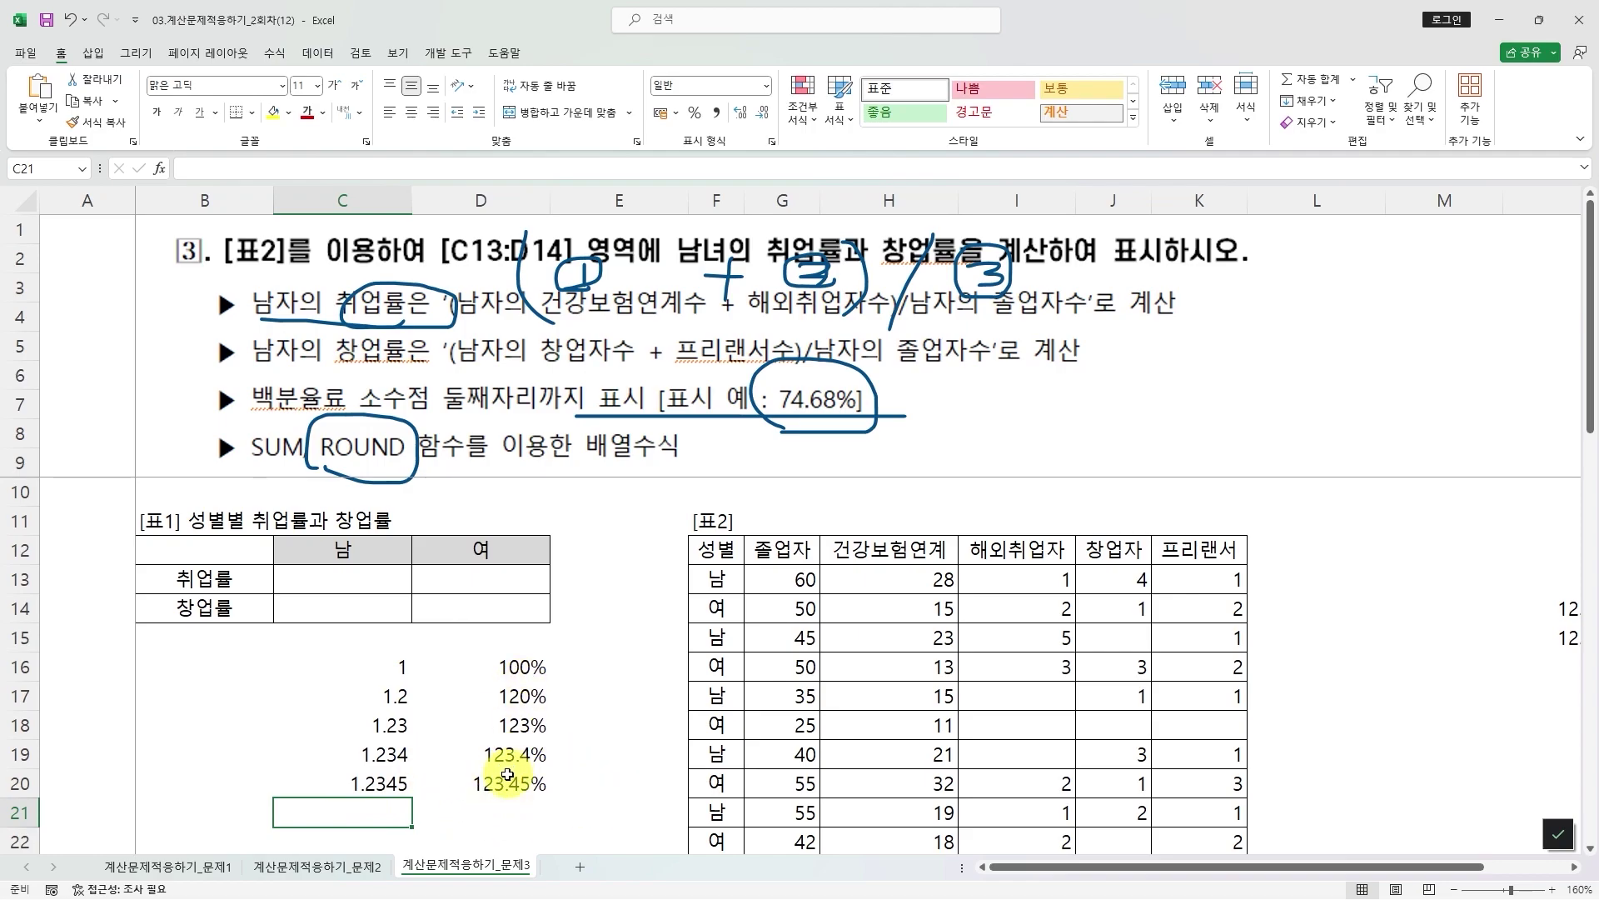
- Start a SUM formula in C13 with an empty condition bracket multiplied by the absolute range $H$13:$H$42
left_click(356, 581)
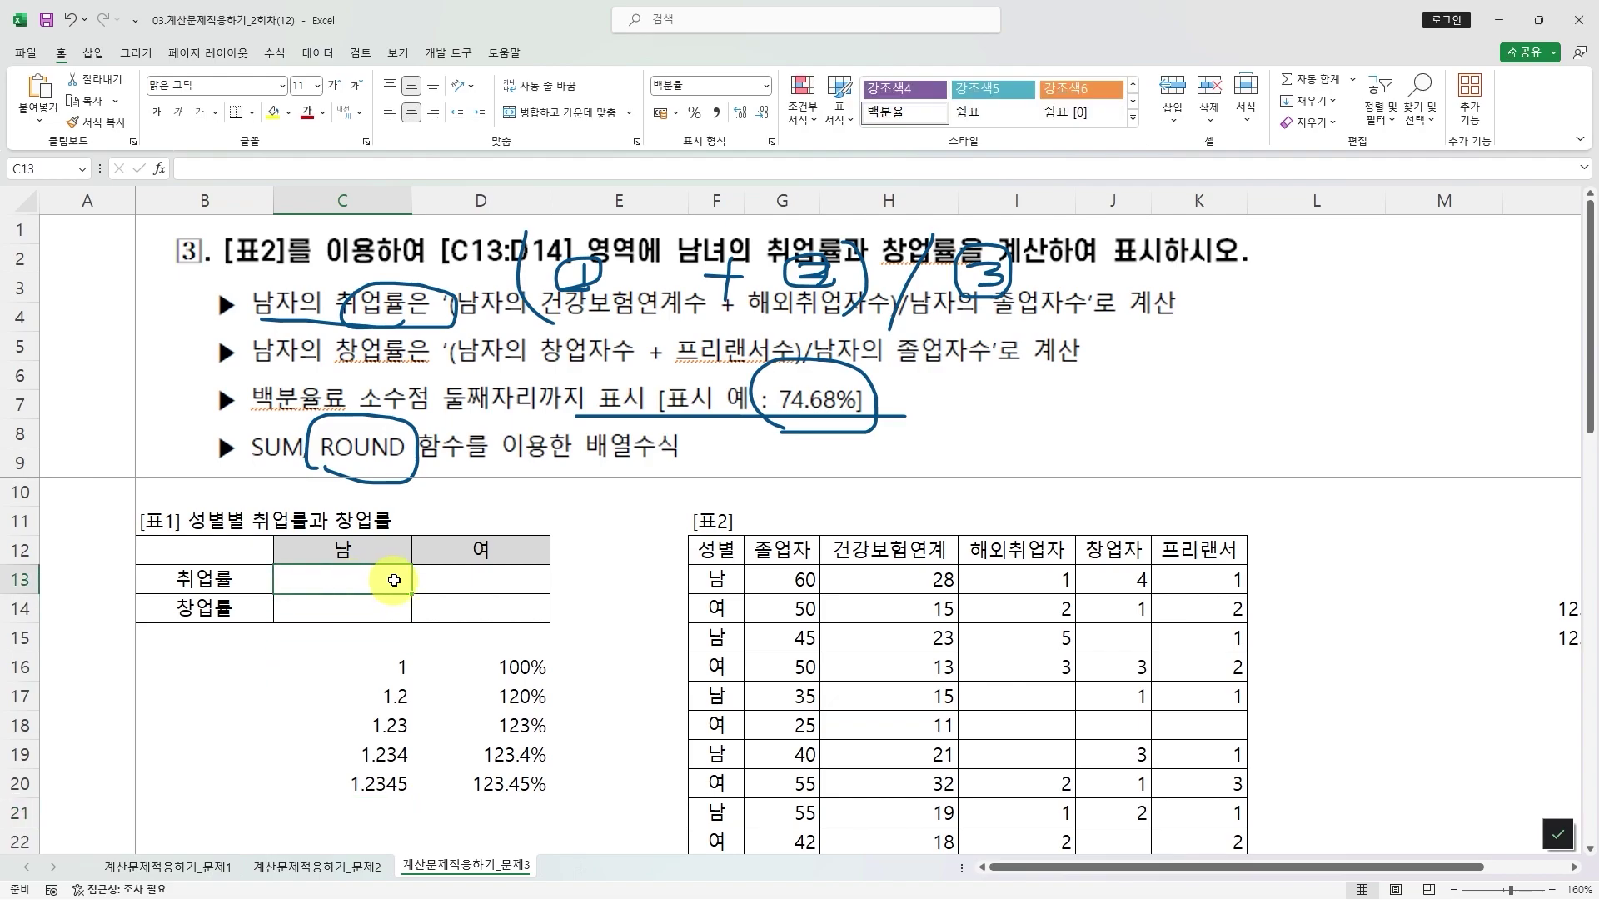
type("=sum")
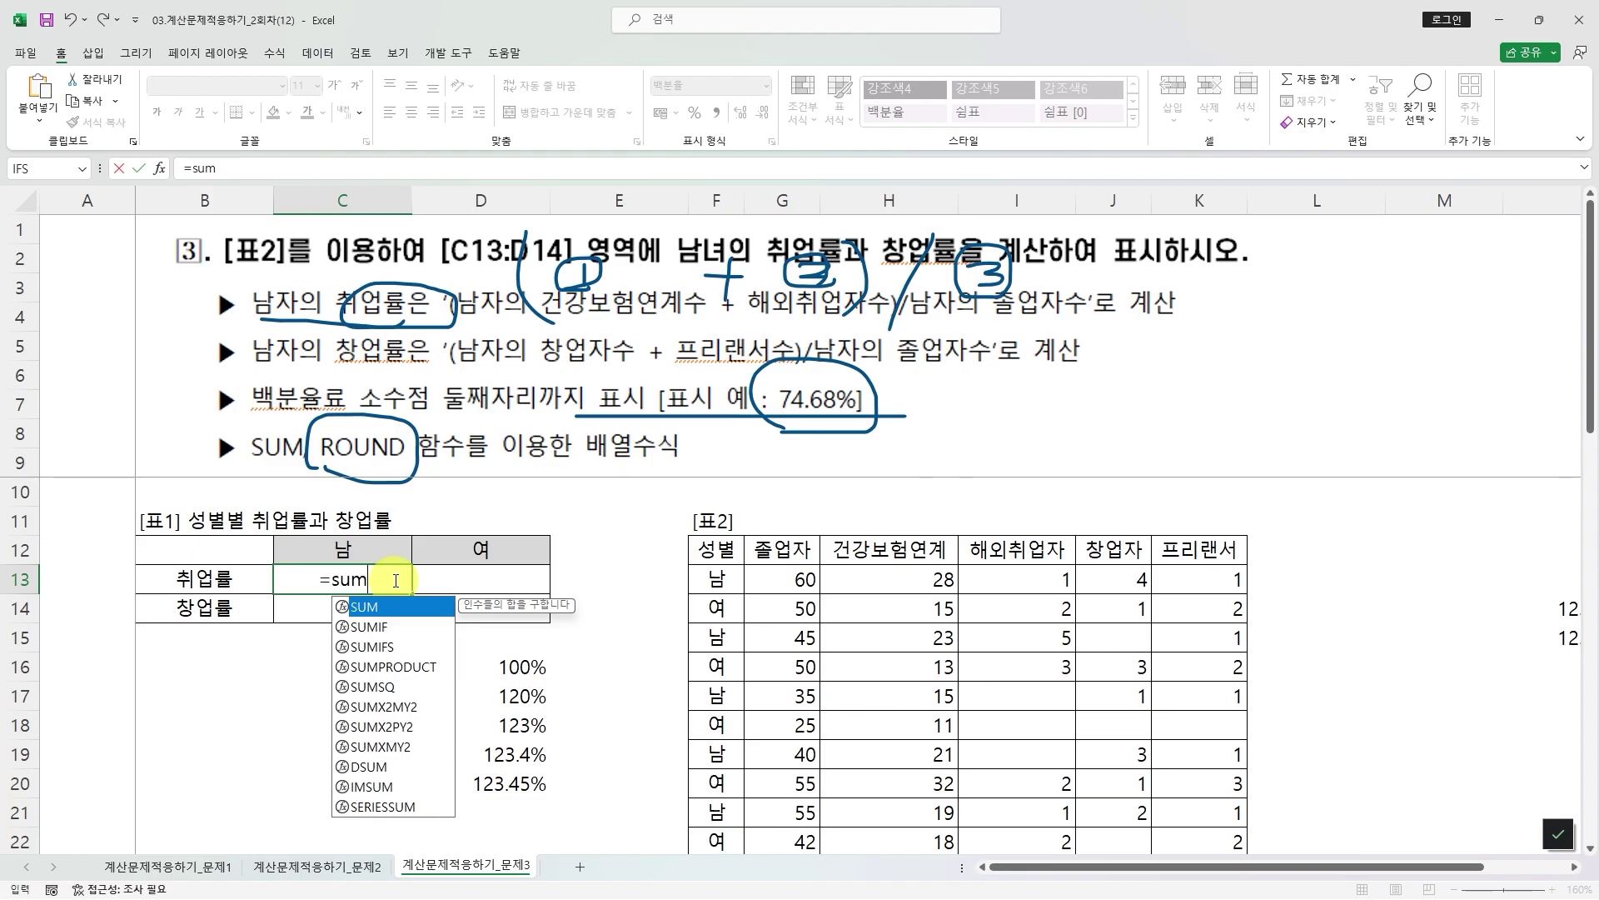
key("Tab")
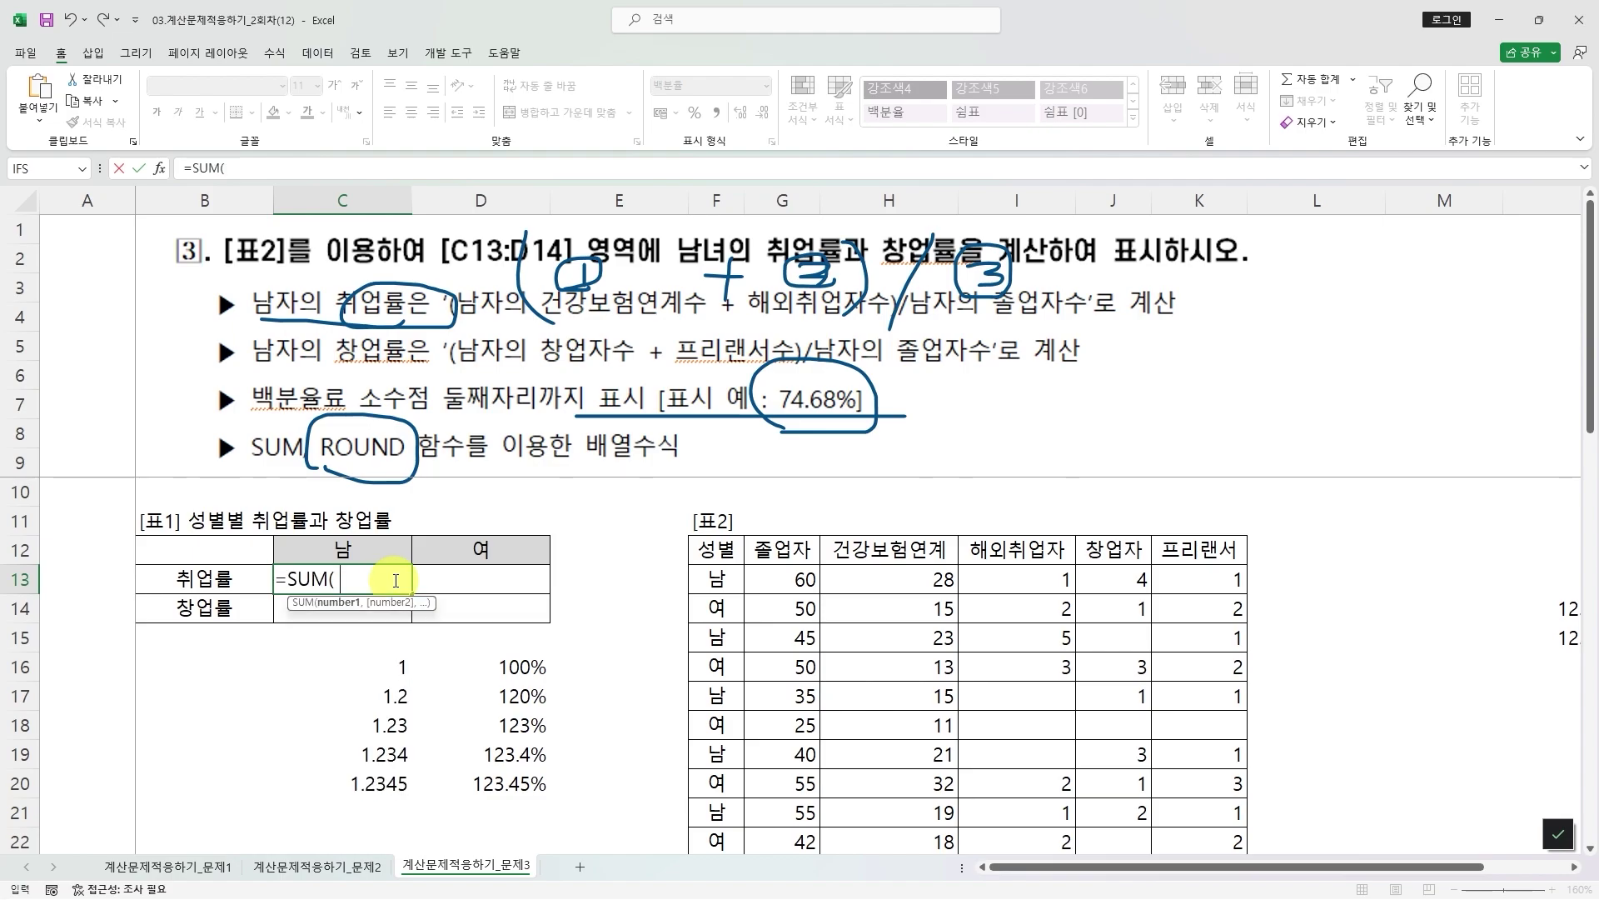
type("()*")
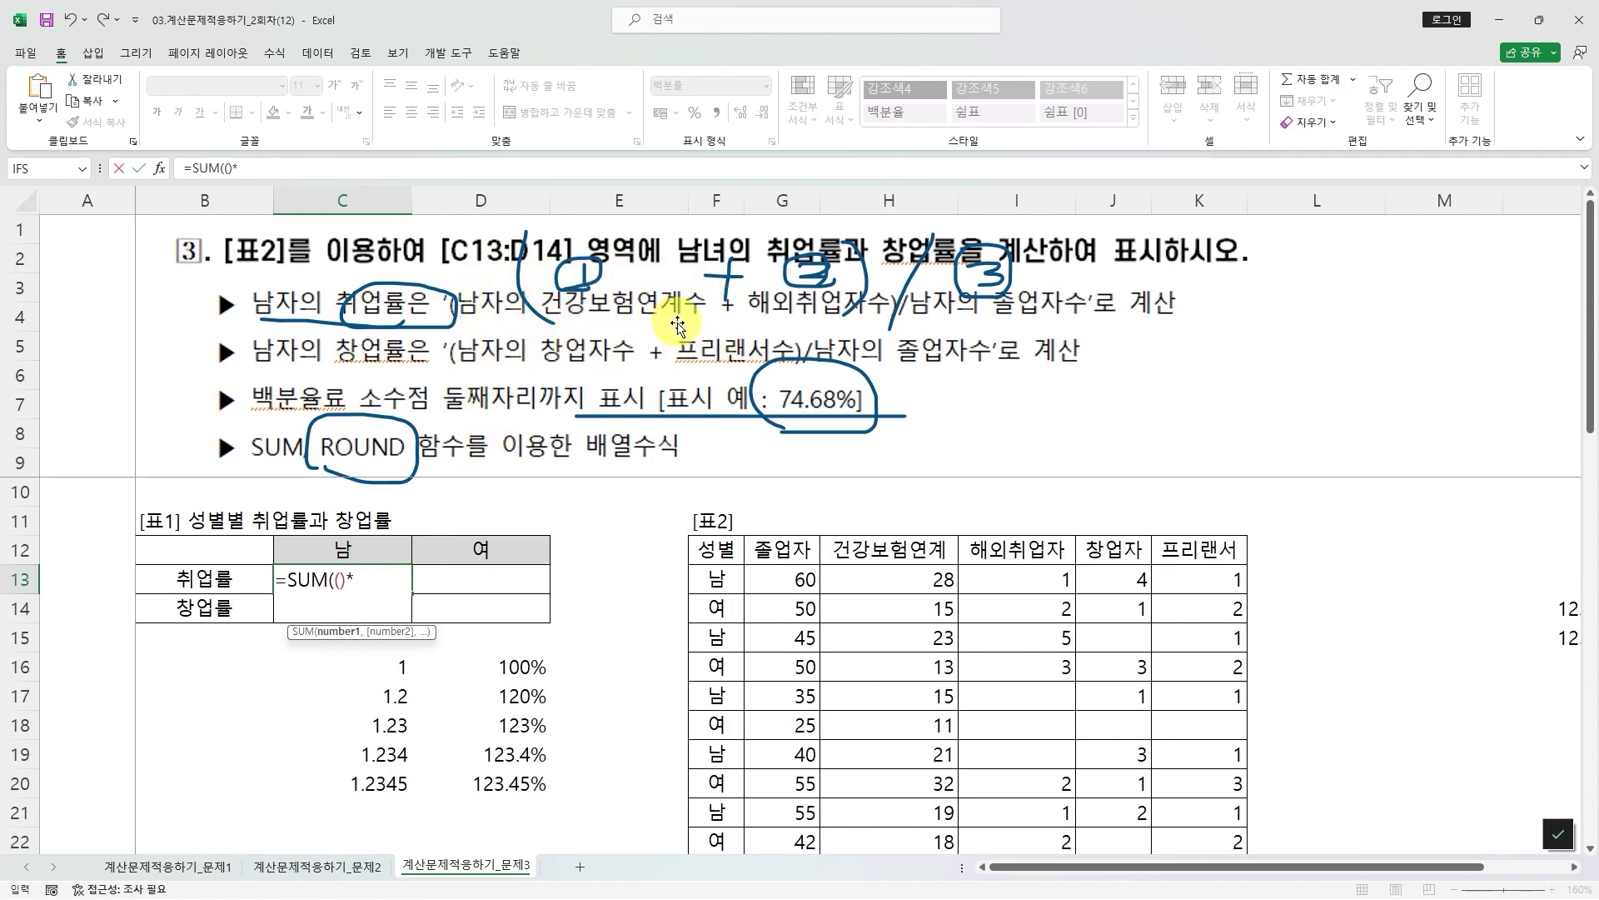
left_click(882, 579)
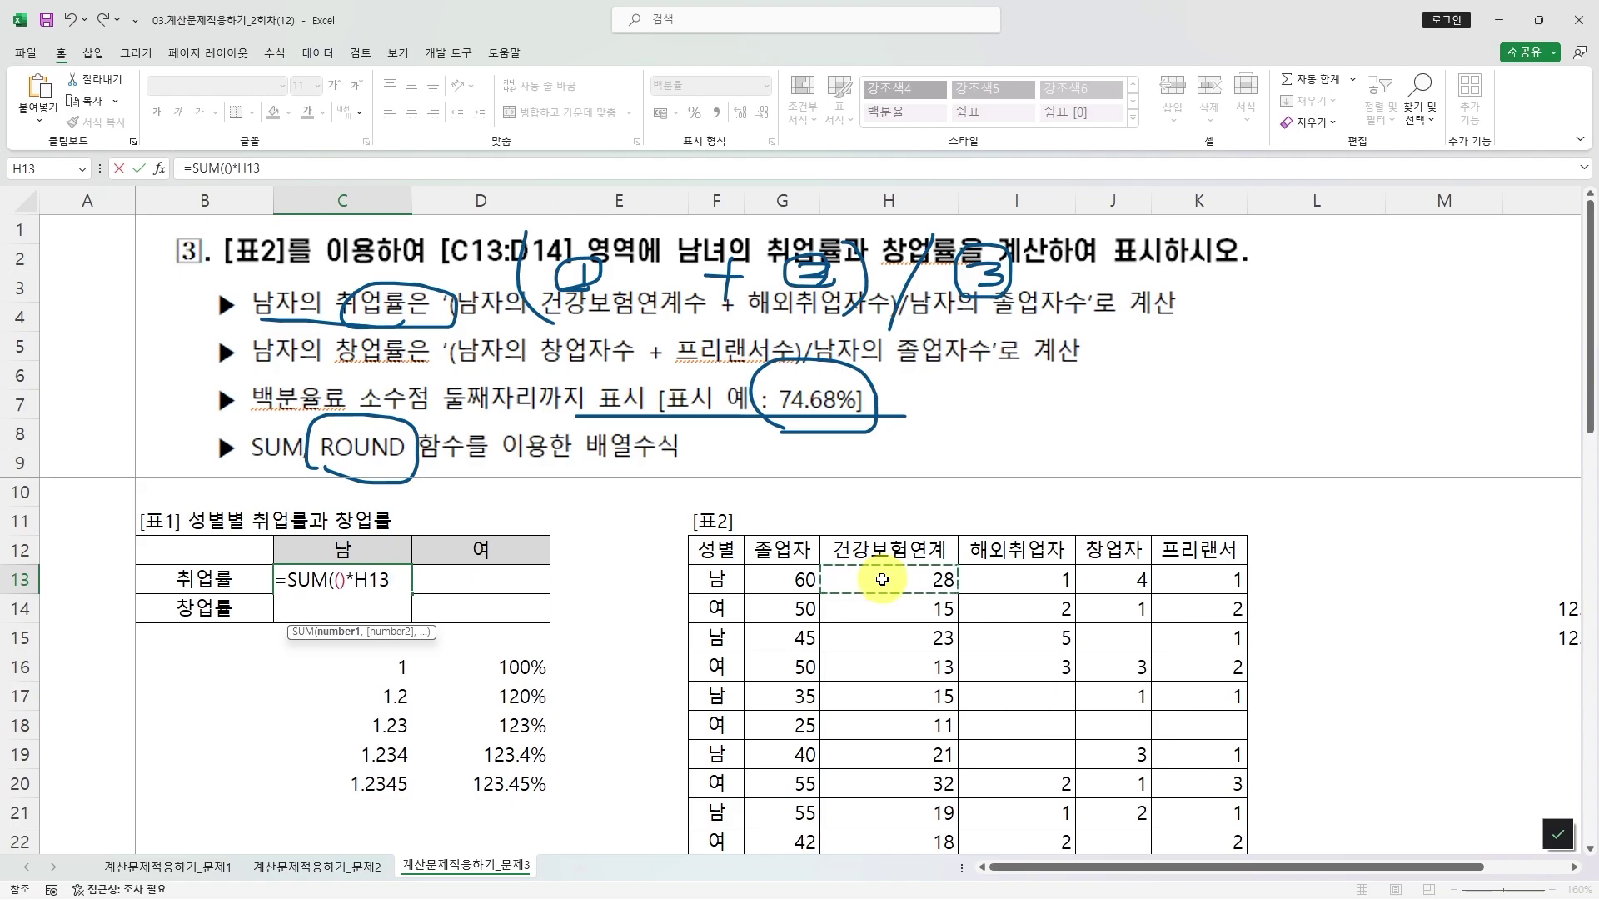
key("ctrl+shift+Down")
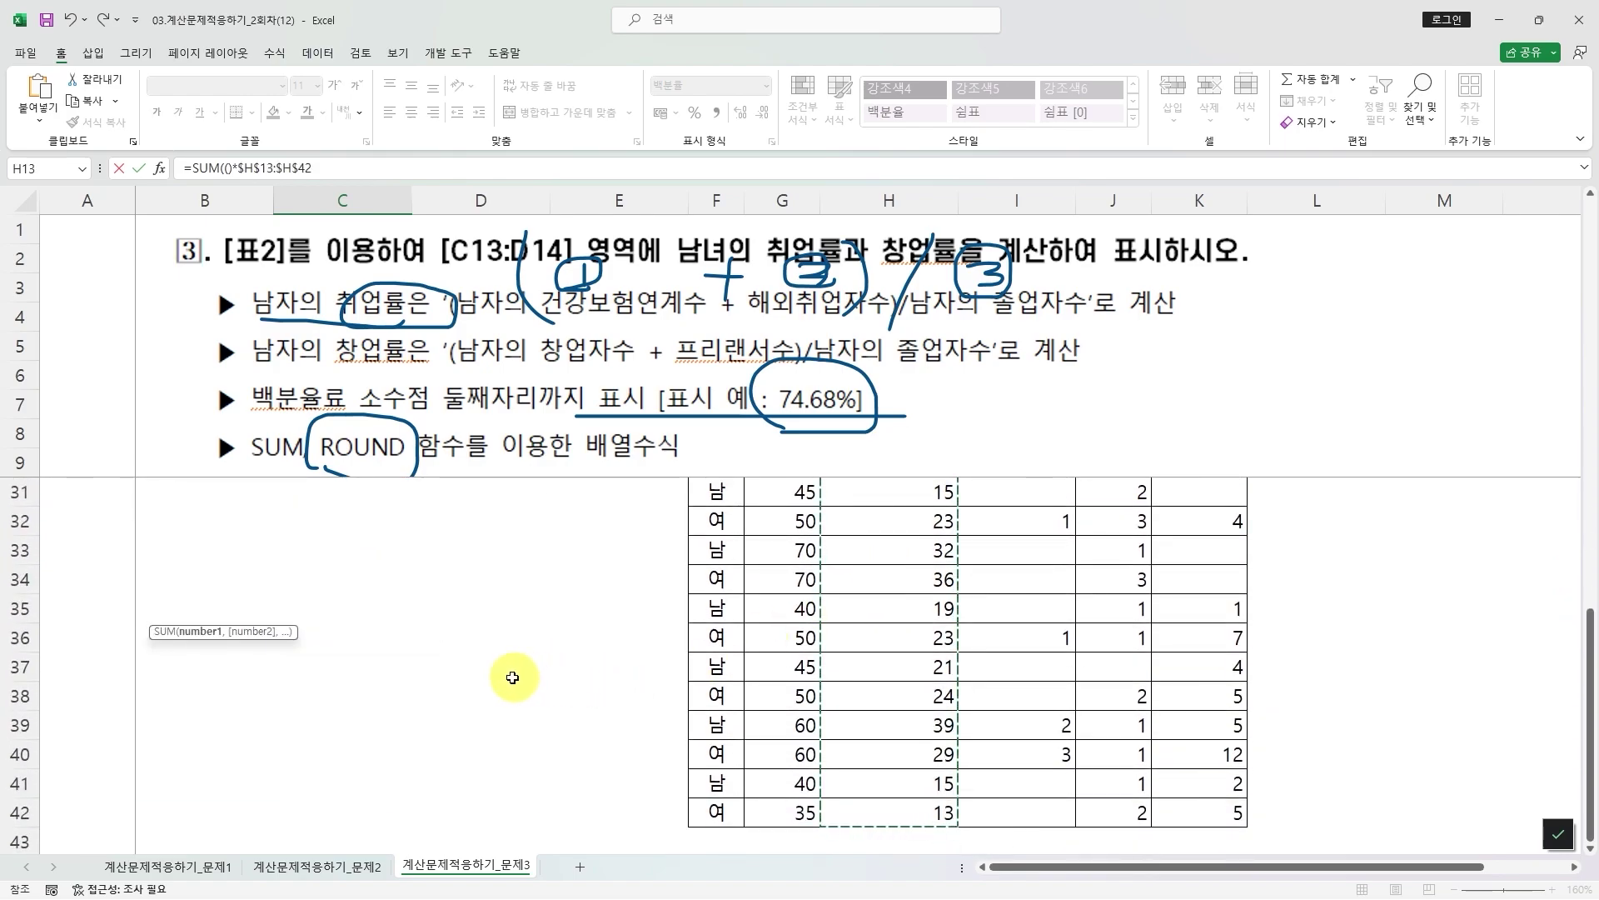
key("F4")
type(")")
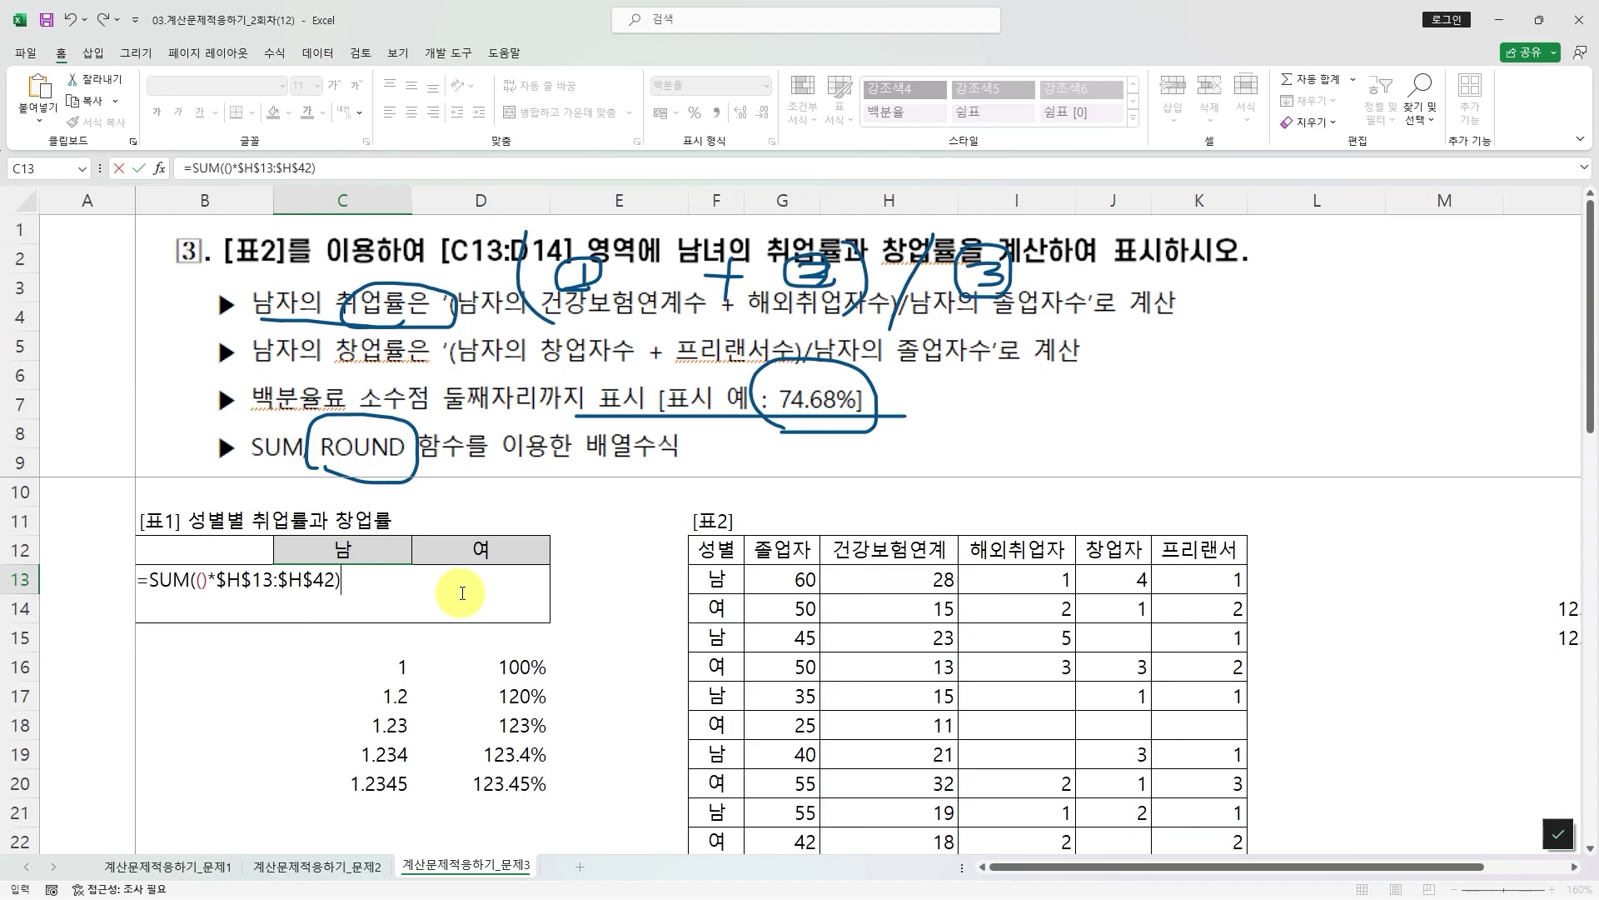
- Fill the empty condition in C13's SUM with $F$13:$F$42=C$12, locking only the row of the gender header reference
left_click(197, 578)
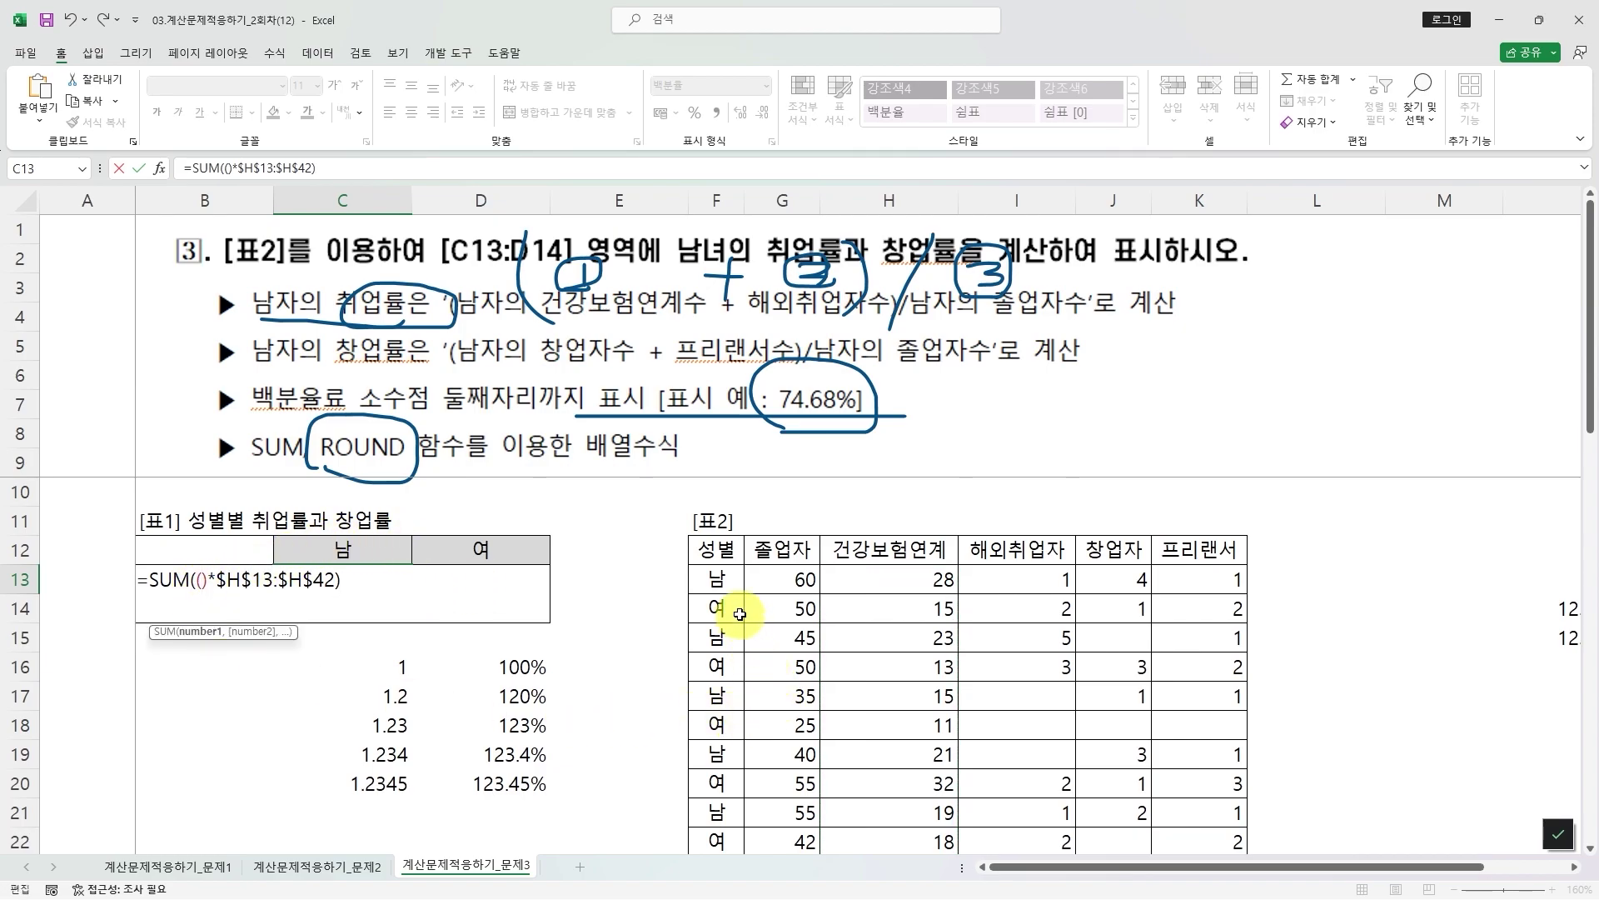
left_click(716, 581)
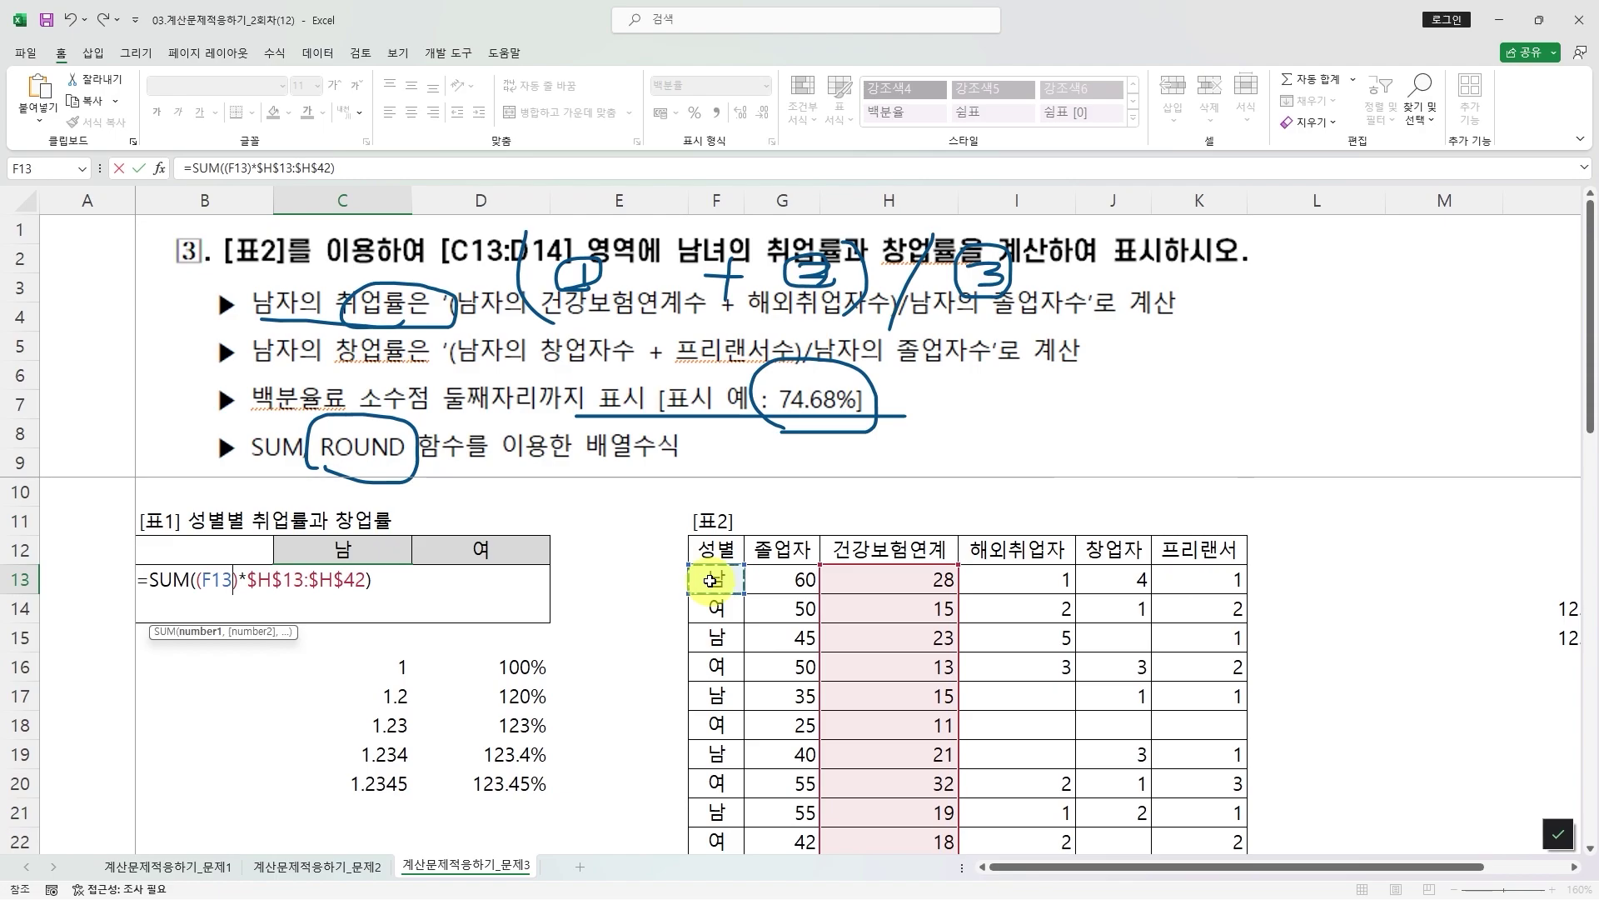
key("ctrl+shift+Down")
key("F4")
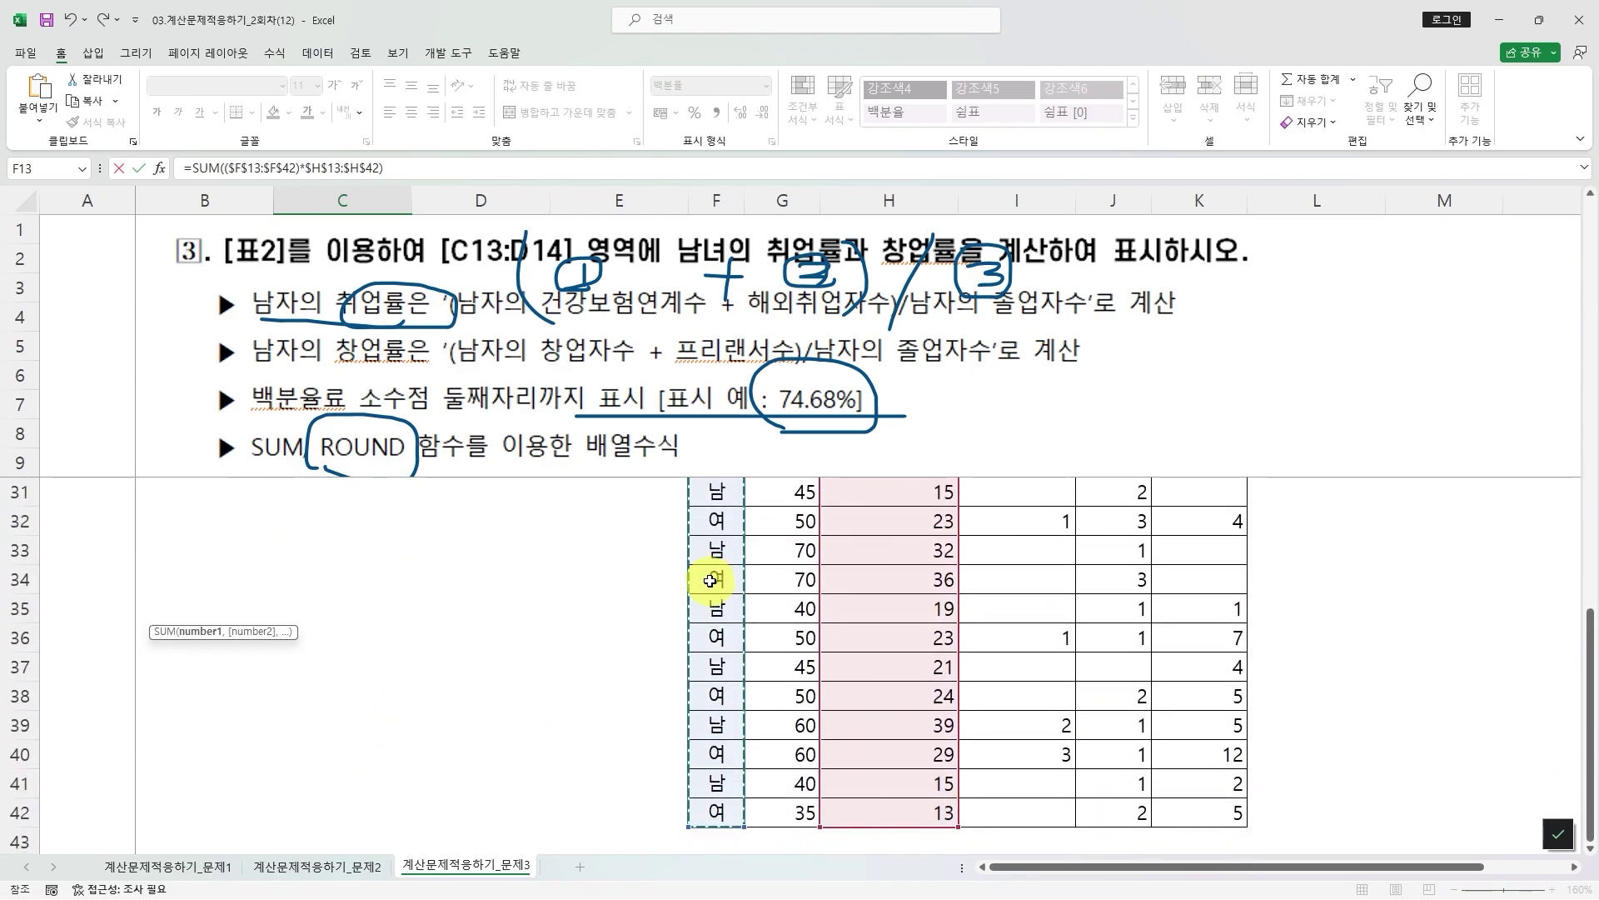
scroll(536, 739, "up", 7)
type("=")
left_click(402, 545)
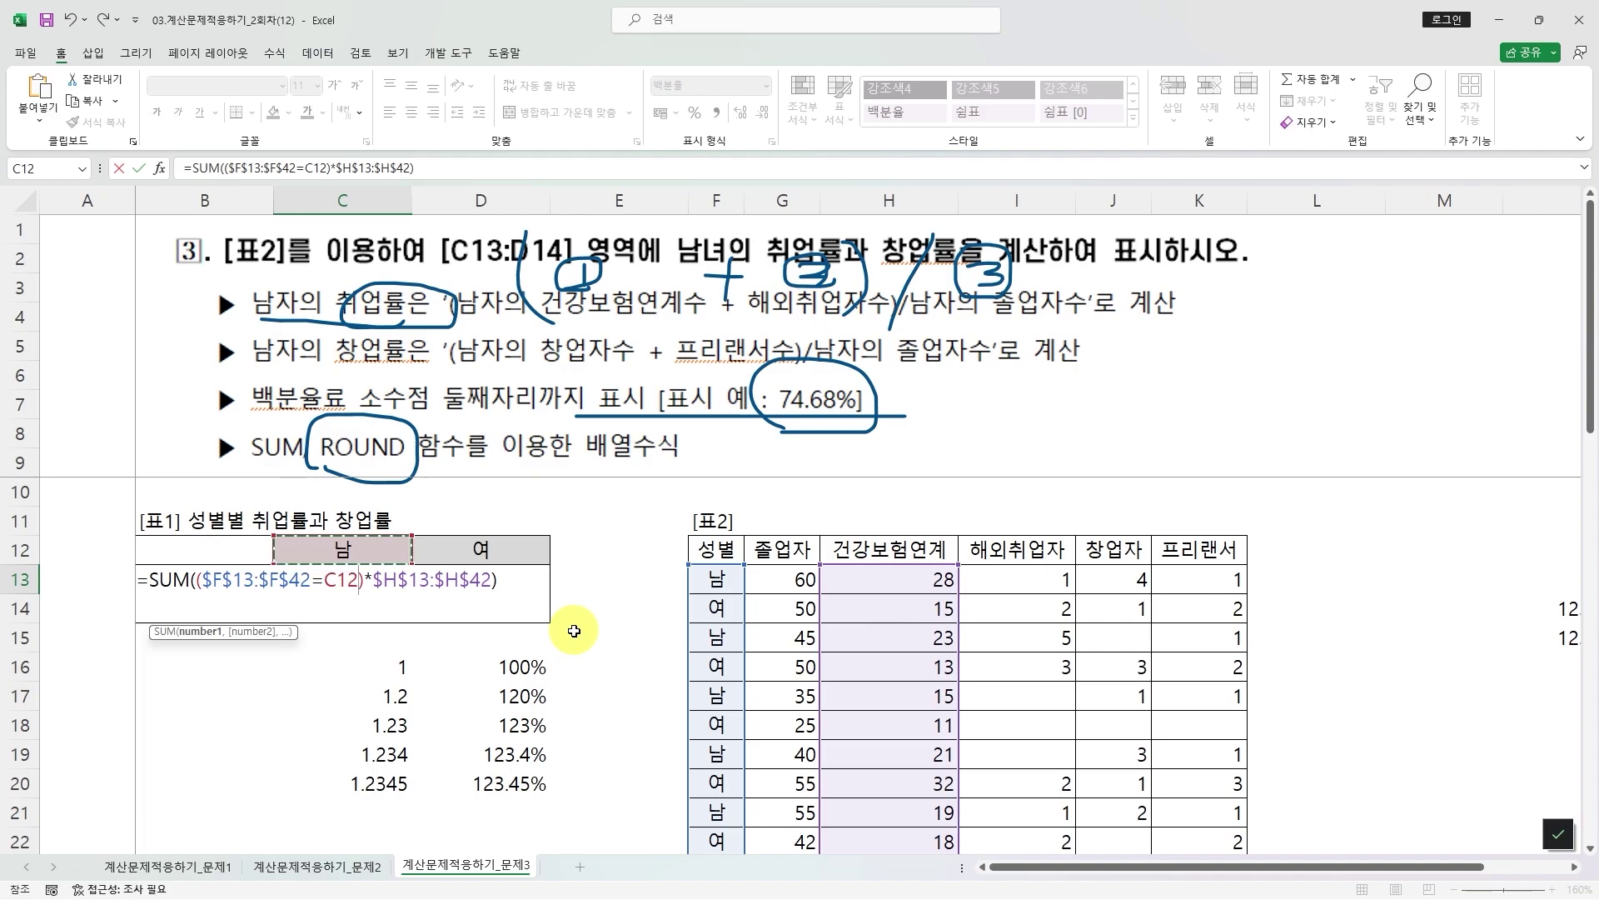
key("Left")
key("F4")
key("F4")
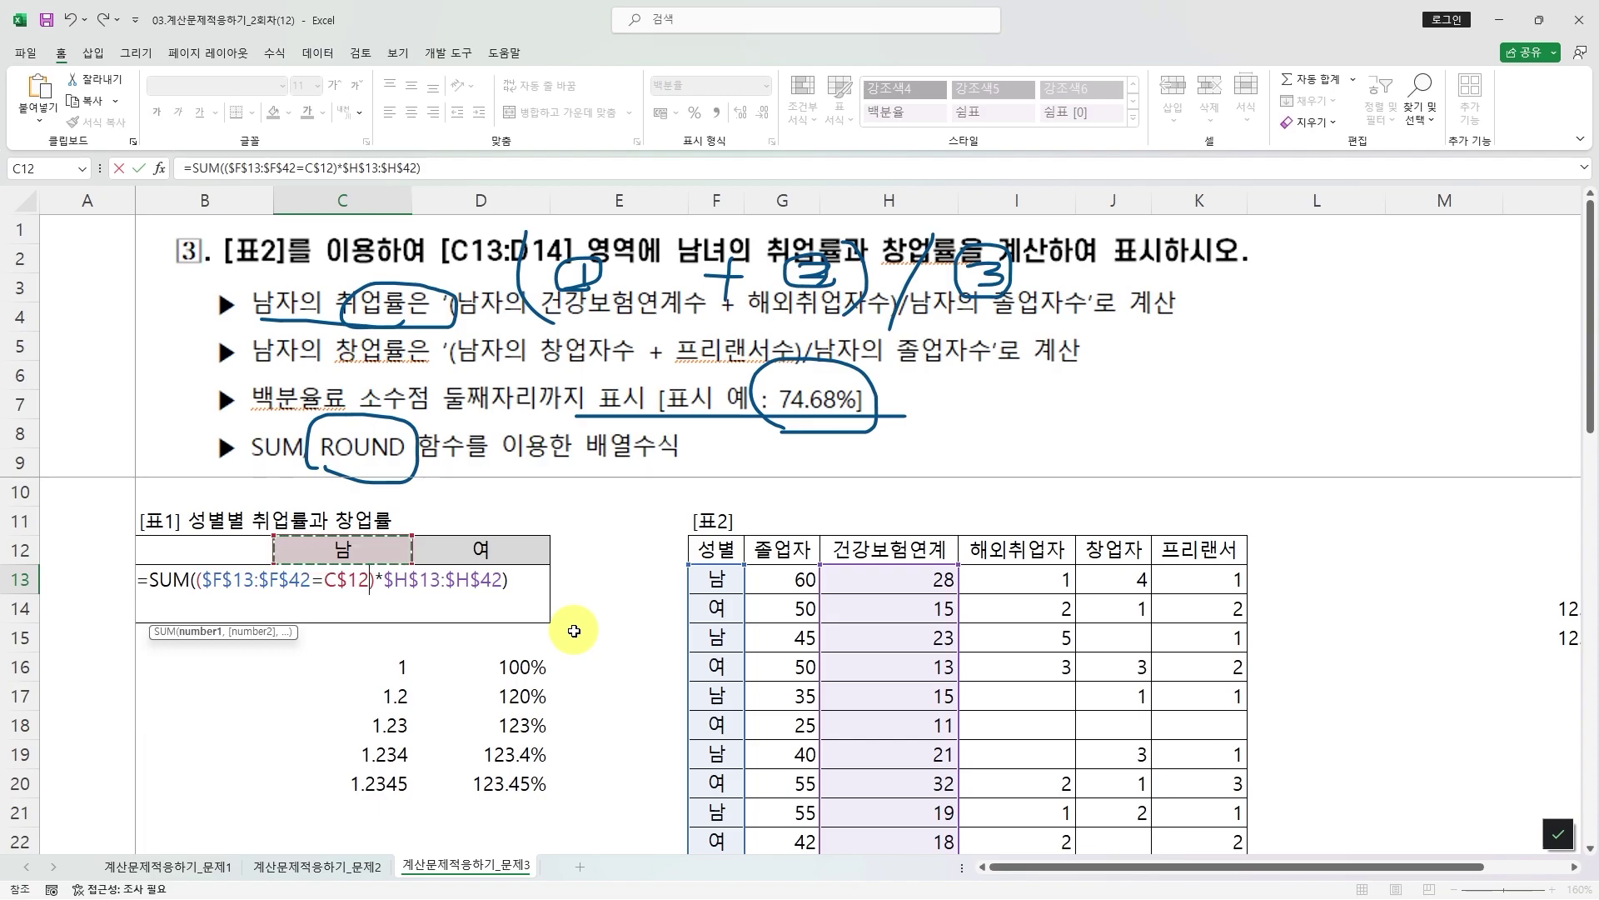
- Add a second SUM to the C13 formula, with an empty condition bracket multiplied by the absolute range $I$13:$I$42
left_click(516, 581)
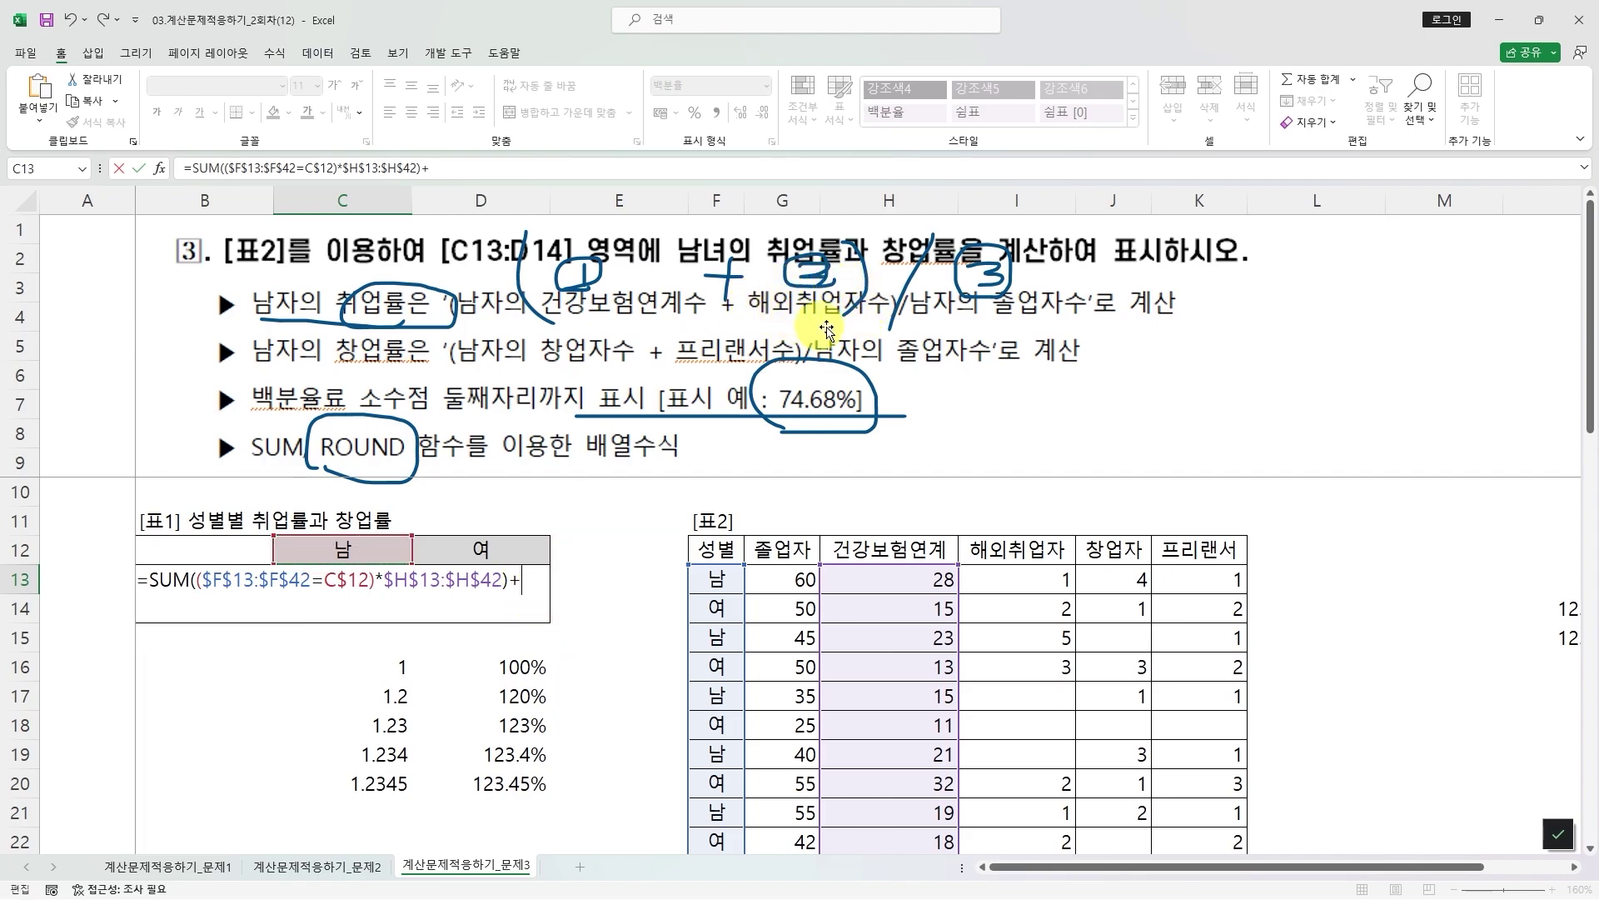
type("sum")
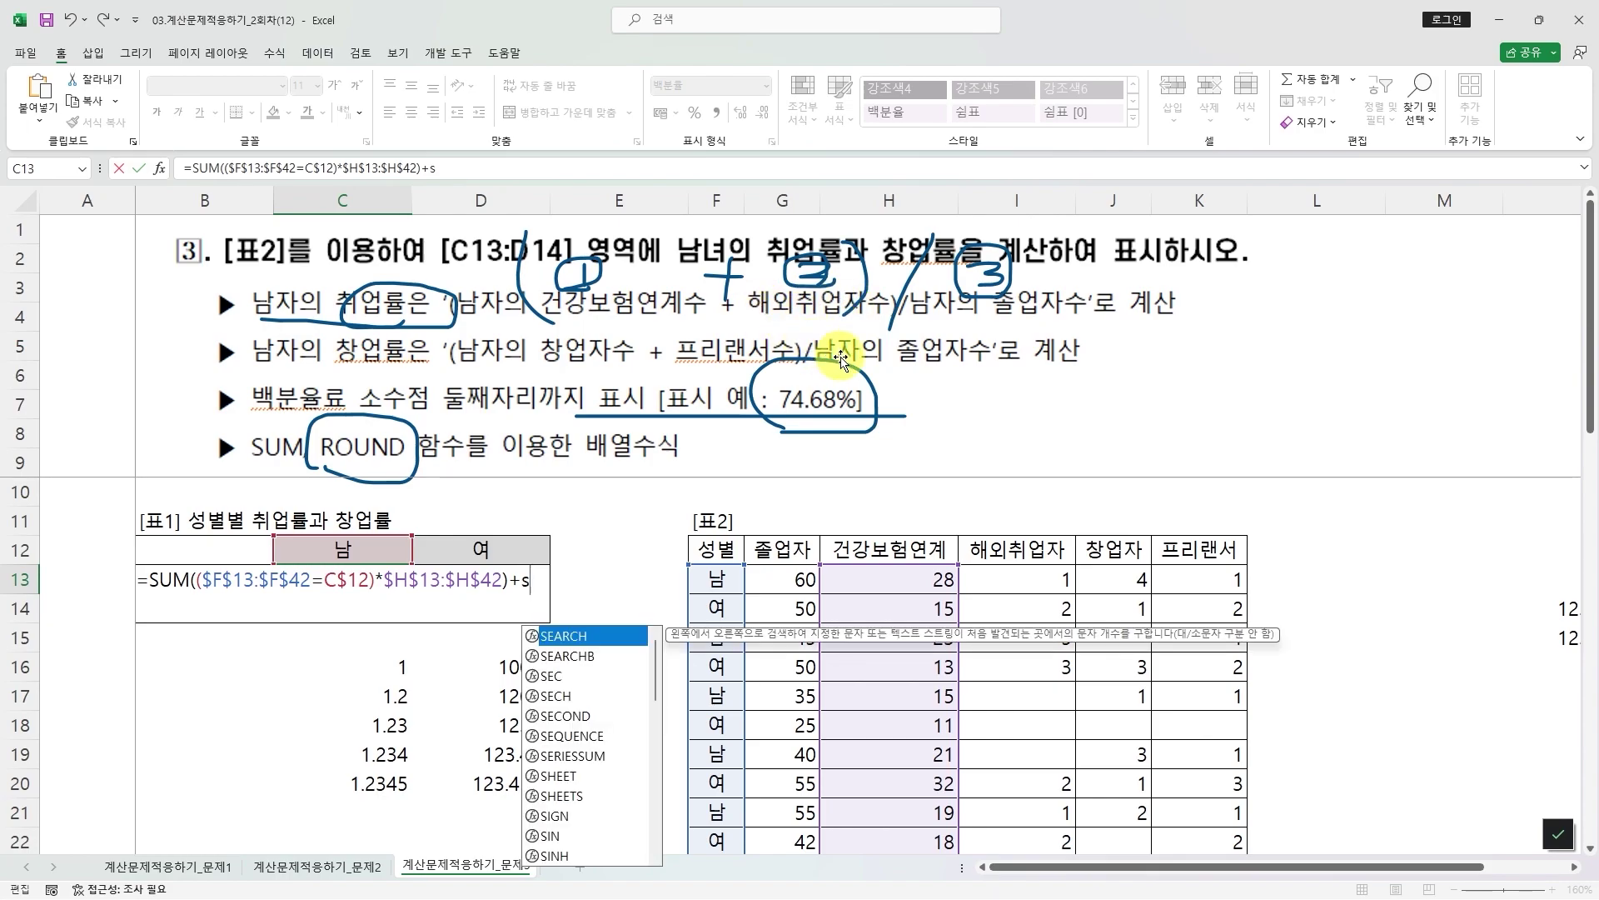
key("Tab")
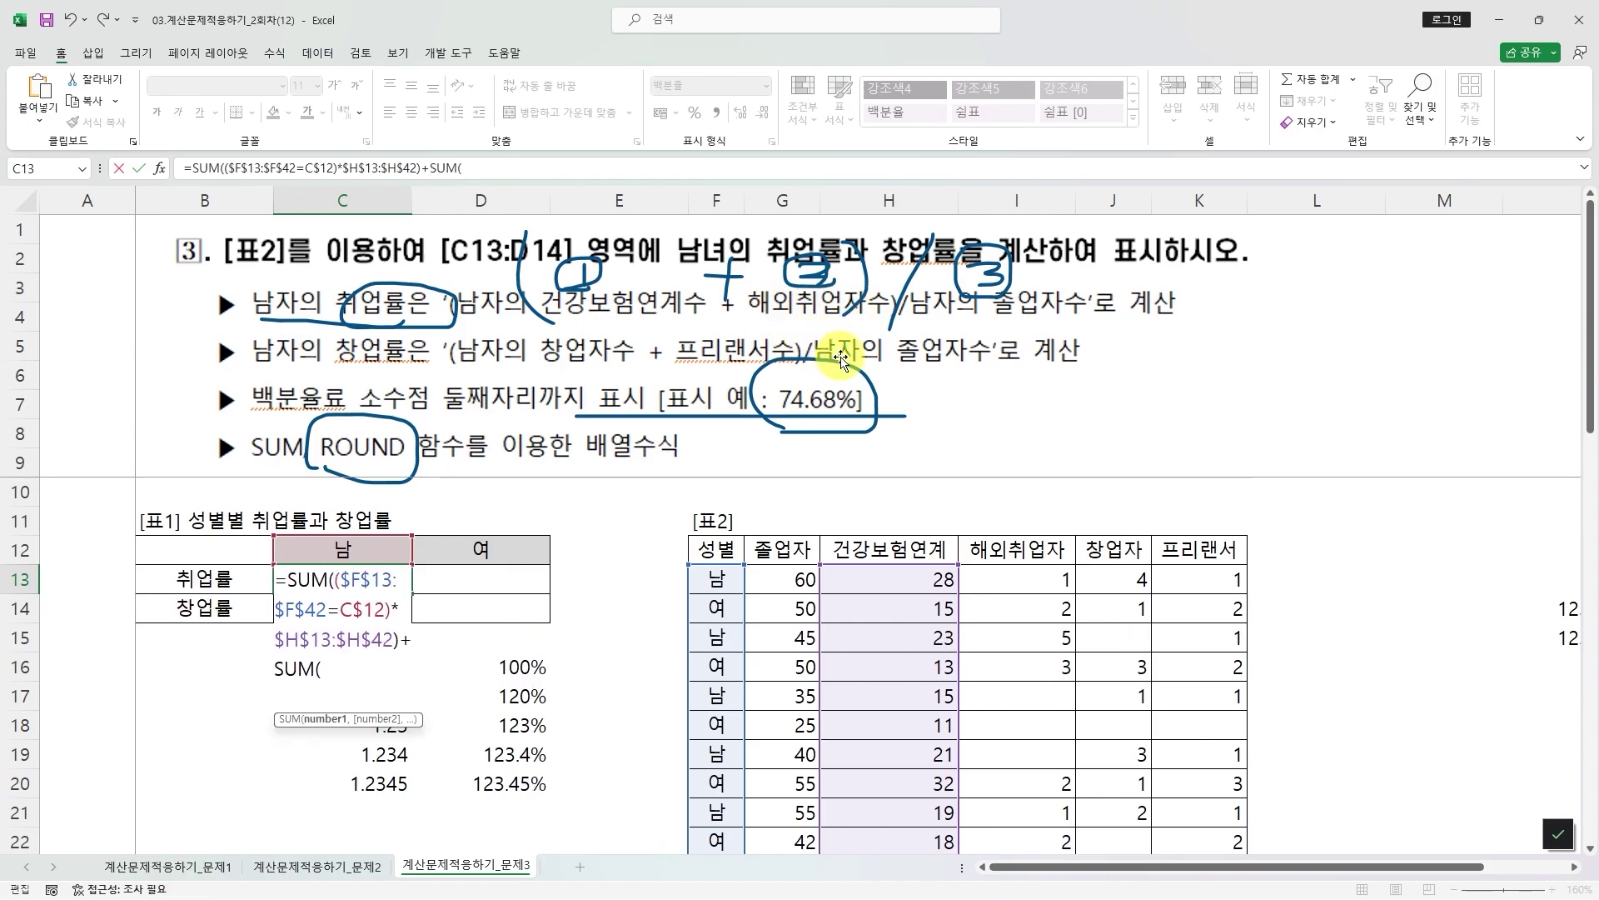
type("()*")
left_click(1036, 572)
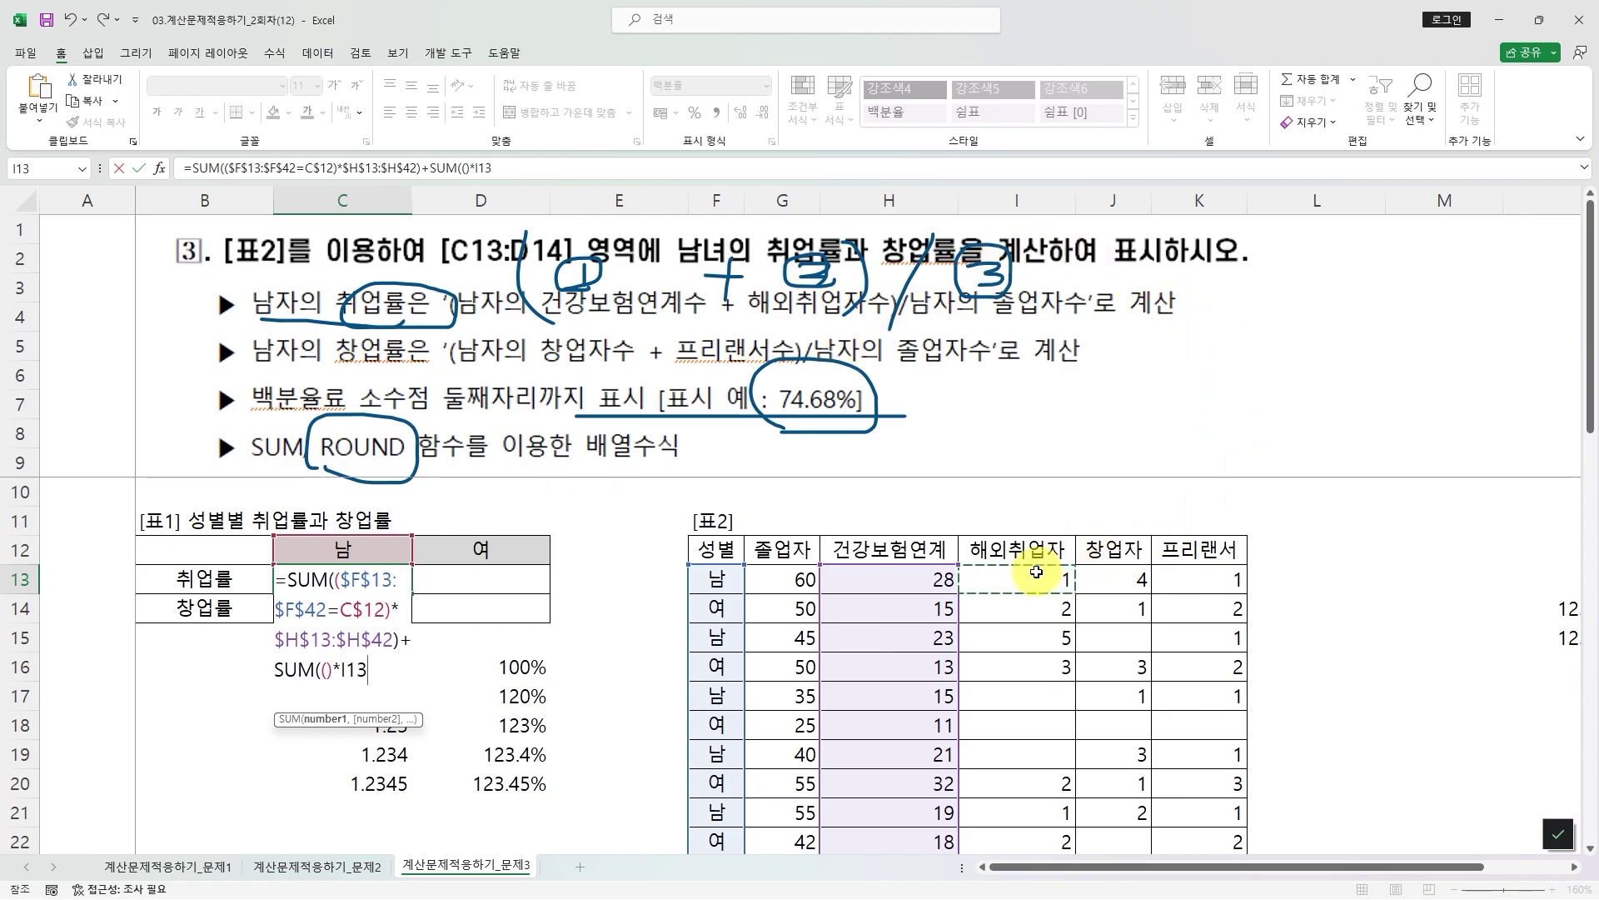
key("shift+Down")
key("shift+Down")
key("shift+Down")
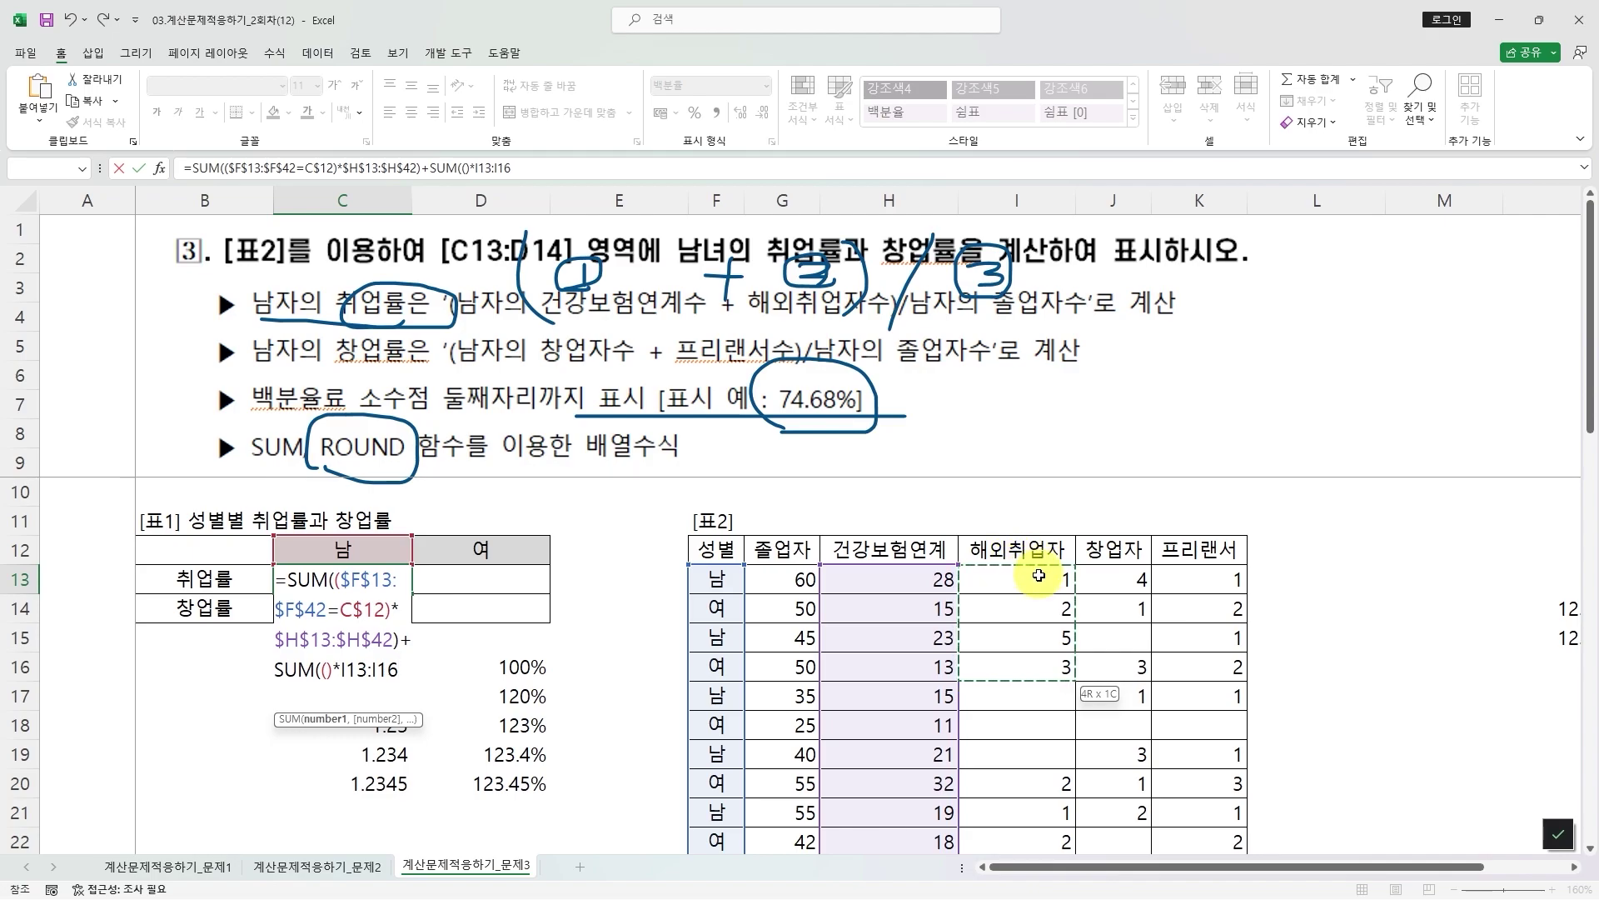
key("shift+Down")
key("shift+Down")
key("shift+Down")
key("shift+Down")
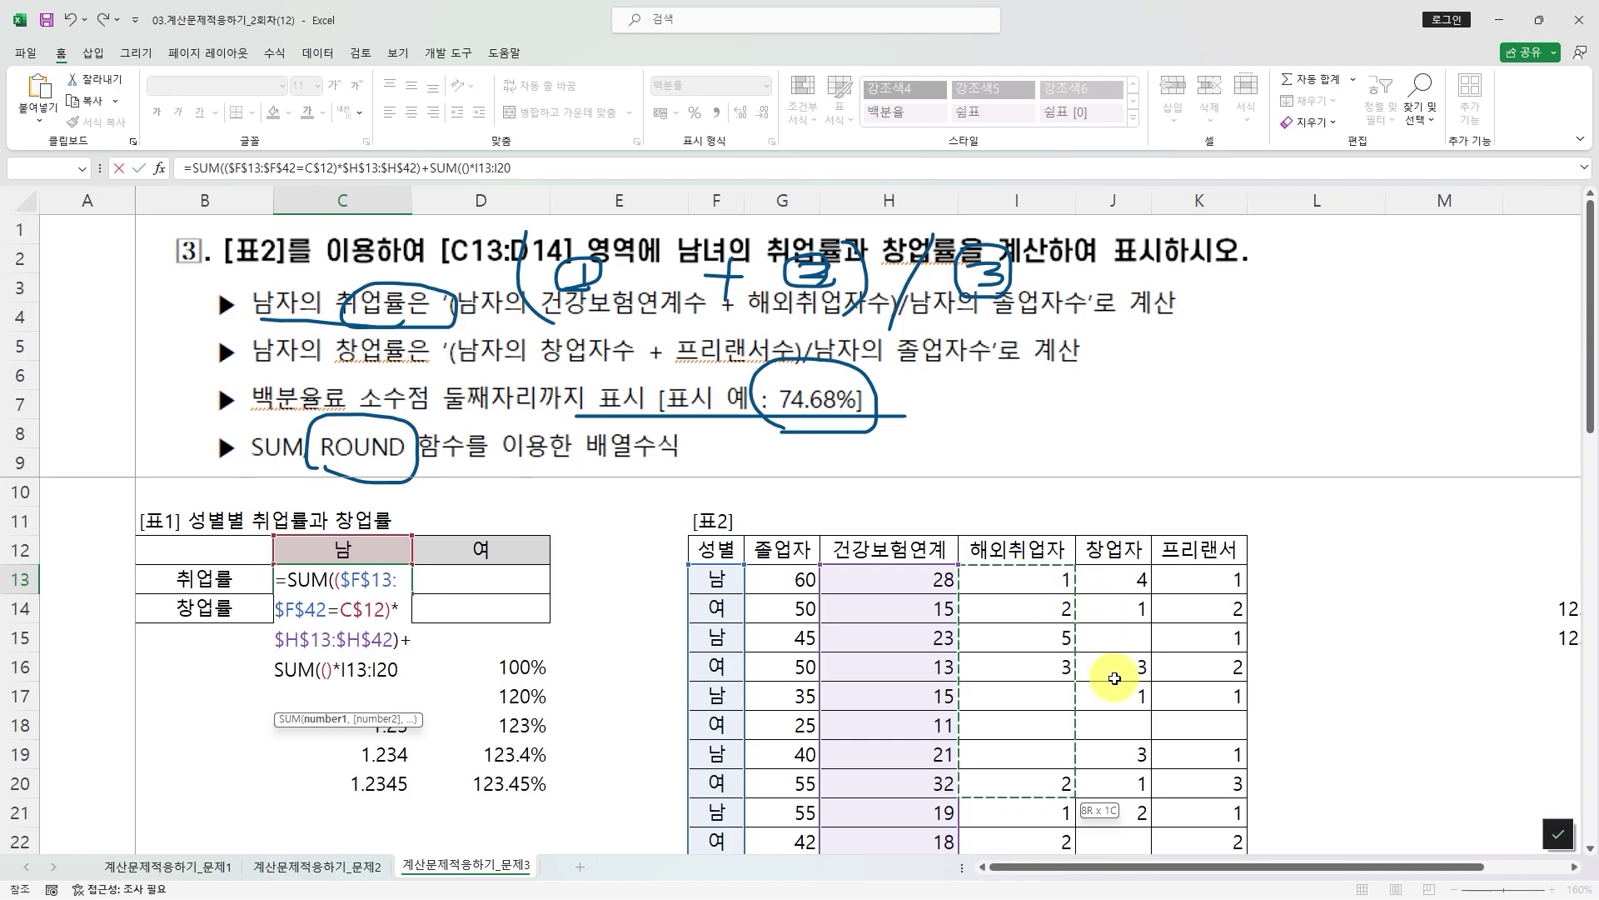
scroll(1039, 574, "down", 2)
scroll(1033, 583, "up", 2)
left_click_drag(1031, 587, 1035, 814)
scroll(958, 691, "up", 7)
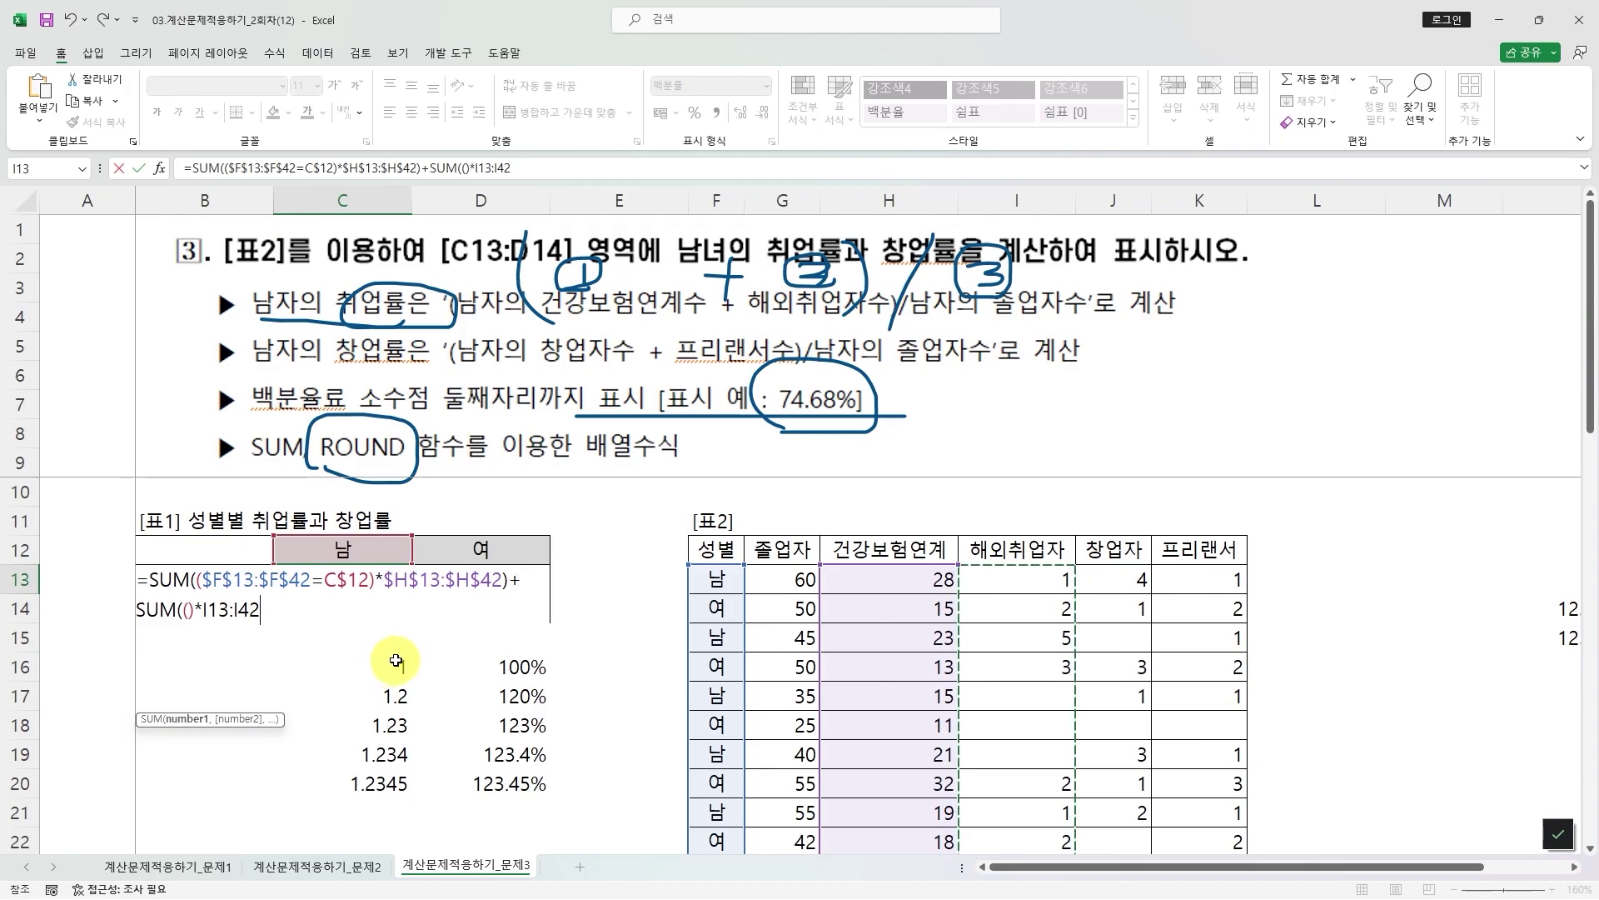
key("F4")
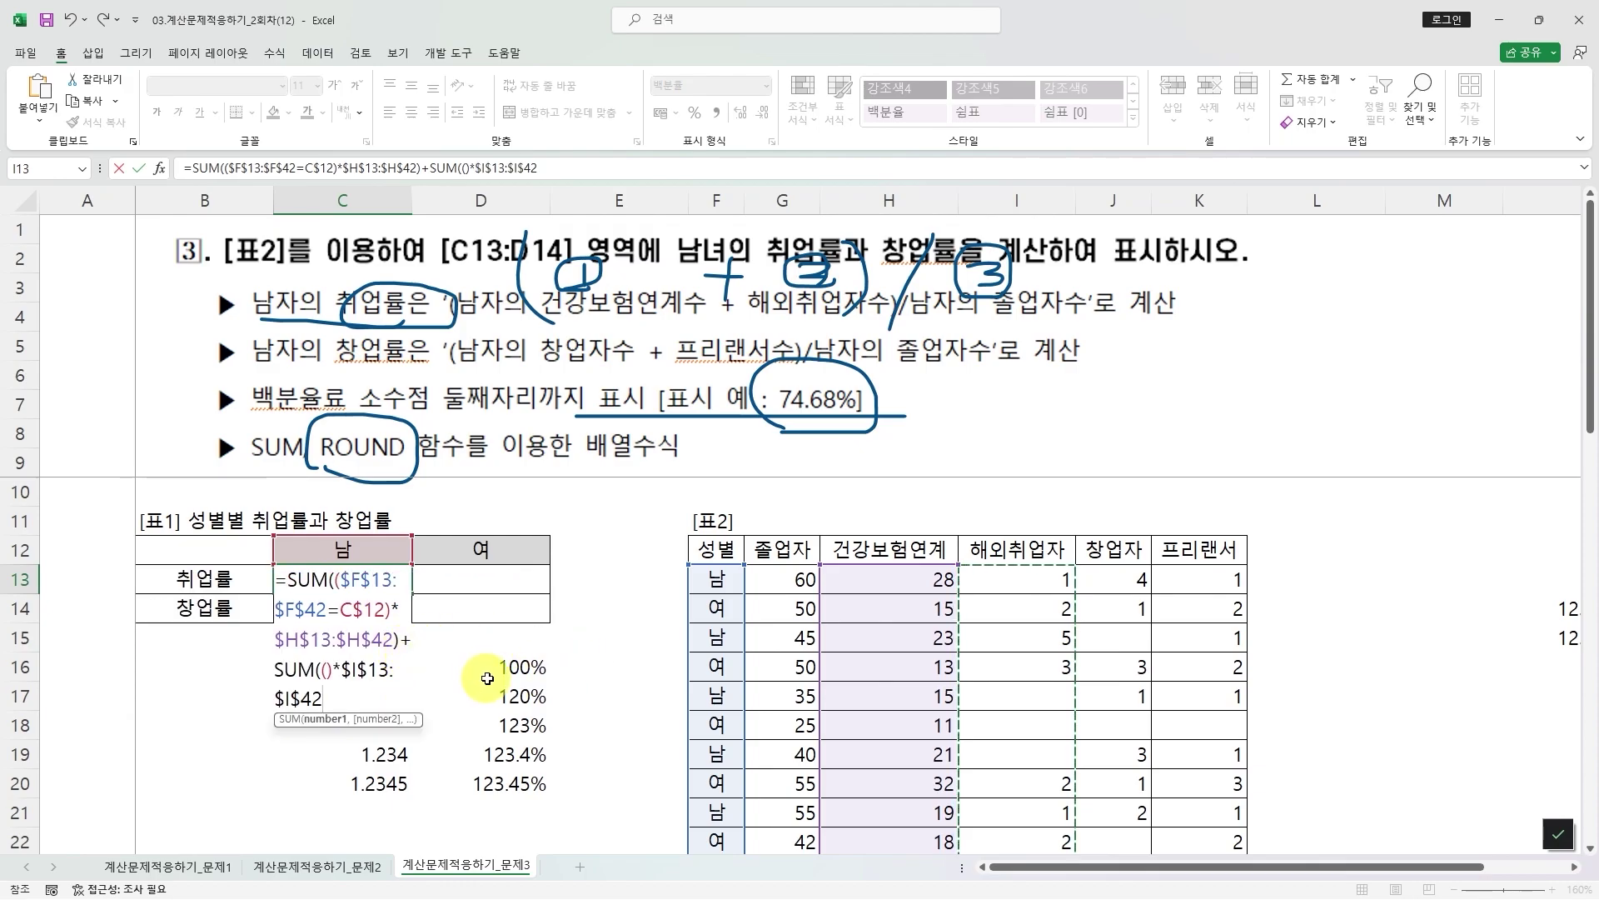
type(")")
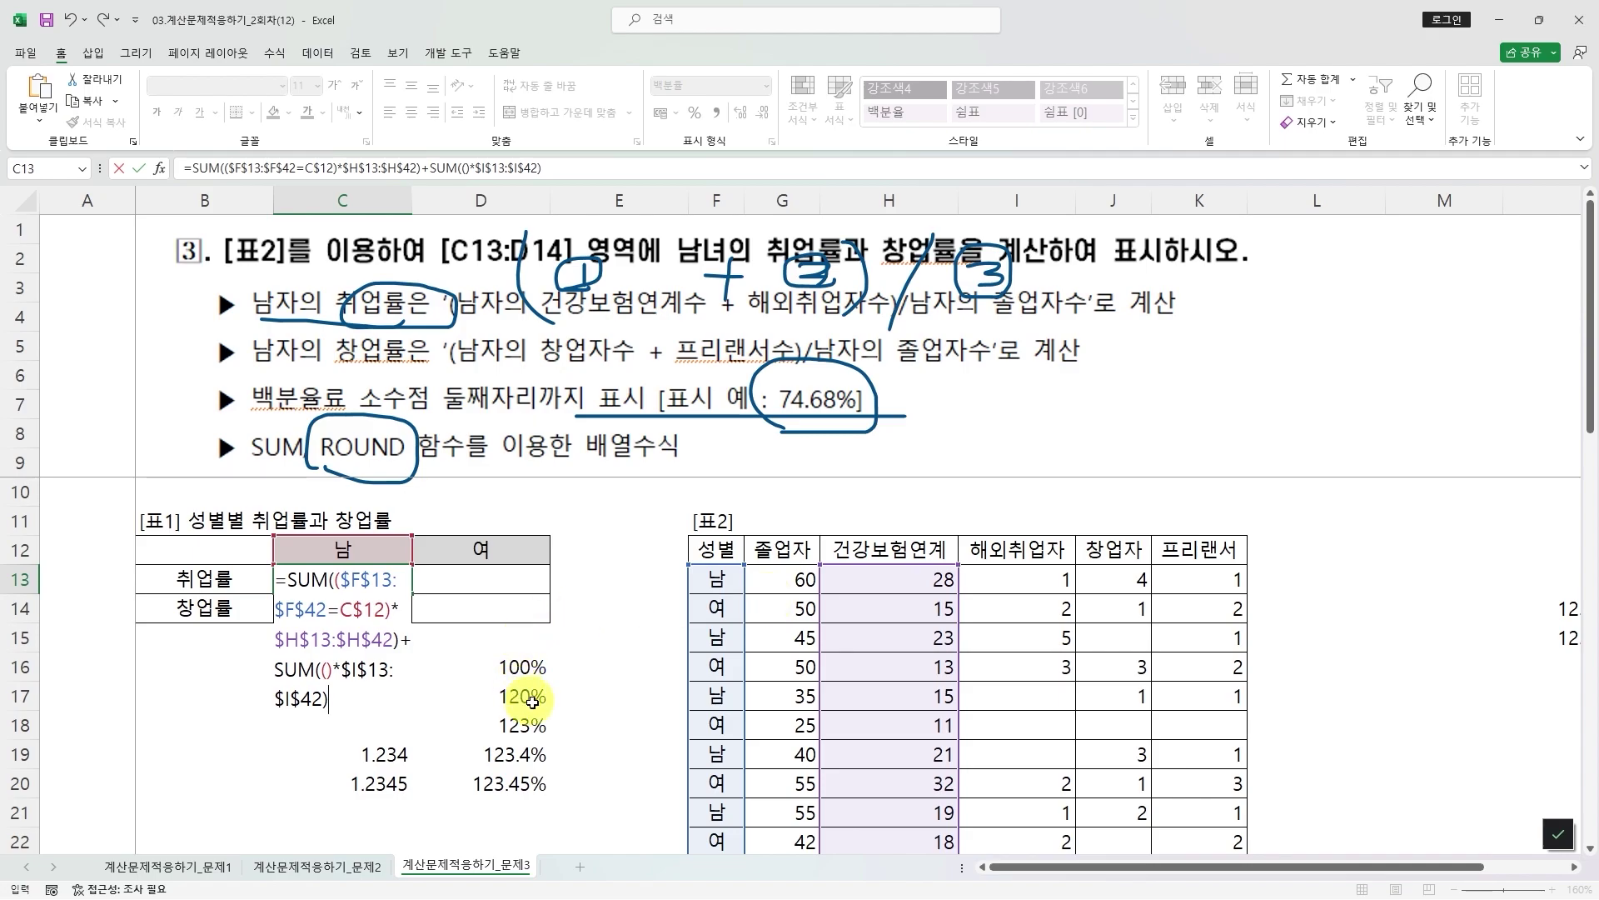
- Fill the second SUM's condition with $F$13:$F$42=C$12 and commit the C13 formula as an array formula
left_click(343, 671)
left_click_drag(343, 671, 324, 700)
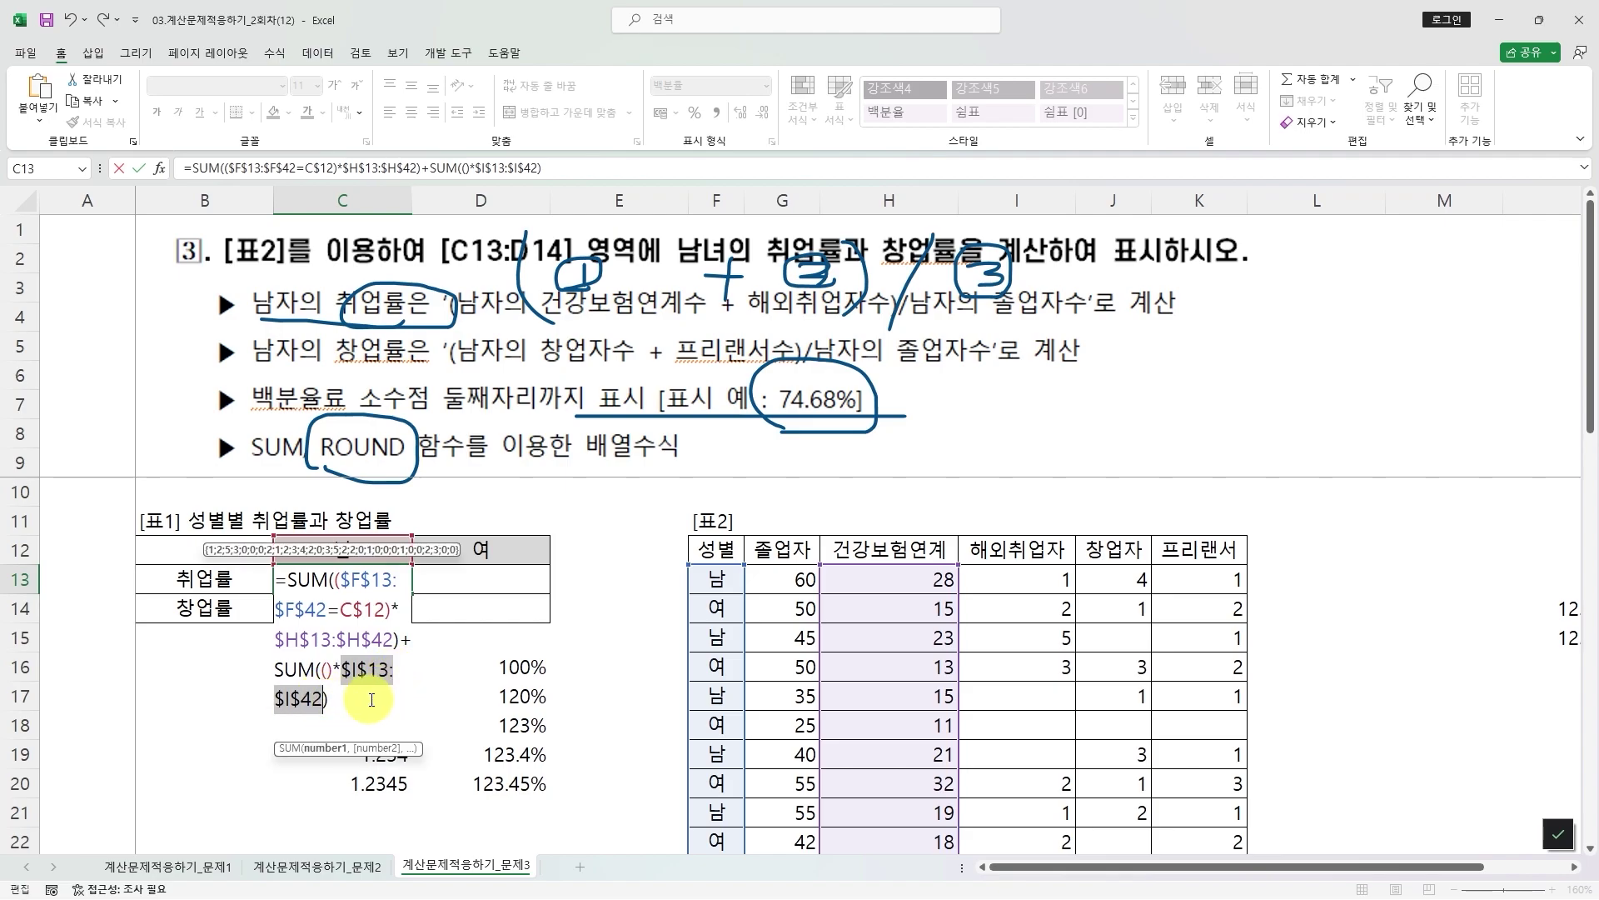
left_click(329, 671)
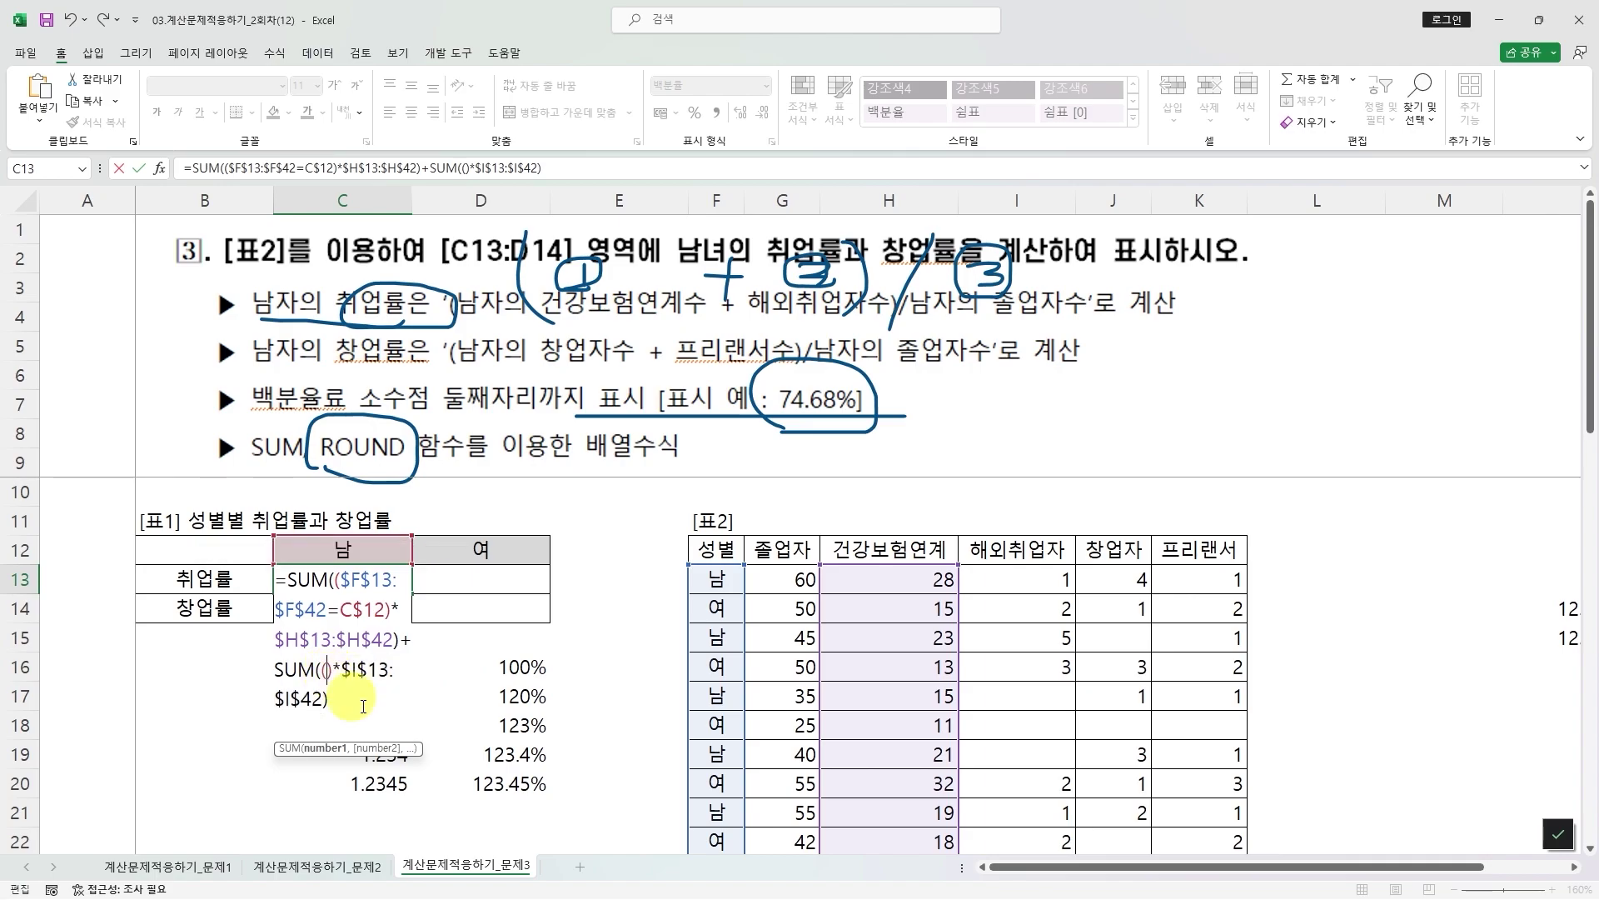
left_click(717, 579)
key("ctrl+shift+Down")
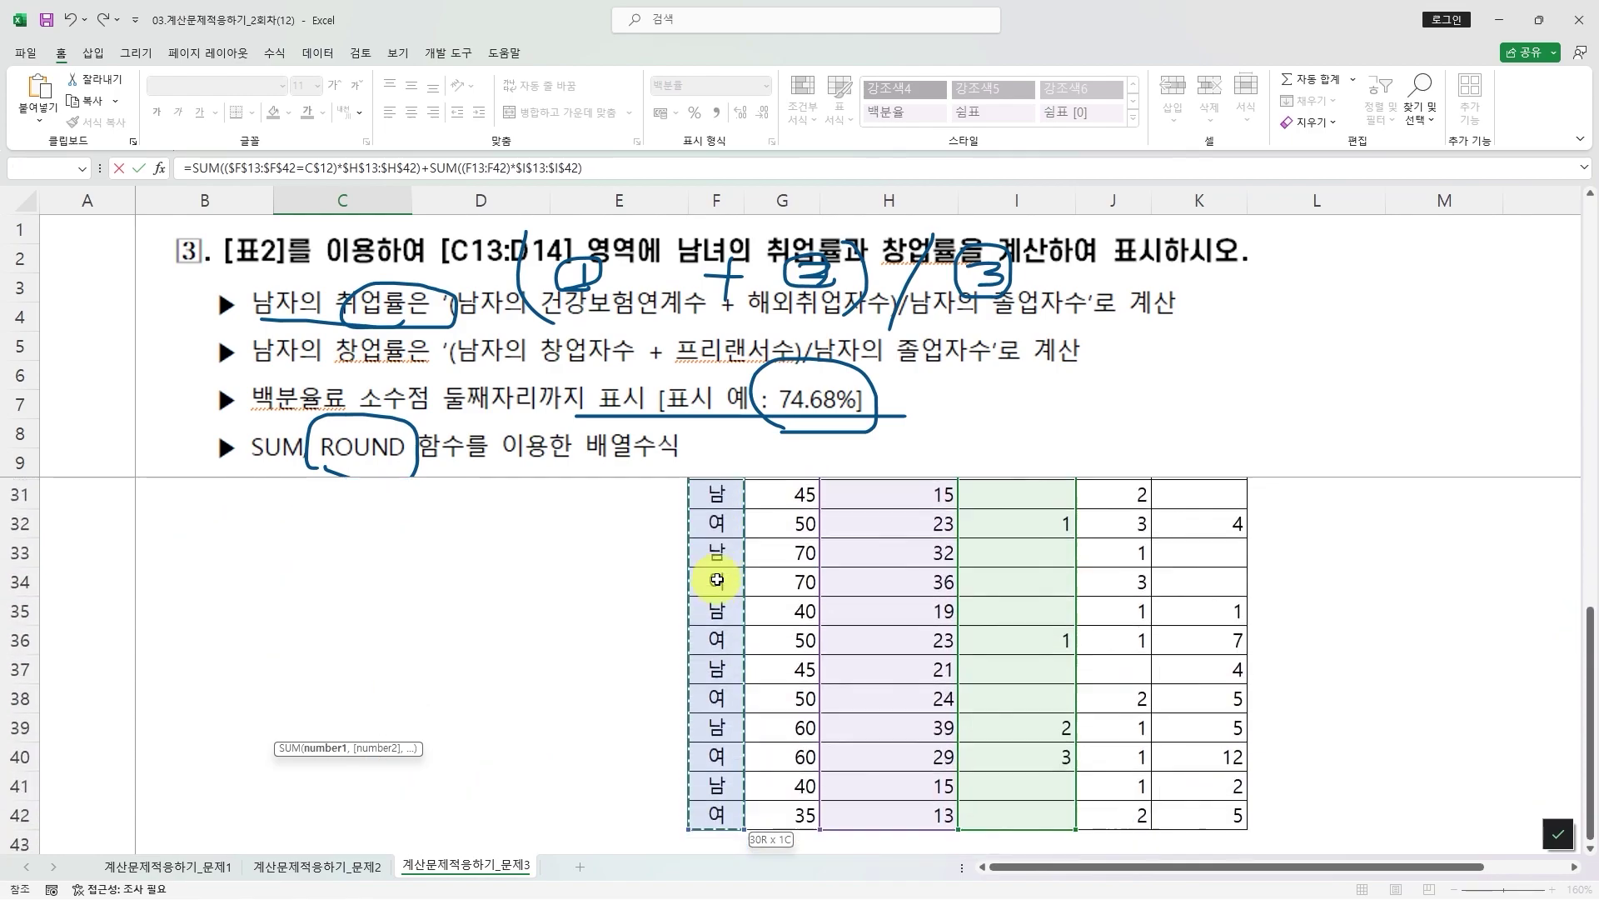
key("F4")
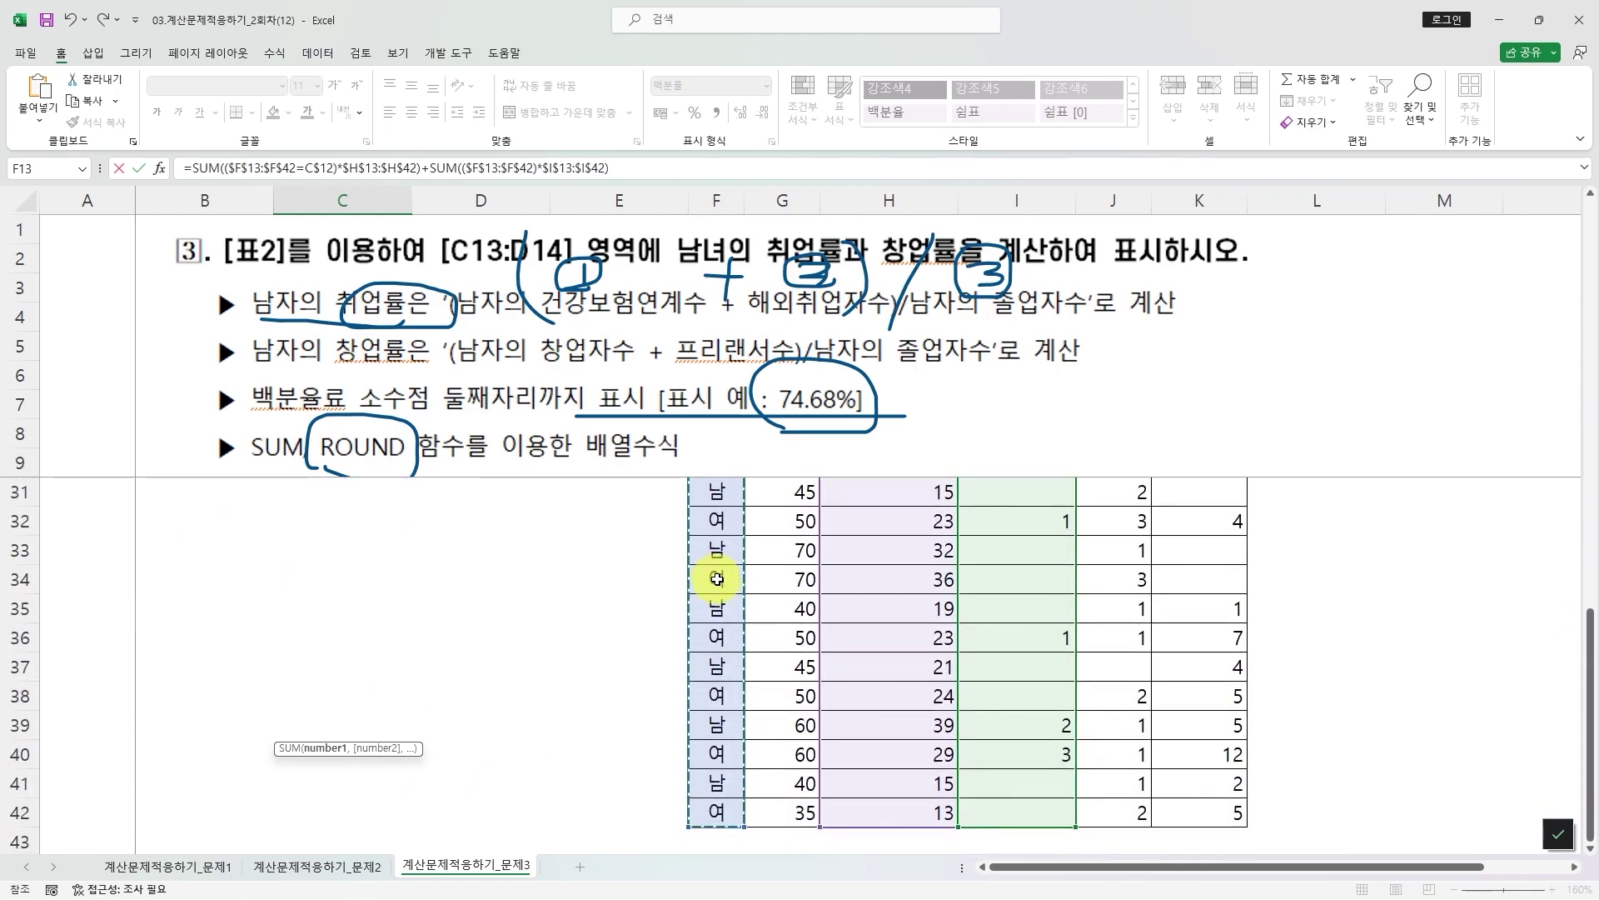
type("=")
scroll(474, 666, "up", 7)
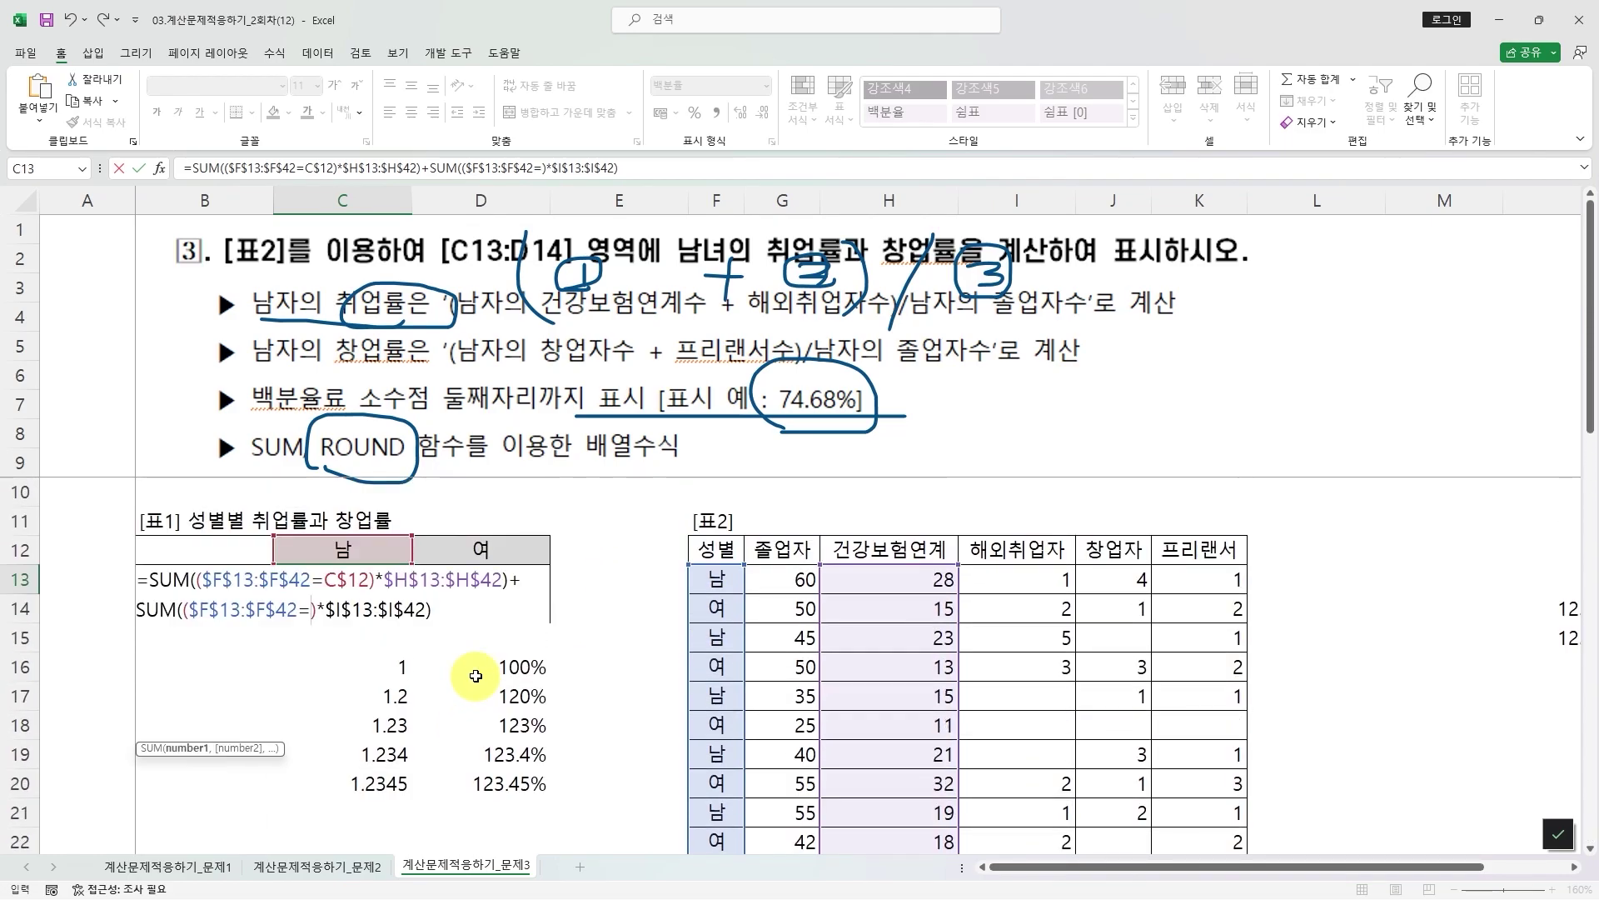
left_click(369, 549)
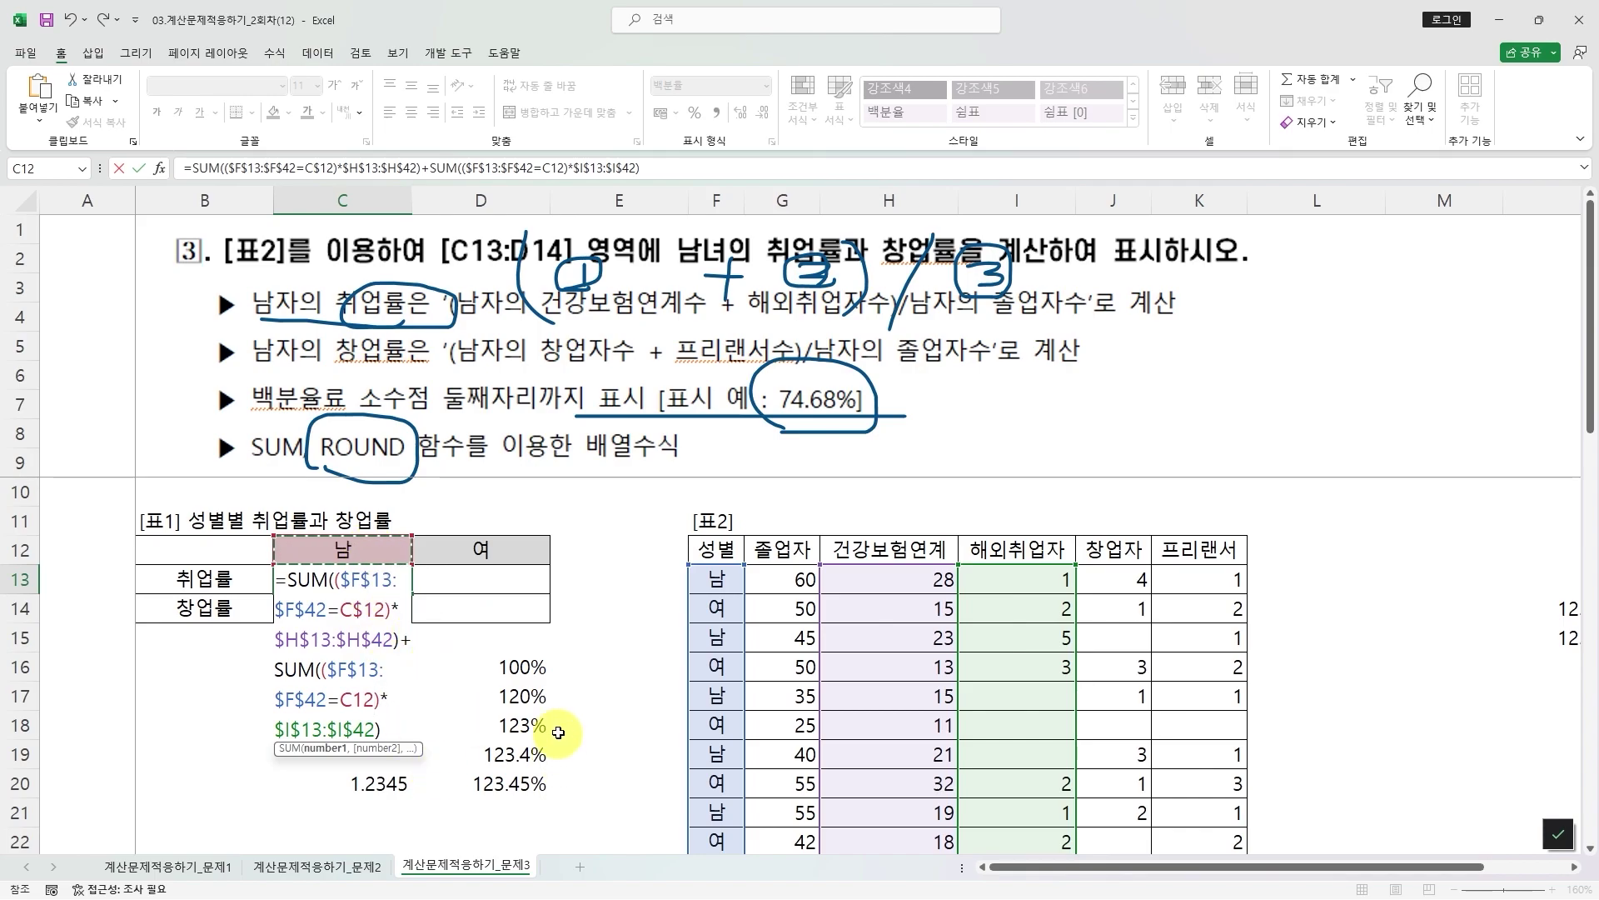
key("F4")
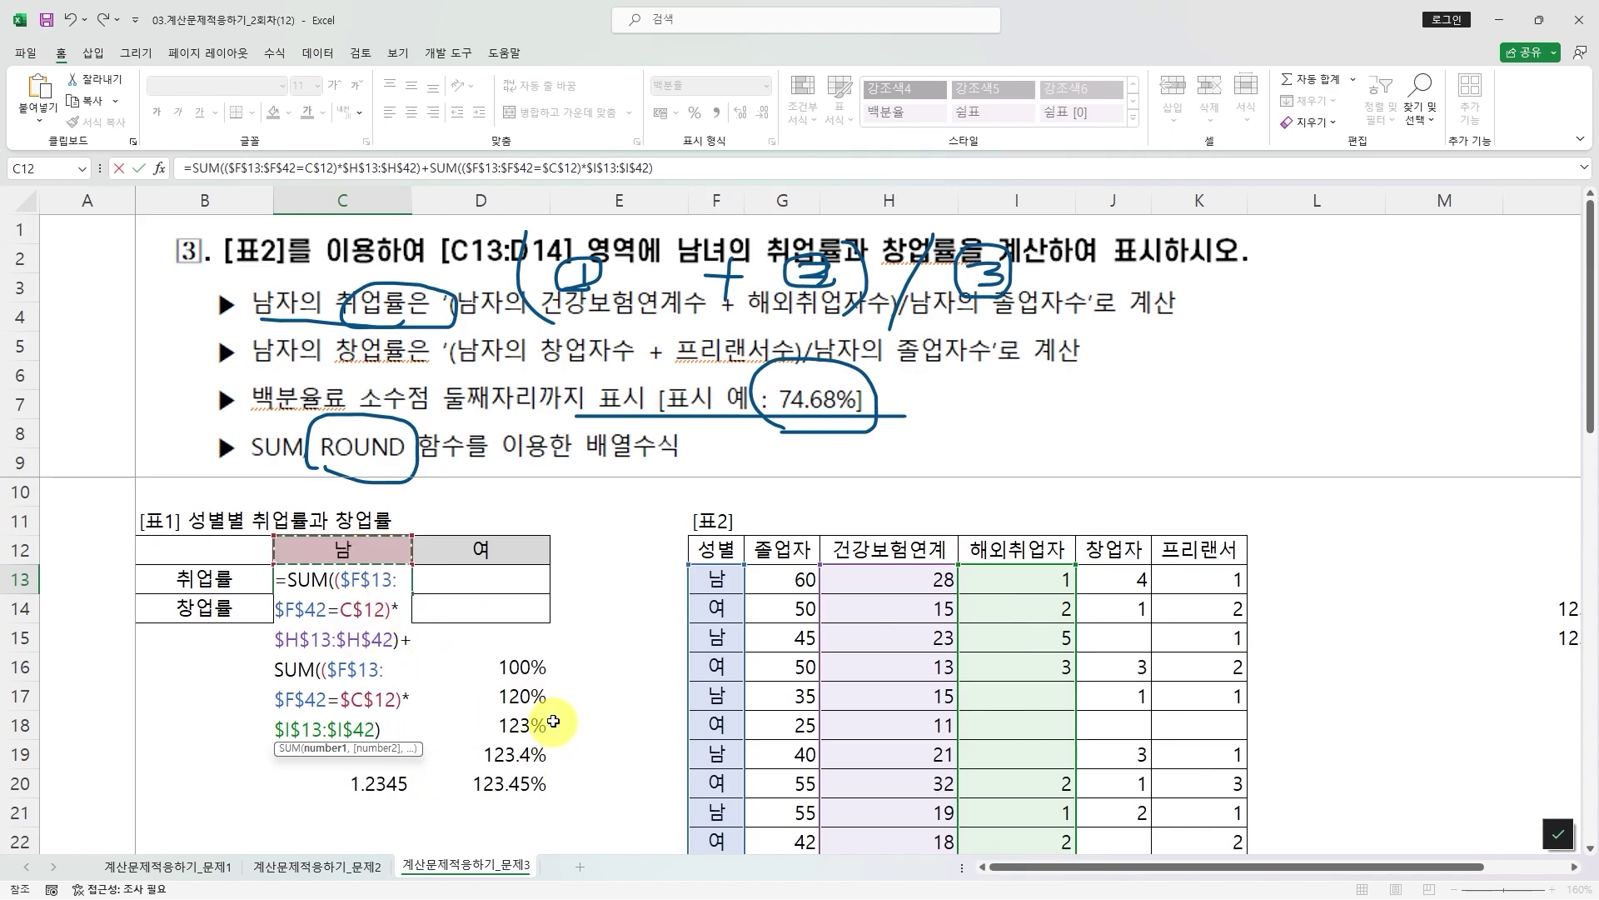
key("F4")
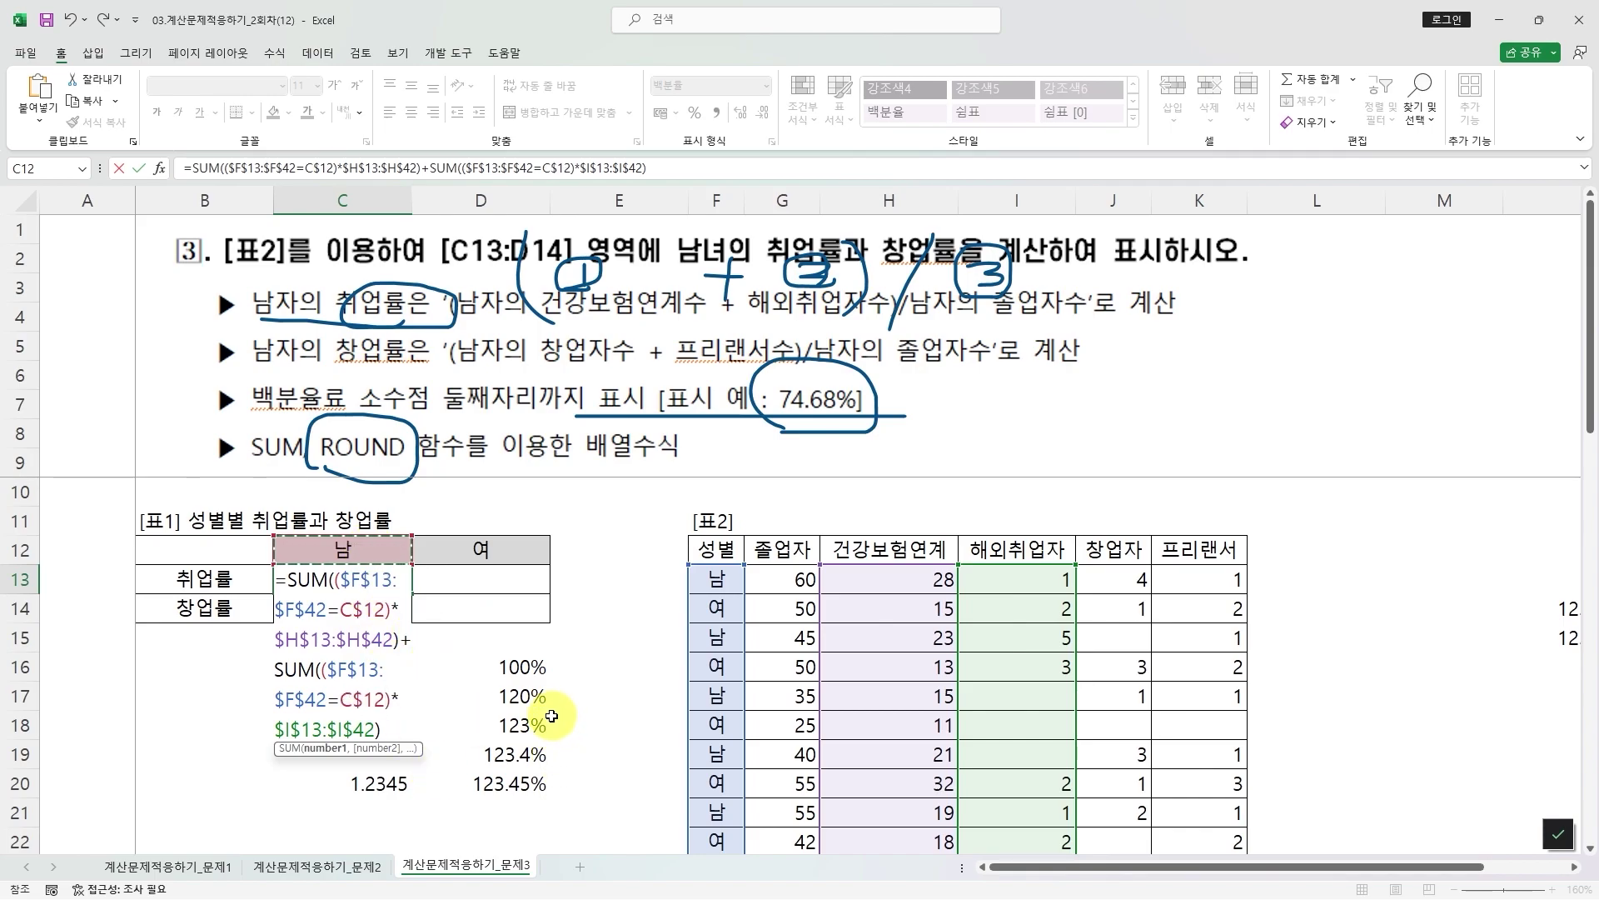
left_click(388, 727)
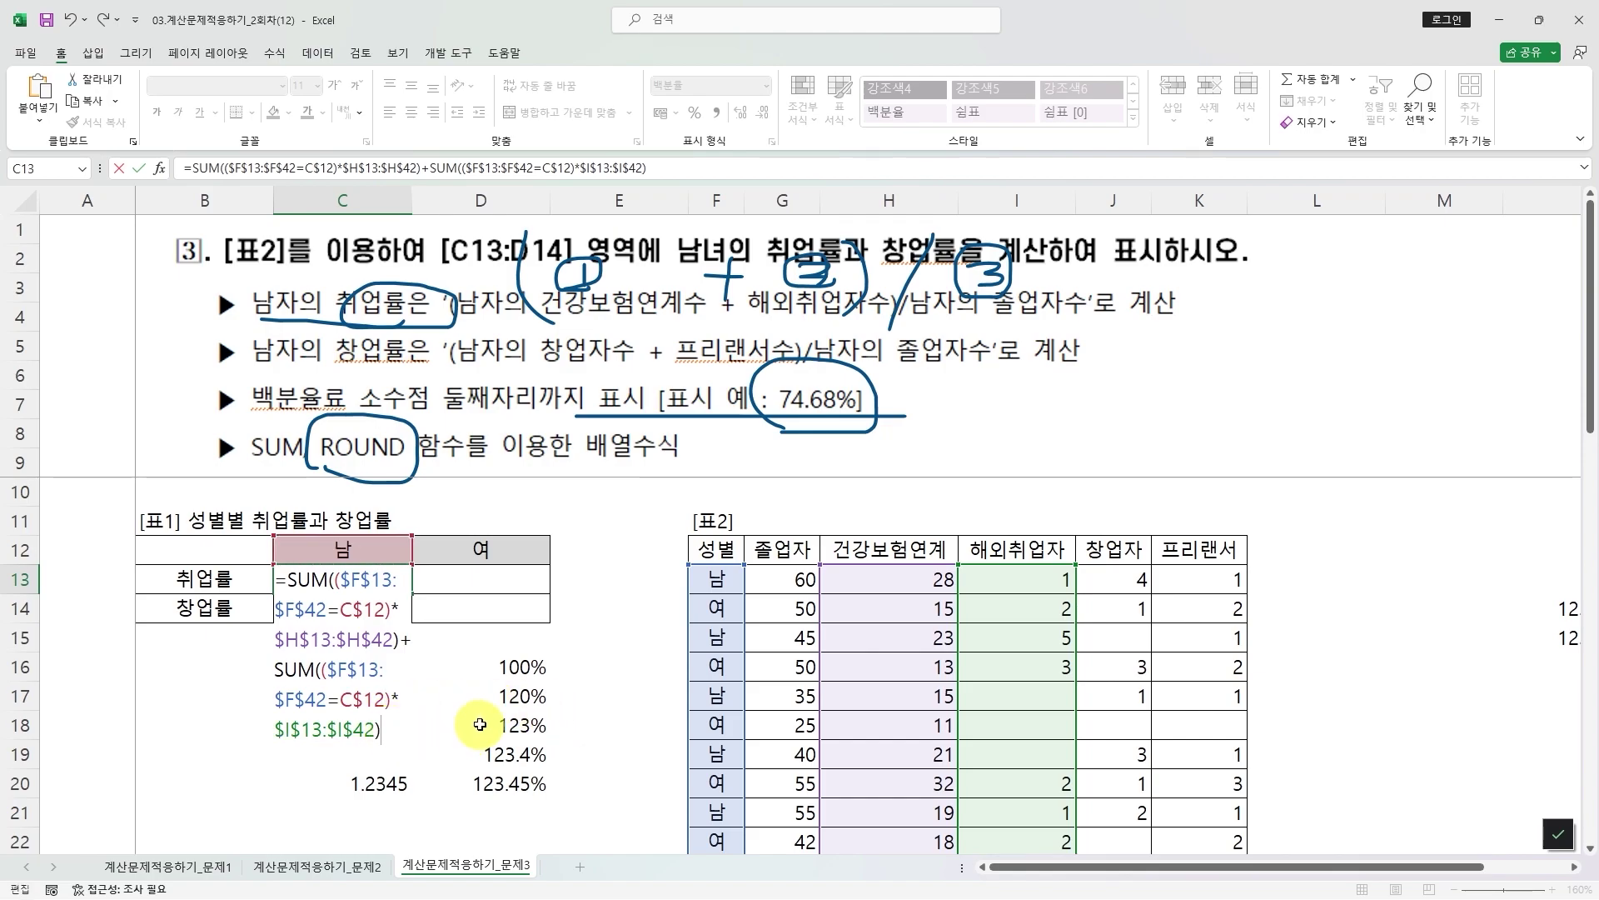
key("ctrl+shift+Return")
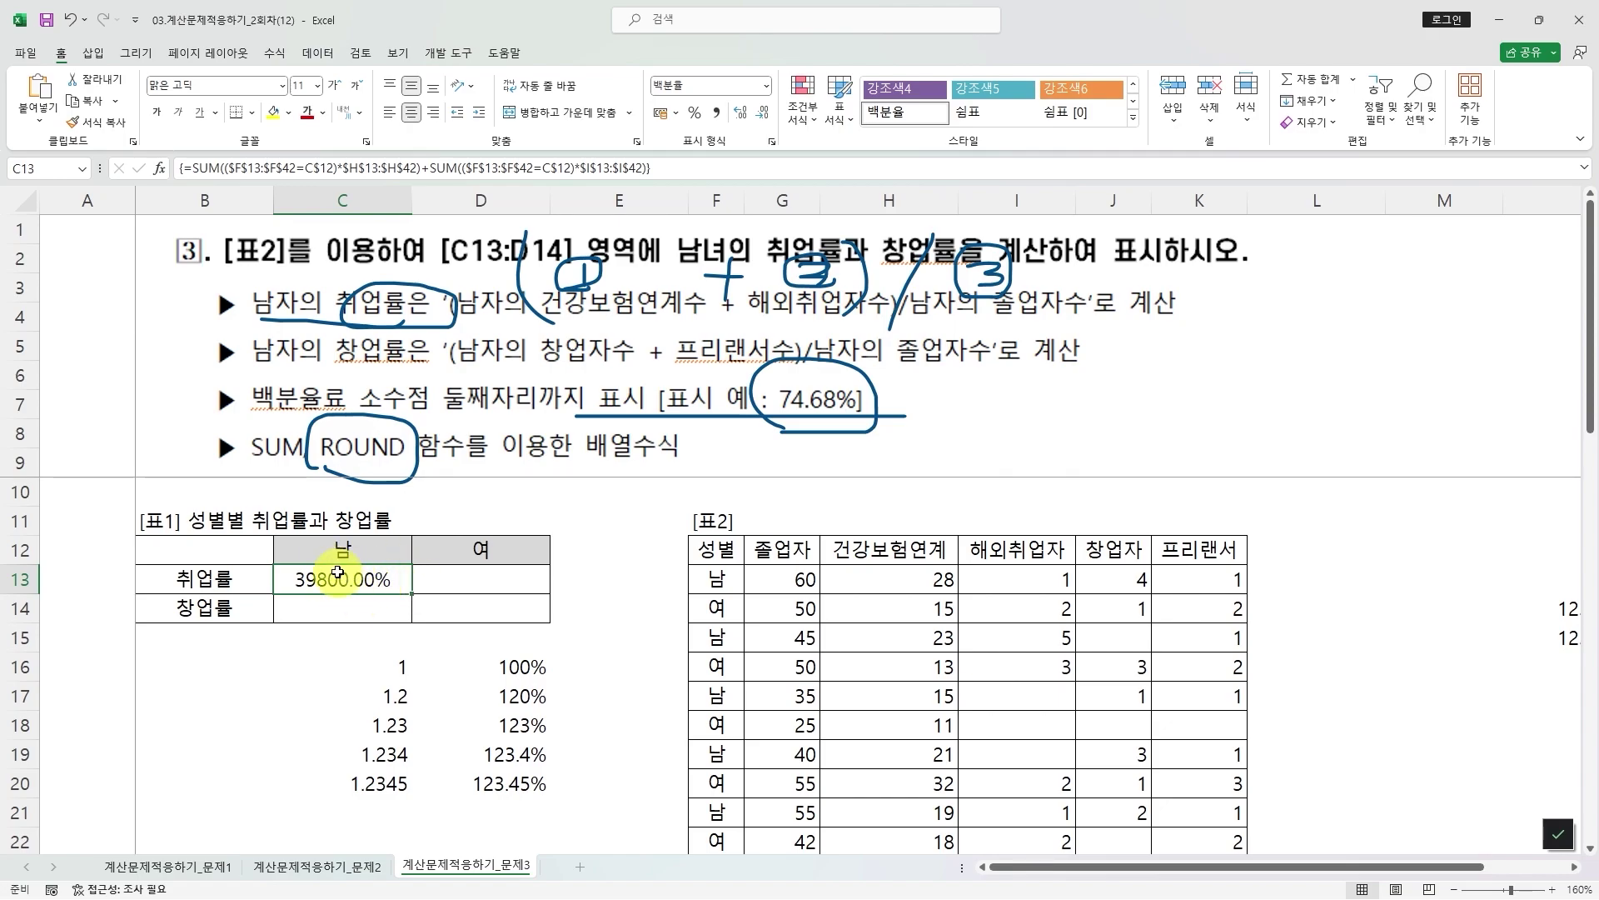
- Enclose the two added SUM functions in the C13 formula in one outer pair of parentheses
double_click(403, 580)
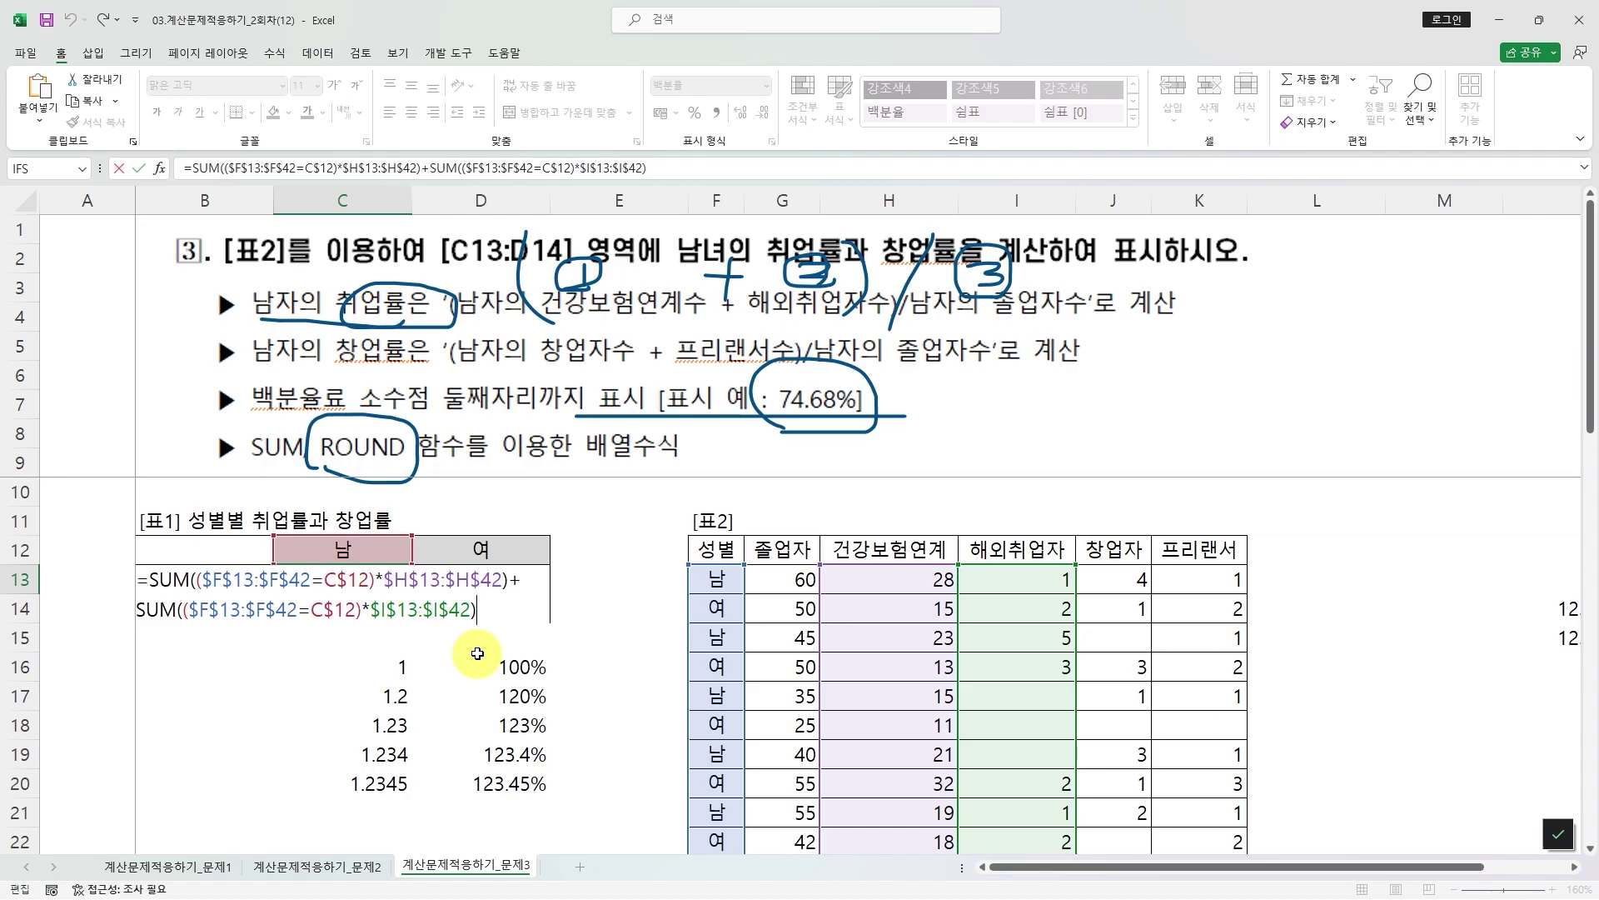
left_click(205, 581)
type("(")
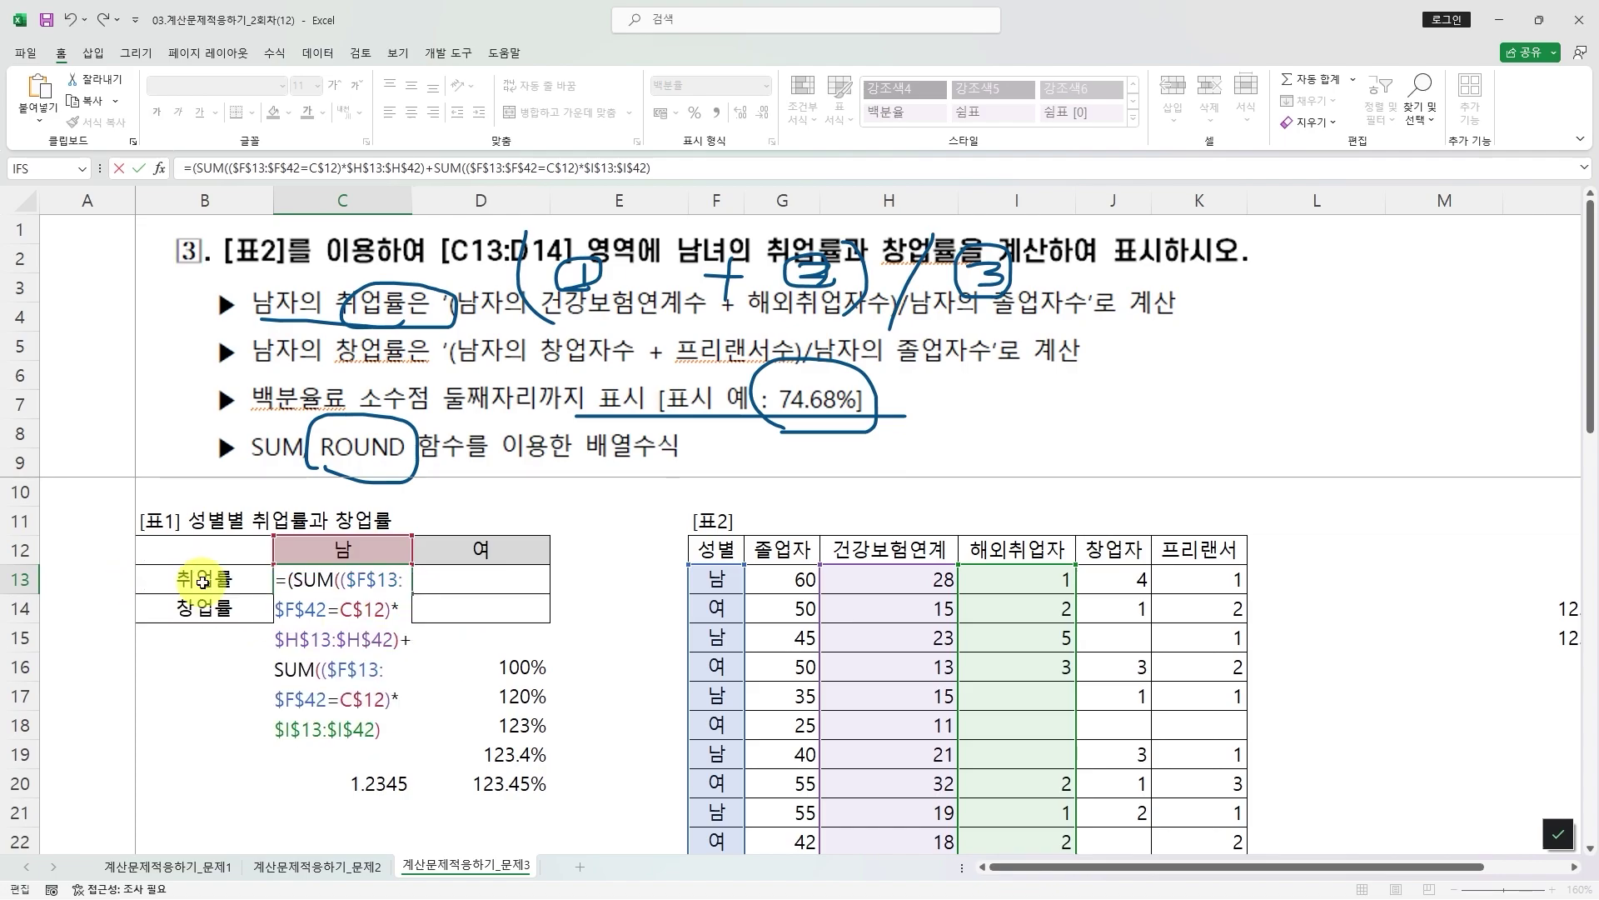
left_click(399, 735)
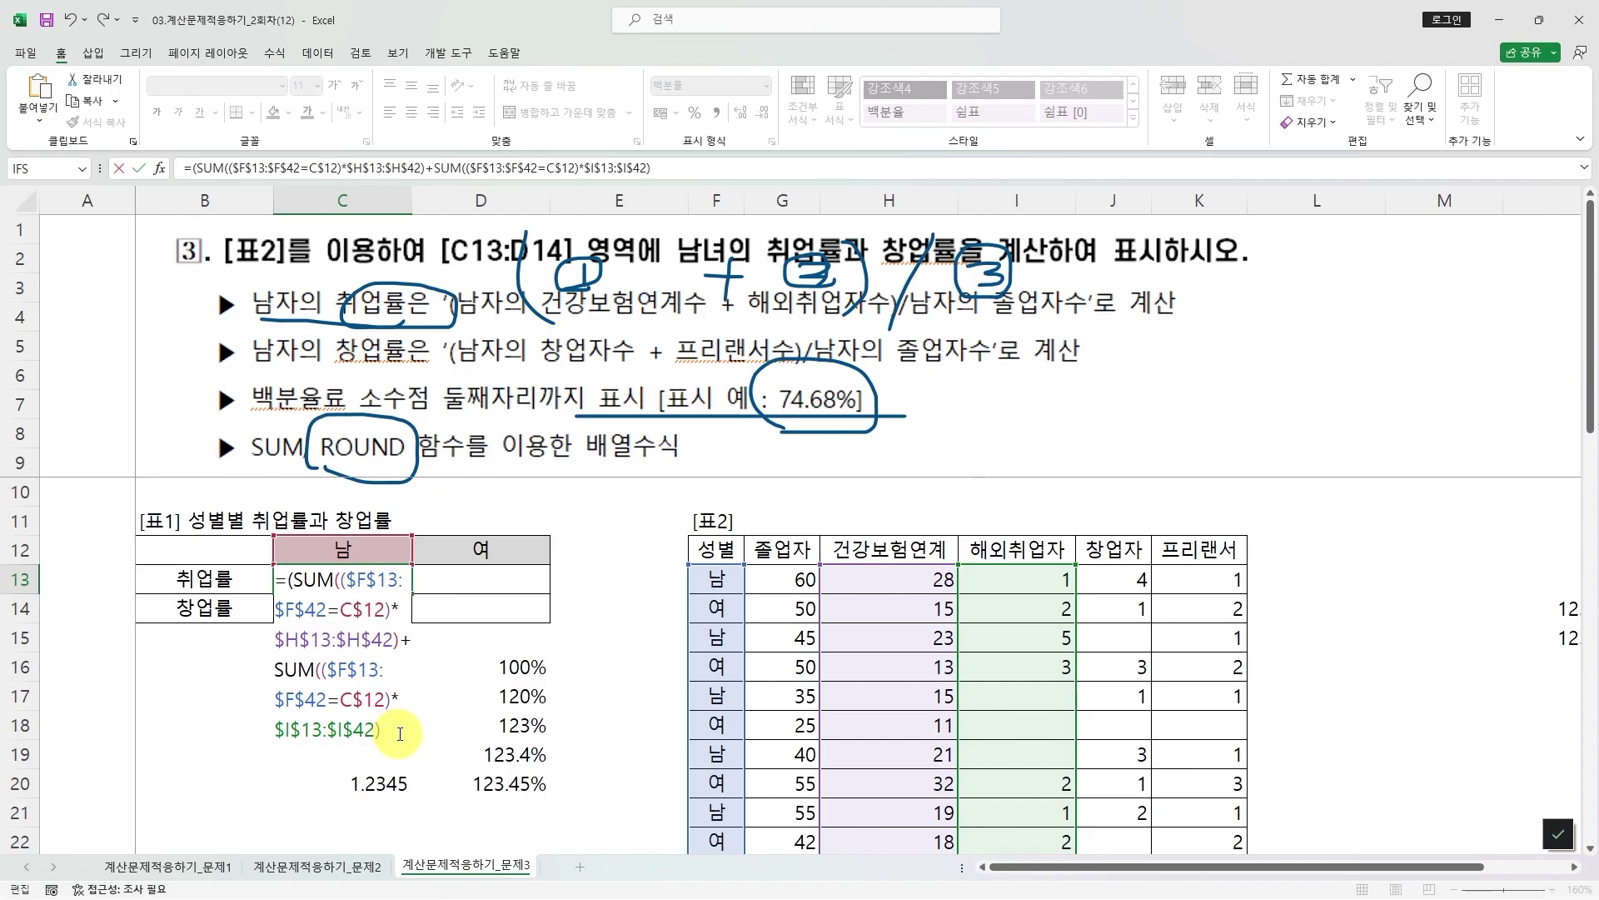
type(")")
- Divide the bracketed sums in C13 by another SUM, with an empty condition bracket multiplied by the absolute range $G$13:$G$42
type("sum")
key("Tab")
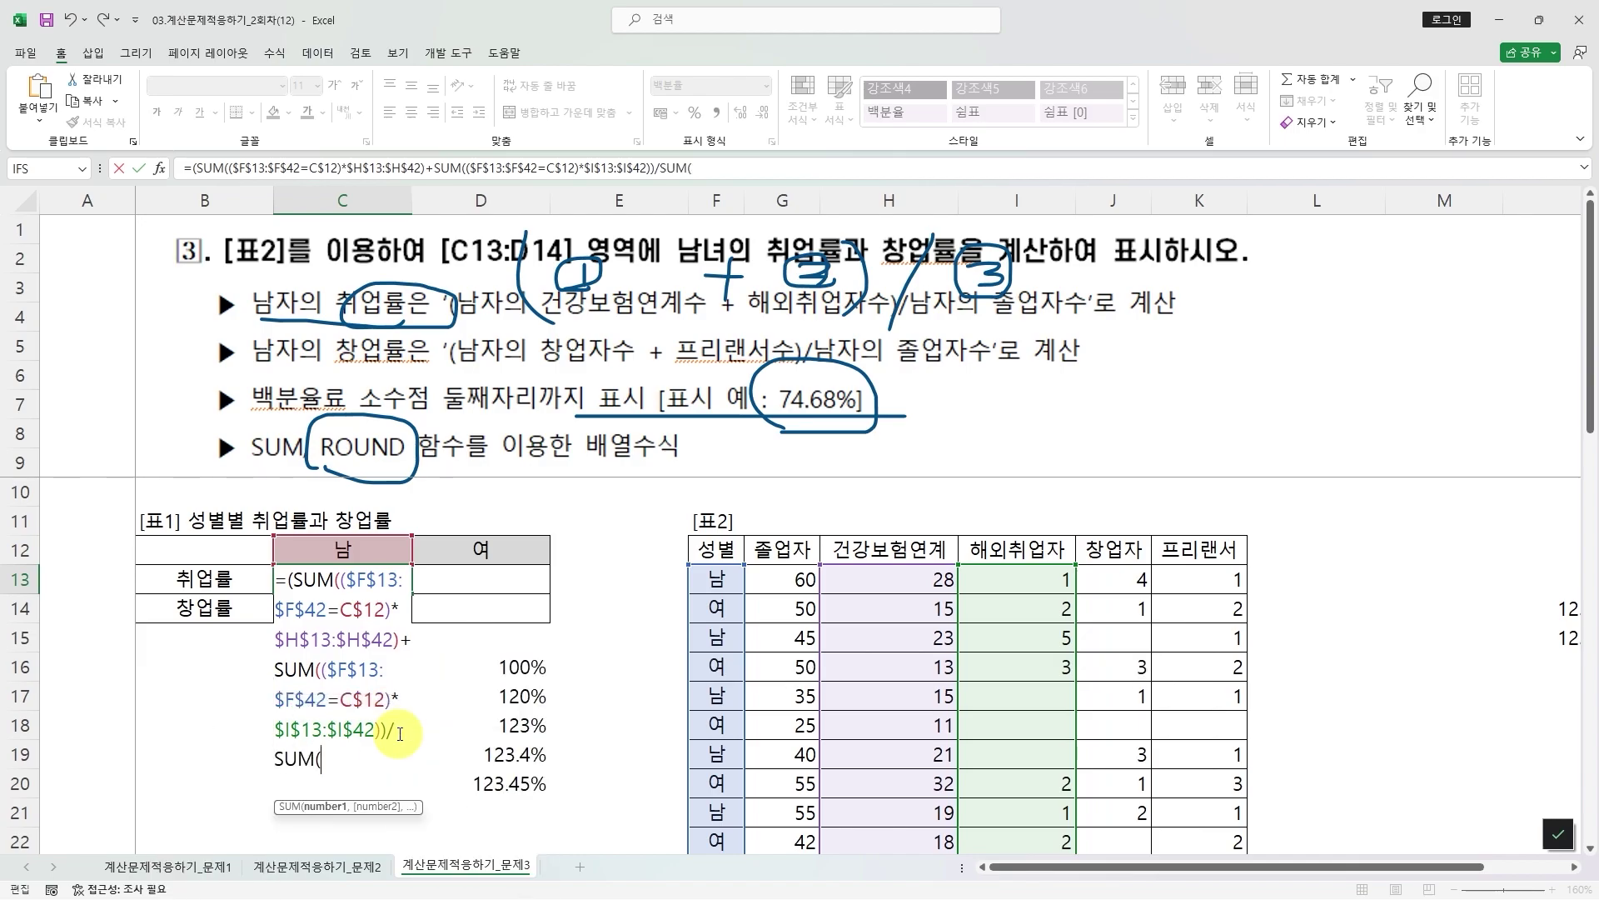
type("()*")
left_click(798, 574)
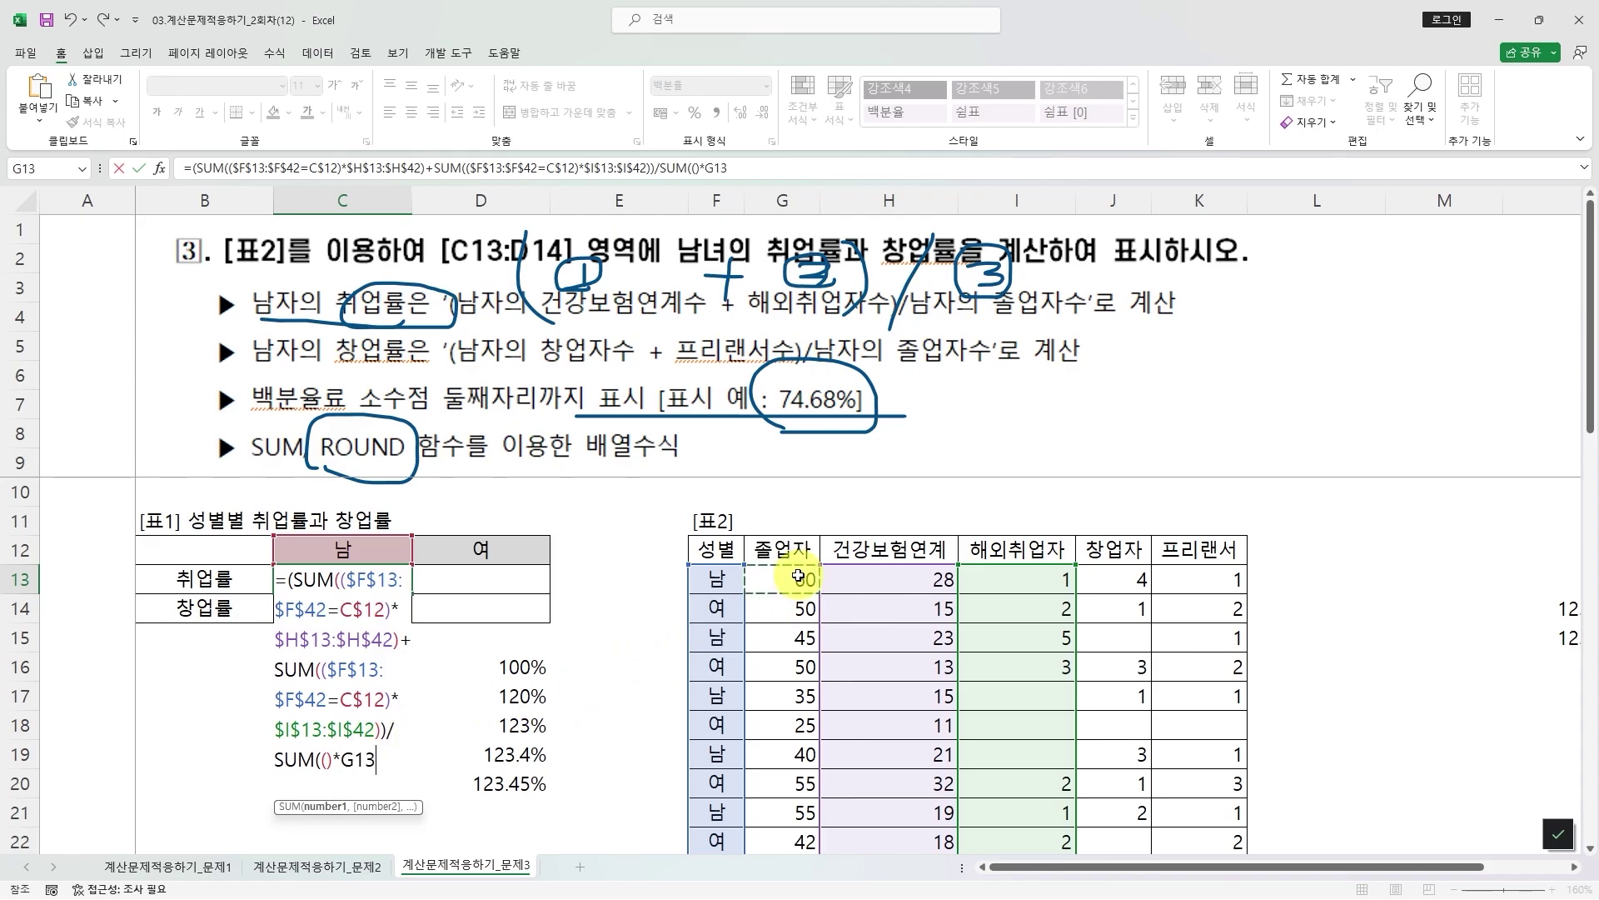
key("ctrl+shift+Down")
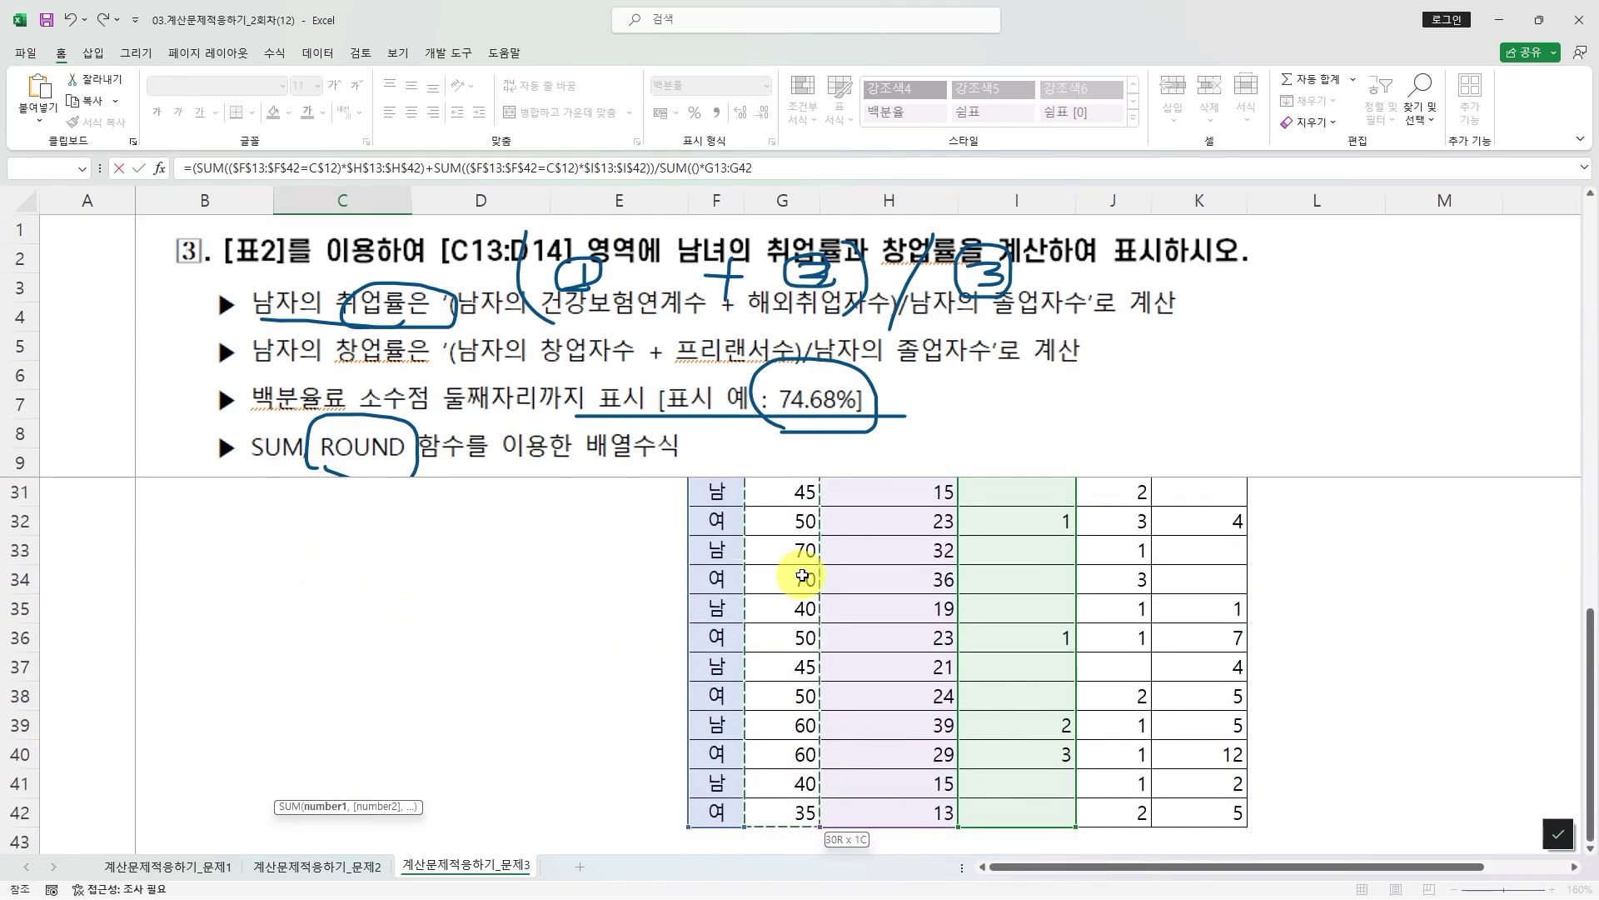
key("F4")
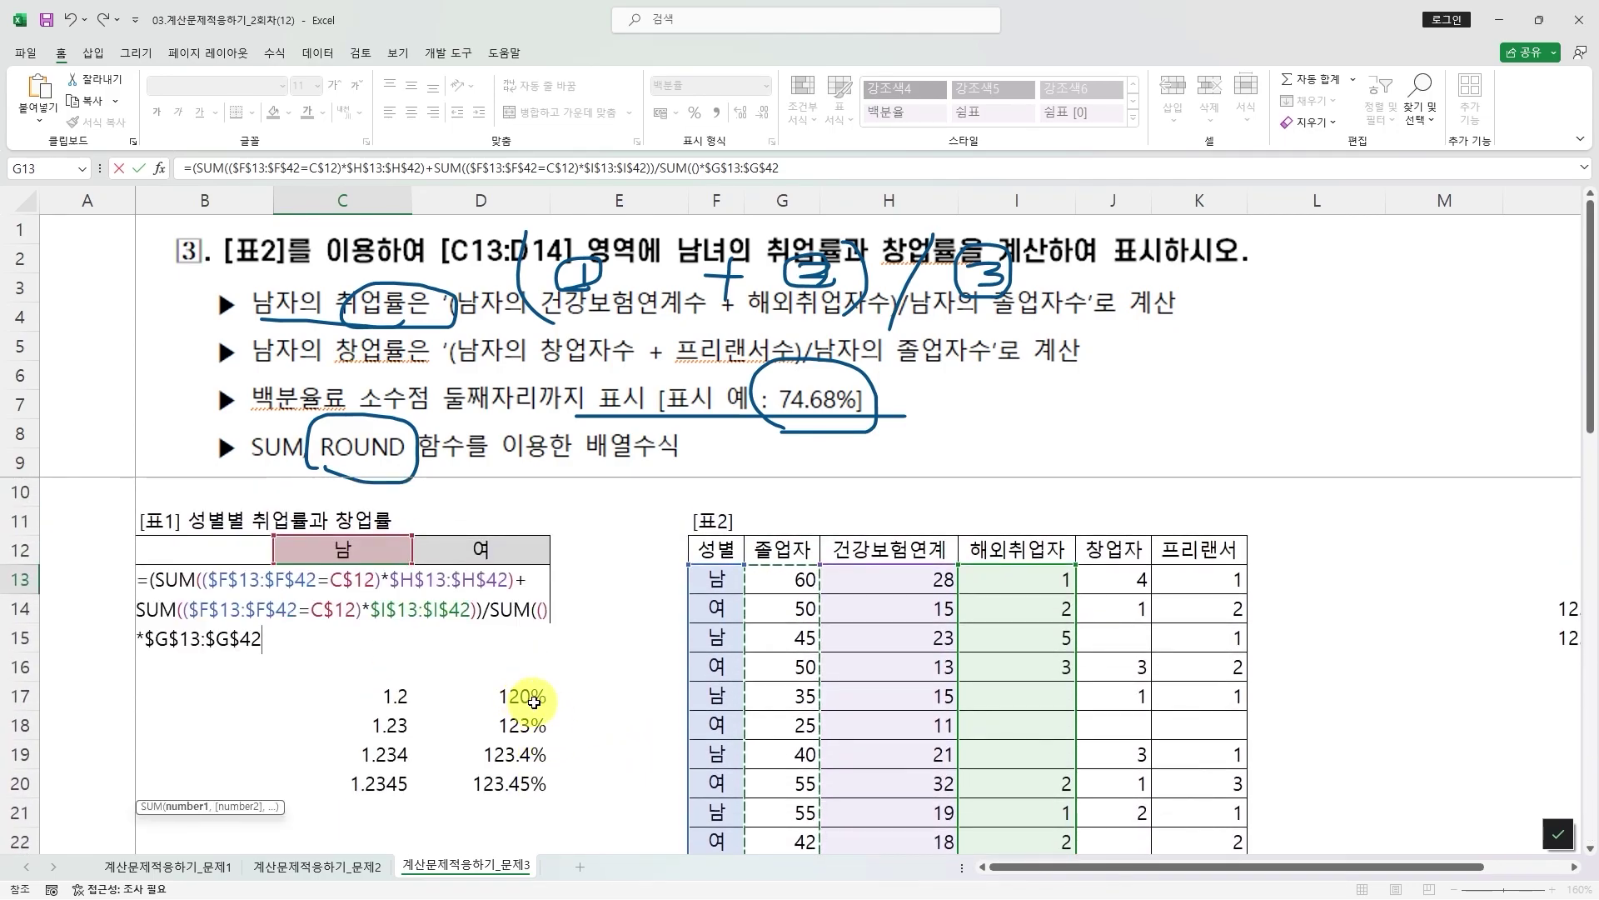
type(")")
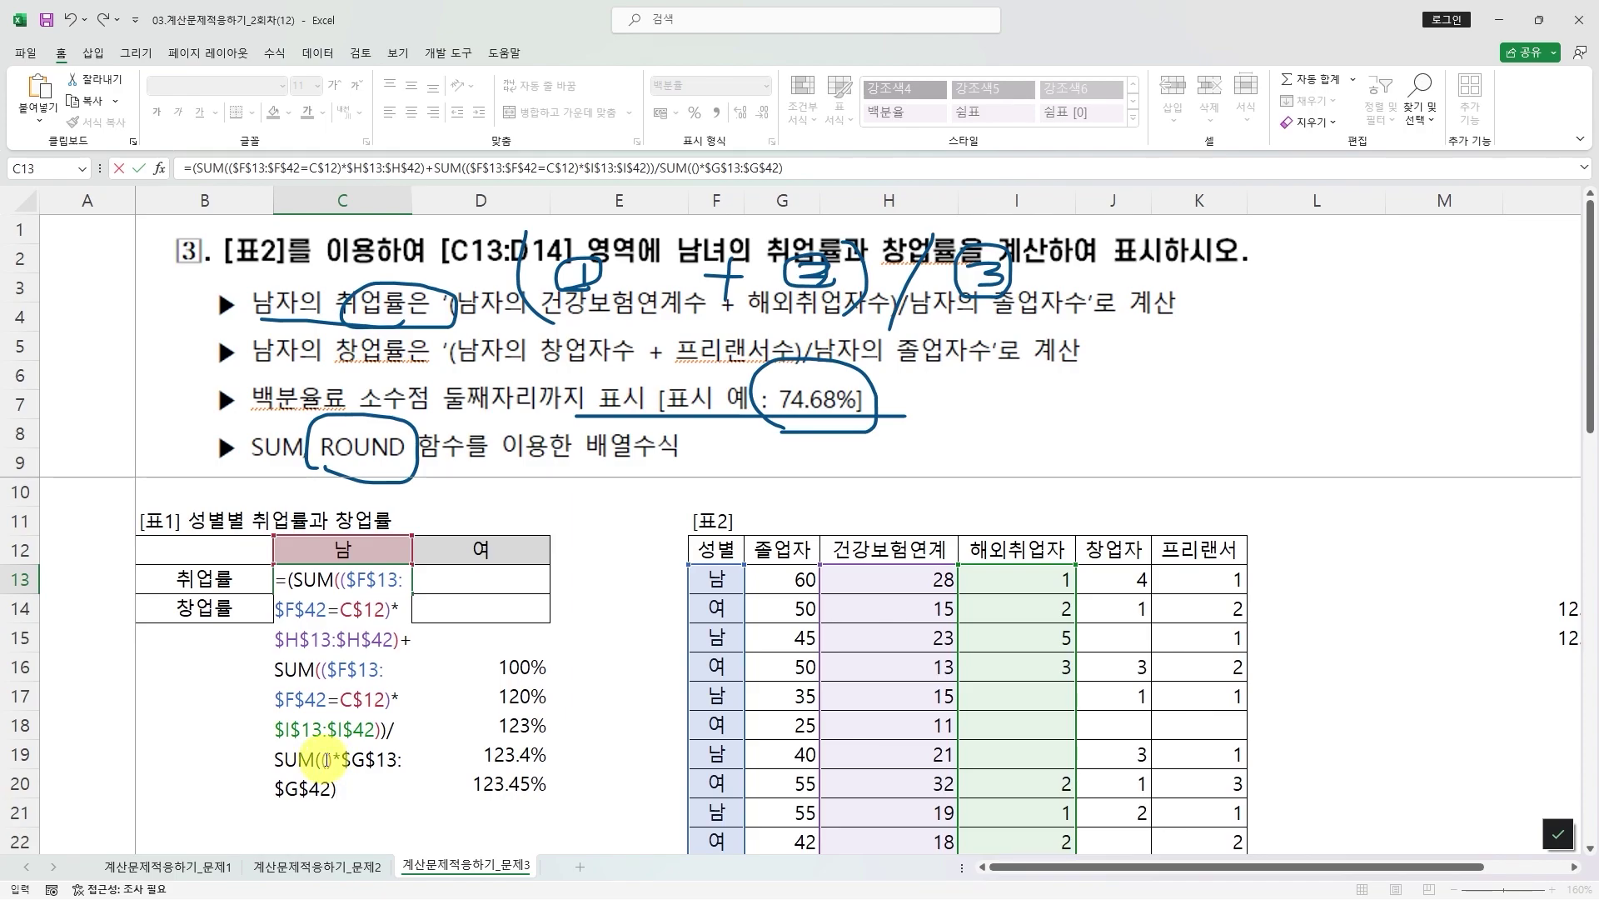
- Fill the divisor SUM's condition with $F$13:$F$42=C$12 and commit the C13 formula as an array formula
left_click(722, 581)
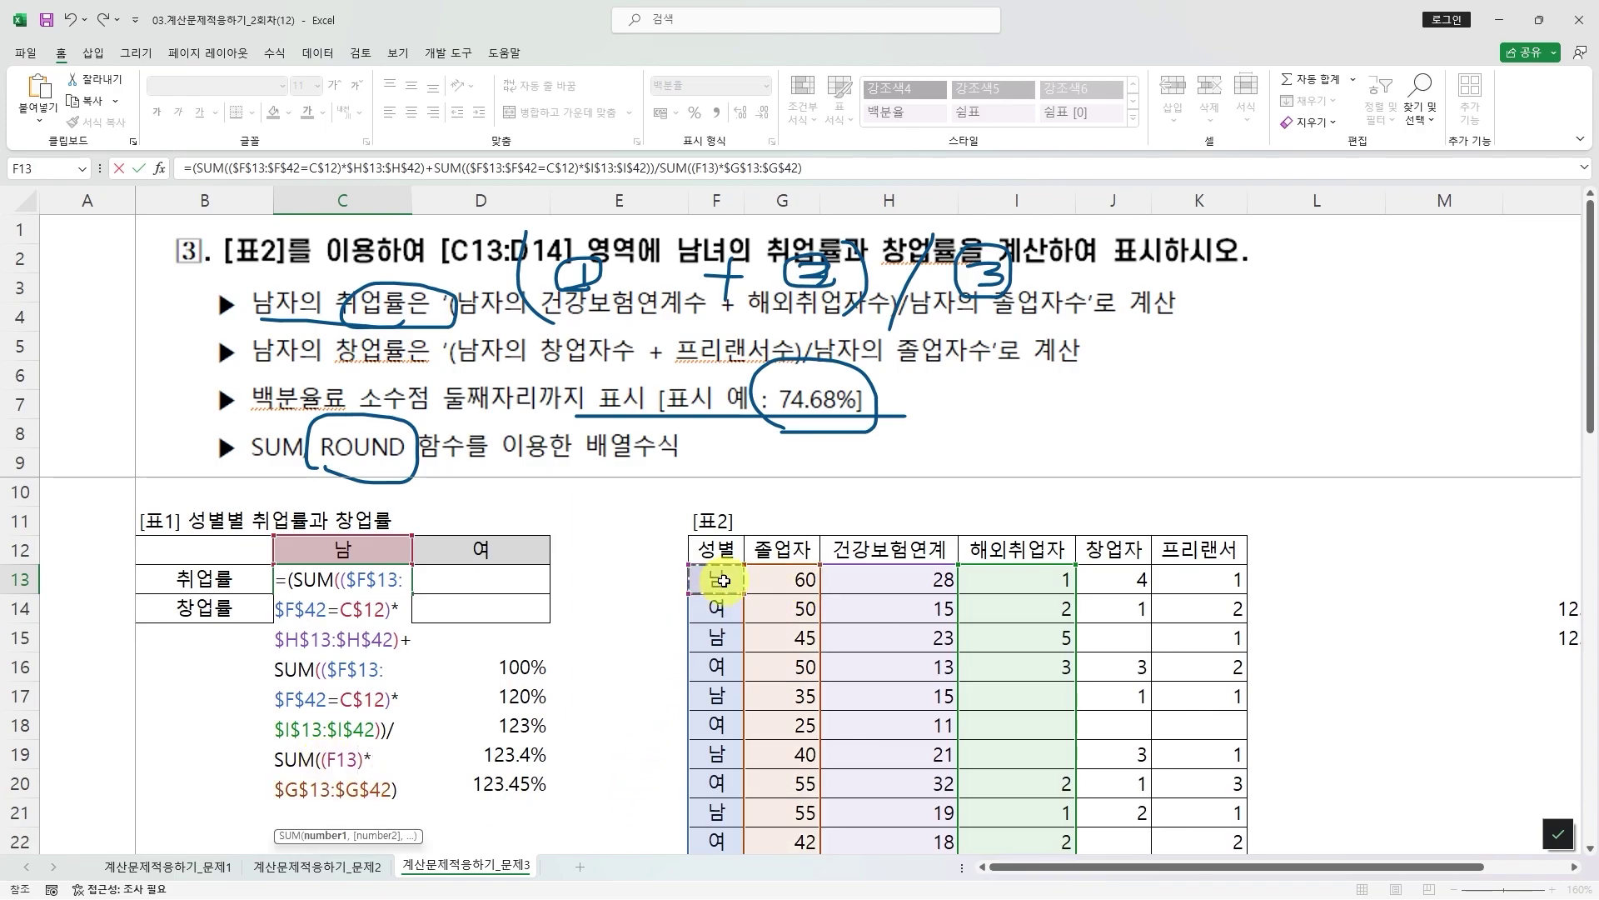
key("ctrl+shift+Down")
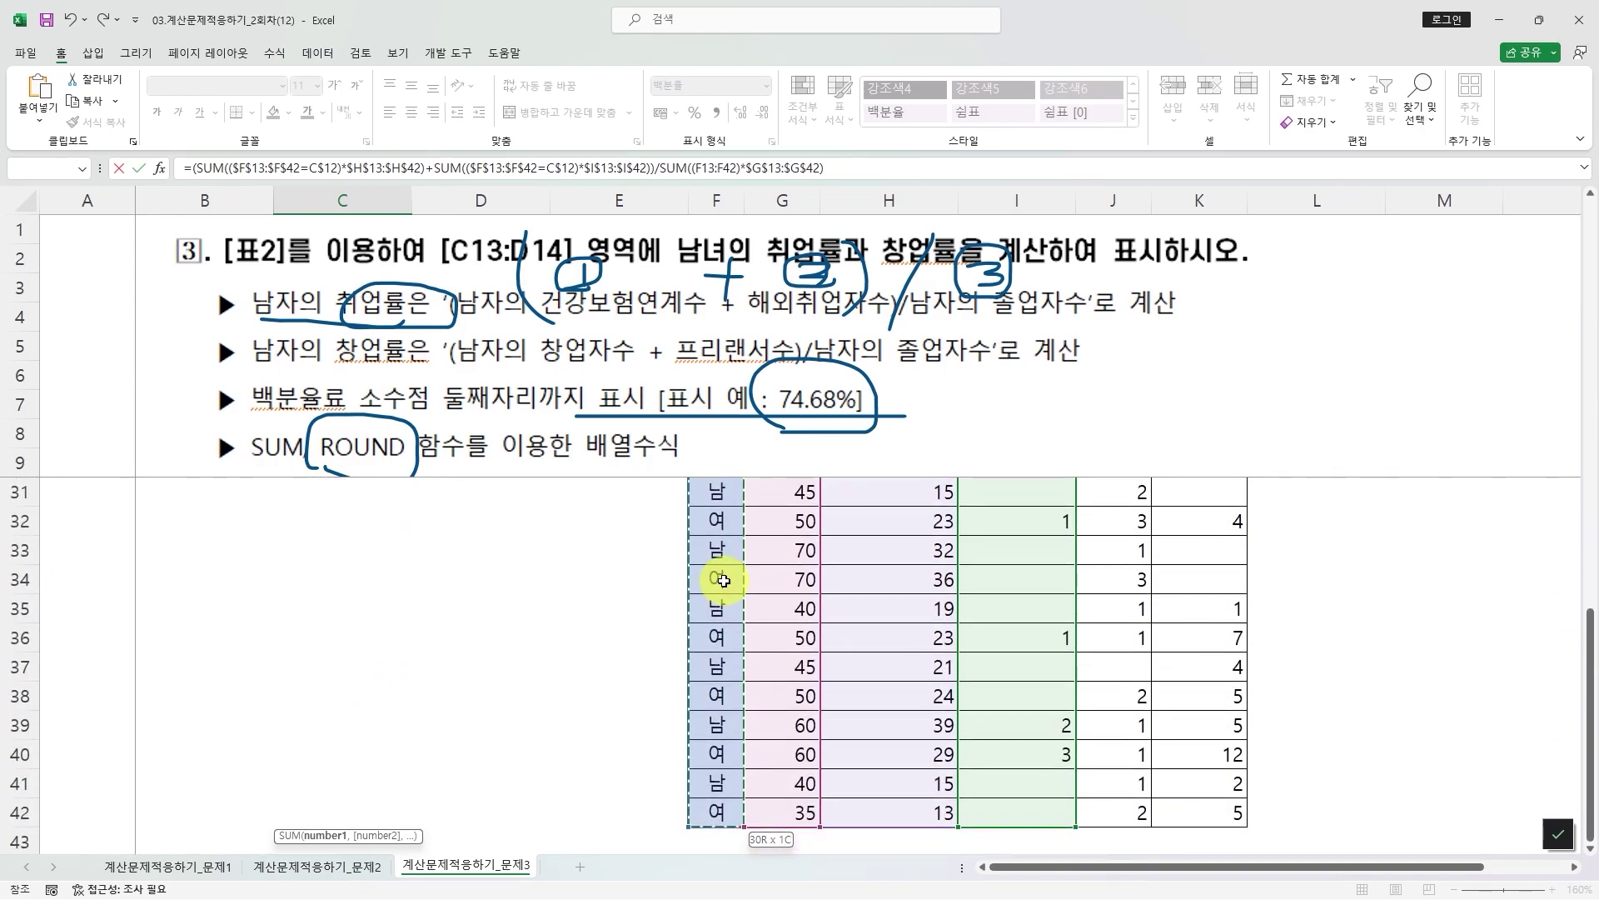
key("F4")
type("=")
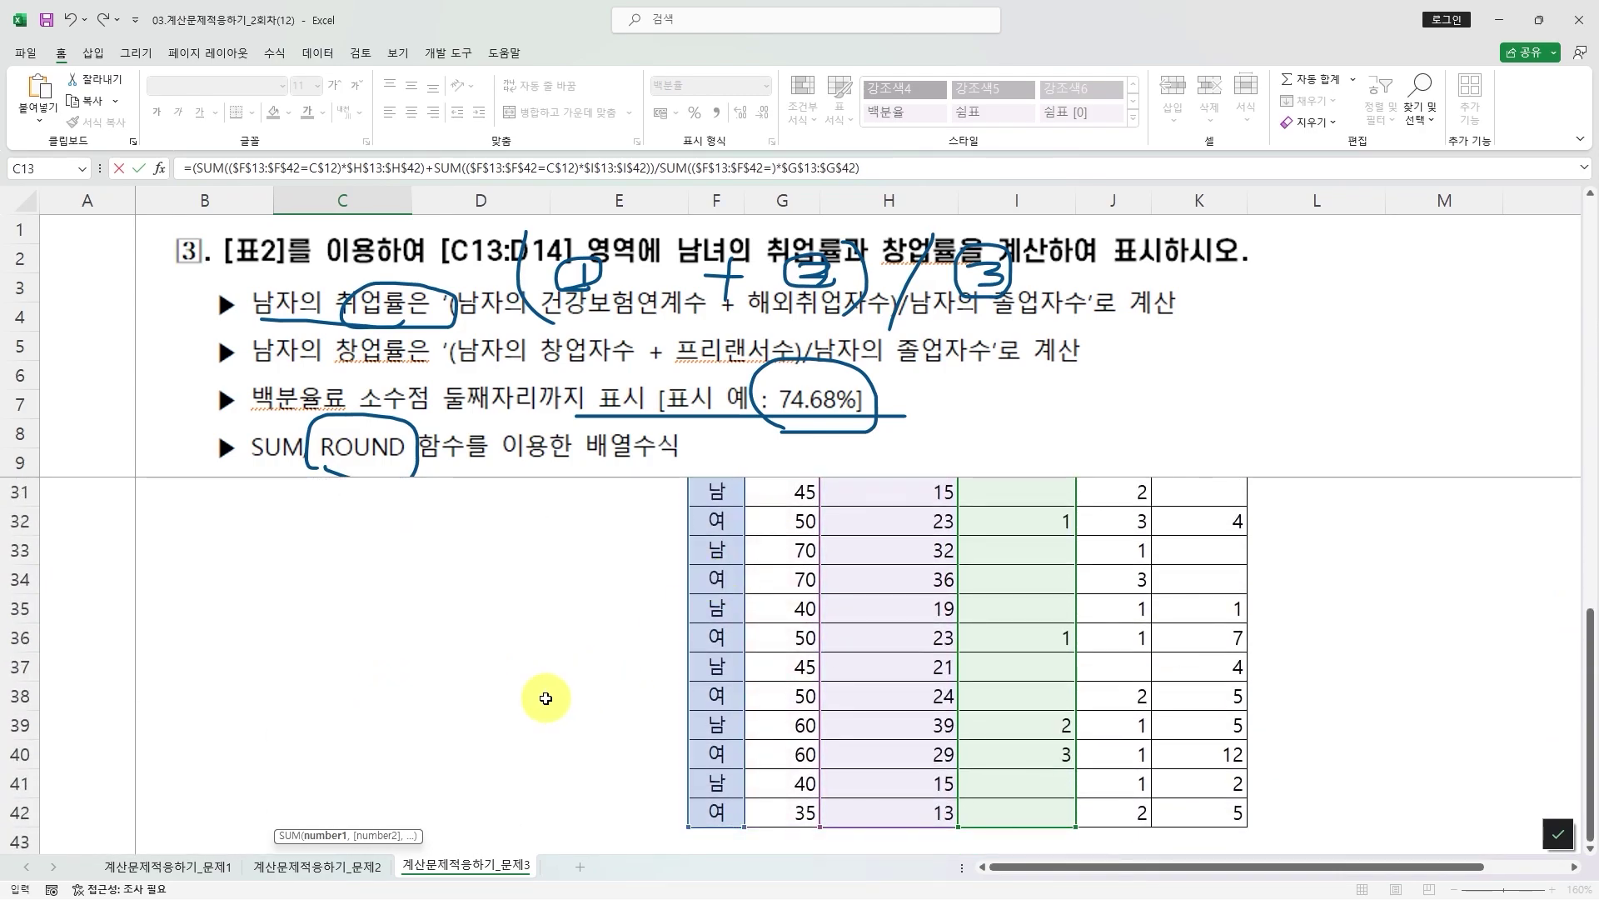
left_click(385, 548)
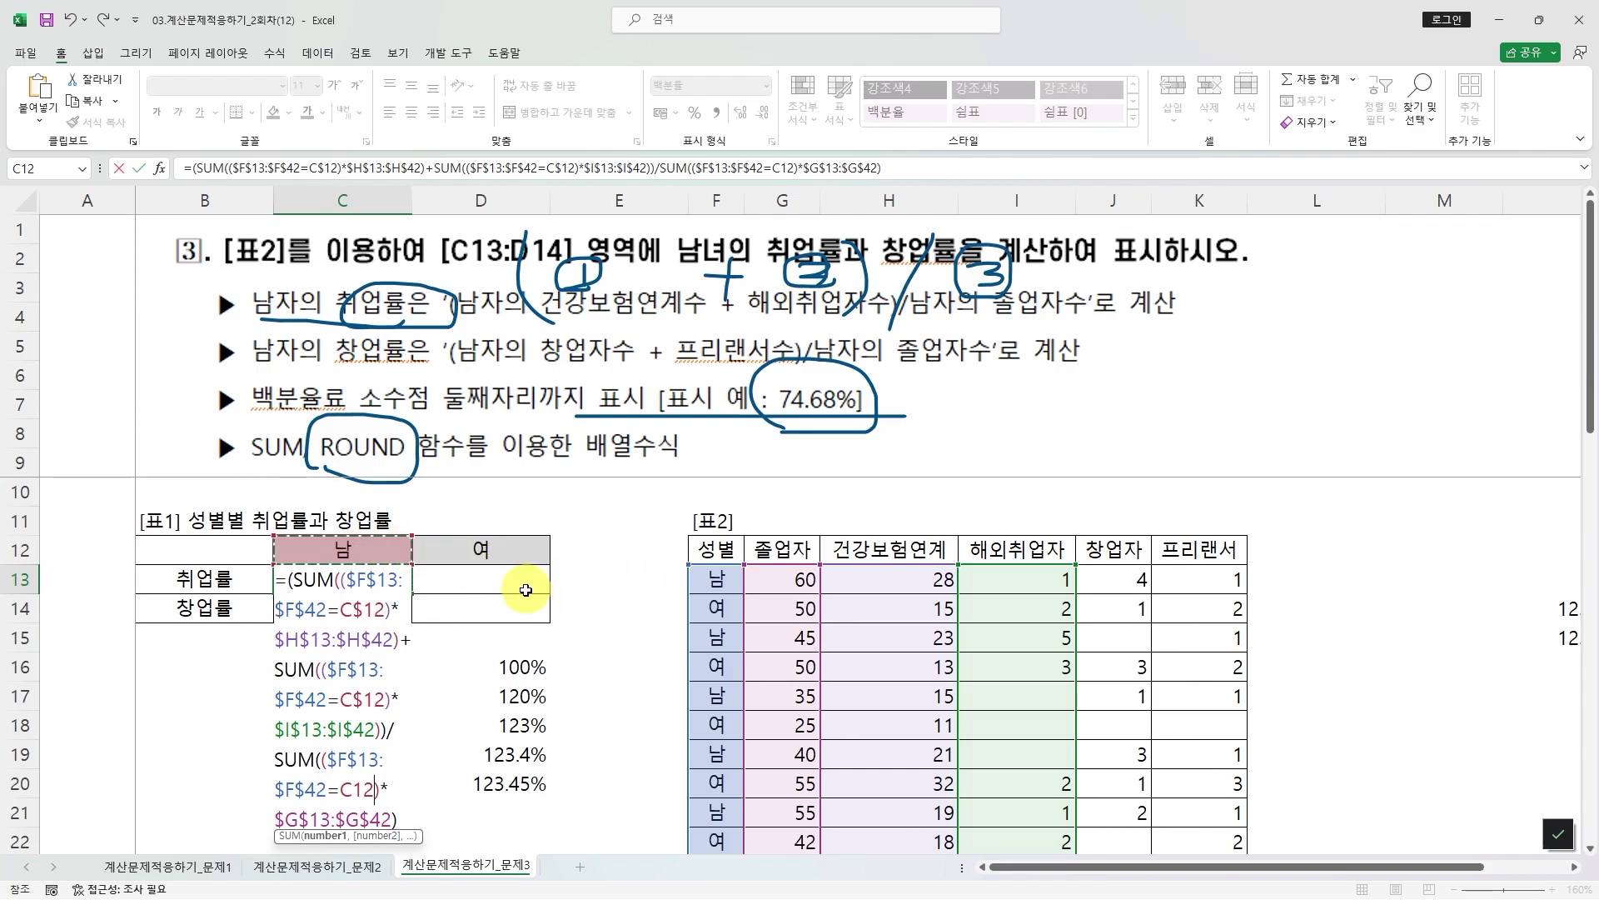
key("F4")
key("F4")
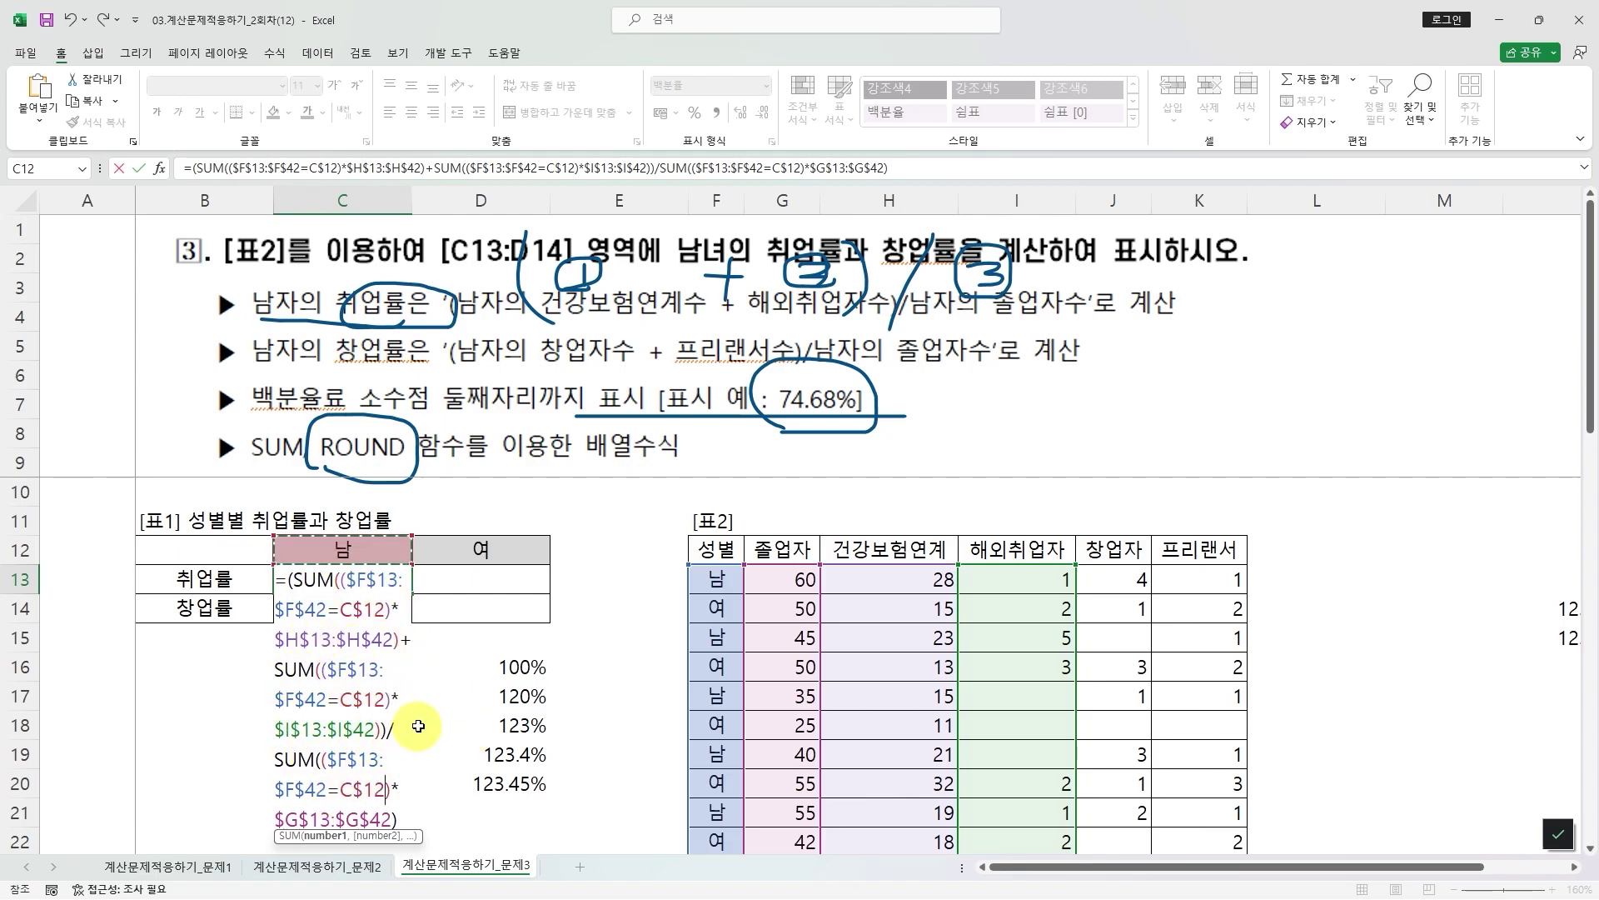
key("ctrl+shift+Return")
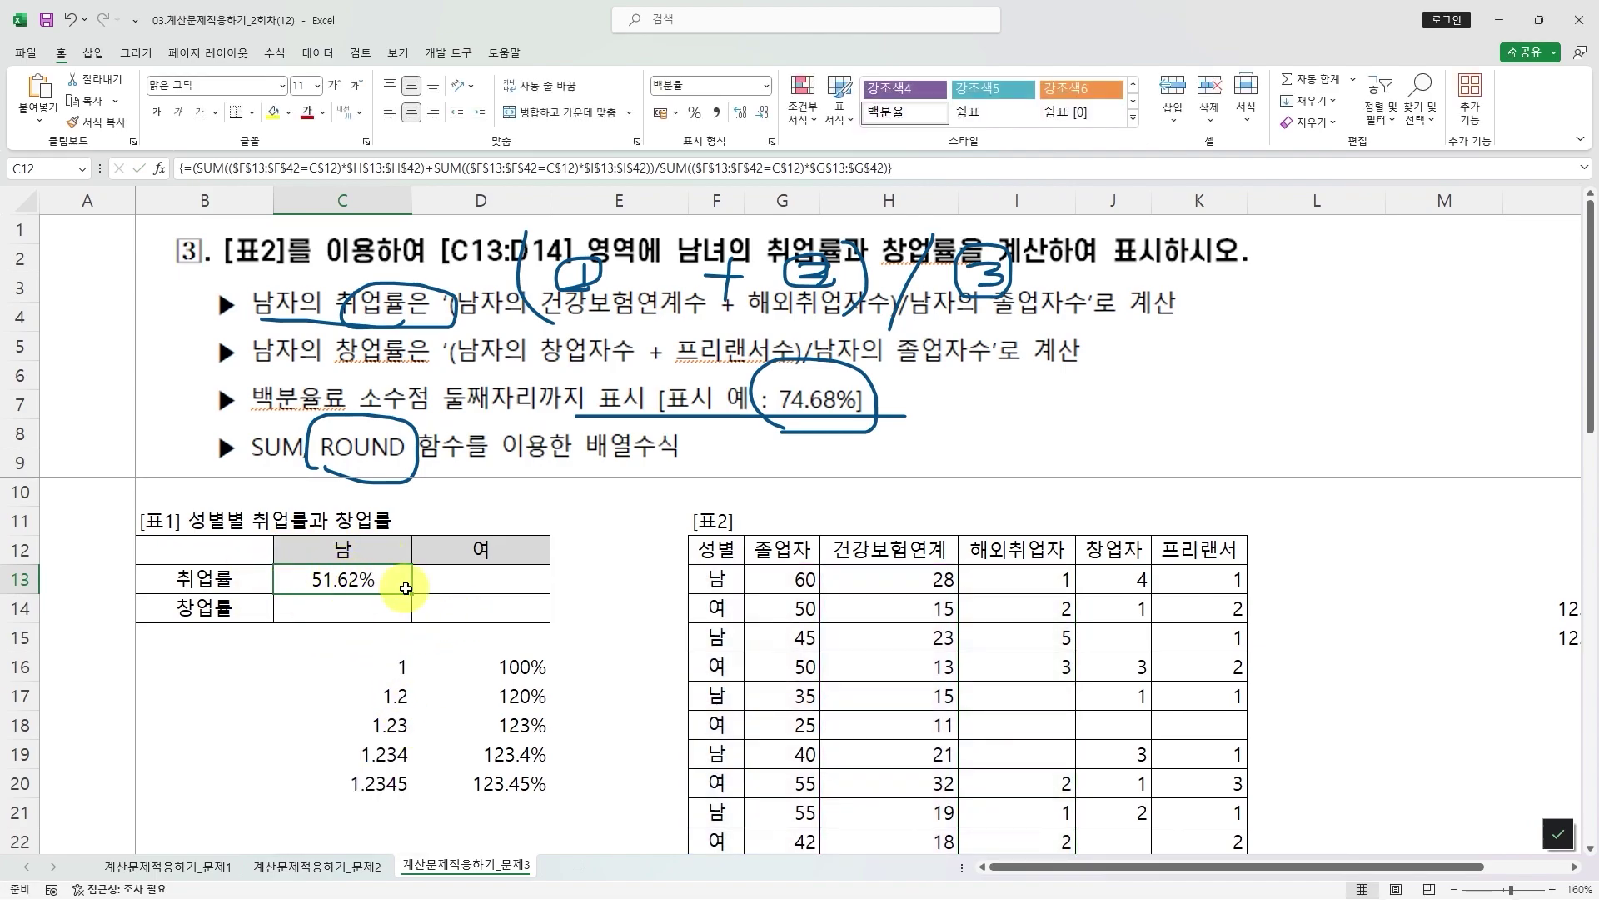
- Fill the unrounded employment rate formula from C13 across to D13 and recommit it as an array formula
left_click_drag(411, 593, 527, 592)
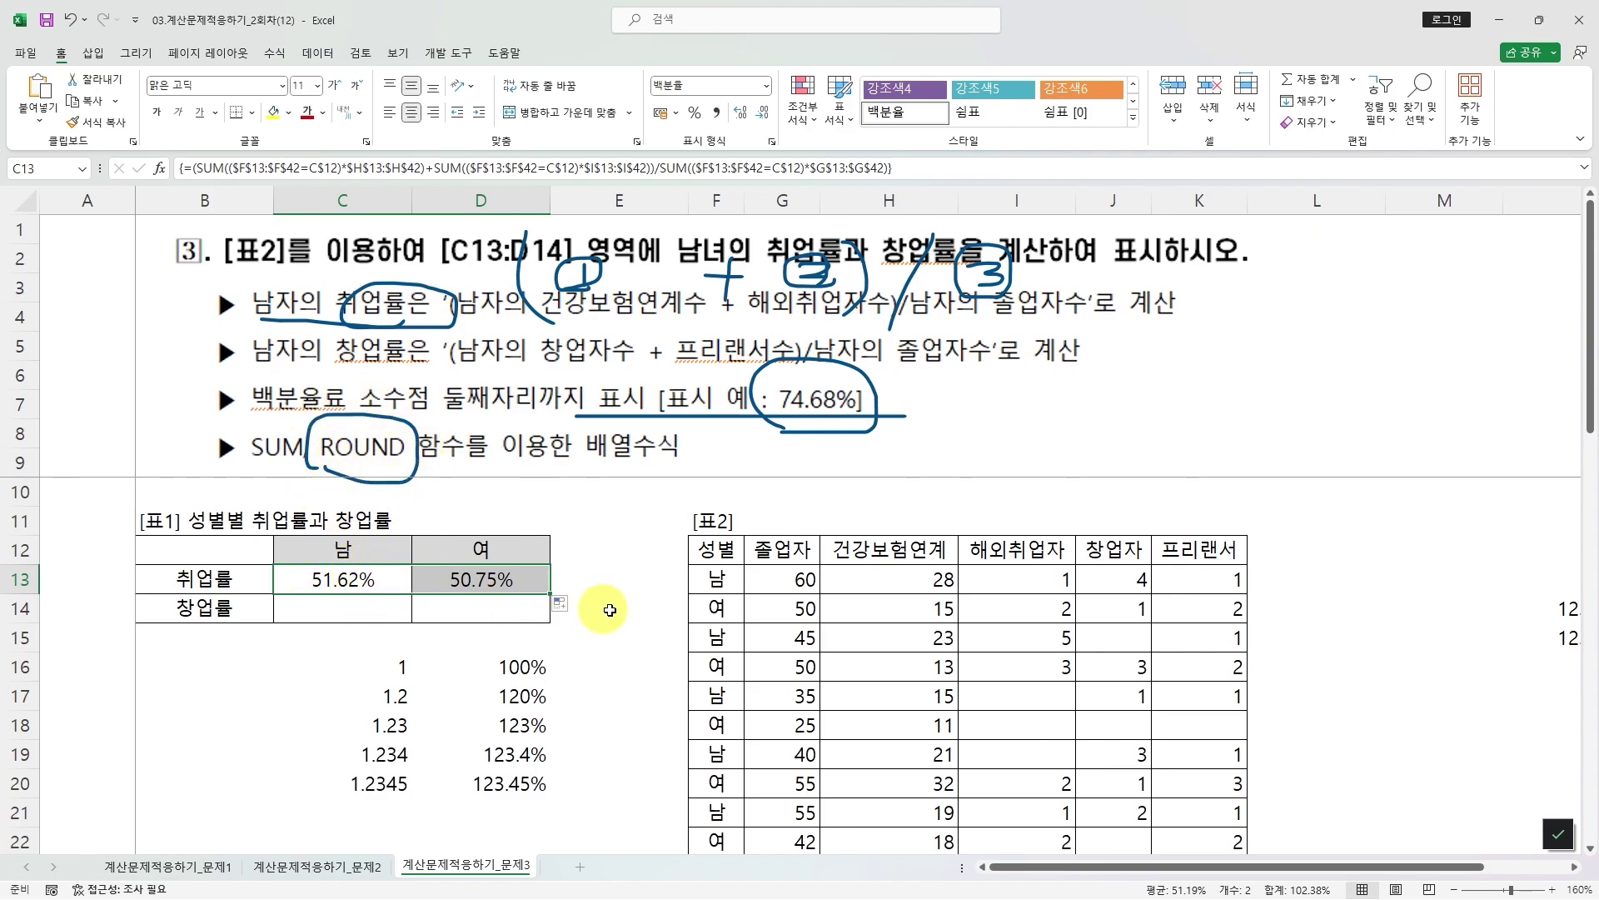
key("F2")
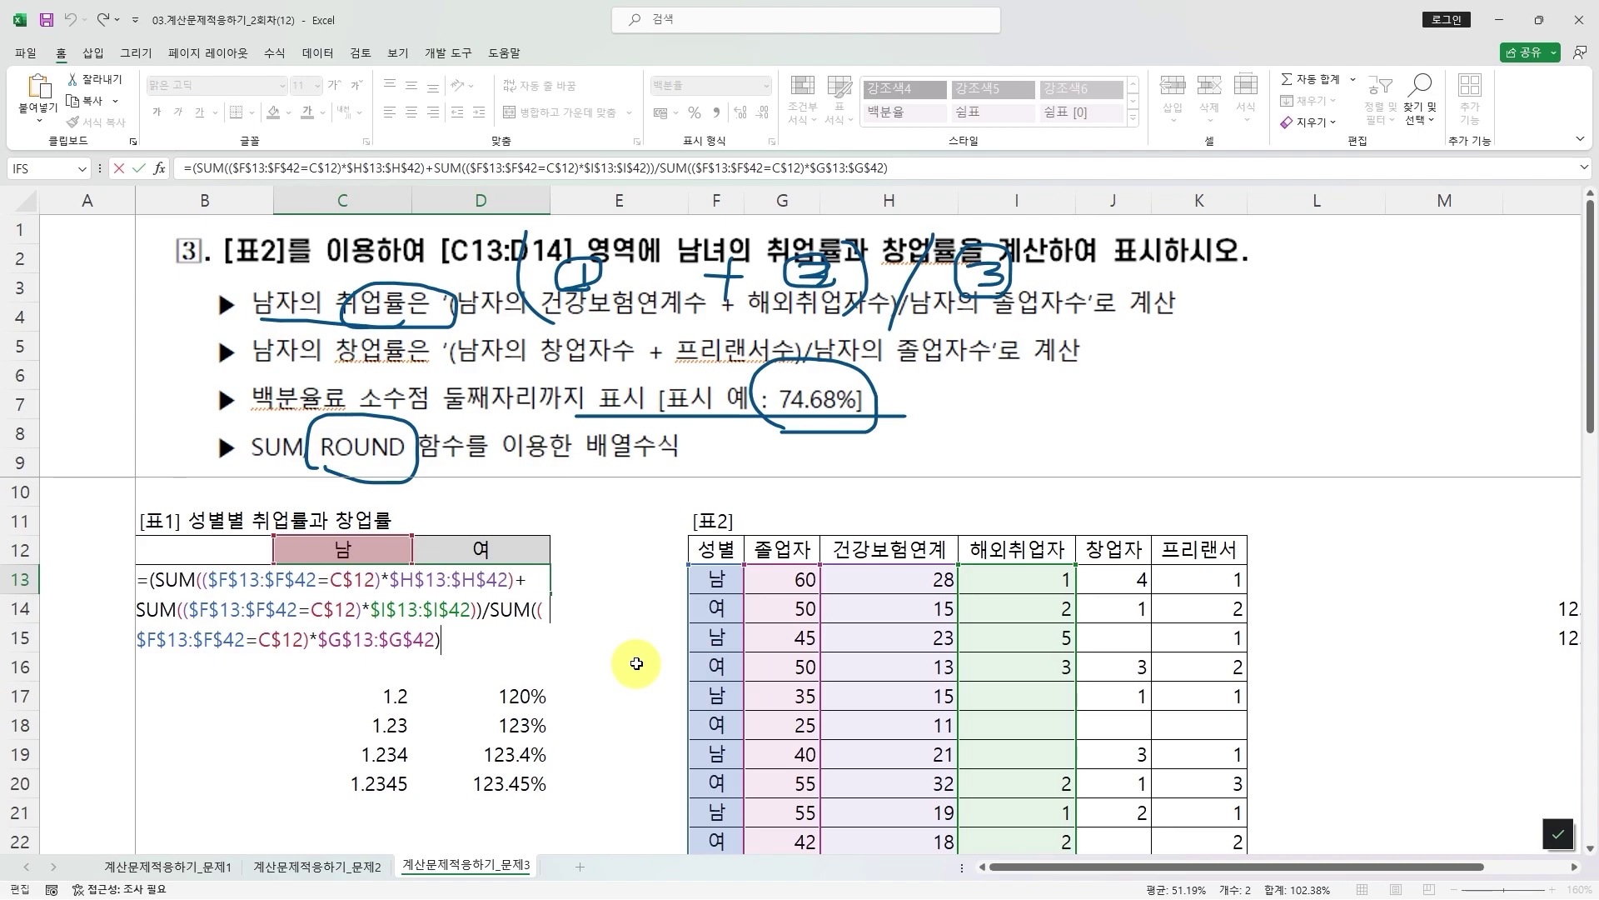
key("ctrl+shift+Return")
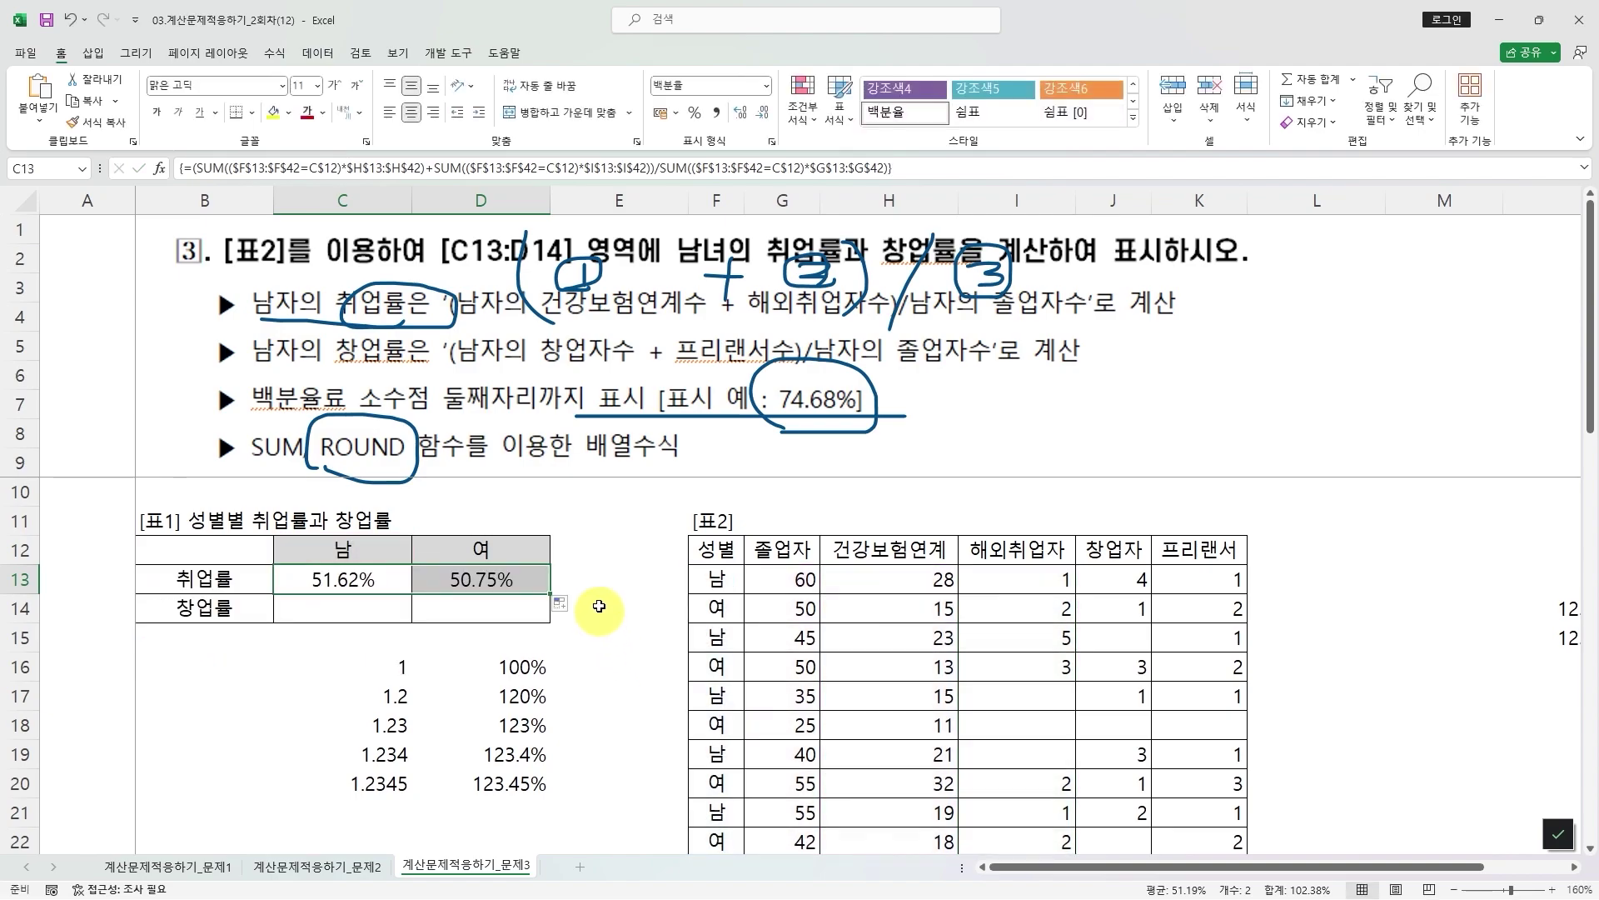
- Insert ROUND with its opening bracket at the start of the C13 formula, keeping the numerator's own opening parenthesis
left_click(358, 581)
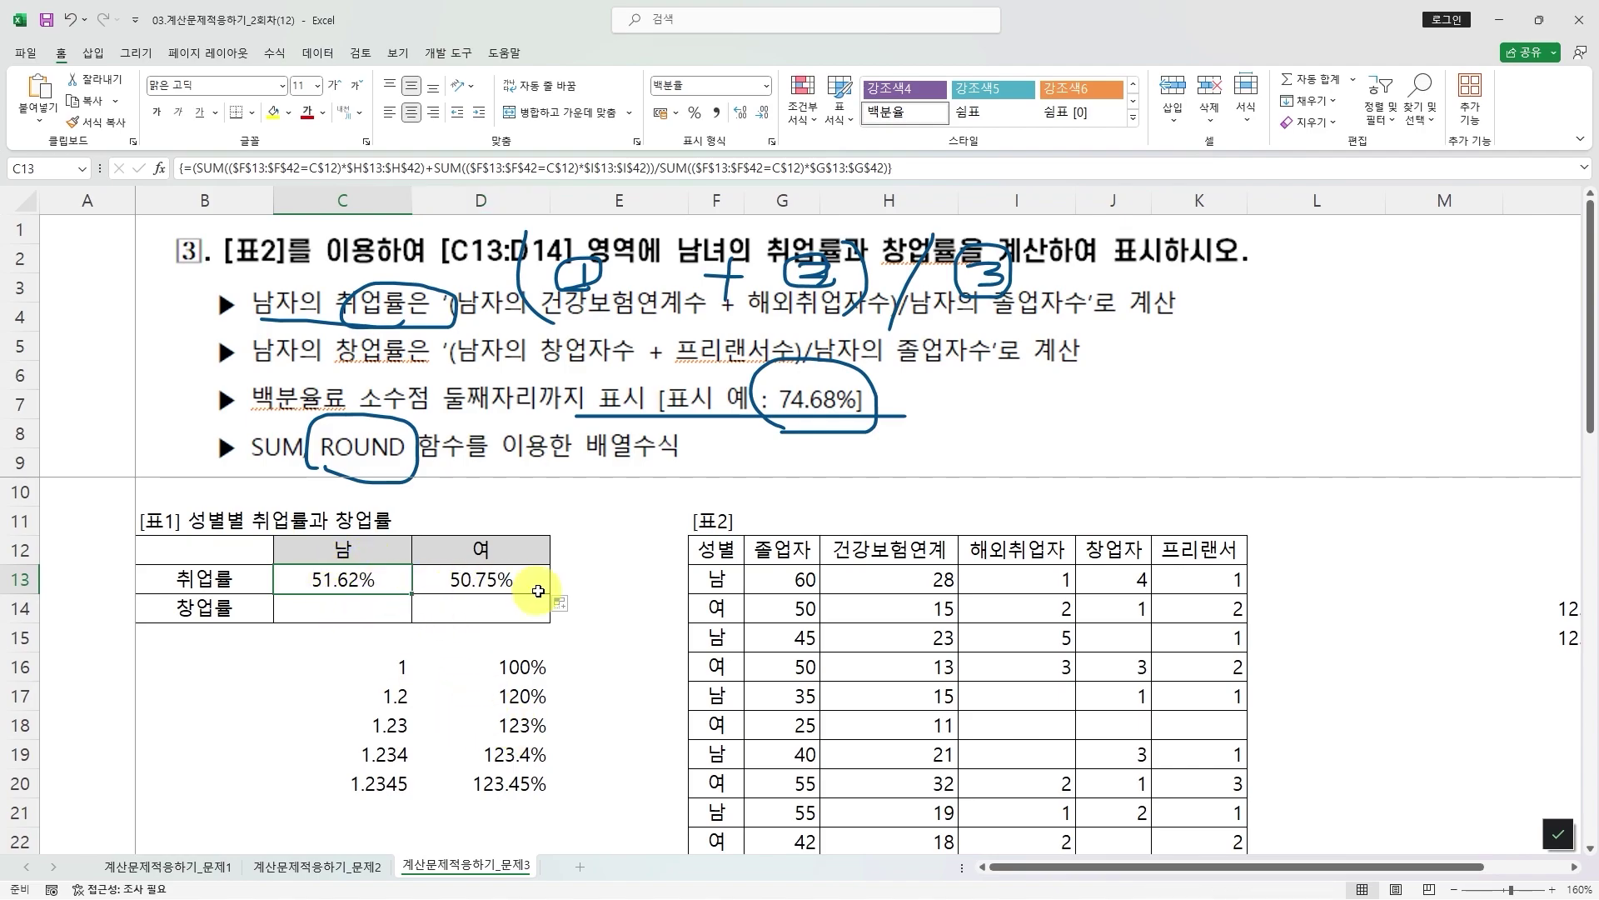
key("F2")
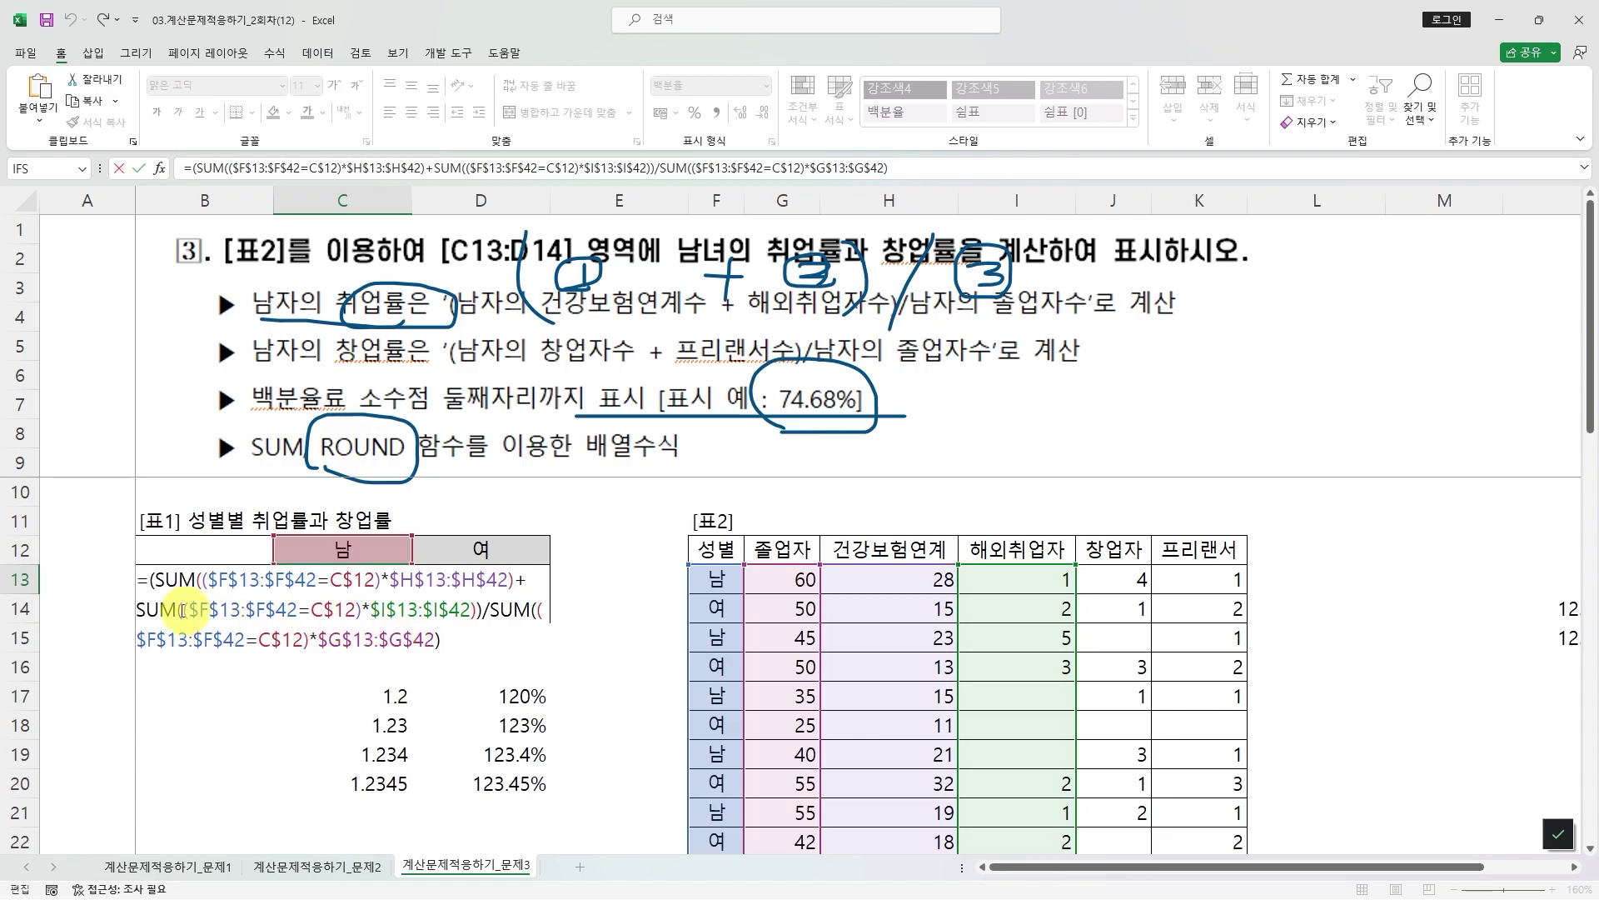
left_click(148, 580)
type("round")
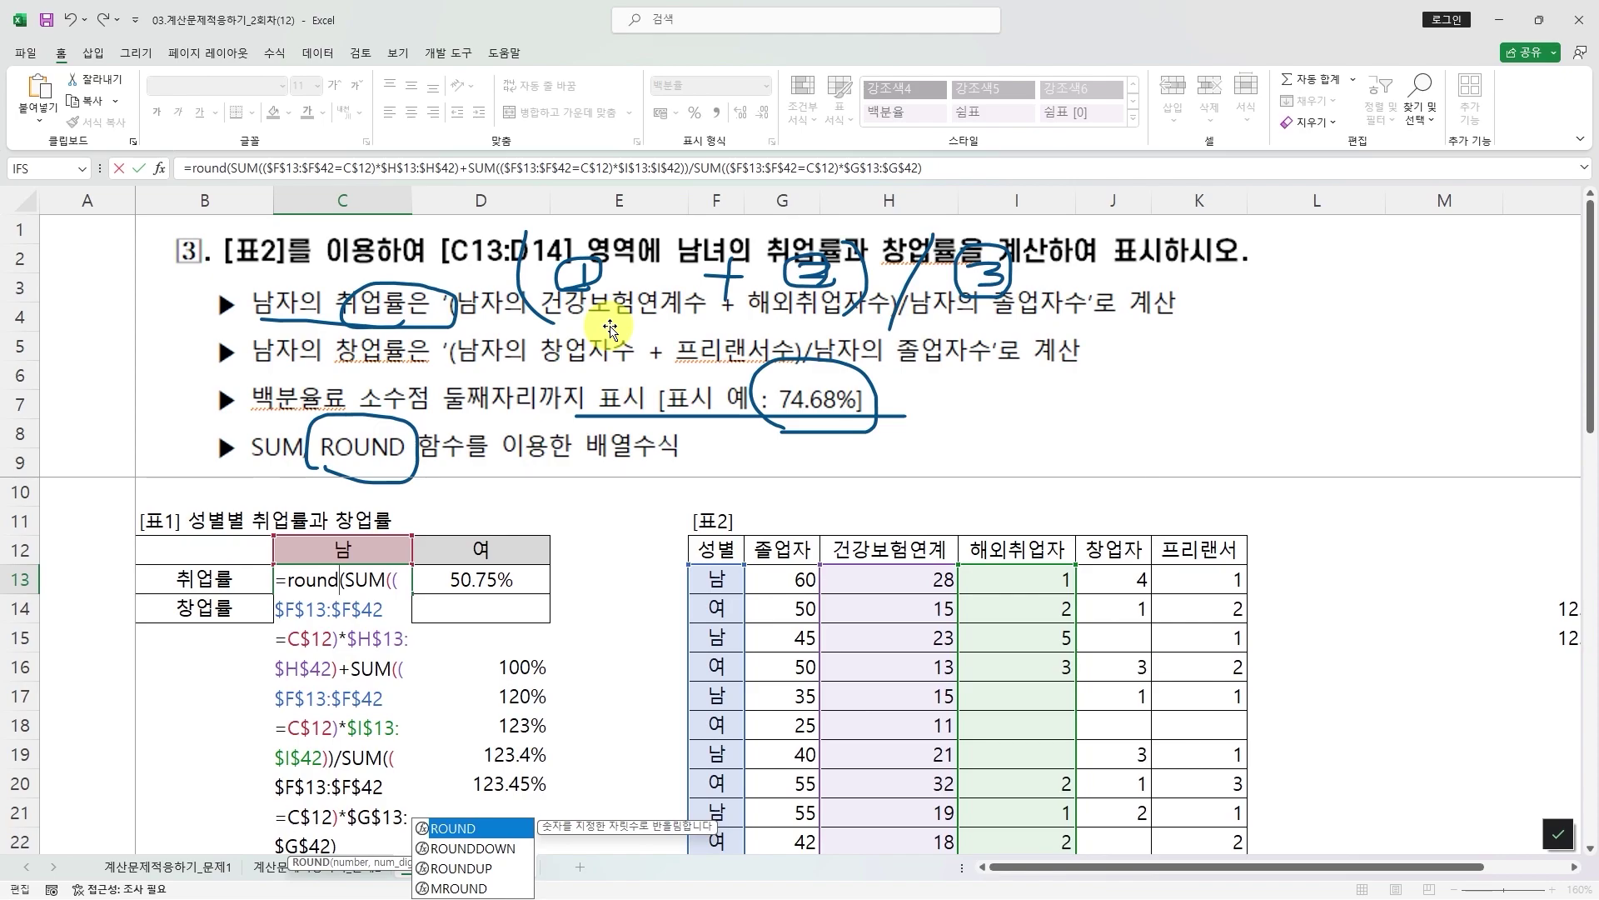
key("Tab")
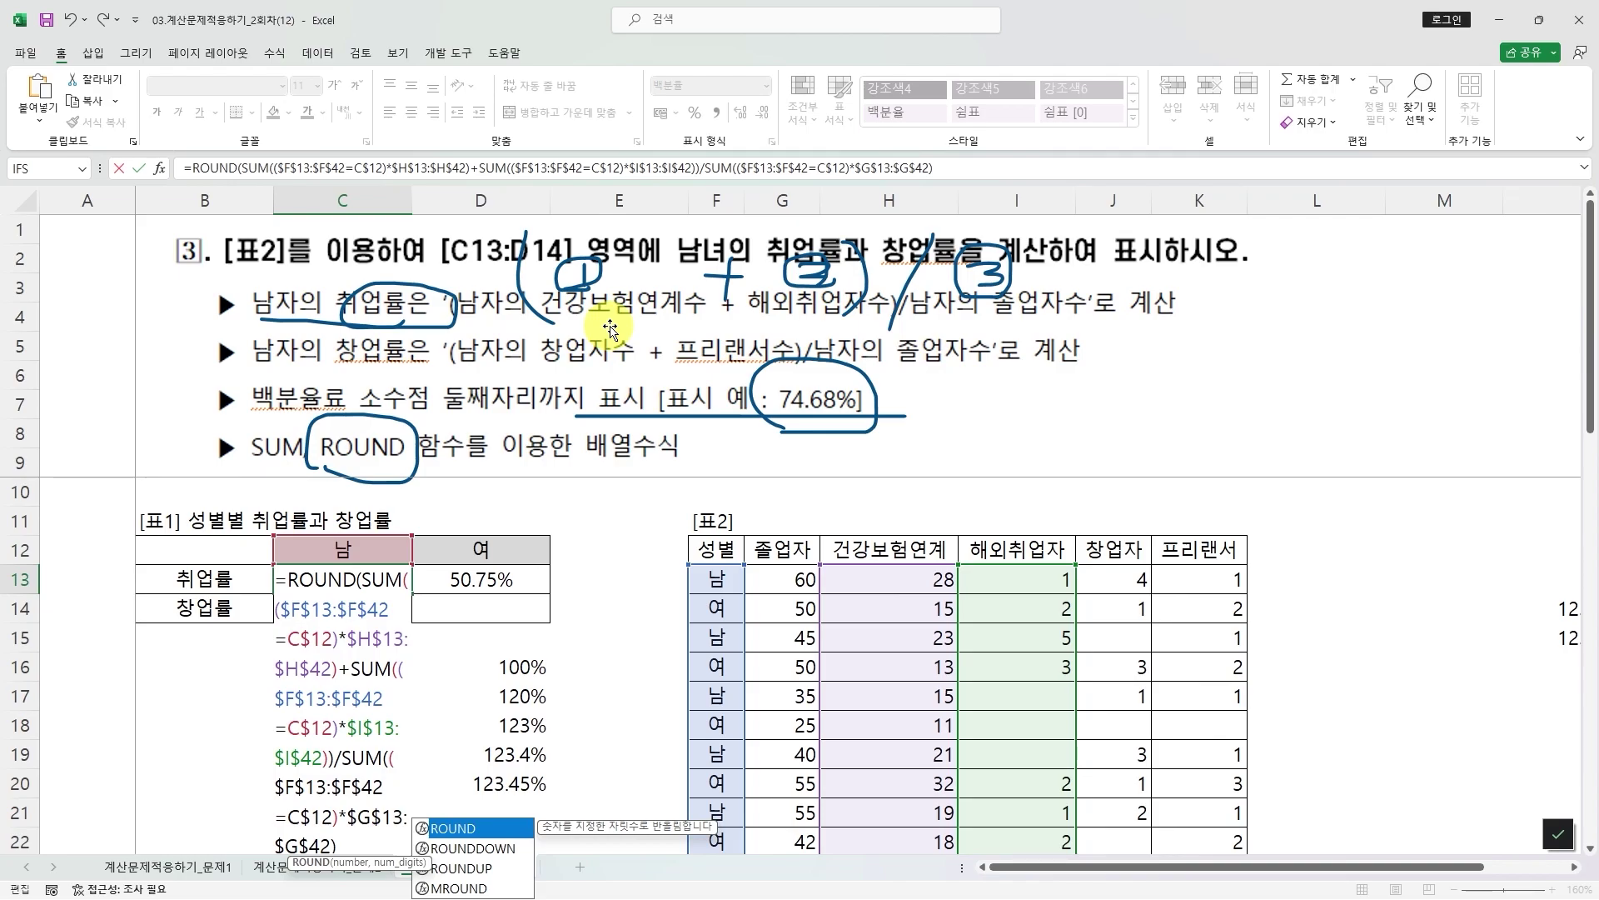
type("(")
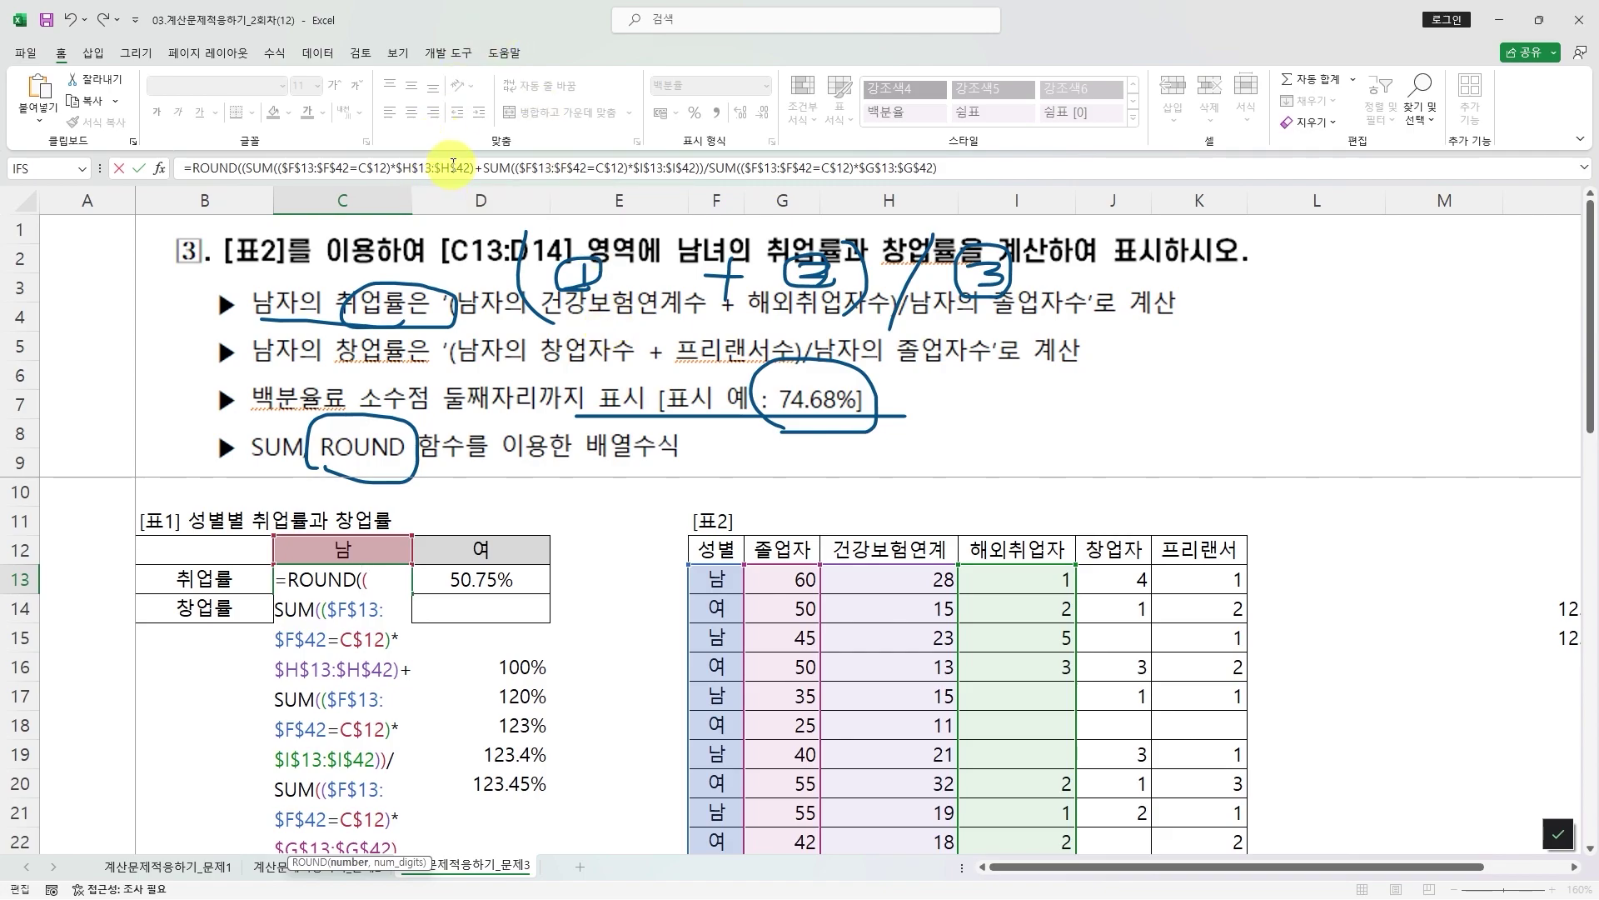
- Complete the ROUND in C13 with 4 as its number of digits and commit the formula as an array formula
left_click(447, 167)
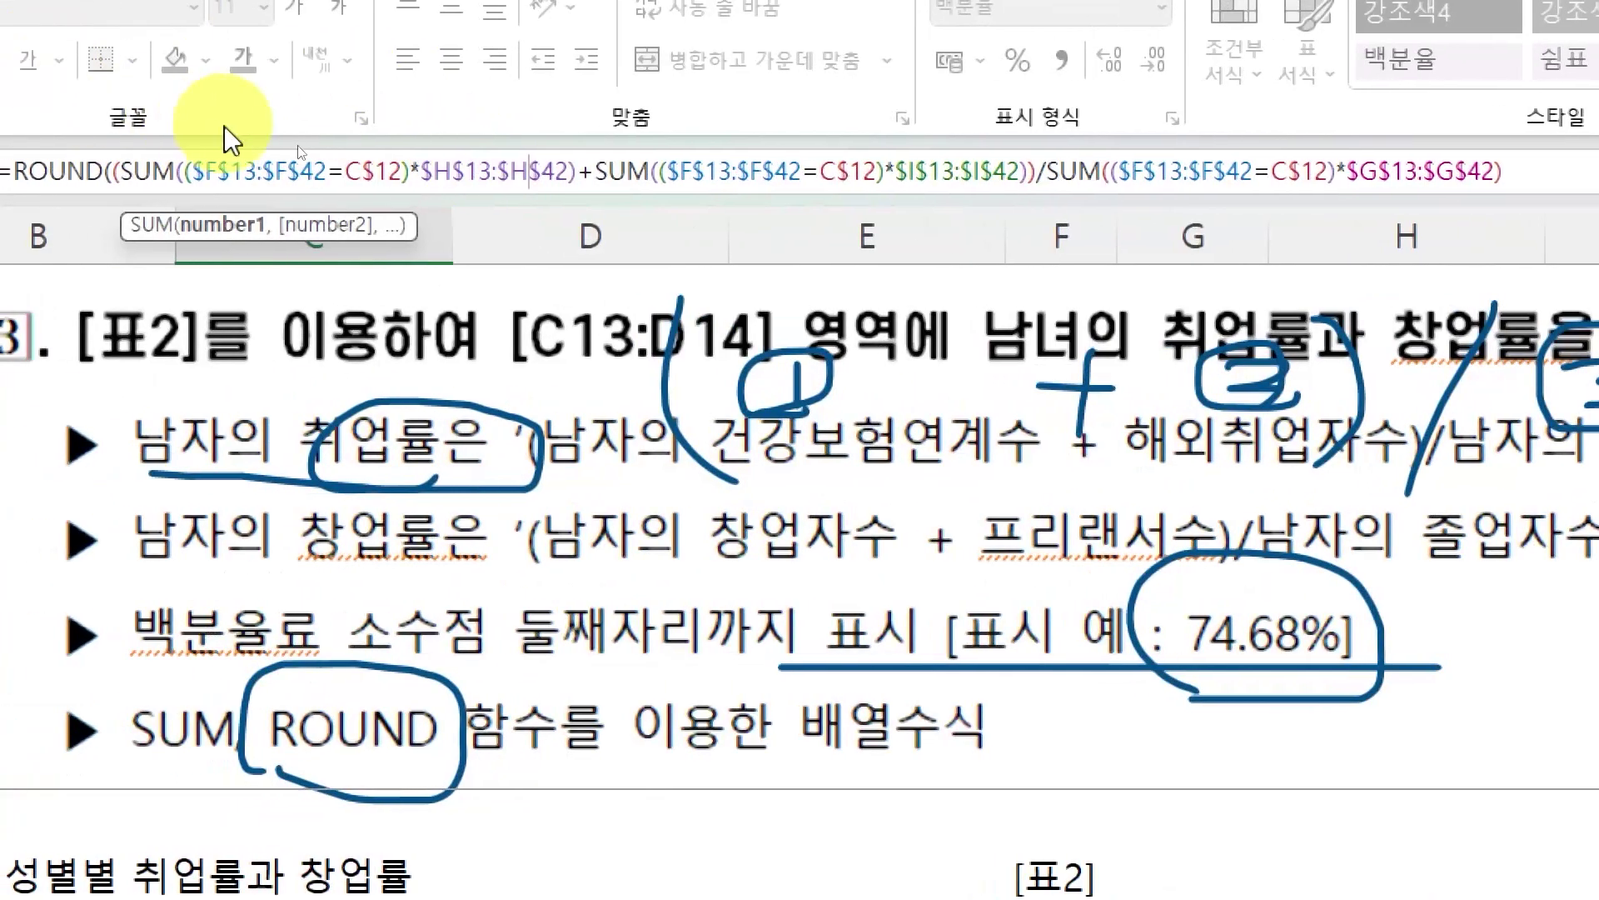
left_click_drag(112, 175, 1026, 184)
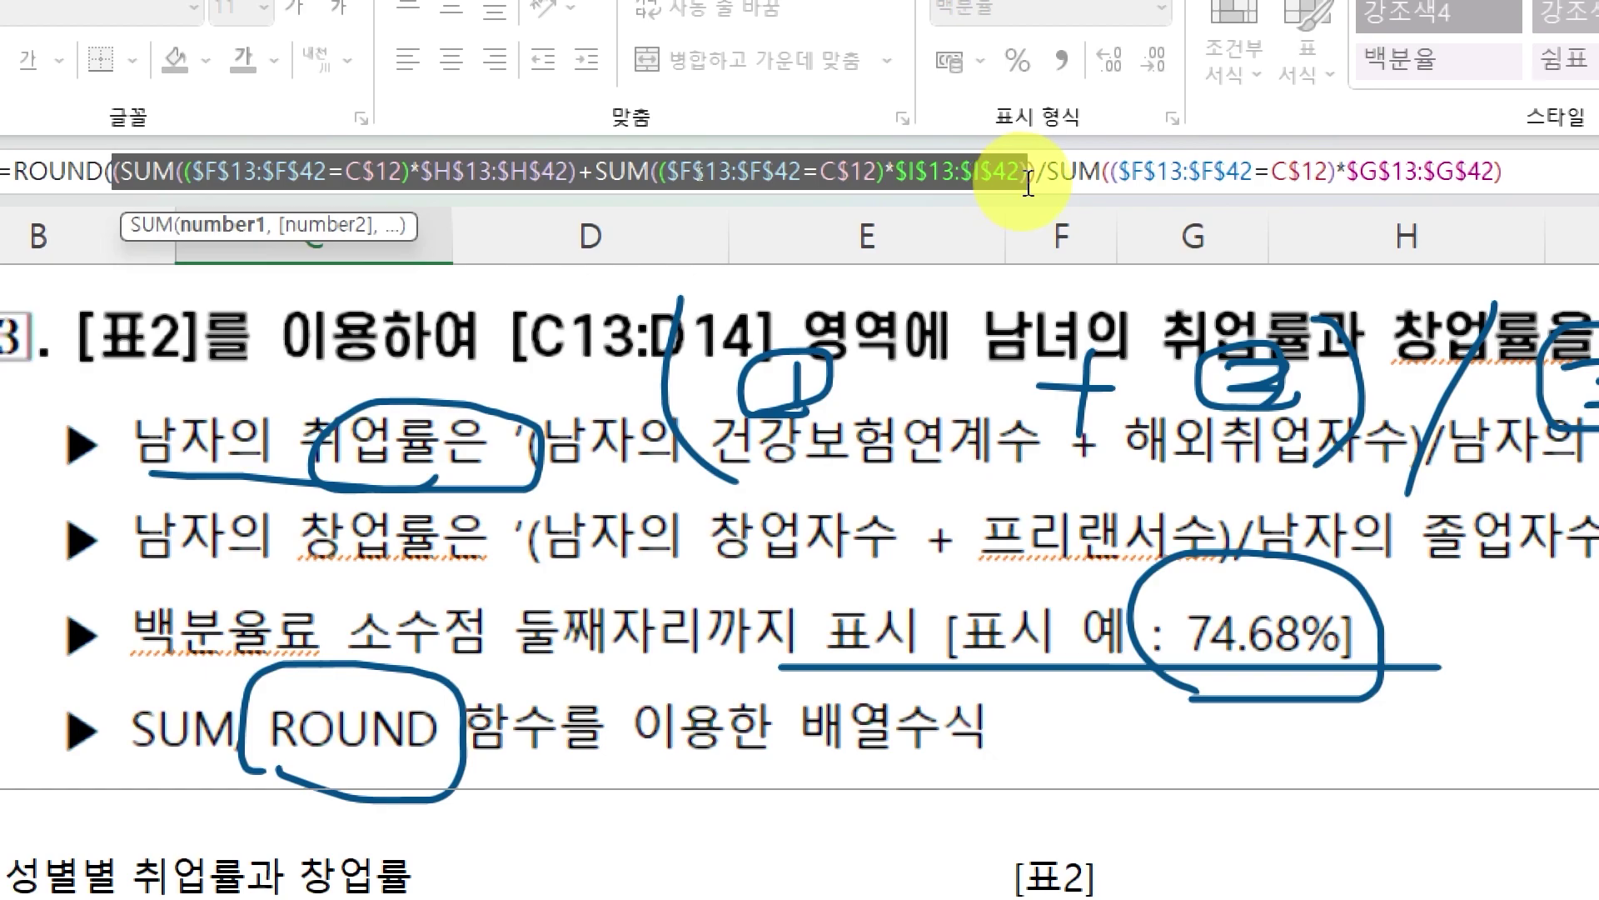
left_click_drag(1029, 184, 1038, 179)
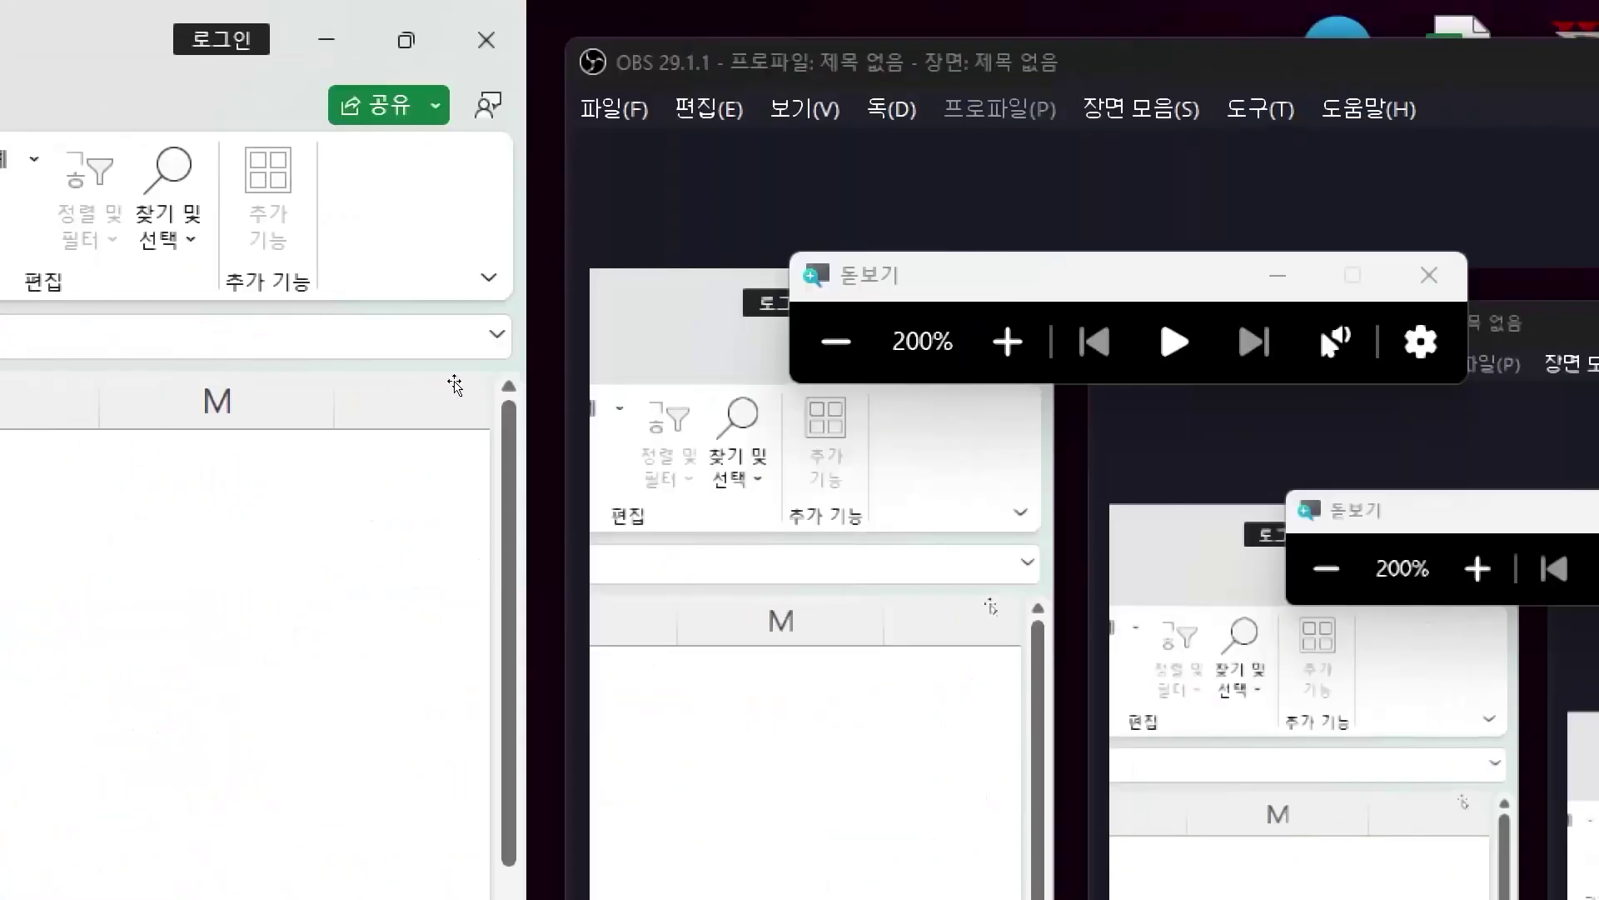
type(",")
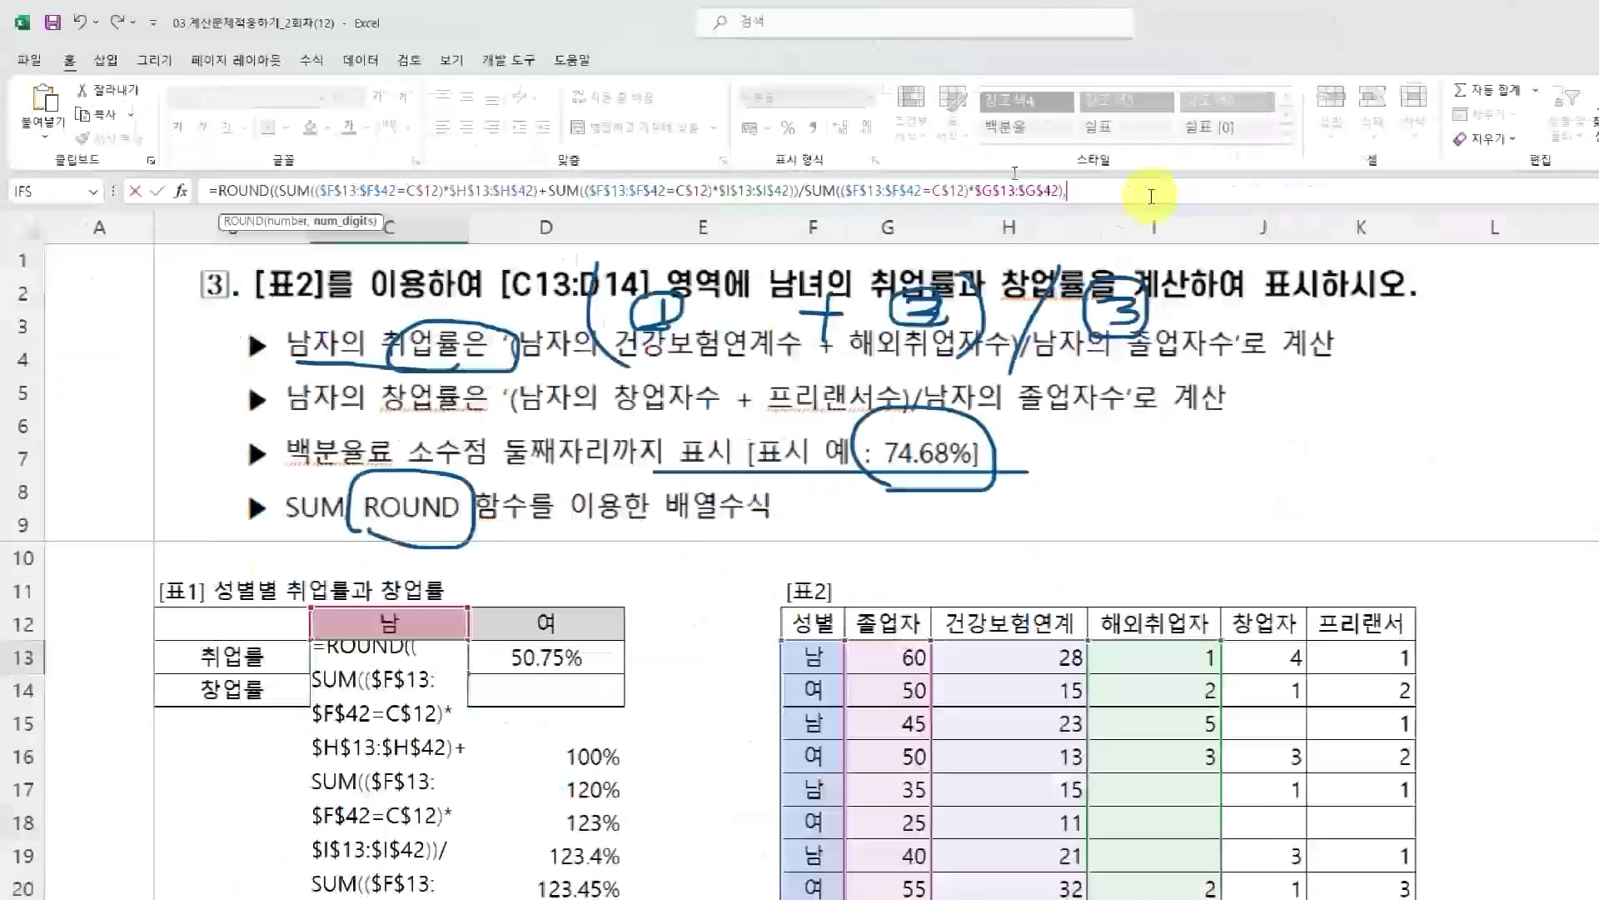
type("4")
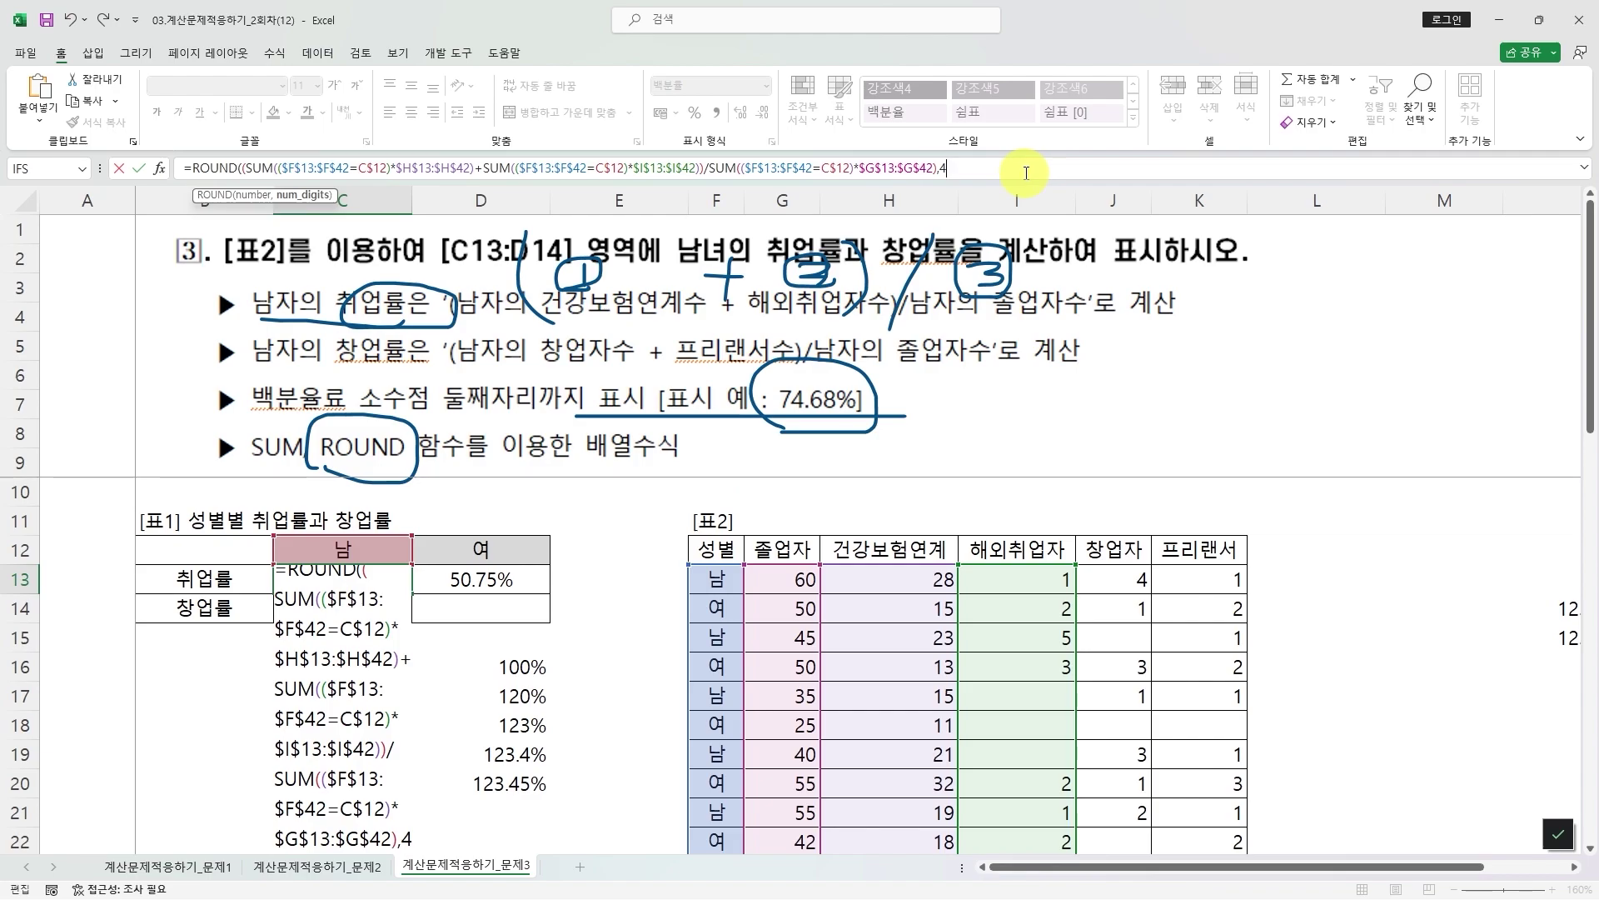
type(")")
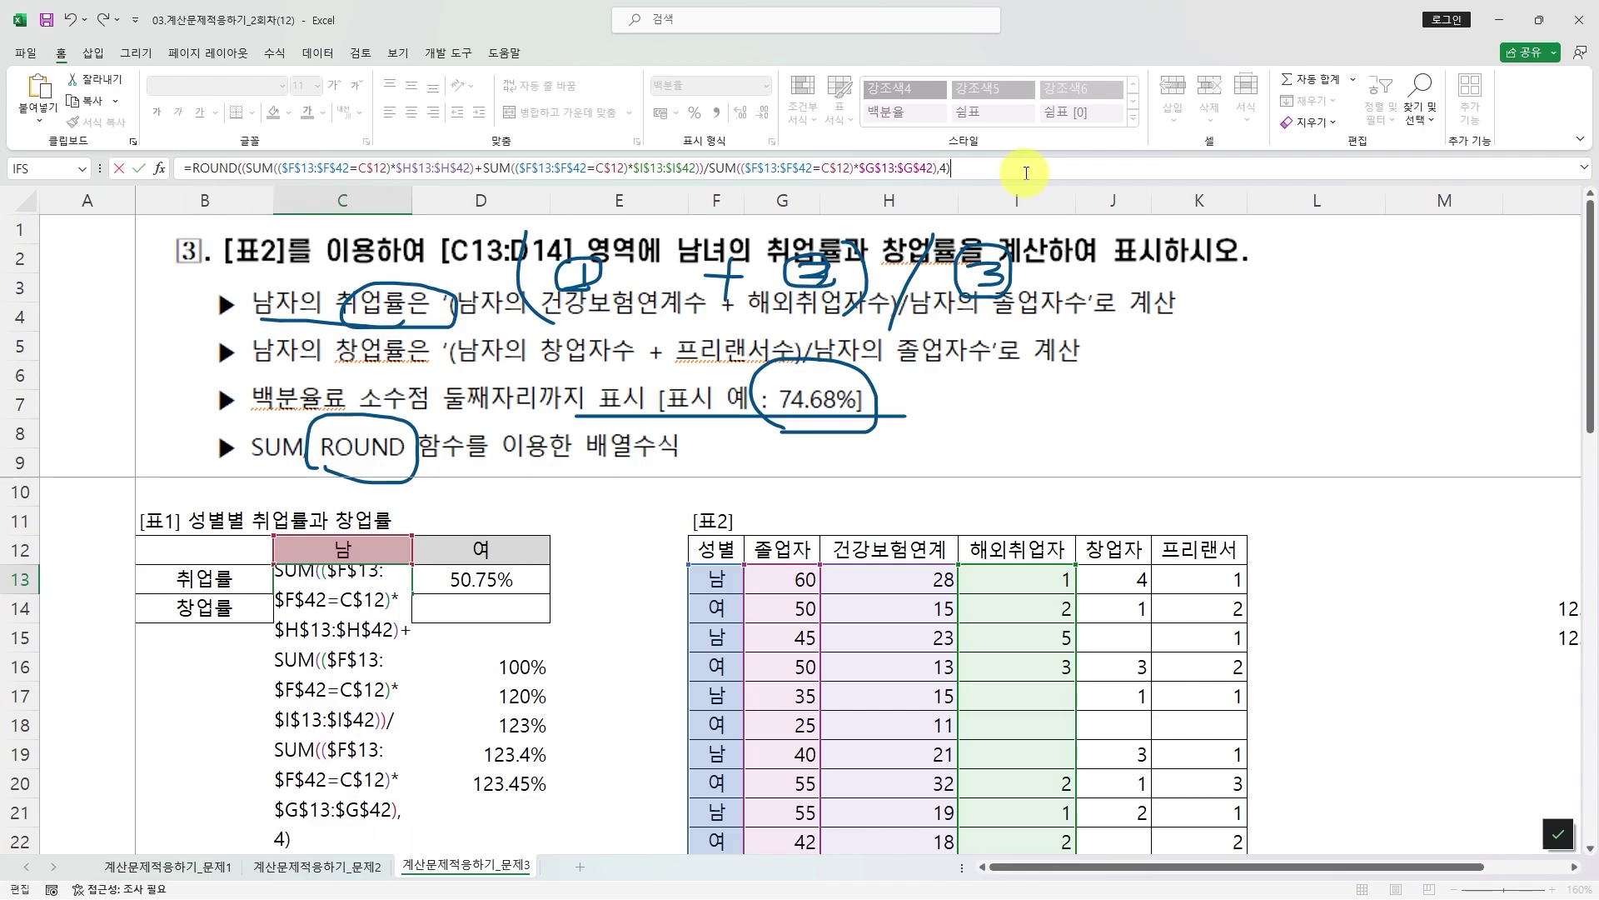
key("ctrl+shift+Return")
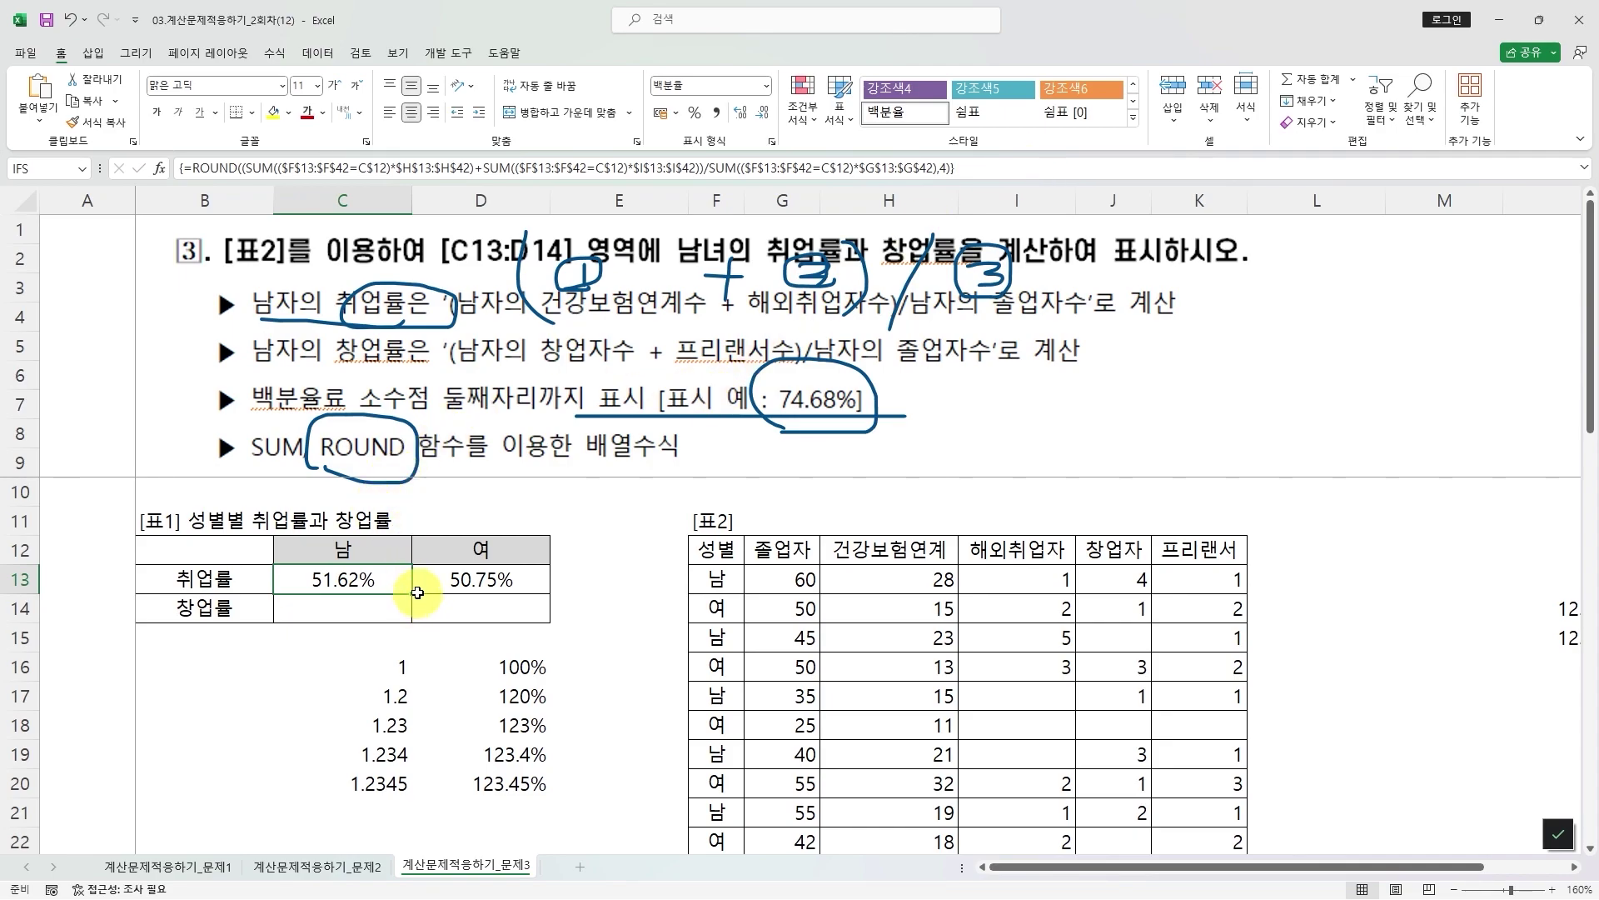
- Copy the rounded employment rate array formula from C13 to D13 and check the formulas in both cells
left_click_drag(417, 592, 539, 600)
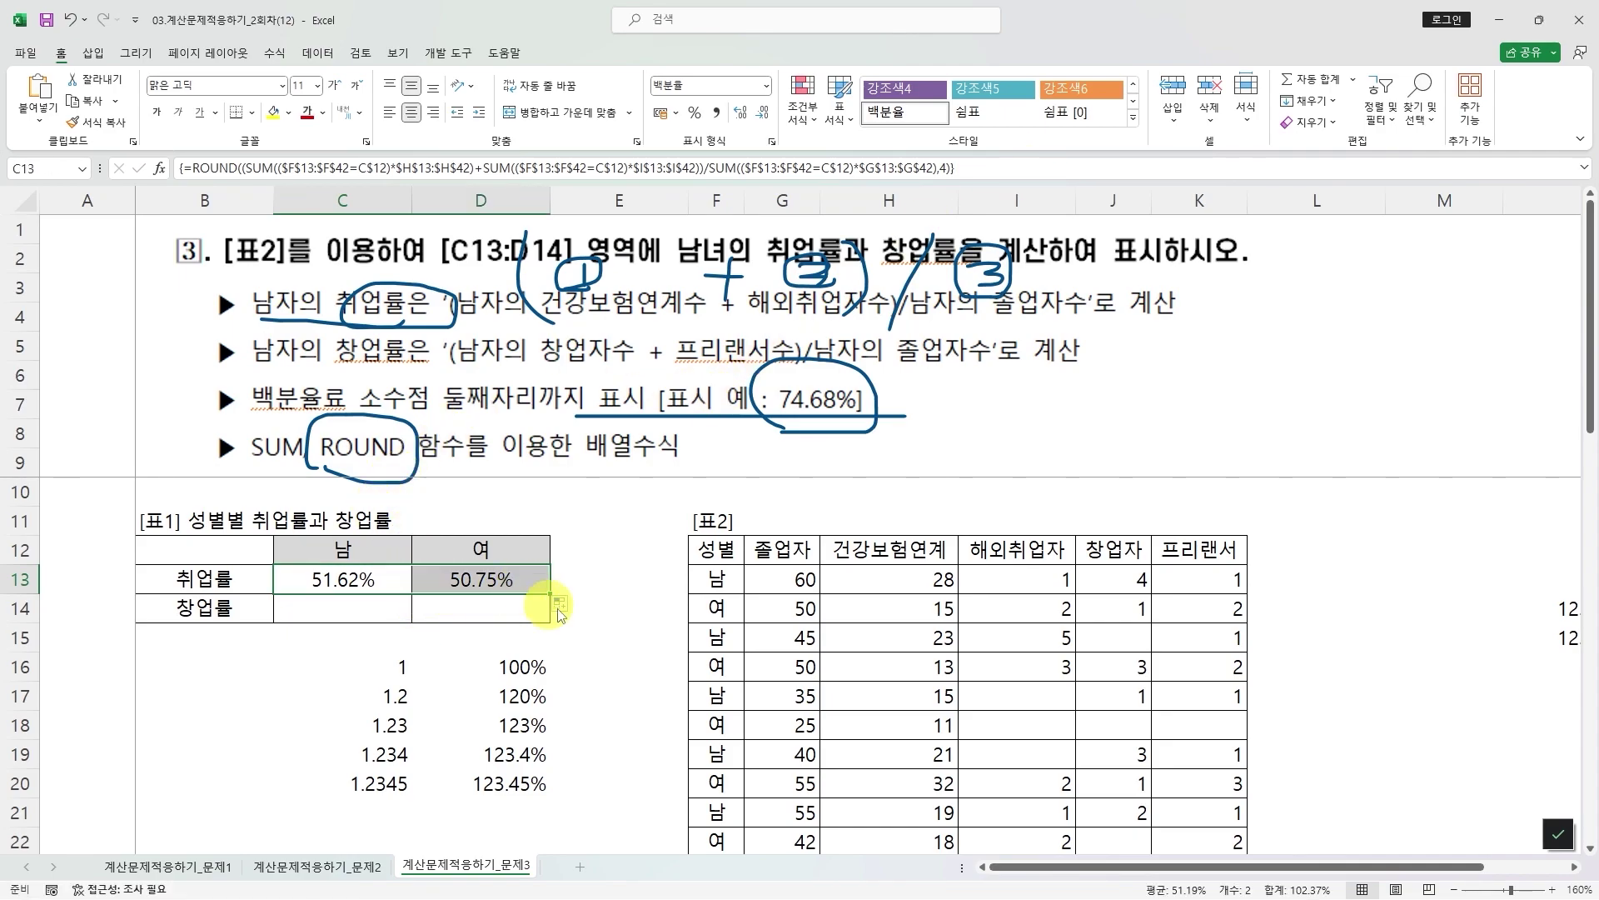
left_click(383, 580)
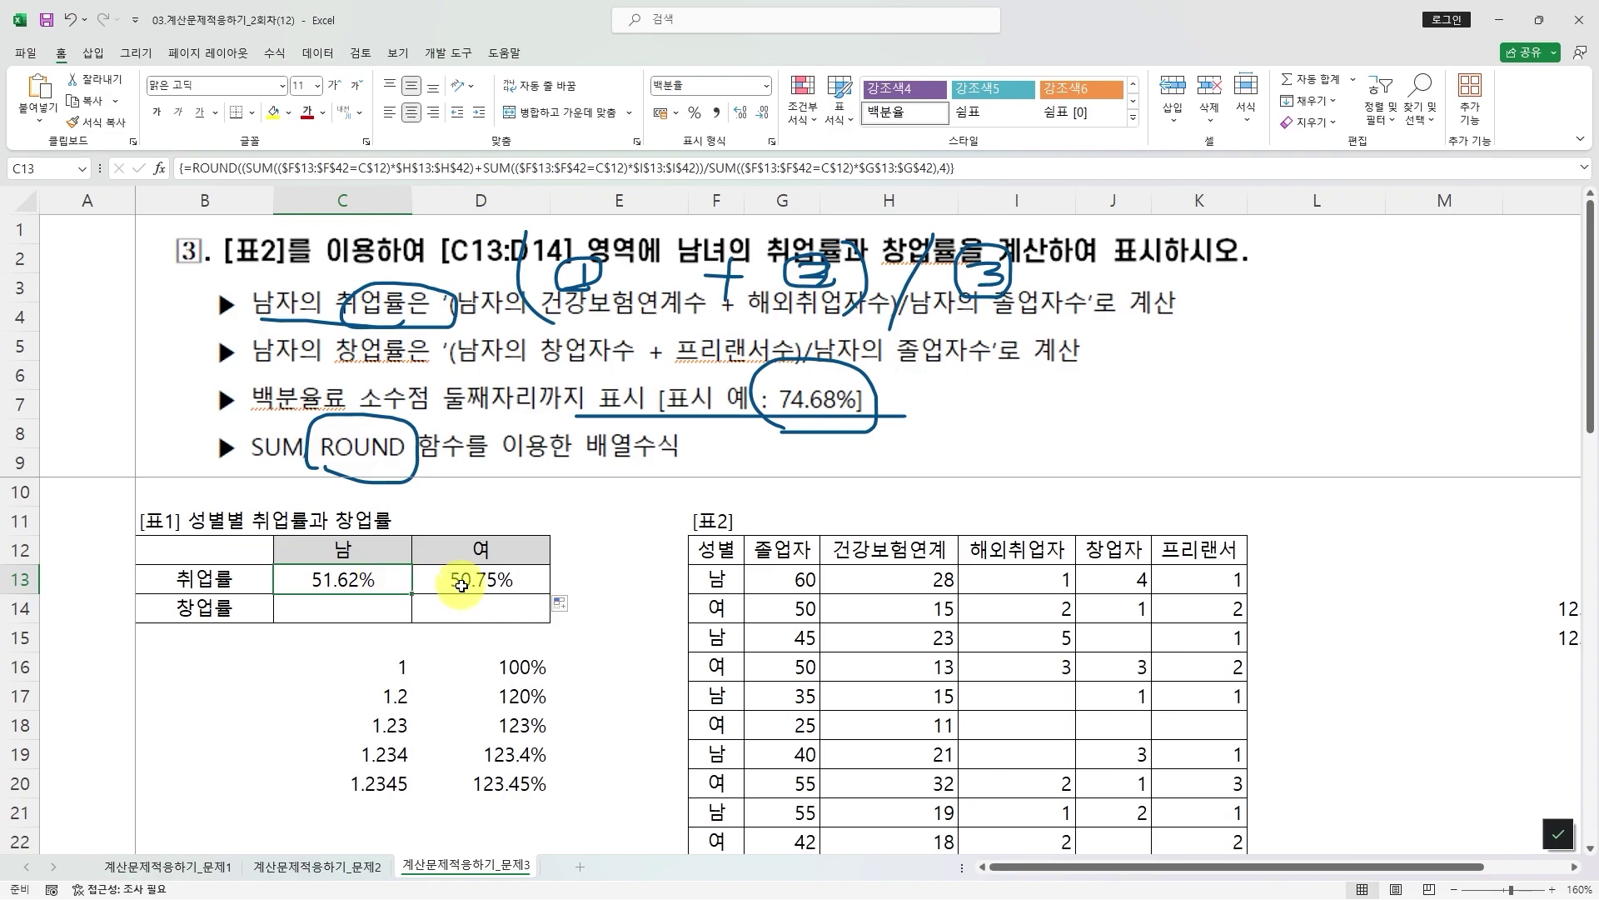
left_click(459, 582)
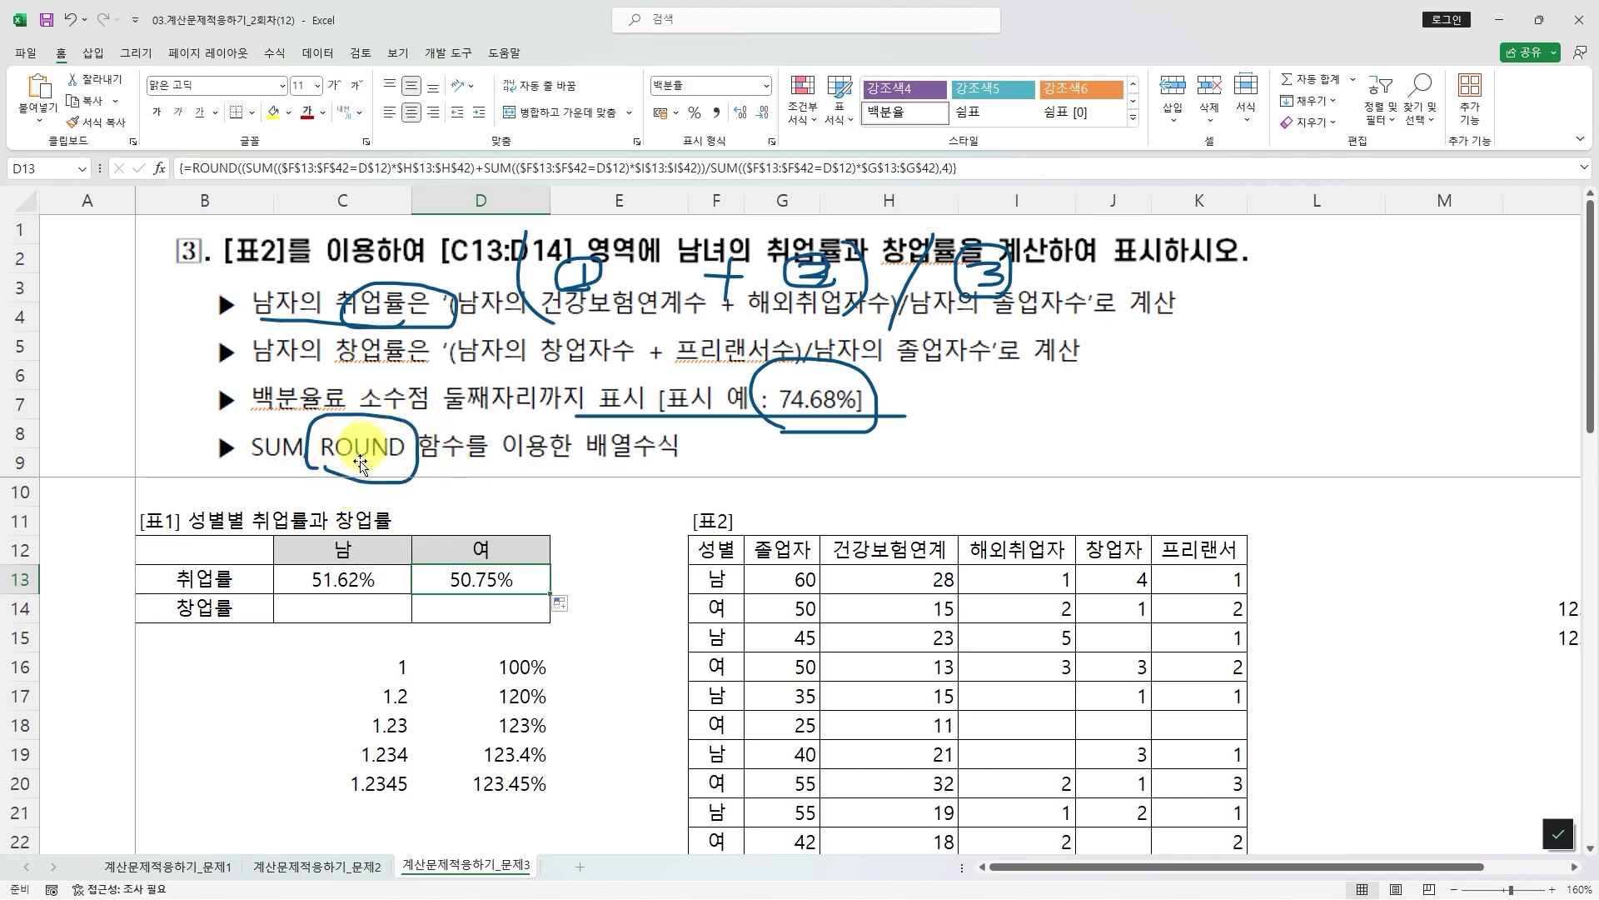
- Start the startup rate formula in C14 with =ROUND((SUM(()*, leaving the inner parentheses empty for the condition
left_click(339, 608)
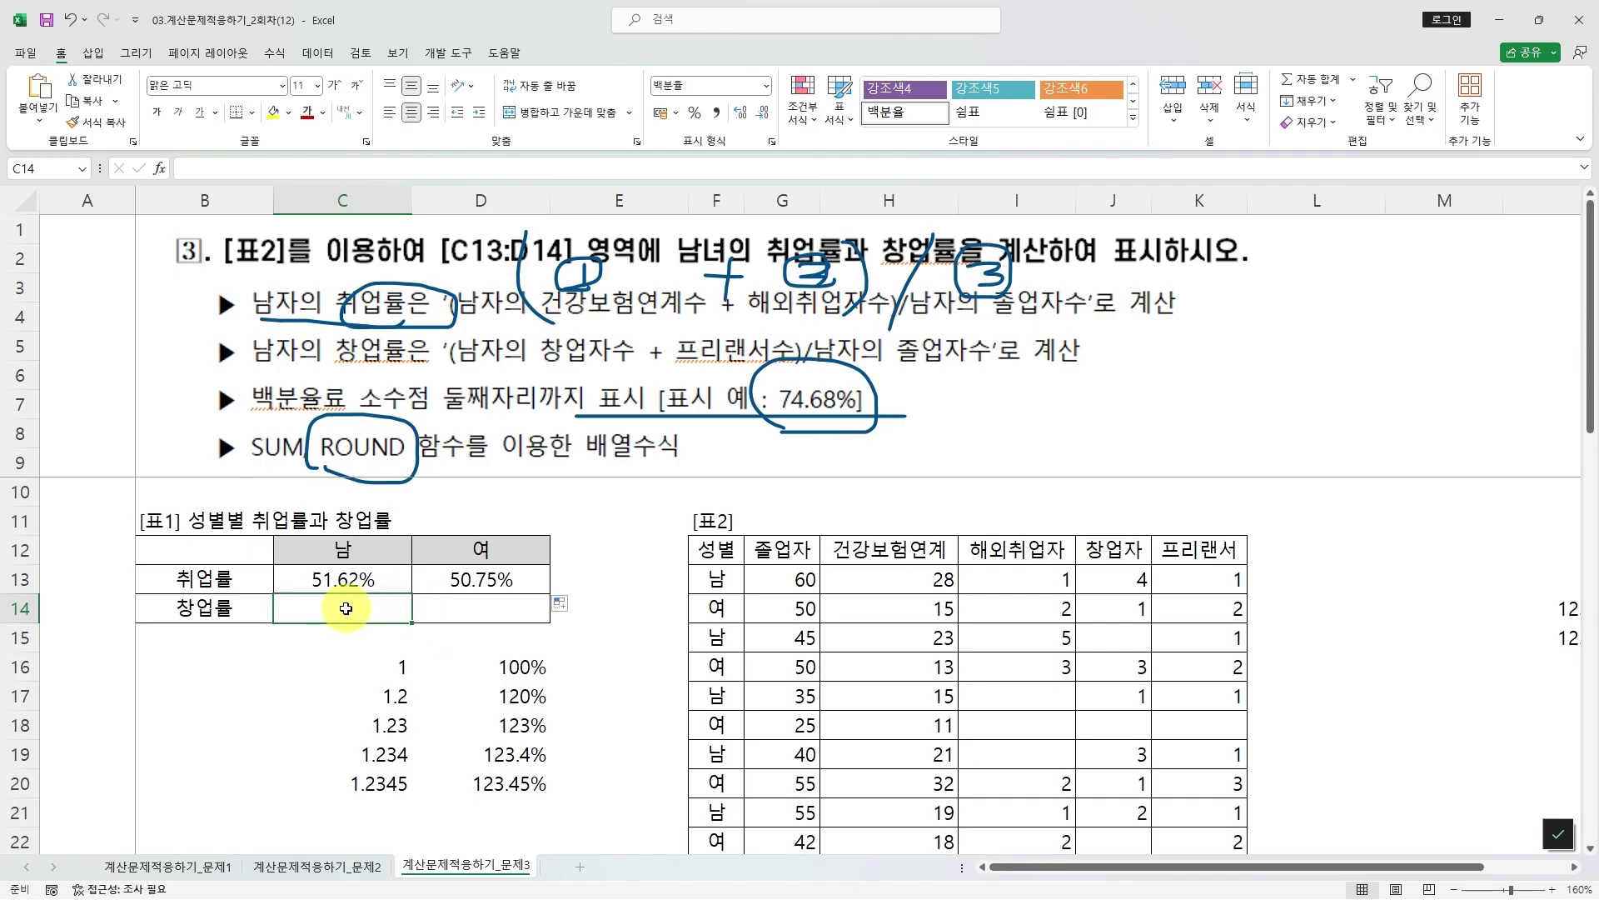
type("=su")
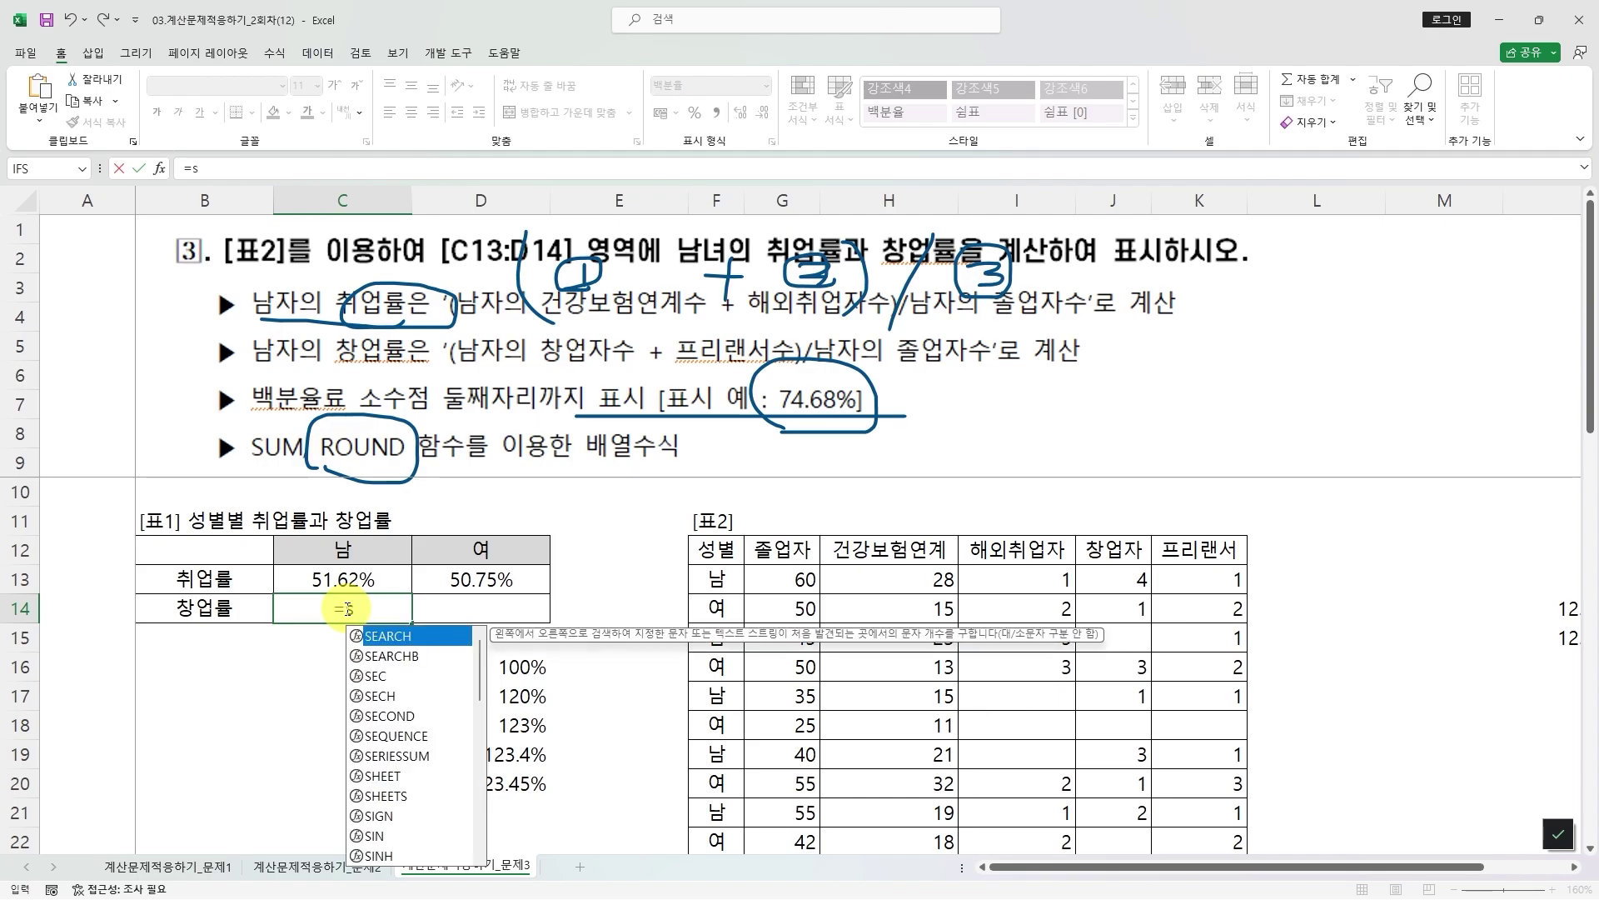
key("BackSpace")
key("BackSpace")
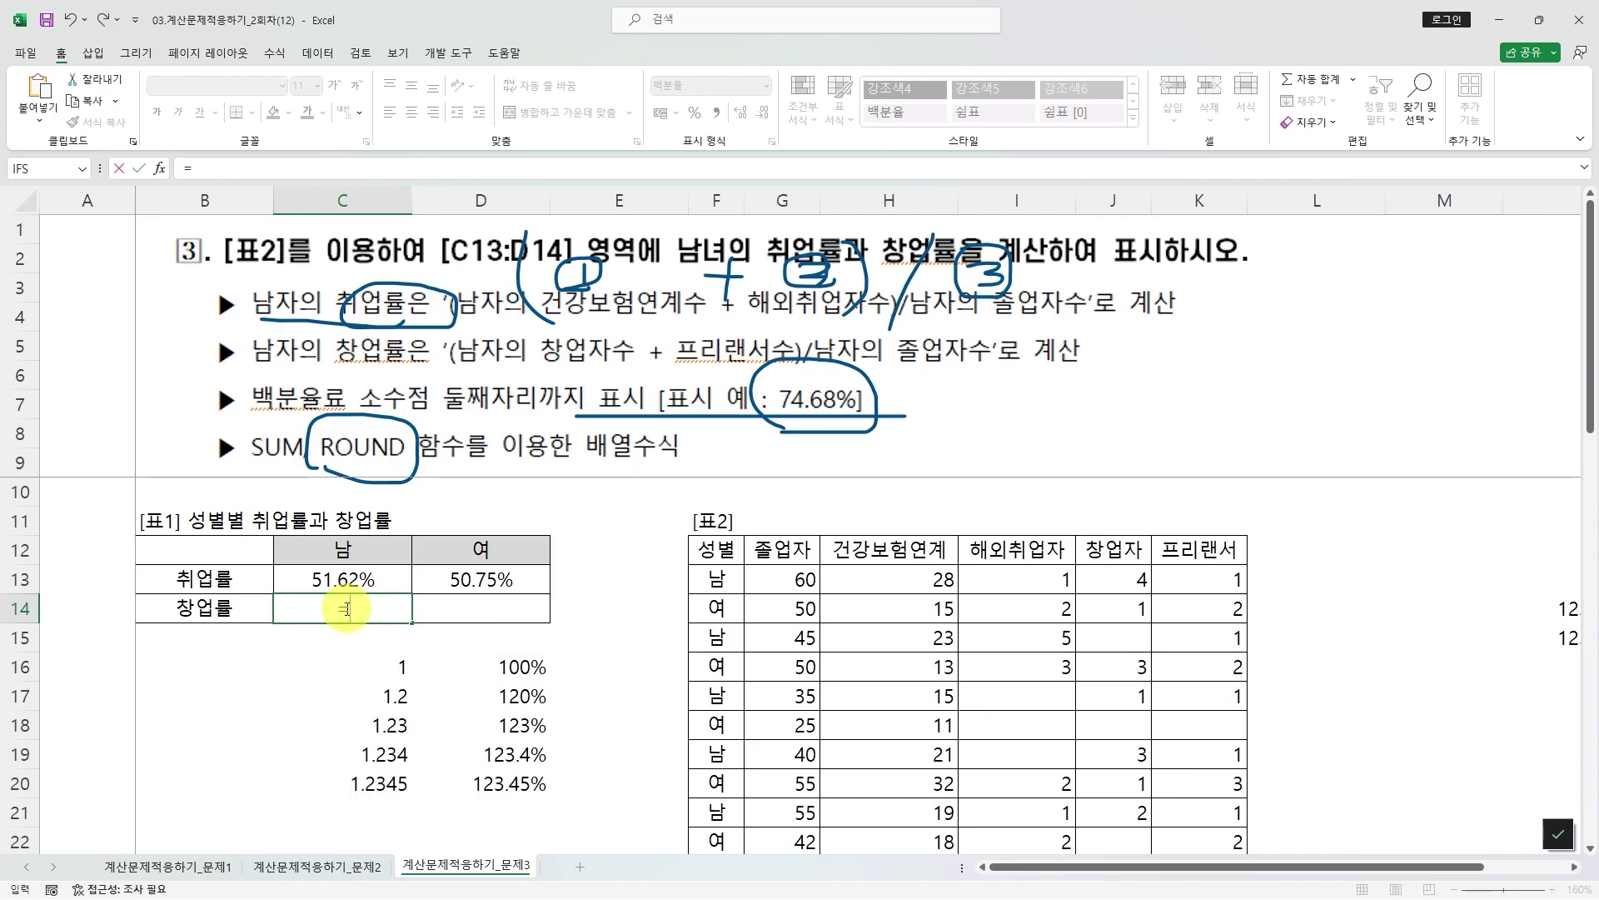
type("roun")
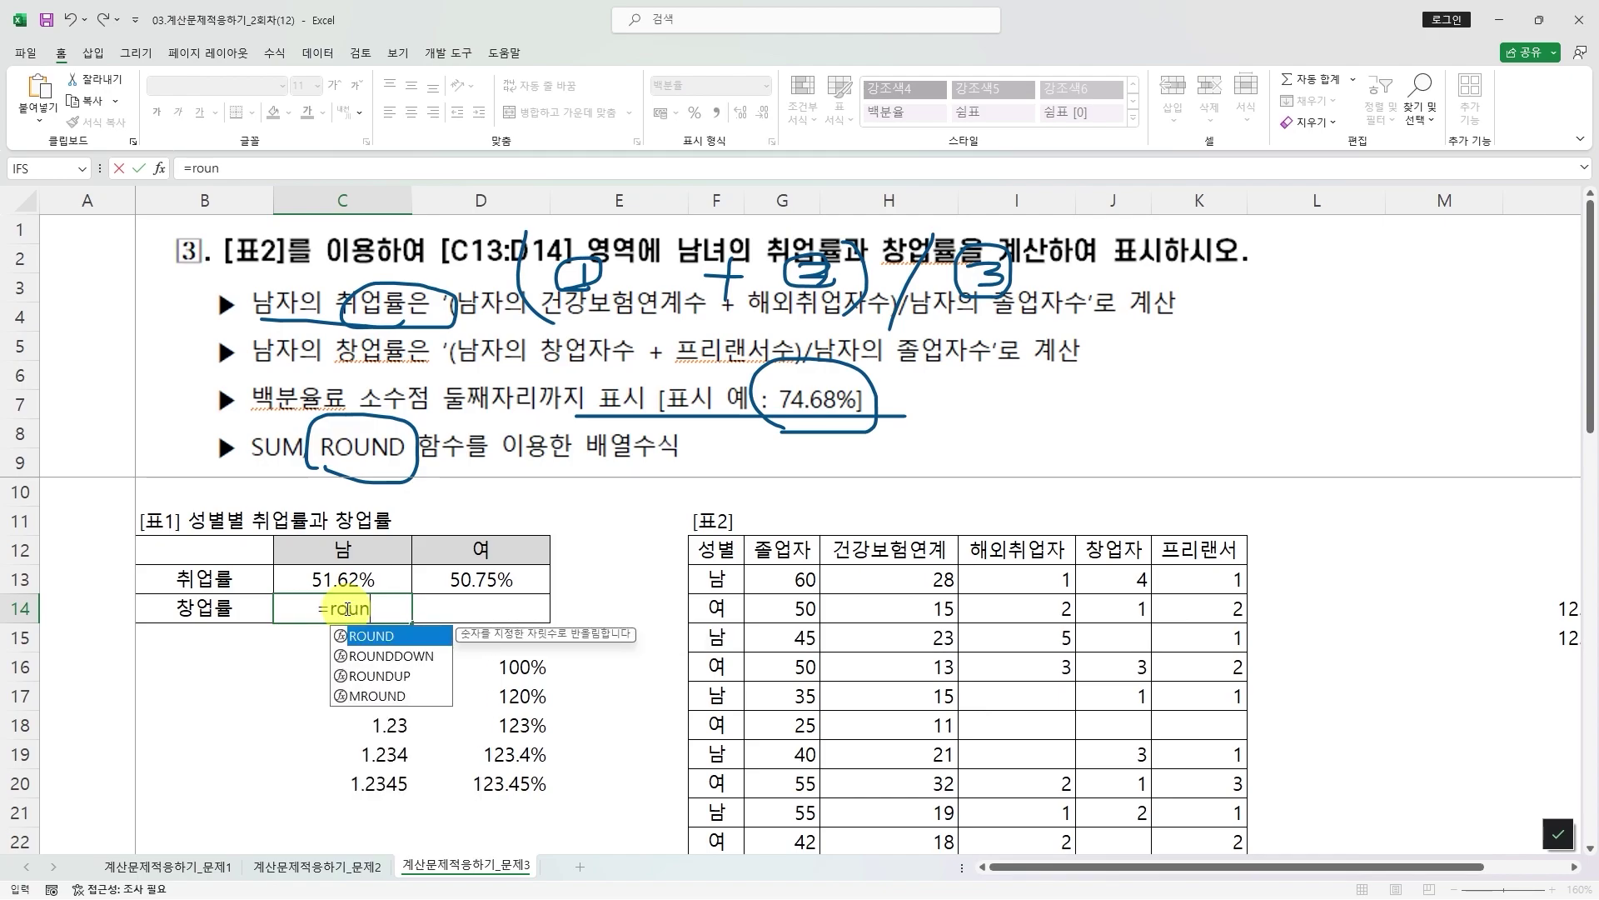
key("Tab")
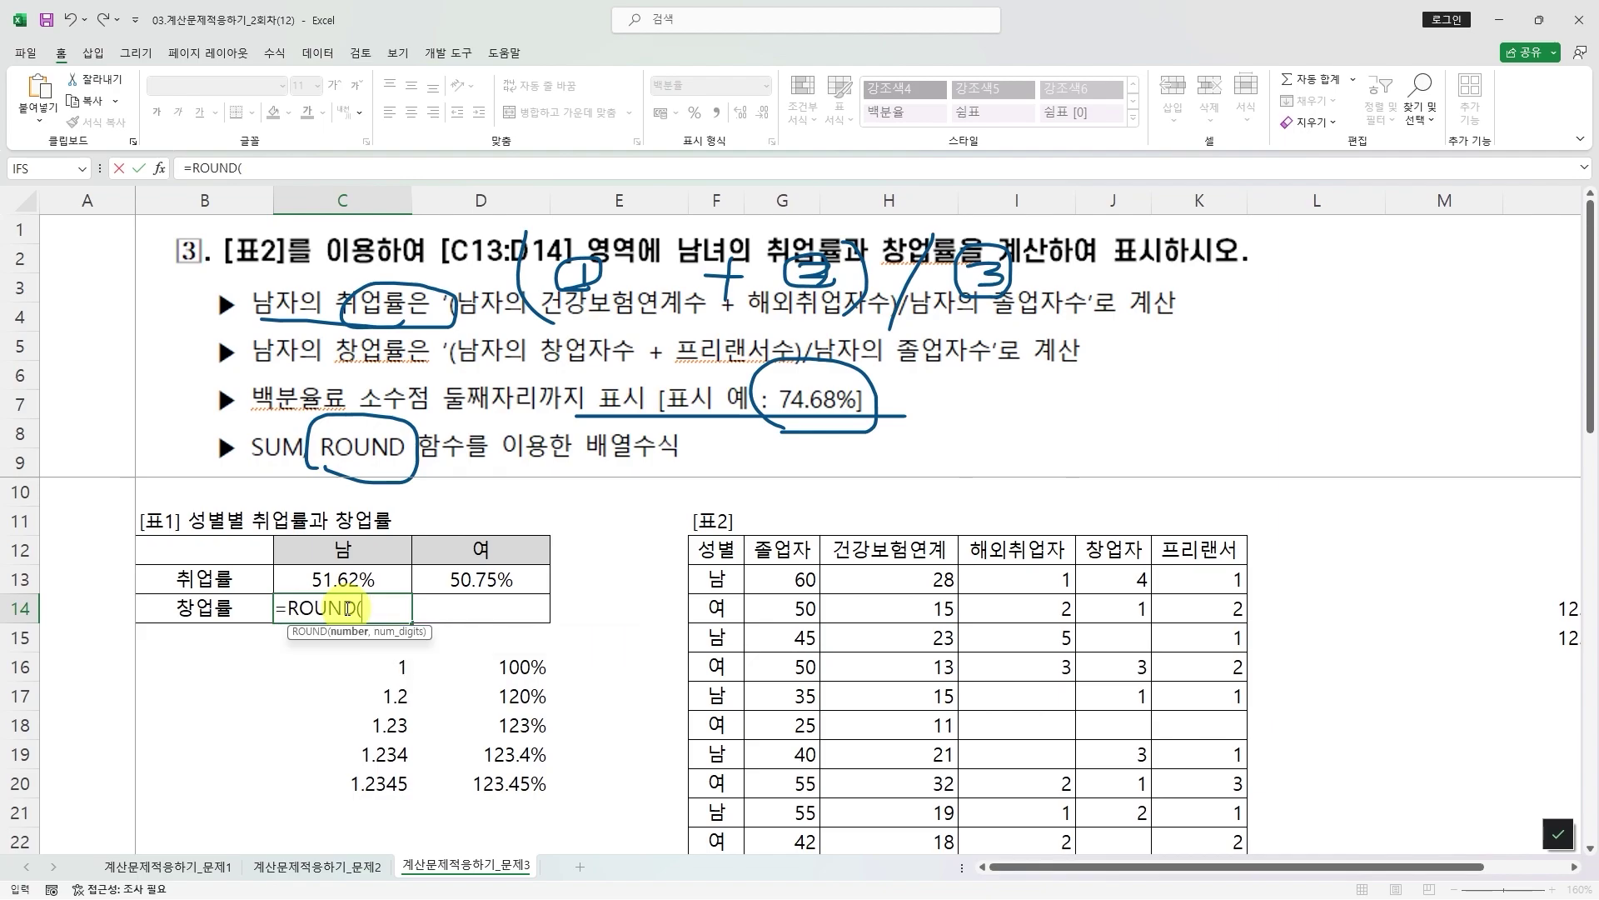
type("(sum")
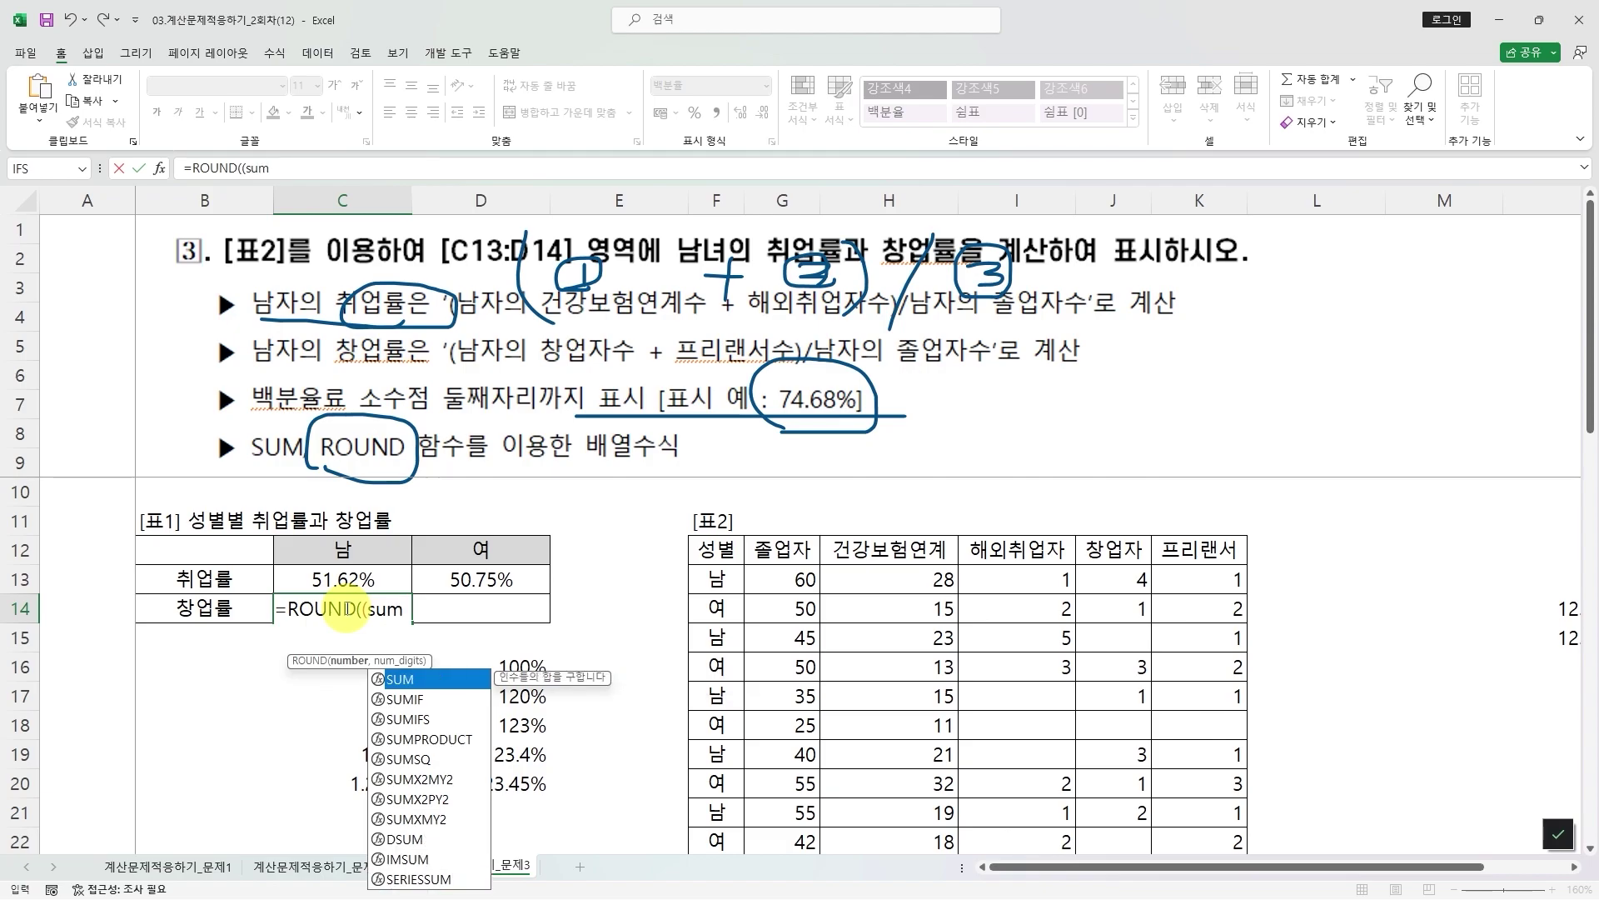
key("Tab")
type("()*")
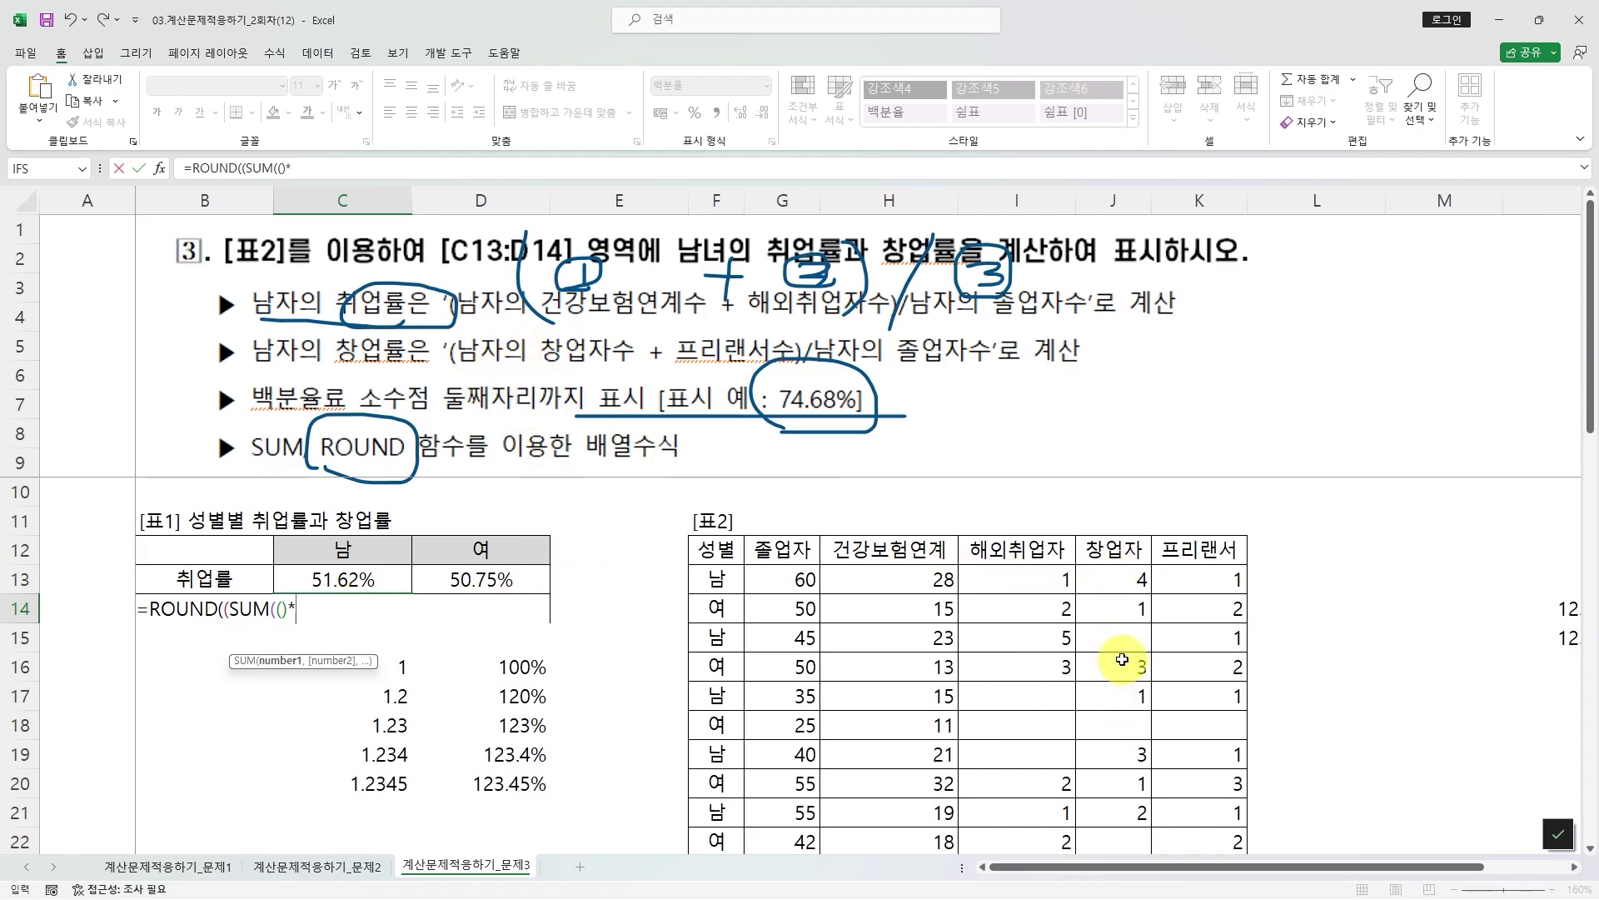
- Add the founders column as absolute range $J$13:$J$42 after the multiplication sign and close the SUM in C14
left_click_drag(1117, 578, 1116, 768)
key("F4")
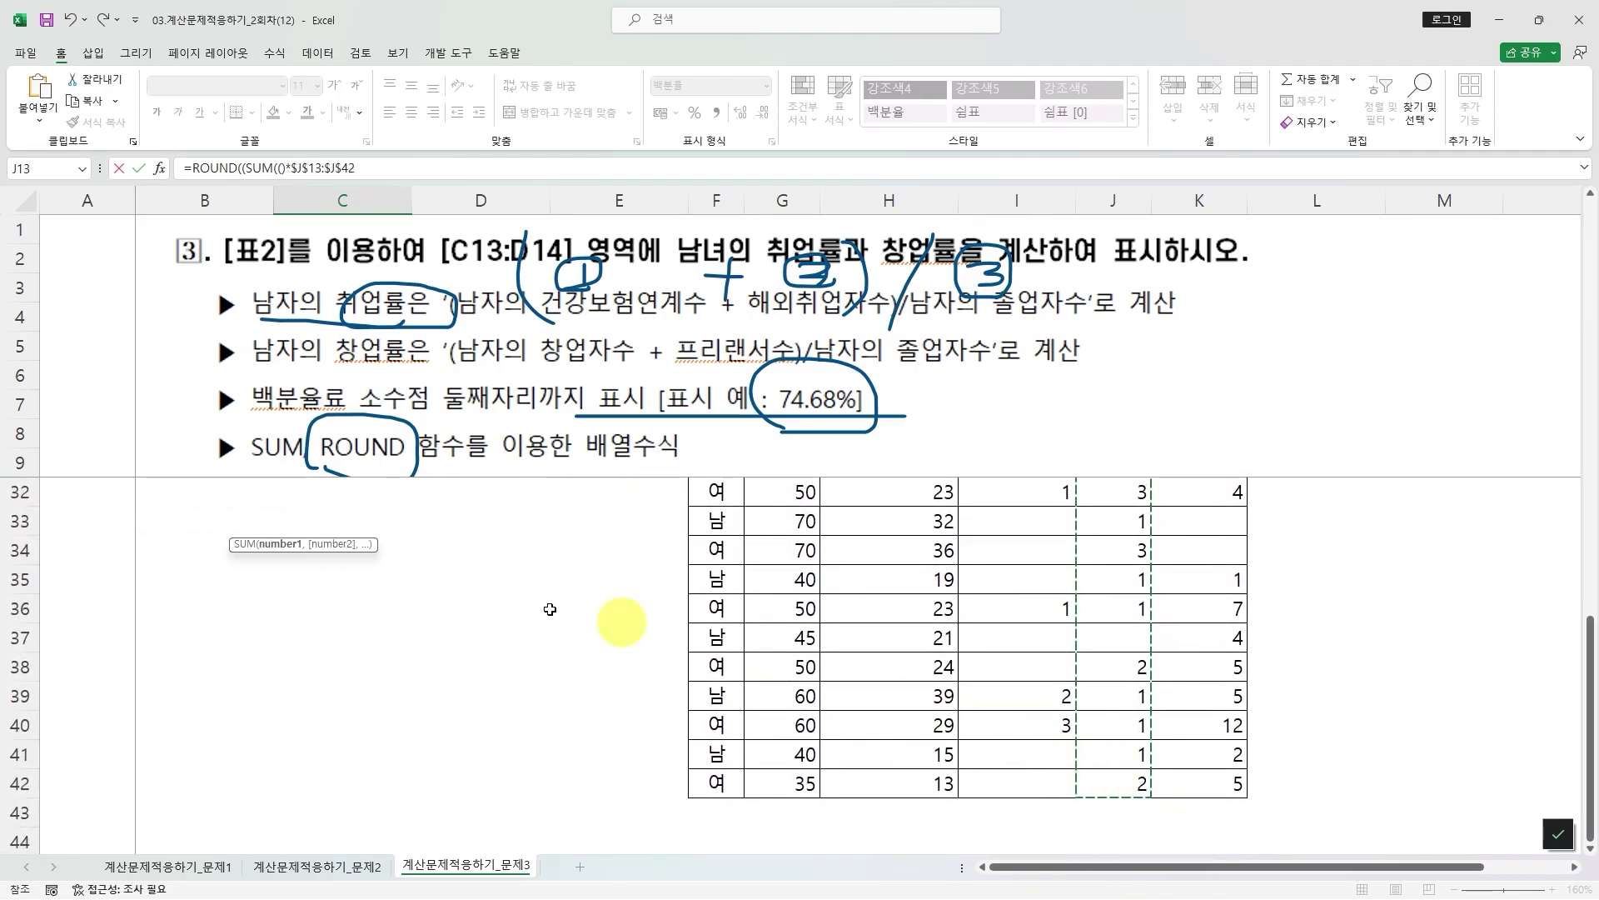
scroll(419, 670, "up", 6)
scroll(418, 670, "up", 2)
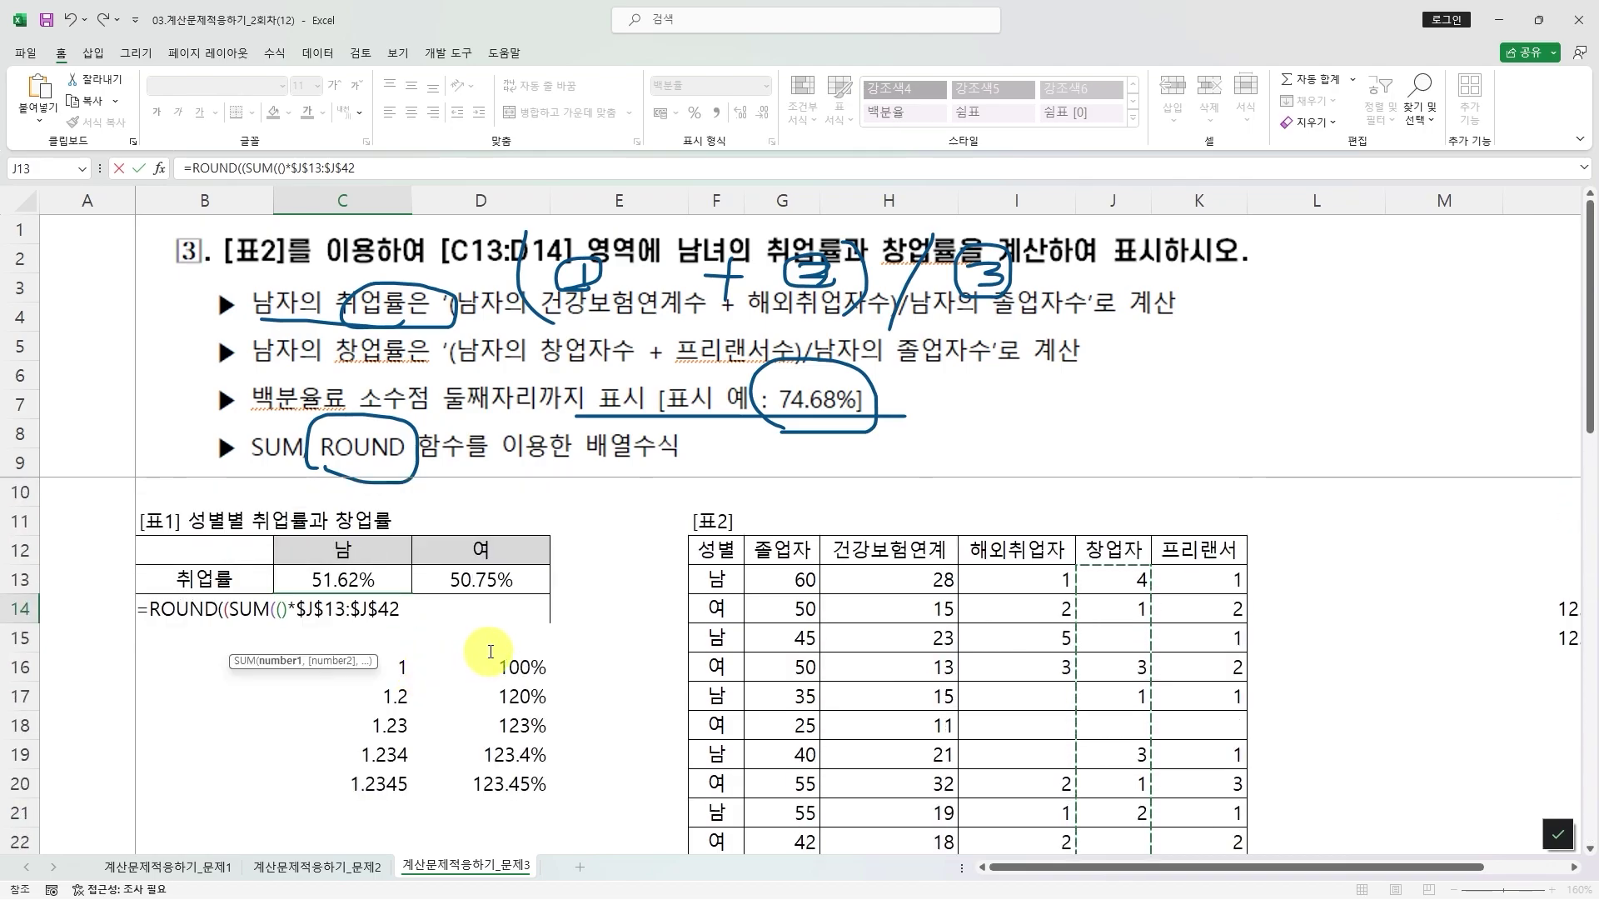
type(")")
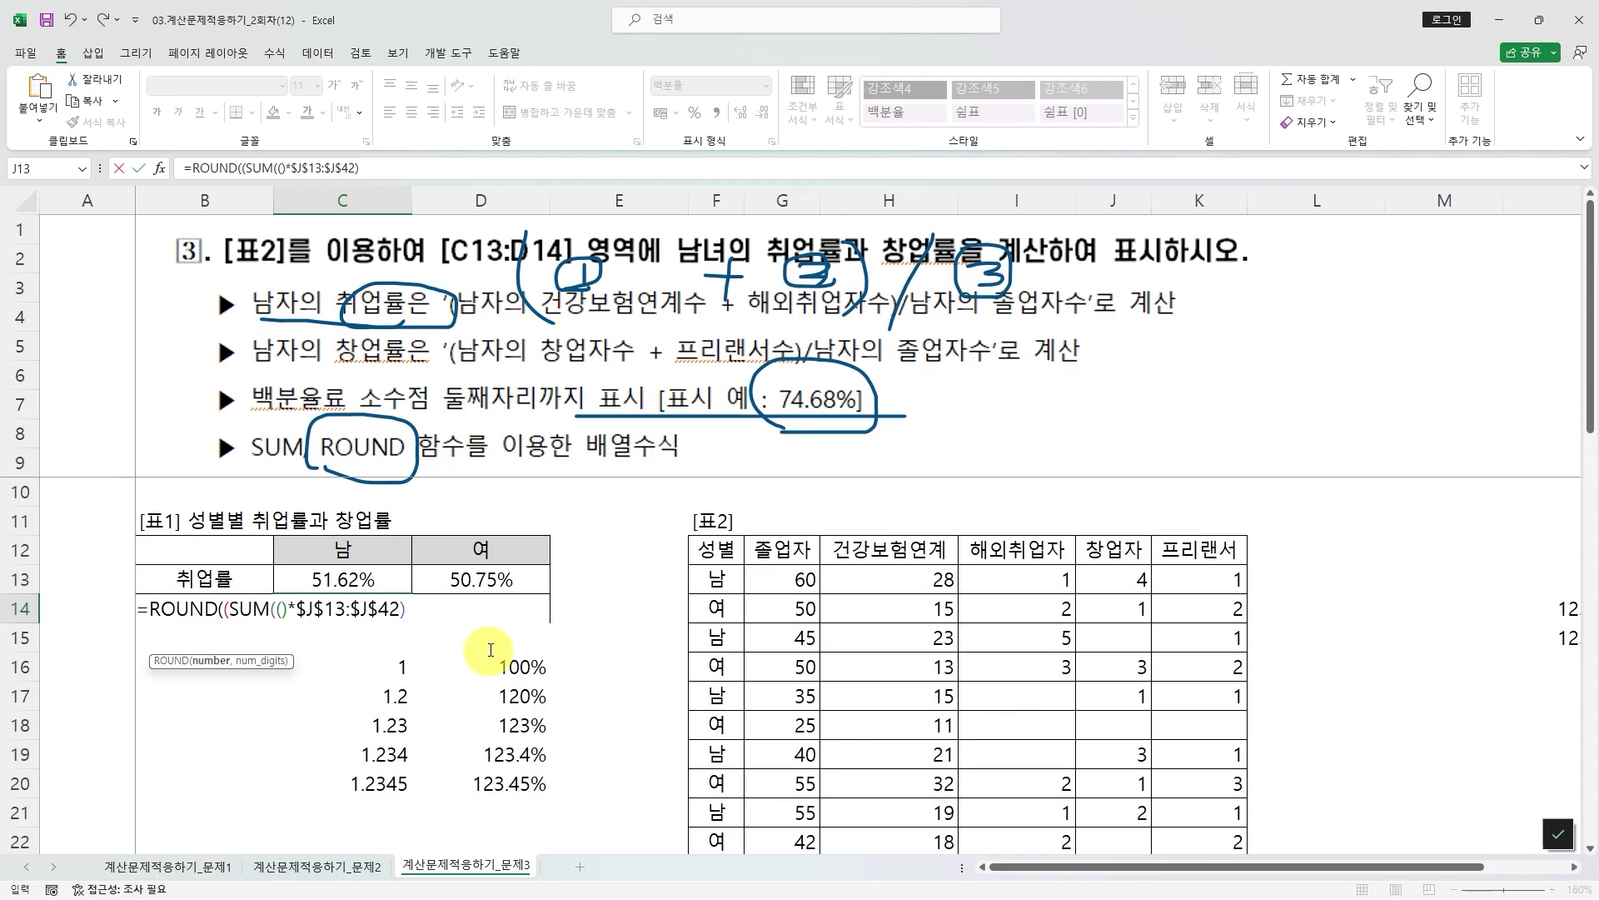
- Fill the empty parentheses in the C14 formula with the gender condition $F$13:$F$42=C$12
left_click(281, 609)
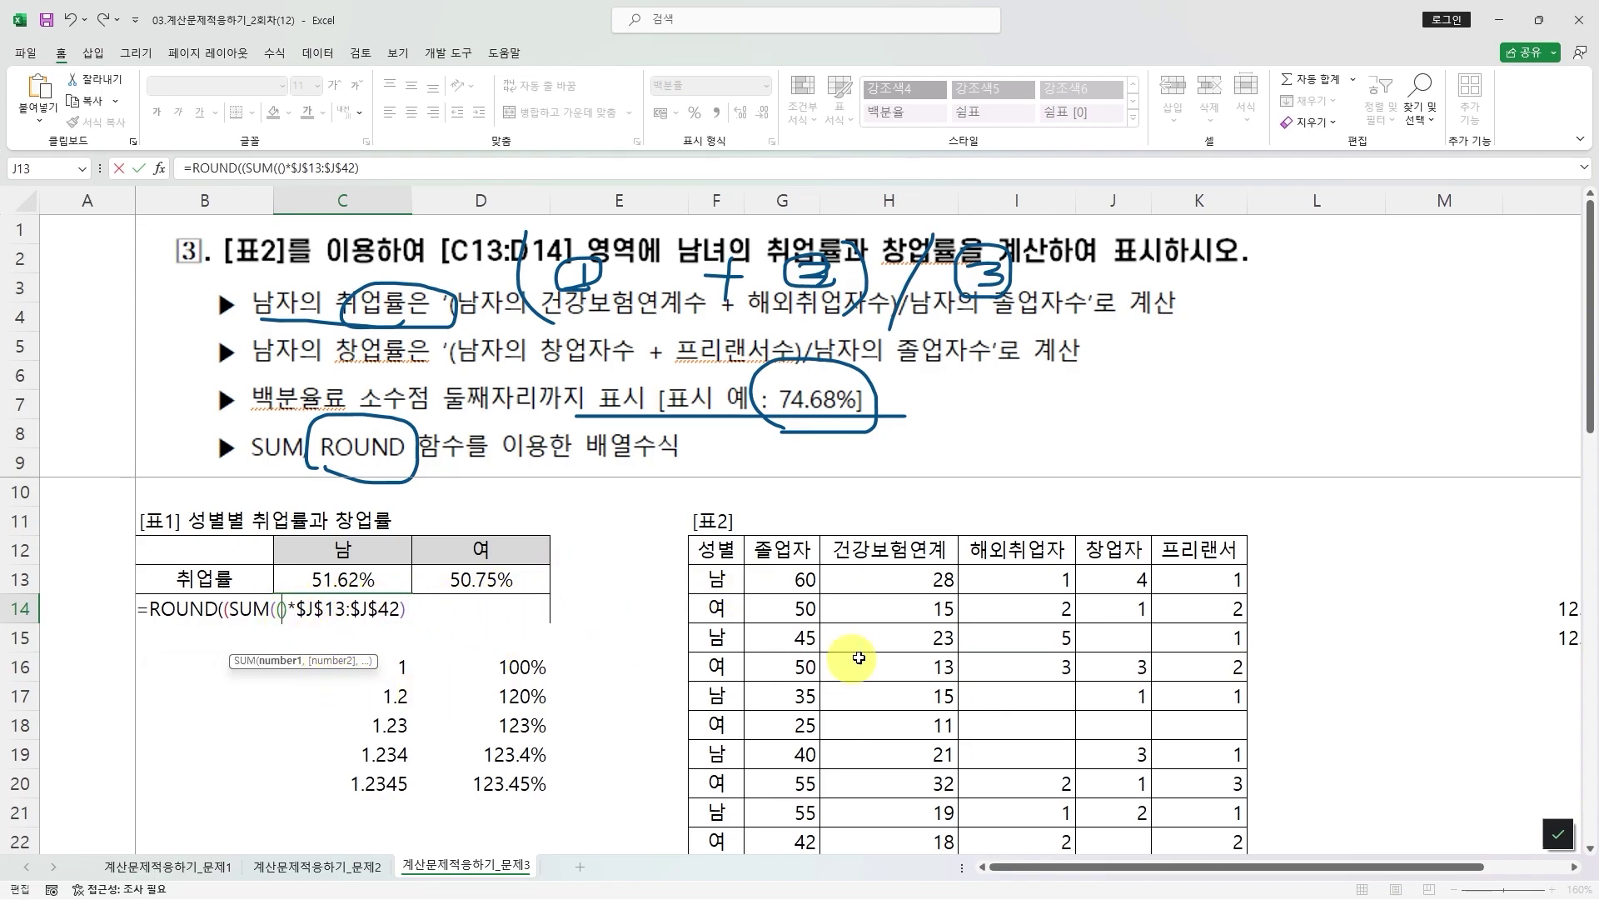
left_click(716, 577)
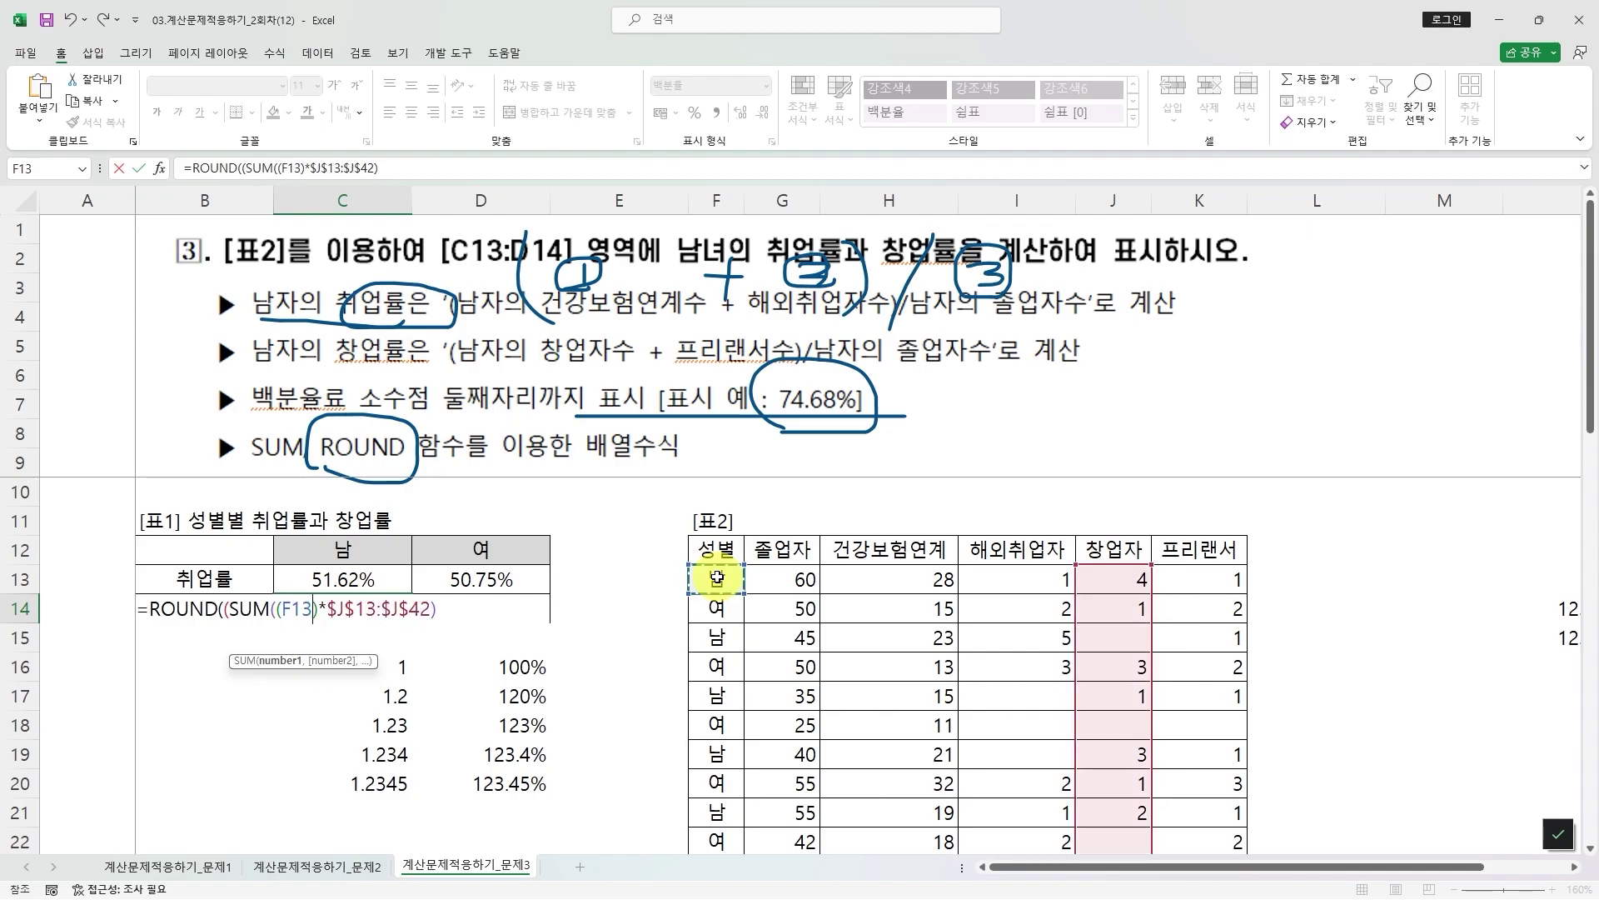
key("ctrl+shift+Down")
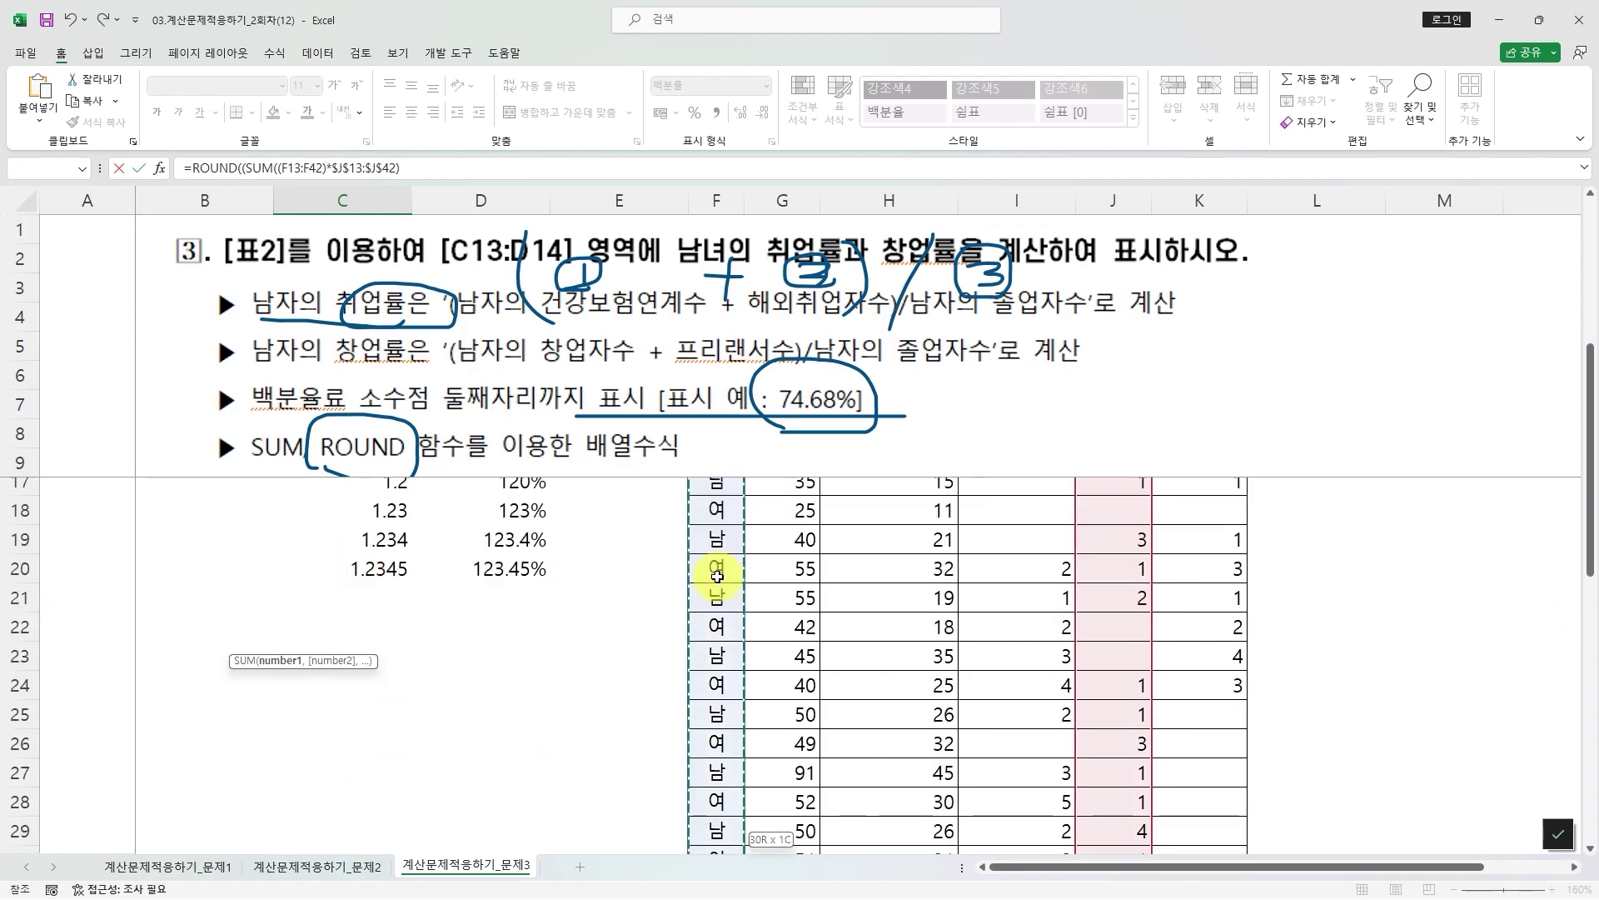
key("F4")
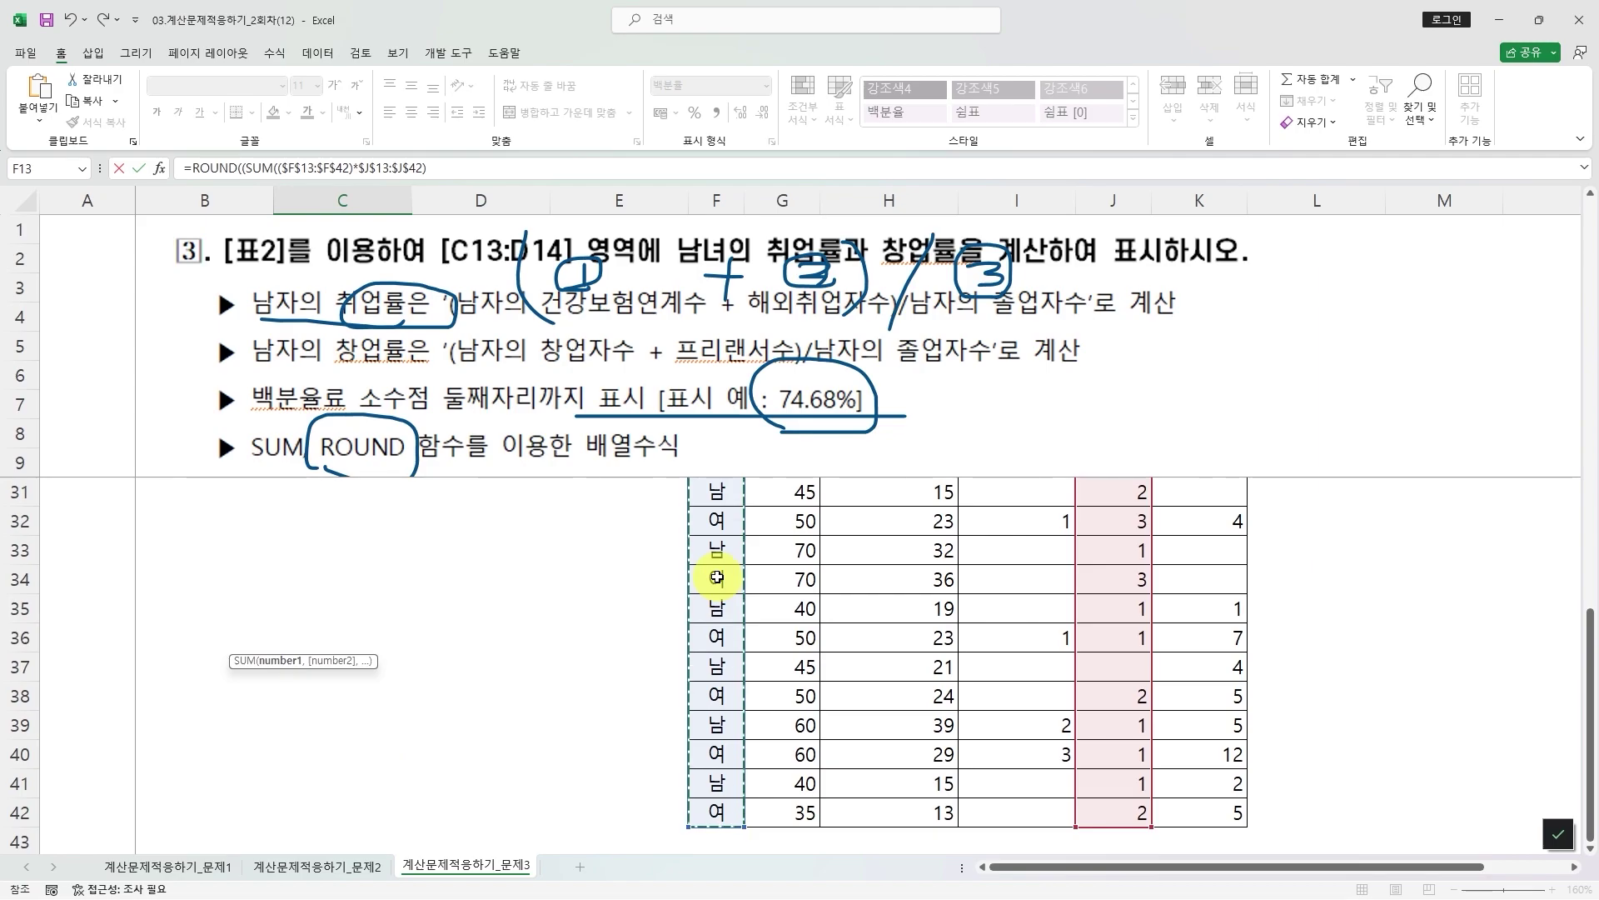
type("=")
scroll(552, 703, "up", 7)
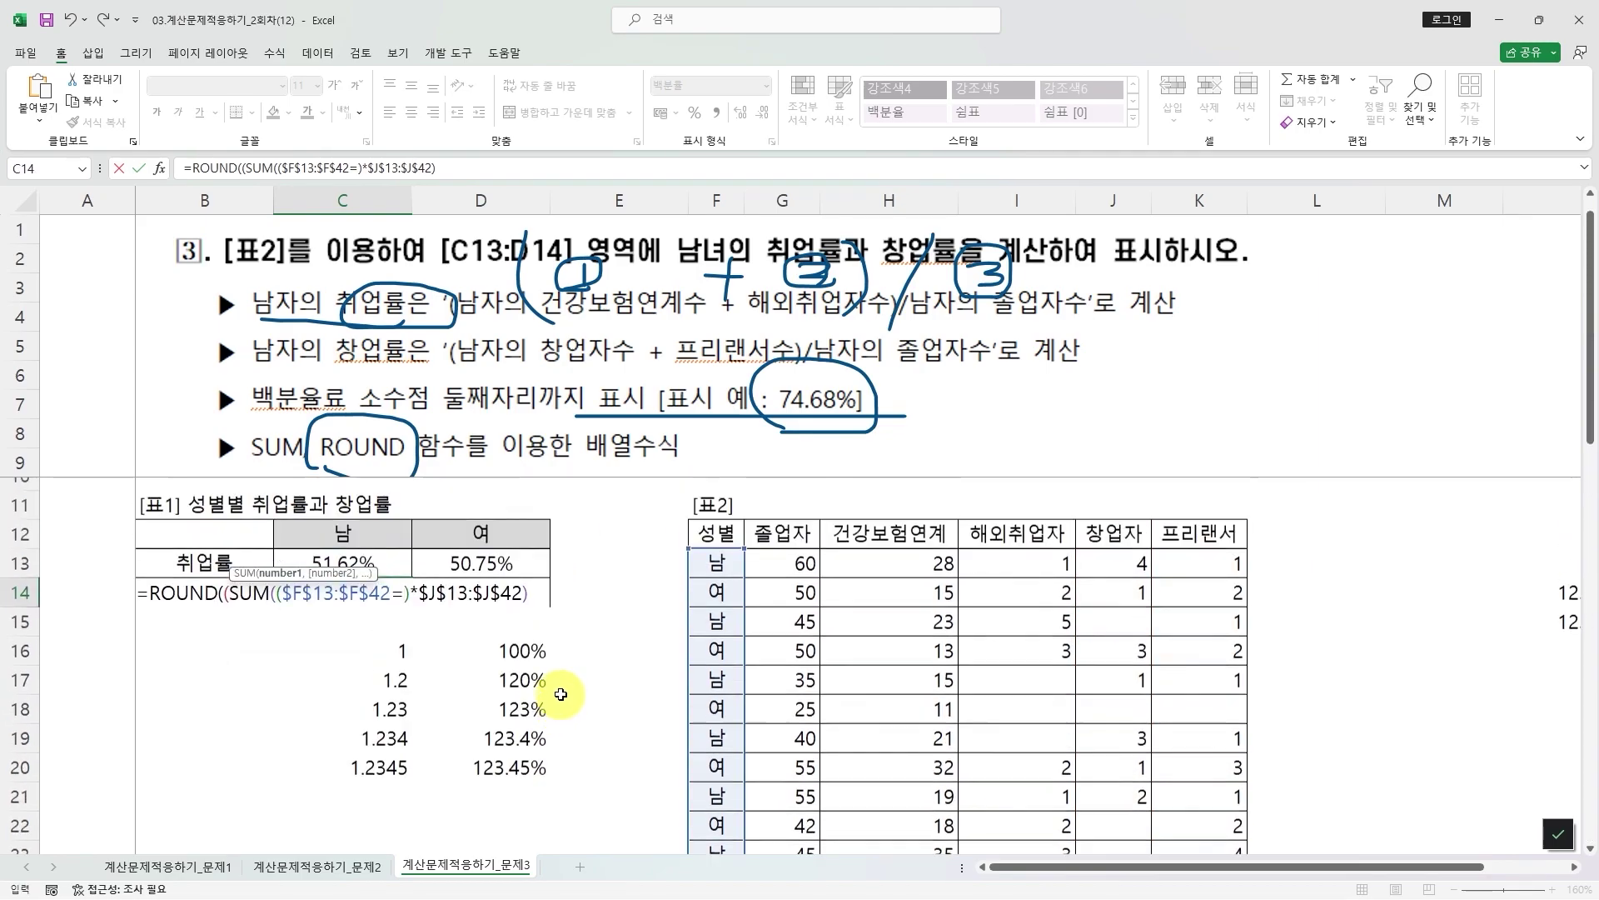
left_click(373, 546)
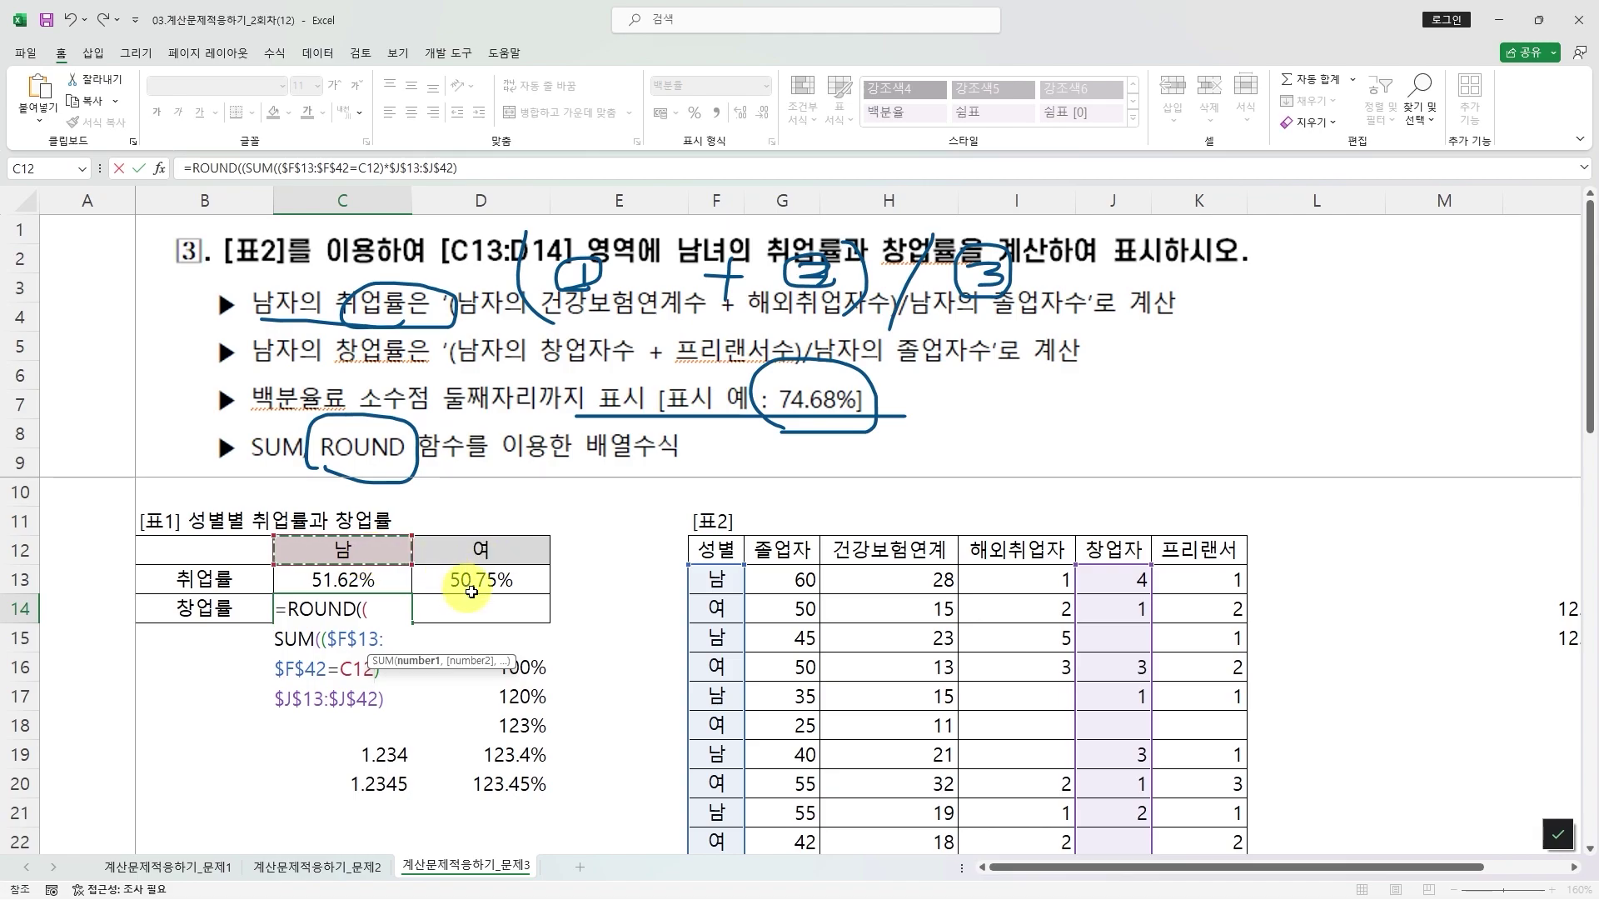
key("F4")
key("F4")
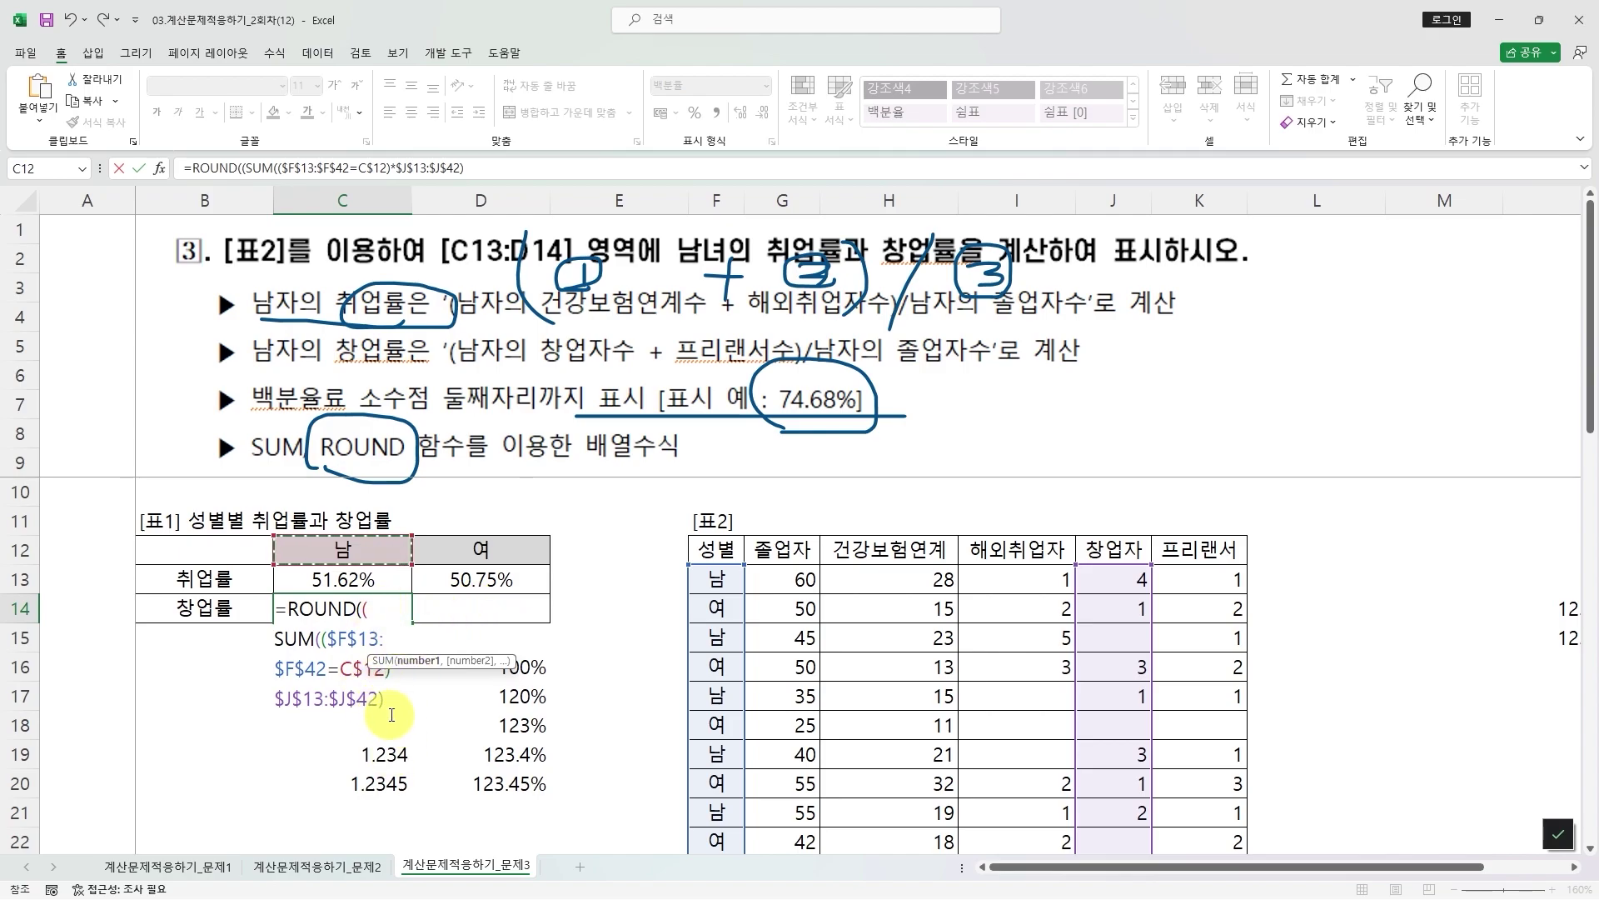
- Copy the parenthesized gender condition in C14 and append +SUM( followed by the copied condition after the first SUM
left_click_drag(491, 660, 599, 504)
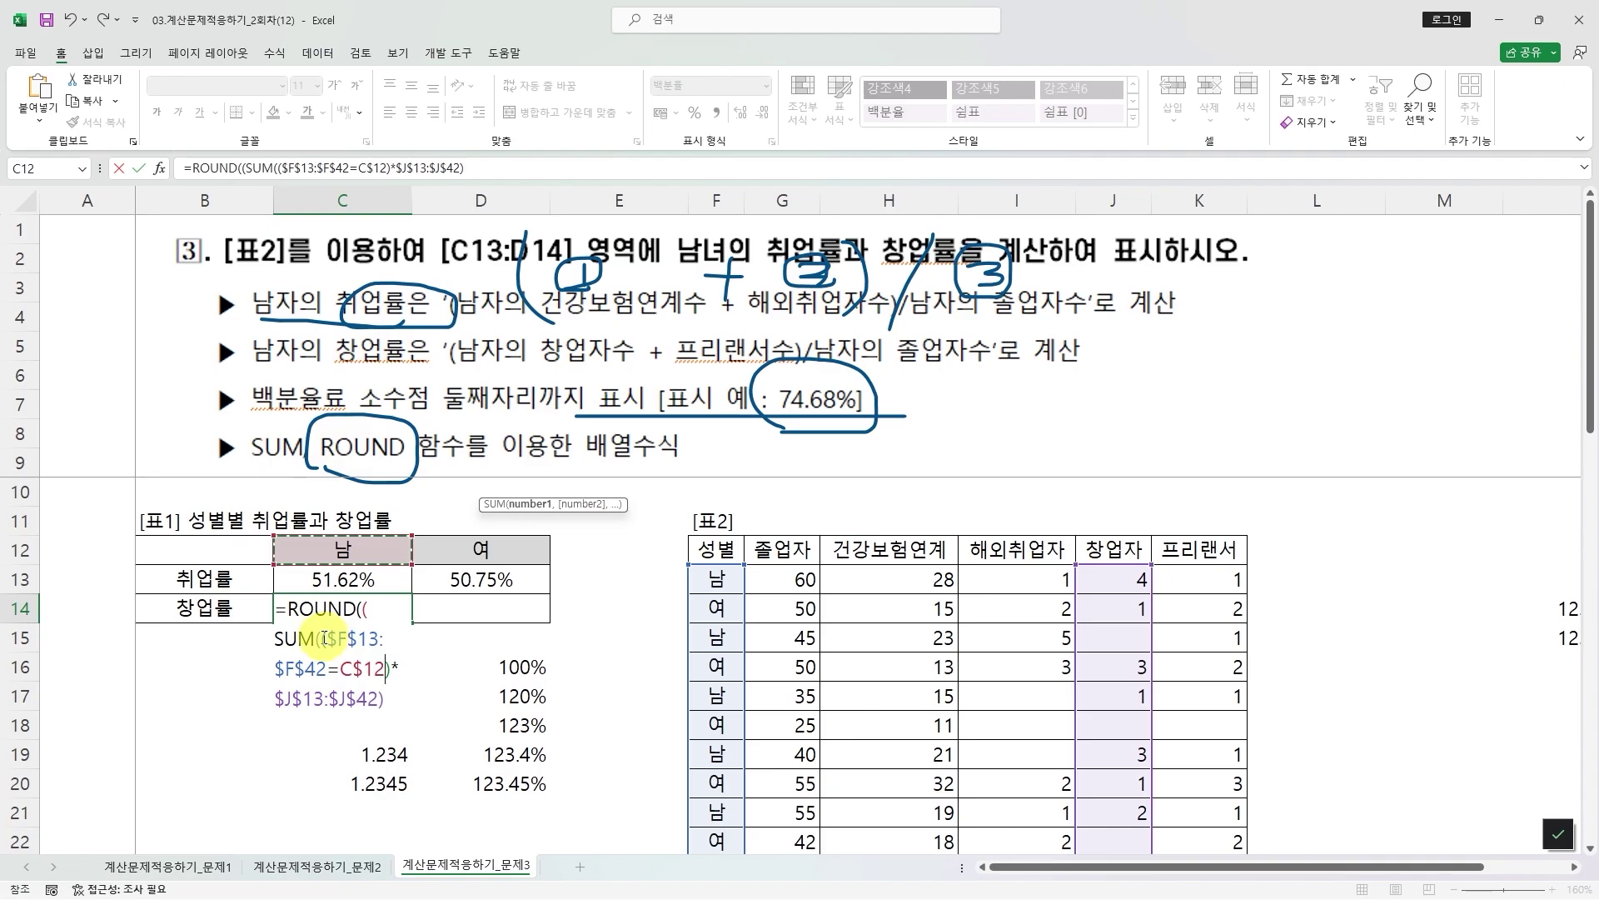
left_click(329, 638)
key("BackSpace")
left_click_drag(330, 638, 384, 669)
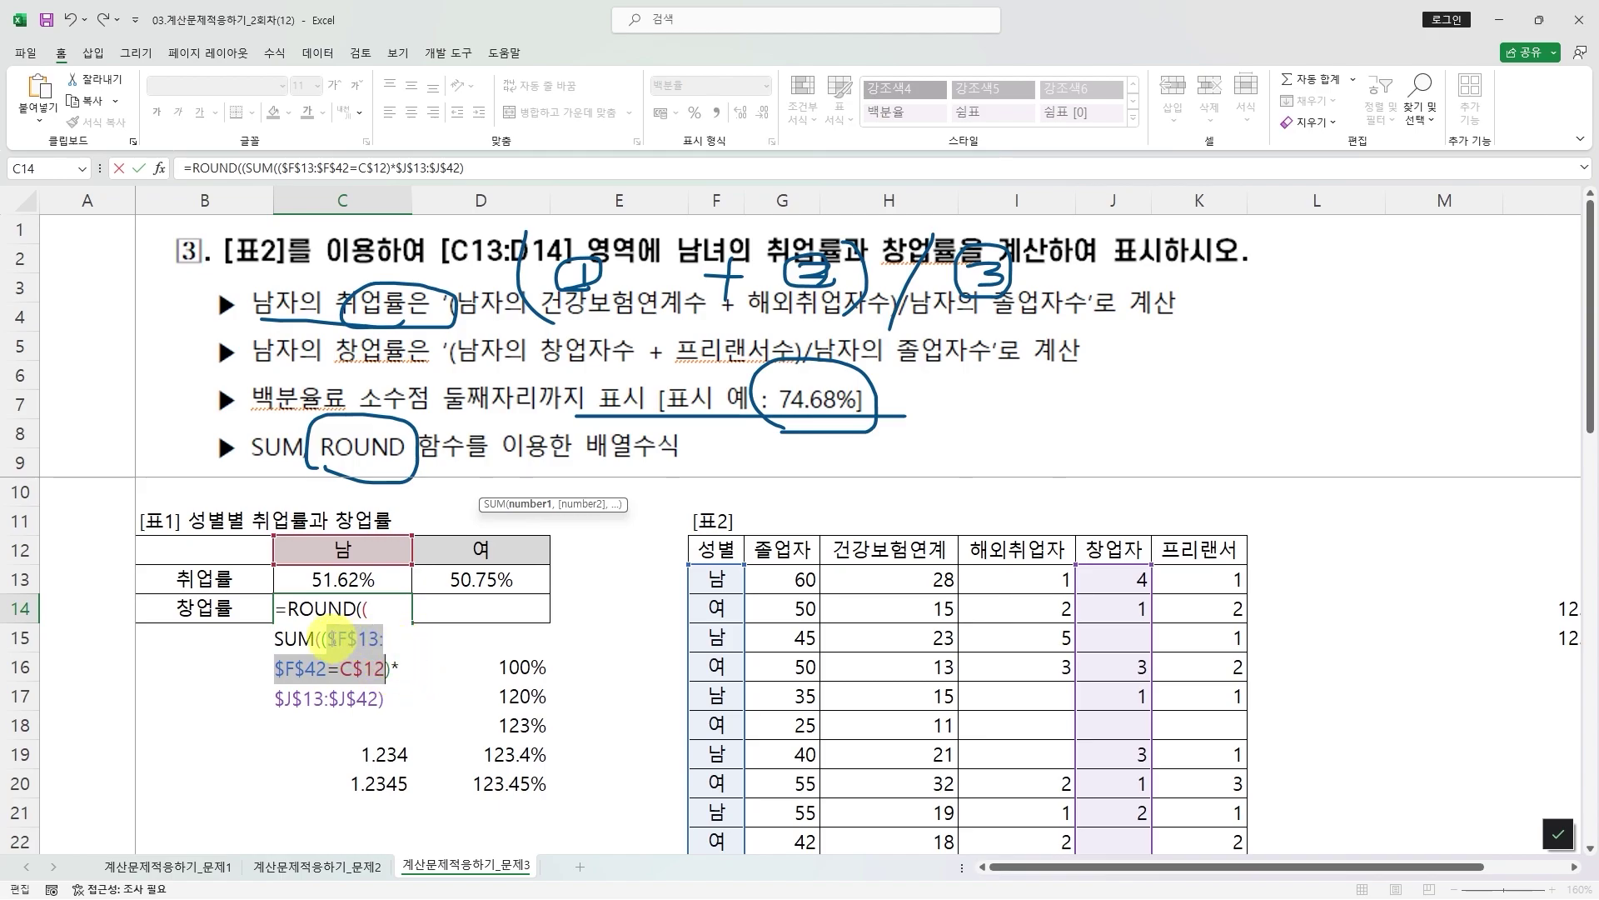
left_click_drag(322, 640, 393, 669)
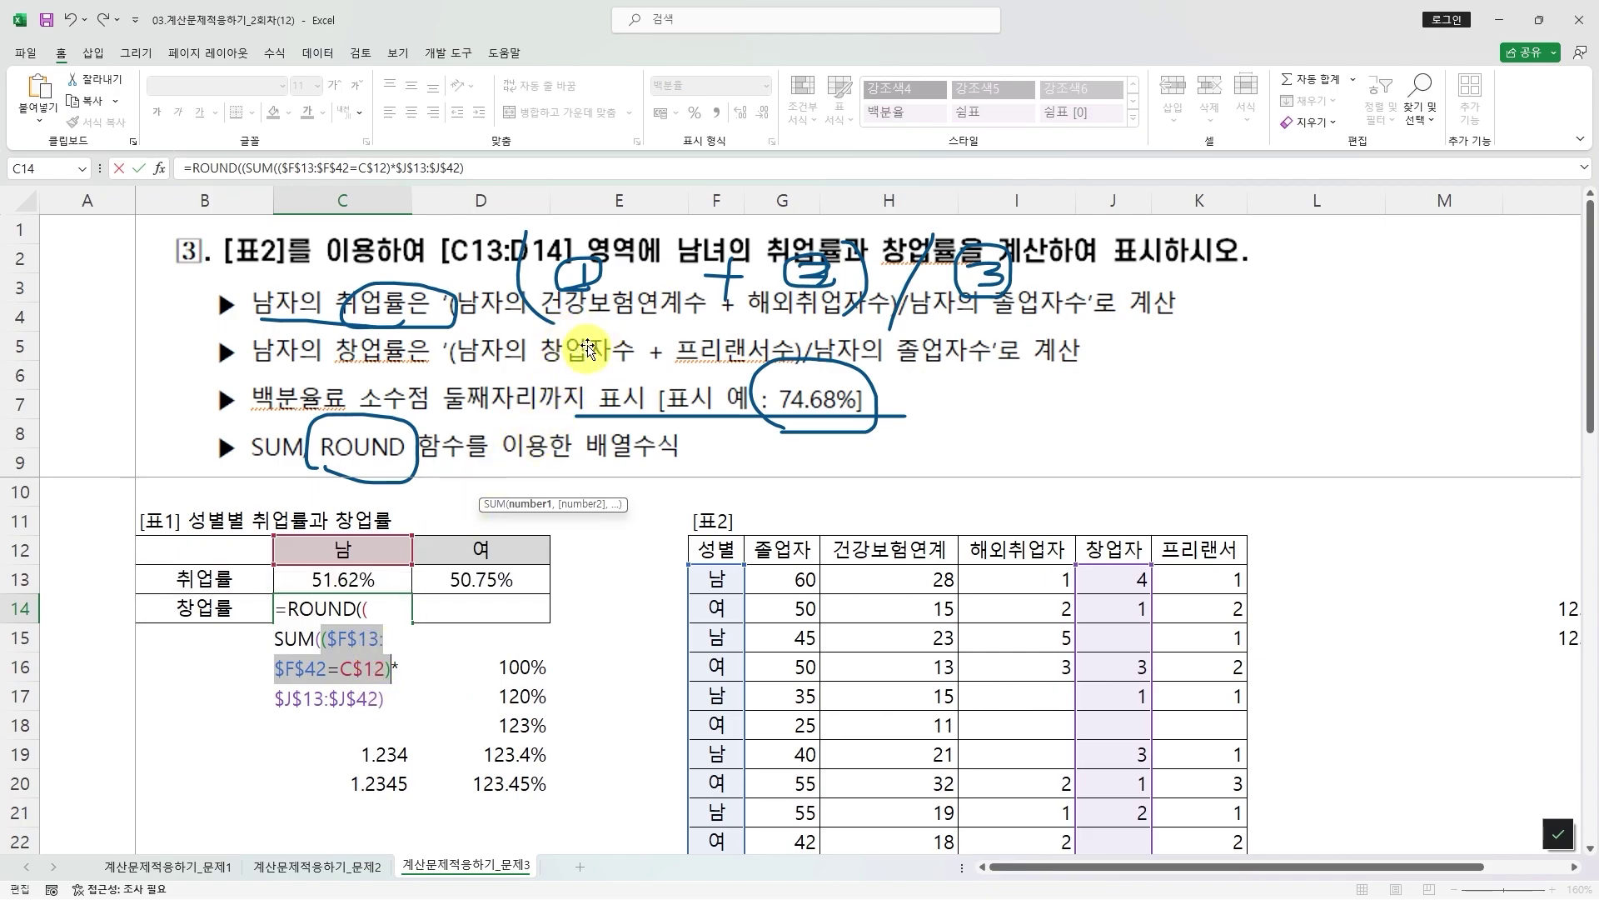
left_click(390, 699)
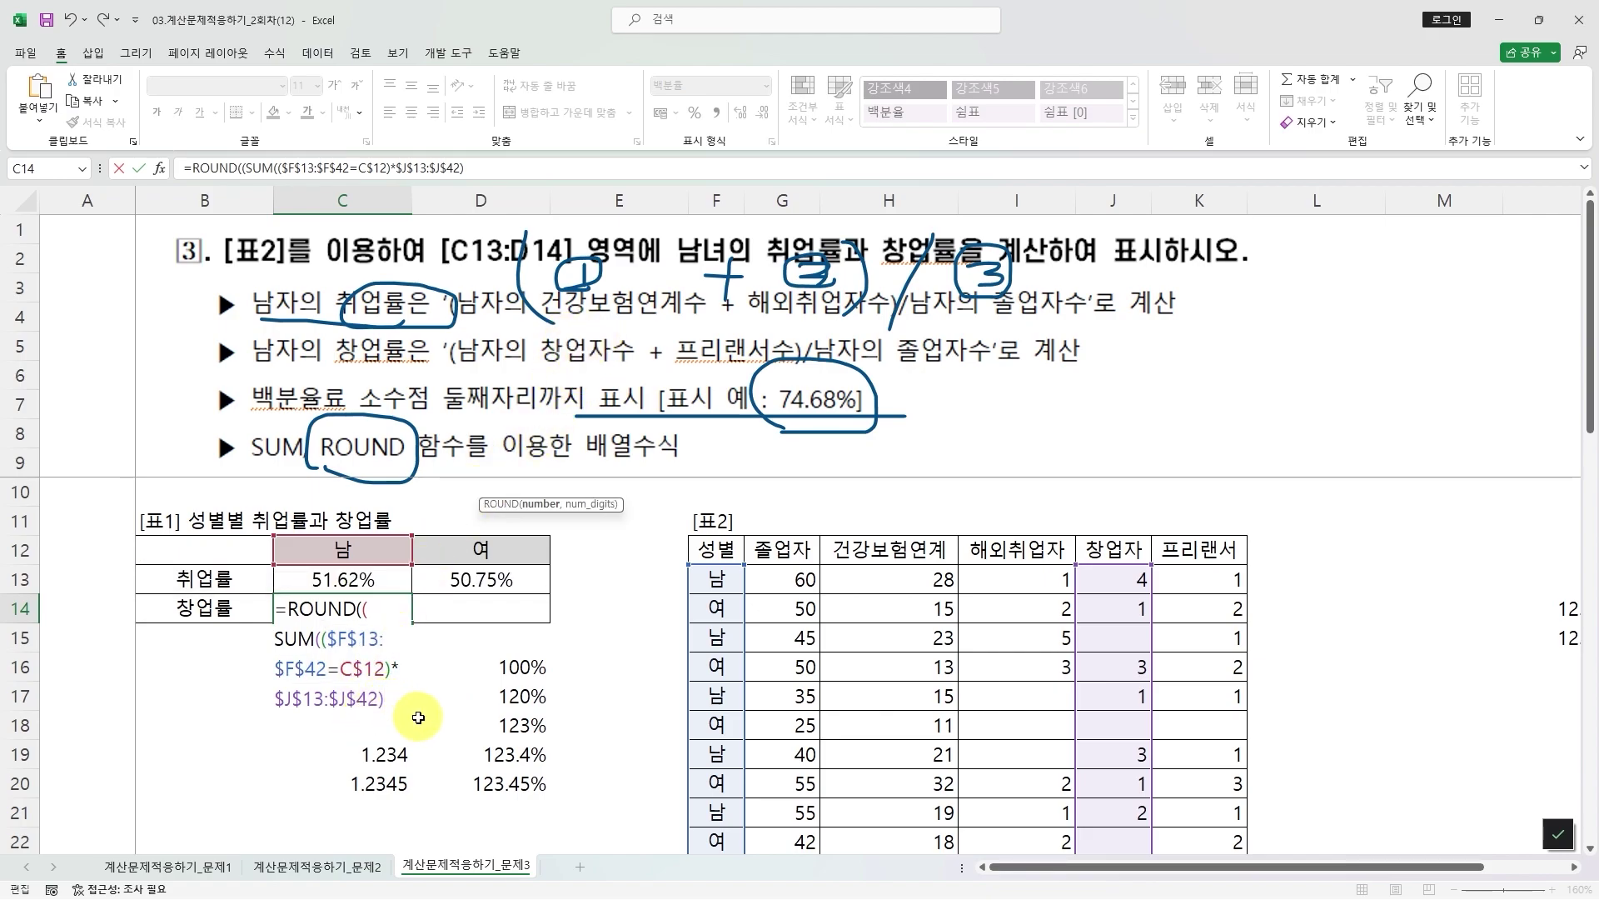
type("sum")
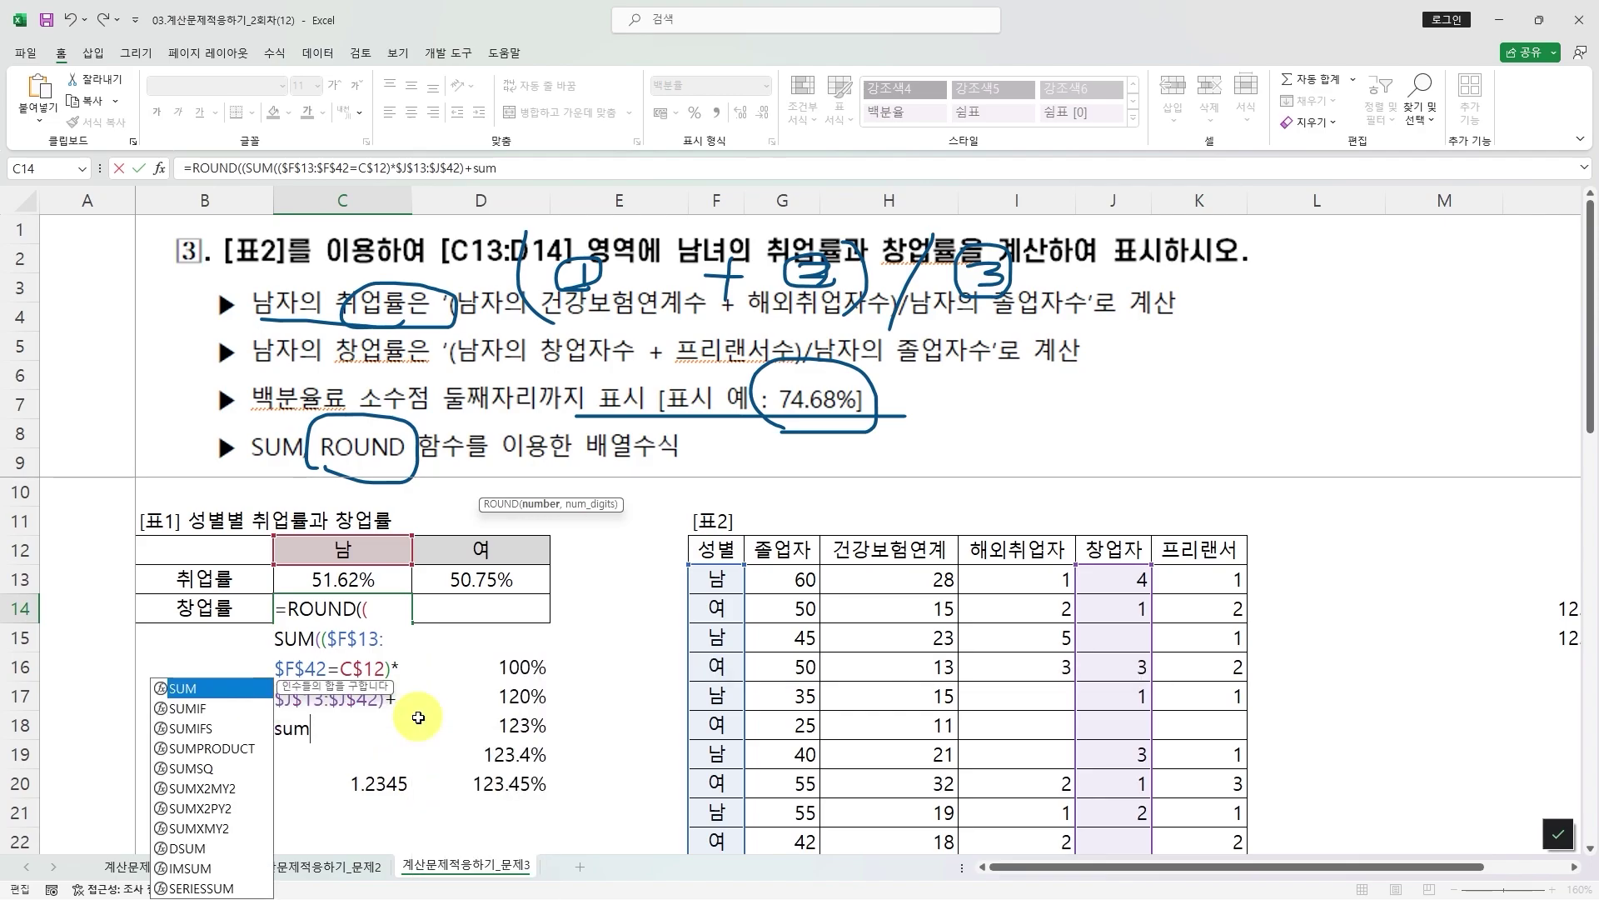
key("Tab")
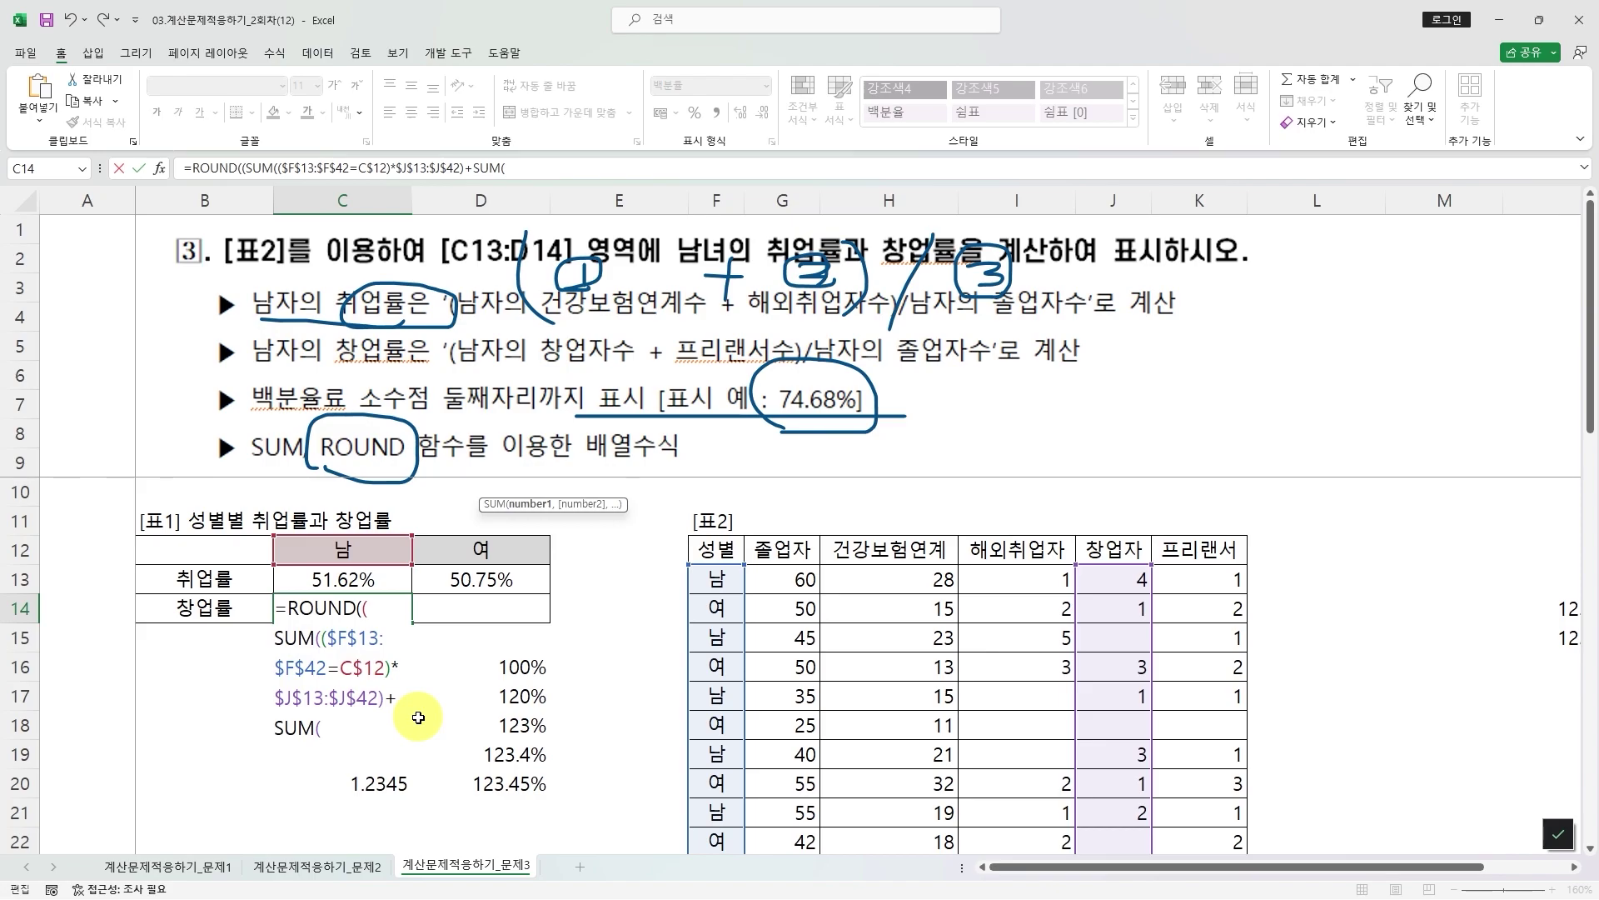
key("ctrl+v")
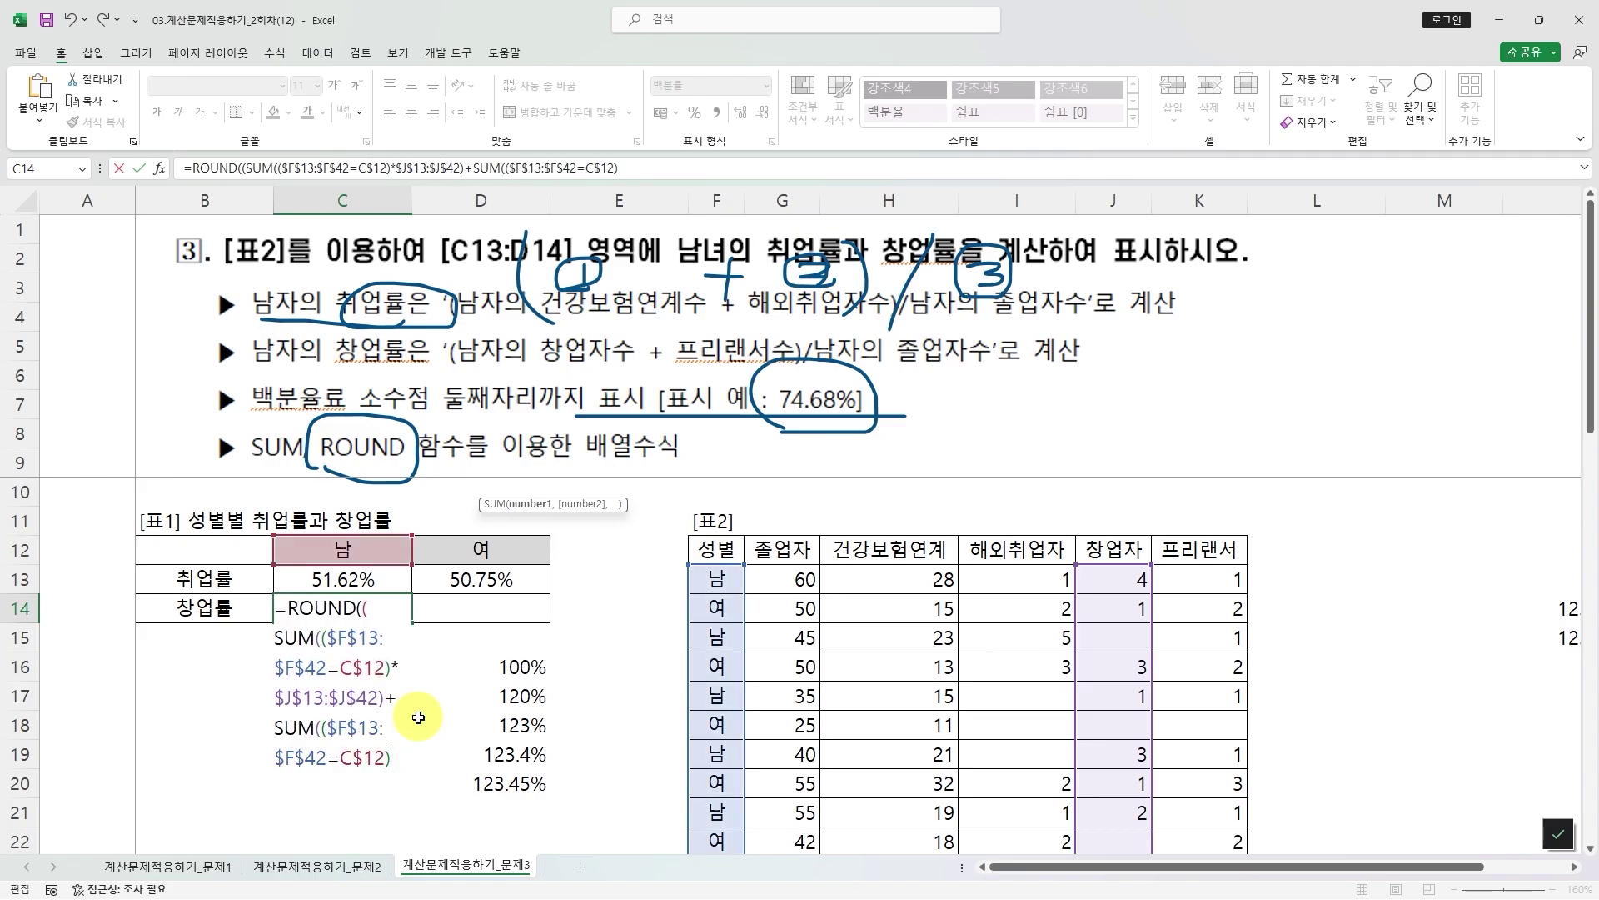
- Multiply the second condition by the freelancer range $K$13:$K$42, close the SUM and numerator, and add a division sign
type("*")
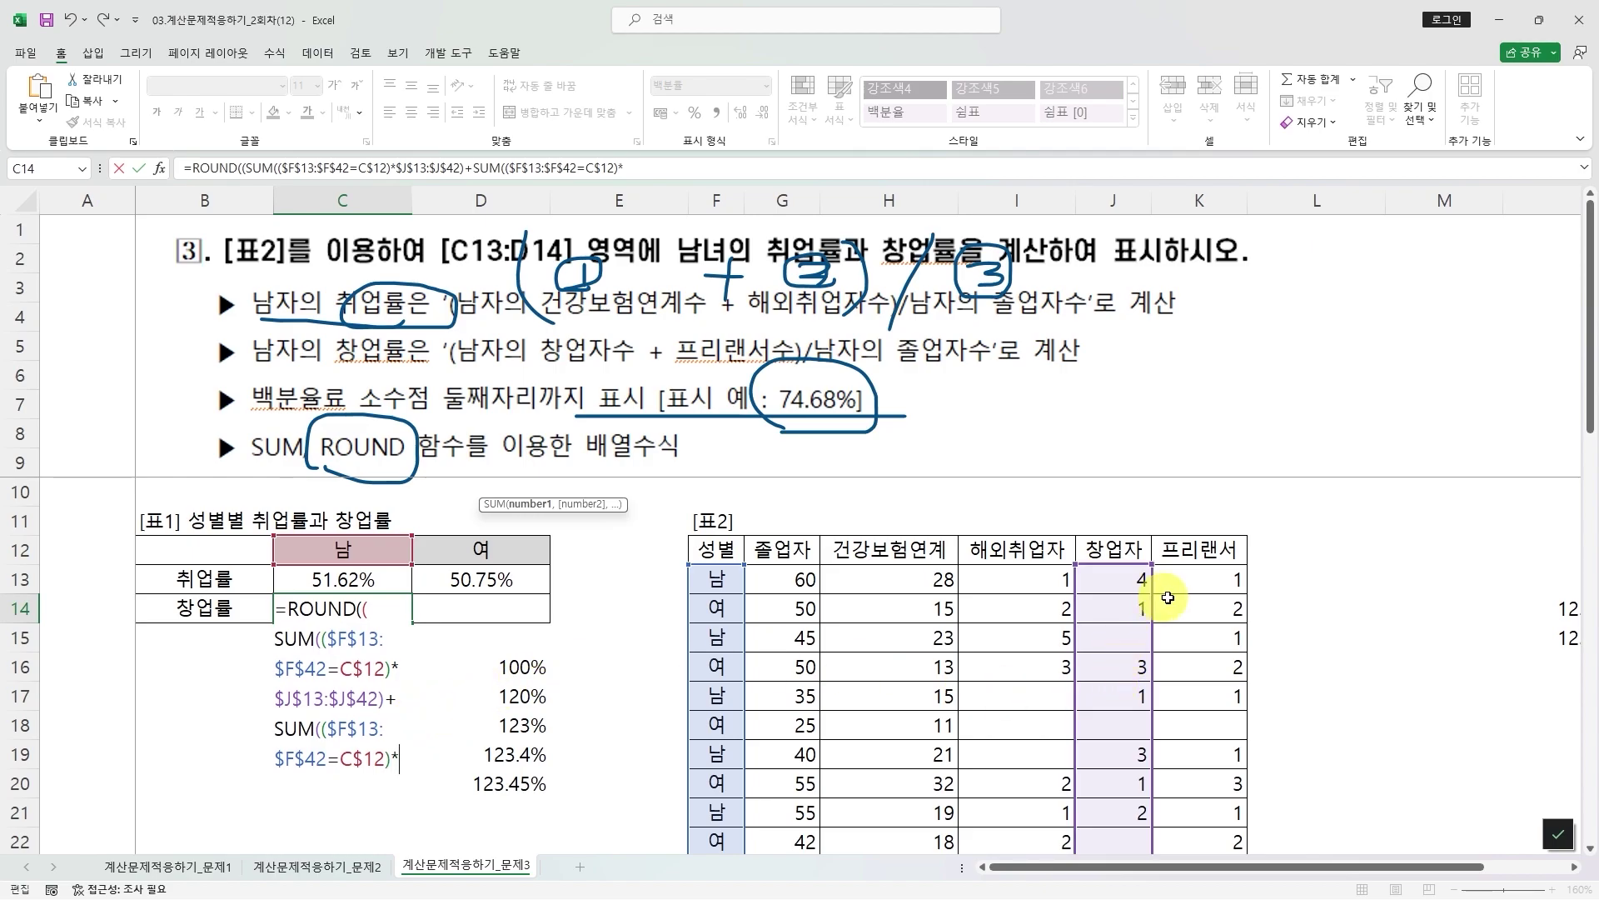
left_click(1202, 579)
left_click_drag(1202, 579, 1216, 821)
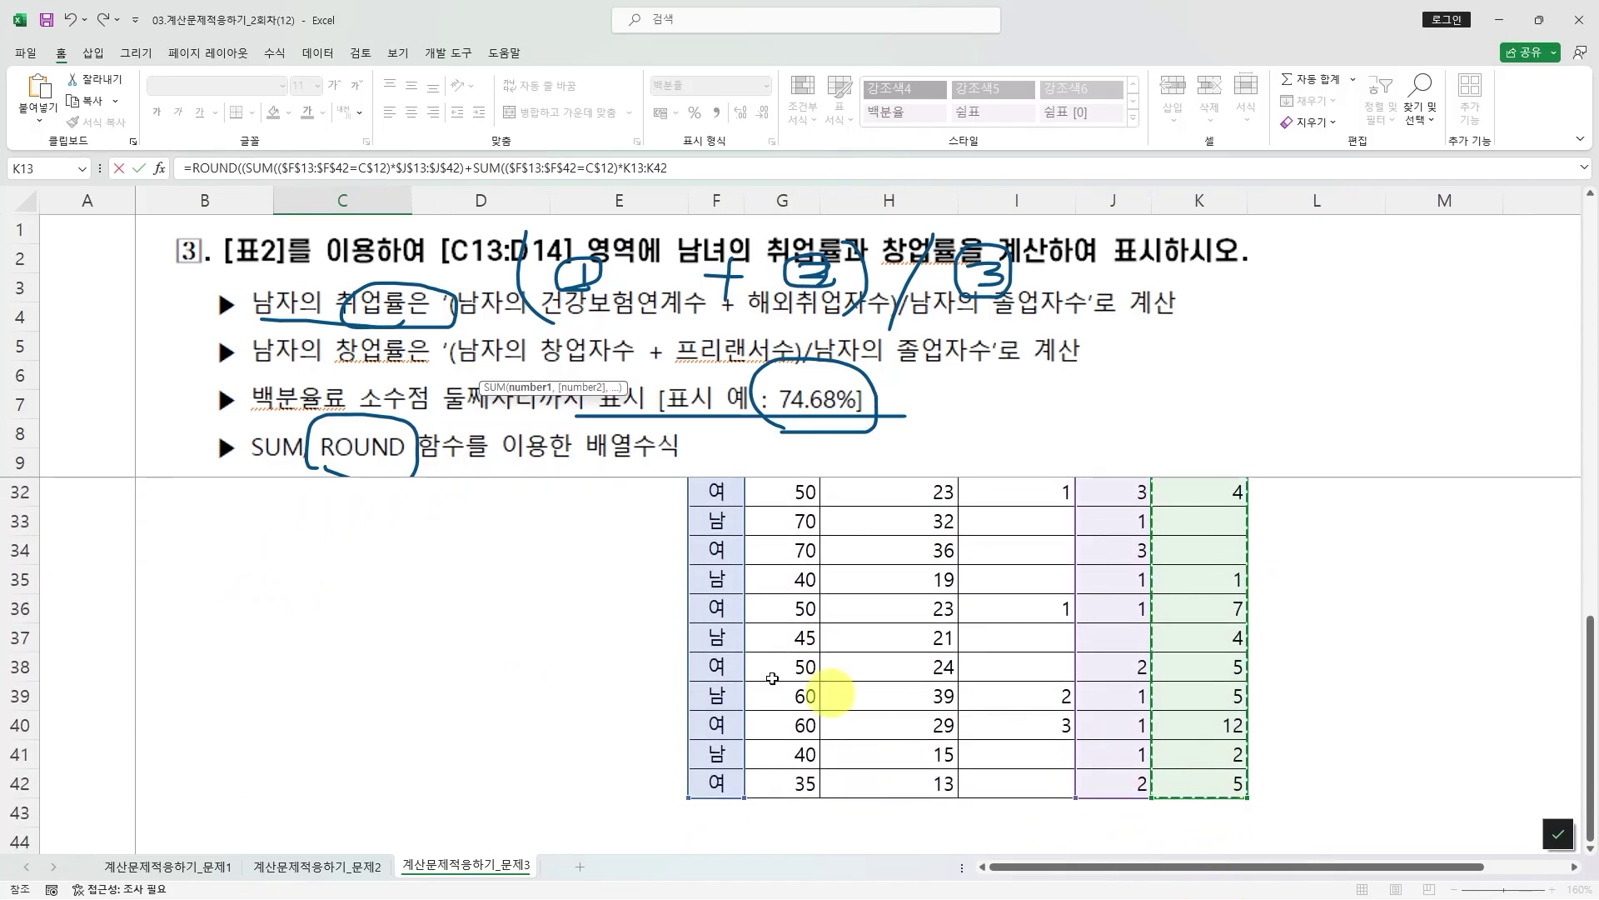
scroll(529, 670, "up", 5)
scroll(529, 670, "up", 3)
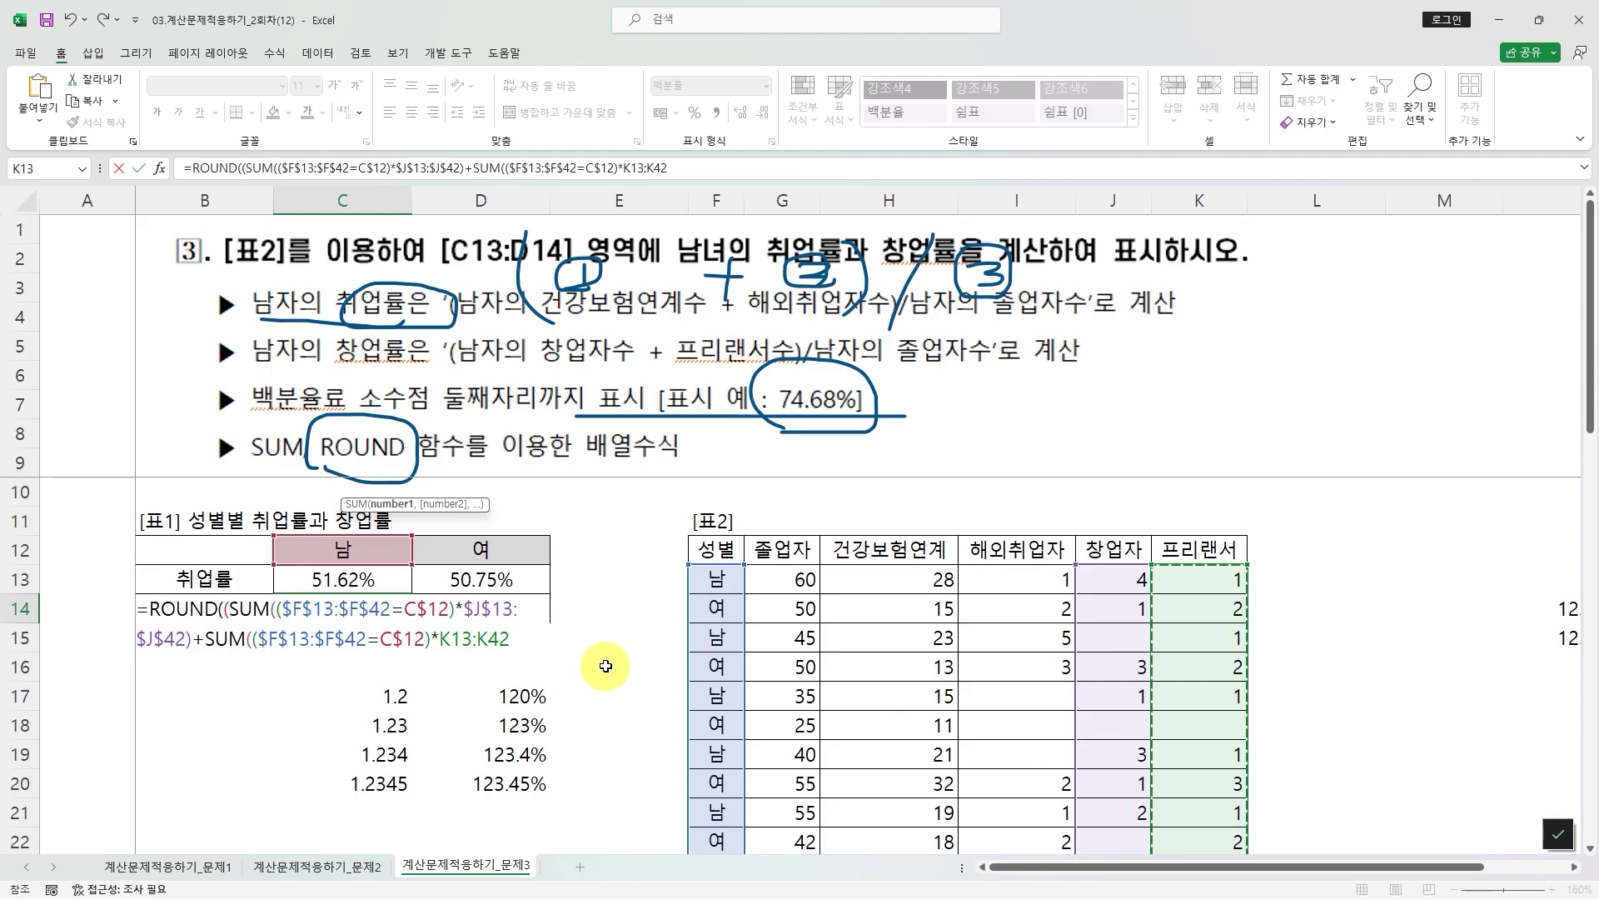
key("F4")
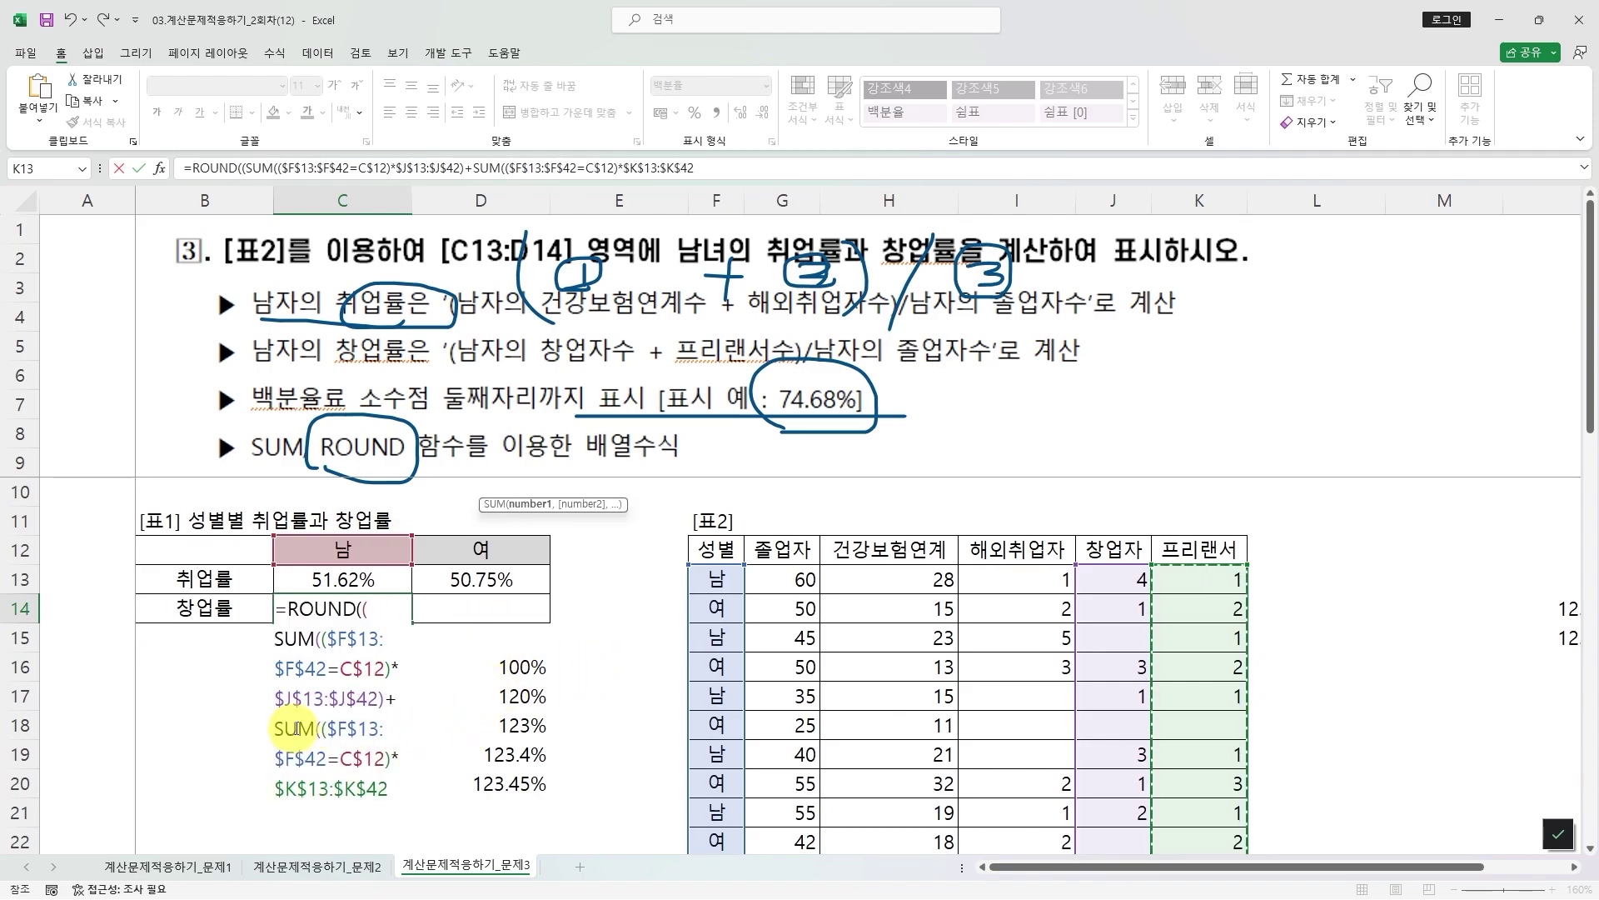
type("))/")
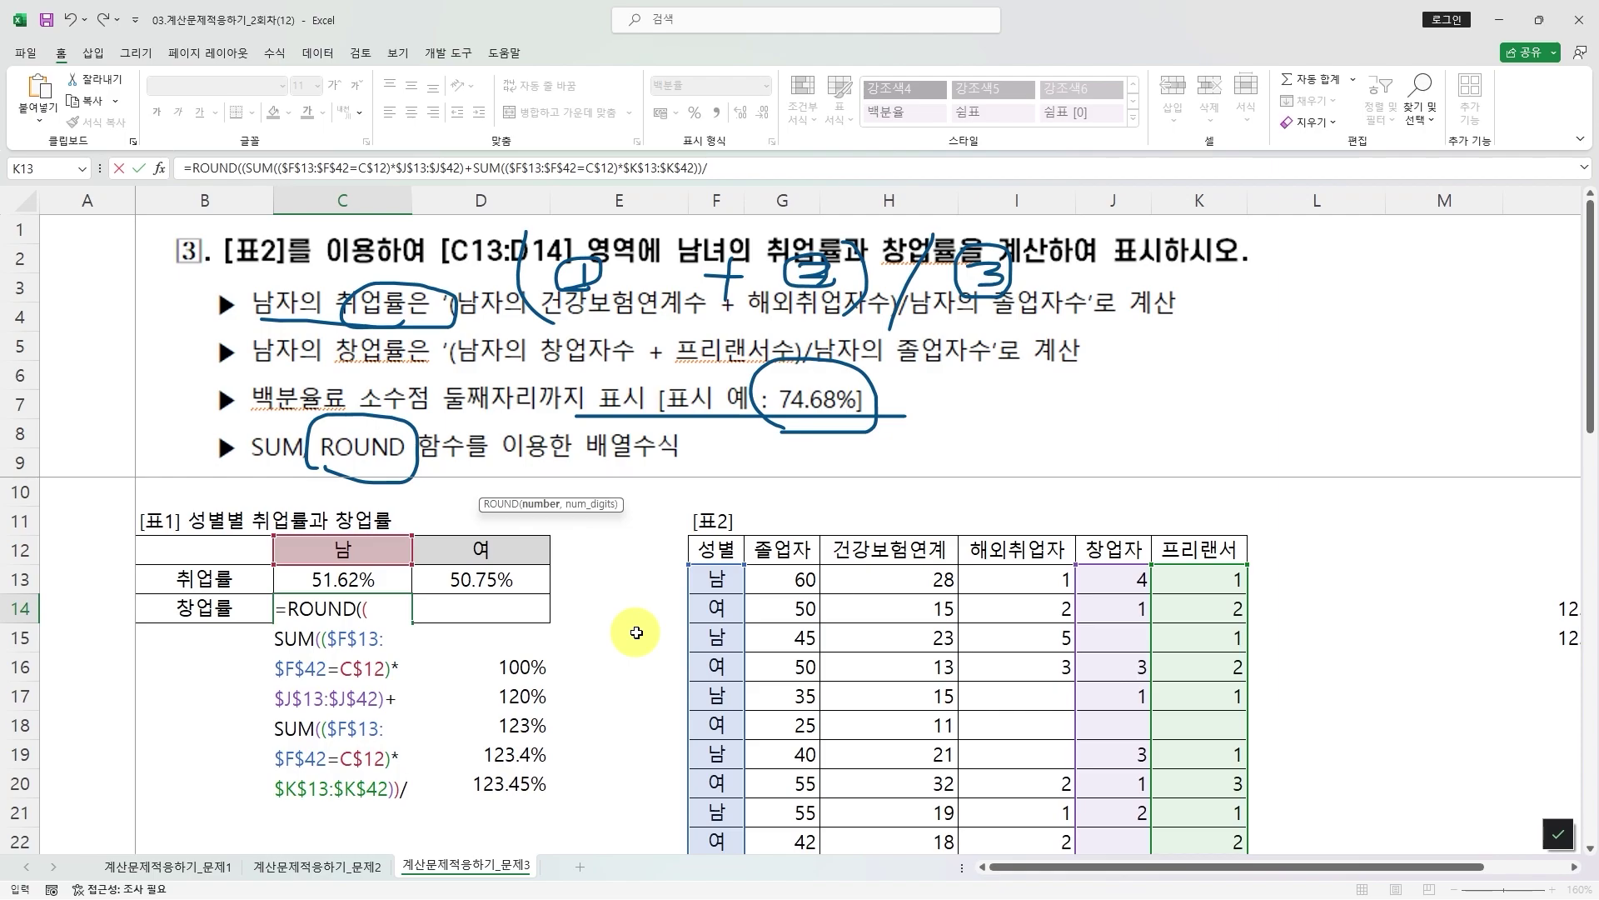
- Enter the denominator as a SUM of the copied gender condition multiplied by the graduates range $G$13:$G$42, and close it
type("SUM(")
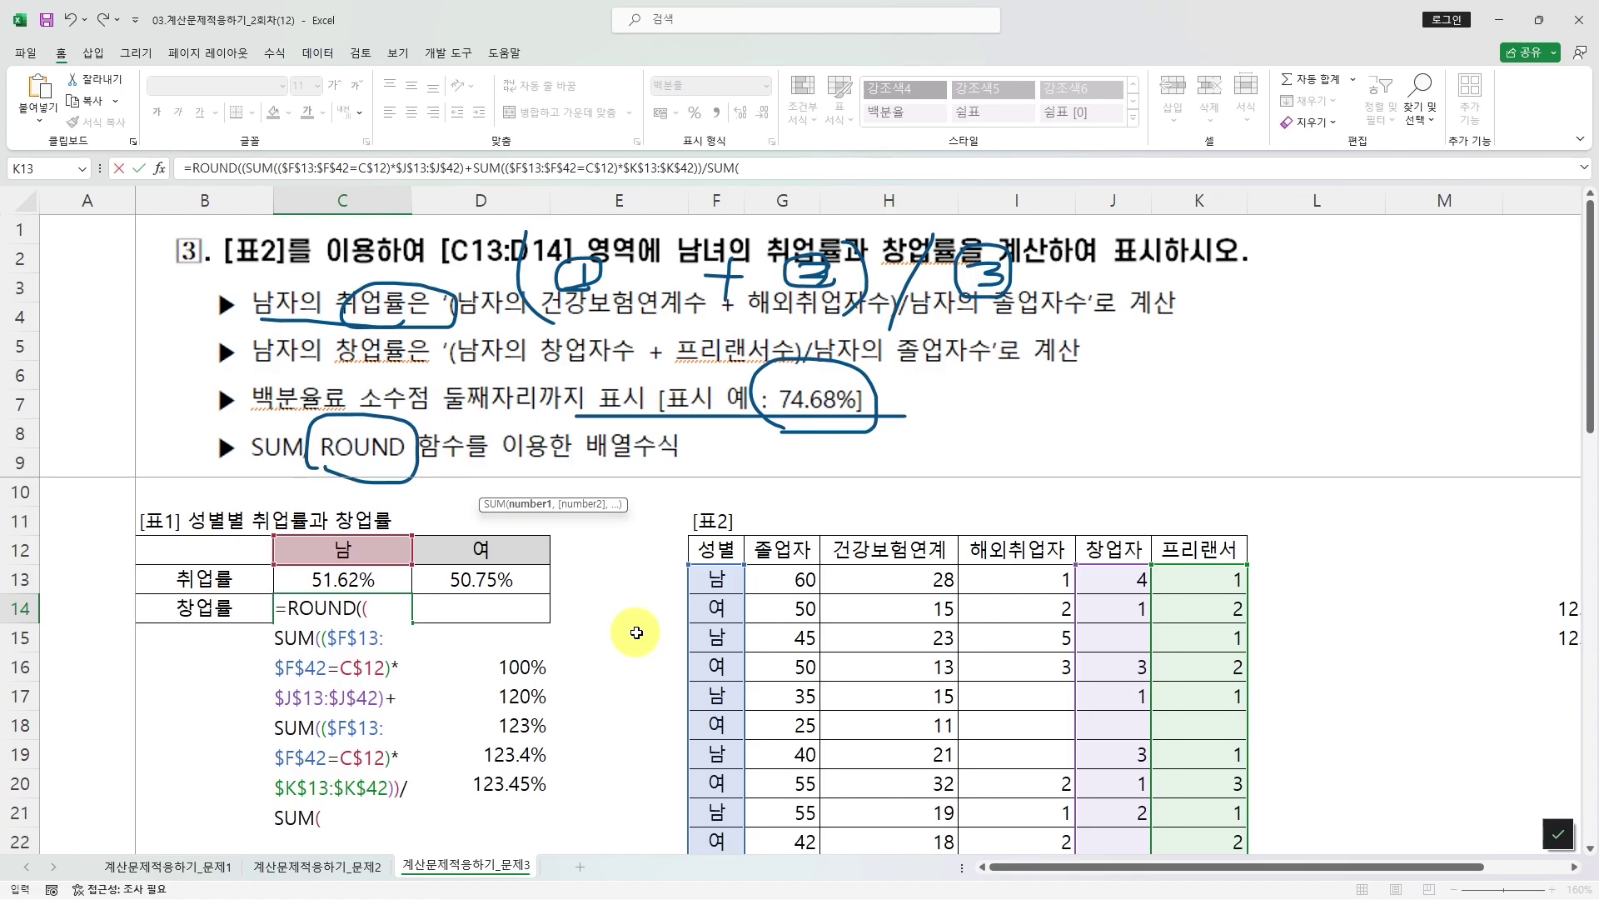
key("ctrl+v")
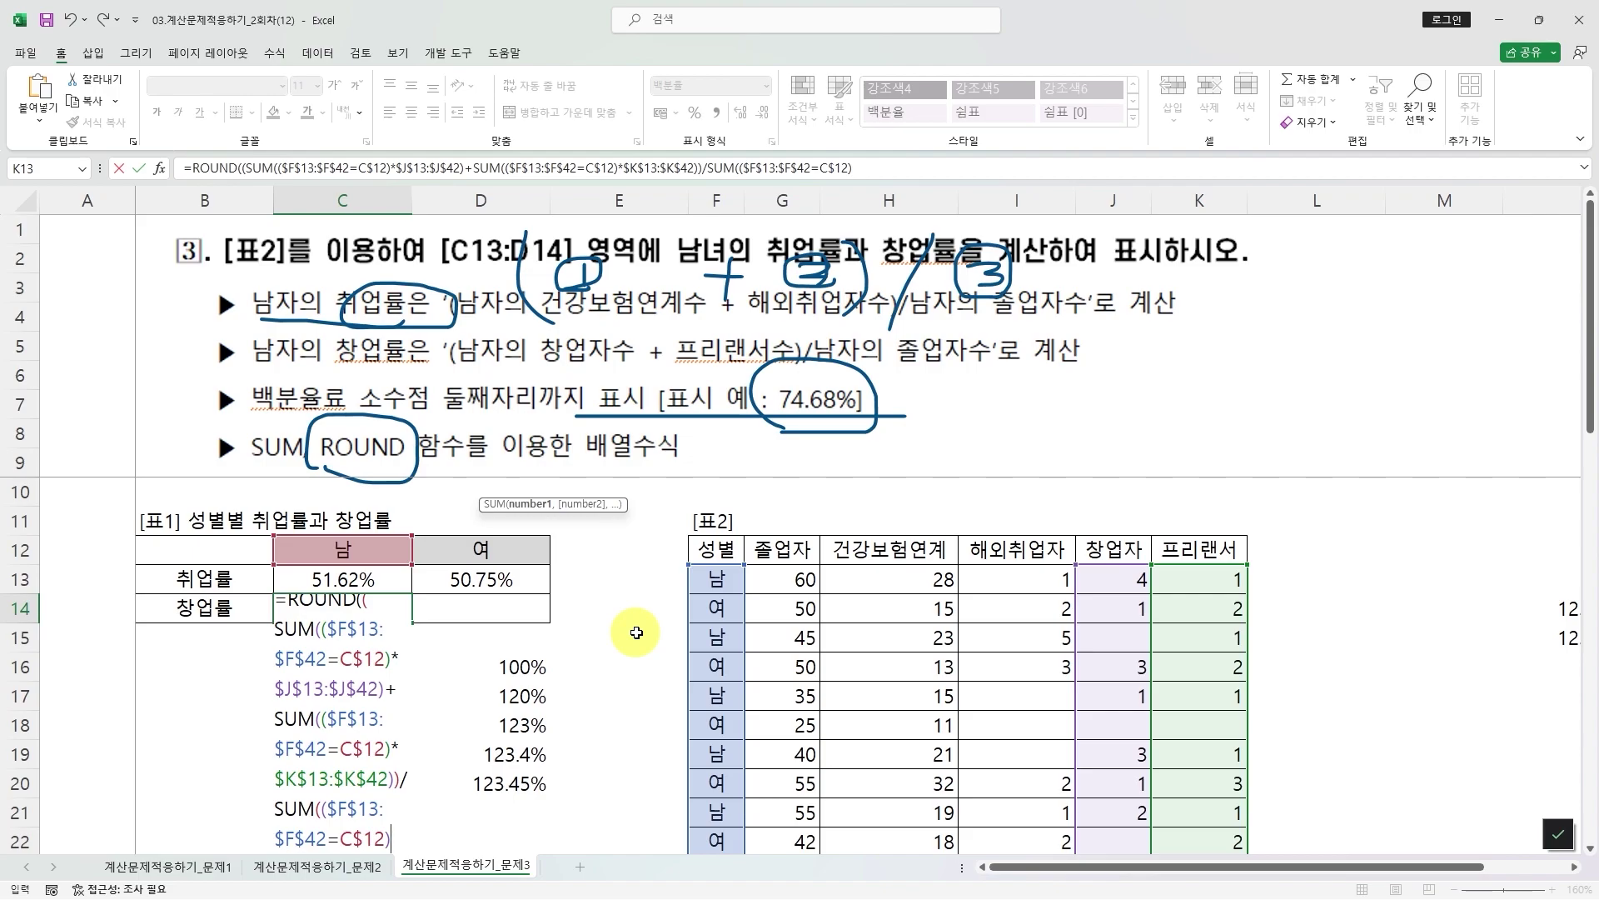
left_click(787, 579)
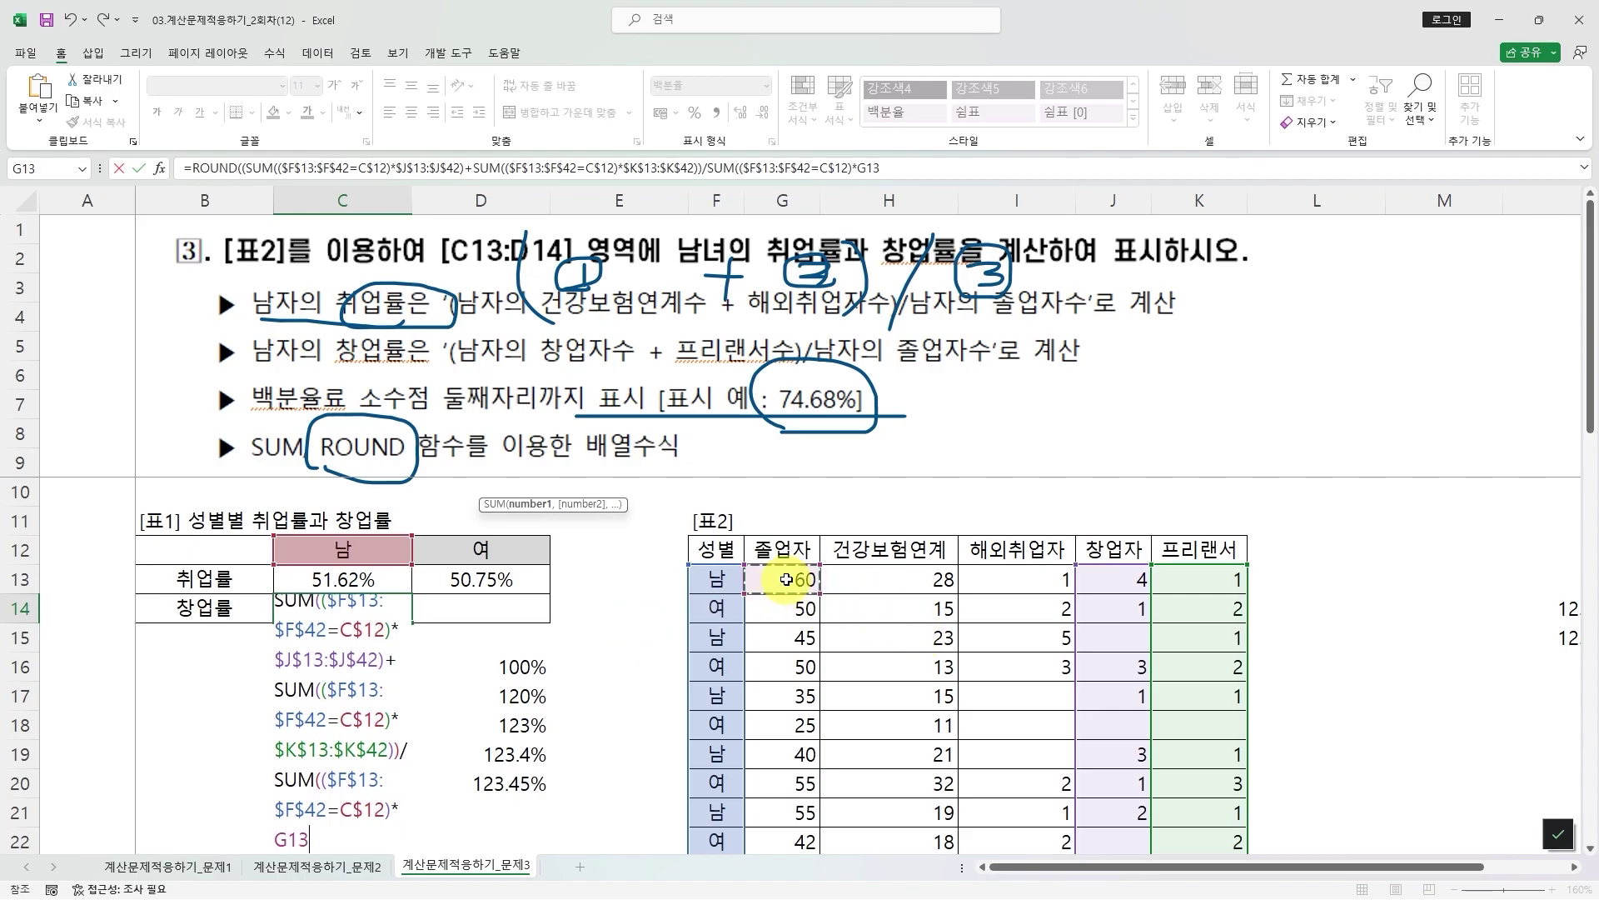
key("ctrl+shift+Down")
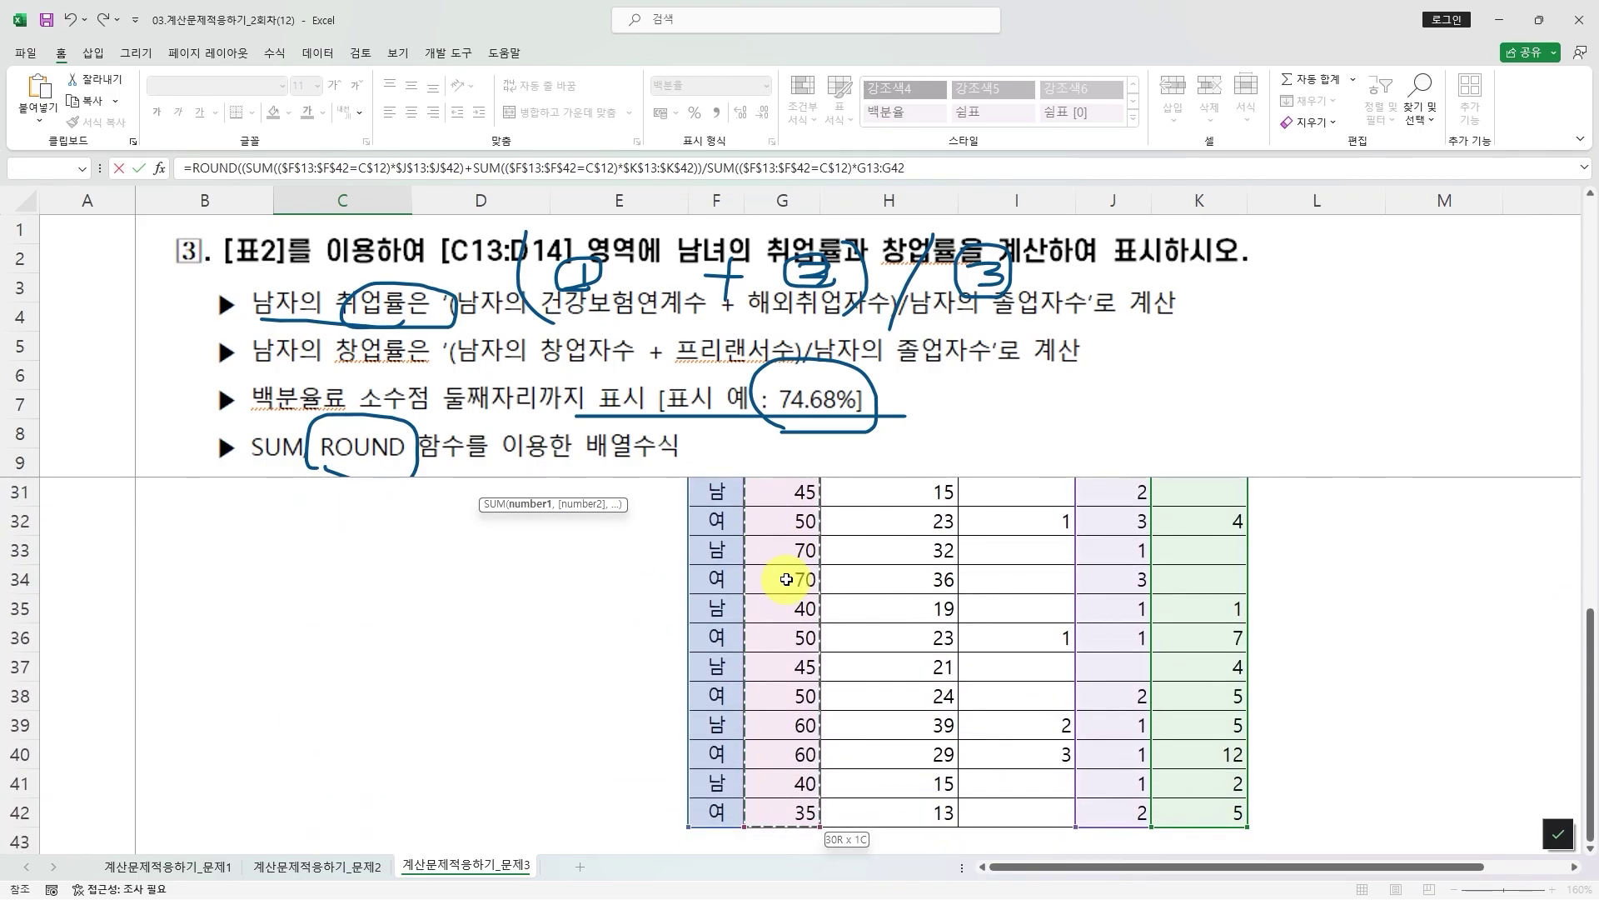
key("F4")
scroll(525, 738, "up", 1)
scroll(524, 738, "up", 6)
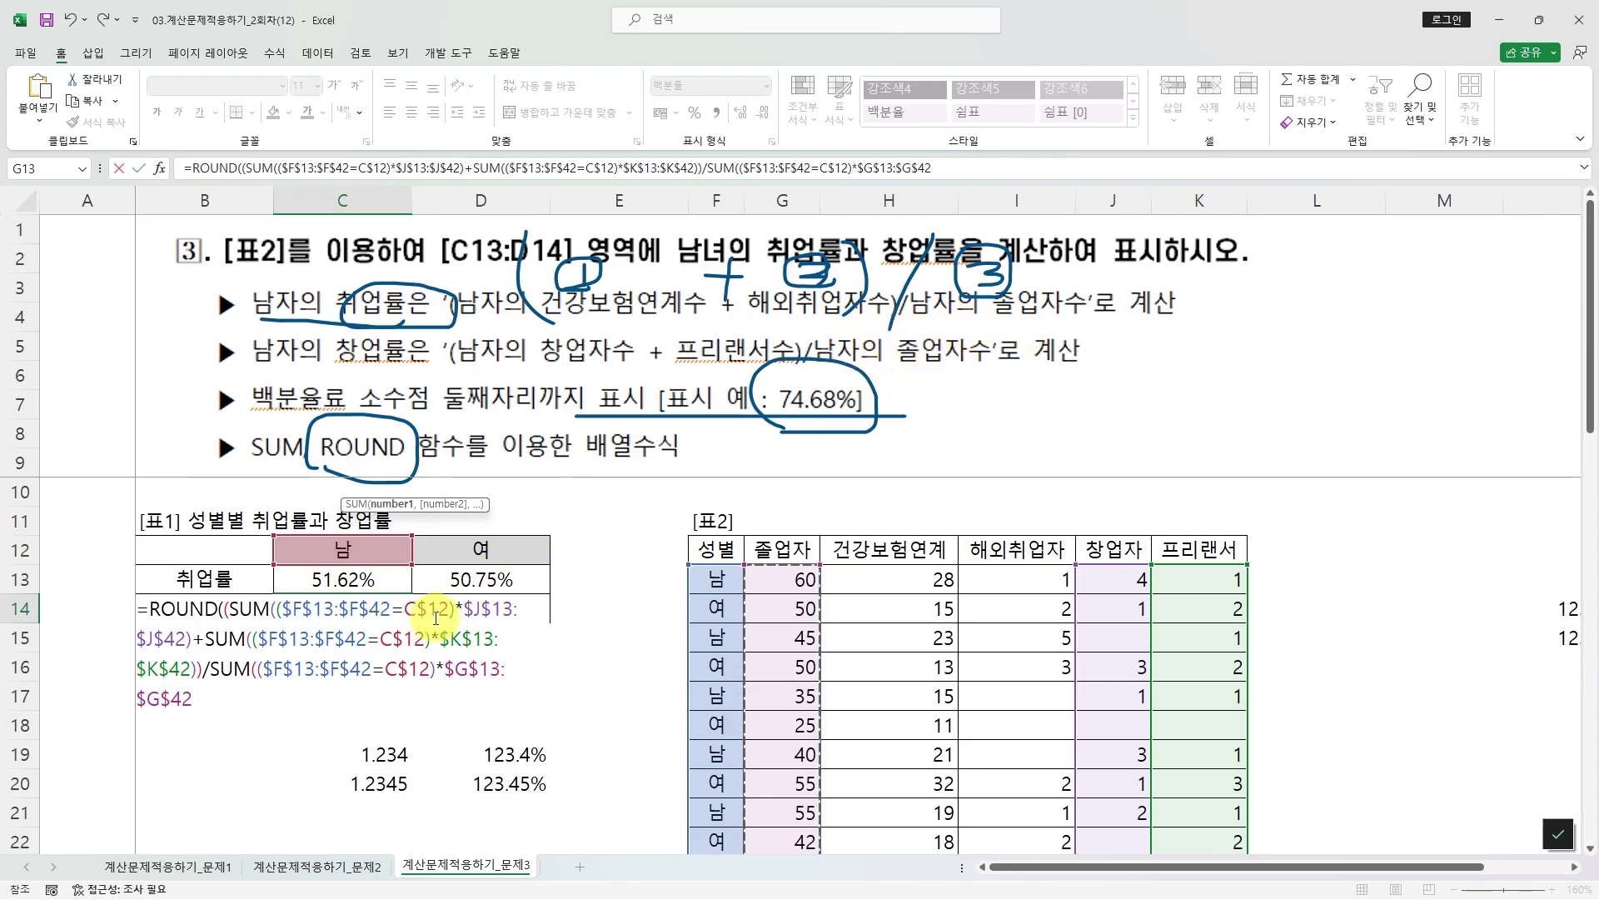
type(")")
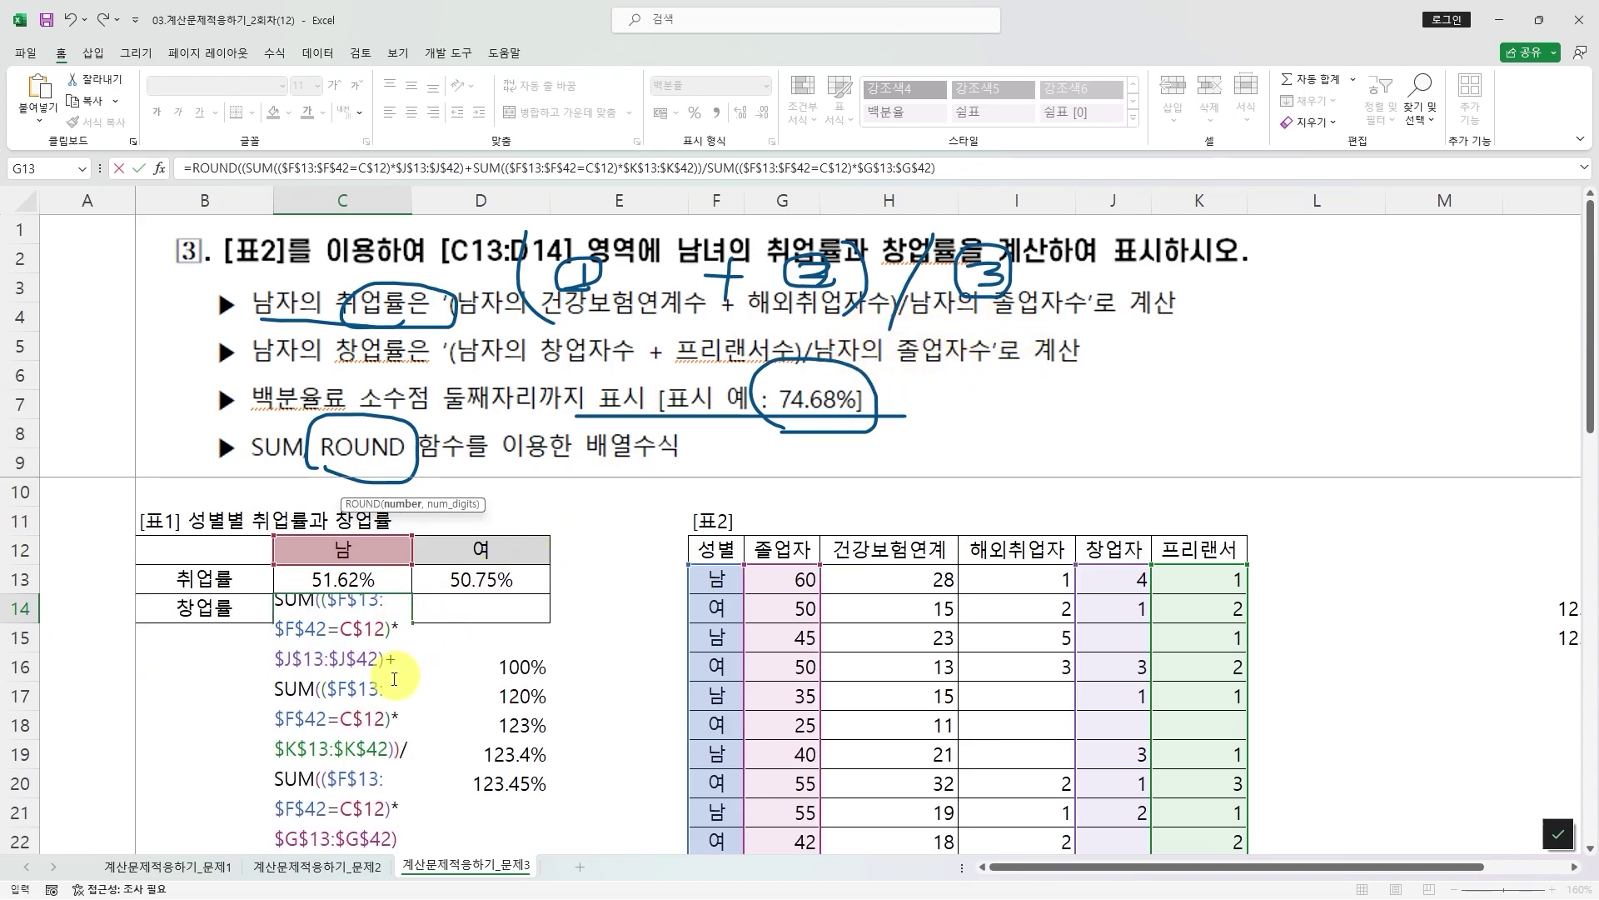
- Complete the C14 formula with 4 rounding digits, enter it as an array formula, and fill it across to D14
scroll(383, 696, "down", 1)
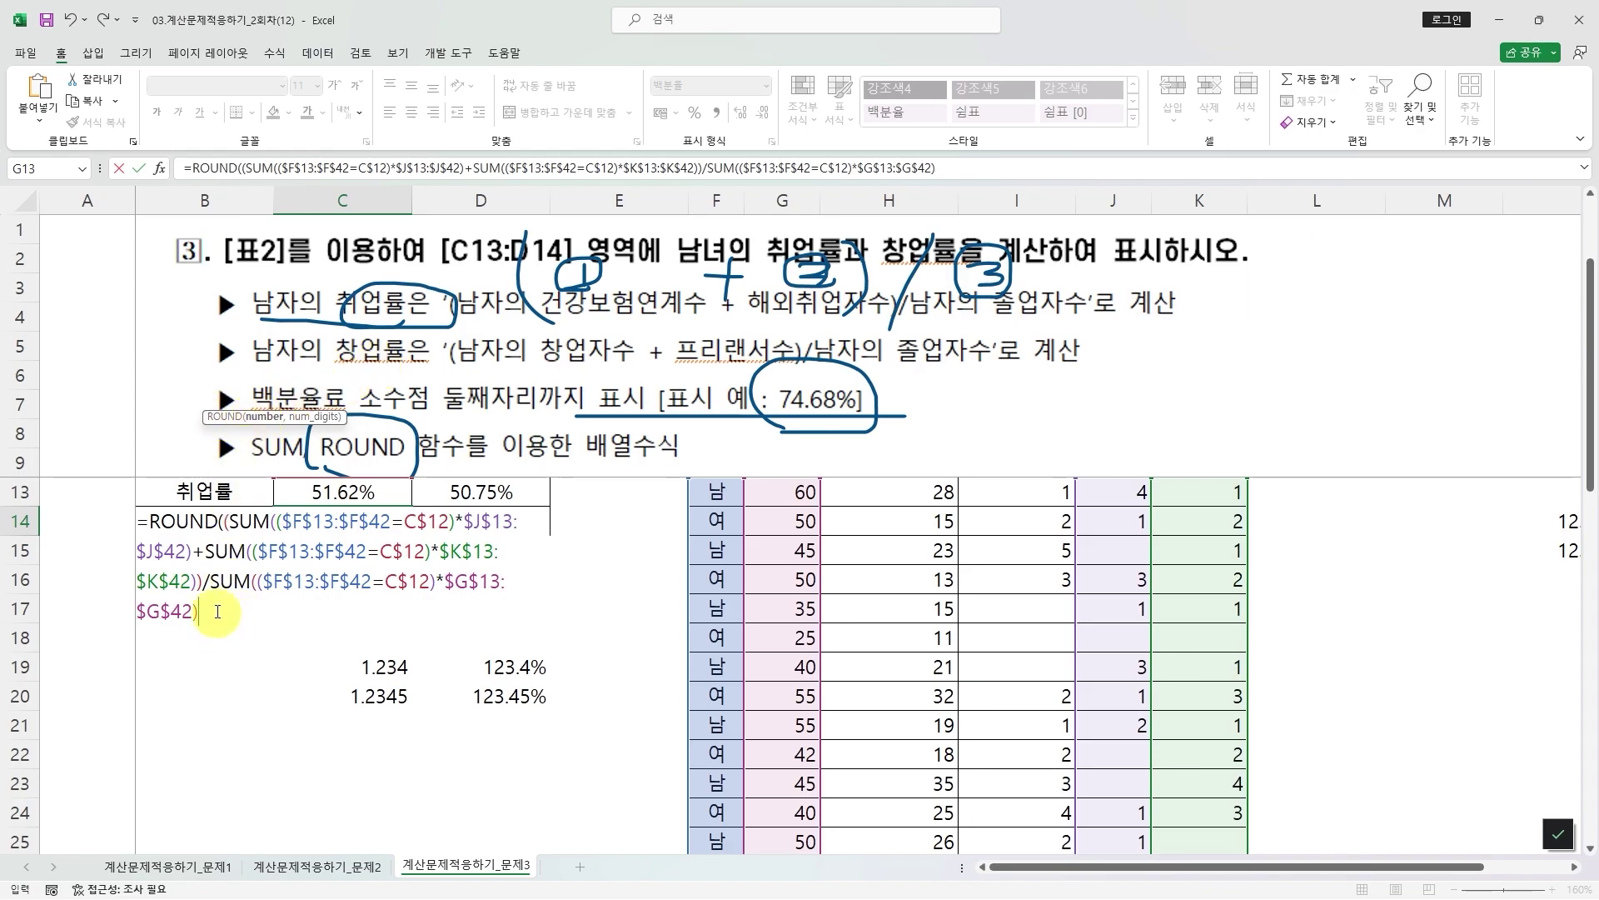
type(",")
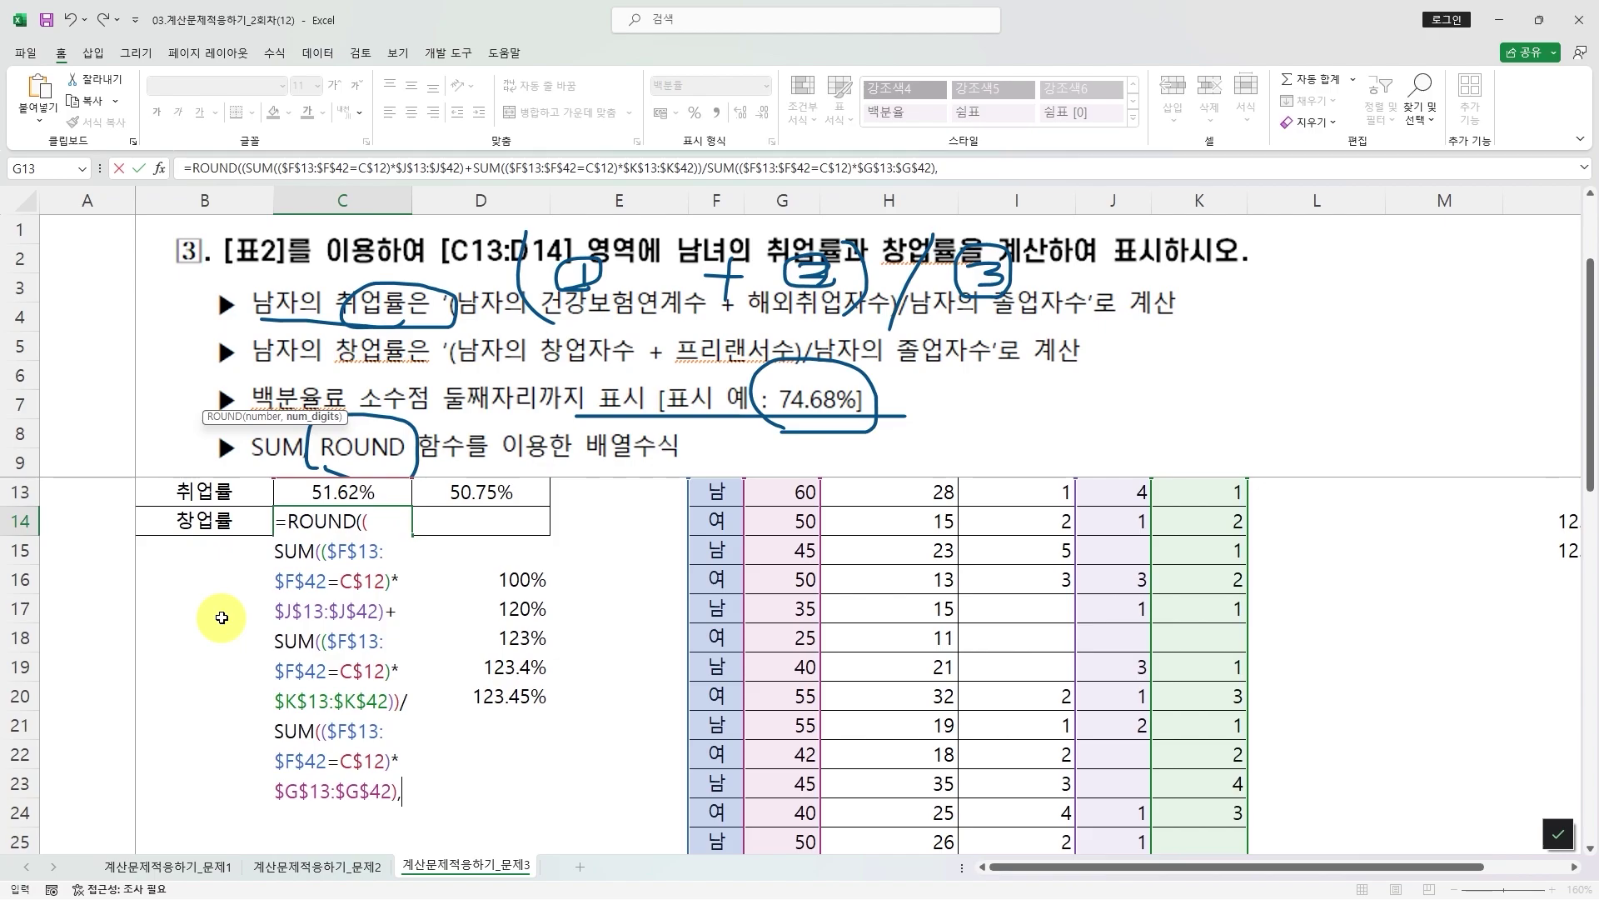
type("4)")
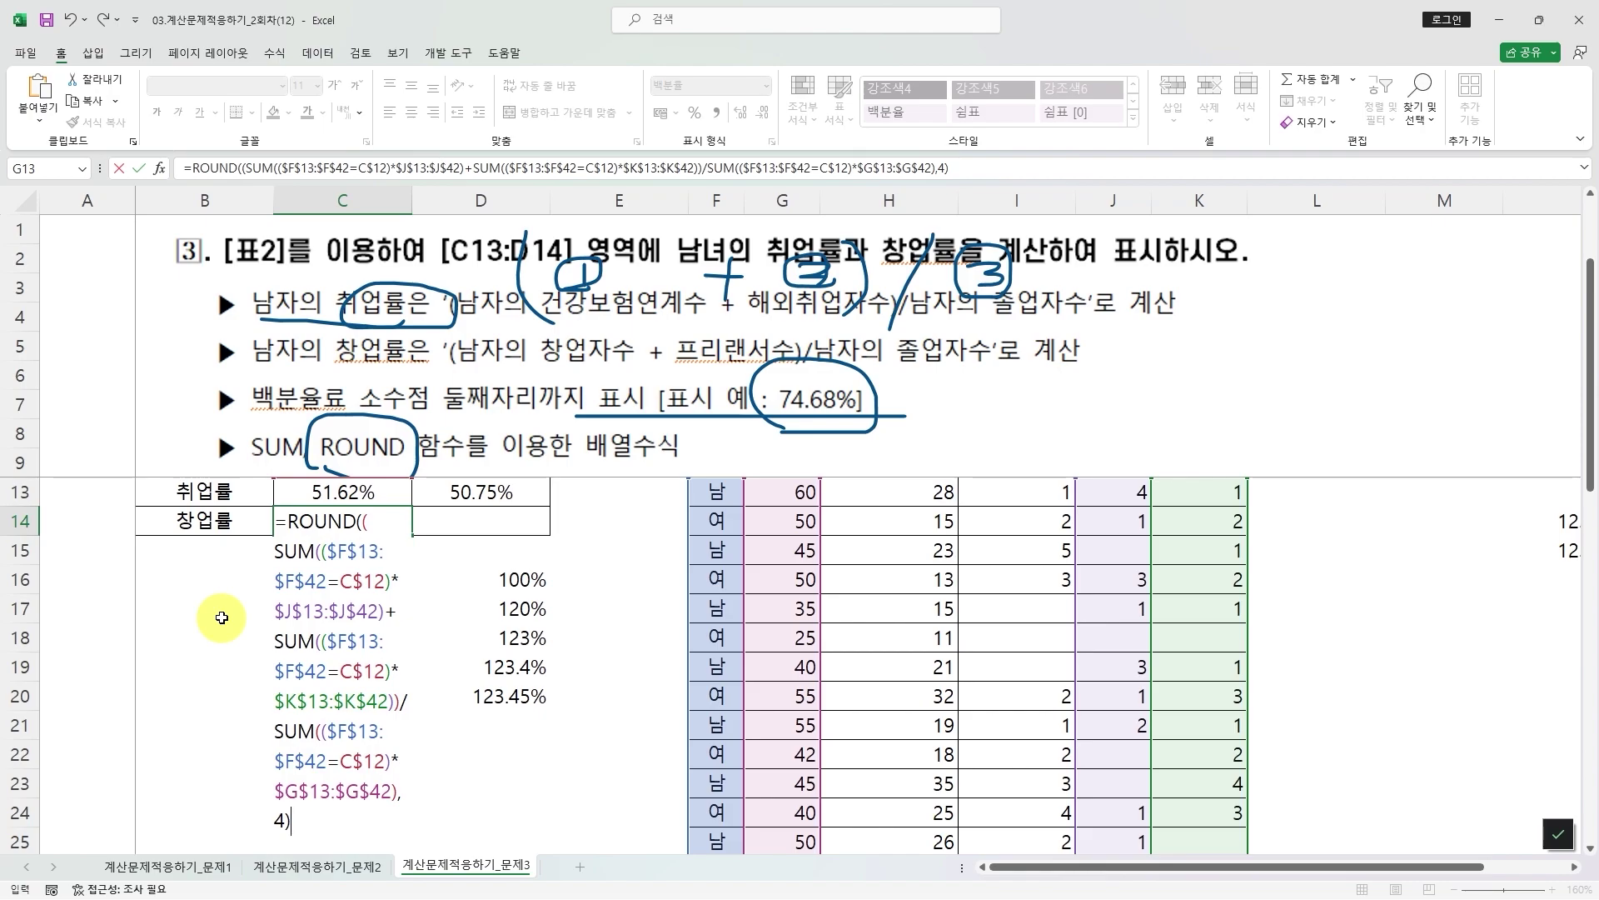
key("ctrl+shift+Return")
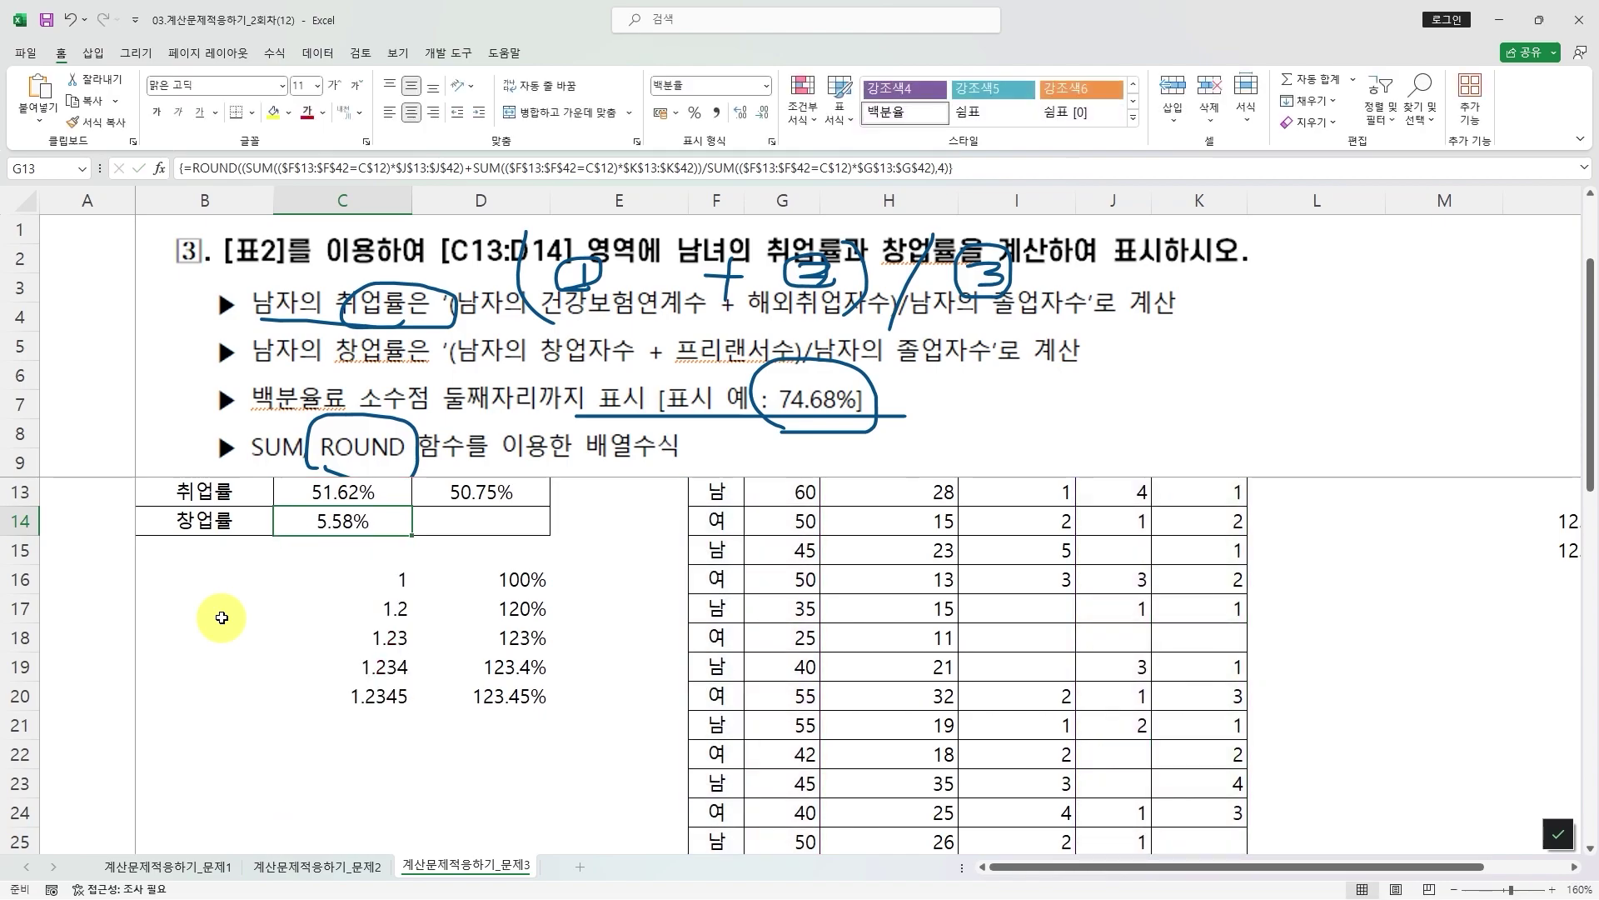
left_click_drag(414, 536, 546, 533)
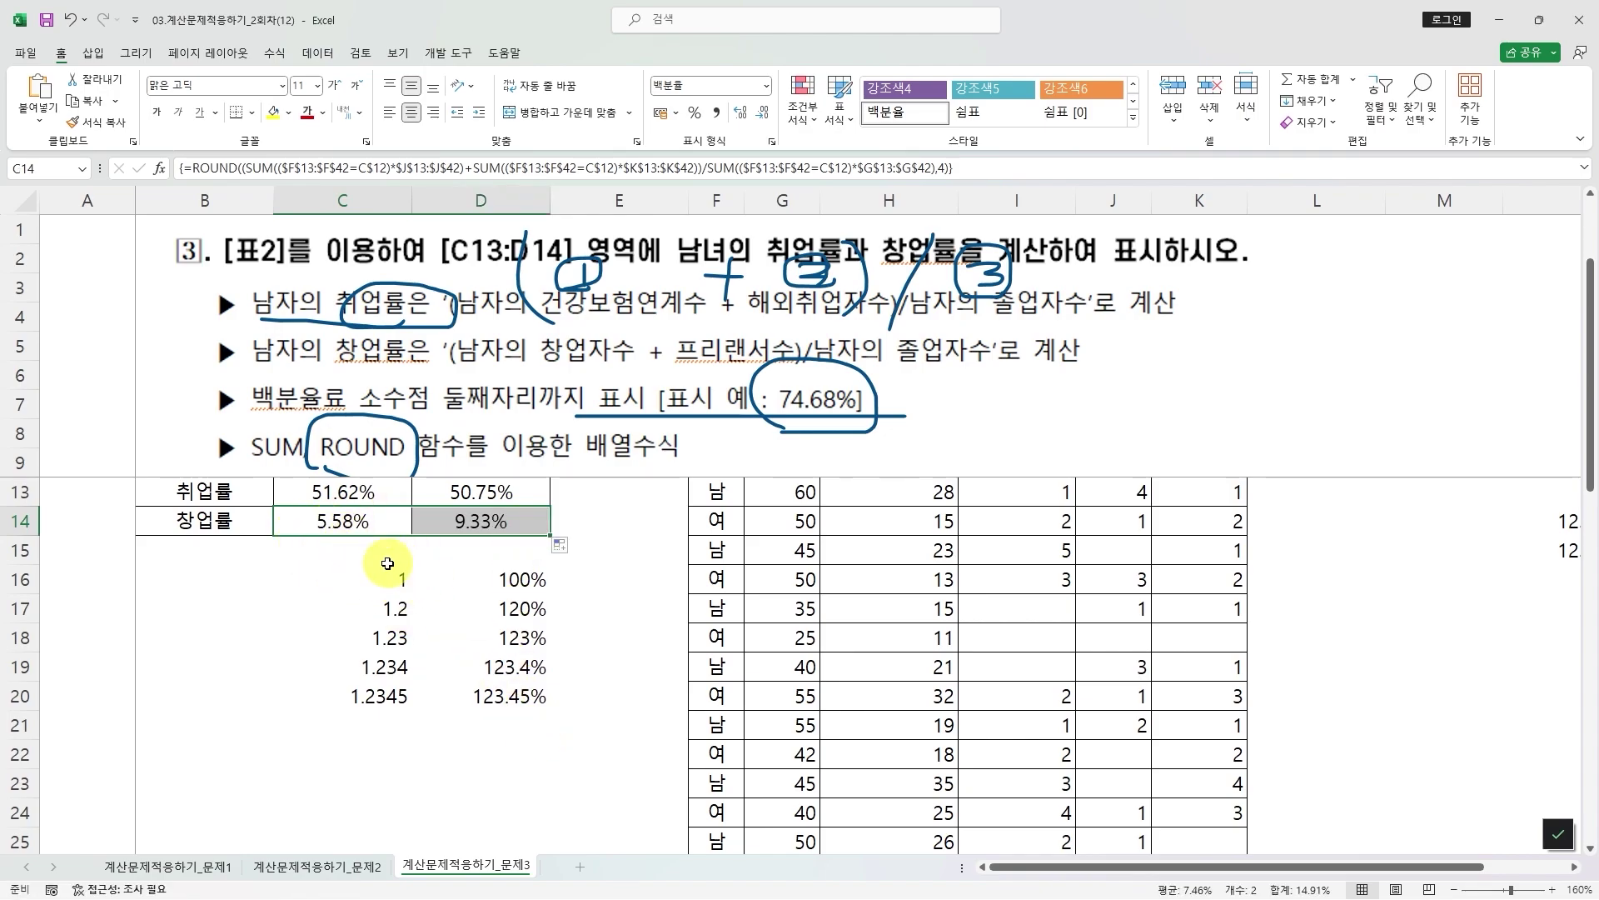
- Review the C14 array formula, examining the ROUND opening and the entrepreneur and freelancer SUM terms of the numerator
left_click(380, 520)
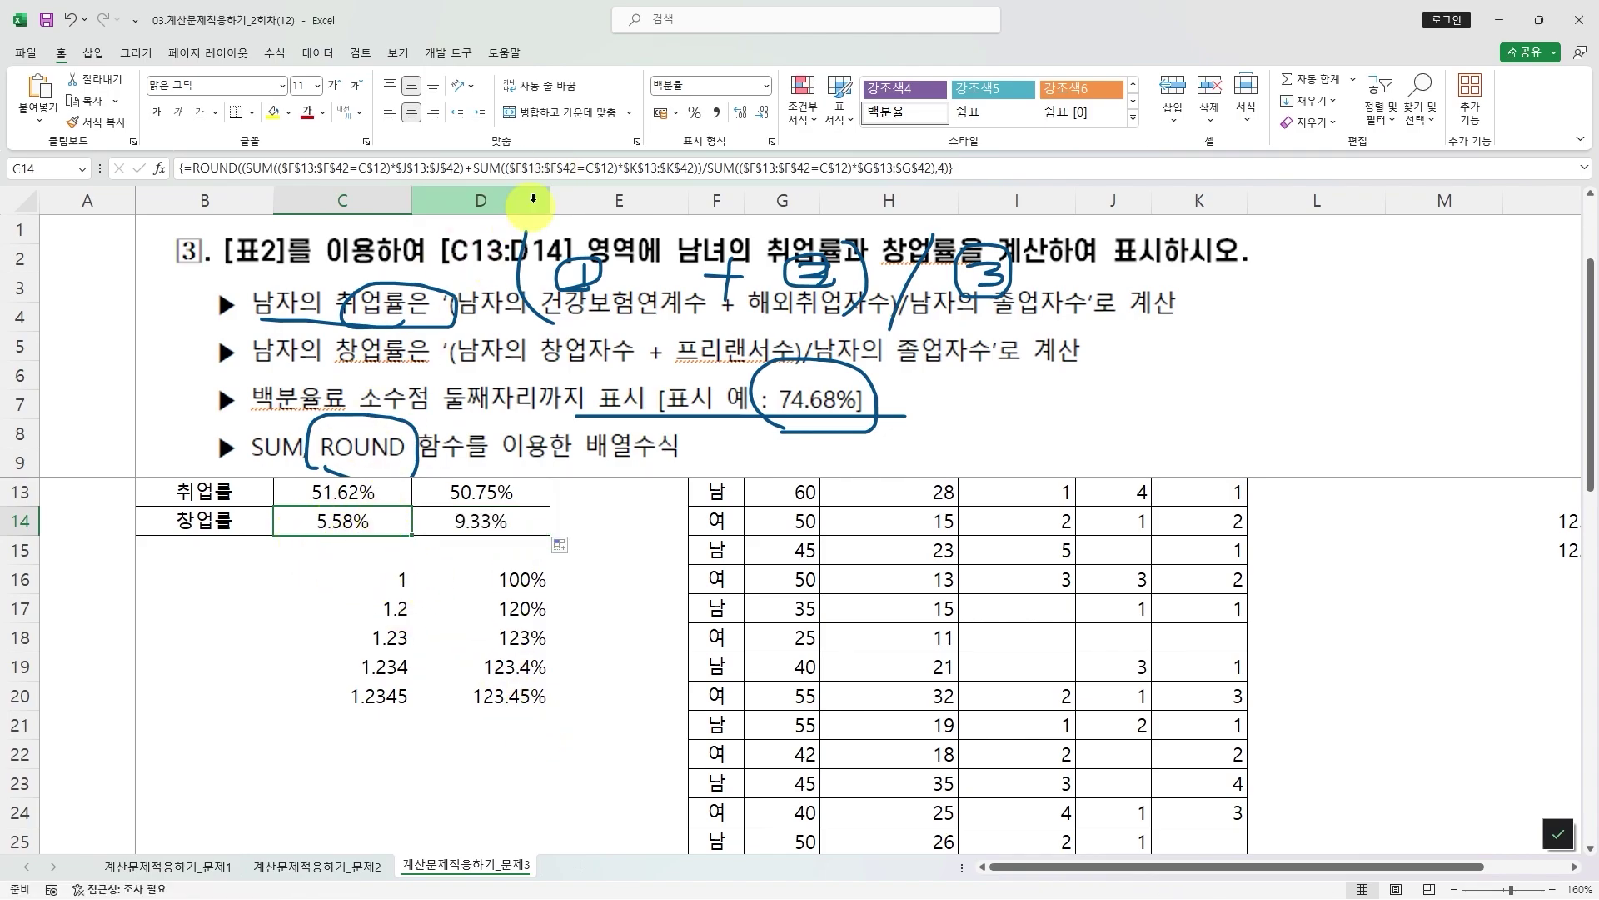
left_click(557, 169)
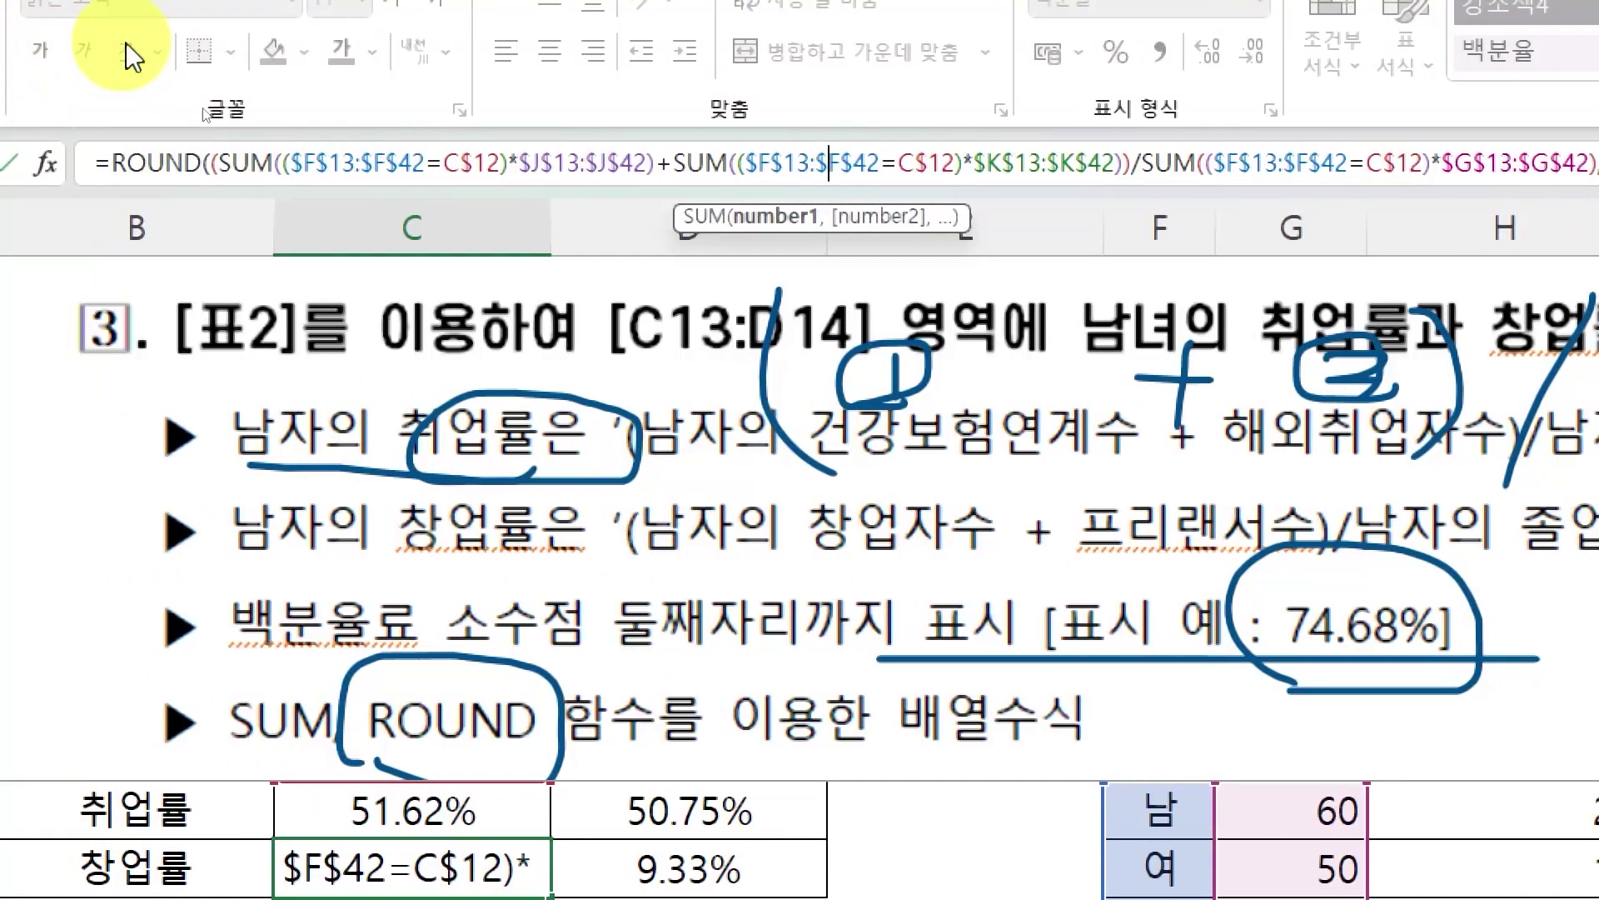
left_click(205, 163)
key("BackSpace")
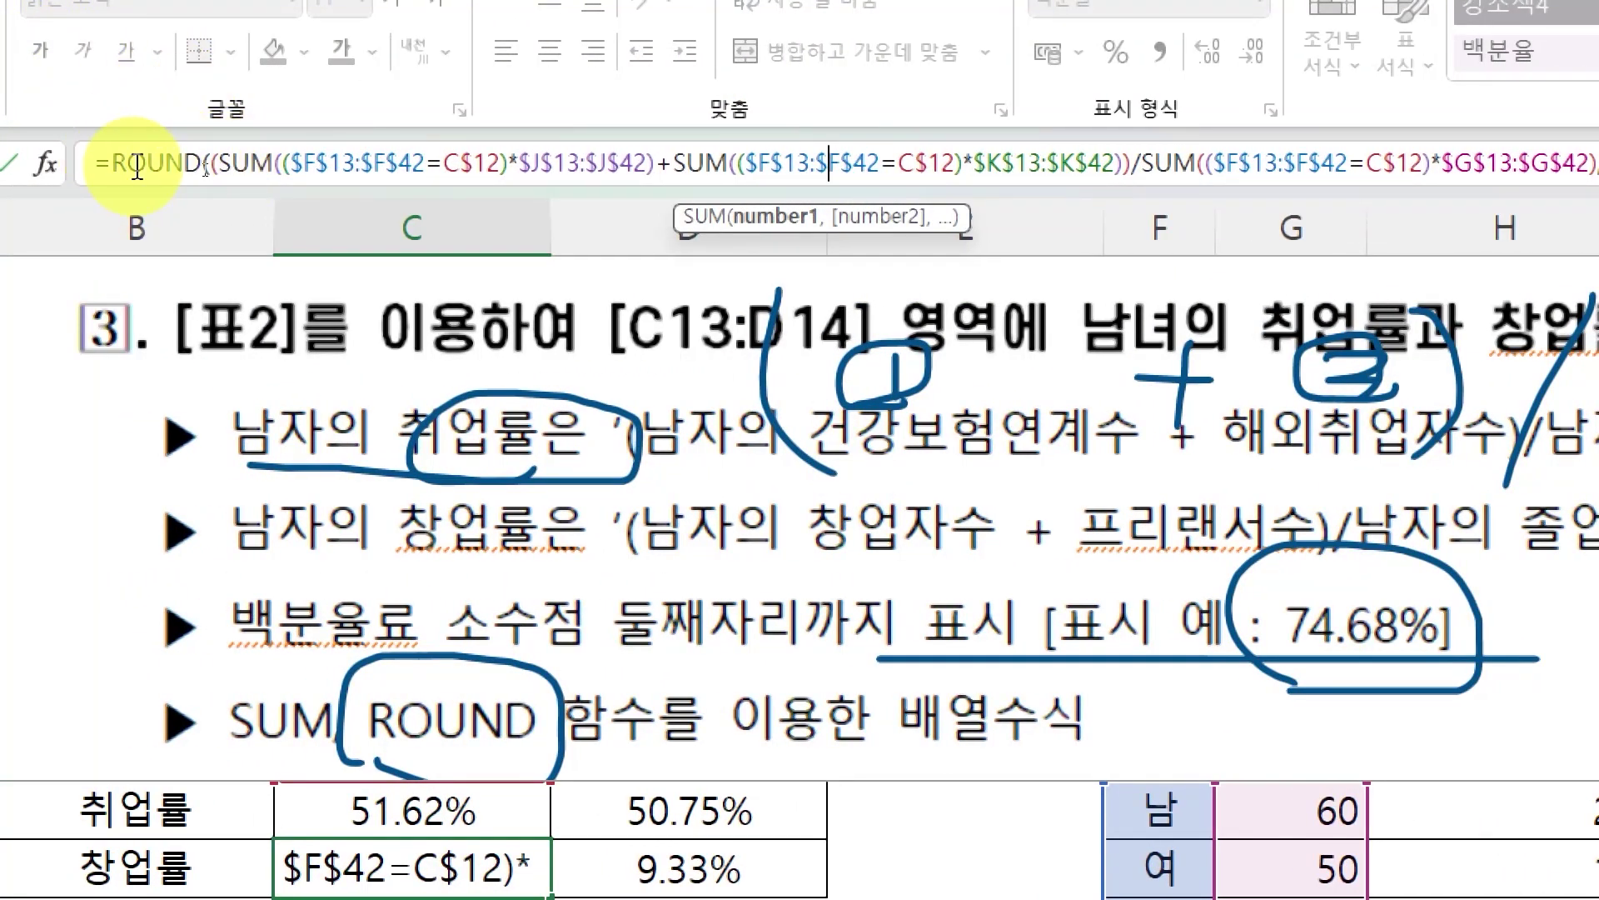
type("(")
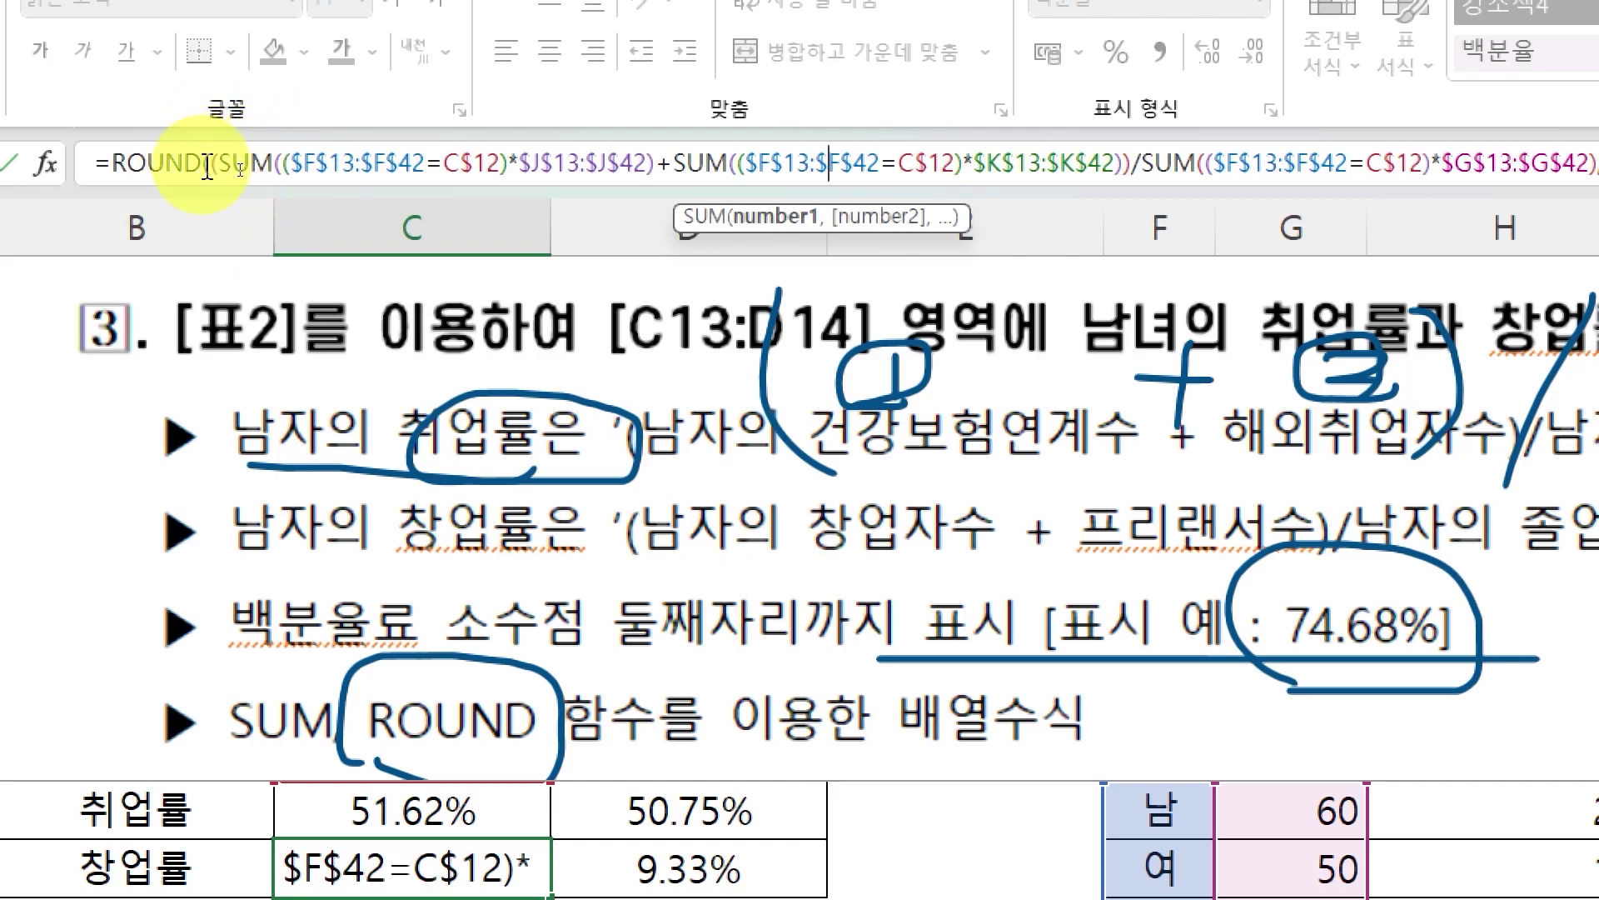
left_click_drag(219, 165, 659, 164)
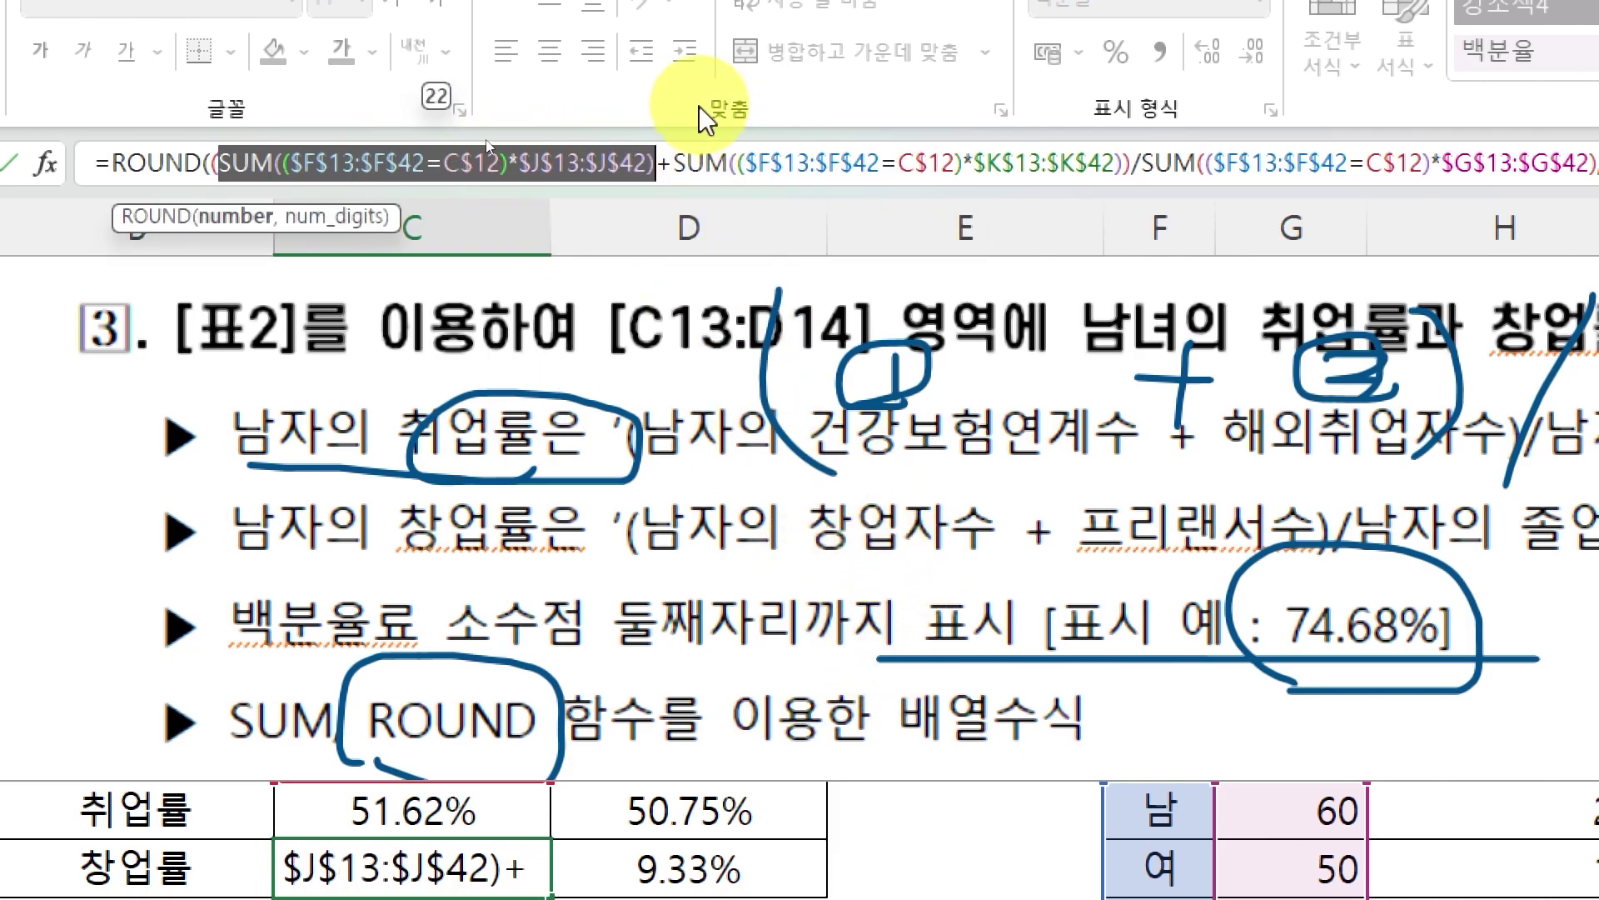
left_click_drag(677, 164, 1129, 158)
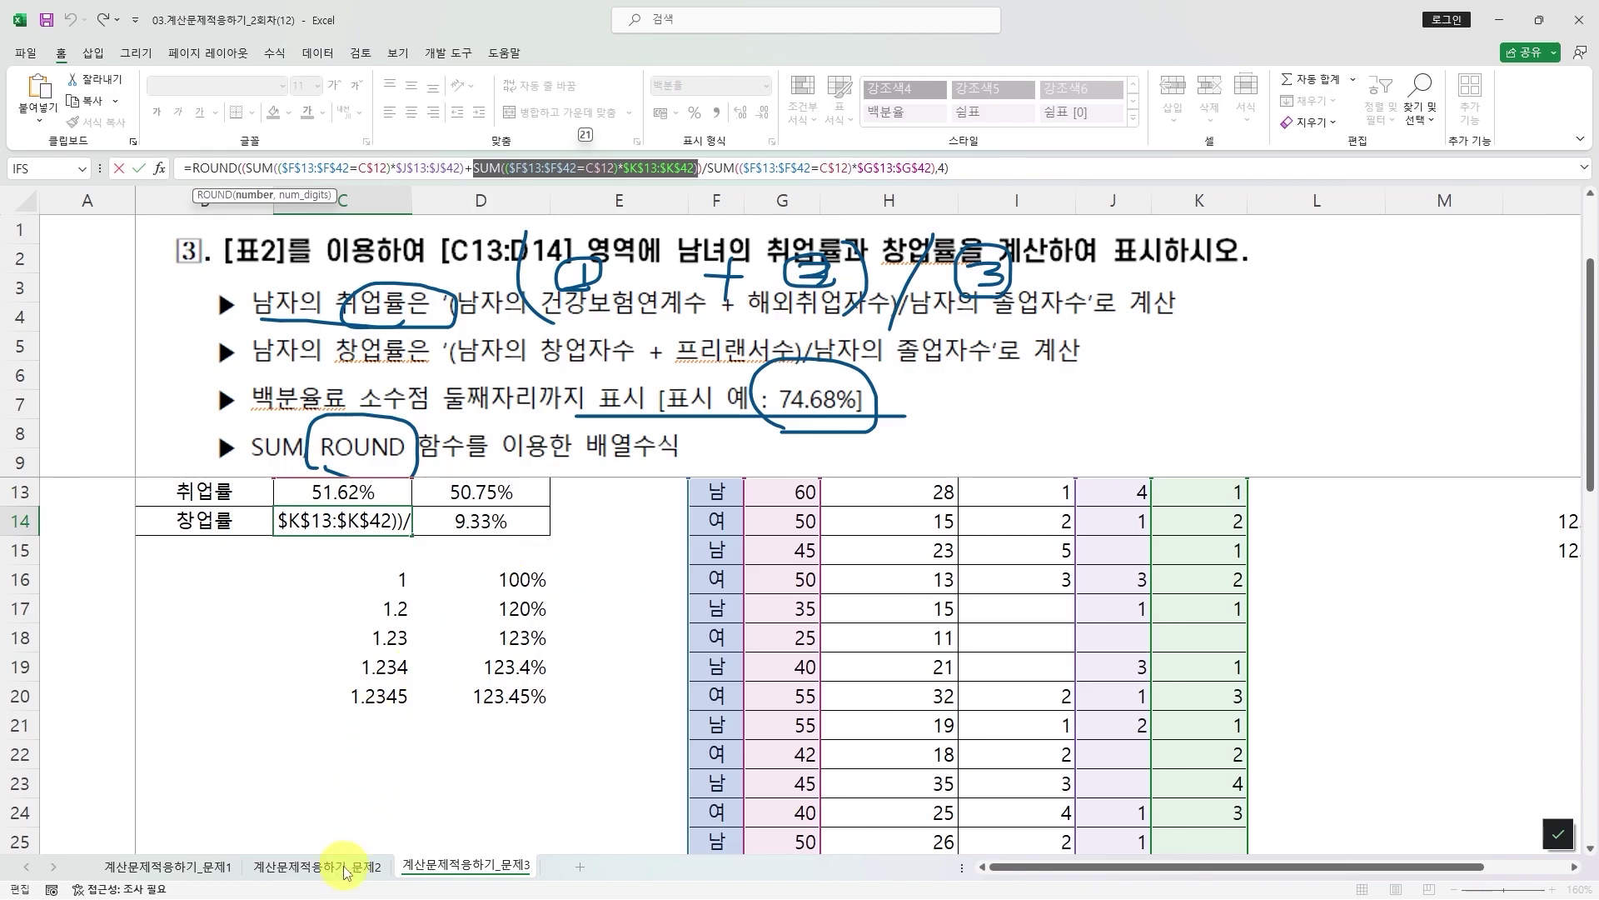
- Go back through the second exercise sheet to the first one, 계산문제적응하기_문제1
left_click(317, 866)
left_click(171, 871)
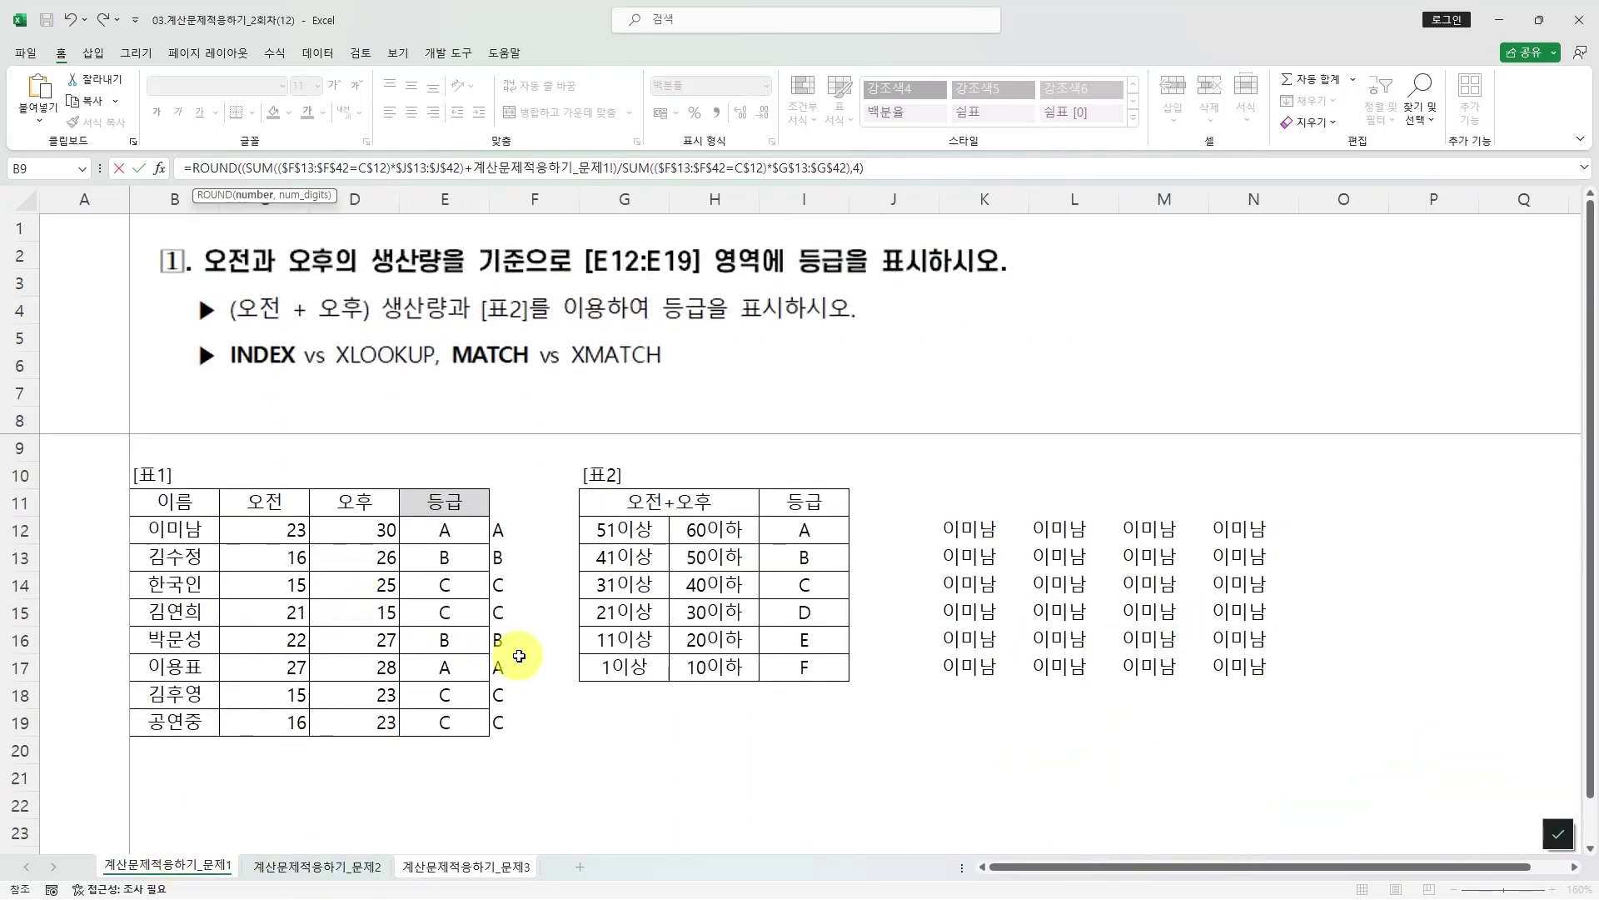